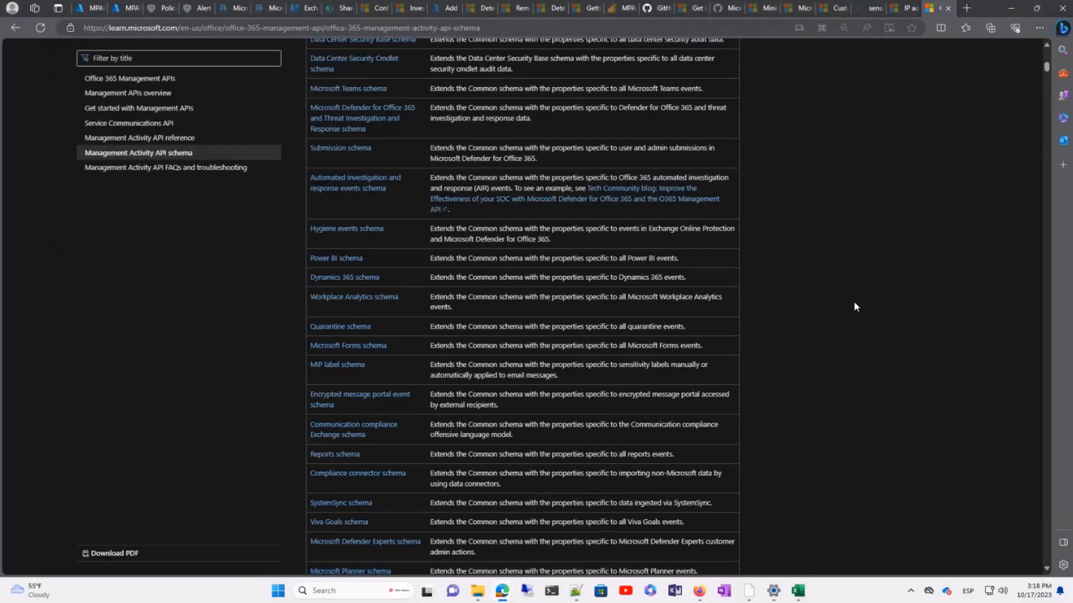
Examine the table of Office 365 Management Activity API schemas, from the Common schema to the Viva Access Management Schema.
scroll(853, 306, "up", 8)
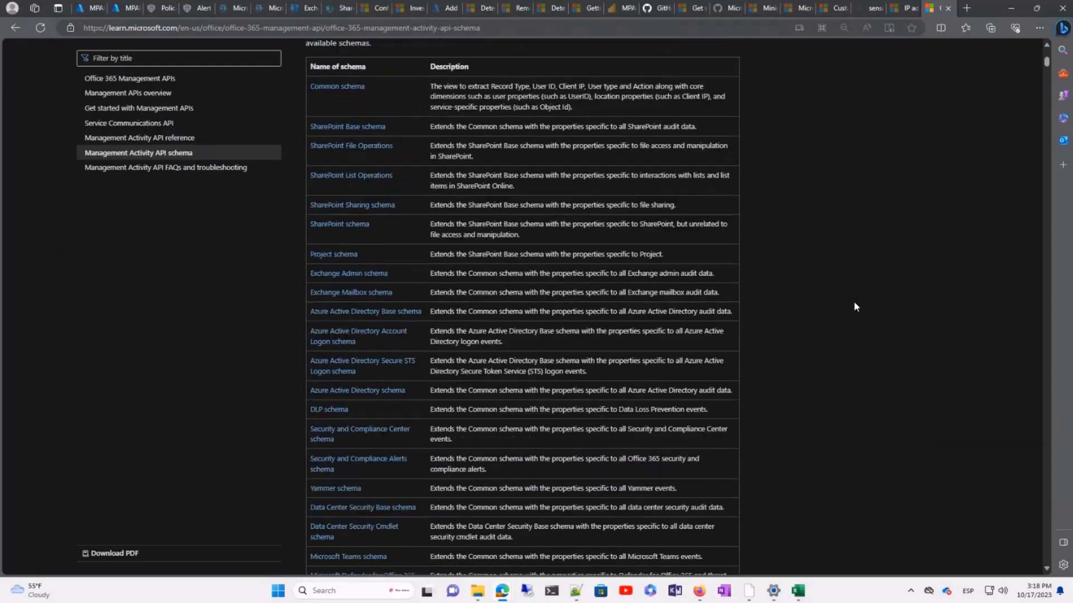
scroll(854, 305, "up", 2)
scroll(854, 305, "down", 2)
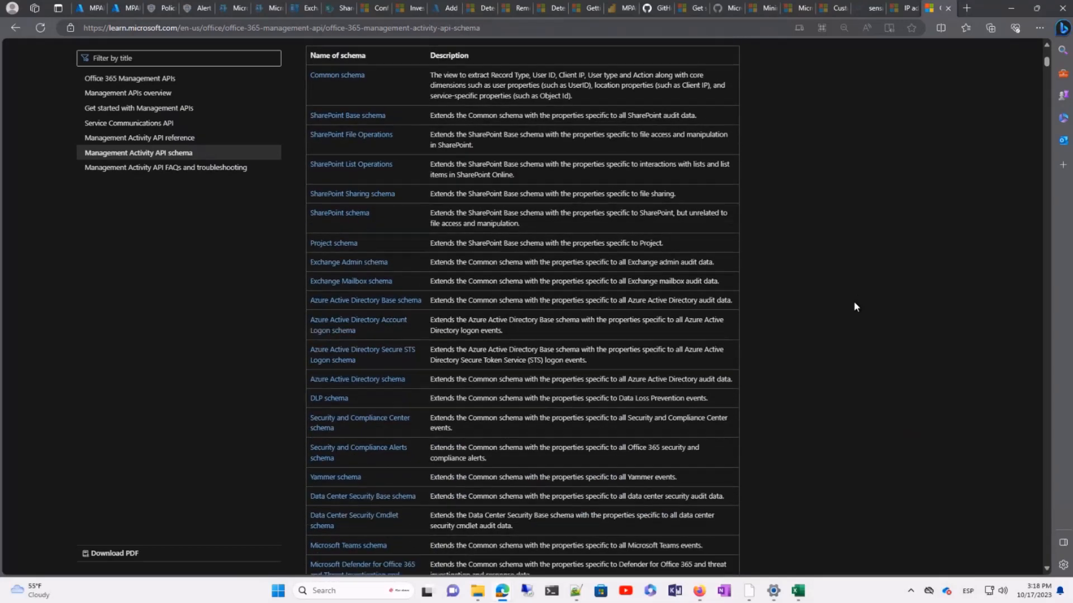
scroll(853, 300, "down", 1)
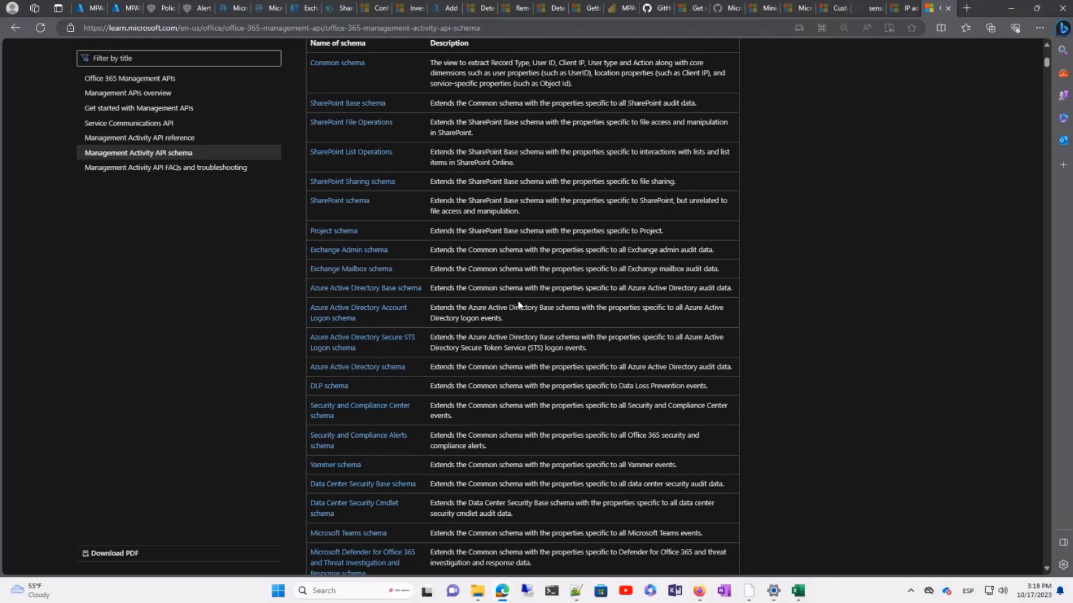
scroll(516, 305, "down", 3)
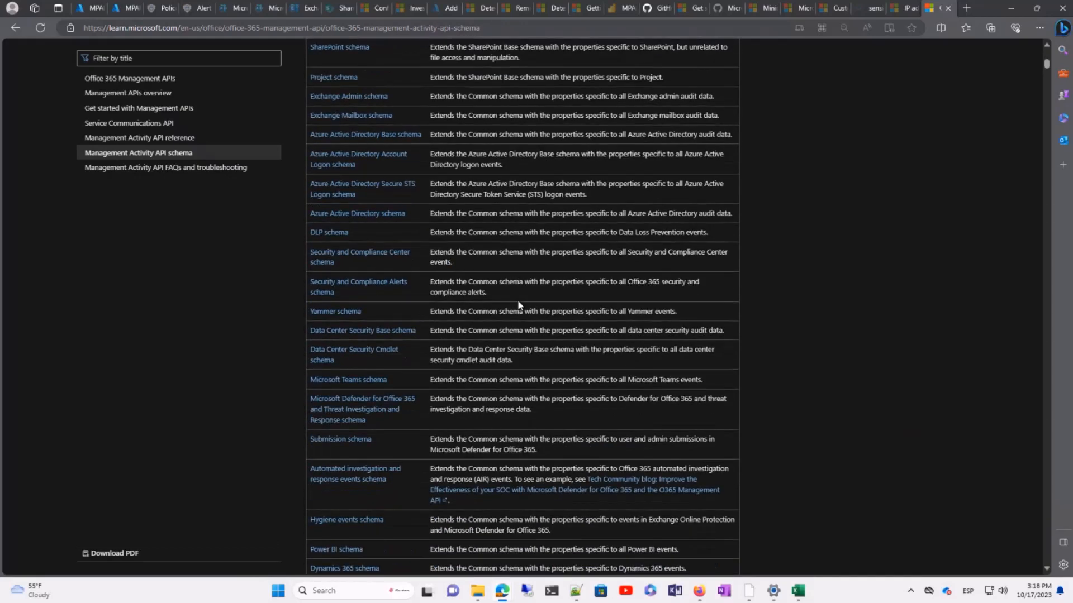
scroll(519, 305, "down", 3)
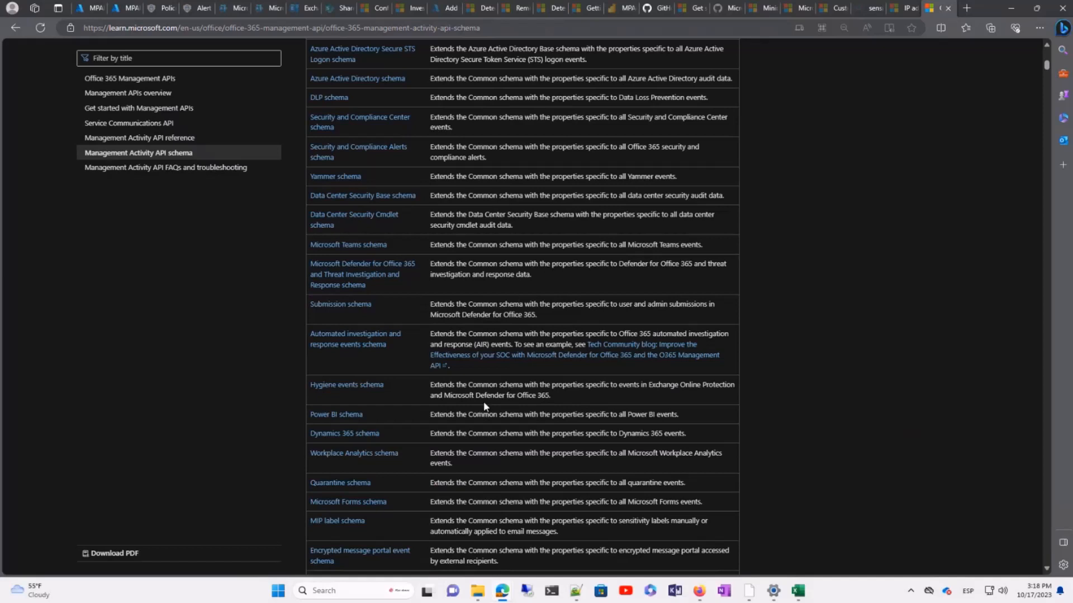
scroll(486, 428, "down", 5)
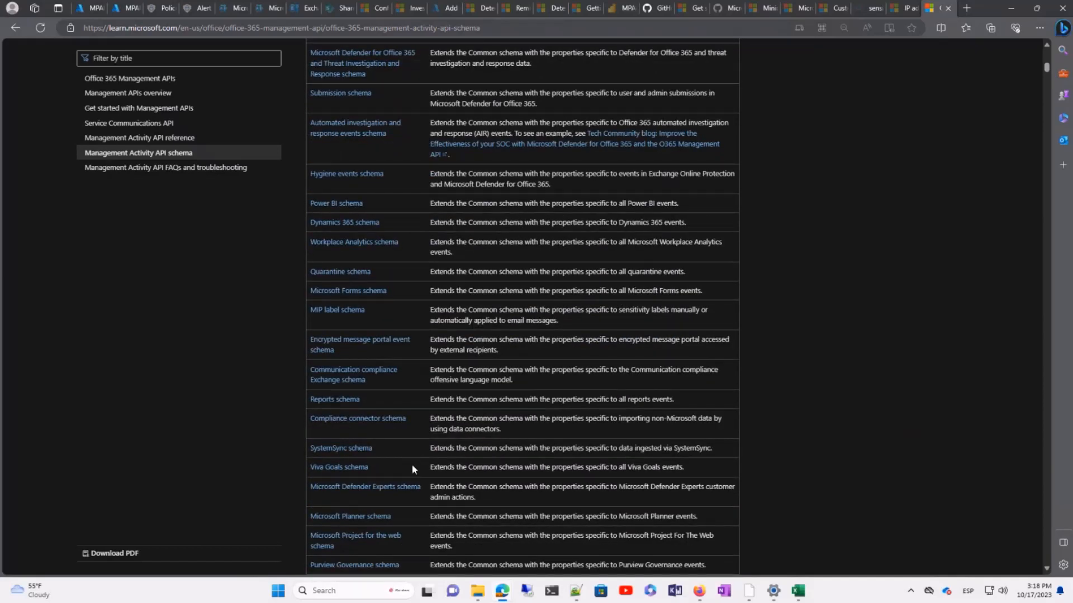
scroll(412, 466, "down", 3)
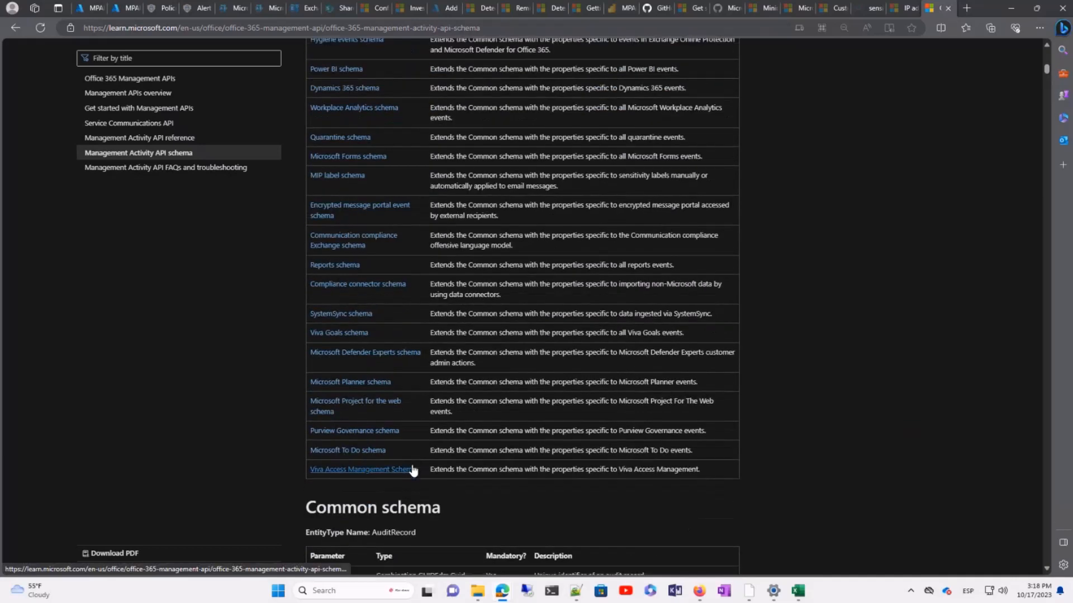
scroll(413, 469, "up", 1)
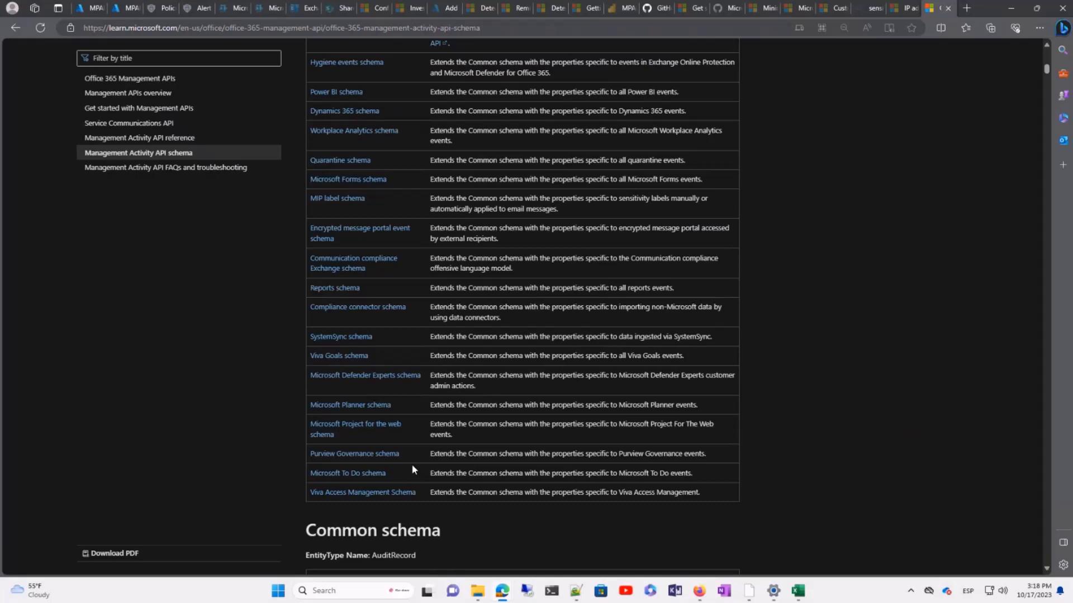
Open the Management Activity API reference article and highlight the five supported content types, from Audit.AzureActiveDirectory to DLP.All.
left_click(175, 138)
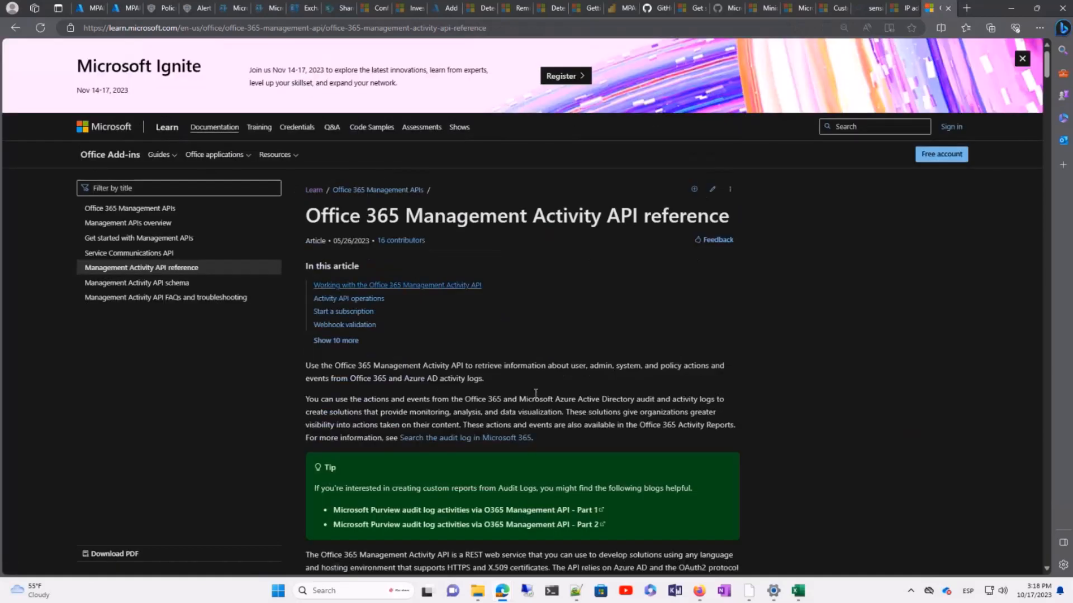
scroll(692, 436, "down", 2)
scroll(693, 432, "down", 6)
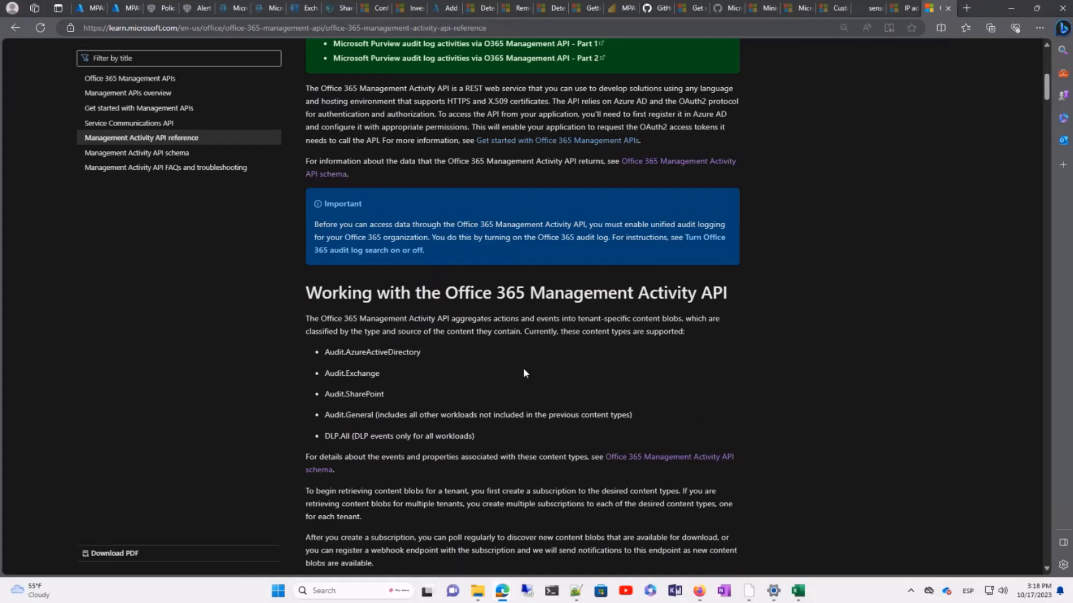
left_click_drag(472, 435, 320, 353)
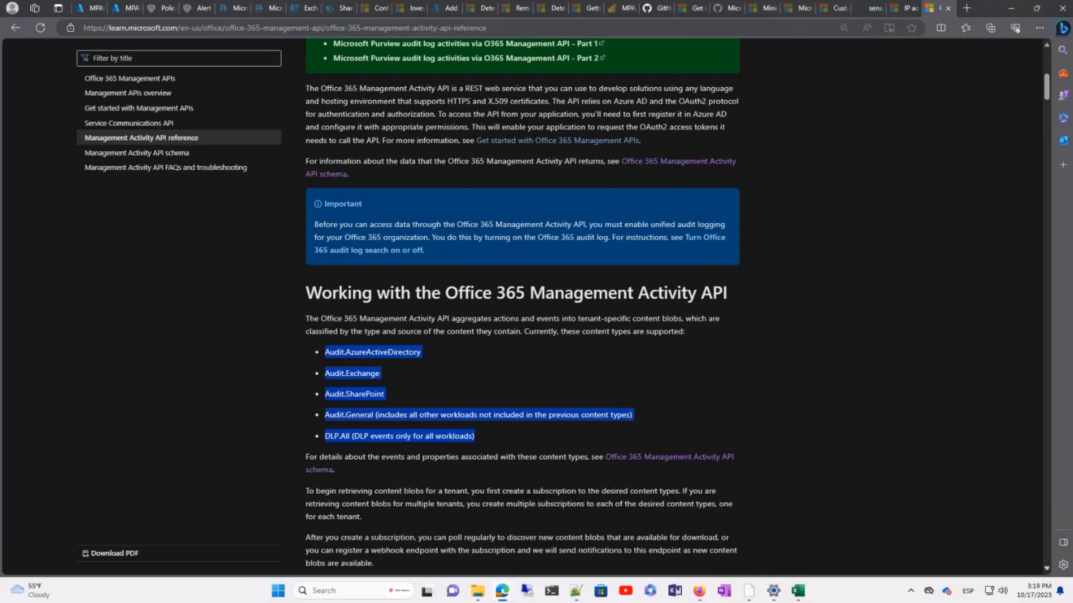
Check the custom log tables in the Visio MPARR architecture diagram, return to the API reference and clear the text highlight.
key("alt+Tab")
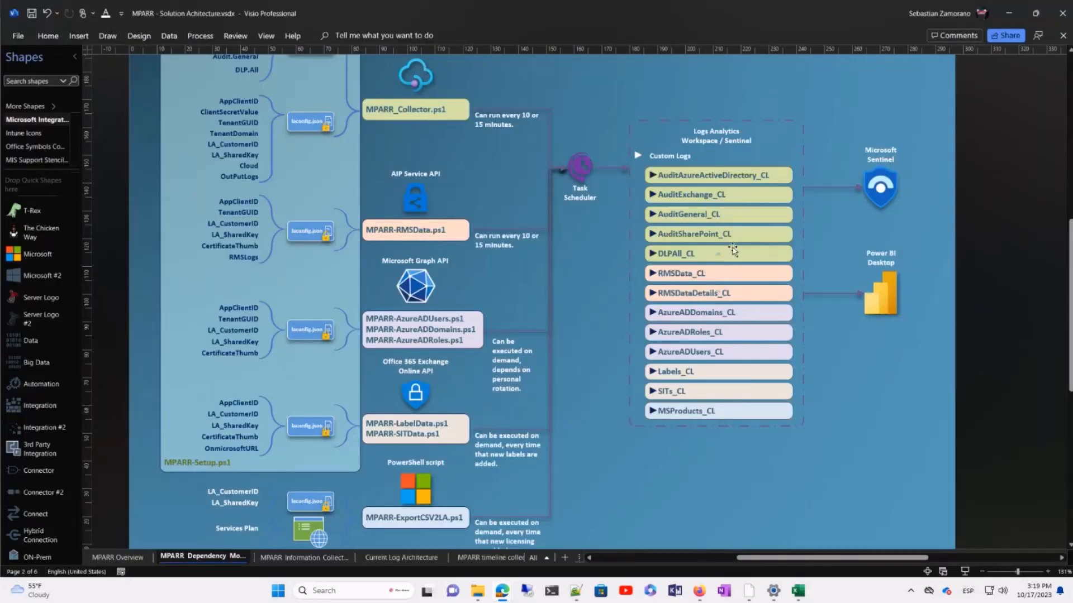
left_click(1012, 13)
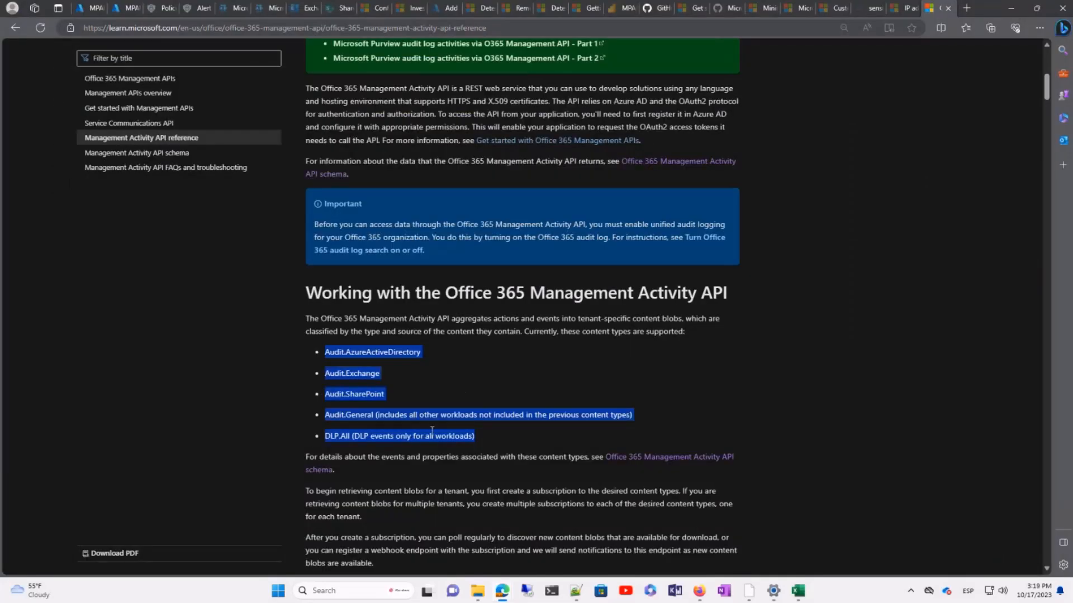
left_click(505, 431)
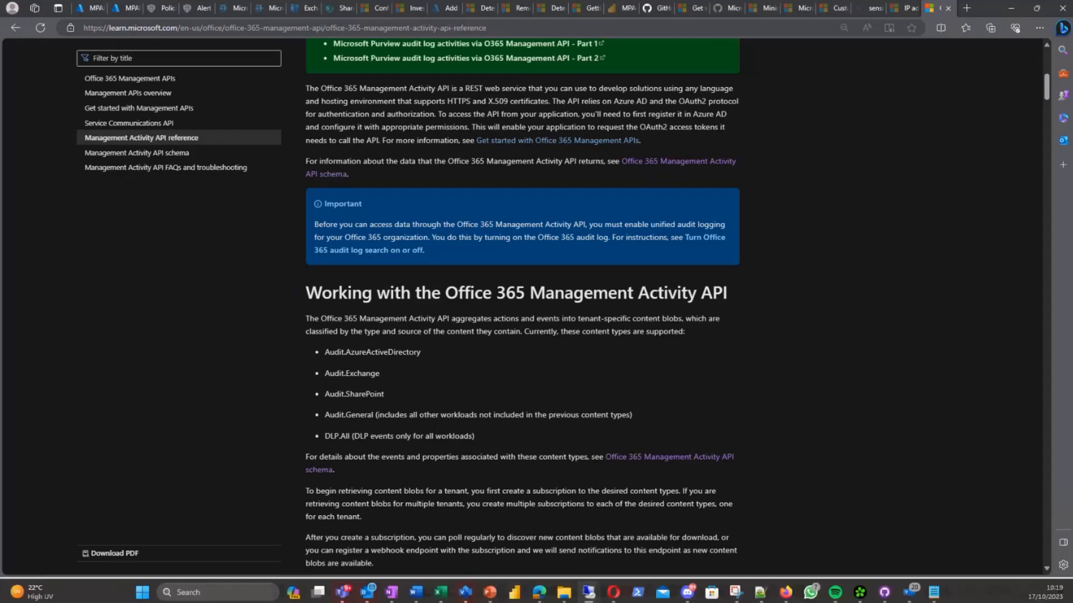
Switch to the remote desktop session and browse to the MPARR Collector\Sentinel folder in File Explorer.
mouse_move(1038, 591)
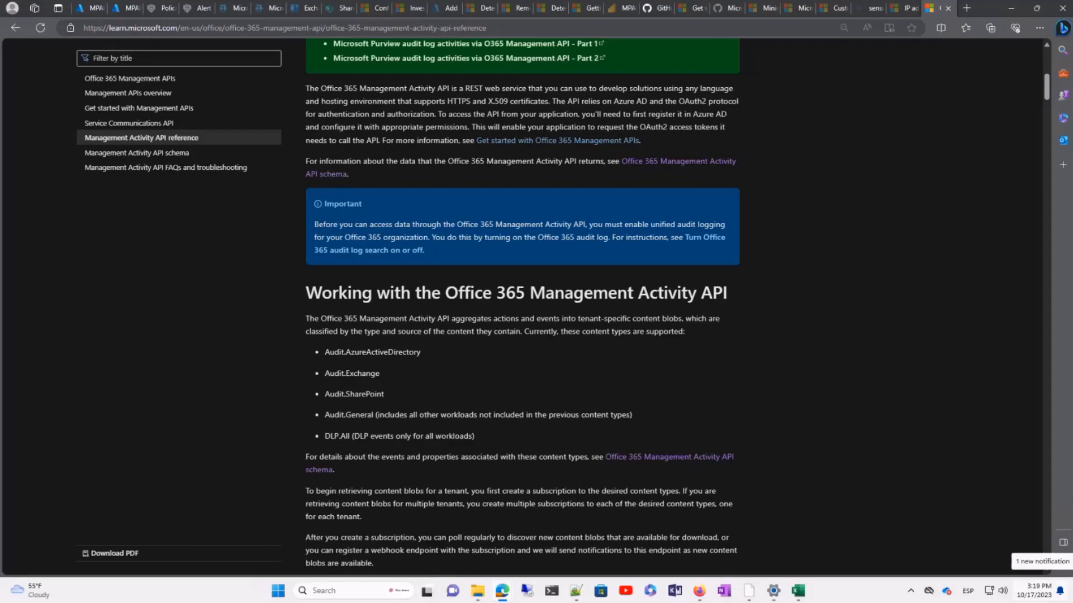
key("alt+Tab")
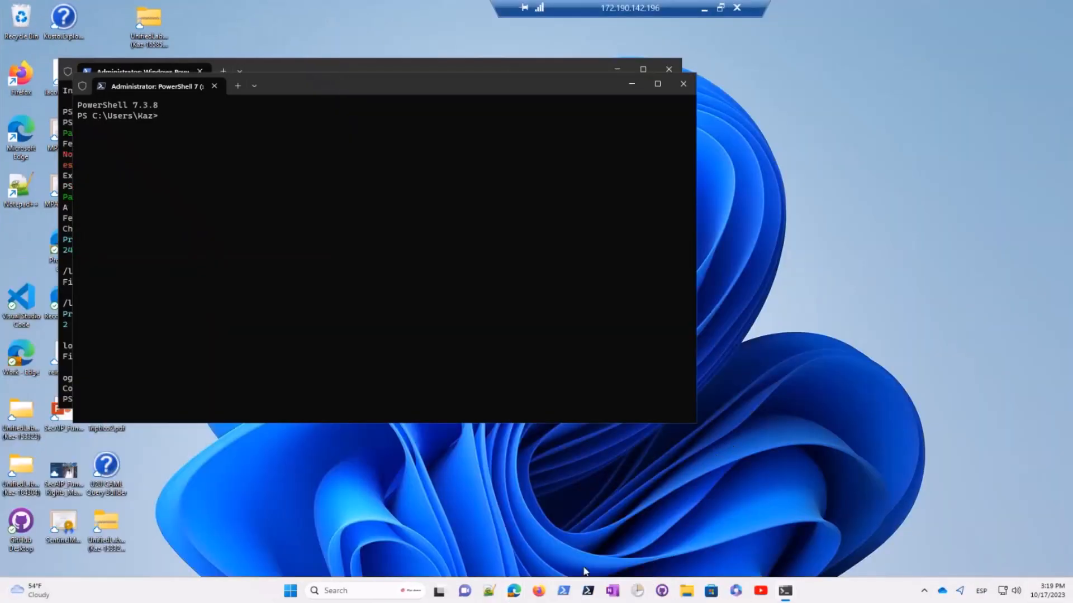
left_click(686, 592)
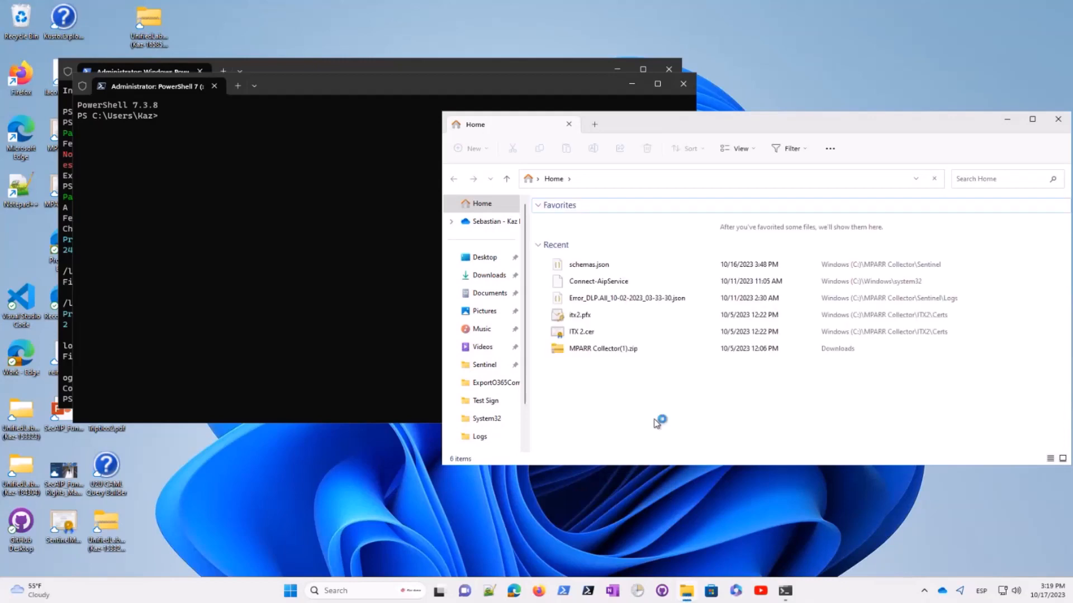
left_click(483, 366)
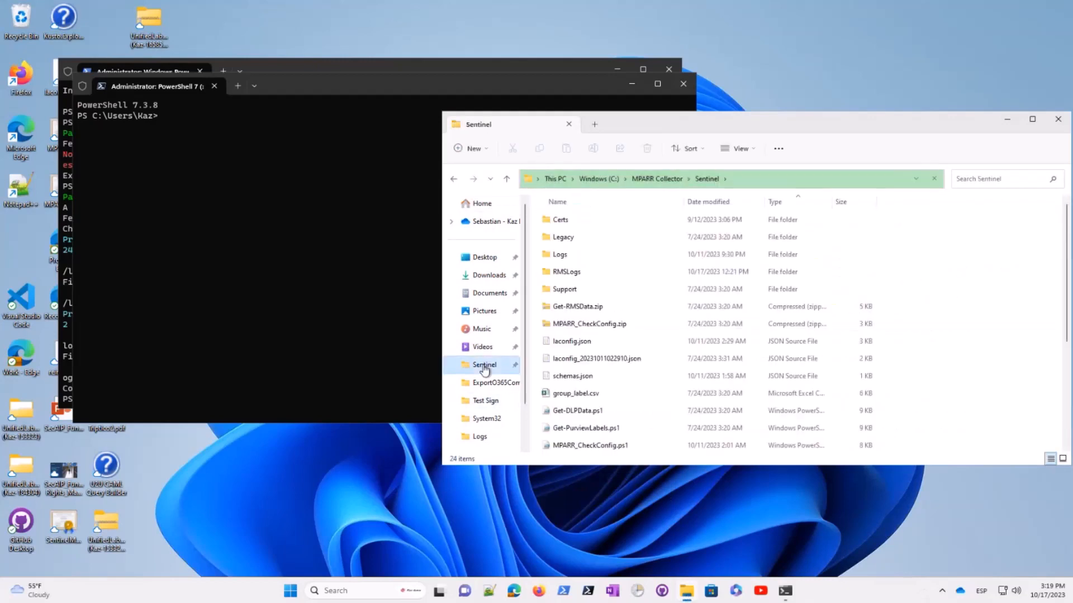
scroll(620, 405, "down", 1)
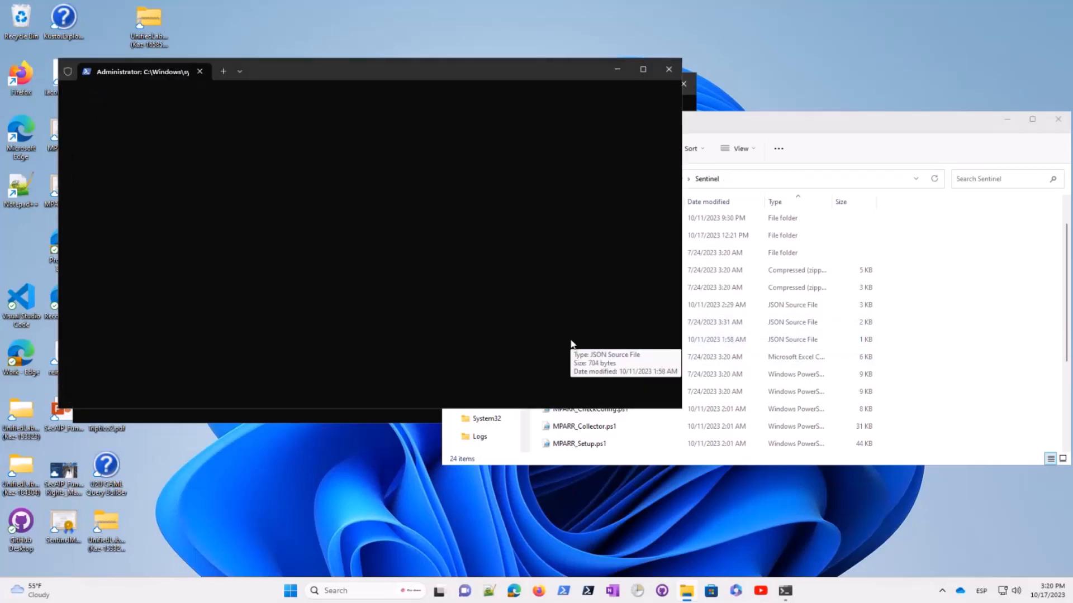
key("Escape")
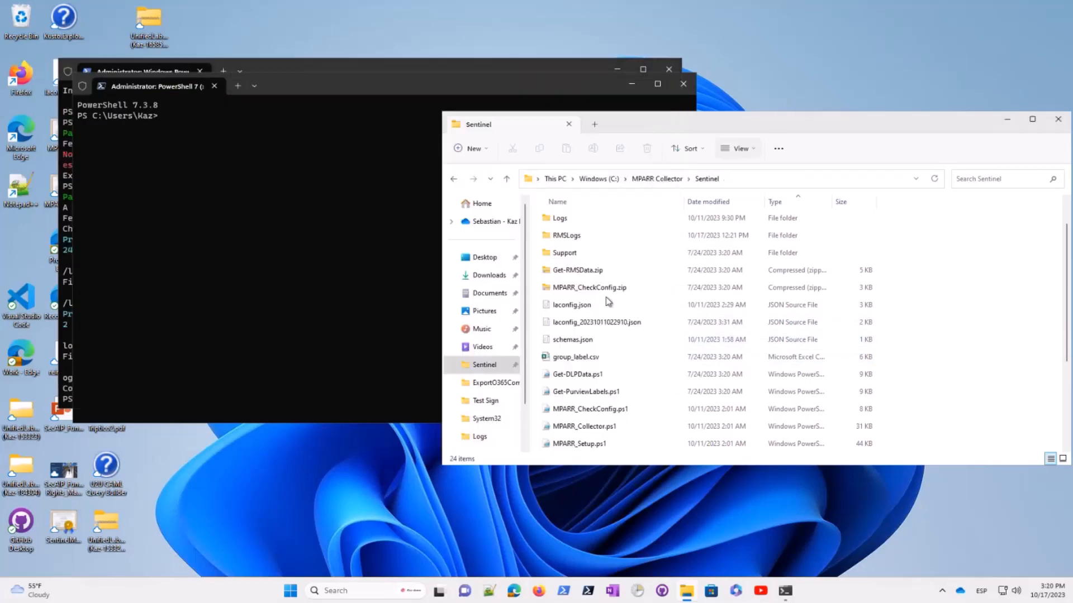
Open schemas.json in Notepad++ and review the enabled audit content types and their filter settings.
left_click(578, 342)
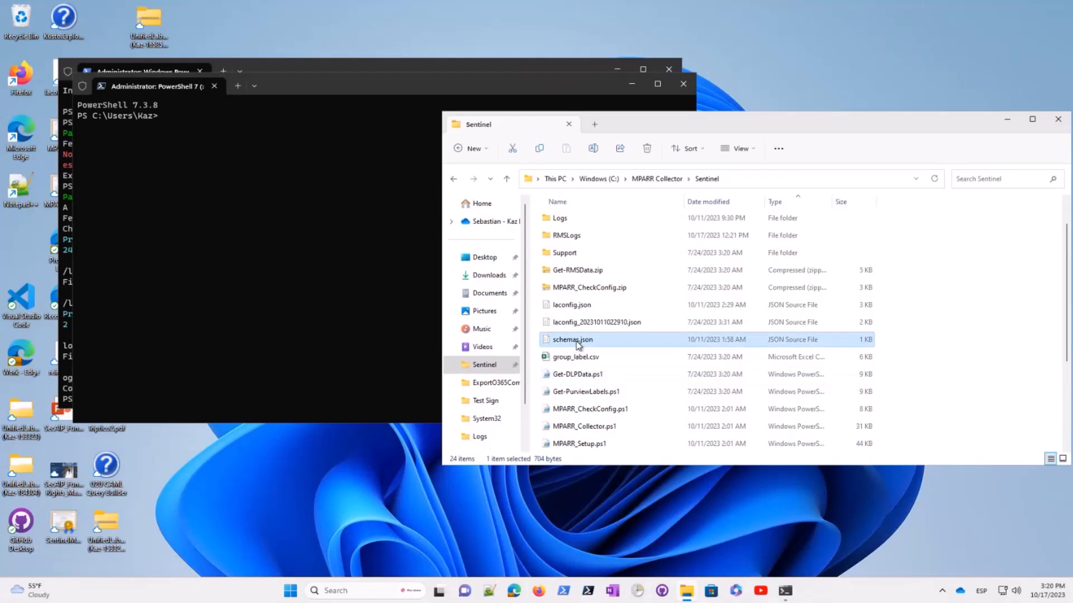
right_click(579, 344)
left_click(625, 492)
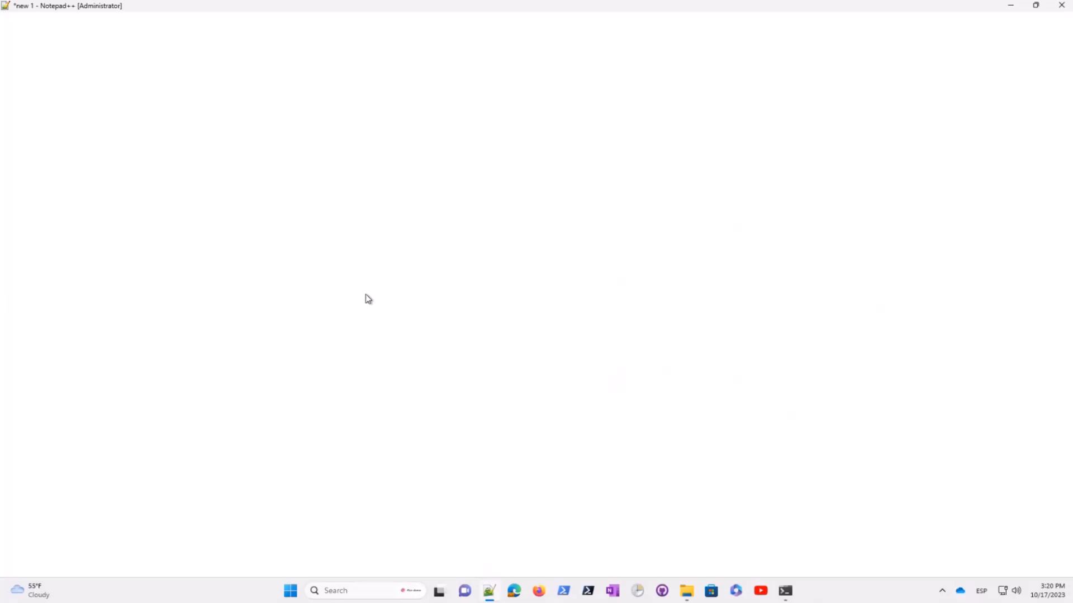
left_click(537, 323)
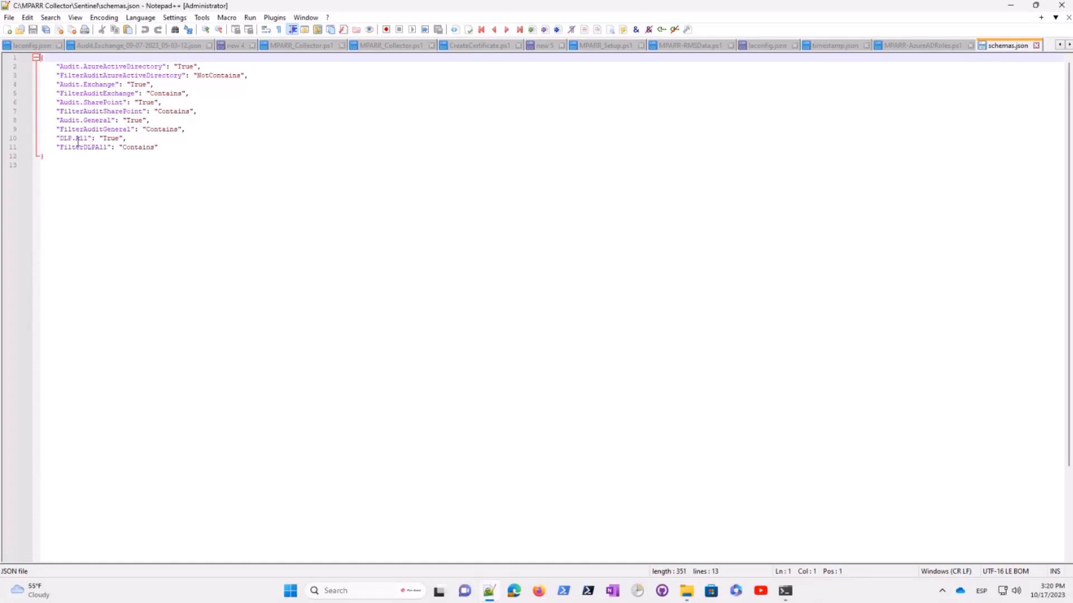
left_click(168, 148)
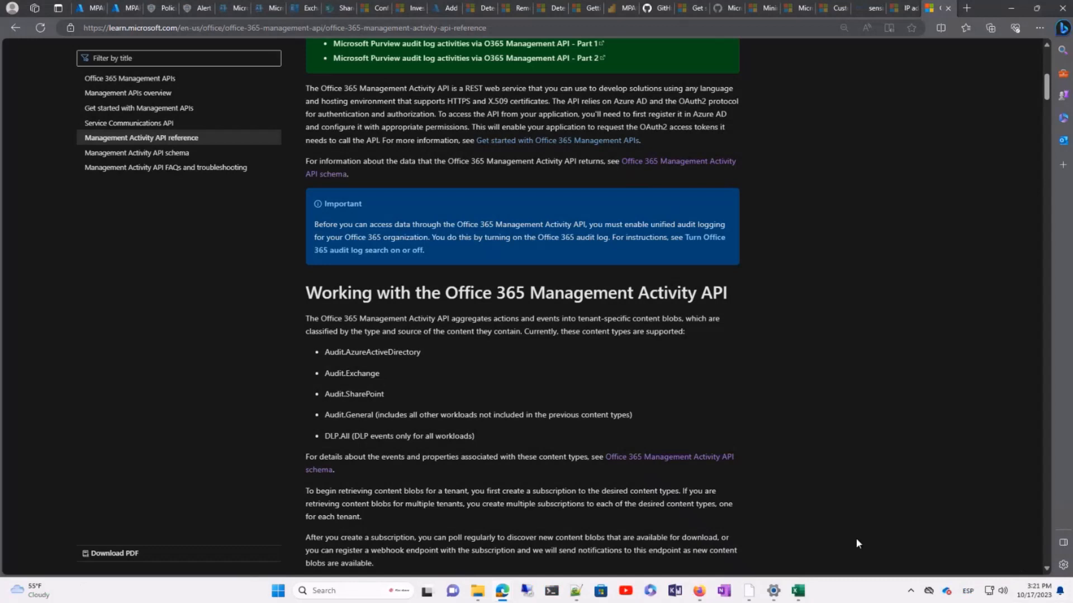
Switch to the MPARR workspace logs in the Azure portal and start a new query on the AuditAzureActiveDirectory_CL table.
left_click(86, 9)
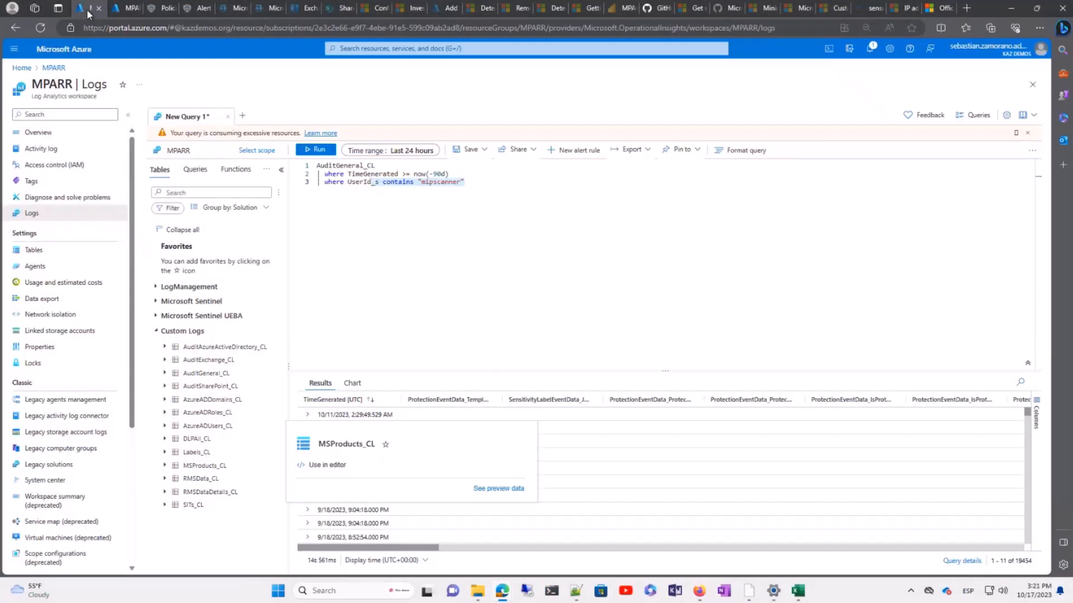
left_click(244, 117)
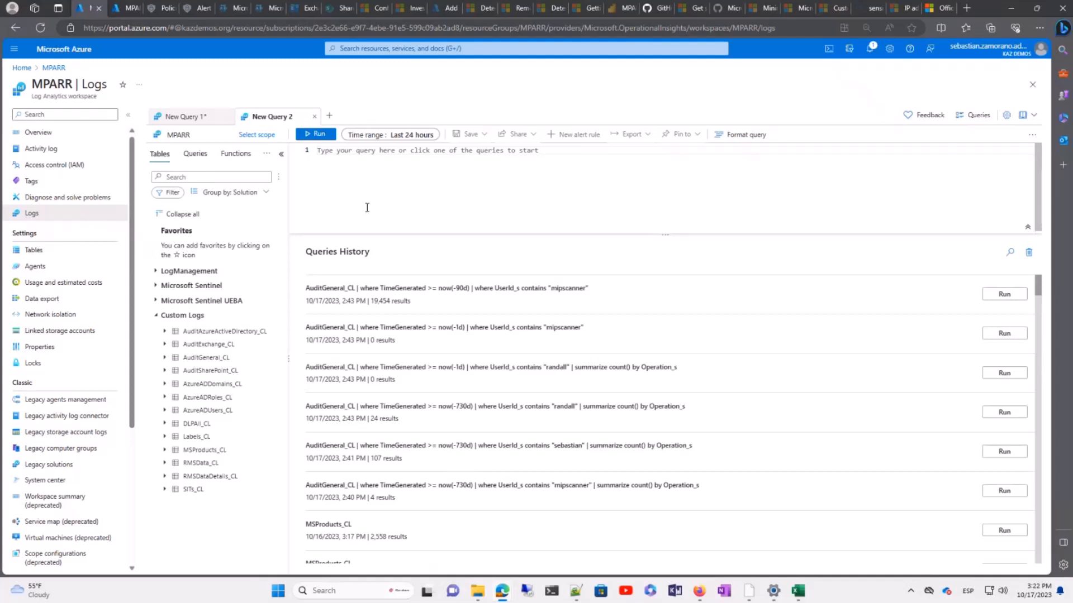
double_click(227, 331)
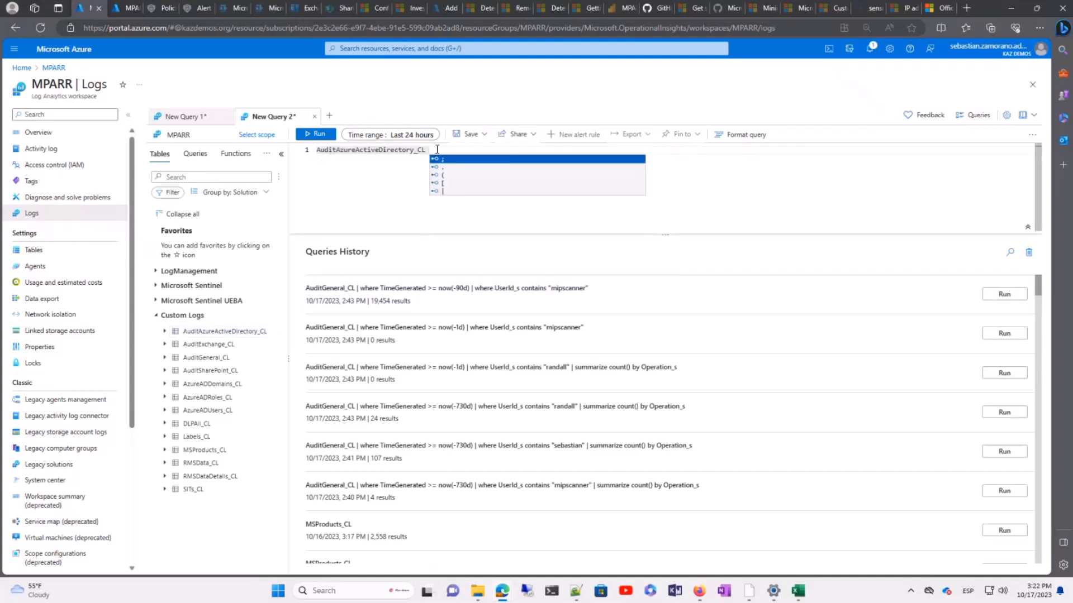
Add the filter "| where TimeGenerated >= now(-730d)" to the AuditAzureActiveDirectory_CL query.
key("Return")
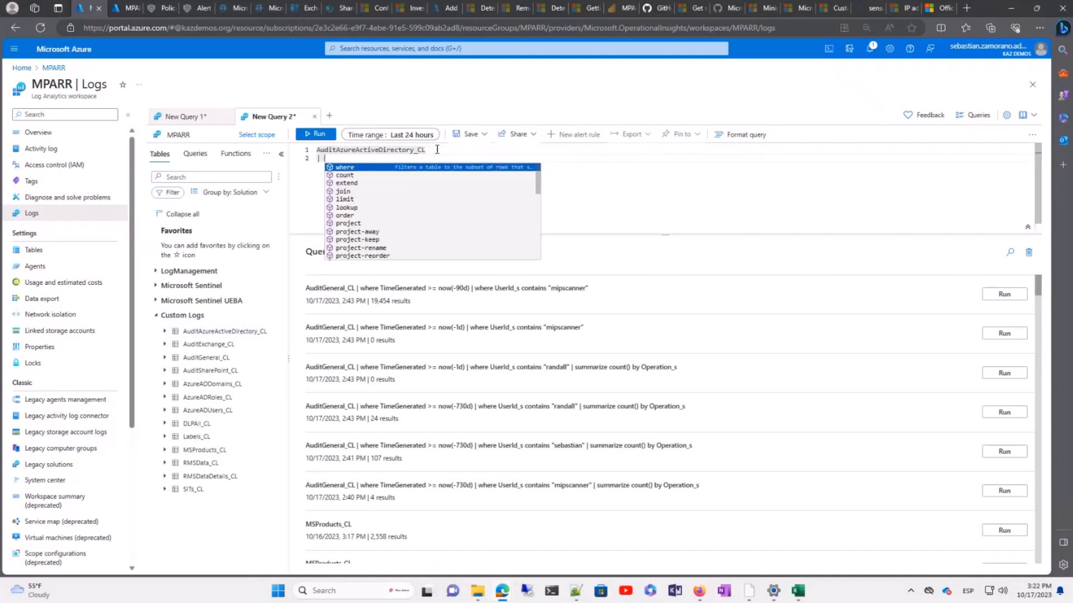
key("Return")
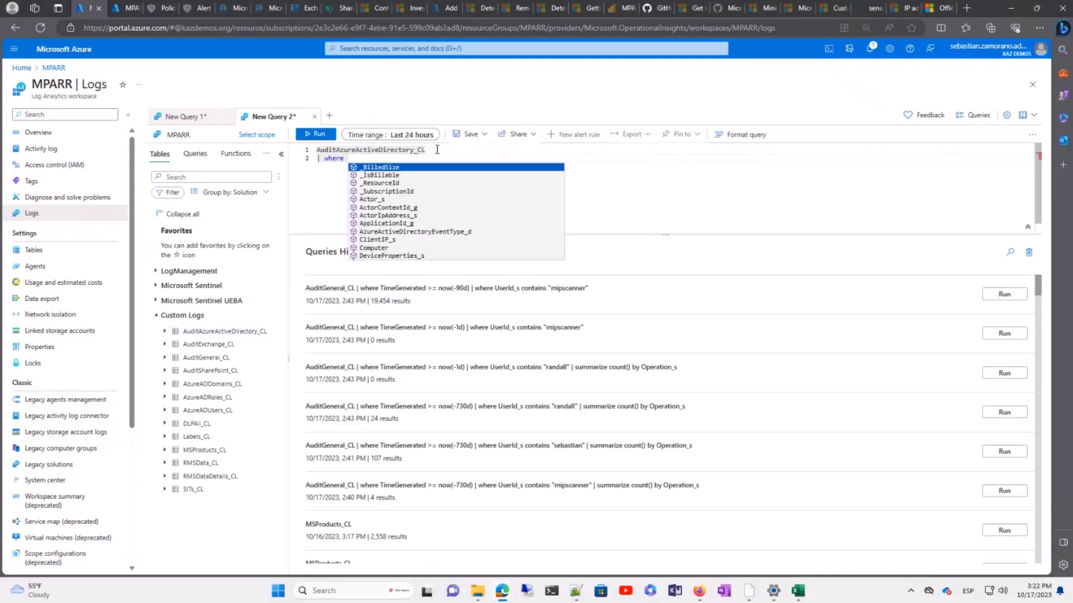
type("TimeGenerated")
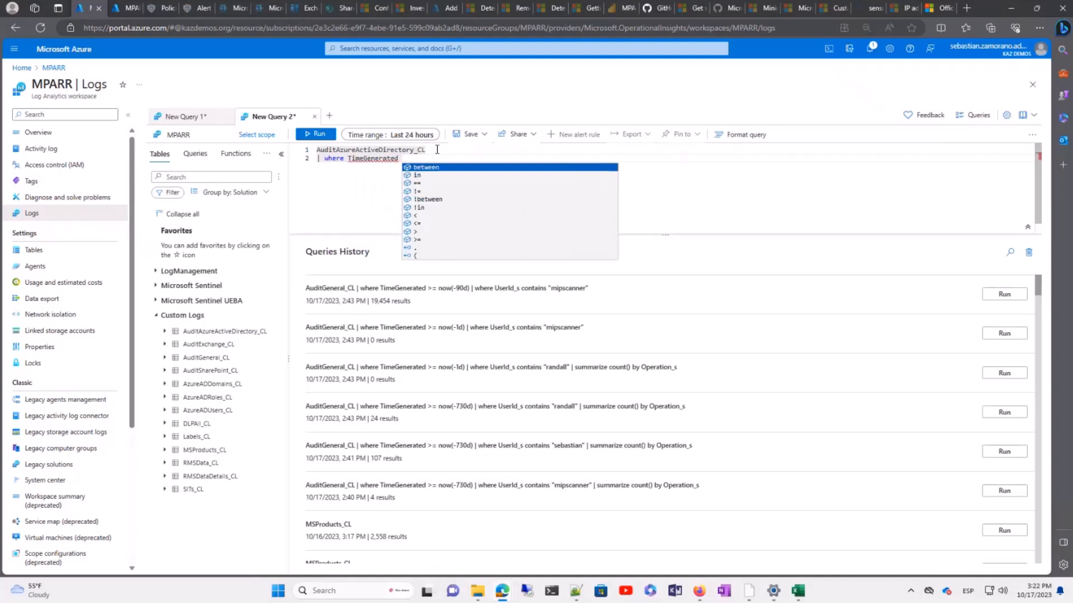
key("Down")
key("Down")
key("Down")
key("Down")
key("Down")
key("Down")
key("Down")
key("Down")
key("Down")
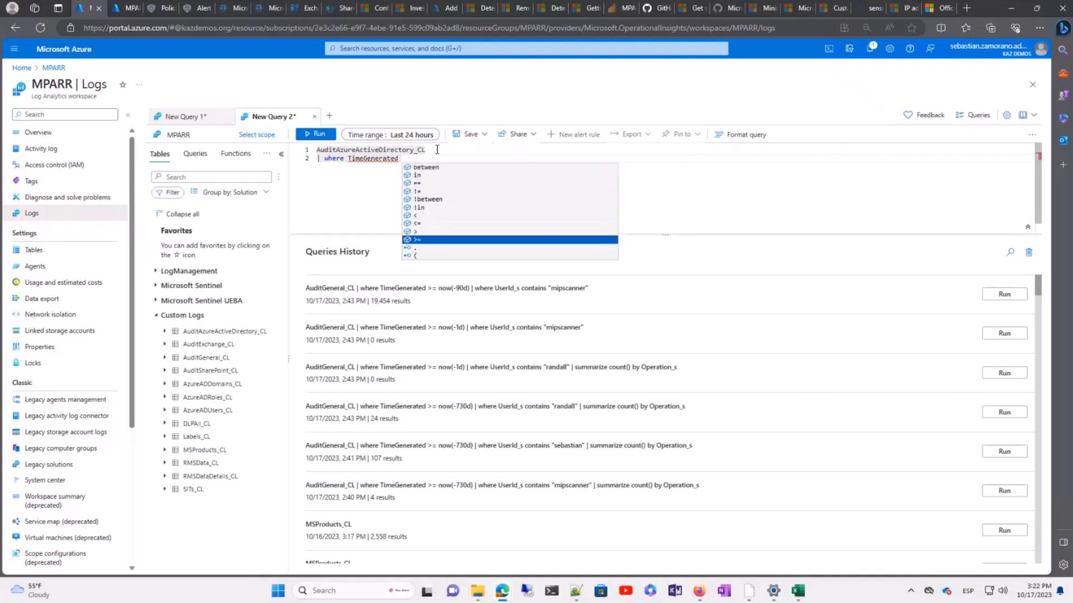
key("Return")
type("now")
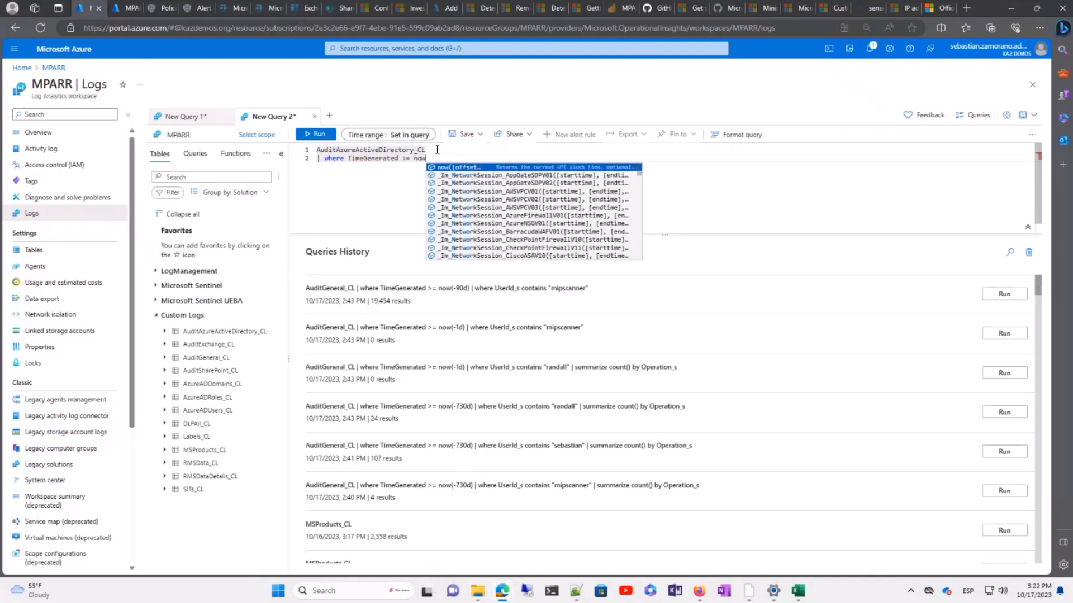
type("(")
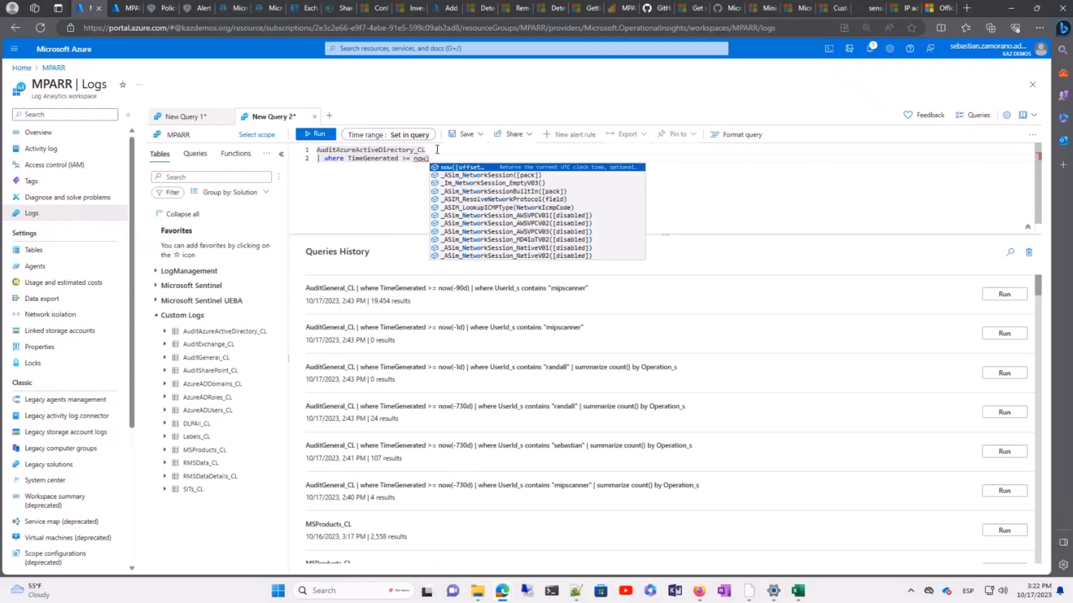
key("Escape")
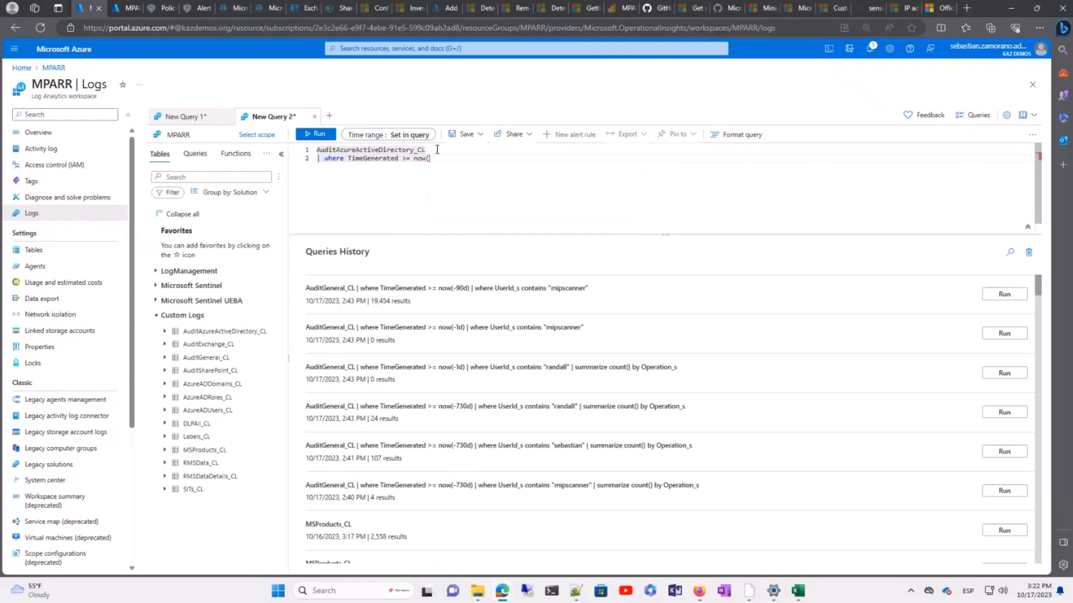
type("-730d)")
Review the MPARR workspace's usage and estimated costs, including its Data Retention setting.
left_click(122, 10)
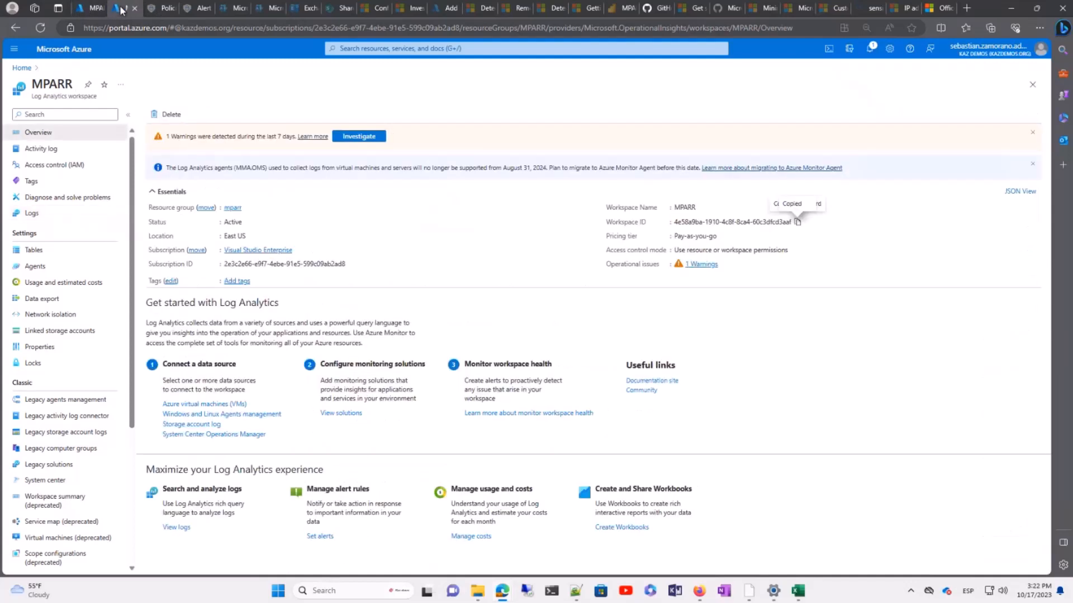
left_click(72, 283)
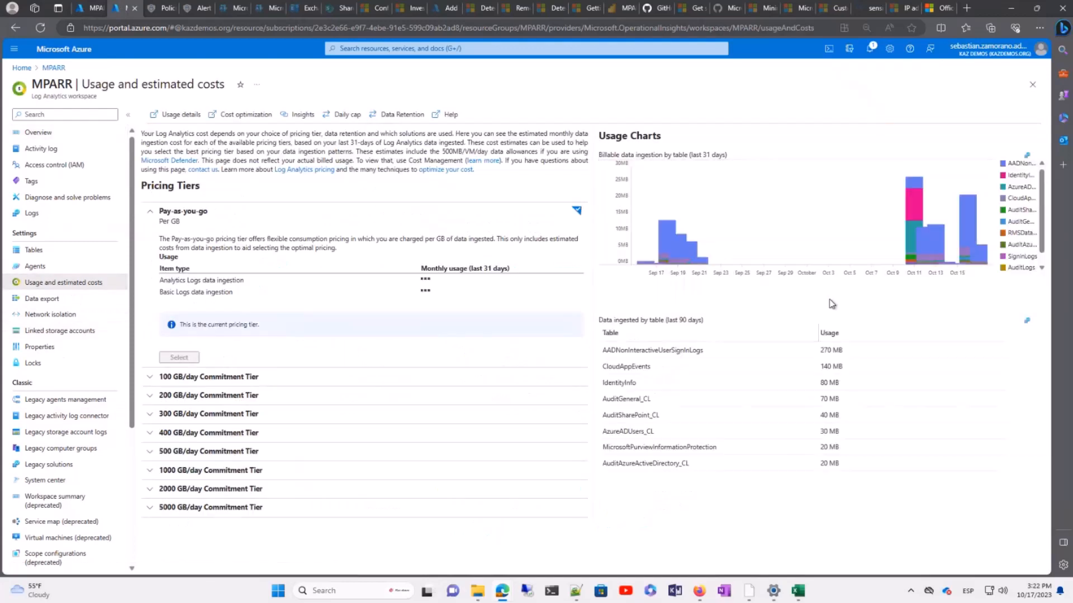
left_click(391, 115)
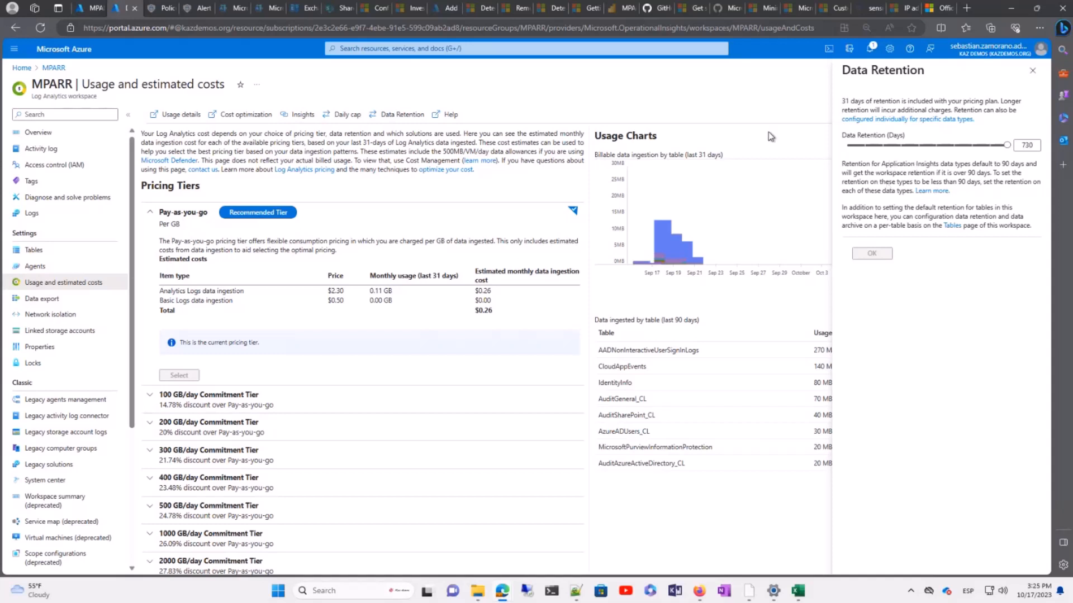
left_click(1033, 72)
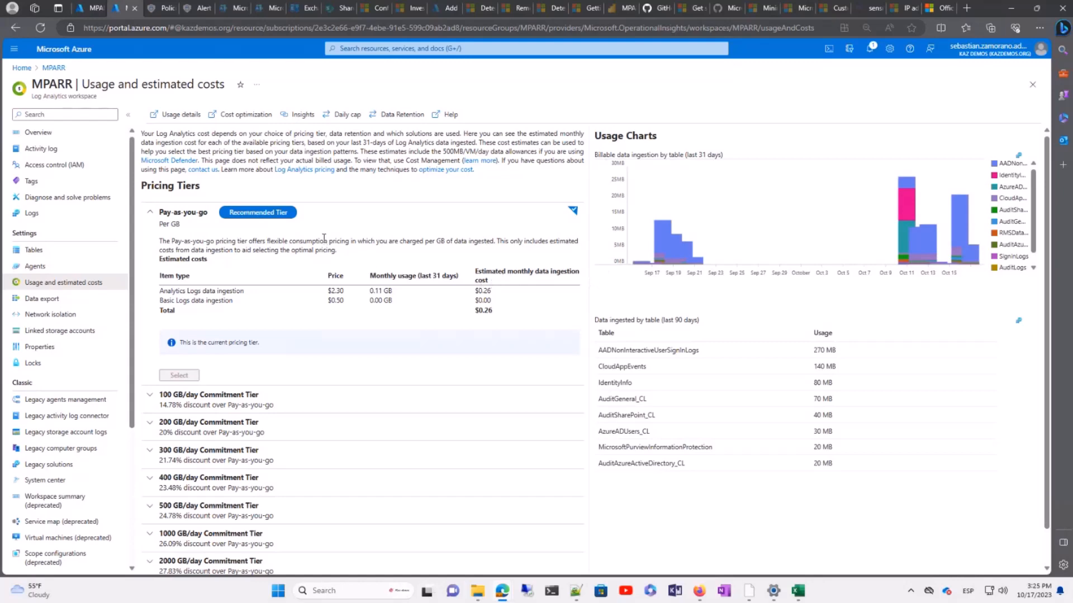
Return to the AuditAzureActiveDirectory_CL query and add the line "| summarize count() by Operation_s".
left_click(83, 8)
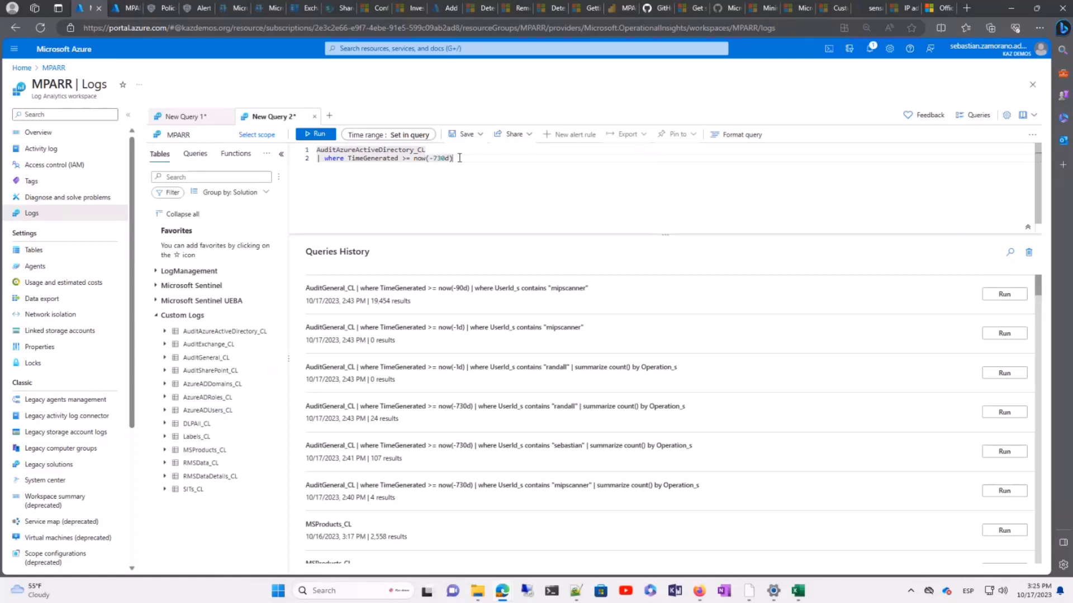
key("Return")
type("Çç")
key("BackSpace")
key("BackSpace")
type("| summ")
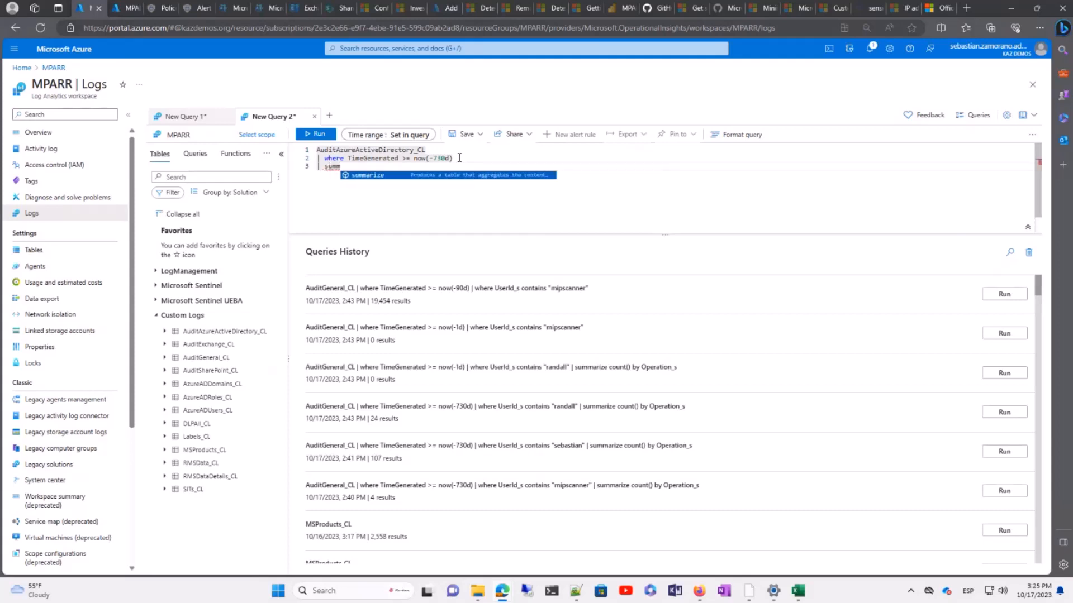
key("Tab")
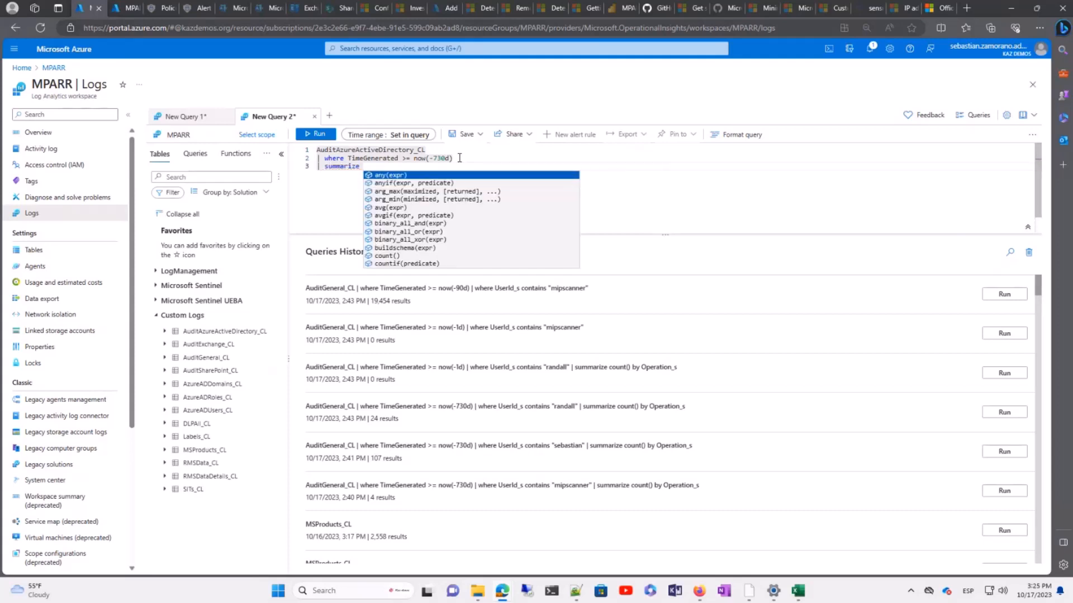
type("coun")
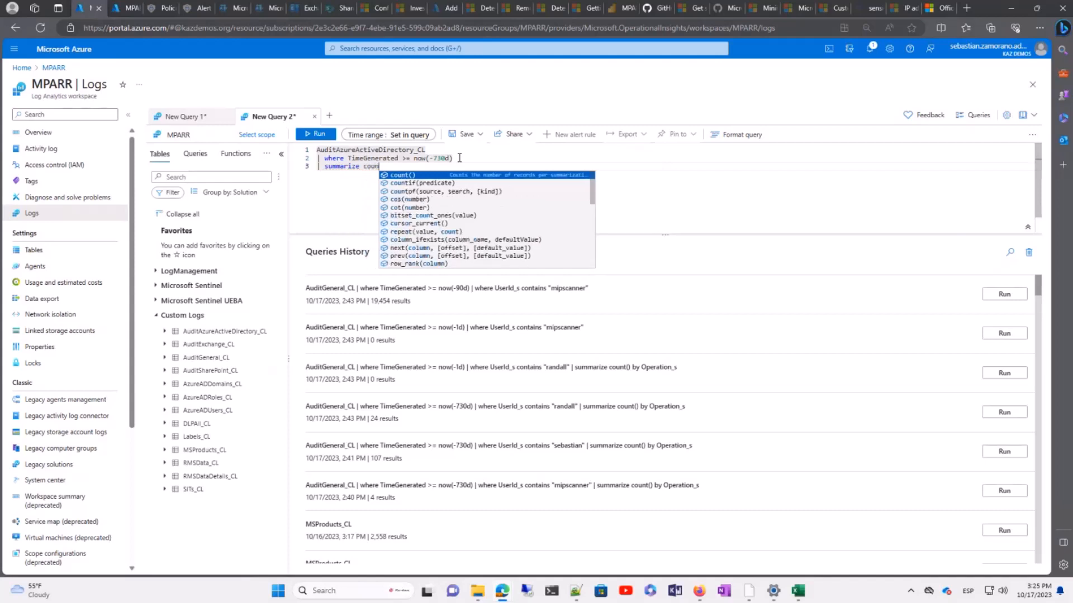
type("t()")
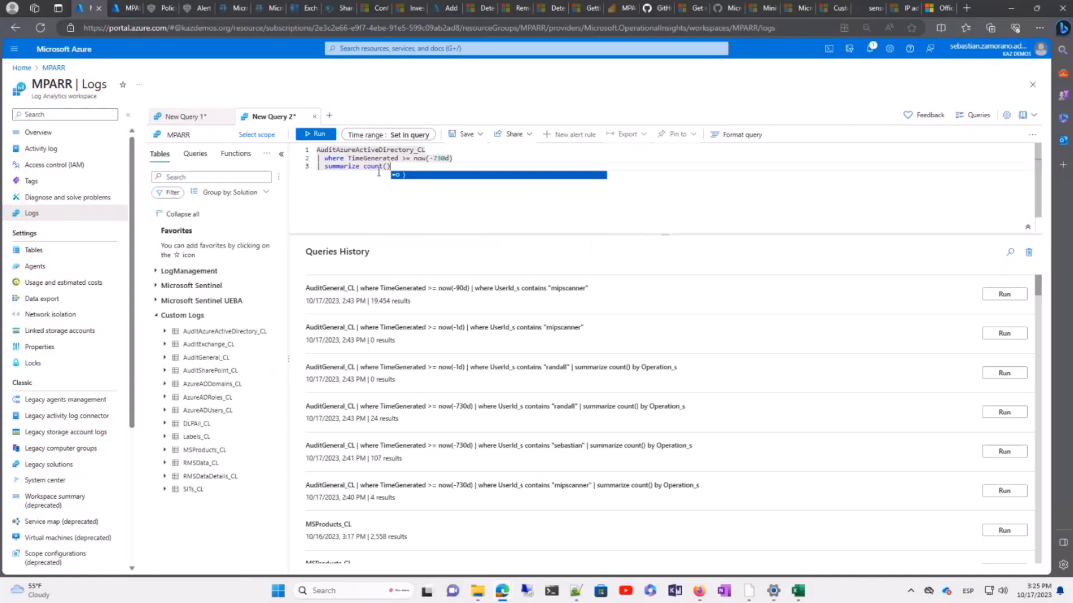
type(" by Operation_s")
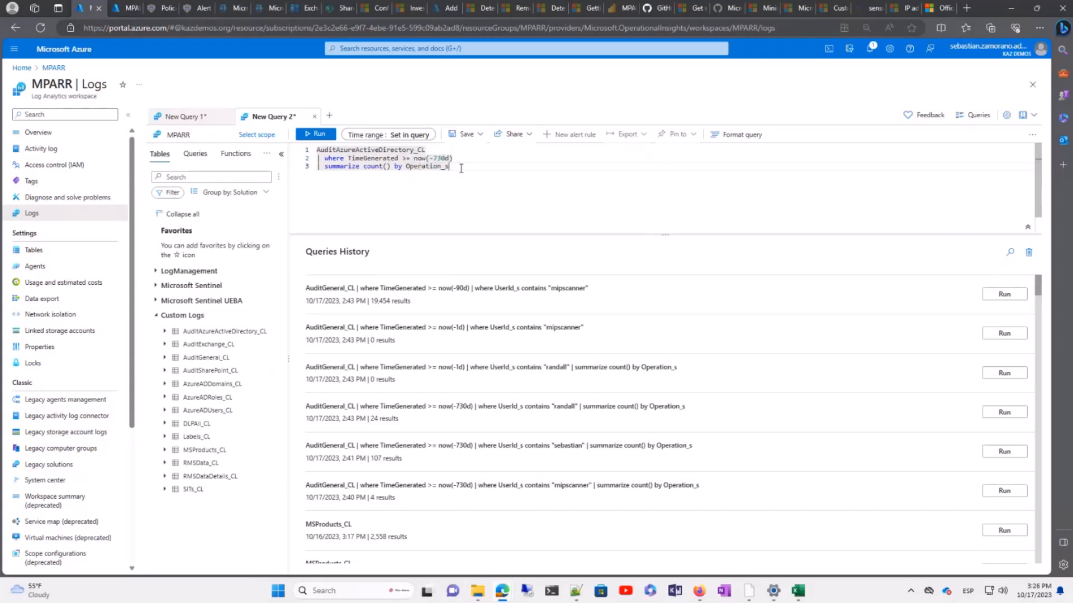
Run the AuditAzureActiveDirectory_CL query and review the full list of operations with their counts.
left_click(323, 136)
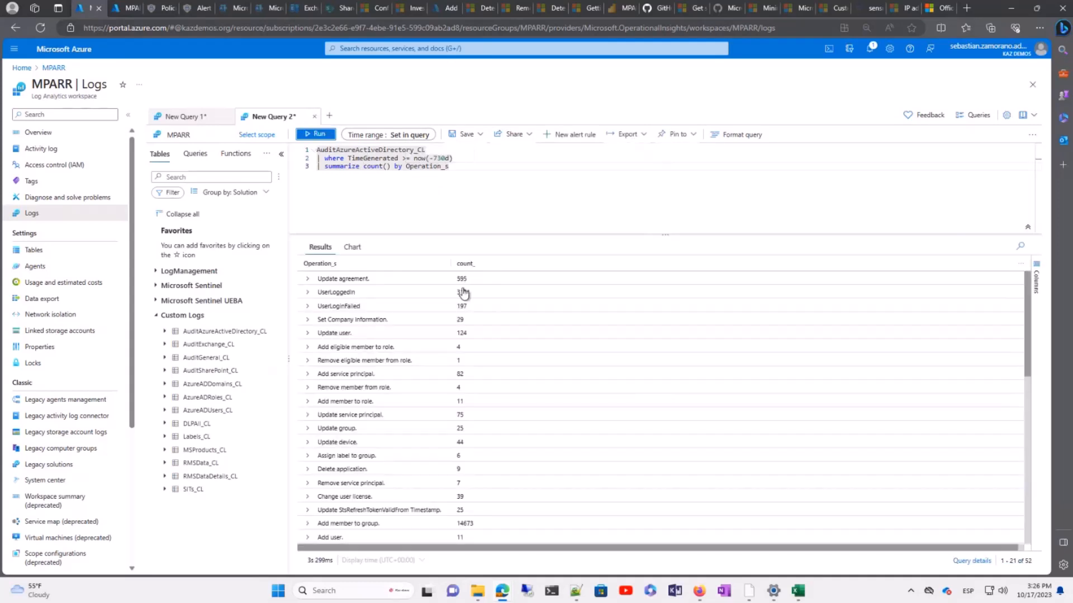
scroll(445, 374, "down", 1)
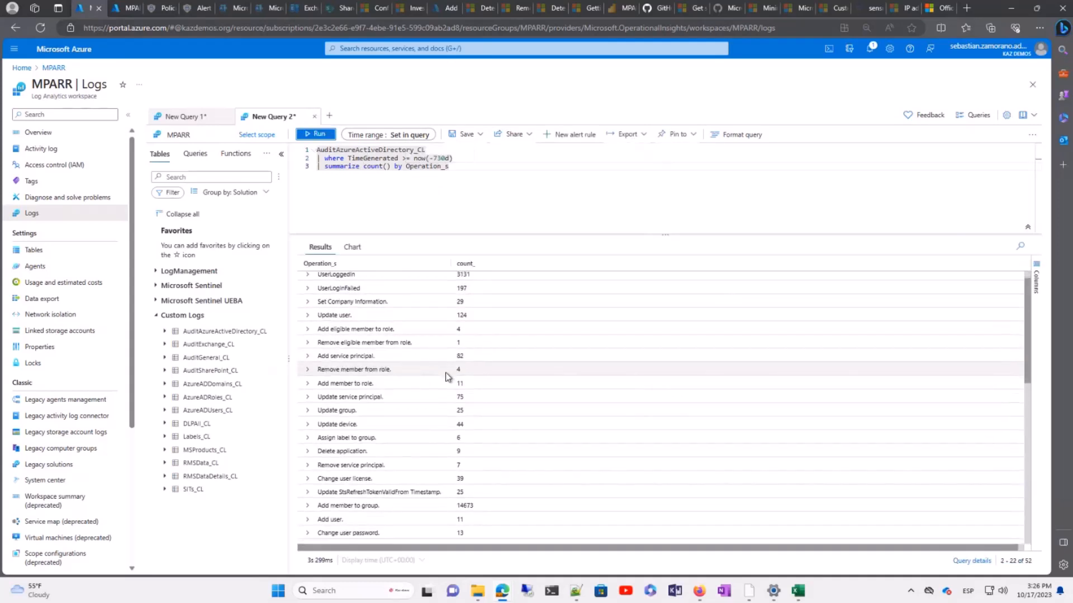
scroll(447, 376, "up", 1)
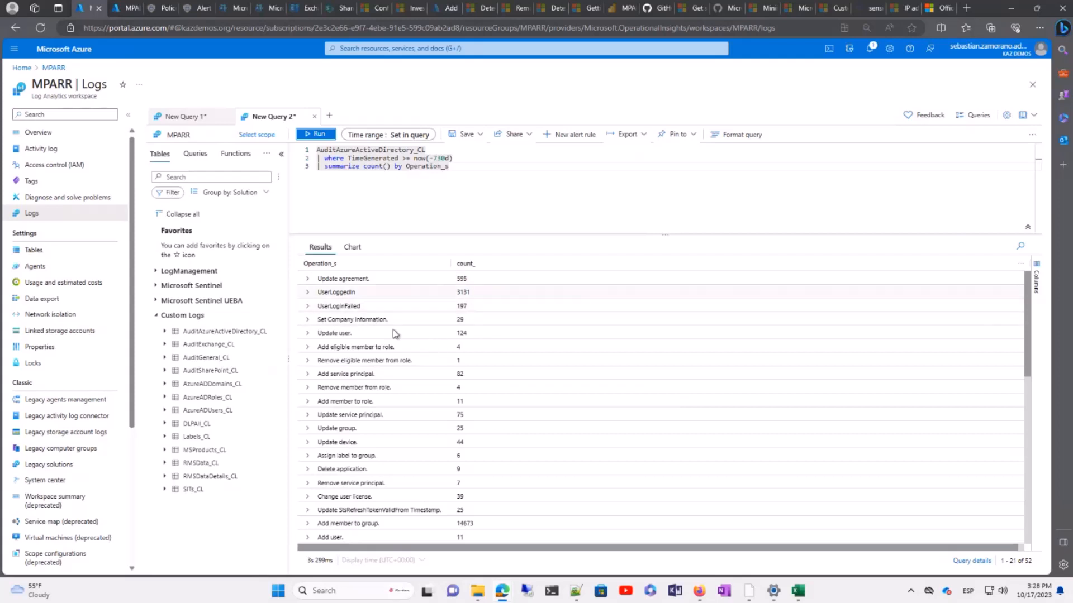
scroll(406, 382, "down", 3)
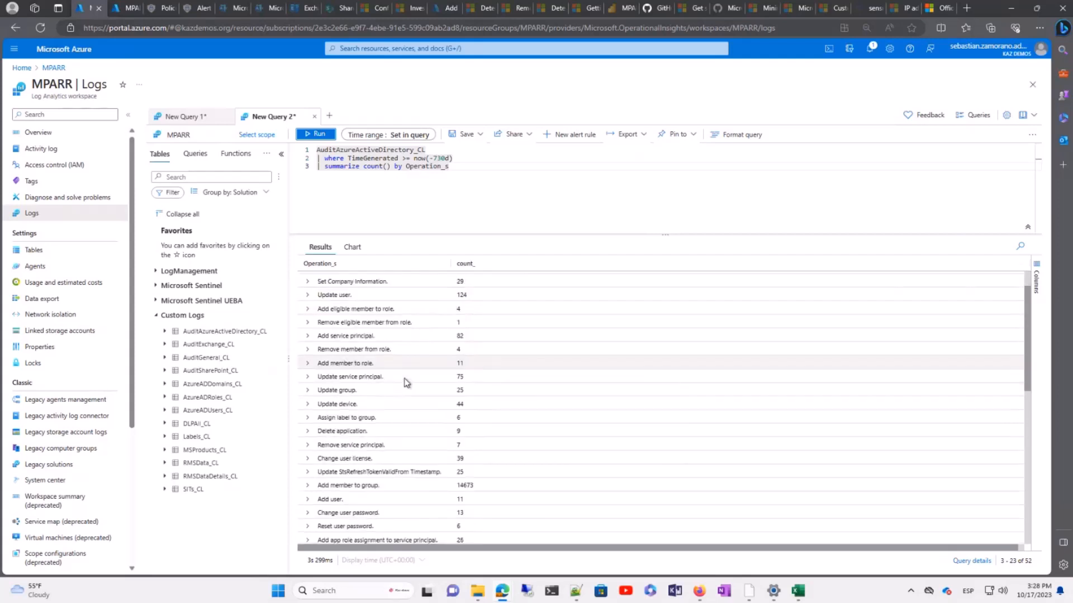
scroll(406, 382, "down", 4)
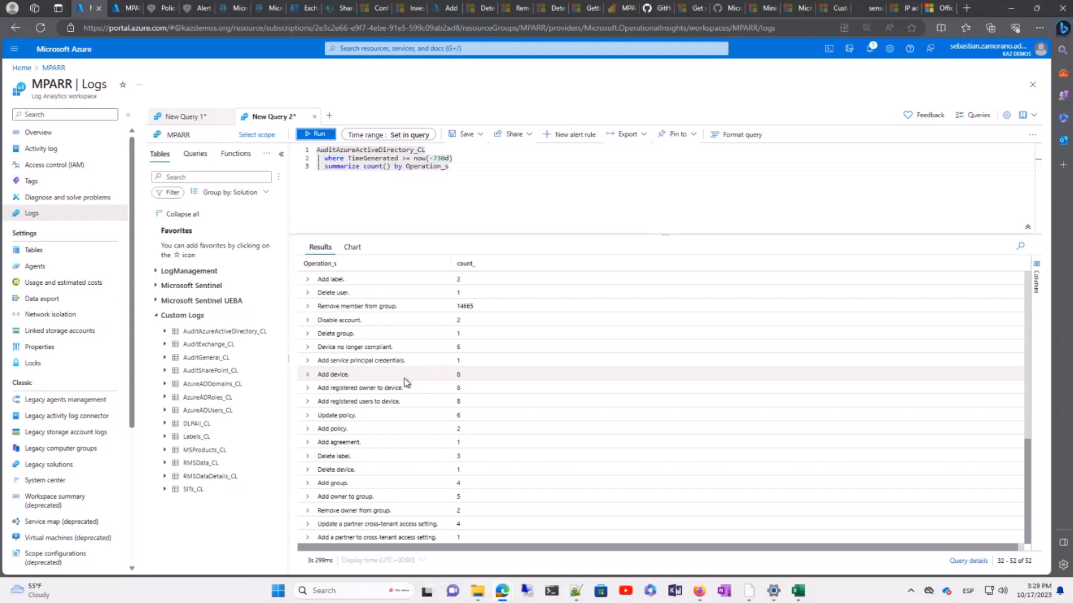
Switch to the InPrivate browser window and open the Microsoft Purview portal at compliance.microsoft.com in a new tab.
mouse_move(501, 599)
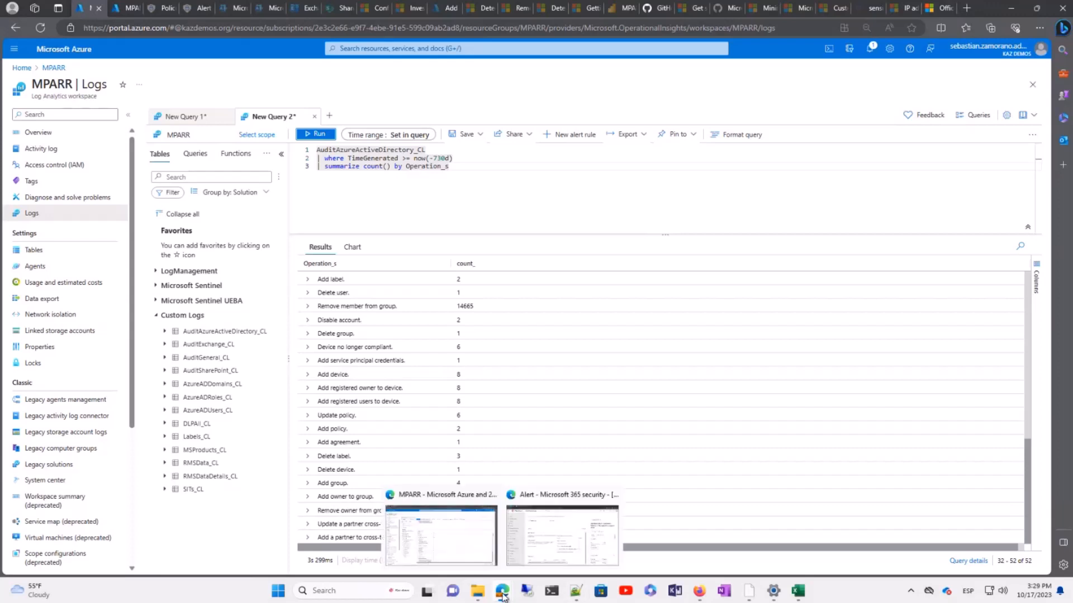
left_click(543, 547)
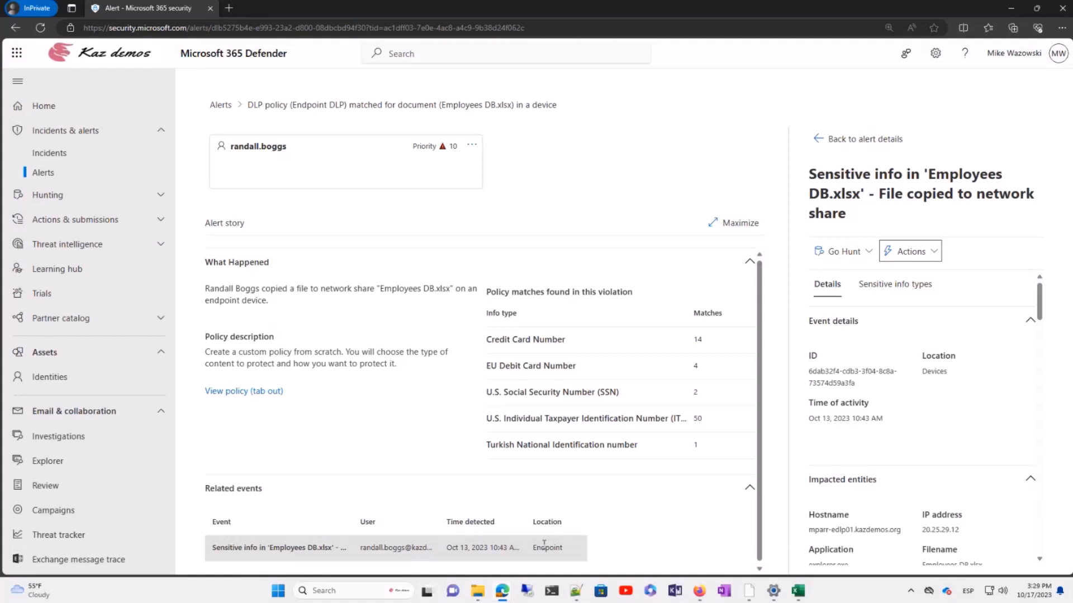
left_click(229, 9)
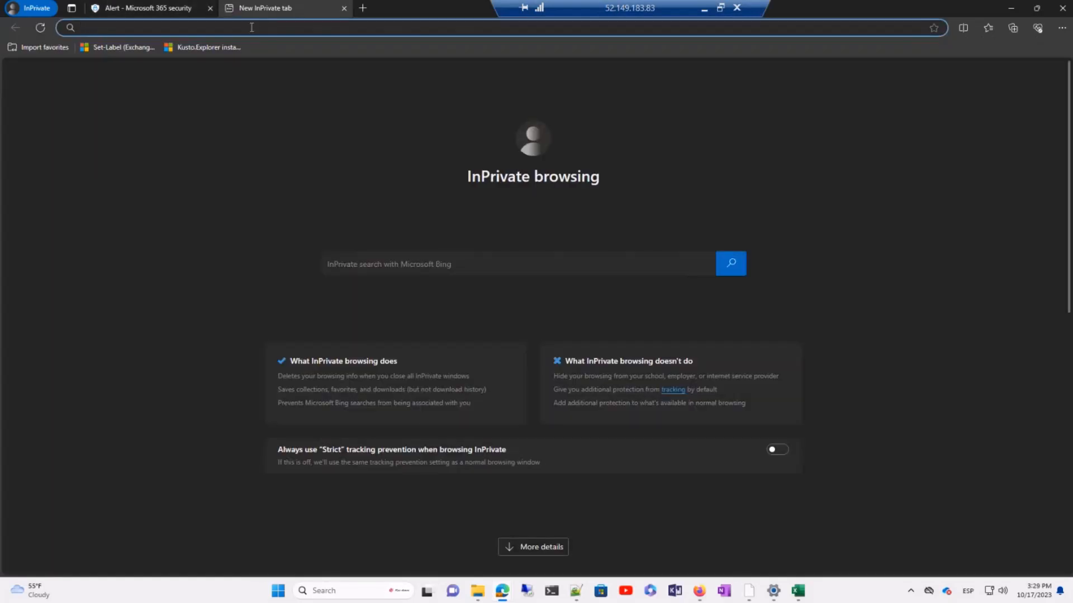
type("compliance")
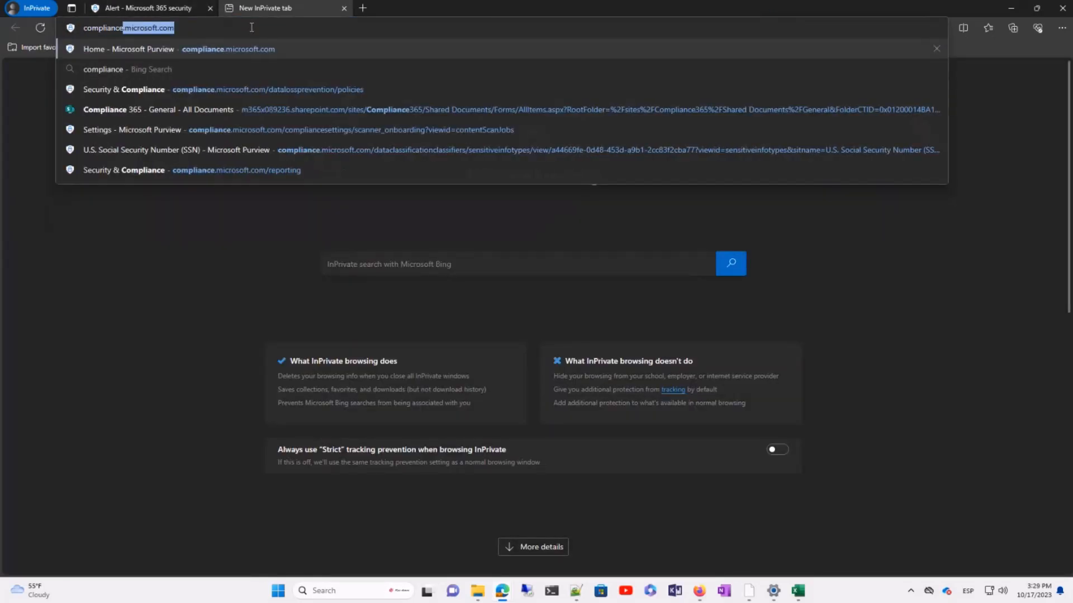
key("Return")
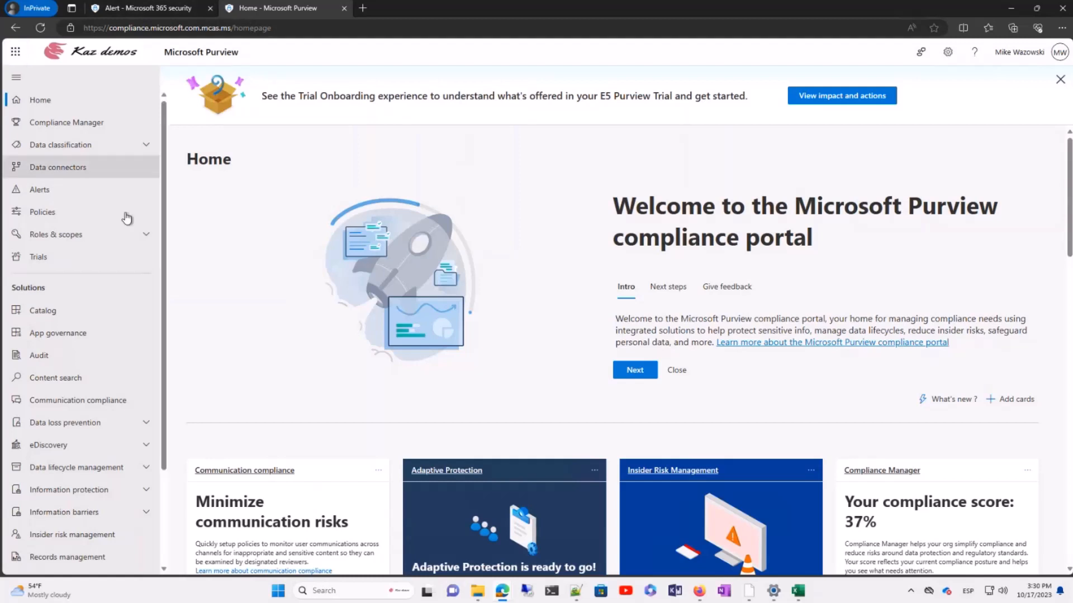
Open the Audit solution in the Microsoft Purview portal.
left_click(150, 234)
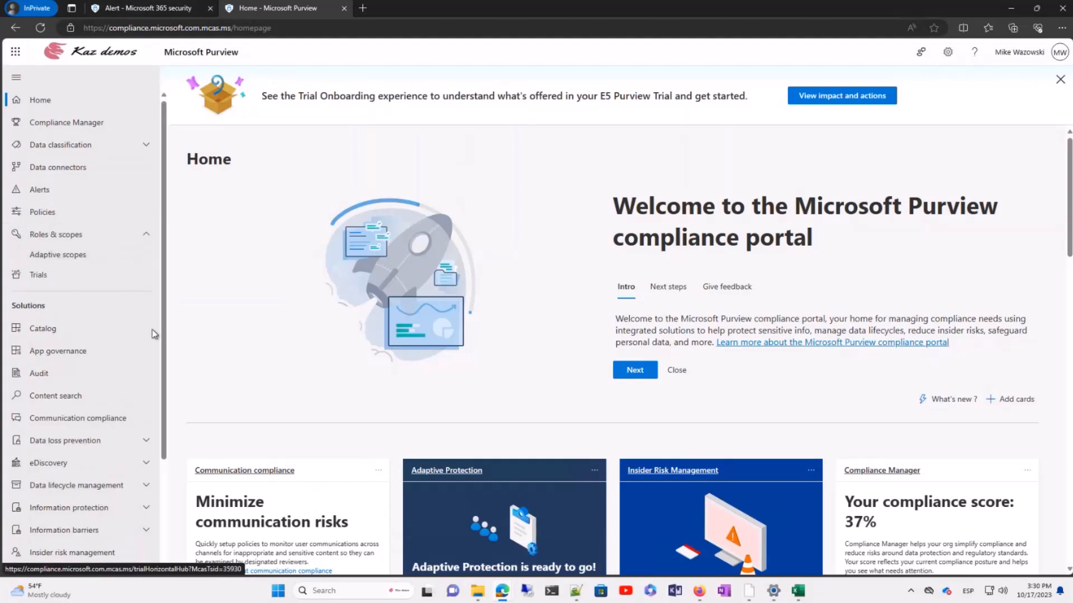
scroll(134, 389, "down", 2)
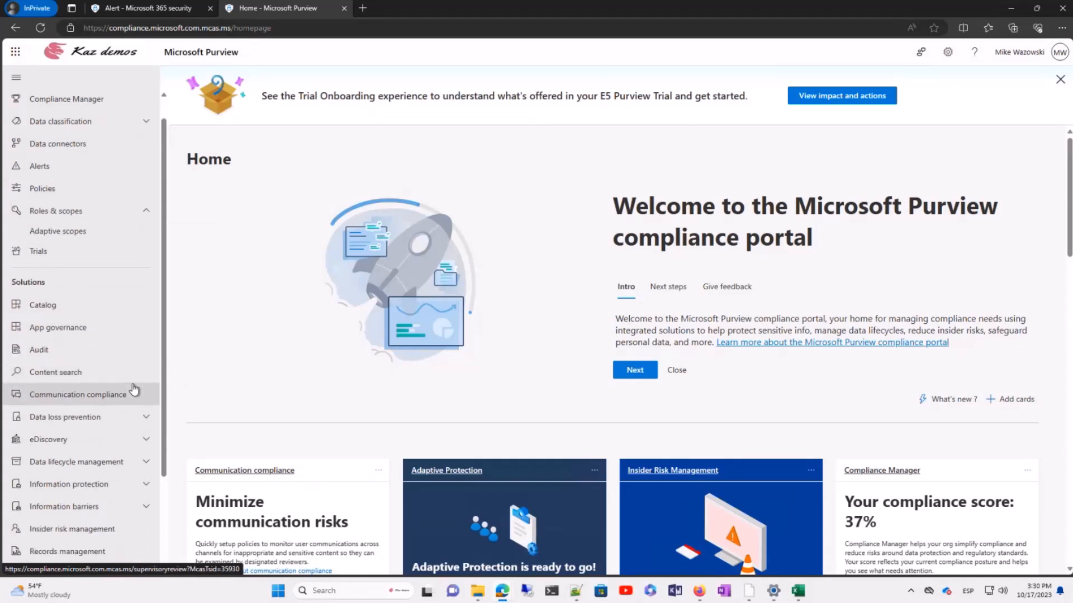
left_click(101, 340)
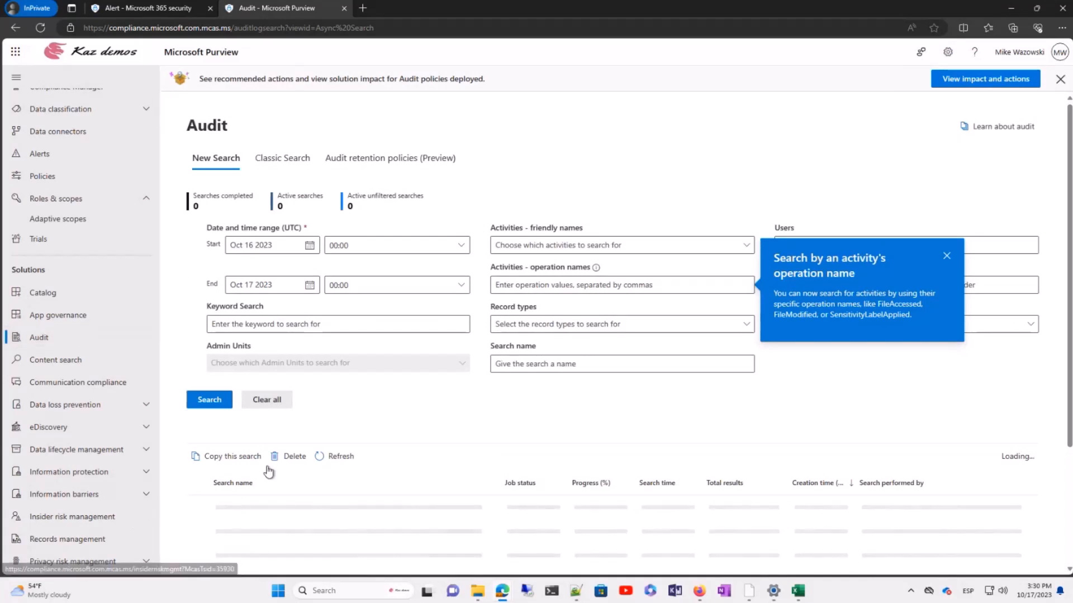
Start an audit search for the activities Matched DLP rule, Removed DLP rule from document and Applied sensitivity label to an email.
scroll(267, 483, "down", 1)
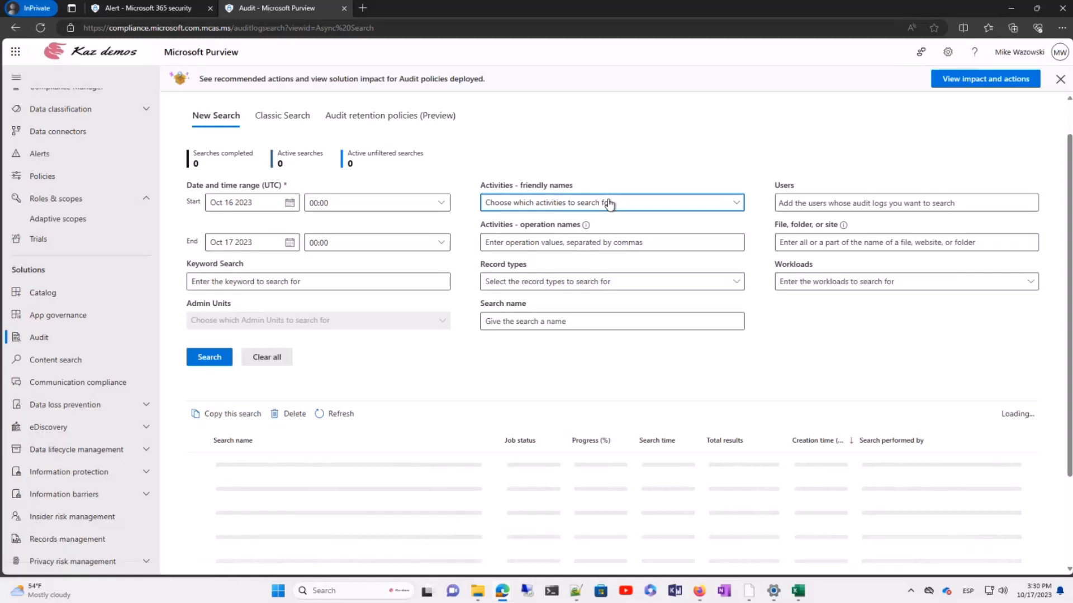
left_click(665, 203)
left_click(666, 205)
left_click(643, 212)
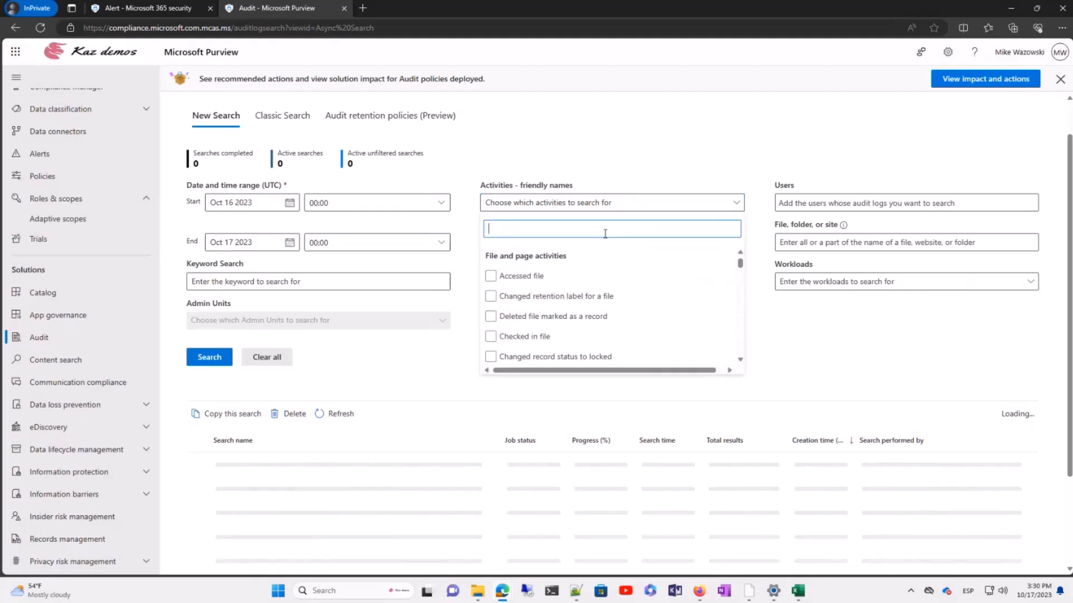
type("DLP")
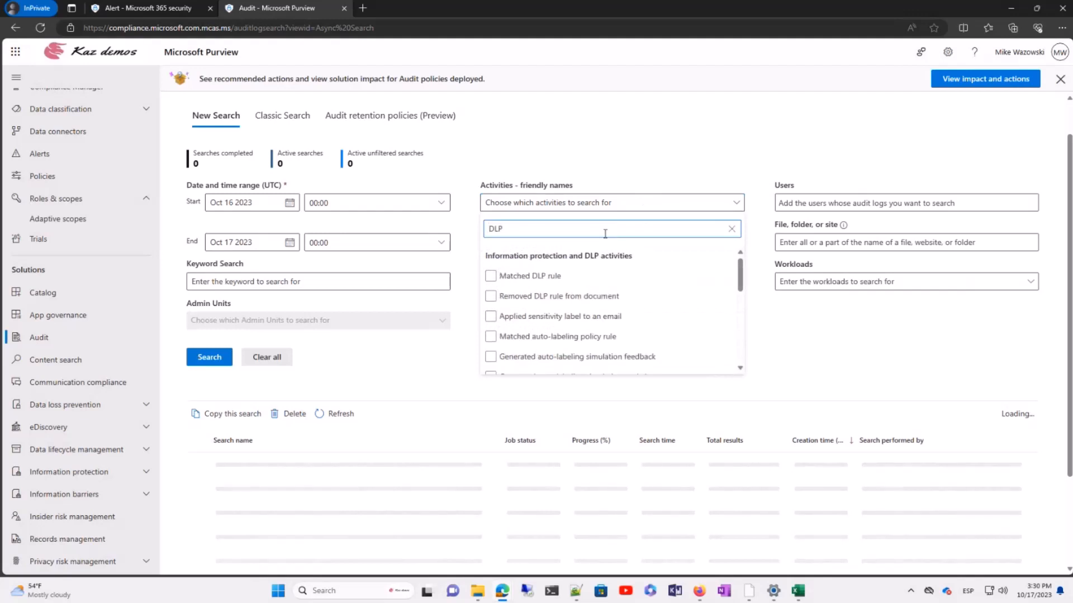
left_click(490, 276)
left_click(490, 297)
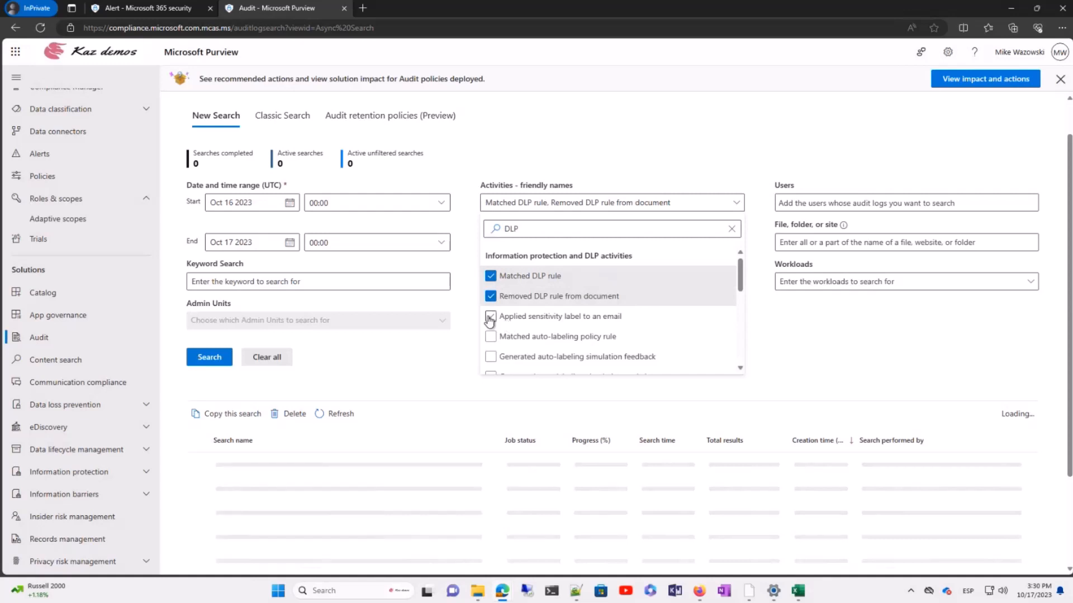
left_click(490, 317)
left_click(441, 353)
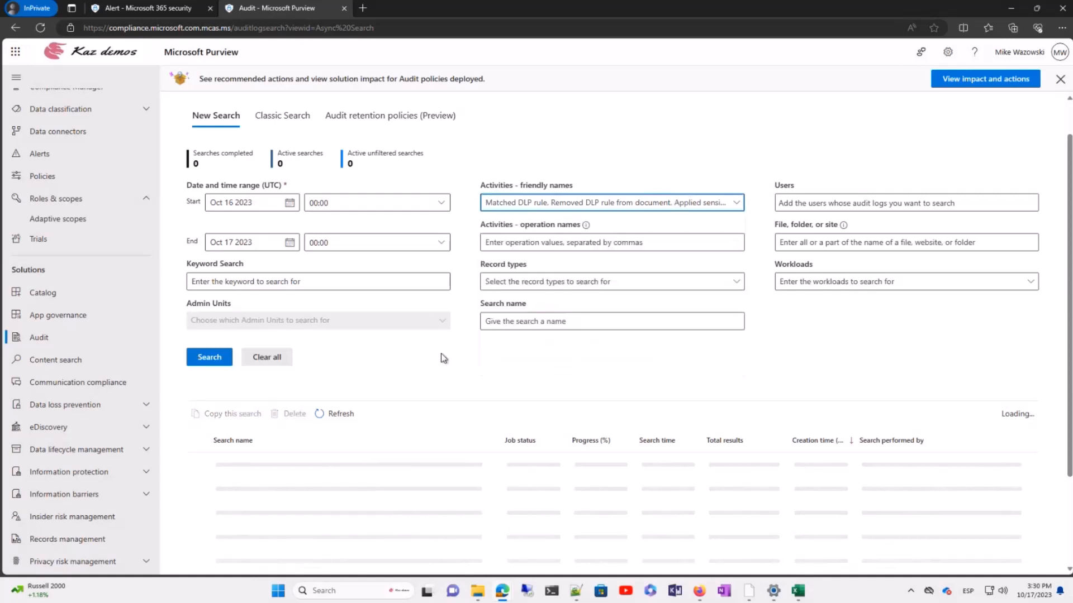
left_click(519, 323)
left_click(212, 358)
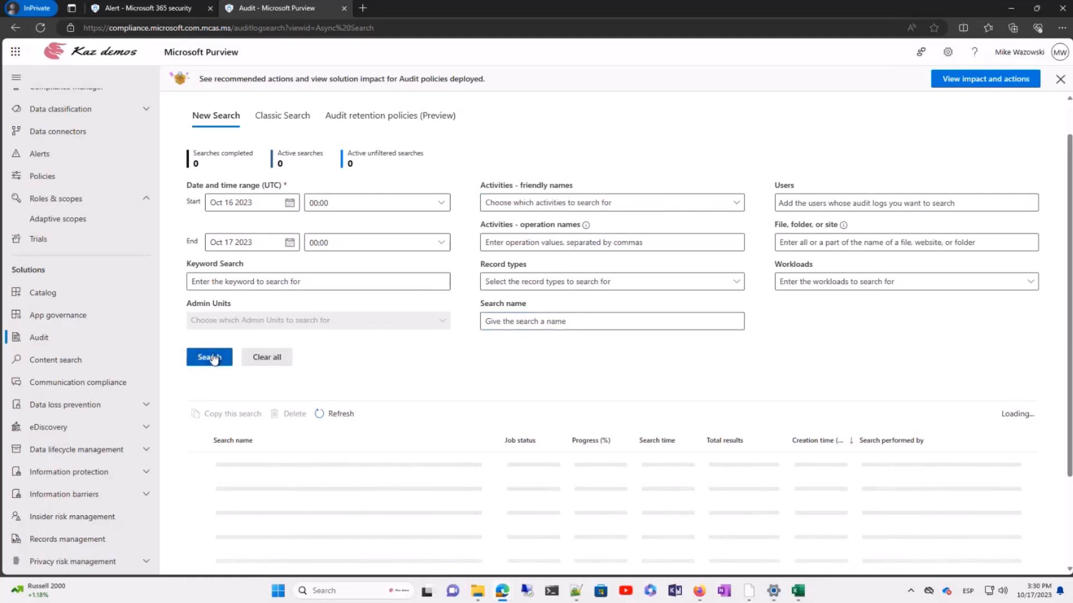
Start an audit search for Oct 16 to Oct 17 2023 without adding any filters.
scroll(397, 408, "down", 2)
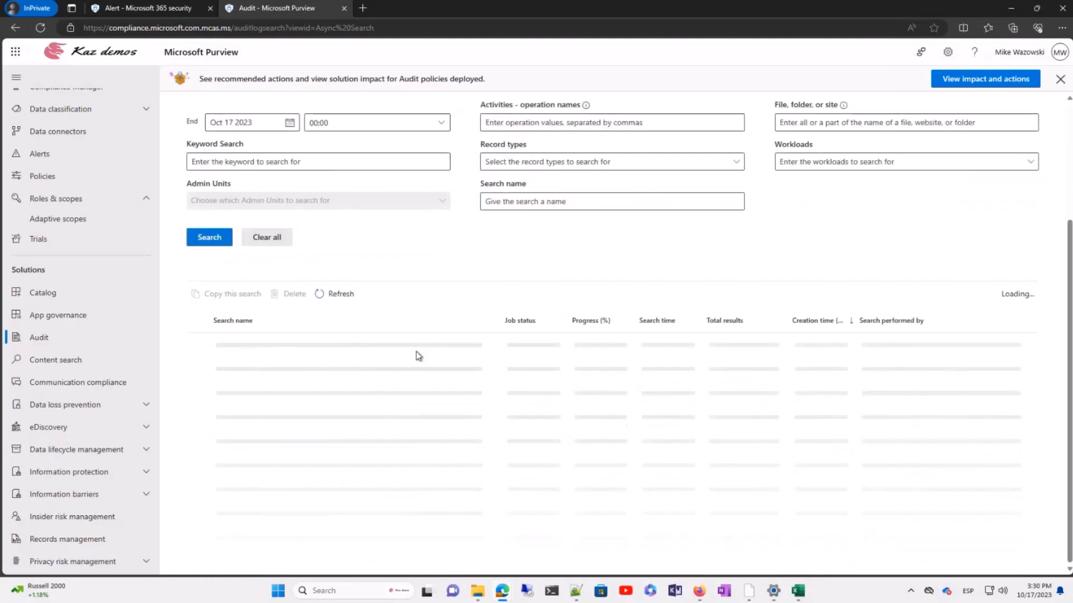
scroll(424, 299, "up", 3)
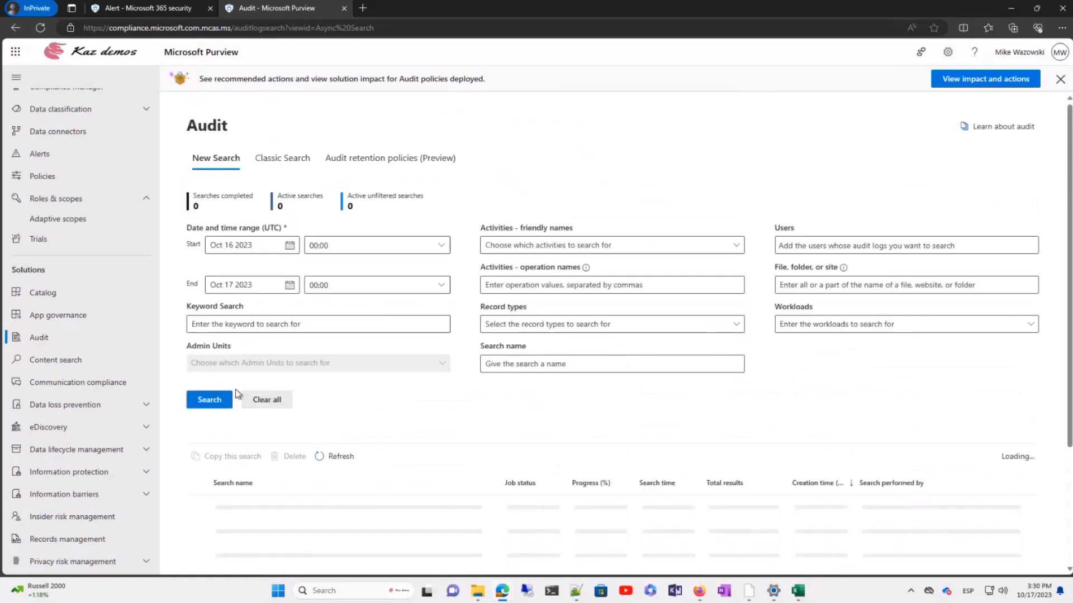
left_click(211, 402)
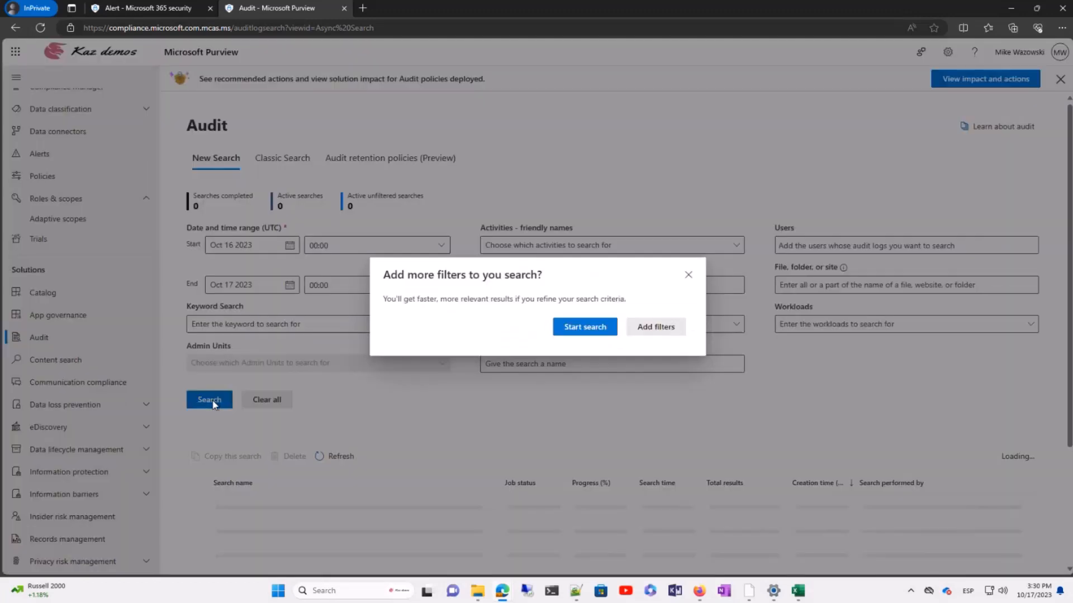
left_click(576, 330)
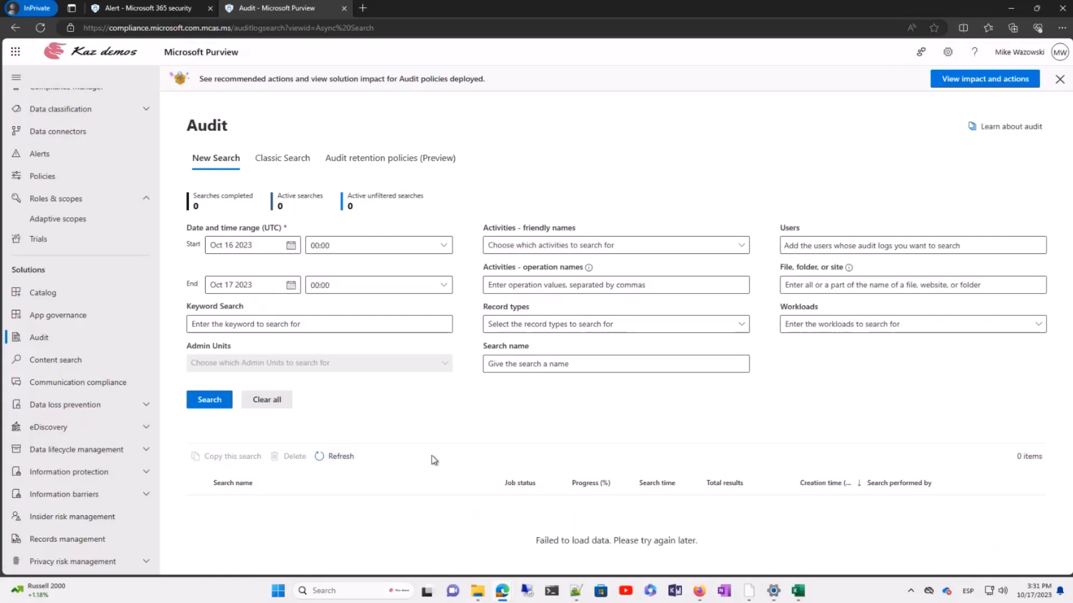
Refresh the audit search list and try to start another unfiltered search.
left_click(342, 457)
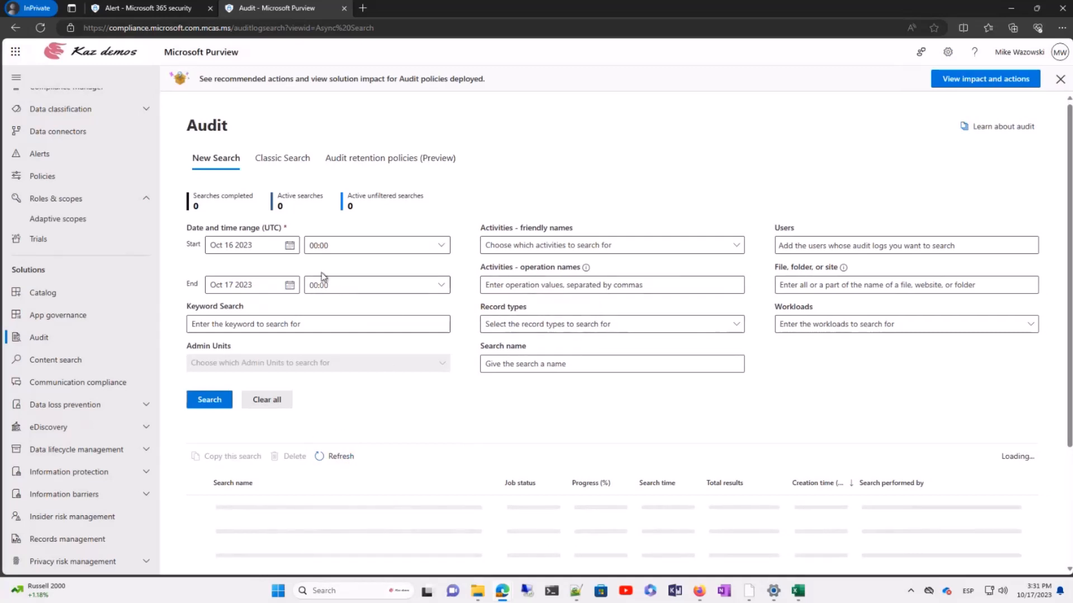
left_click(218, 401)
left_click(583, 331)
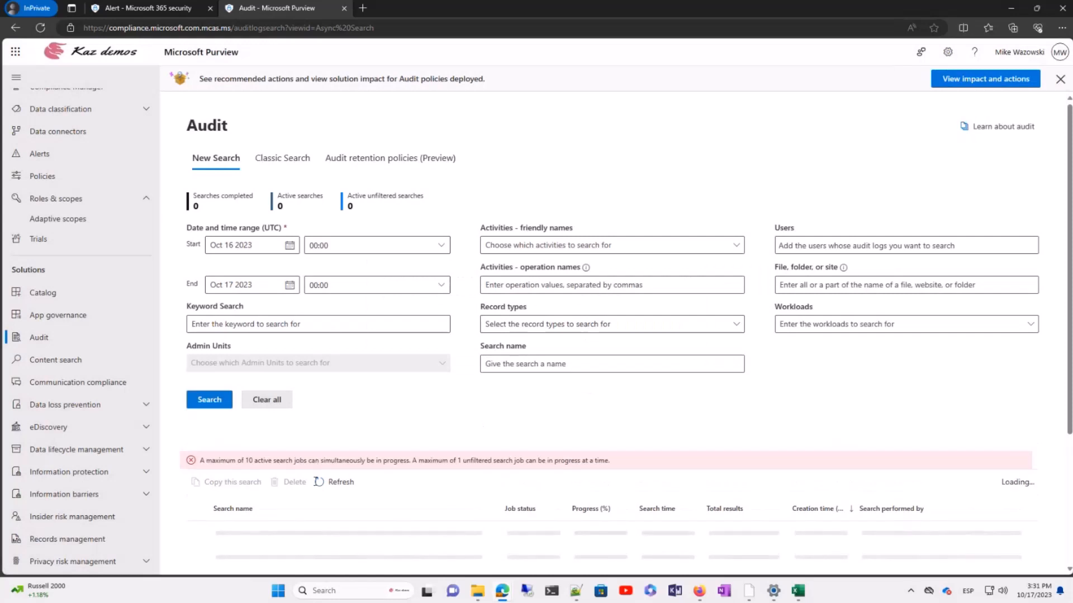
Refresh the list of audit search jobs.
scroll(453, 439, "down", 3)
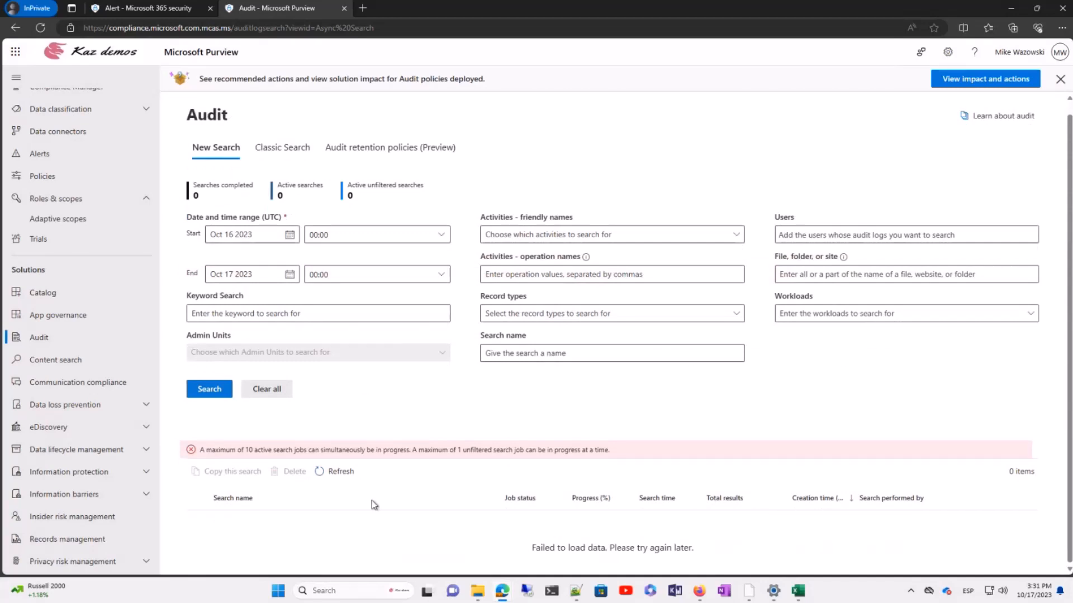
left_click(333, 472)
scroll(538, 519, "down", 3)
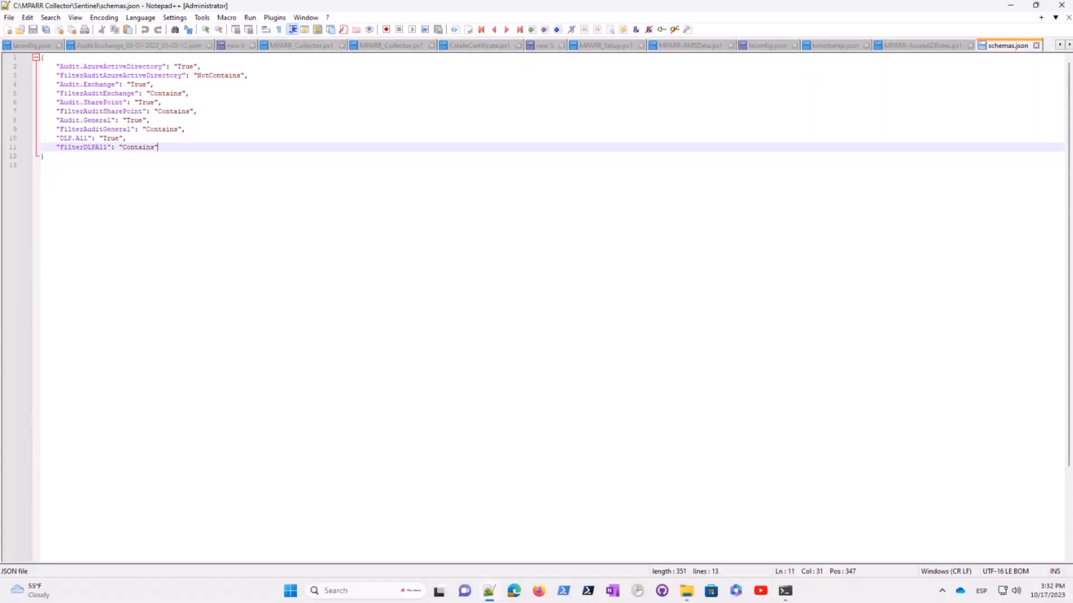
Switch to Task Scheduler and show the scheduled tasks in the Task Scheduler Library.
left_click(637, 597)
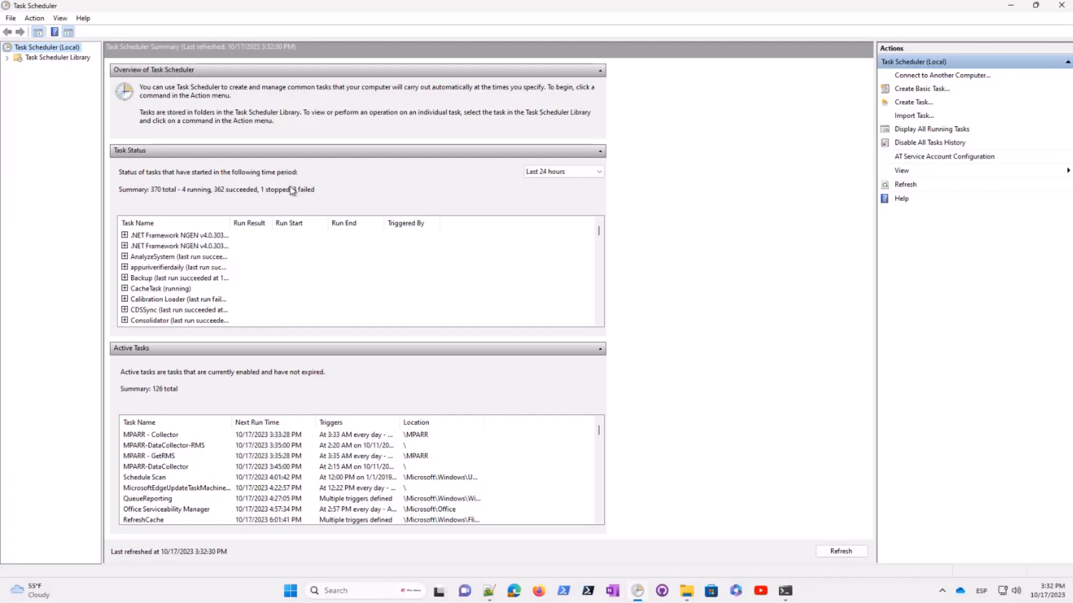
left_click(7, 58)
left_click(44, 57)
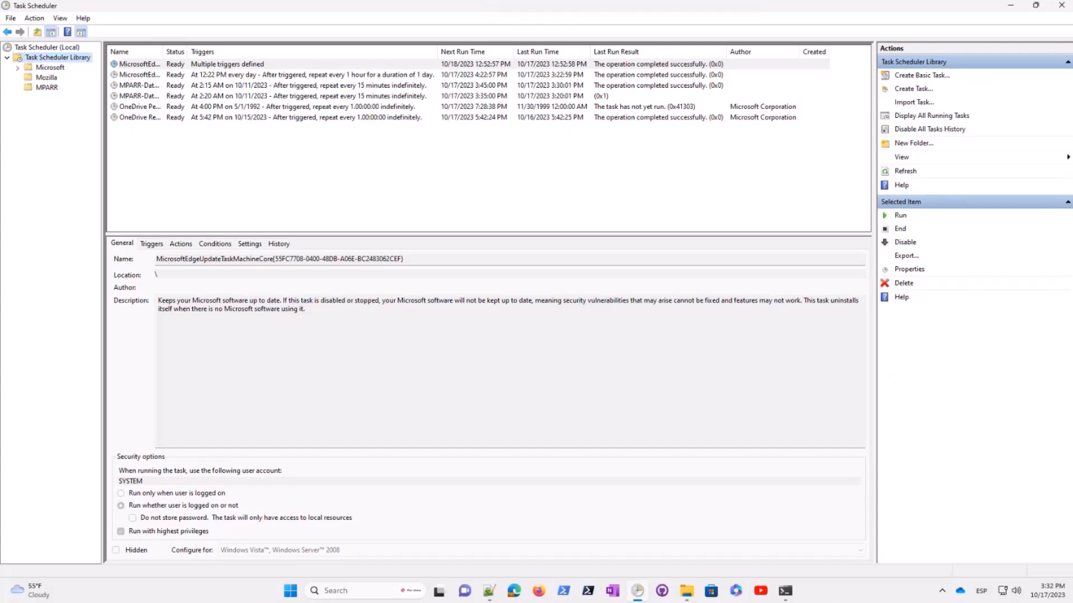
Switch to the MPARR Logs window in Azure, change the query's table to AuditExchange_CL, and run it to review the operation counts.
key("alt+Tab")
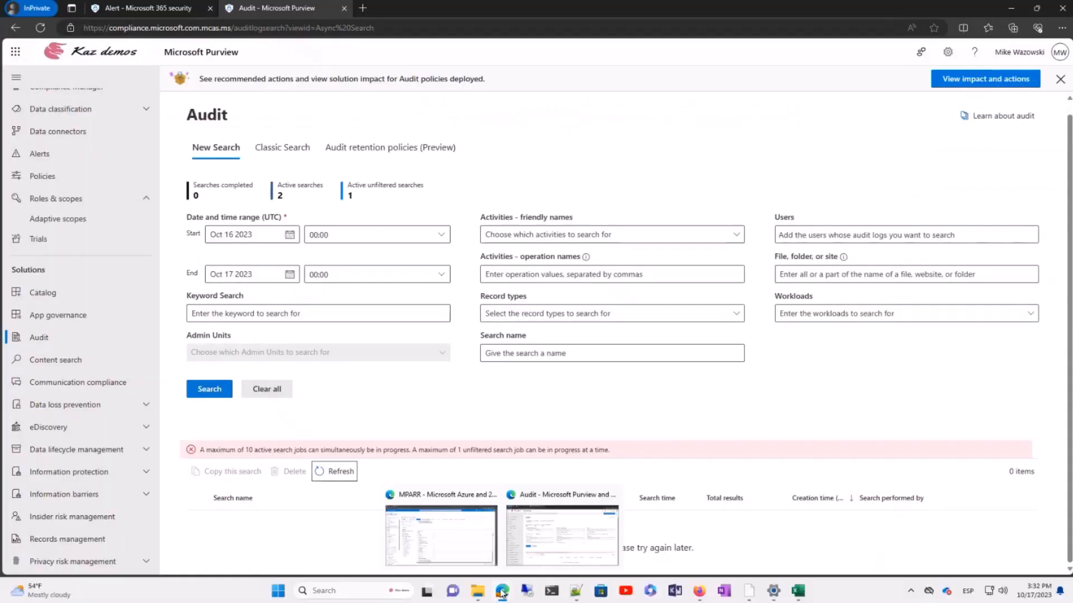
mouse_move(502, 593)
left_click(441, 531)
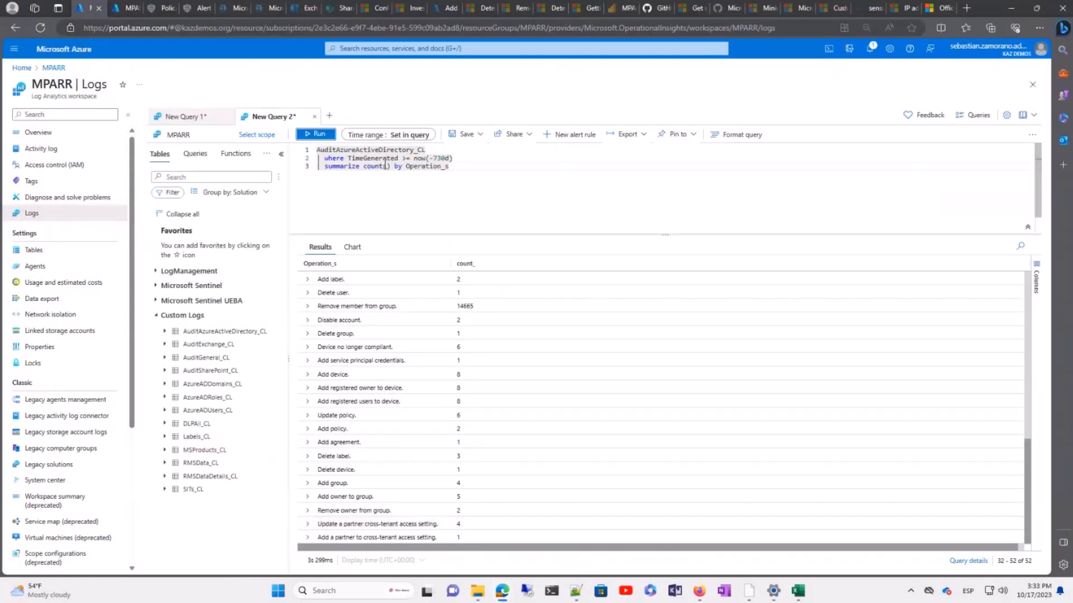
left_click_drag(462, 168, 311, 146)
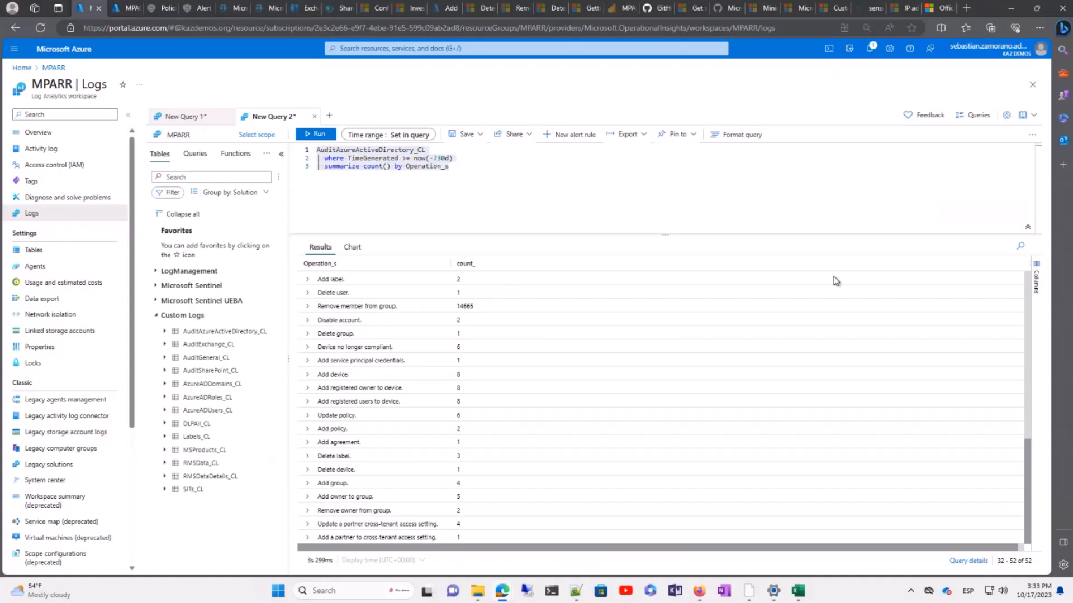
left_click(459, 168)
left_click_drag(437, 149, 321, 149)
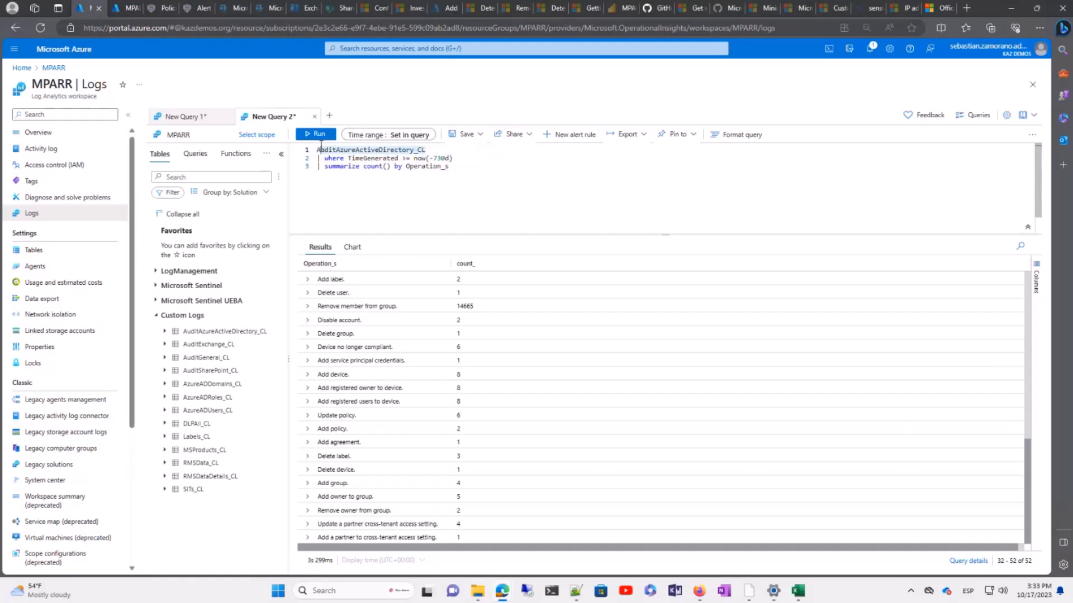
type("A")
double_click(214, 347)
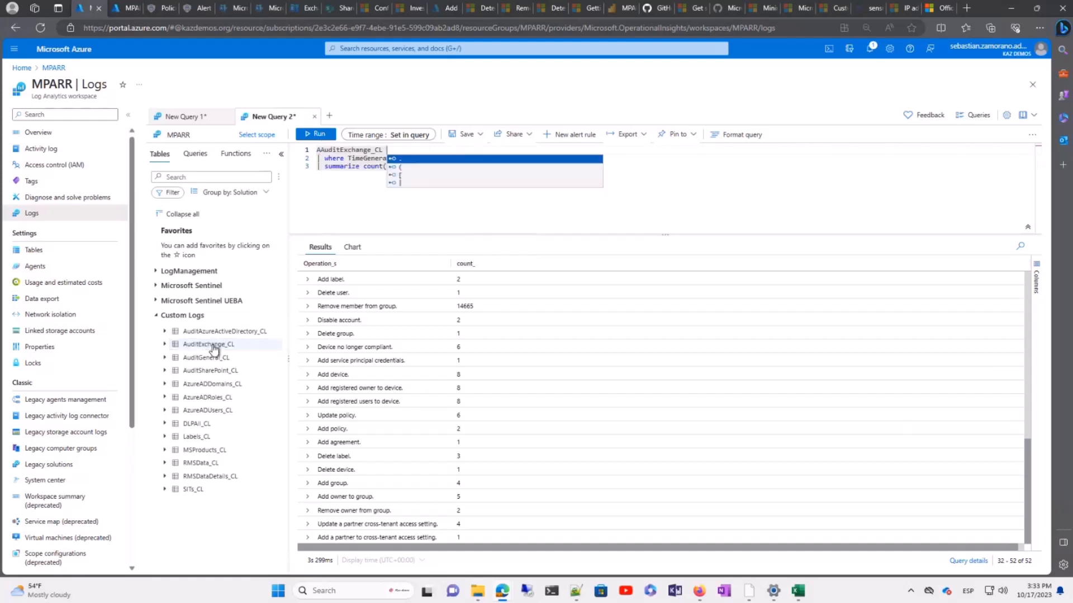
left_click(319, 150)
key("BackSpace")
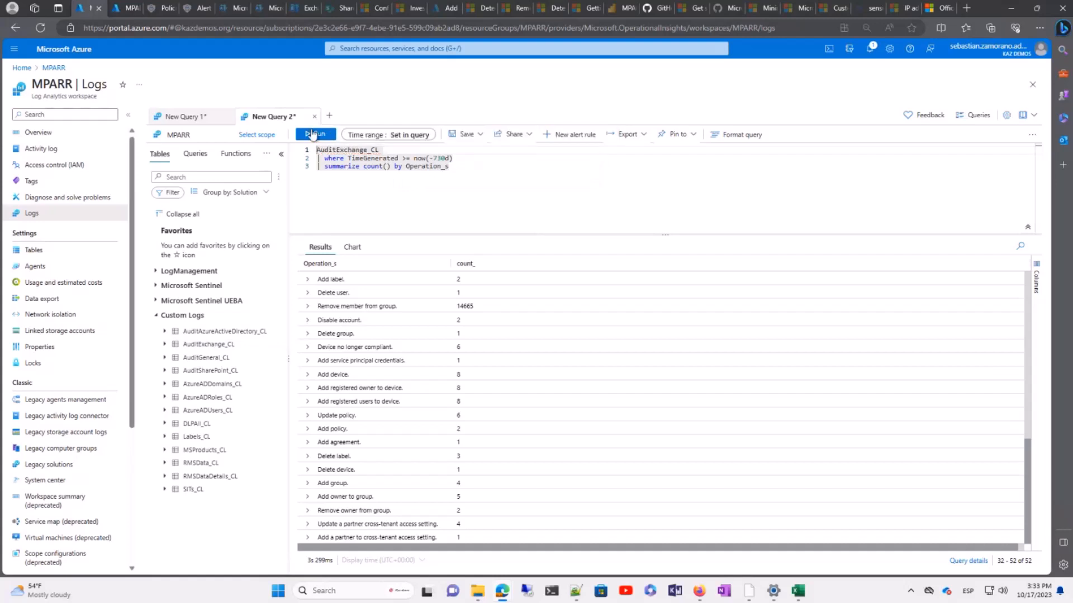
left_click(313, 134)
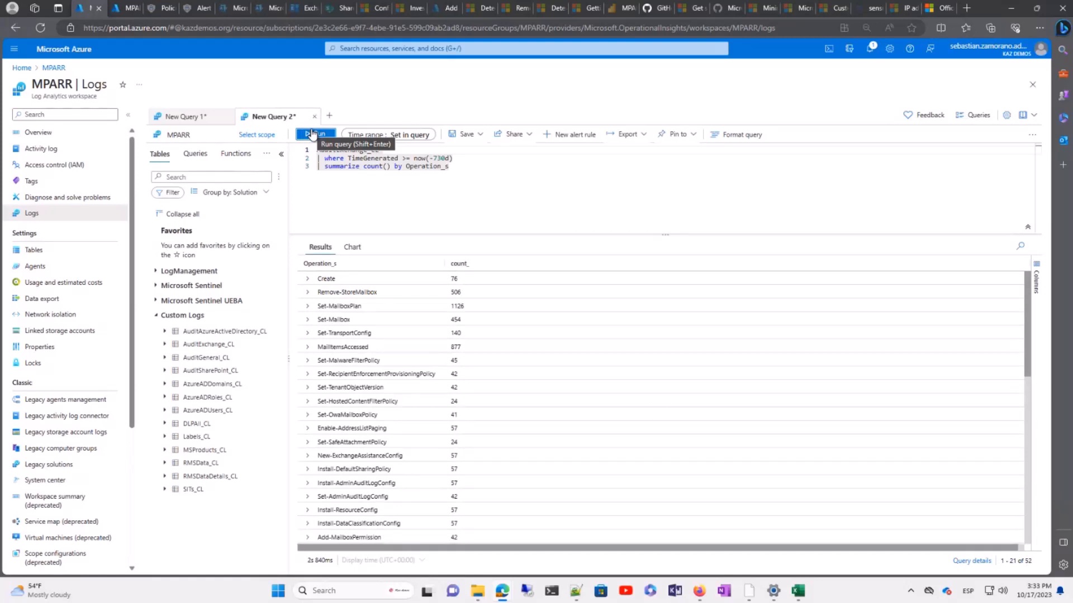
scroll(462, 458, "down", 3)
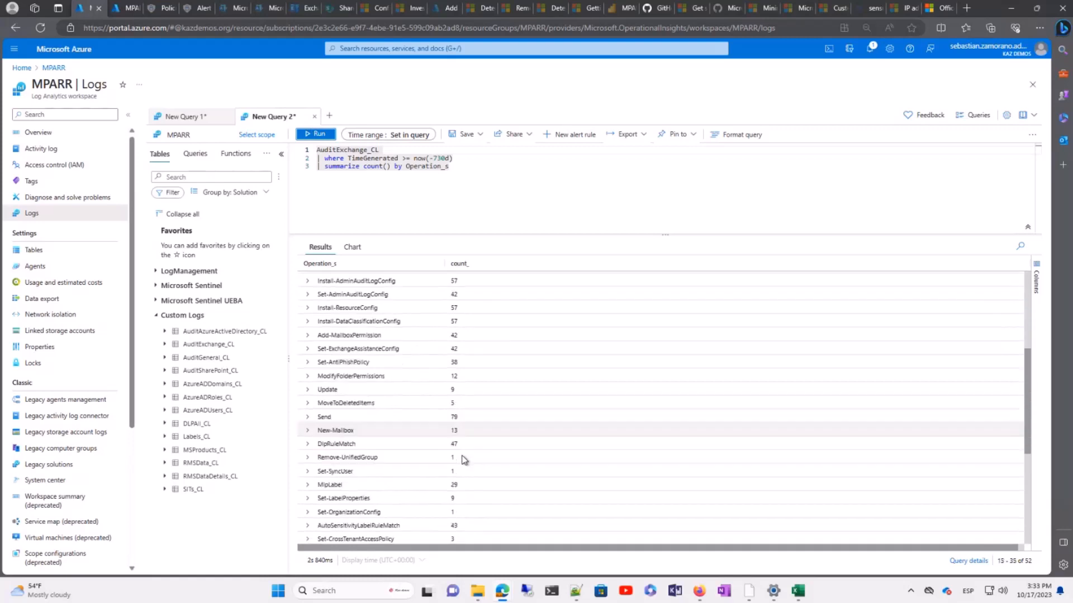
scroll(462, 459, "down", 2)
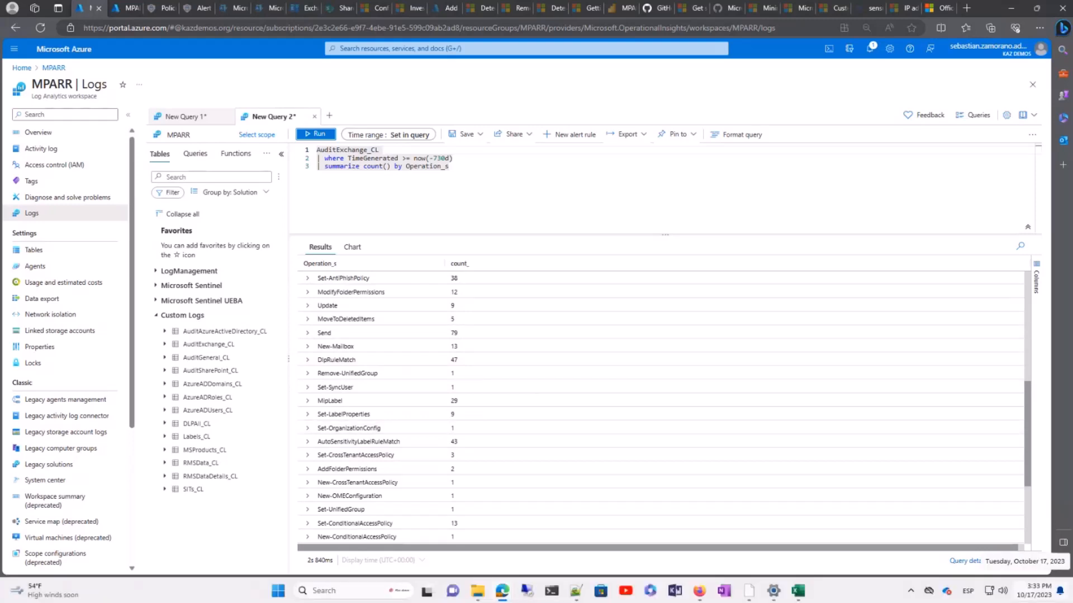
Look through the operations listed for each audit table in the MPARR operations workbook in Excel.
key("alt+Tab")
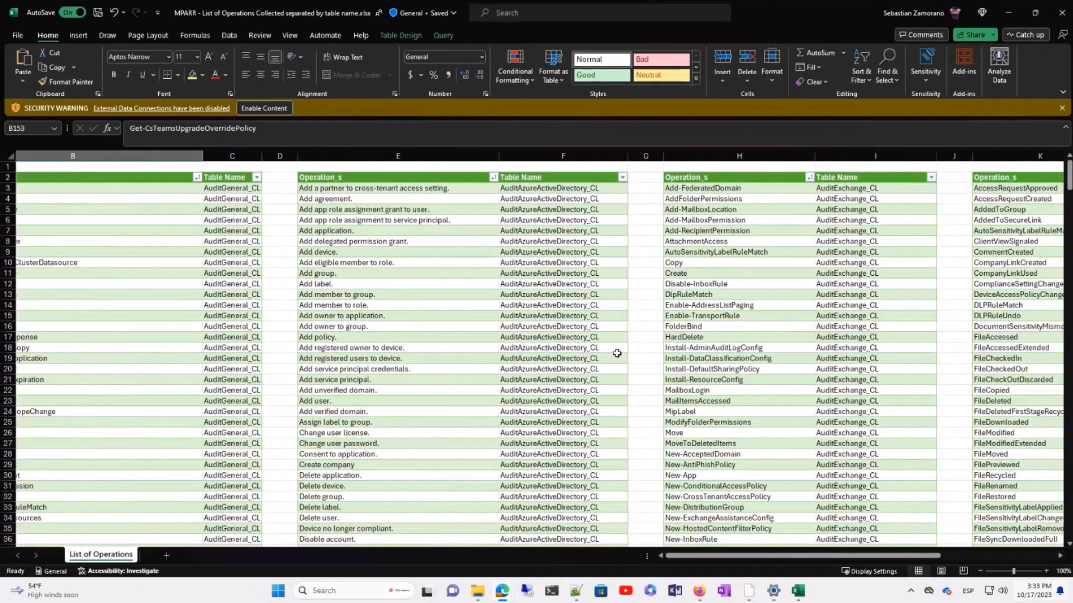
scroll(616, 353, "right", 3)
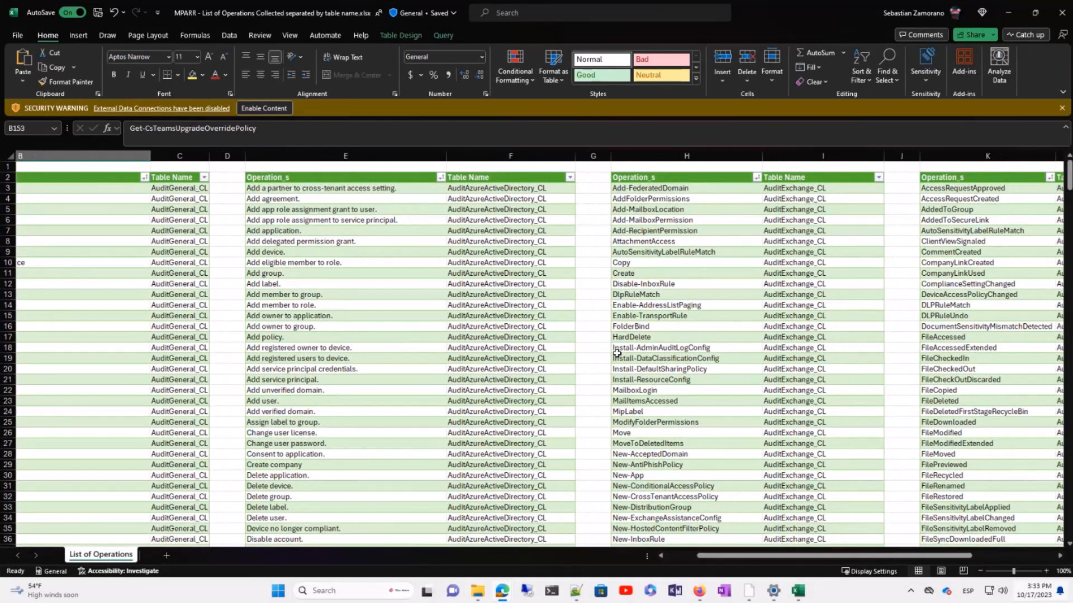
scroll(726, 370, "right", 5)
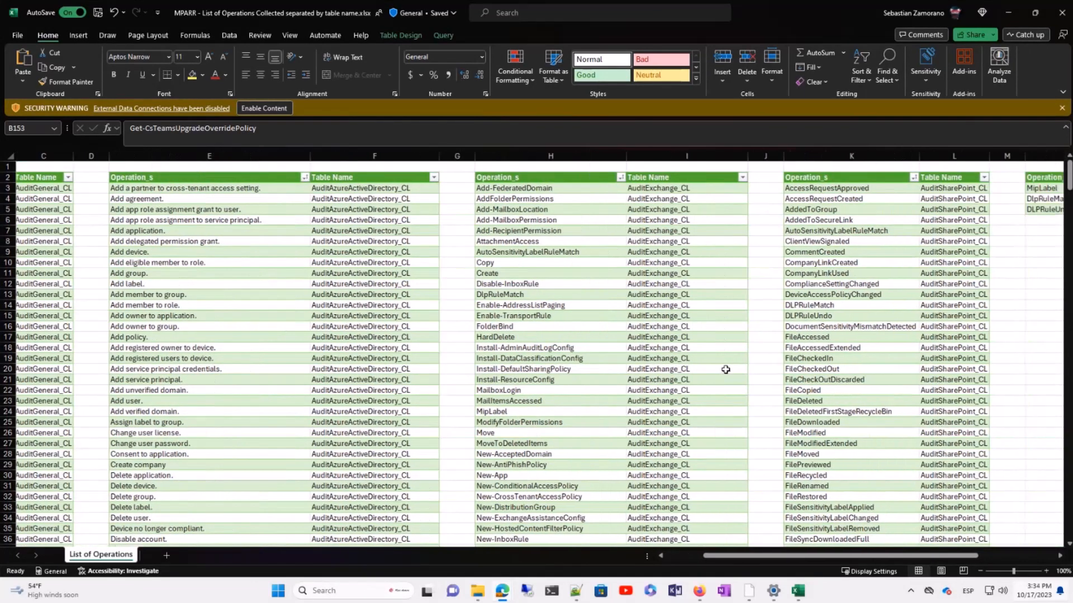
scroll(725, 370, "right", 2)
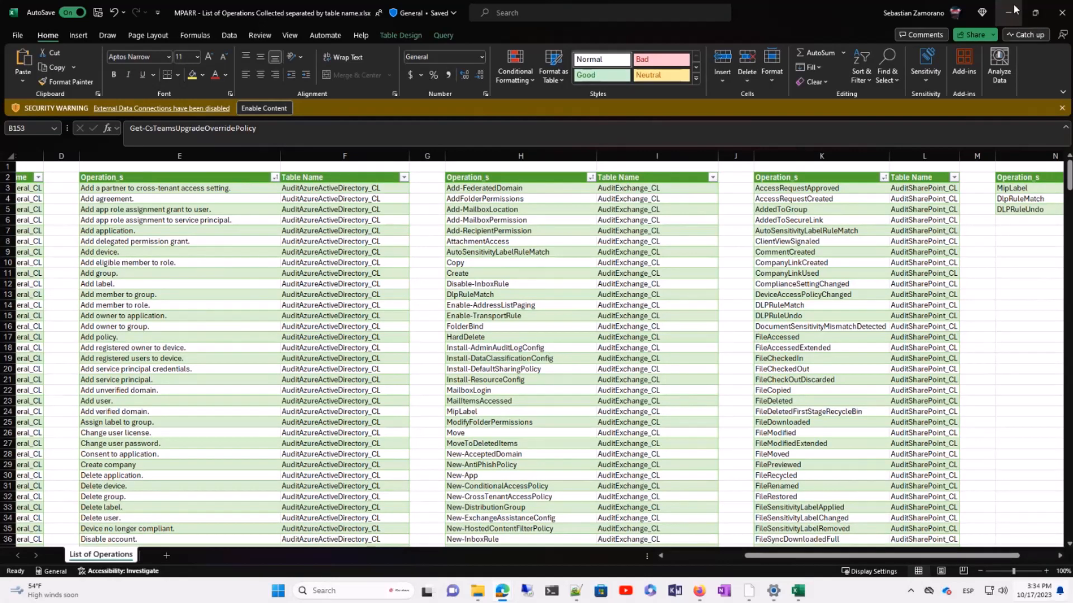
left_click(1015, 9)
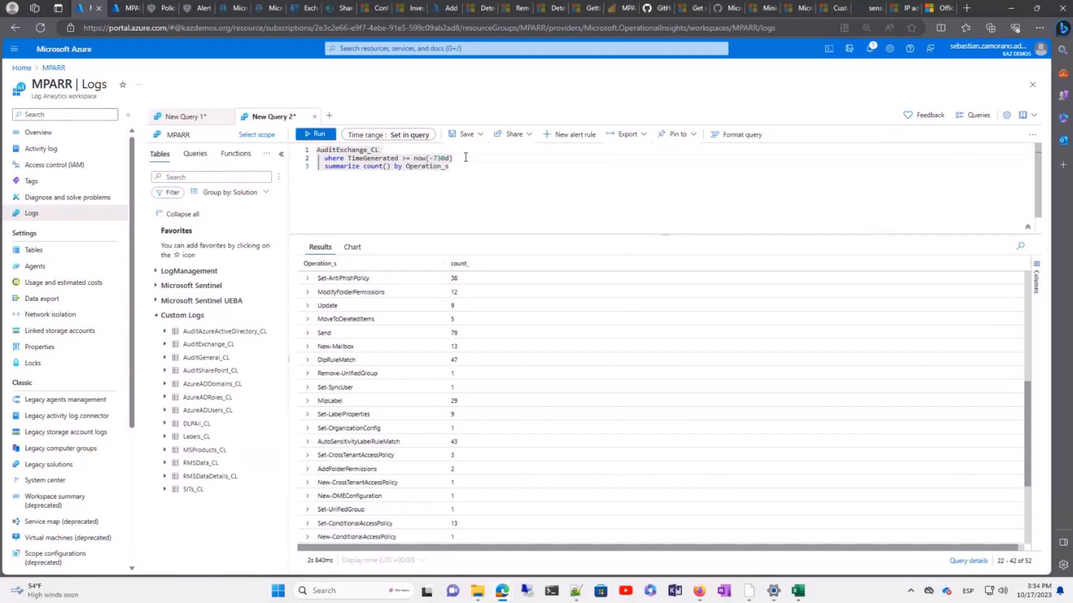
Add a where line on the UserId_s field between the TimeGenerated condition and the summarize line.
key("Return")
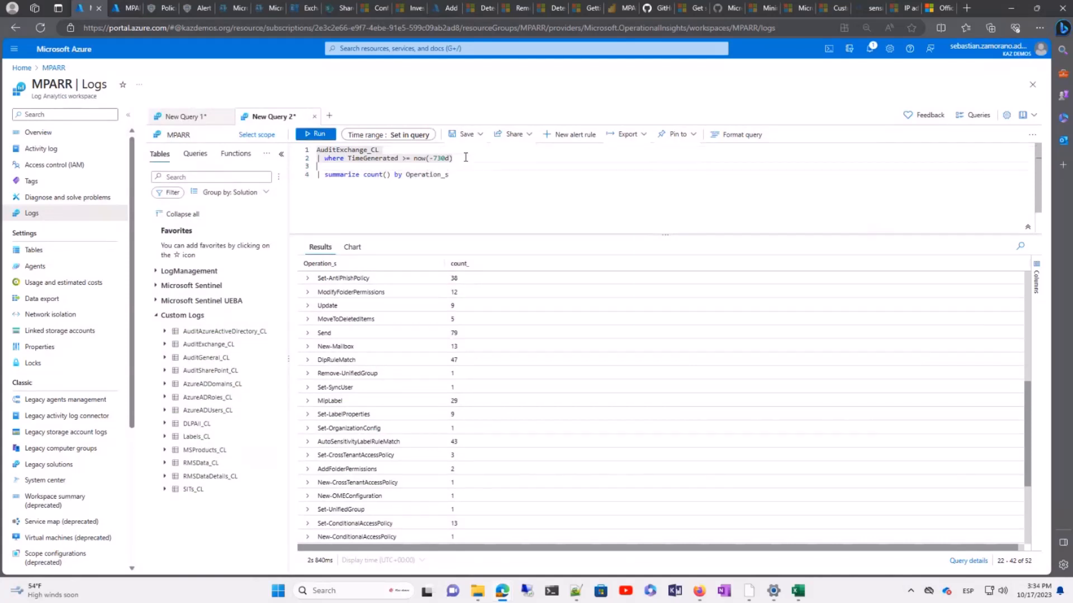
type("| ")
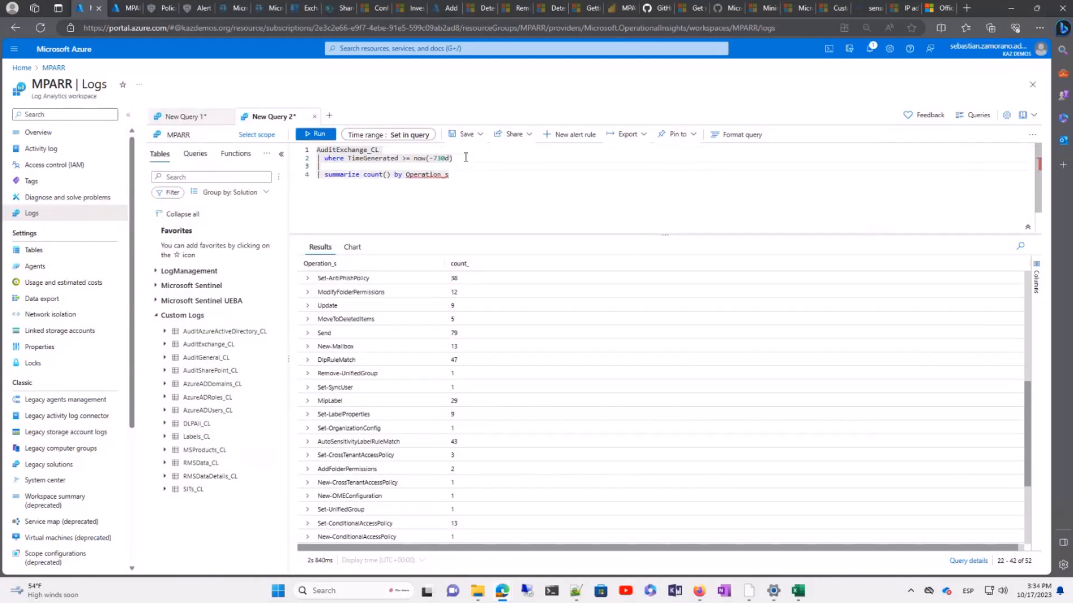
type("where ")
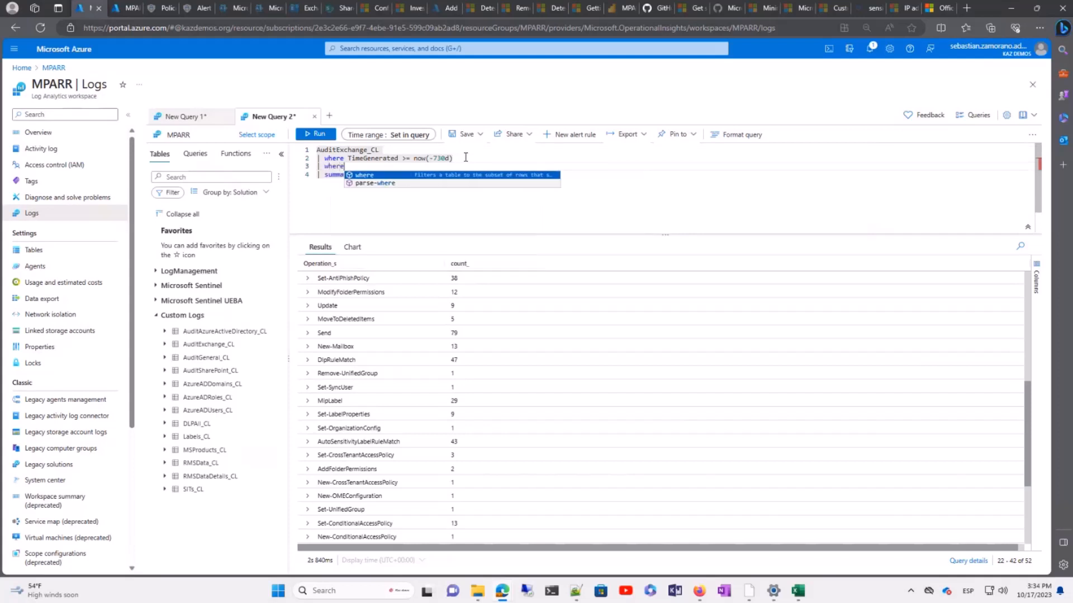
type("user")
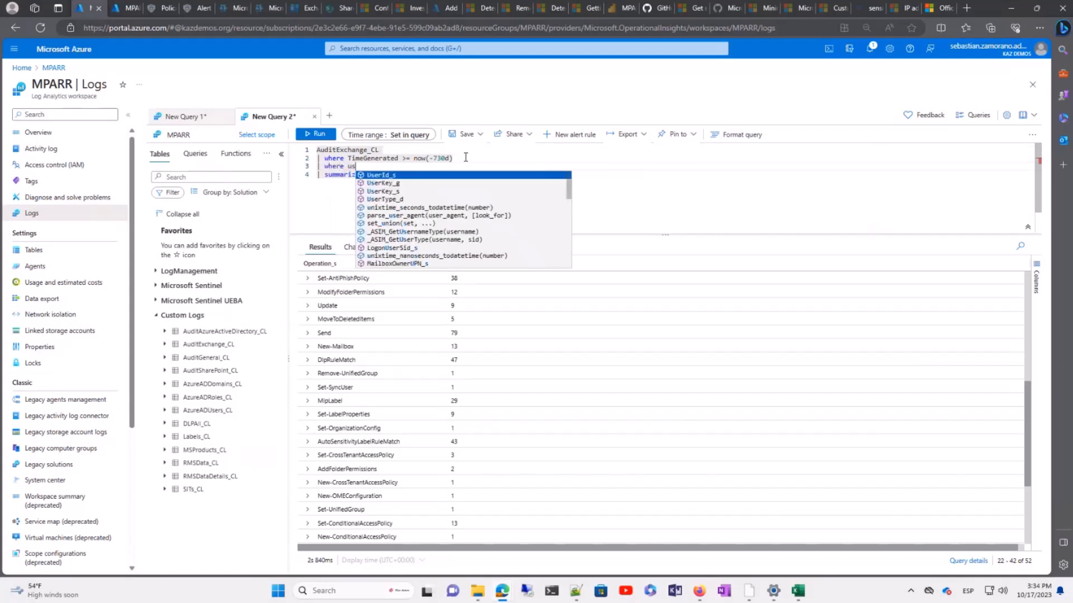
key("Down")
key("Down")
key("Tab")
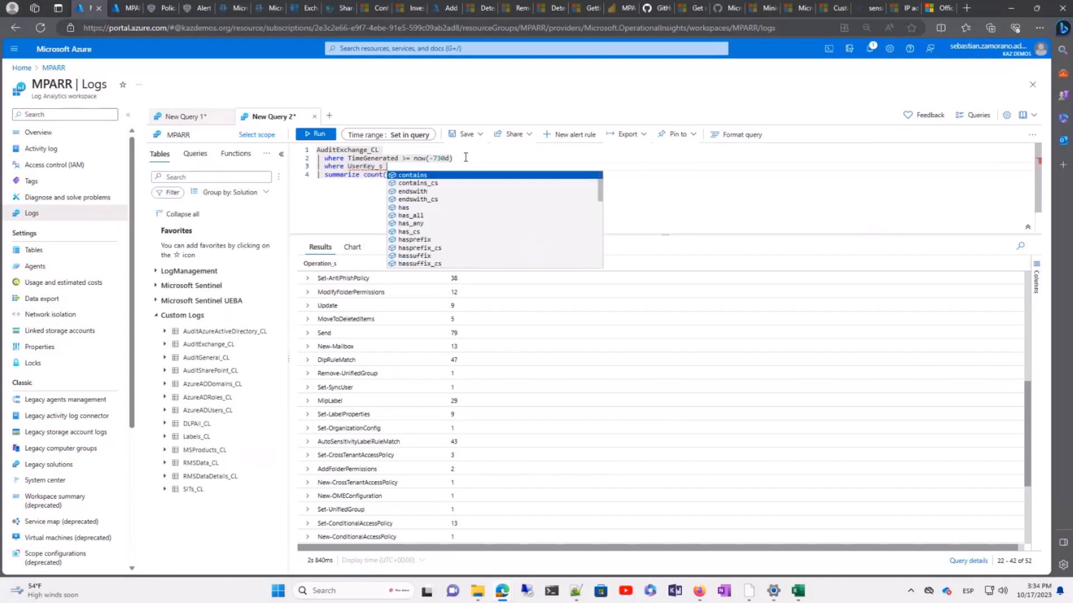
key("BackSpace")
key("BackSpace")
key("BackSpace")
key("BackSpace")
key("BackSpace")
key("BackSpace")
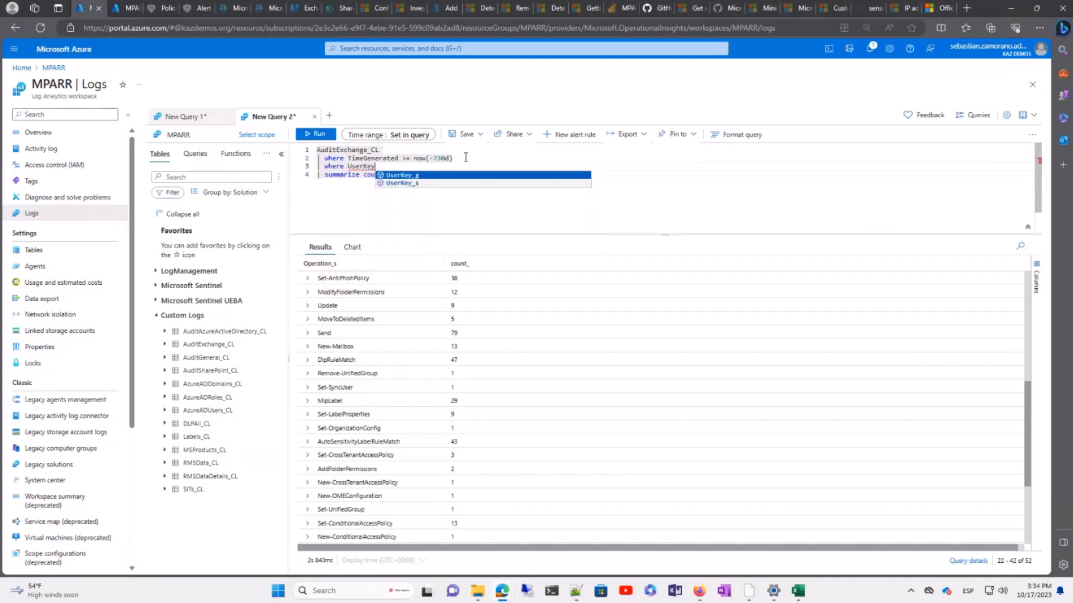
key("Down")
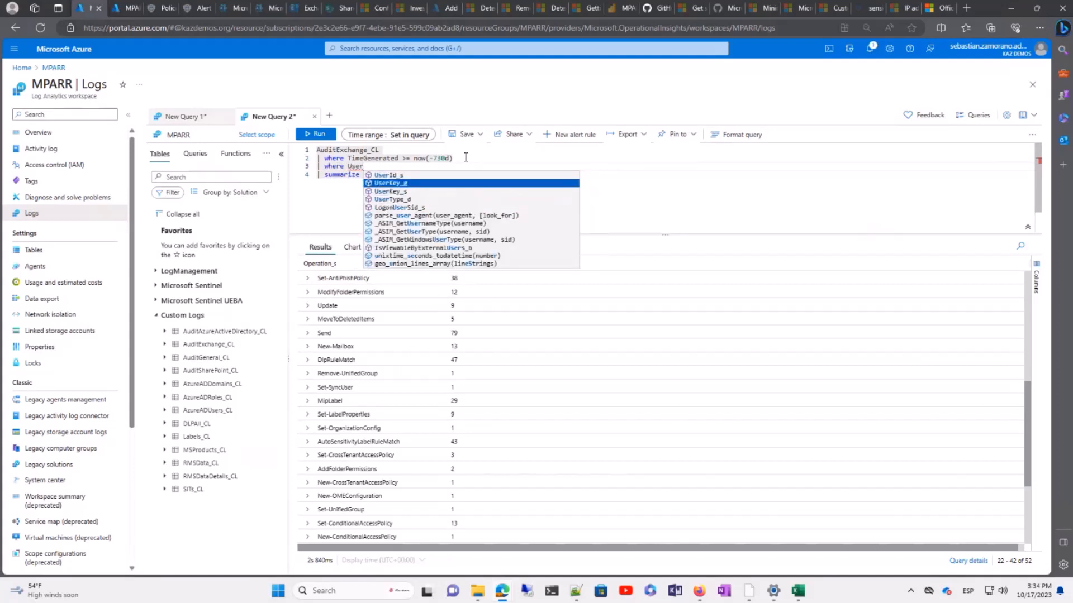
key("Up")
key("Tab")
Complete the UserId_s filter with contains and the user's first name, and run the query.
type("contains \"")
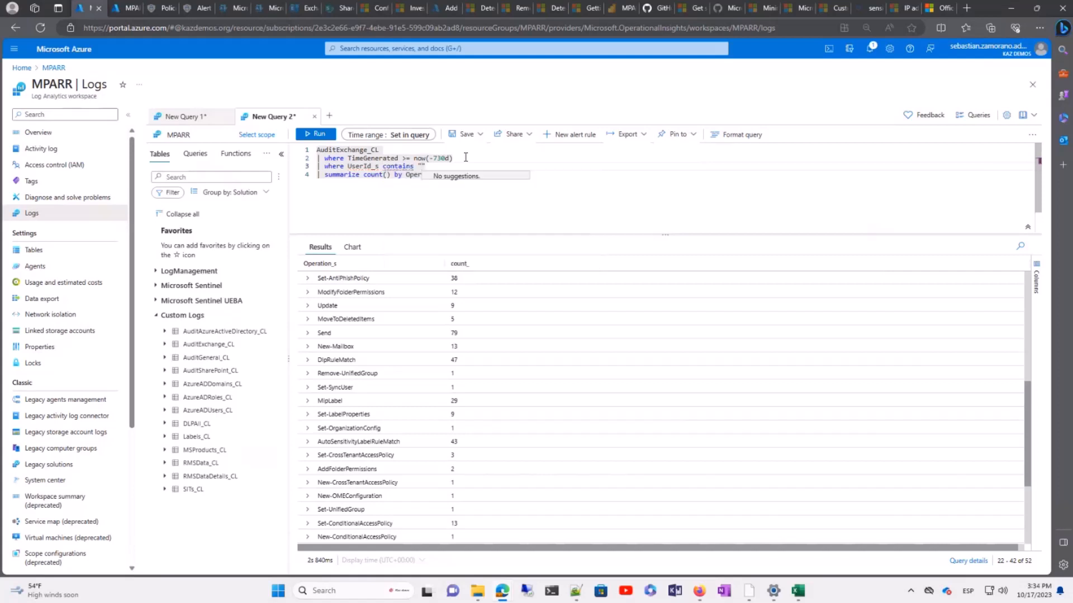
type("randall")
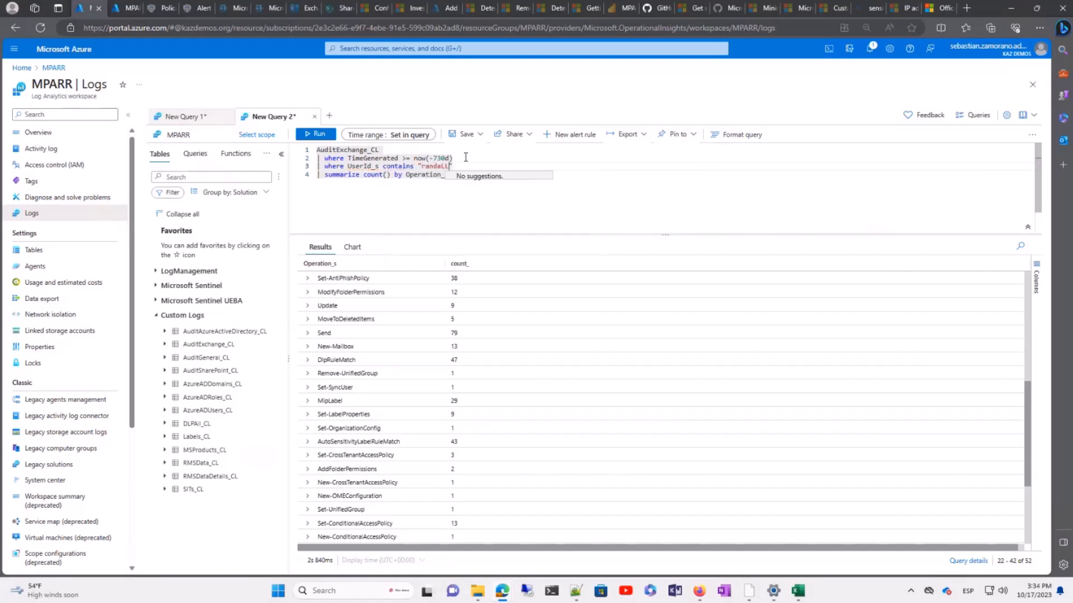
key("BackSpace")
key("BackSpace")
key("BackSpace")
type("all")
left_click(315, 134)
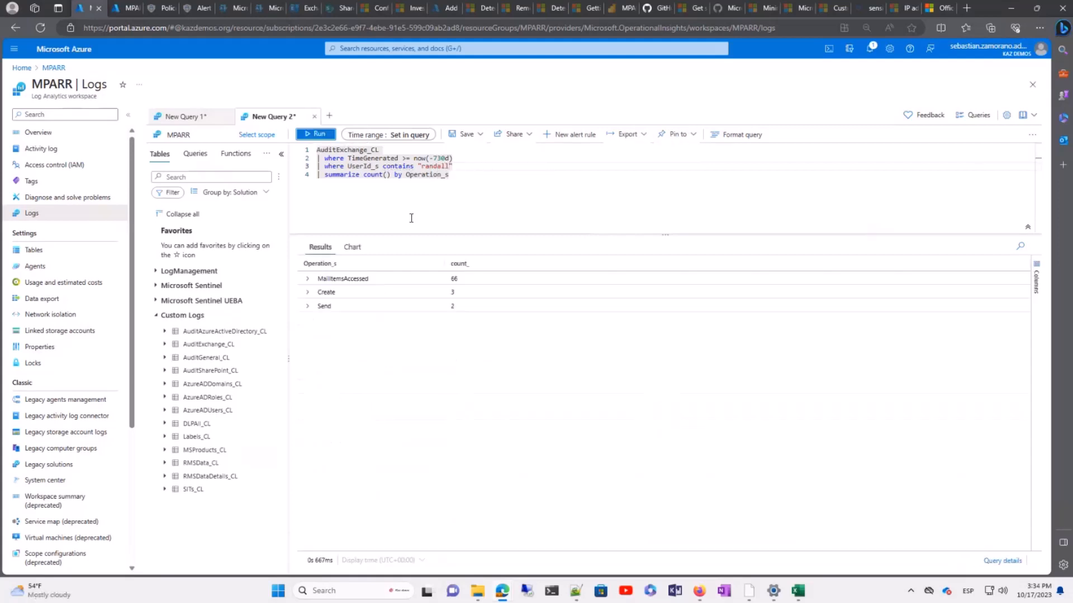
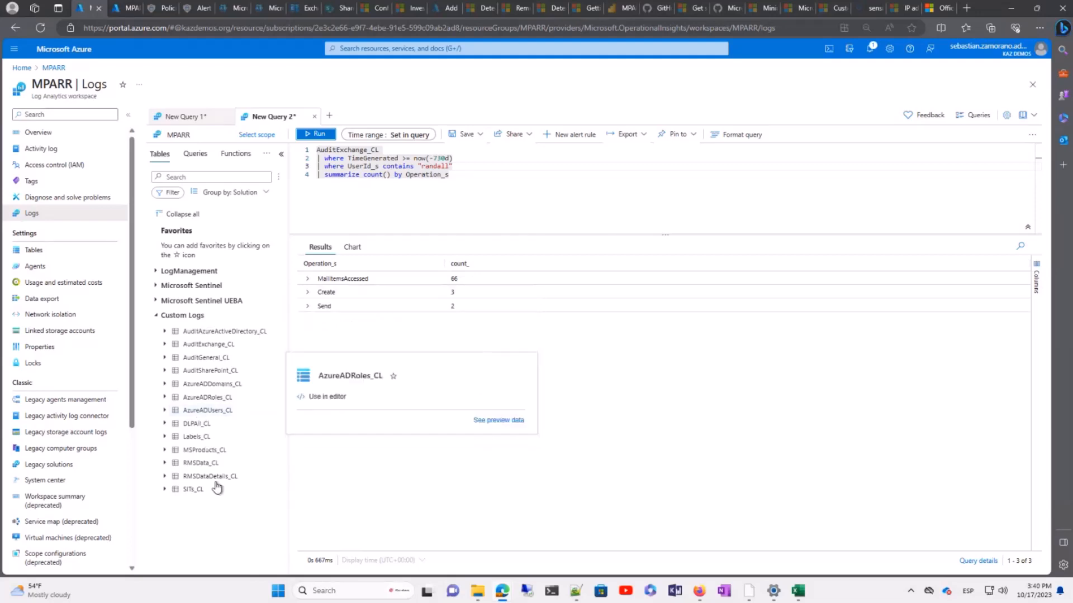
Create a new query on the AuditGeneral_CL table and start a where line beneath it.
mouse_move(210, 476)
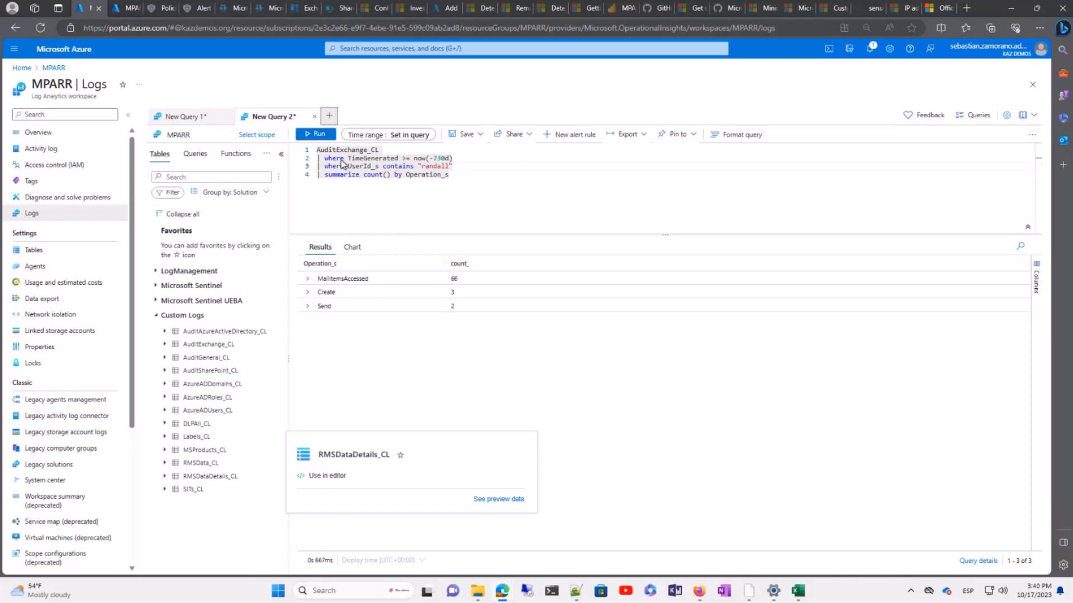
left_click(330, 116)
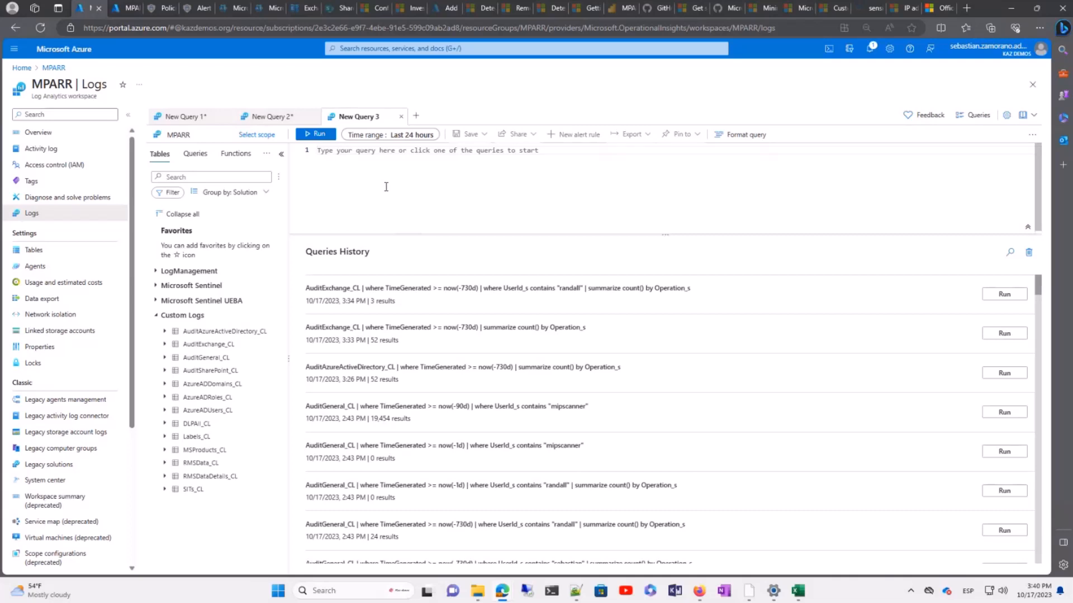
left_click(366, 181)
double_click(200, 358)
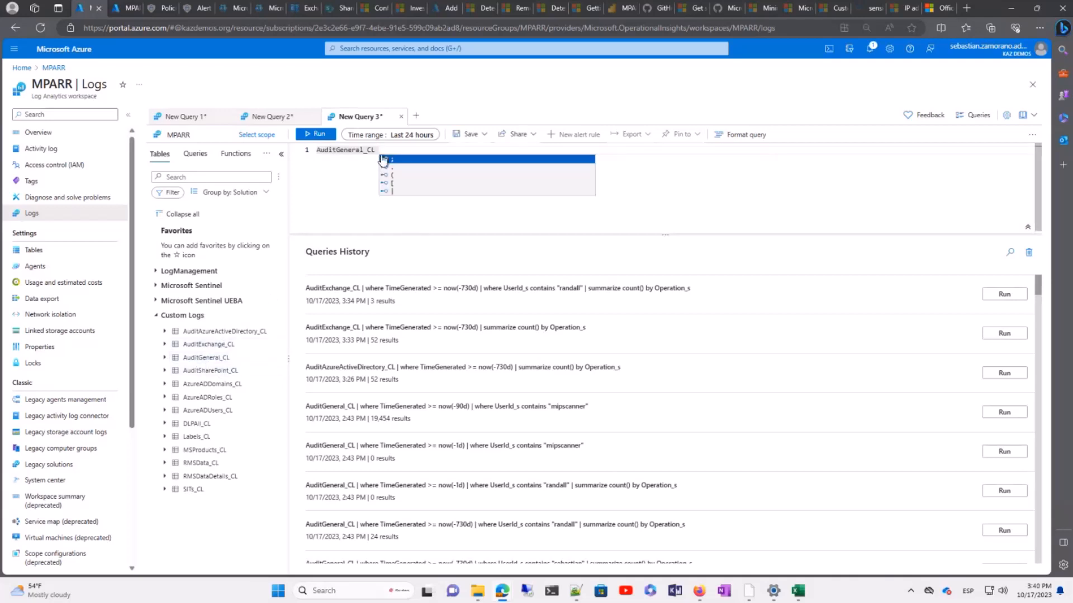
key("BackSpace")
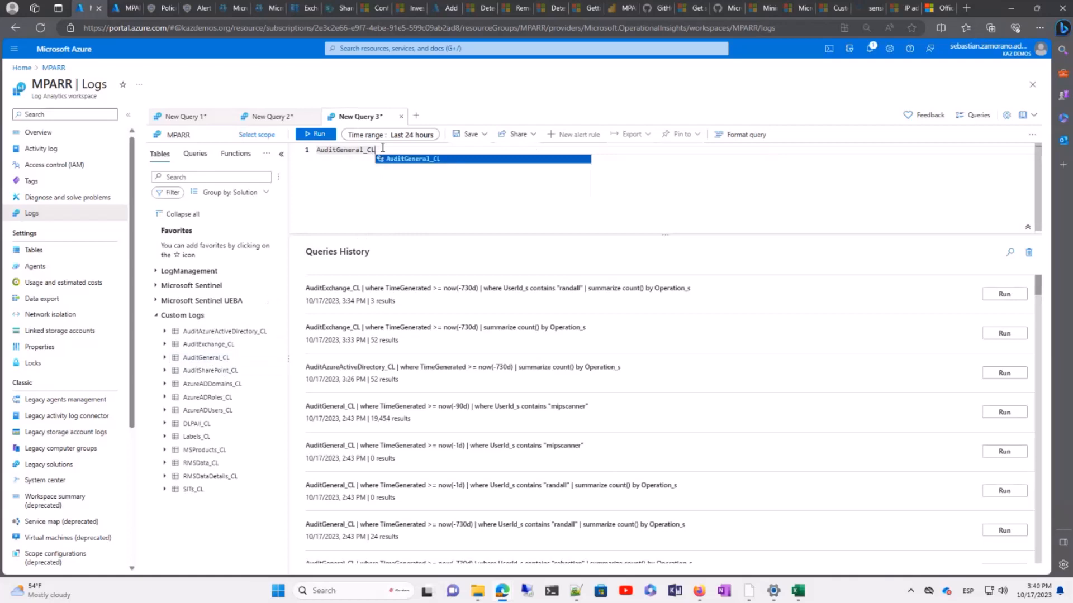
key("Return")
type("| where ")
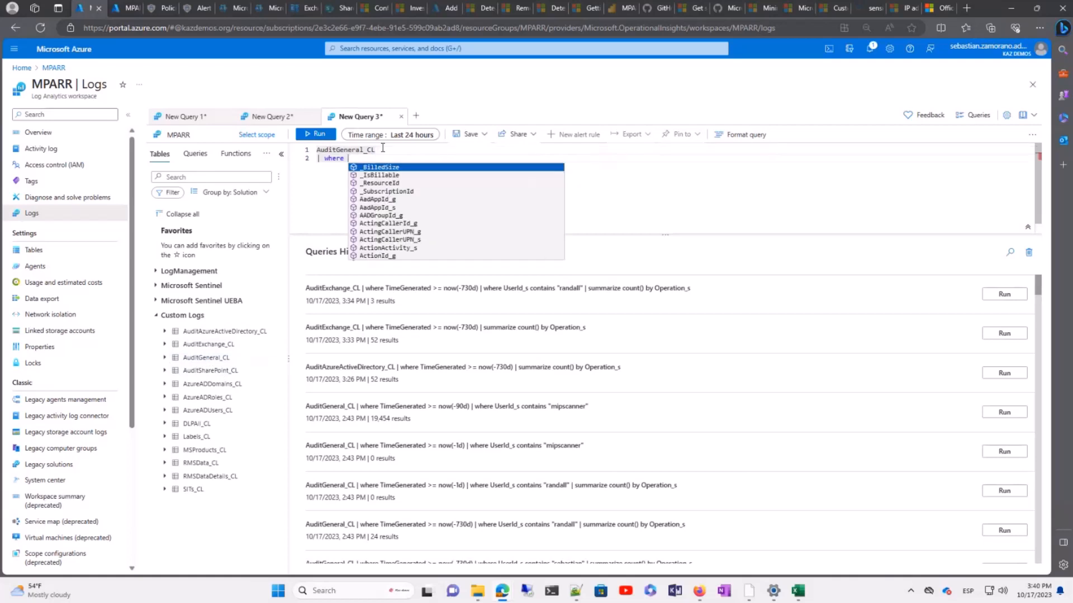
type("UserAgent_s")
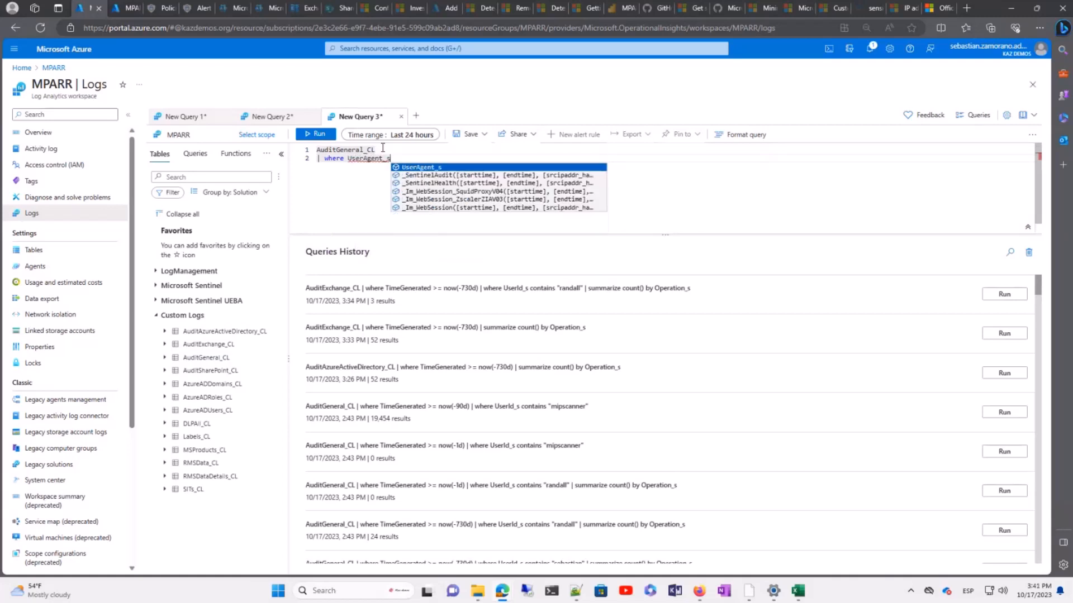
key("BackSpace")
key("BackSpace")
key("BackSpace")
key("BackSpace")
key("BackSpace")
key("BackSpace")
key("BackSpace")
key("BackSpace")
key("BackSpace")
key("BackSpace")
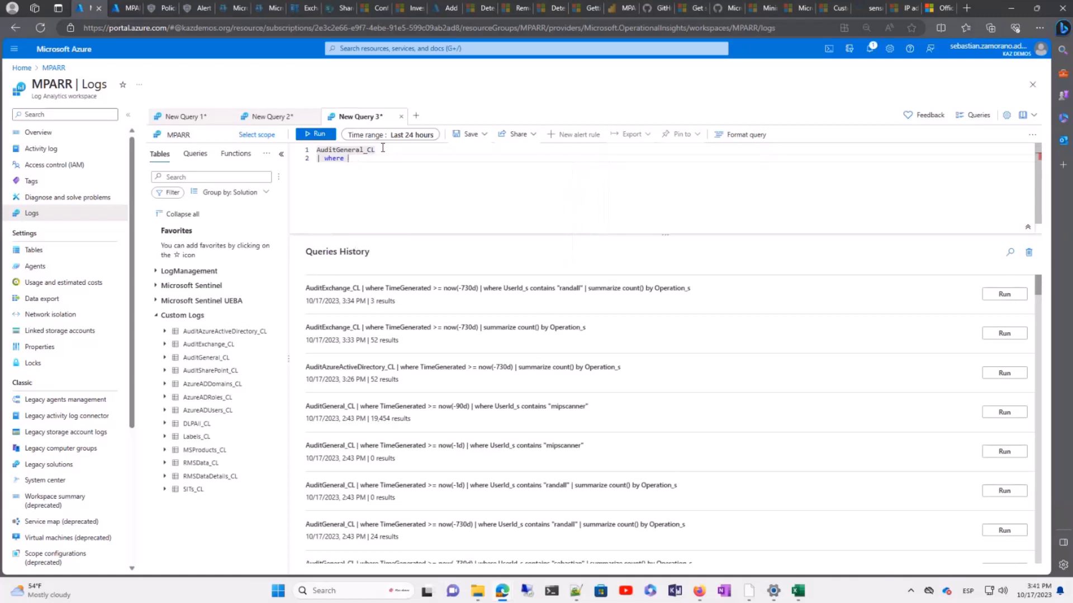
Complete the where condition as TimeGenerated >= now(-730d) to cover the last 730 days.
type("Time")
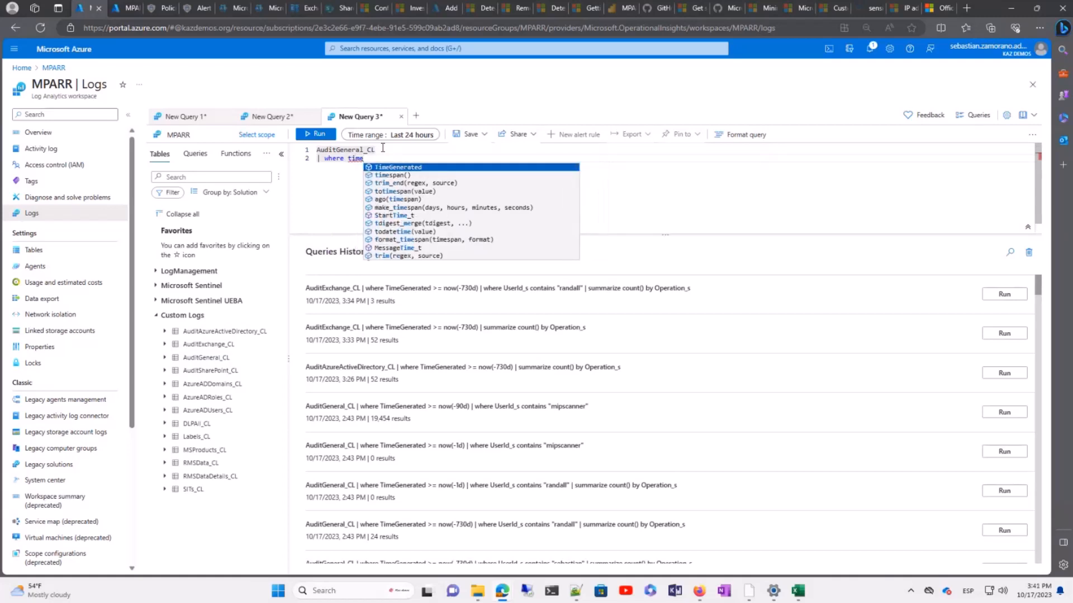
key("Tab")
key("Down")
key("Down")
key("Down")
key("Down")
key("Down")
key("Down")
key("Down")
key("Down")
key("Down")
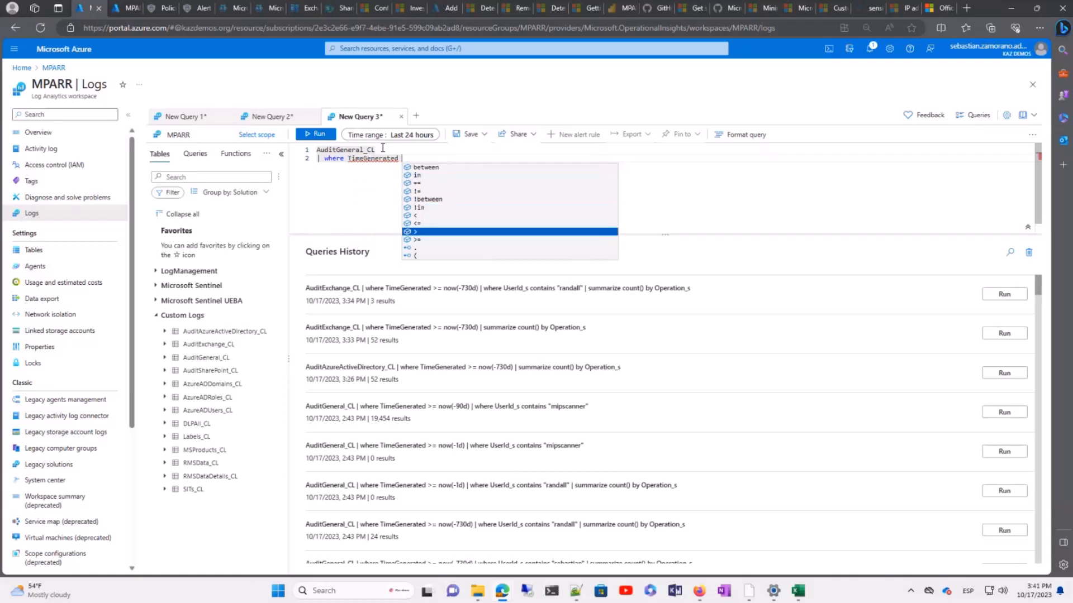
key("Tab")
type("n")
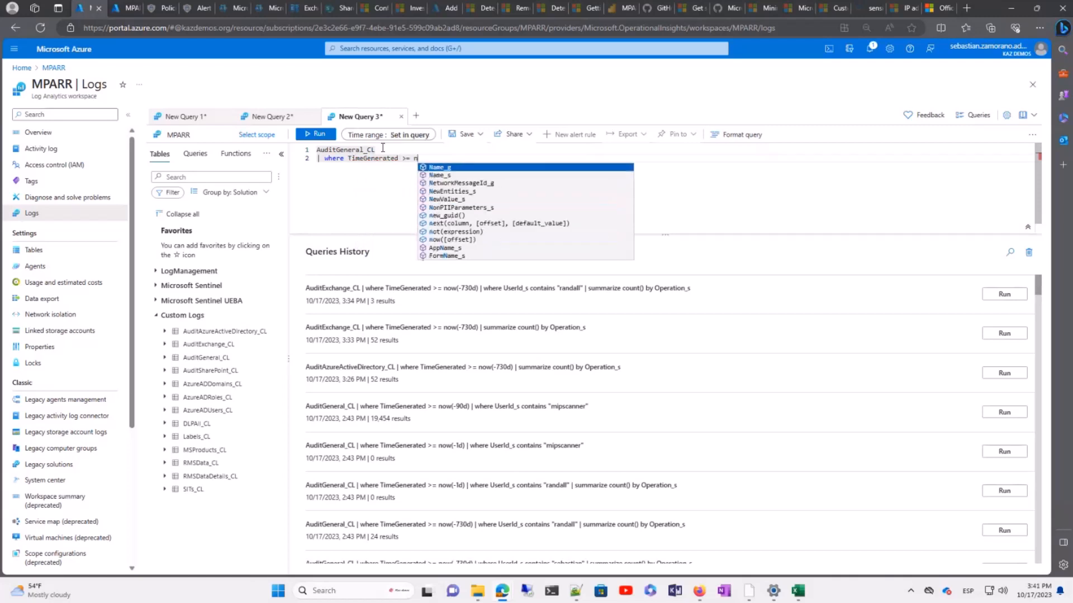
type("ow(")
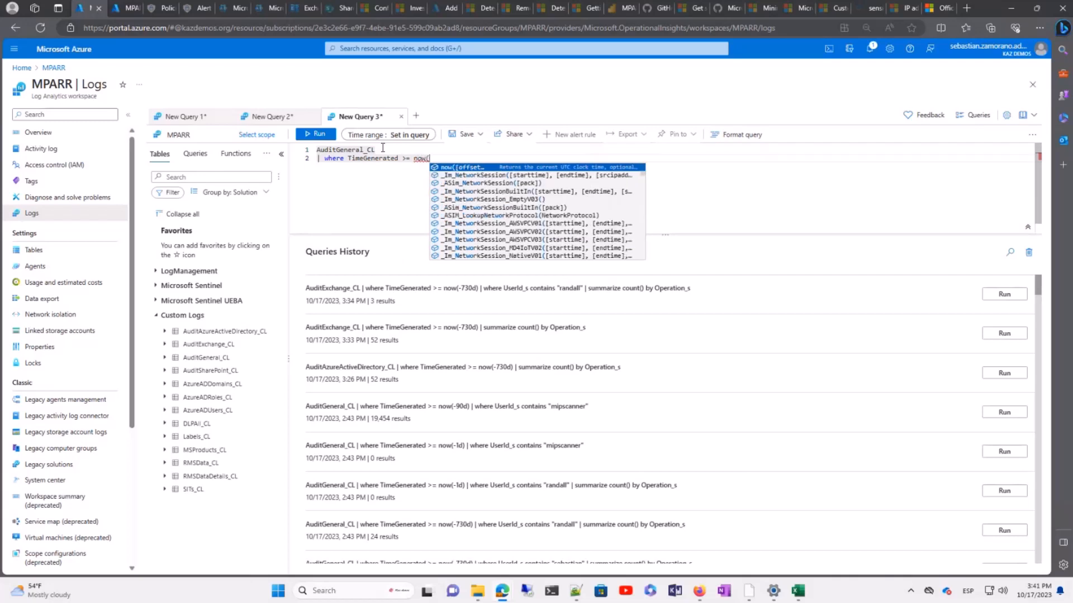
type("-")
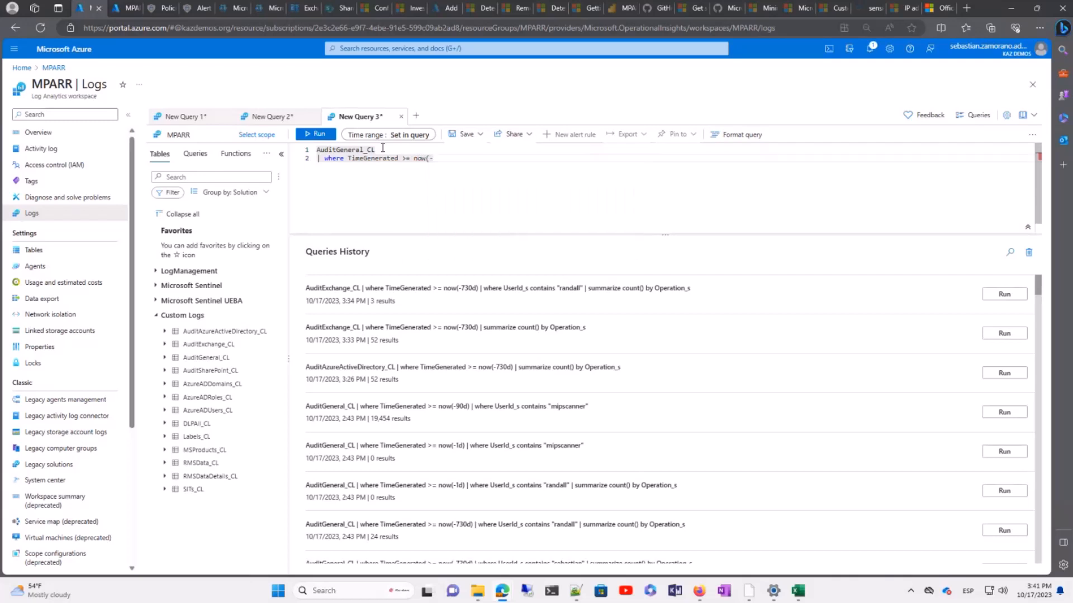
type("730d)")
key("Return")
Add a second where line filtering UserId_s with contains "mipscanner", and run the query.
type("| where userd")
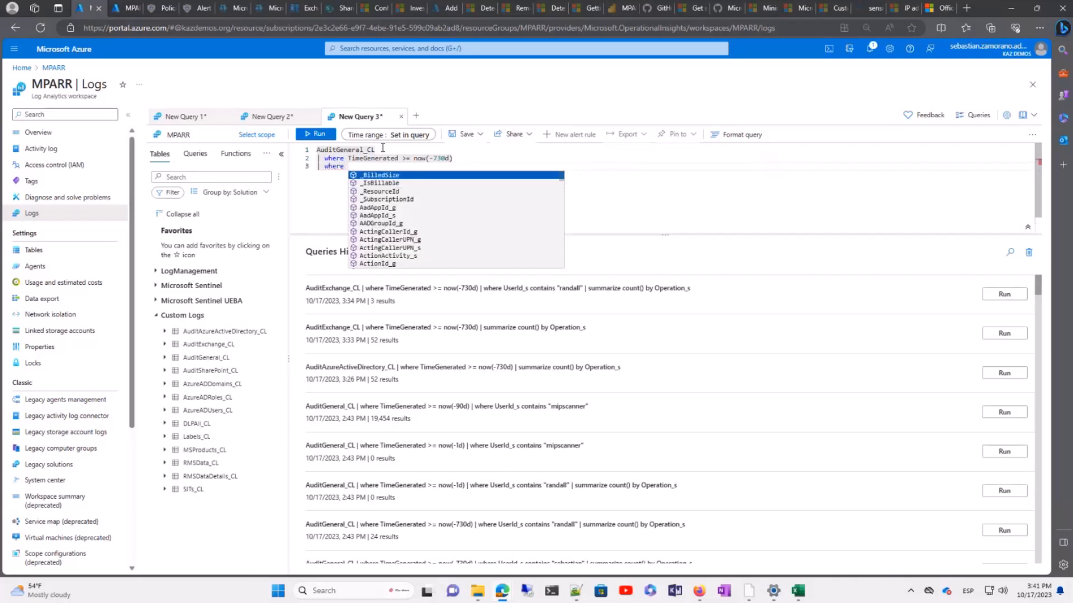
key("Down")
key("Down")
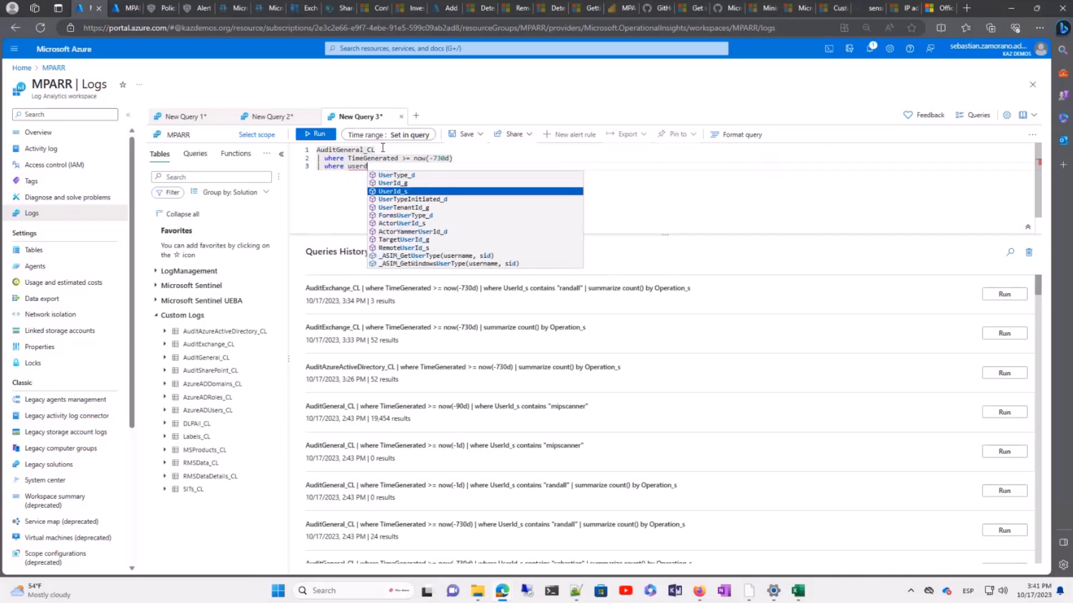
key("Tab")
type("contains \"")
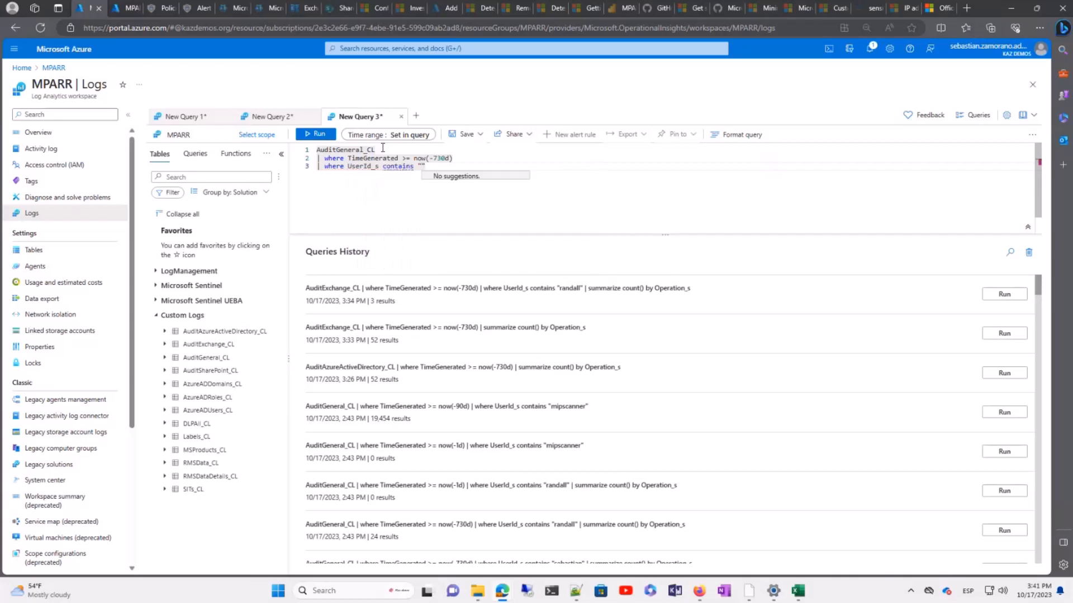
type("mipscanner")
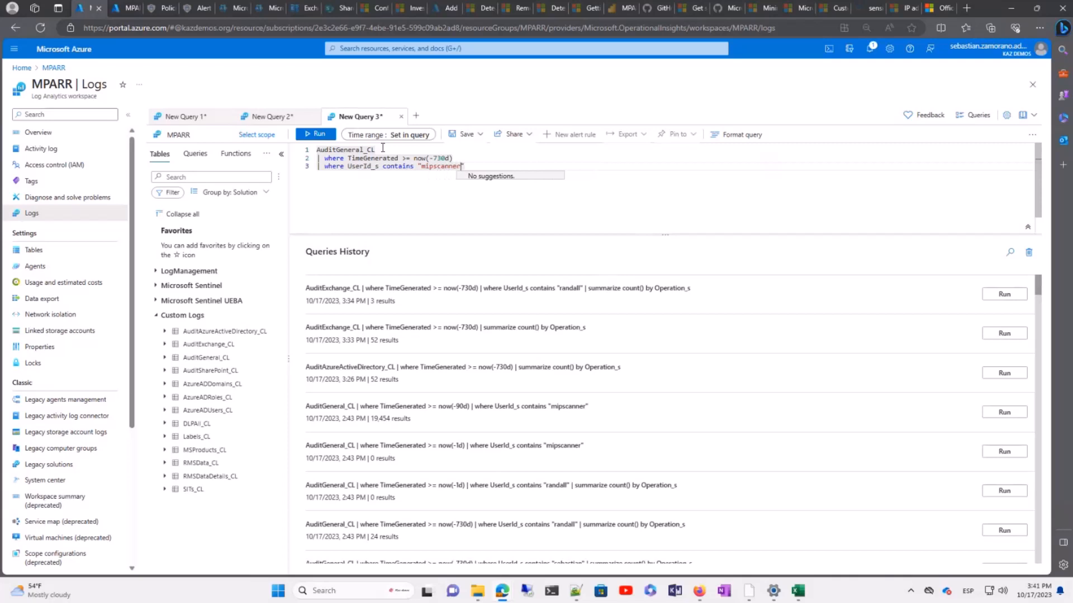
left_click(316, 138)
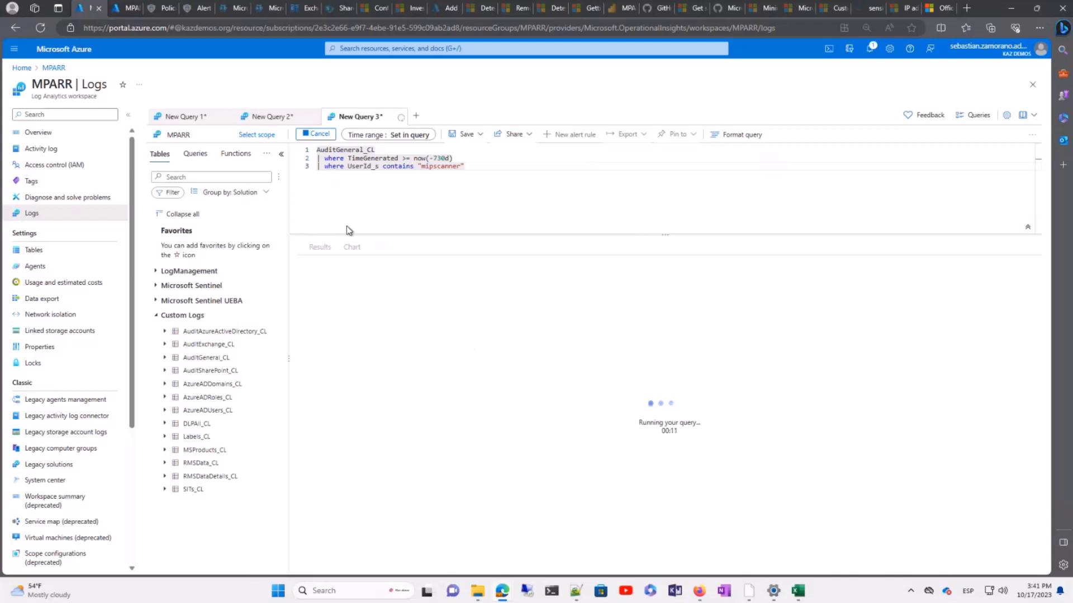
Review the Analytics Logs data ingestion cost on the MPARR usage and estimated costs page, and return to the query.
left_click(132, 8)
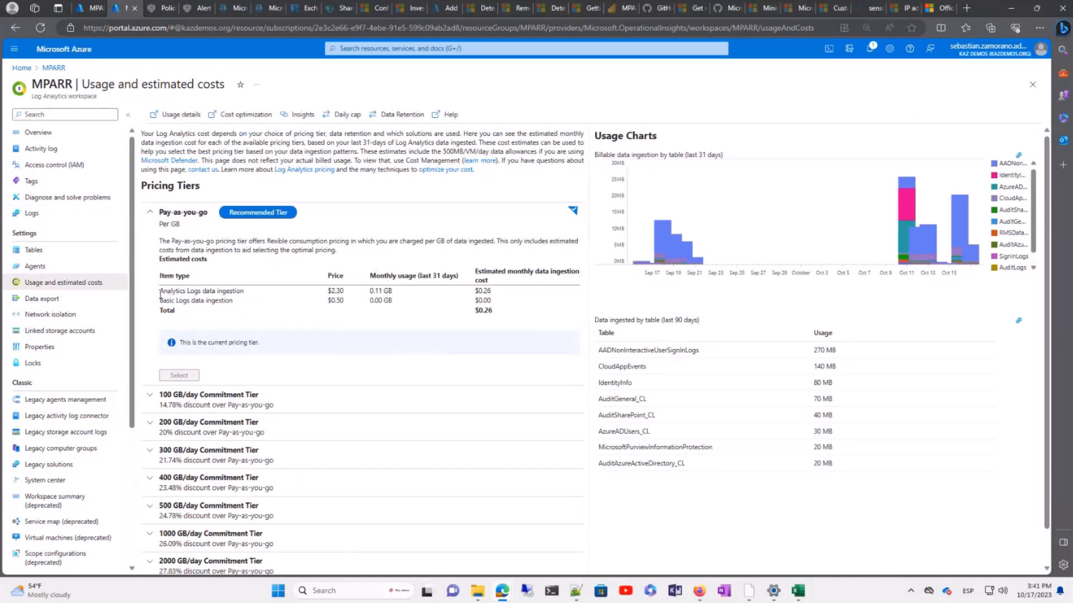
left_click_drag(160, 296, 503, 291)
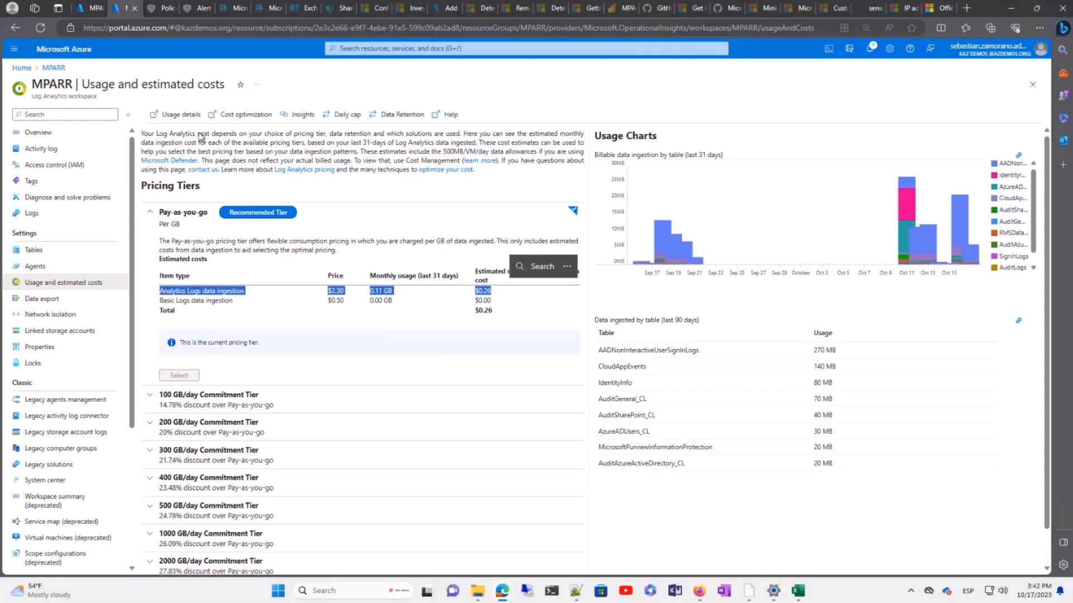
left_click(87, 10)
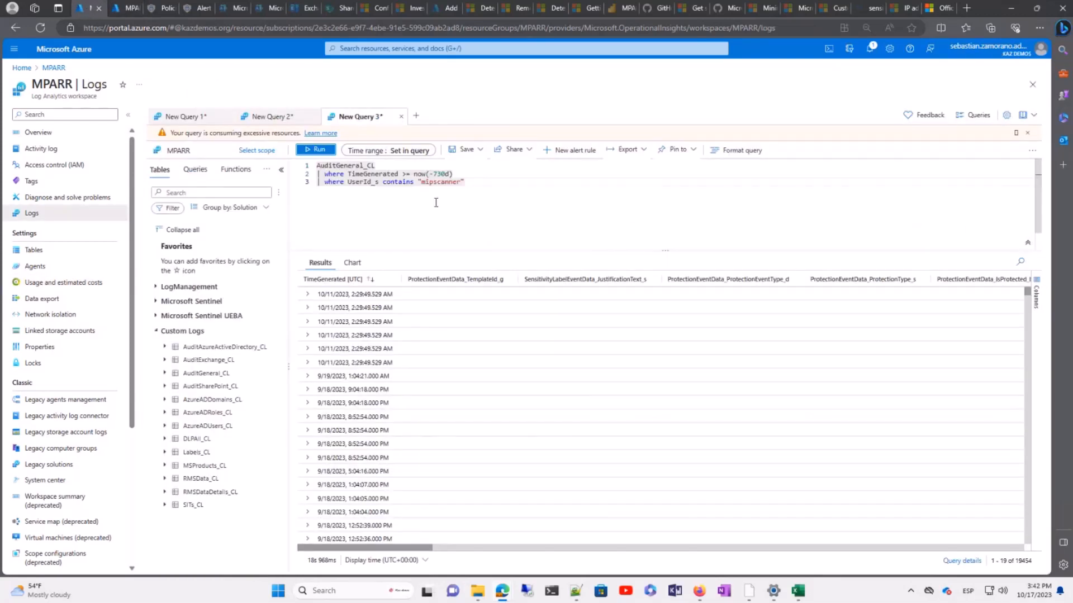
View the details of the AuditGeneral_CL query run and close them.
left_click(962, 561)
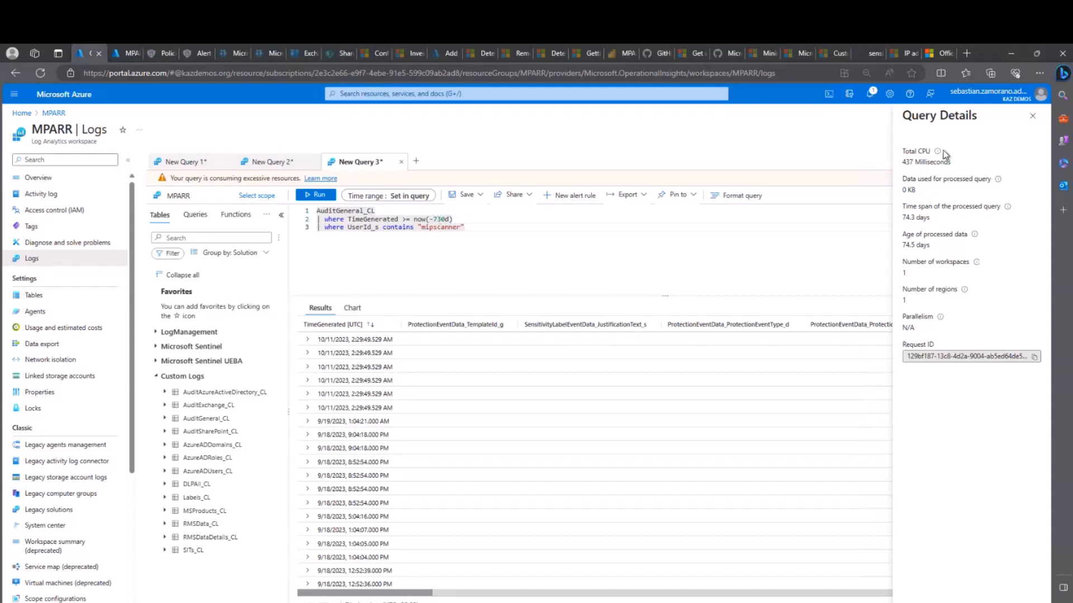
left_click(1033, 117)
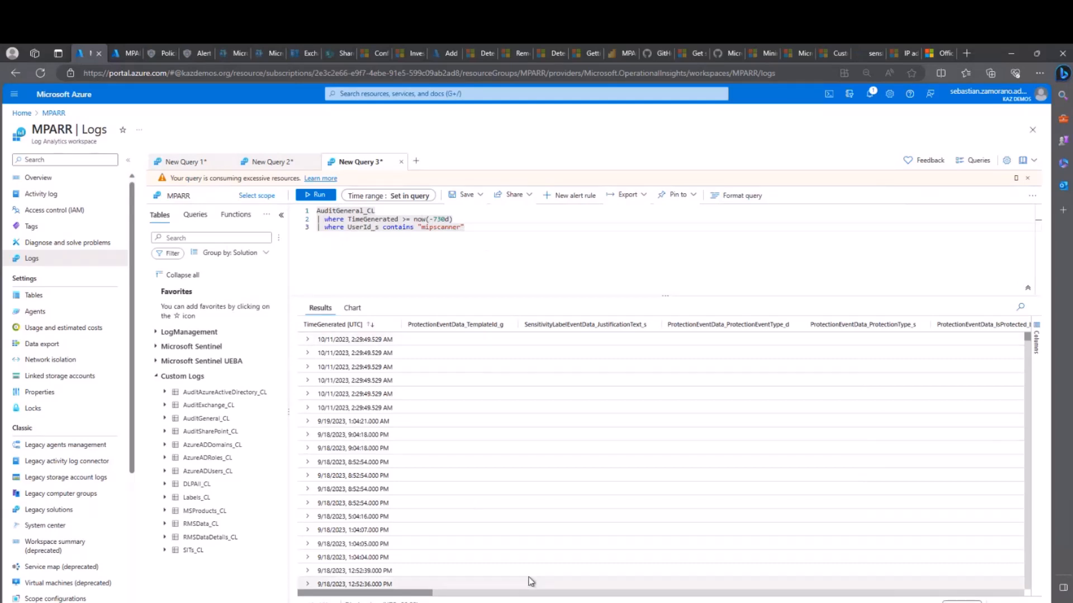
Look through the rows and columns of the mipscanner results, including the application, operation, user type, workload and client IP fields.
scroll(530, 580, "right", 5)
scroll(530, 581, "right", 10)
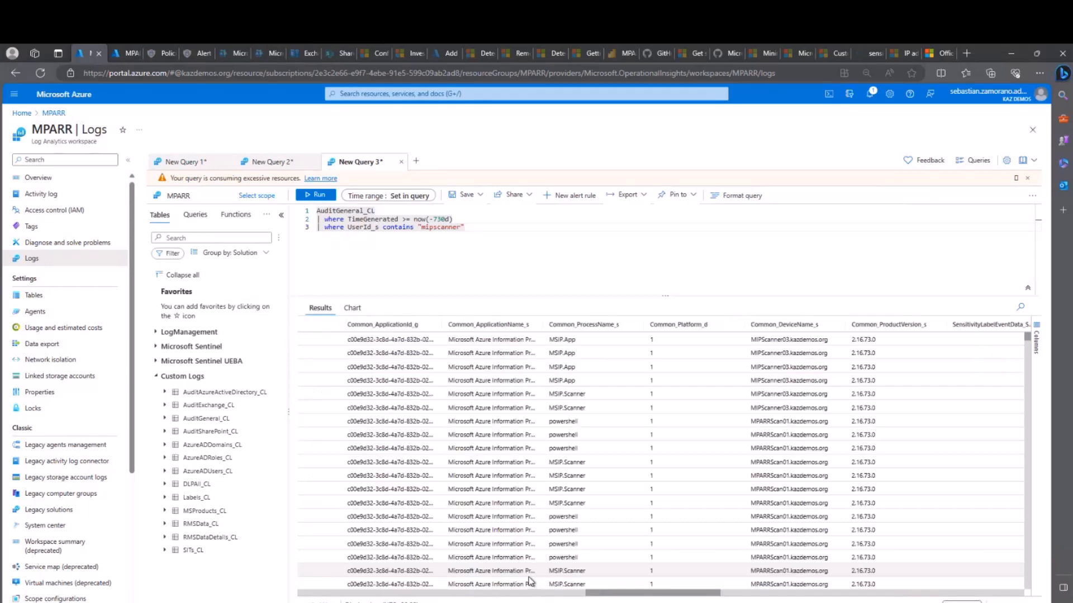
scroll(529, 581, "down", 10)
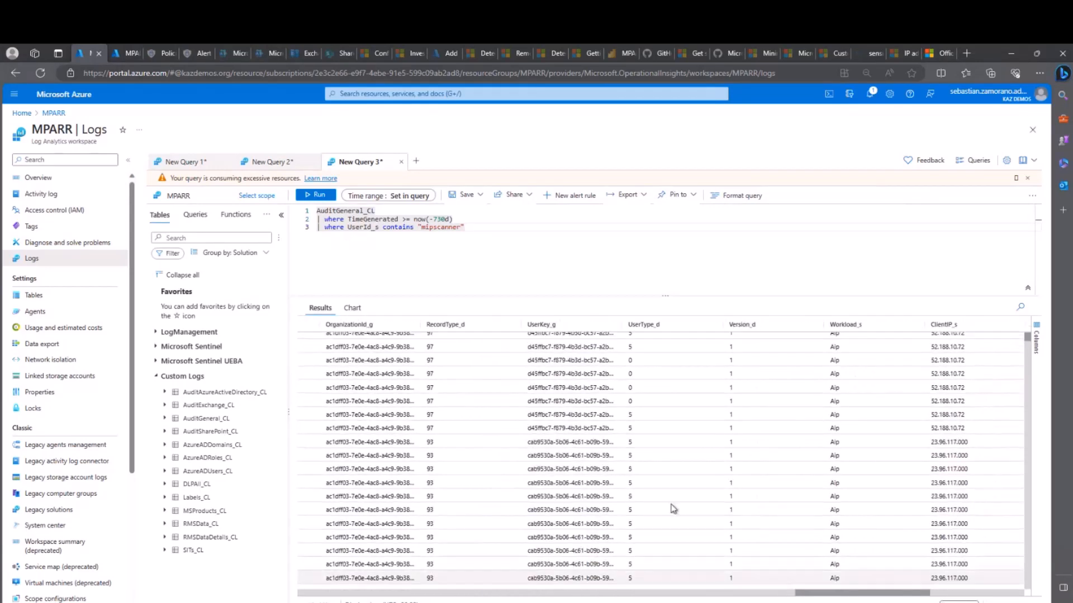
scroll(664, 513, "down", 10)
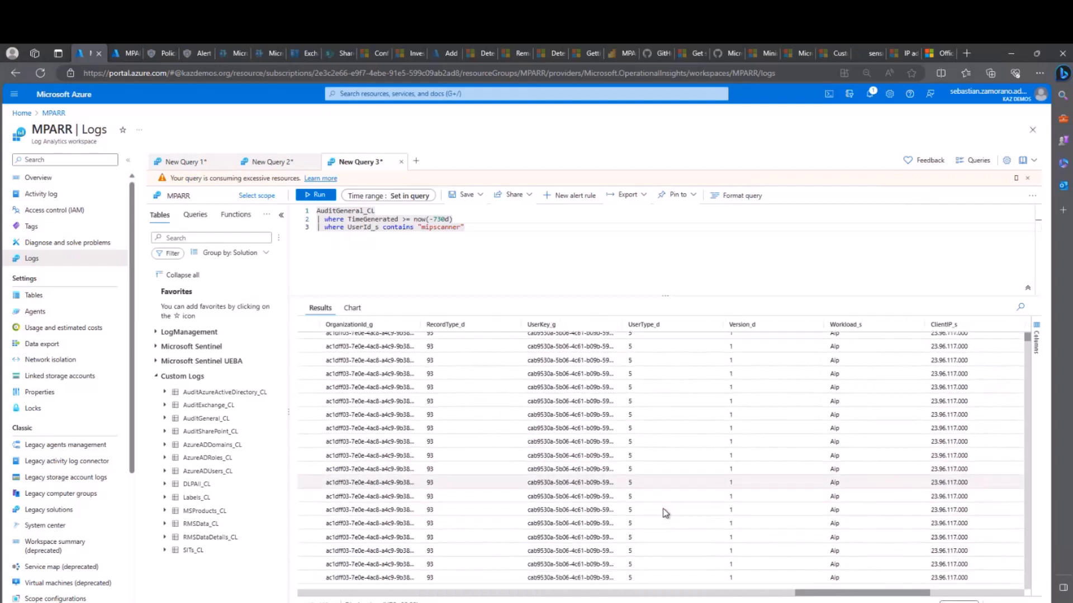
scroll(665, 512, "down", 5)
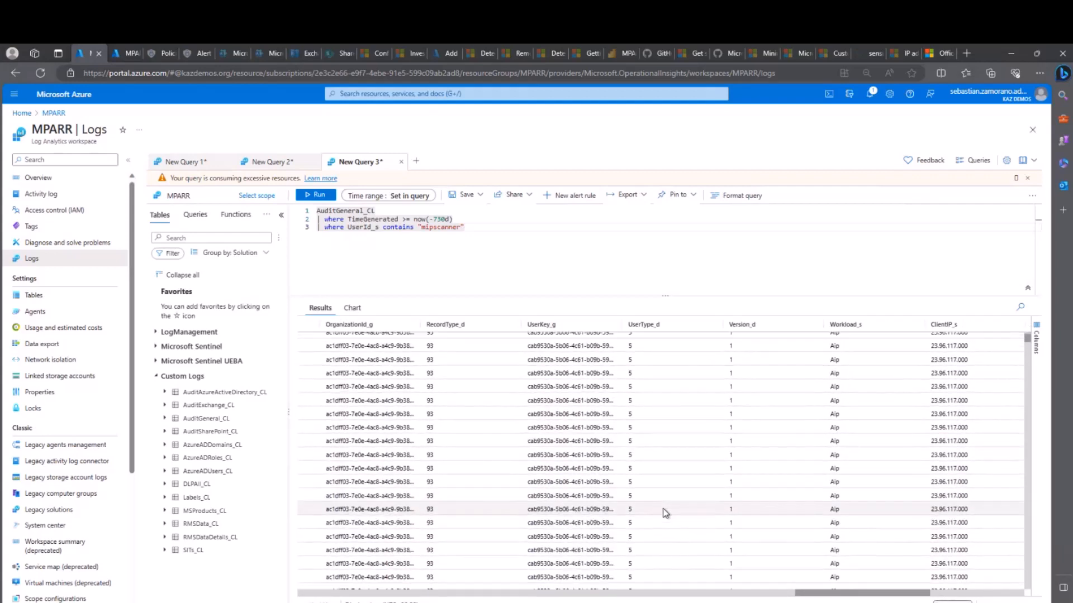
scroll(665, 513, "down", 3)
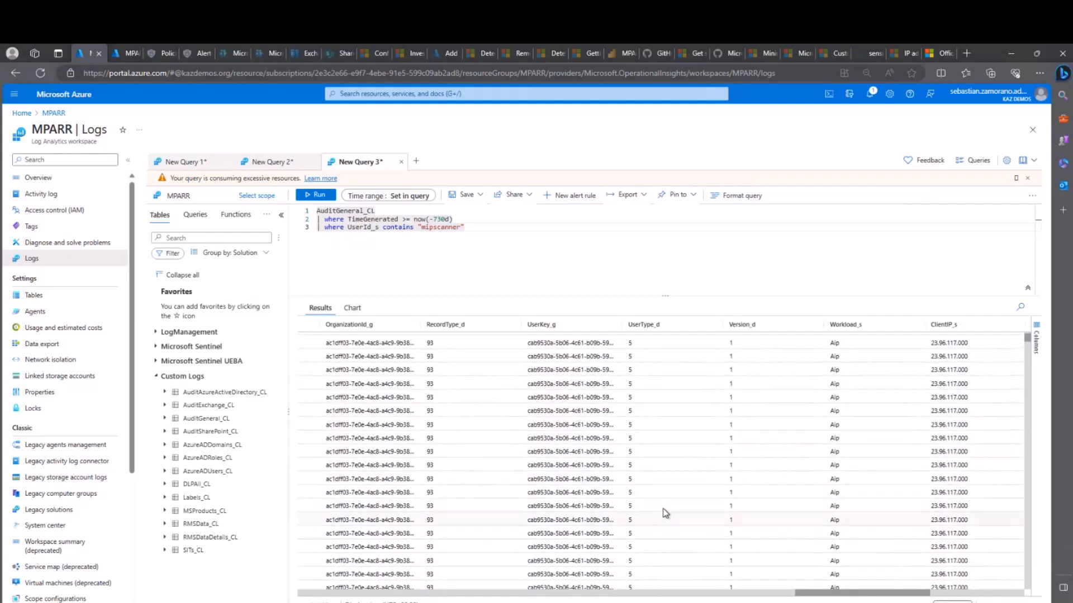
scroll(665, 513, "down", 1)
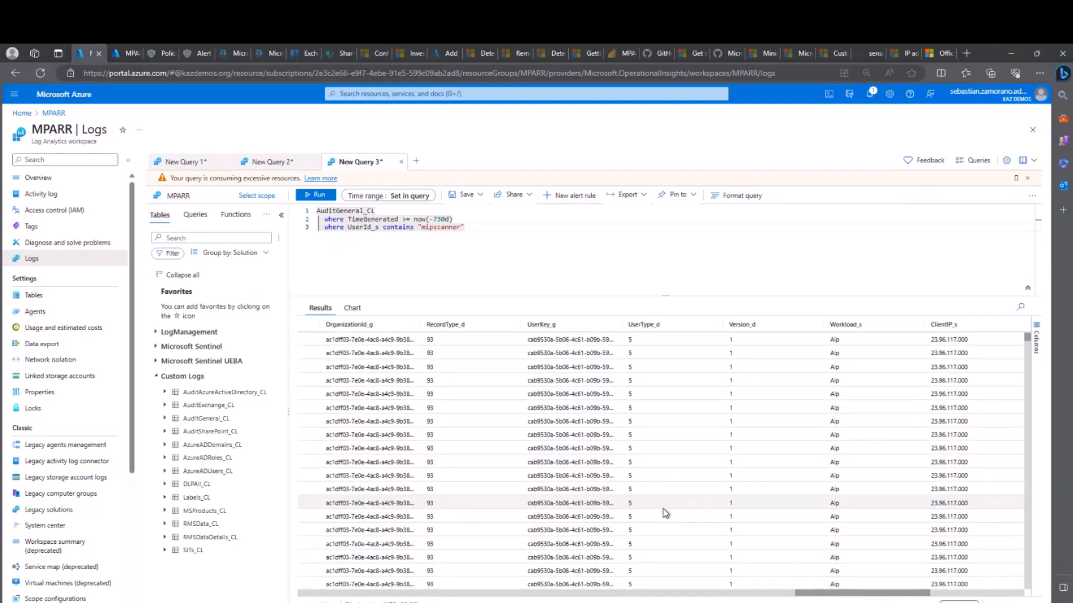
scroll(664, 512, "down", 3)
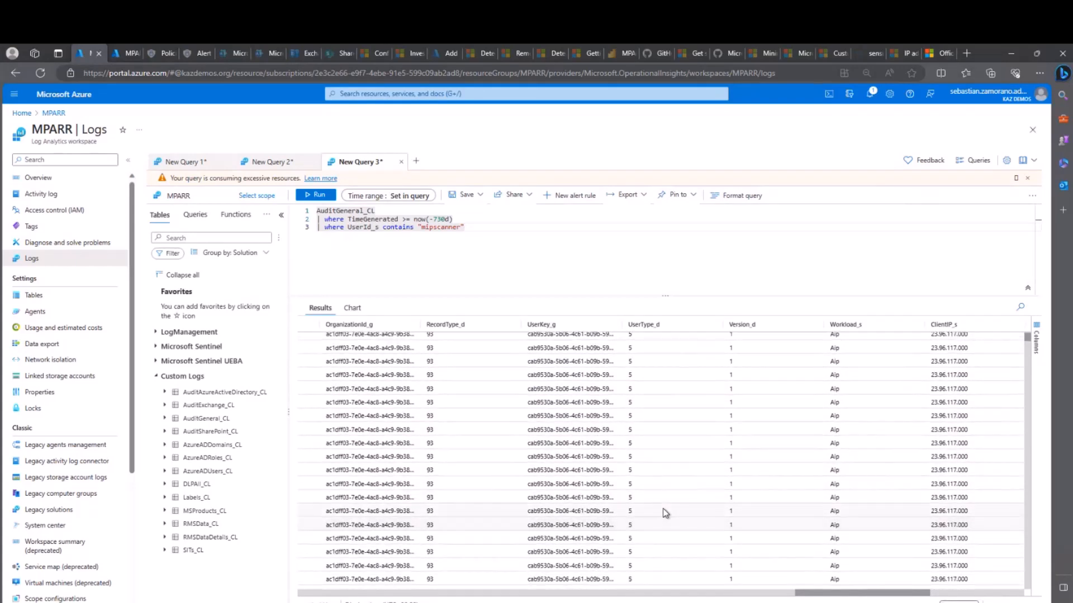
scroll(664, 513, "down", 2)
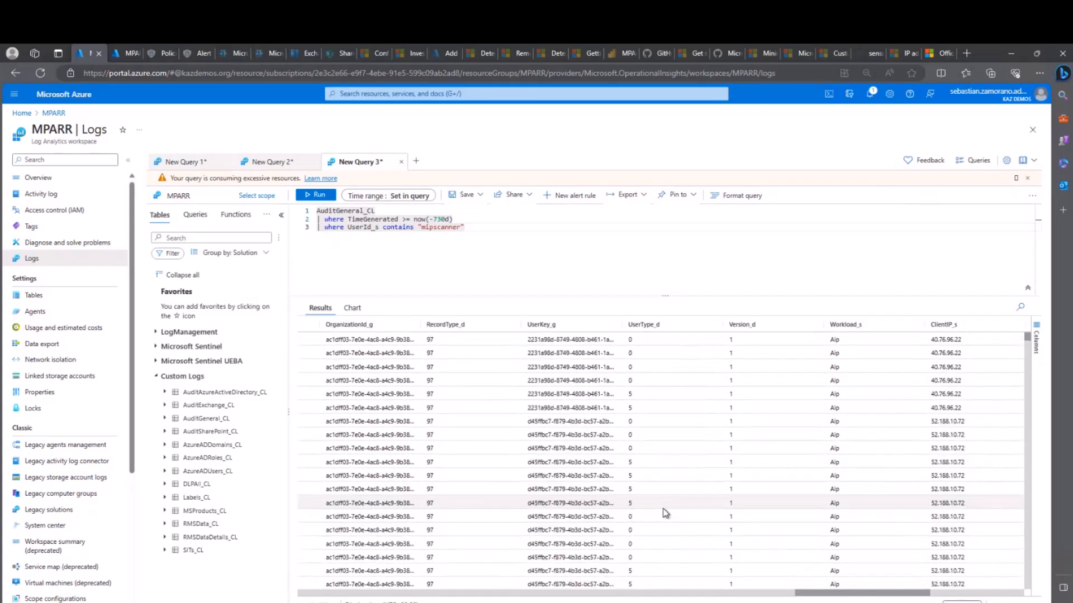
scroll(621, 455, "left", 5)
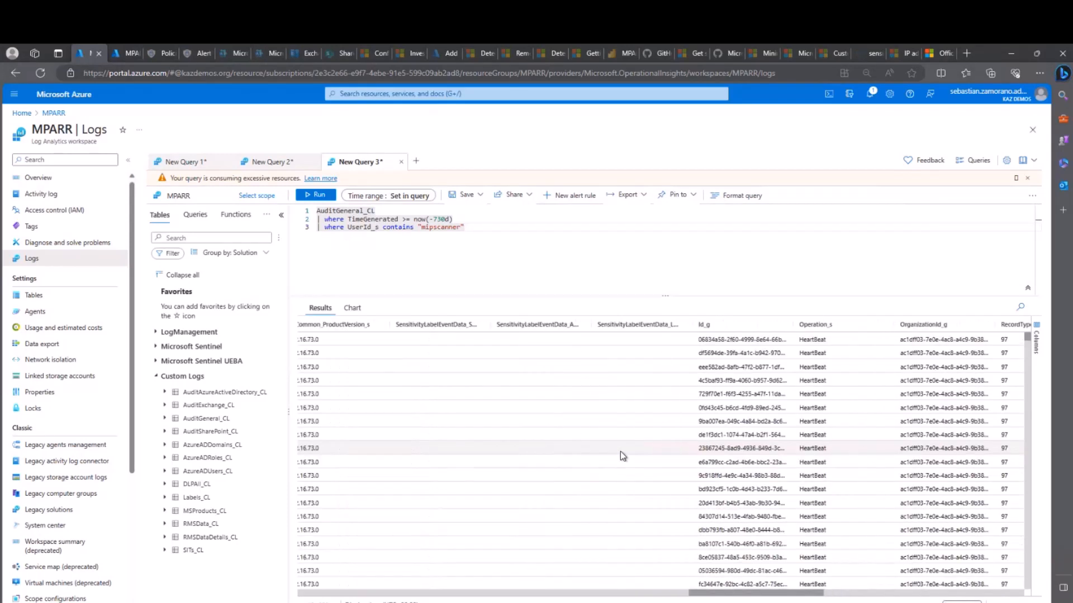
Export the query results to CSV with all columns and open the downloaded file in Excel.
left_click(639, 199)
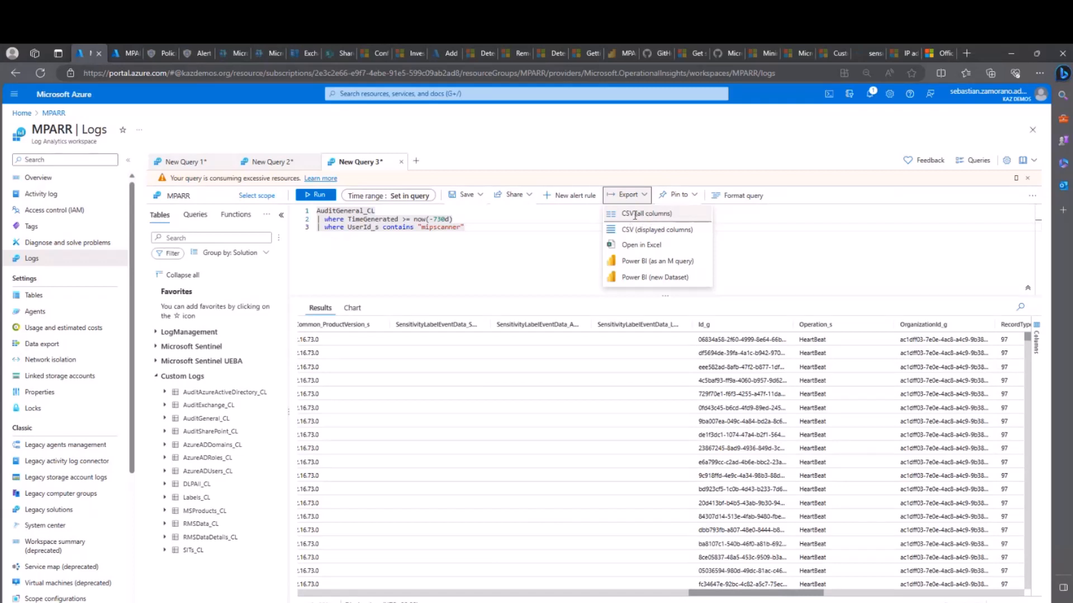
left_click(635, 218)
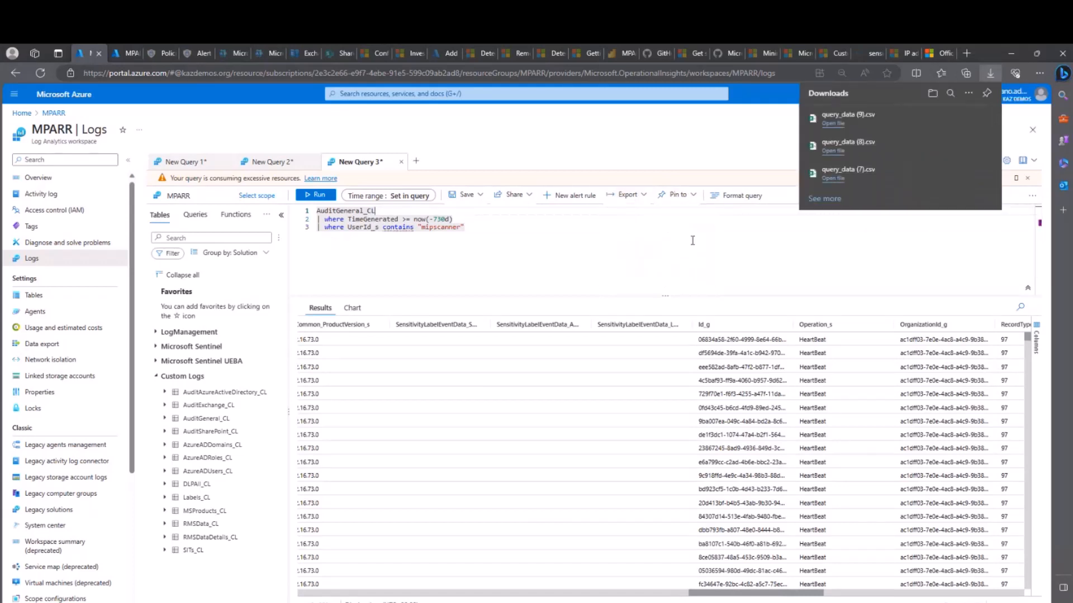
mouse_move(835, 125)
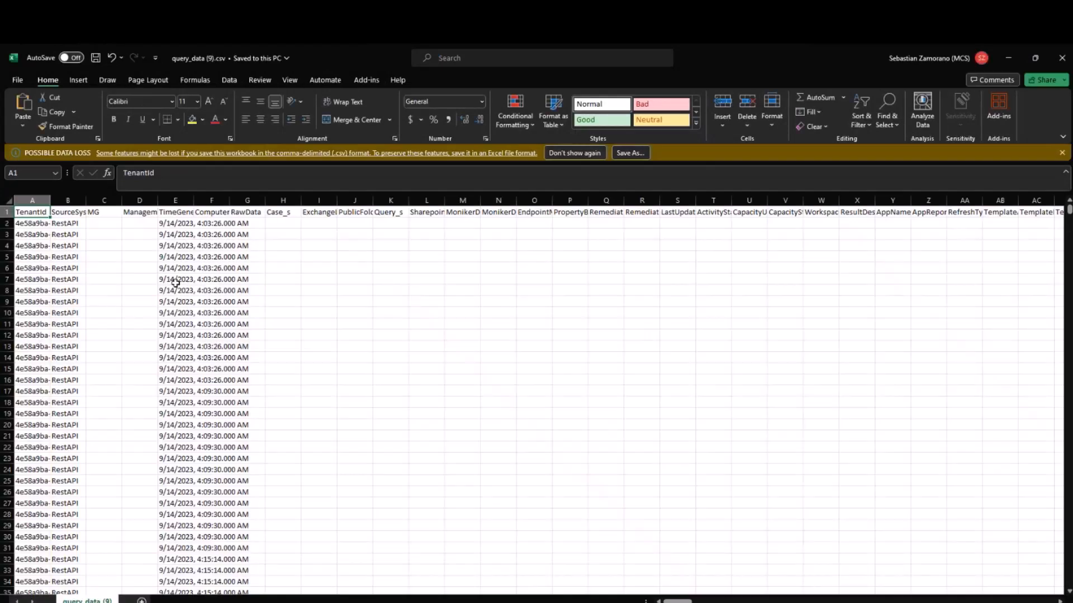
Add filters to the header row and auto-fit the width of every column in the sheet.
left_click(9, 211)
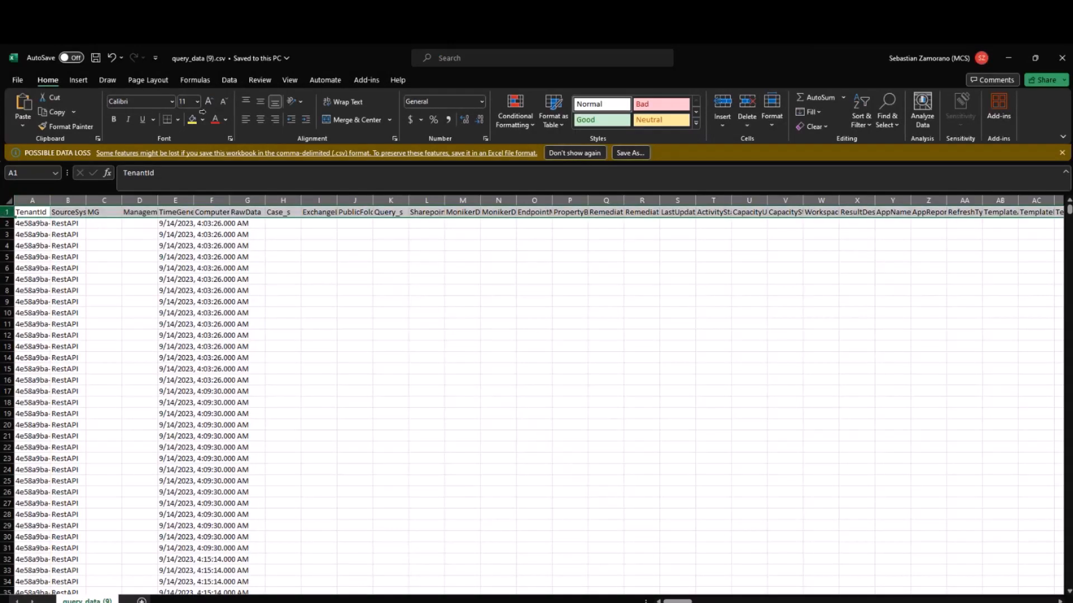
left_click(860, 126)
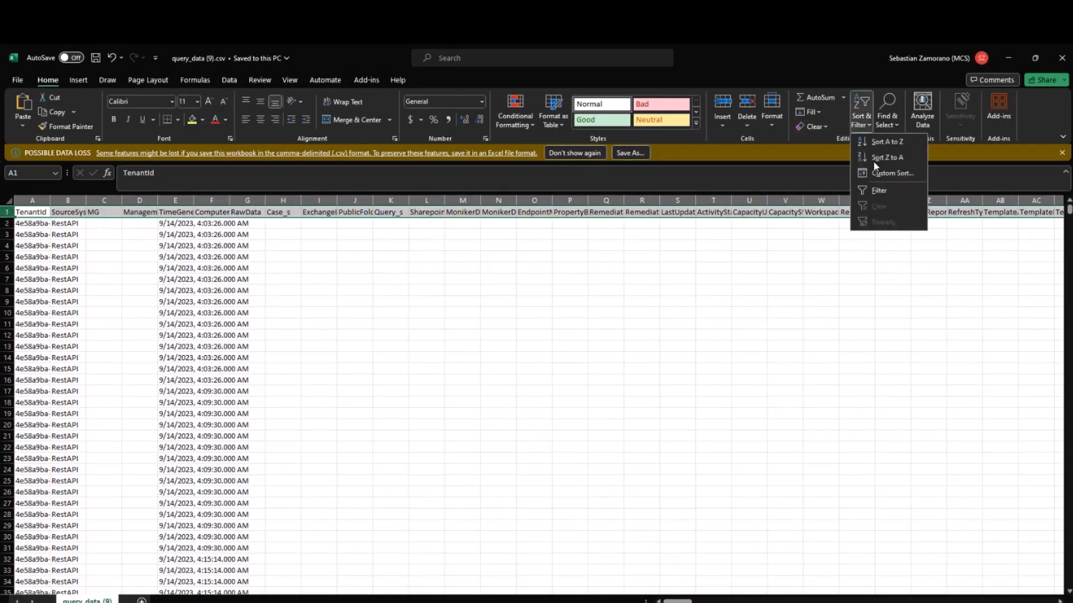
left_click(881, 190)
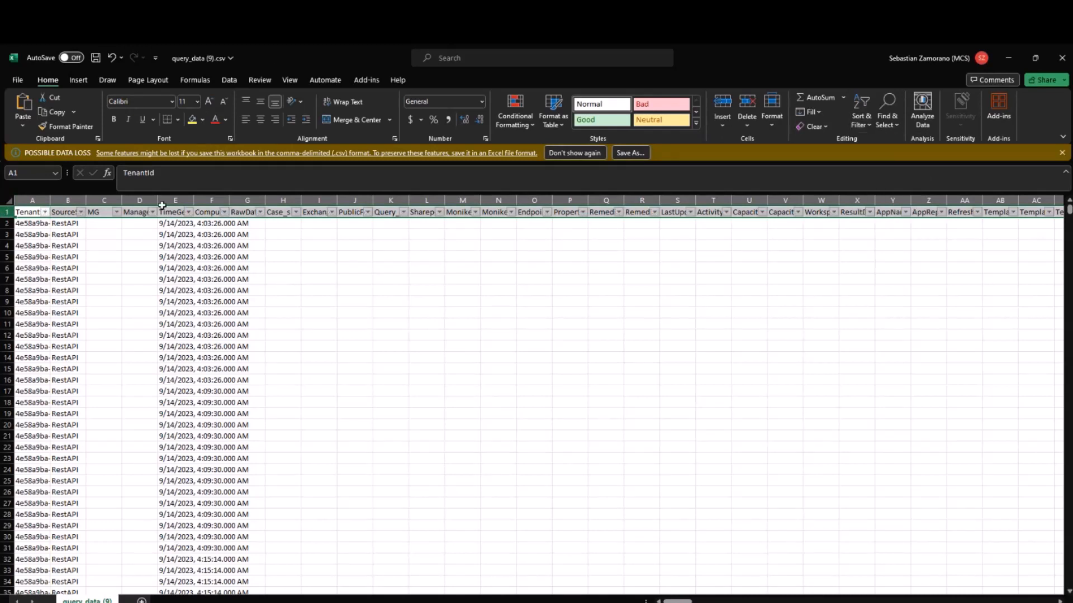
left_click(7, 201)
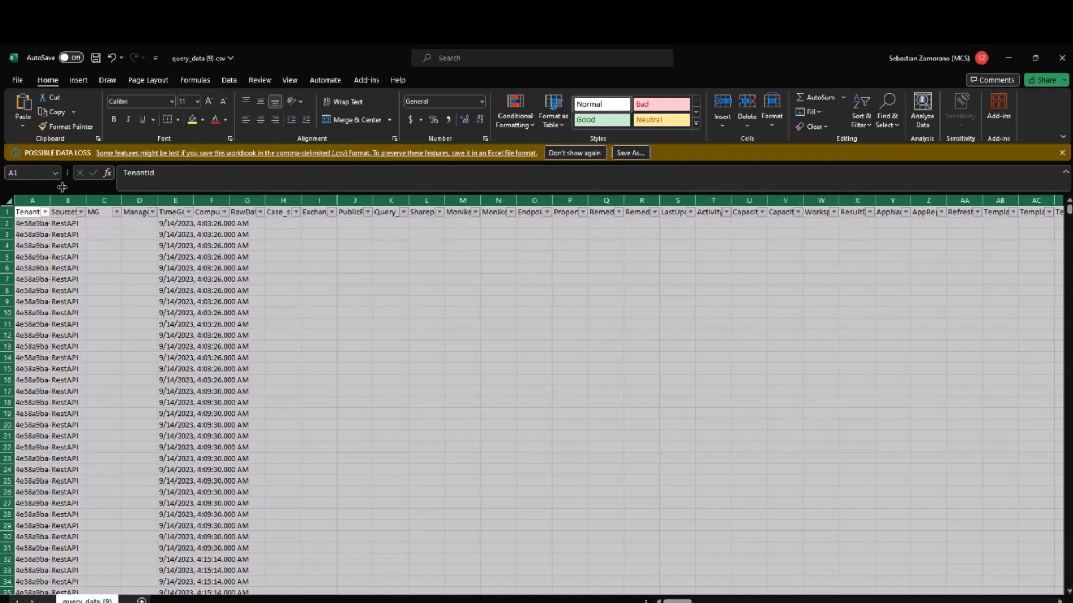
double_click(51, 197)
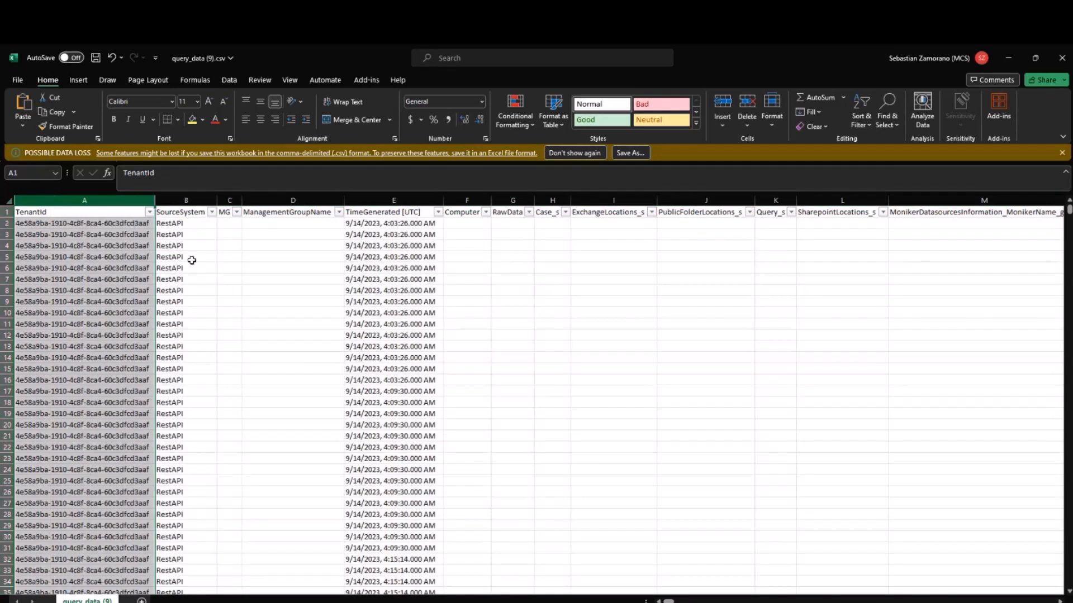
left_click(217, 291)
Look through the exported columns across the sheet, including the location, sensitive info type, application, device and operation fields.
scroll(217, 290, "right", 3)
scroll(216, 290, "right", 6)
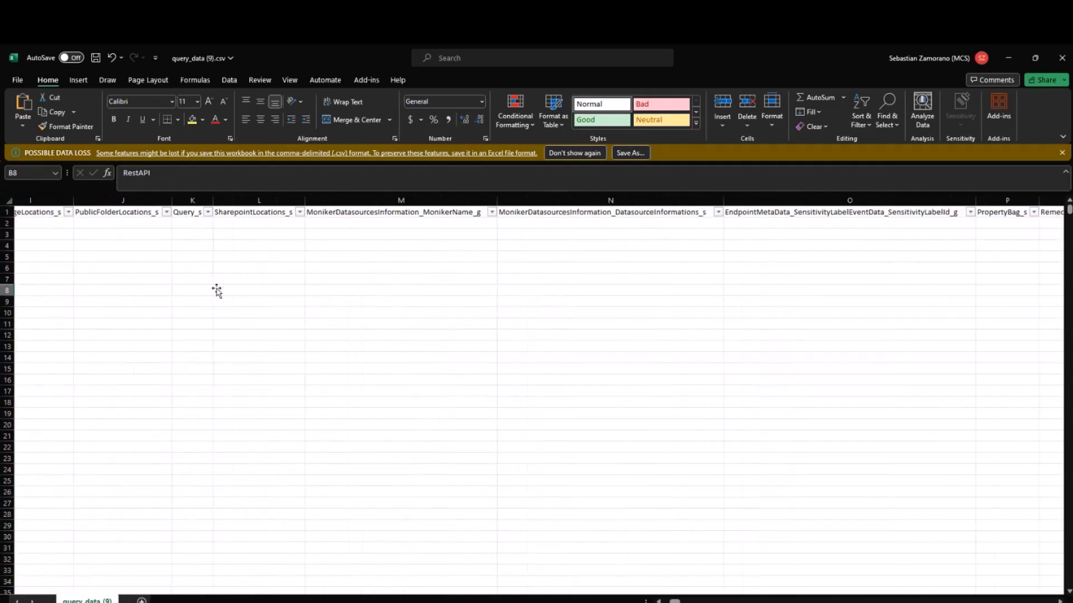
scroll(217, 291, "right", 8)
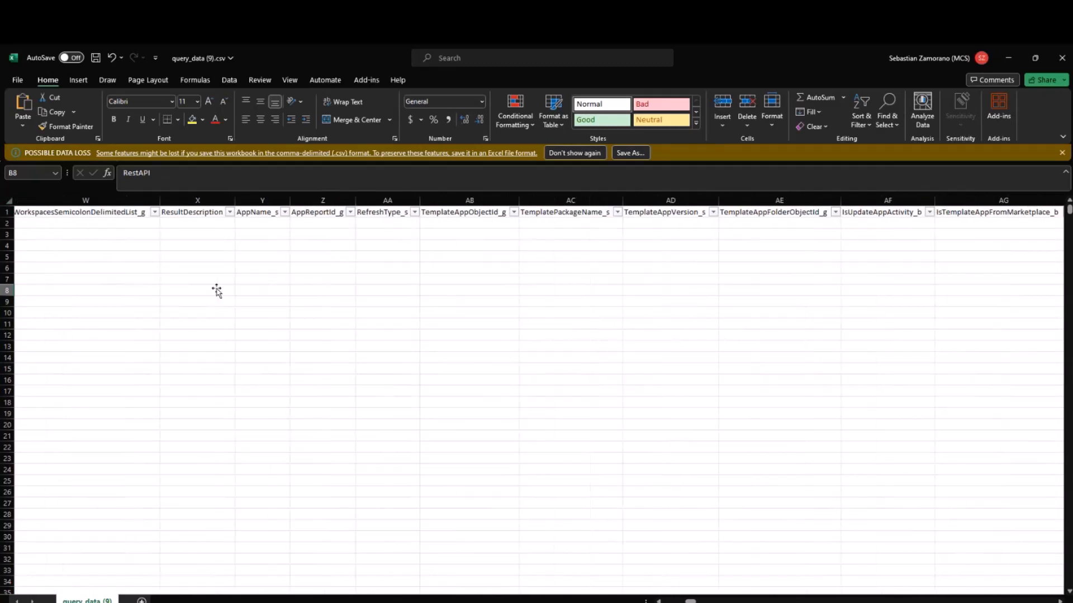
scroll(217, 290, "right", 3)
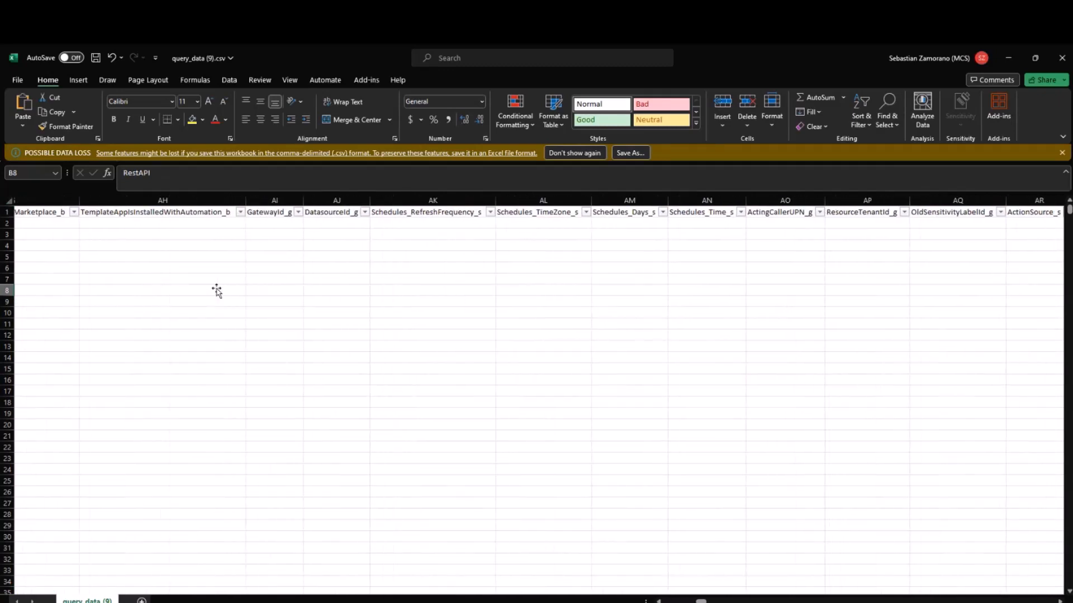
scroll(217, 291, "right", 6)
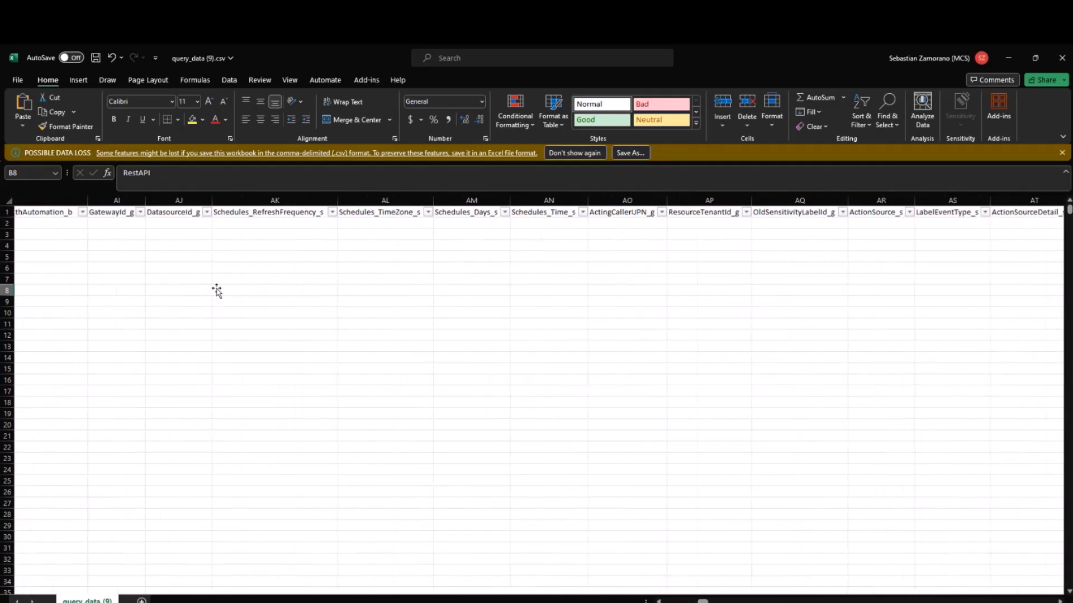
scroll(216, 290, "right", 8)
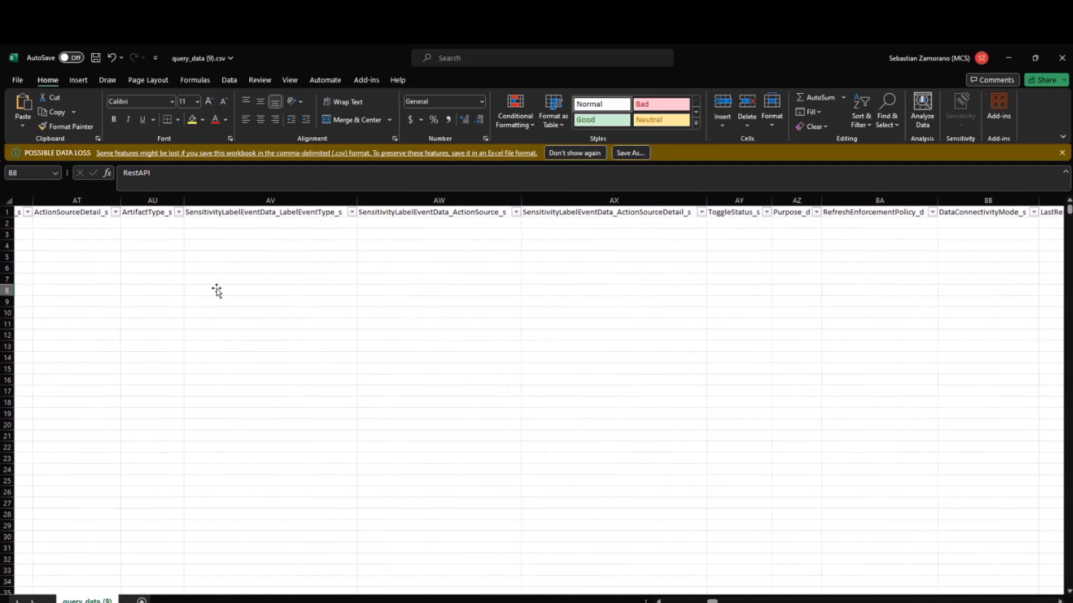
scroll(217, 291, "right", 2)
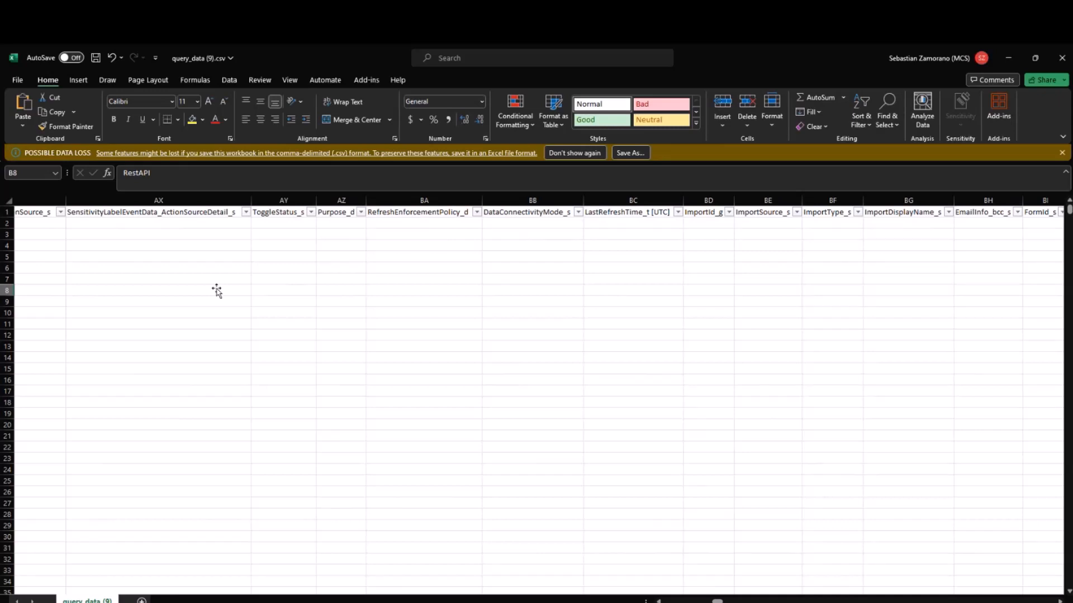
scroll(423, 402, "right", 5)
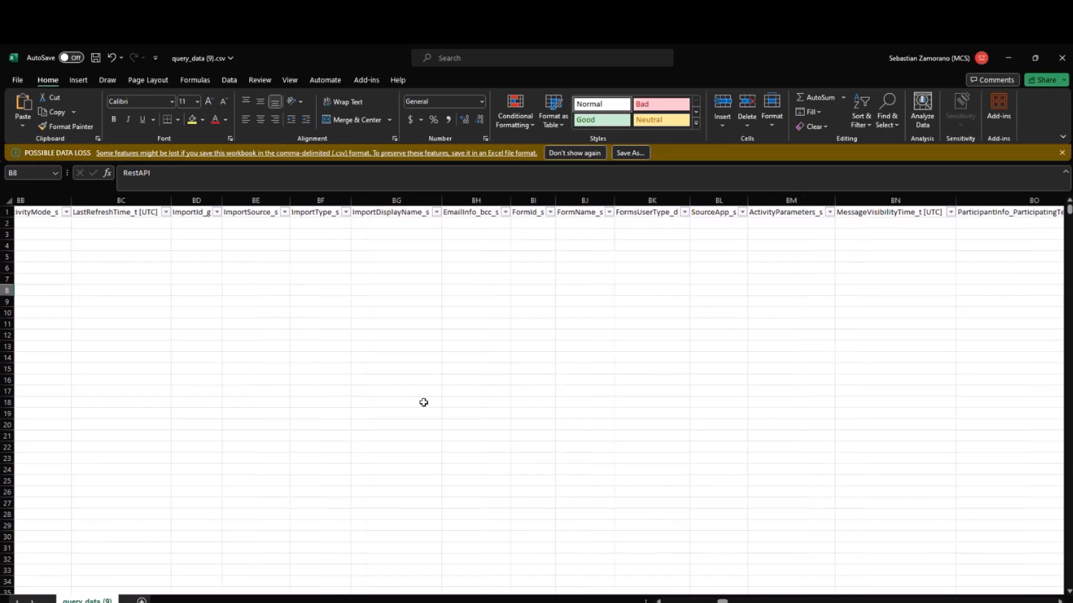
scroll(424, 403, "right", 15)
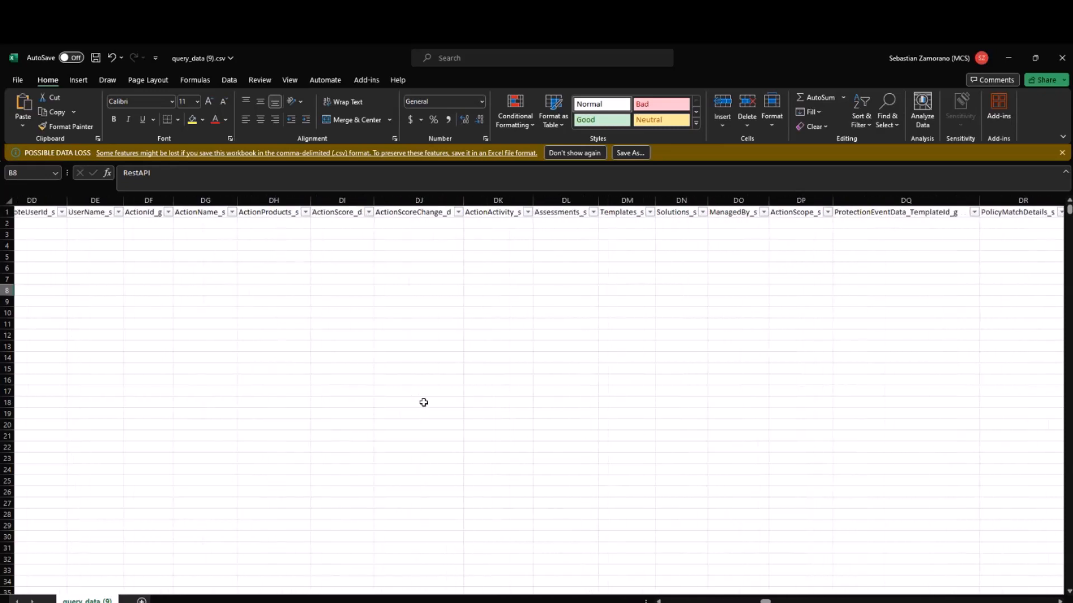
scroll(423, 402, "right", 15)
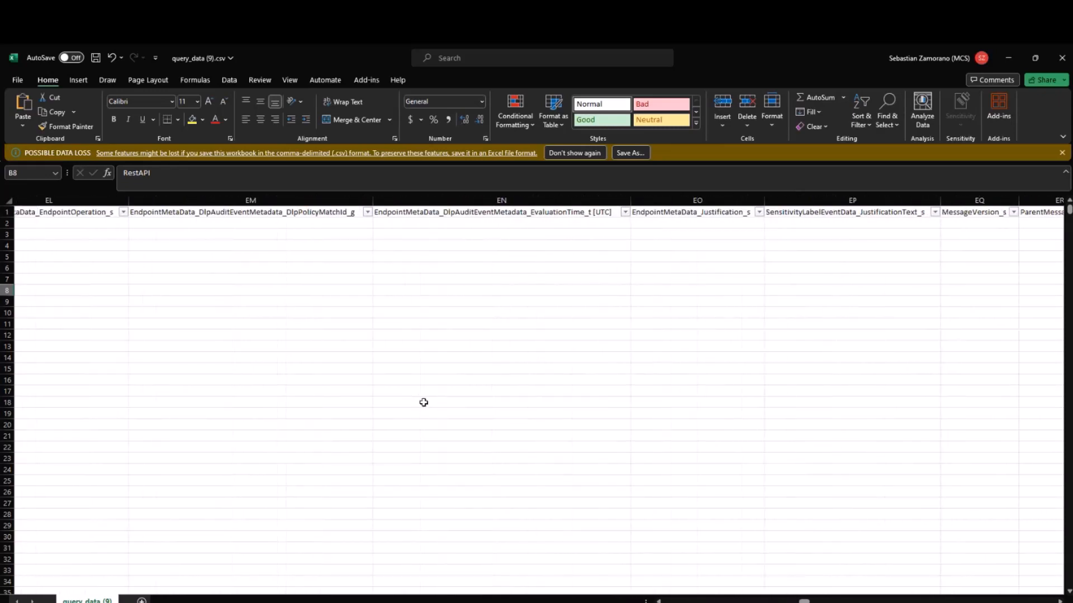
scroll(424, 402, "right", 15)
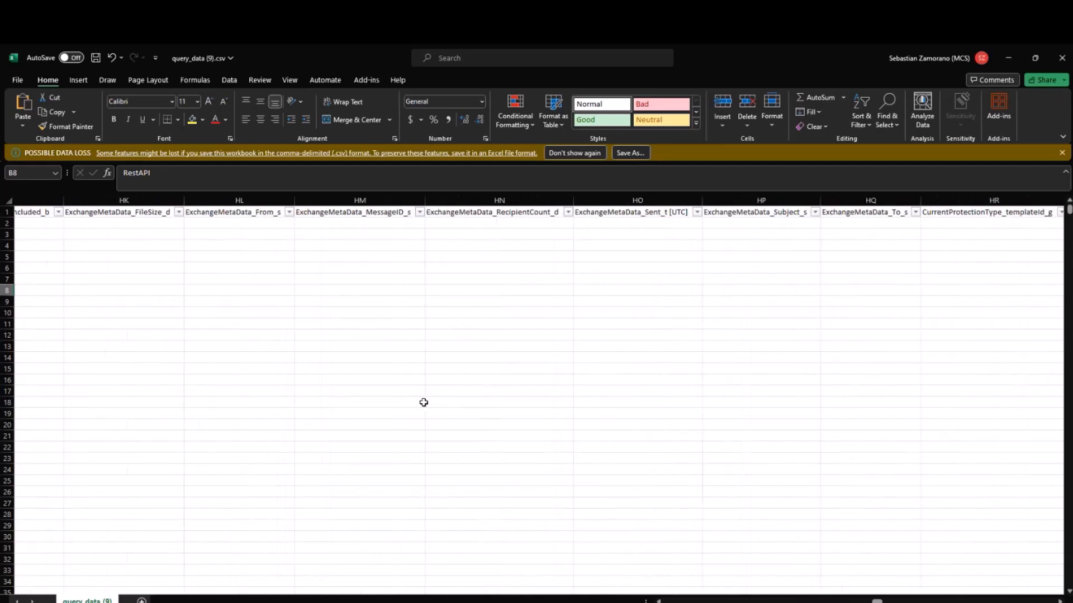
scroll(423, 403, "right", 15)
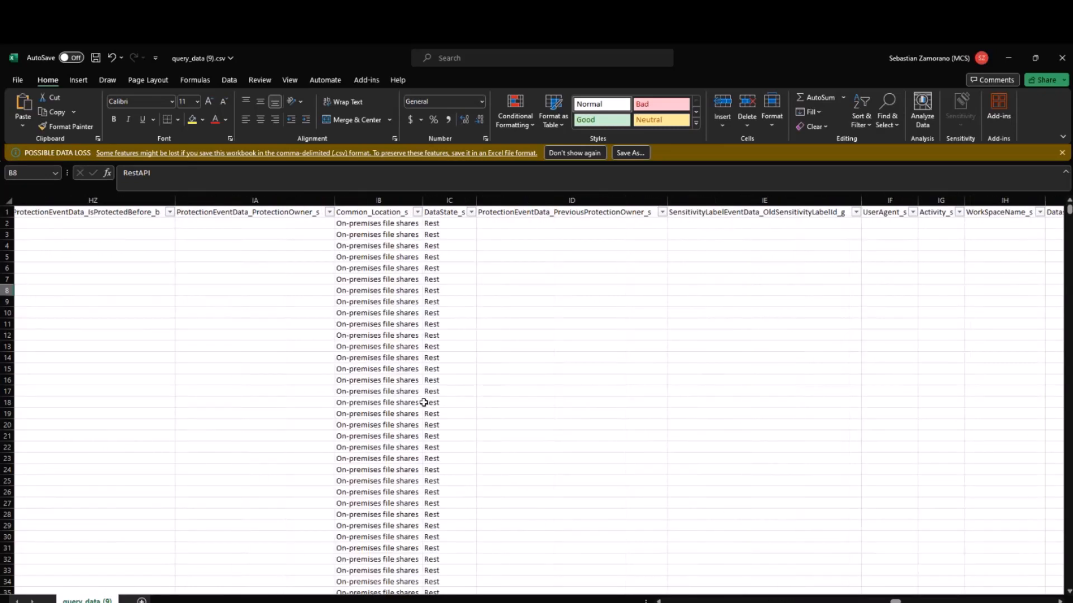
scroll(423, 402, "right", 15)
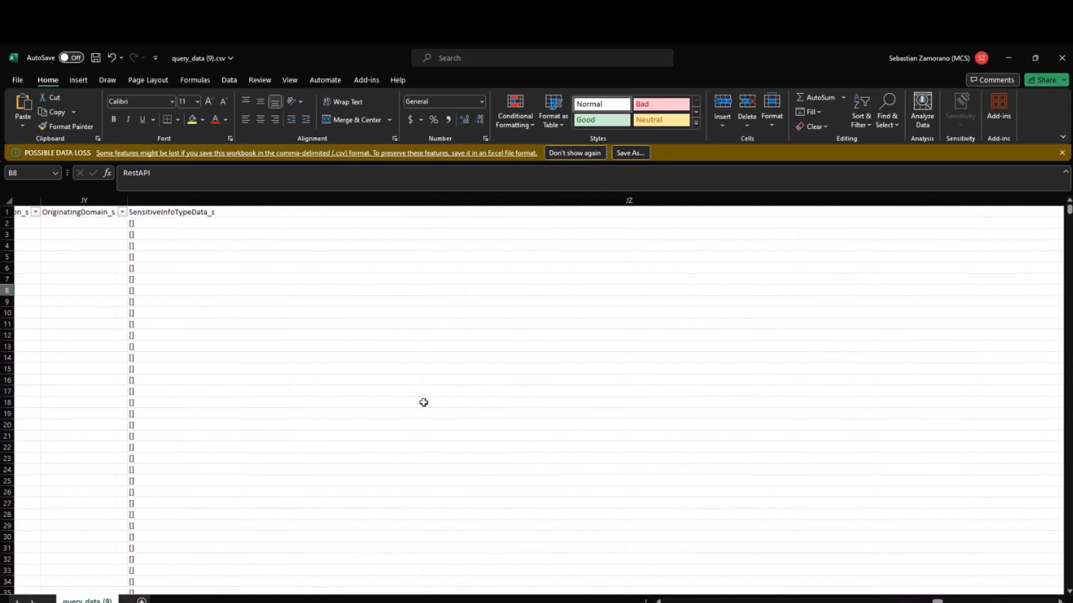
scroll(423, 402, "right", 12)
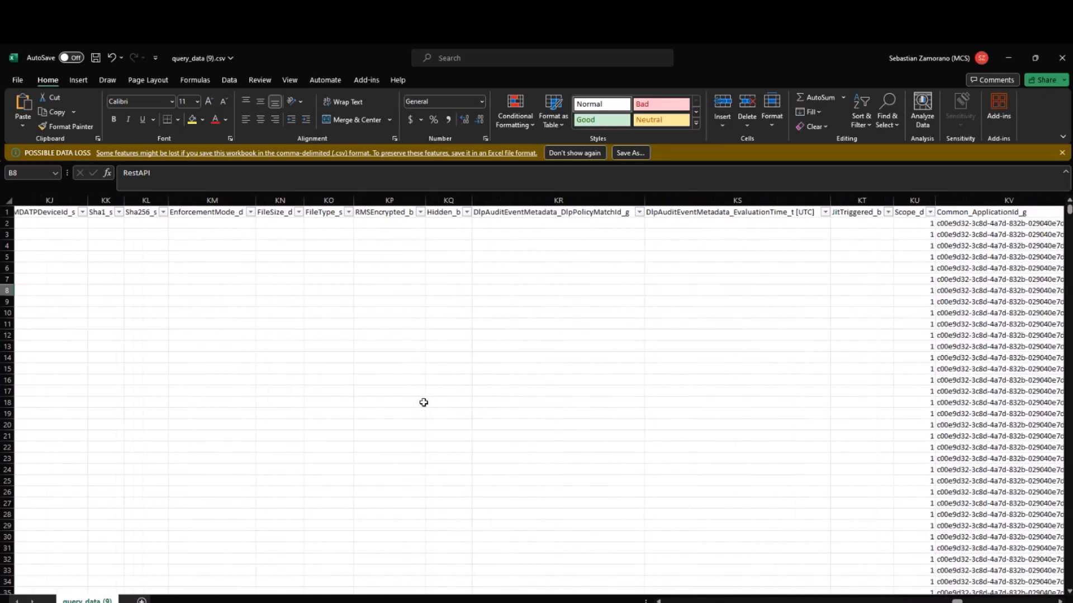
scroll(424, 403, "right", 10)
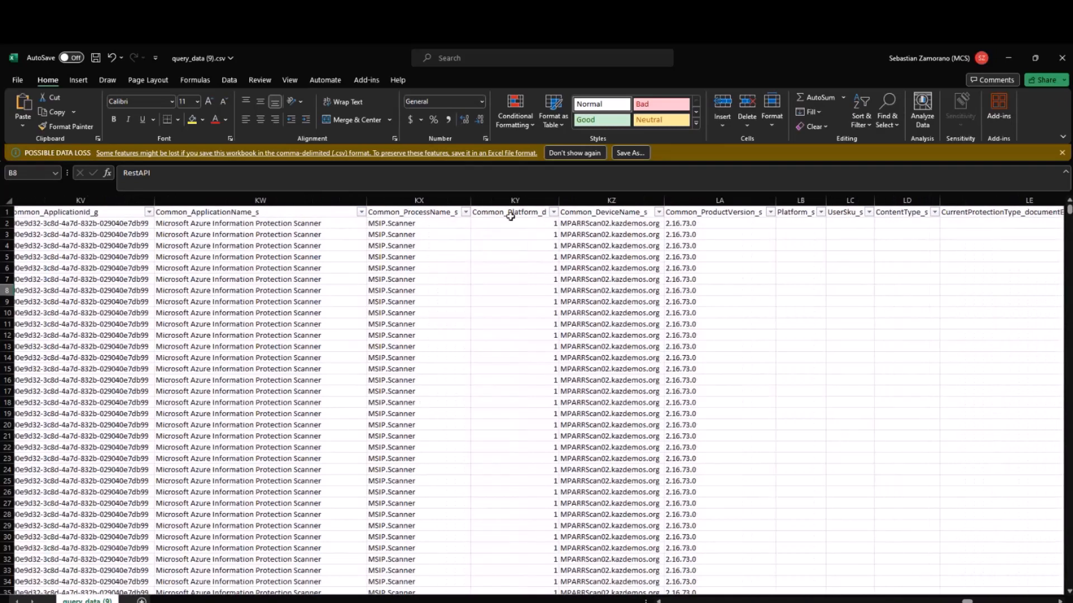
scroll(618, 325, "right", 12)
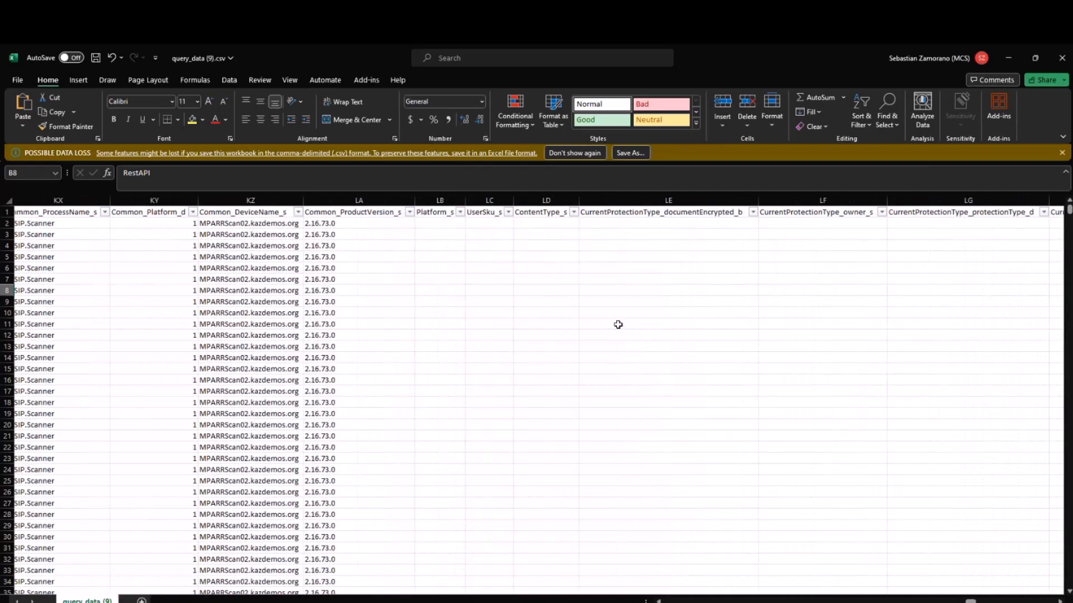
scroll(618, 324, "right", 15)
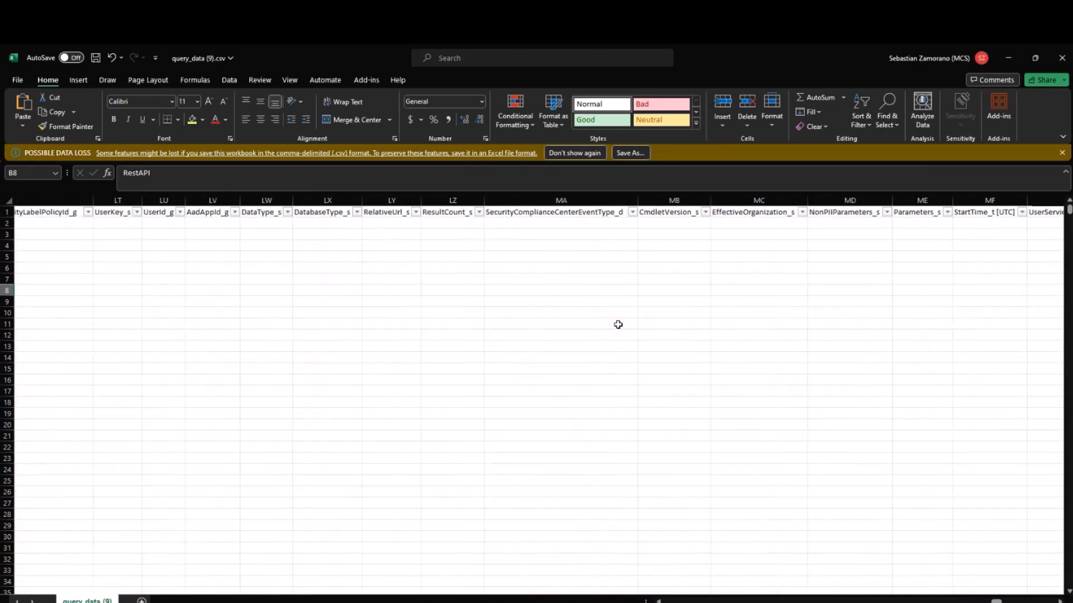
scroll(618, 325, "right", 5)
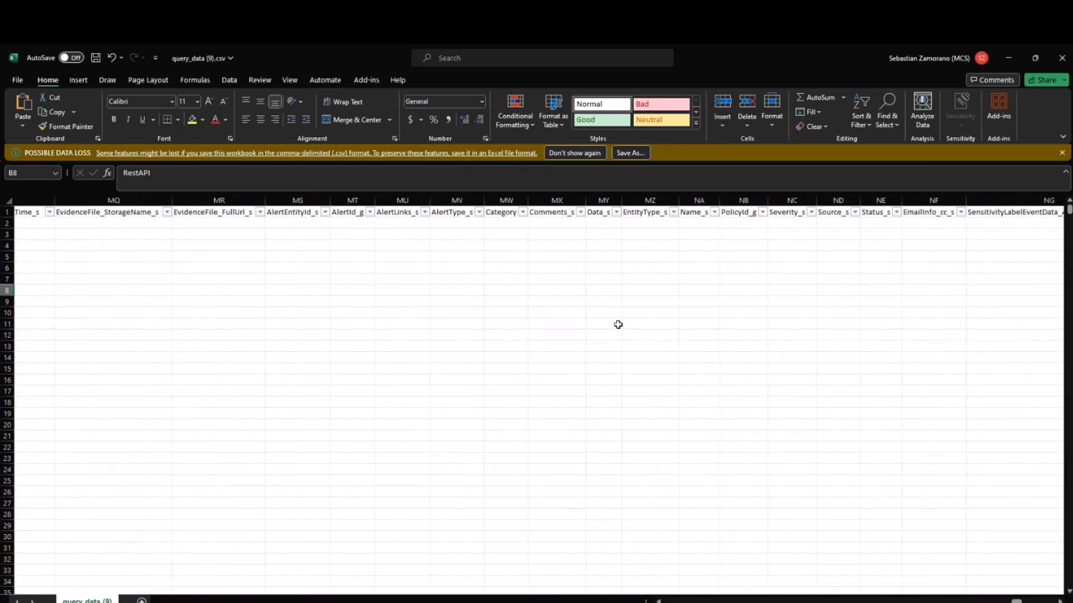
scroll(618, 325, "right", 10)
scroll(618, 324, "right", 1)
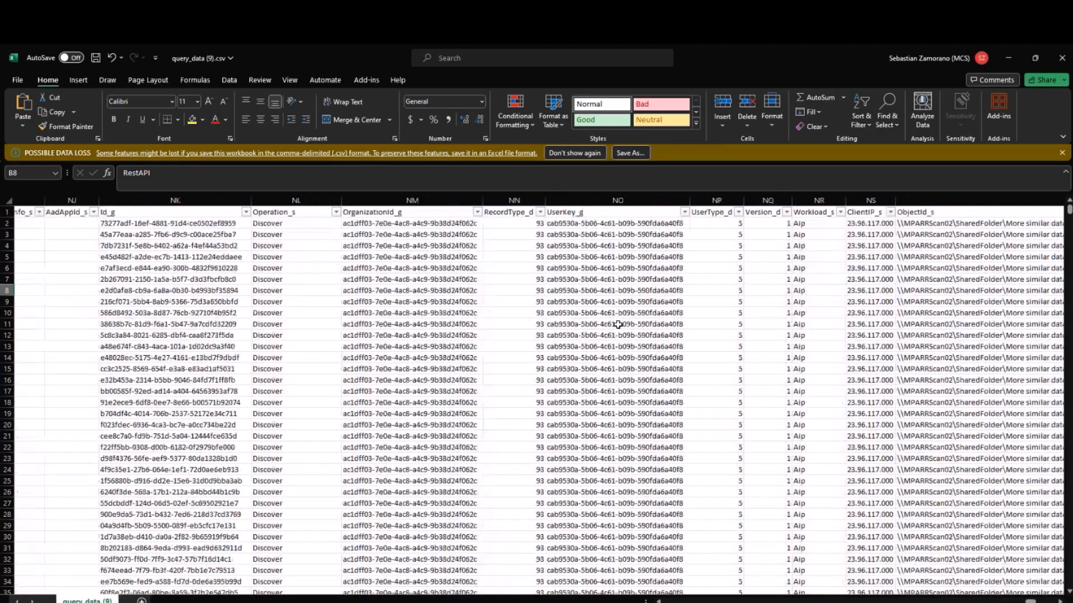
Filter the Operation_s column to only SensitivityLabelApplied and SensitivityLabelUpdated.
left_click(534, 212)
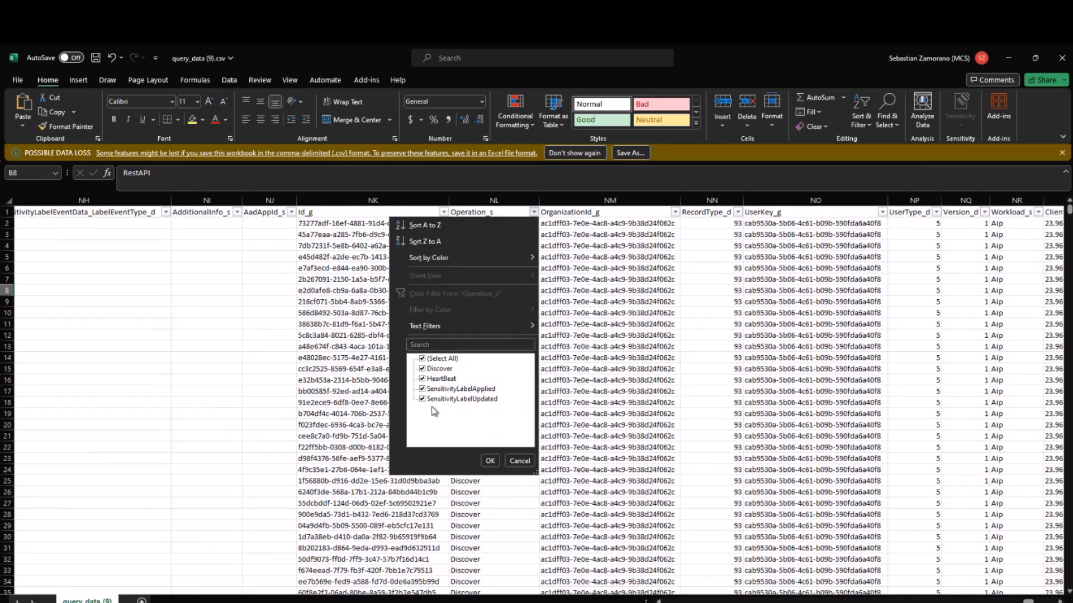
left_click(423, 359)
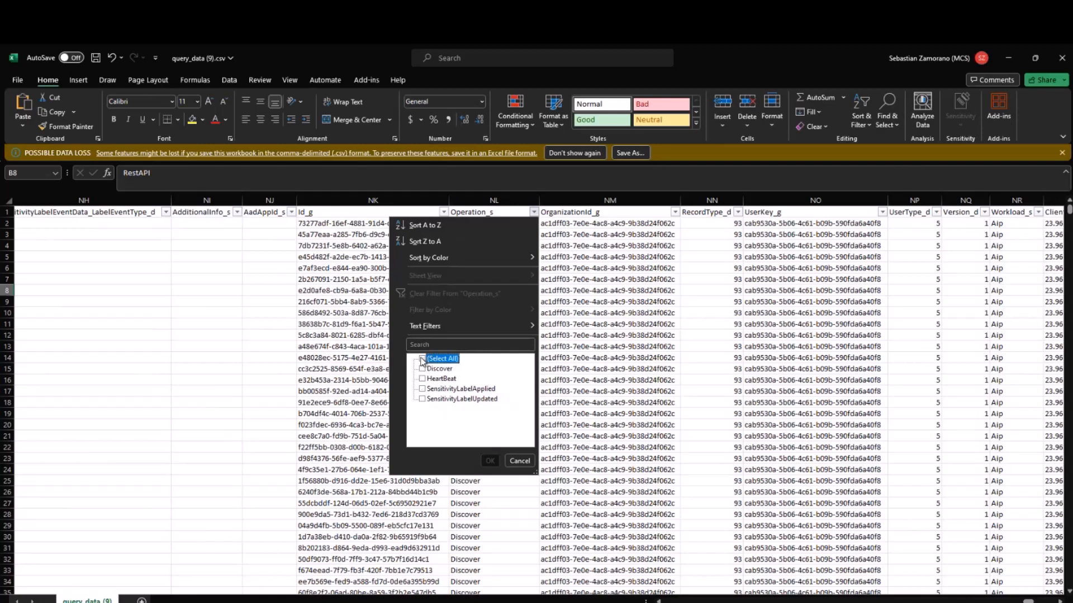
left_click(422, 389)
left_click(422, 399)
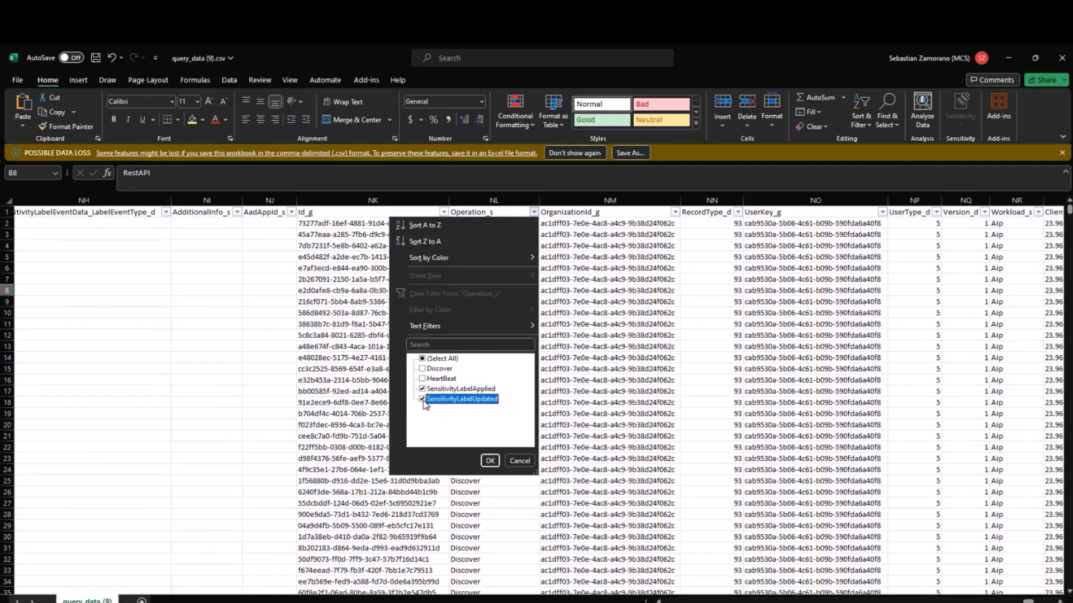
left_click(490, 461)
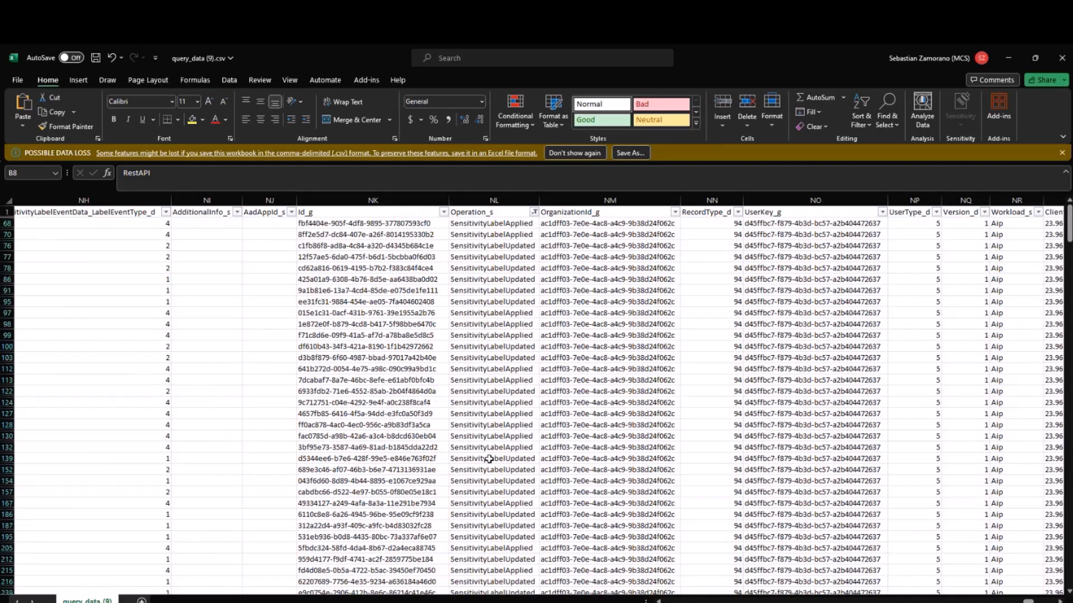
Examine the filtered rows' workload, client IP, ObjectId_s file path, user ID and event creation time through to the last column.
scroll(489, 460, "right", 3)
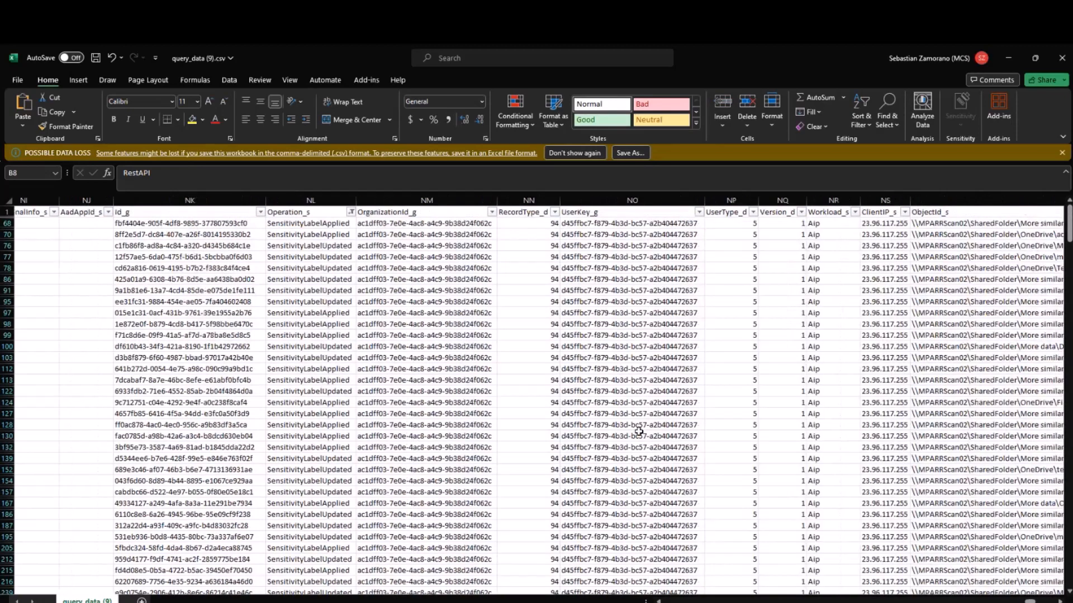
scroll(638, 431, "right", 3)
scroll(639, 432, "right", 1)
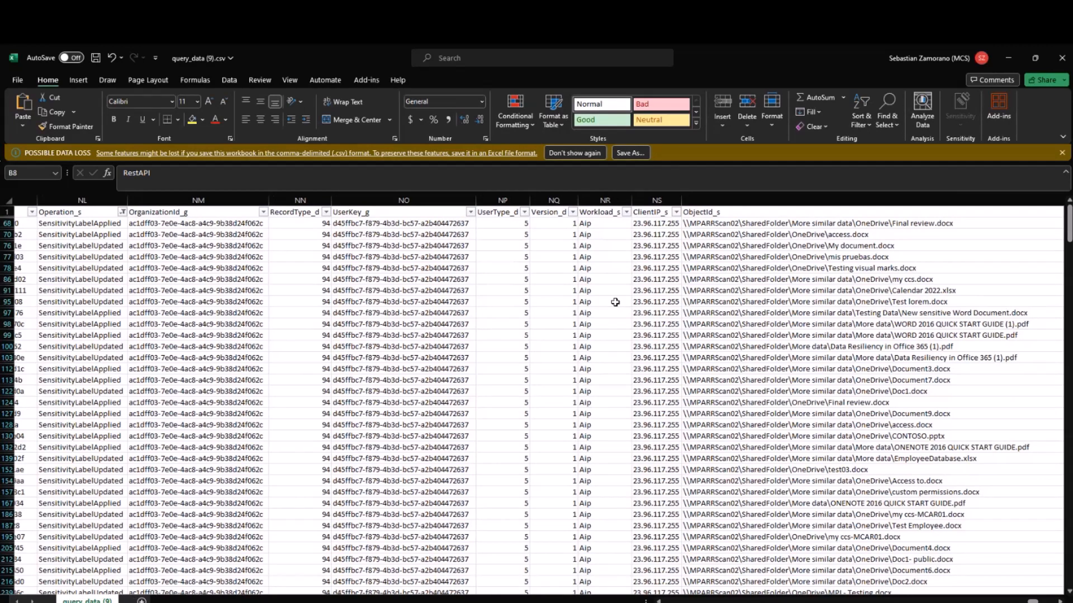
scroll(615, 302, "right", 2)
scroll(615, 302, "right", 6)
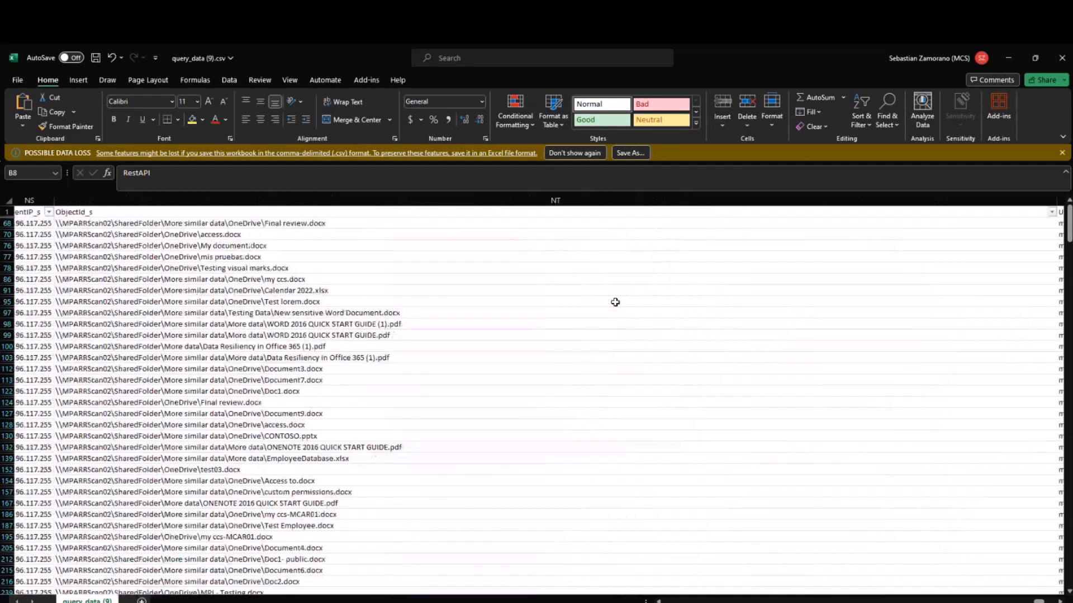
scroll(615, 303, "right", 1)
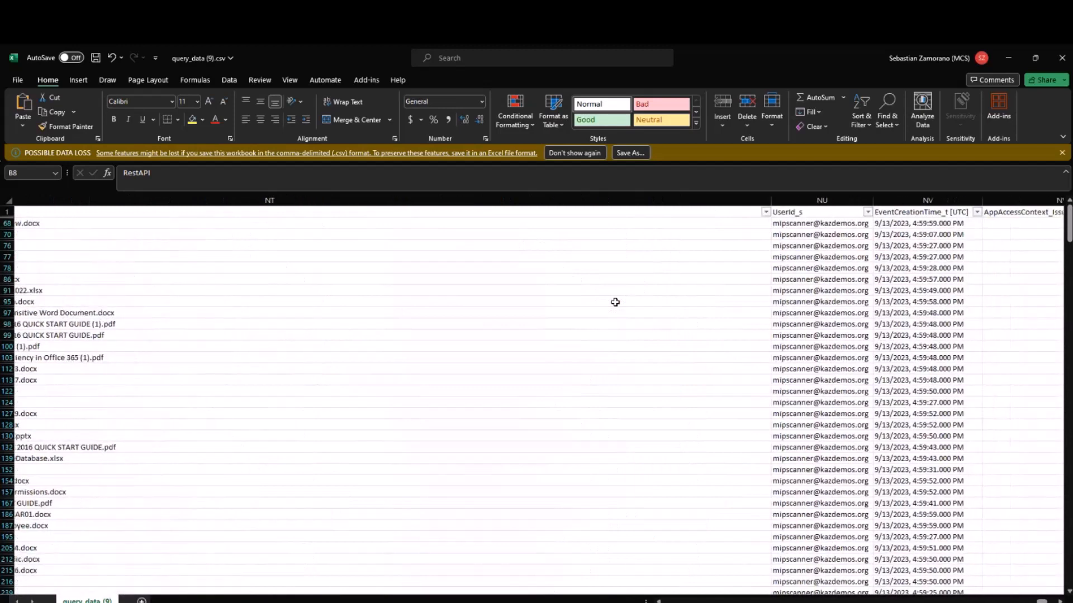
scroll(615, 302, "right", 6)
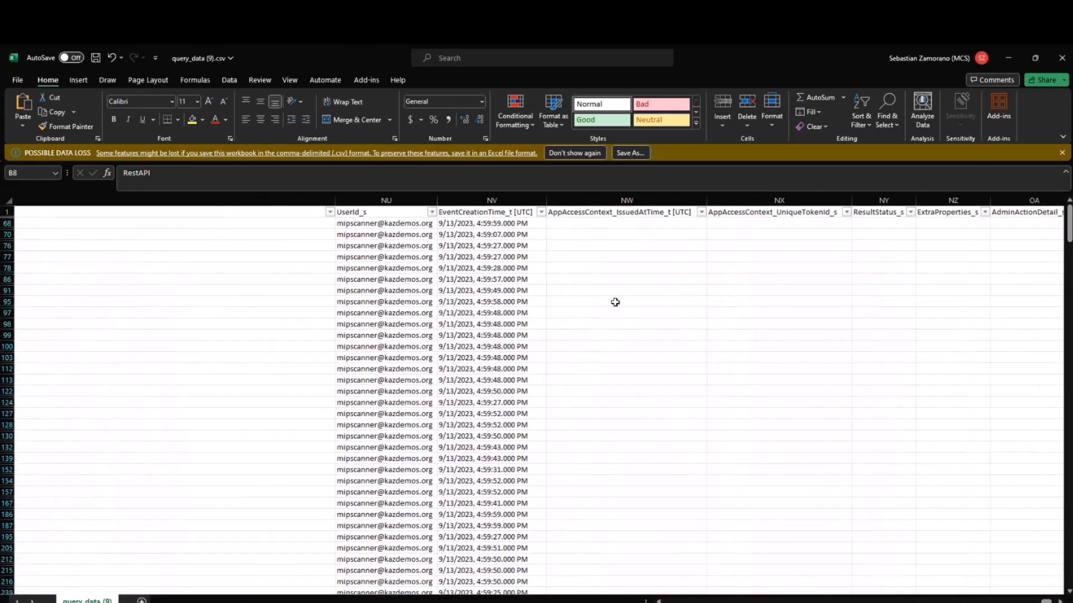
scroll(615, 302, "right", 8)
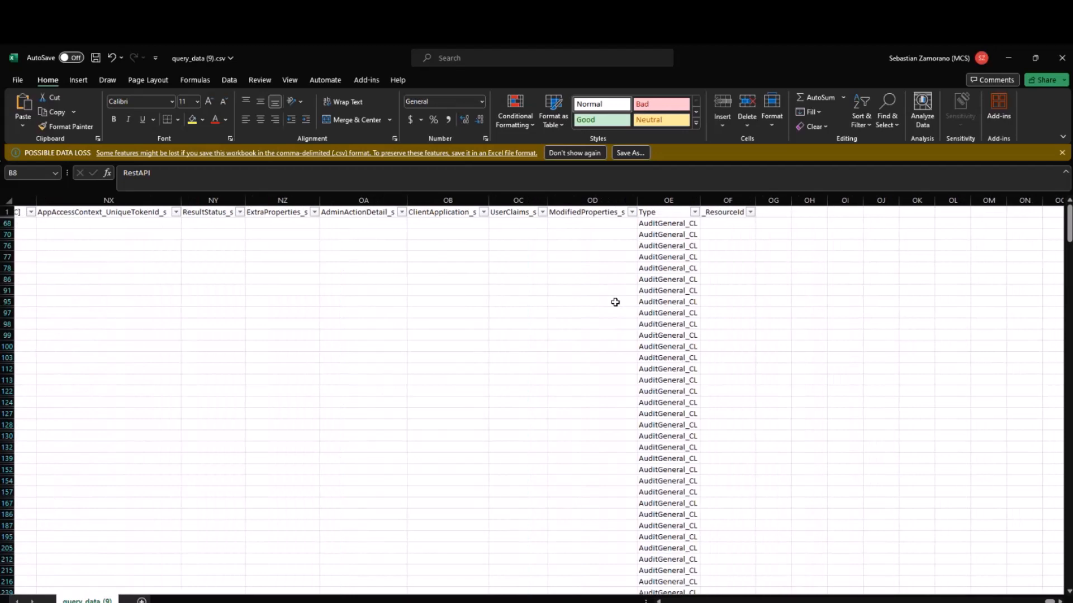
scroll(615, 302, "left", 8)
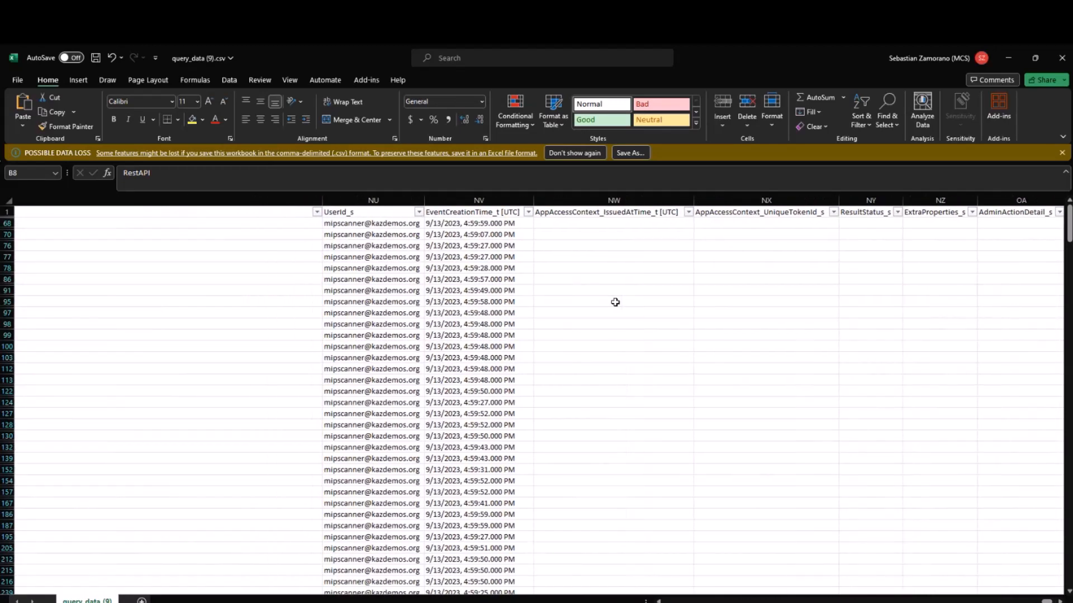
scroll(615, 302, "left", 1)
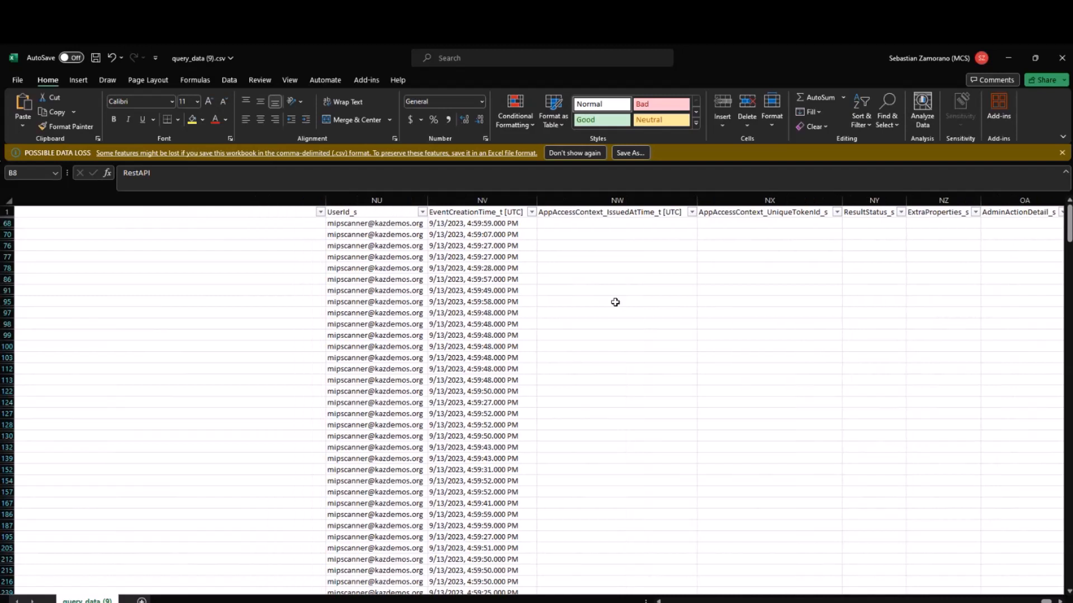
Review the filtered rows back from the event creation time through the ObjectId_s, workload, Operation_s and sensitivity label event columns.
scroll(615, 302, "left", 1)
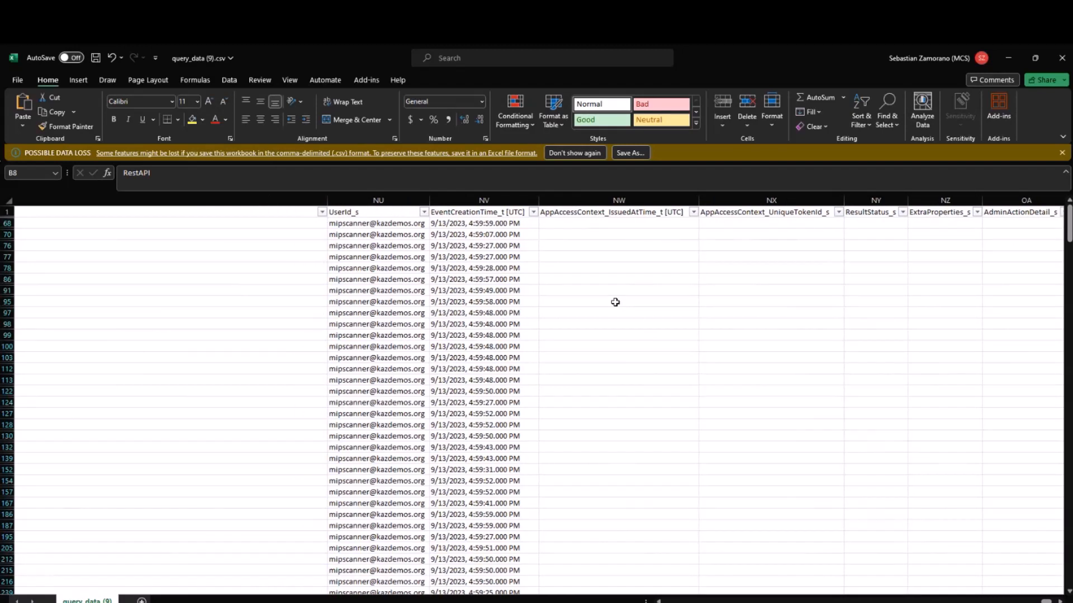
scroll(615, 302, "right", 1)
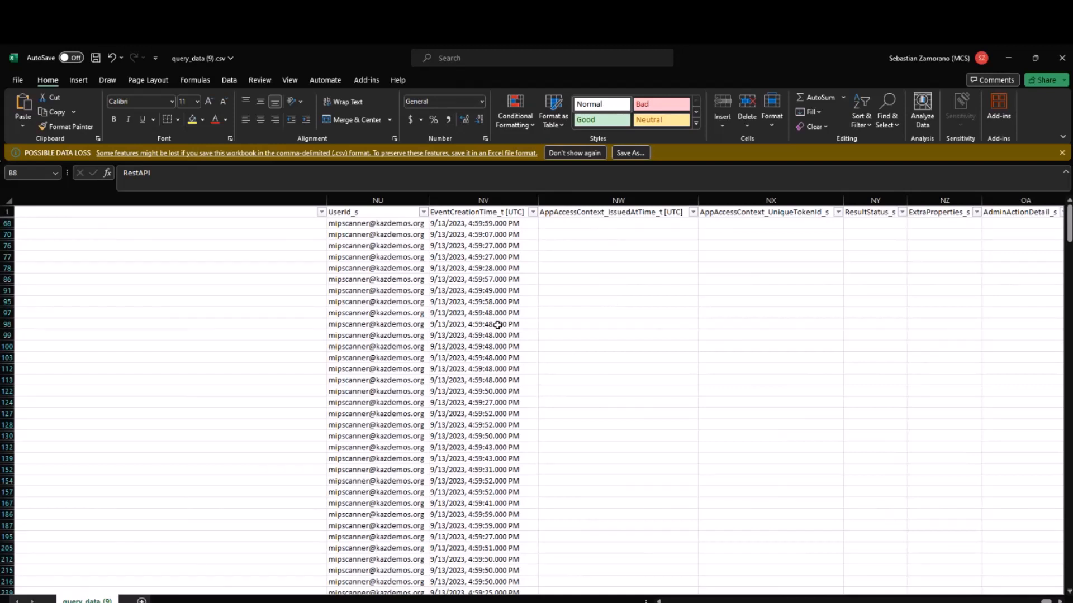
scroll(470, 328, "left", 2)
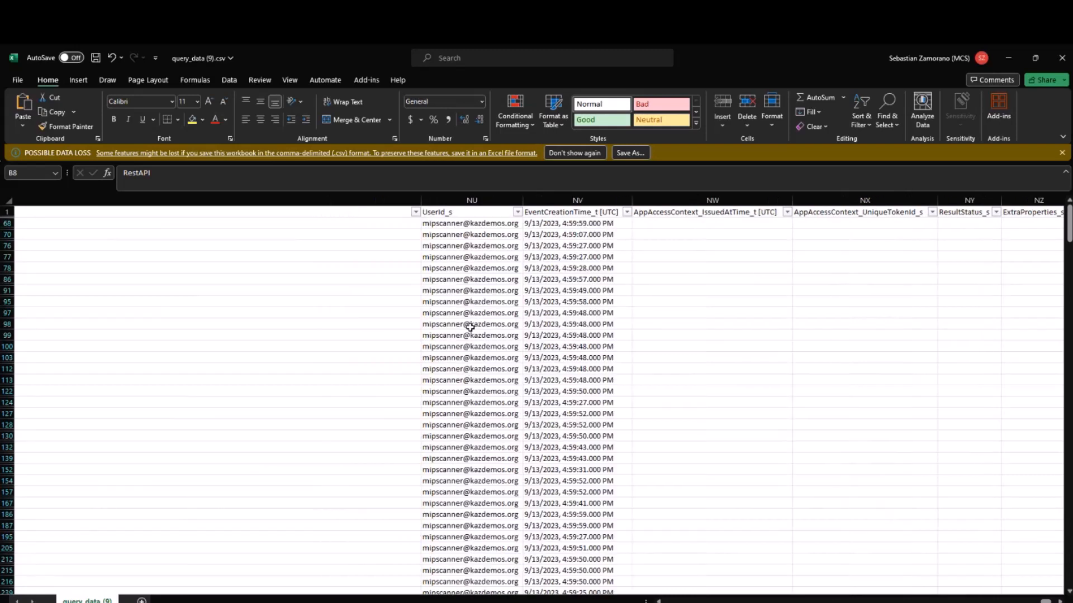
scroll(515, 325, "left", 1)
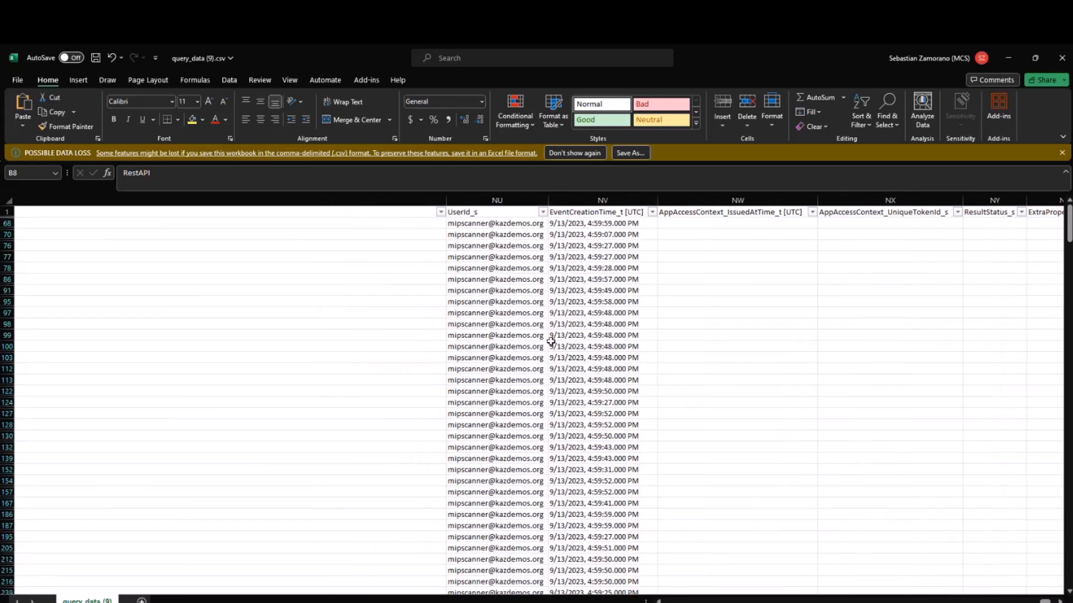
scroll(523, 333, "left", 5)
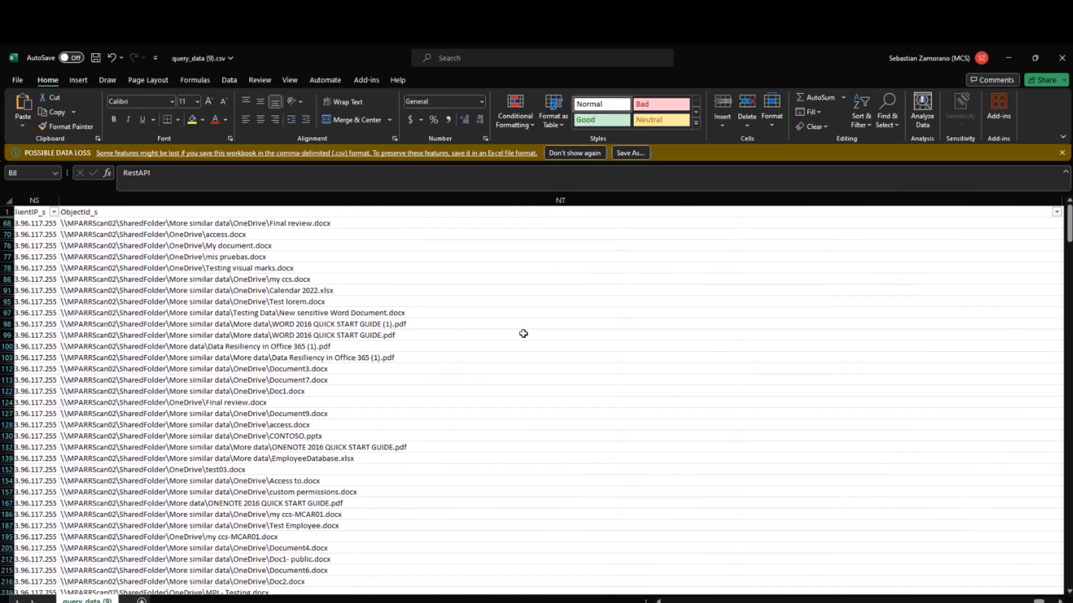
scroll(523, 334, "left", 5)
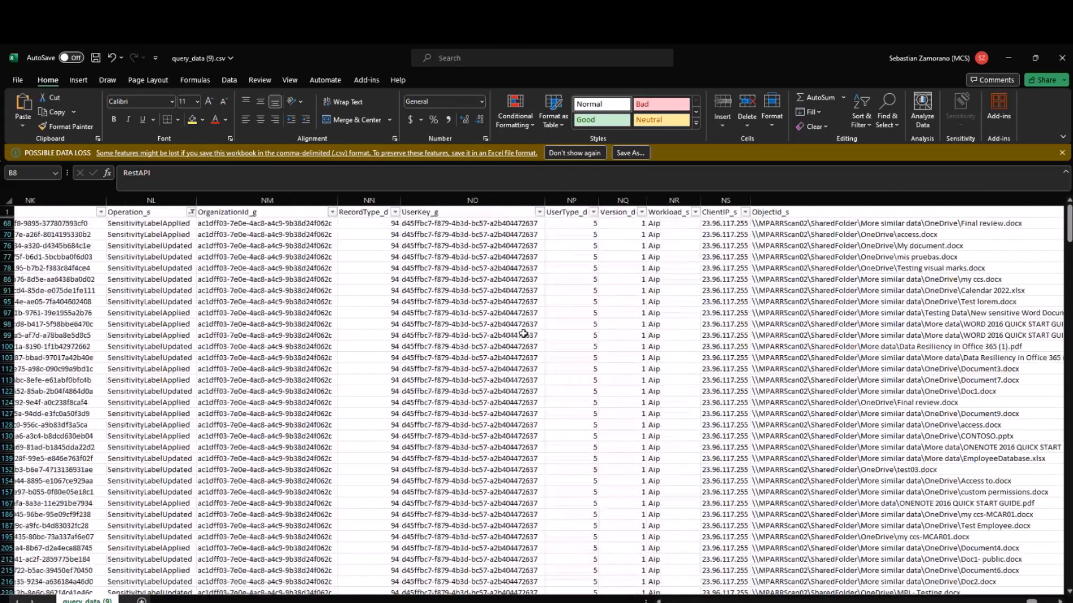
scroll(523, 334, "left", 6)
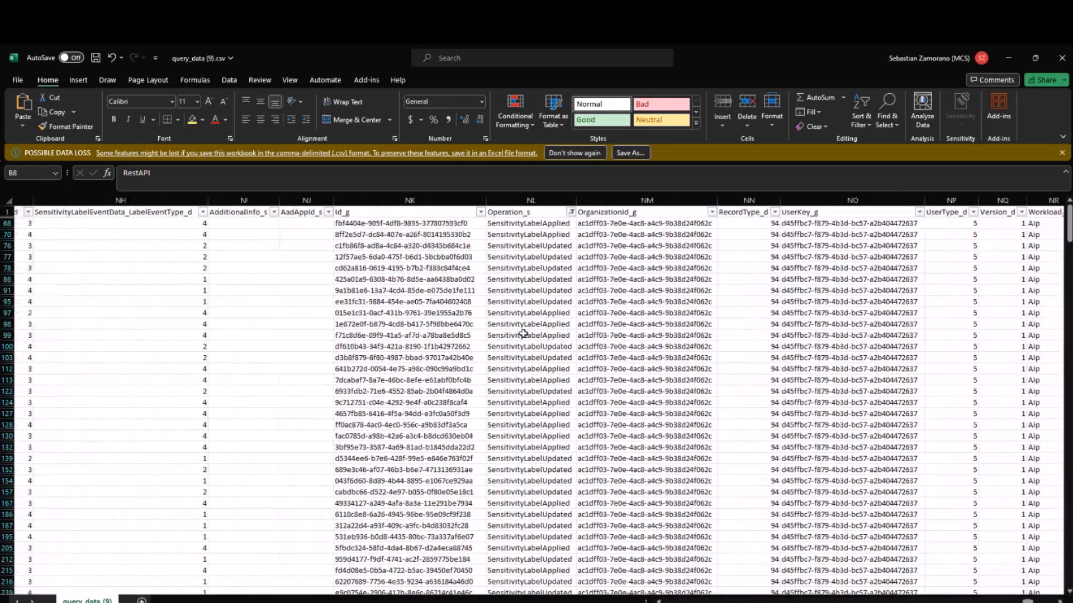
scroll(523, 334, "left", 3)
scroll(523, 333, "left", 10)
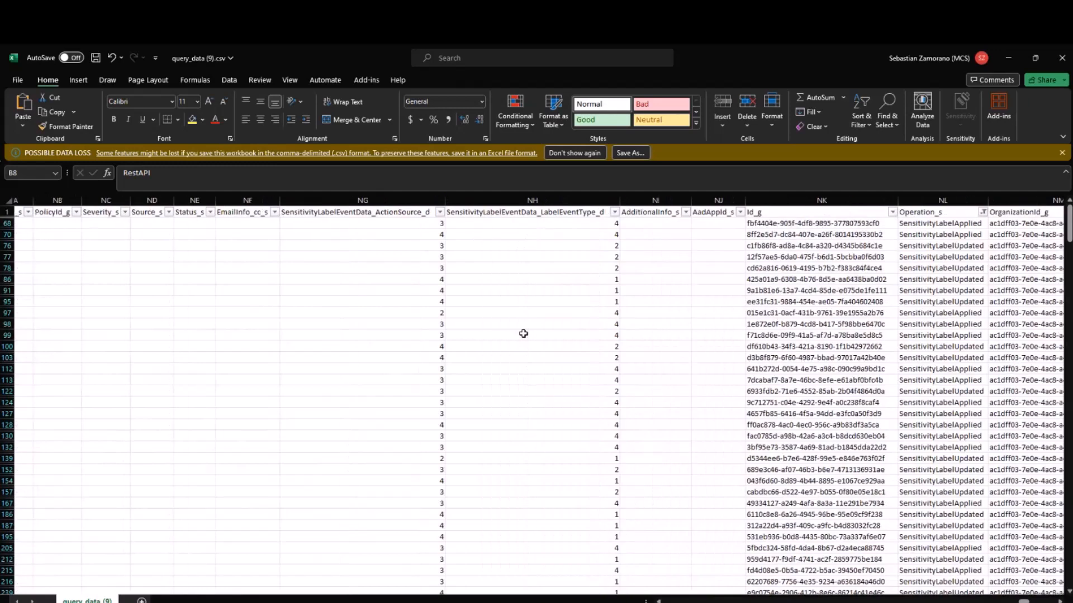
scroll(523, 334, "left", 6)
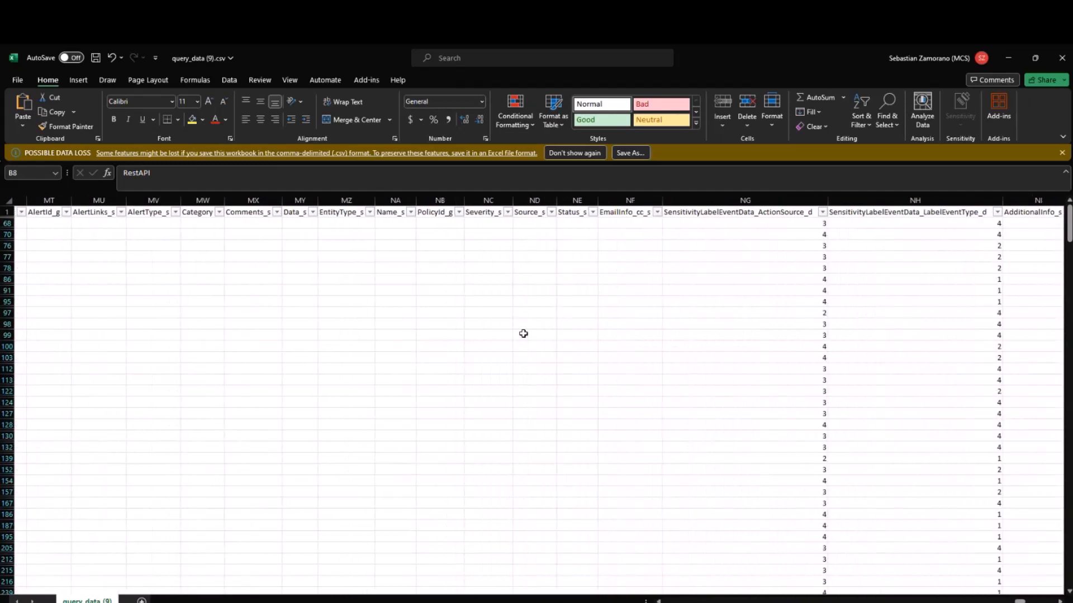
scroll(523, 333, "left", 15)
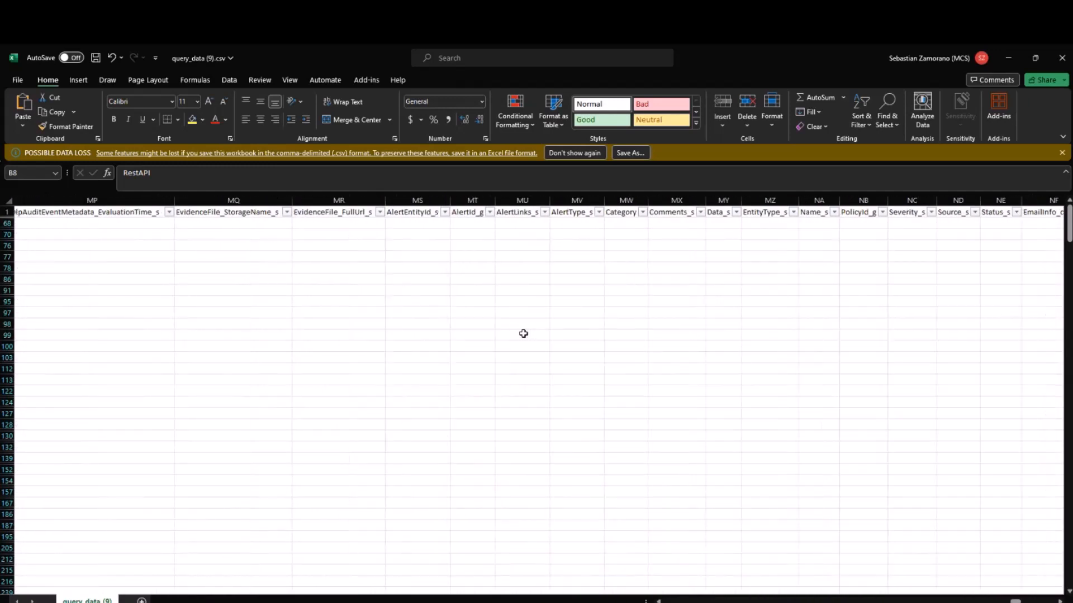
scroll(522, 334, "left", 12)
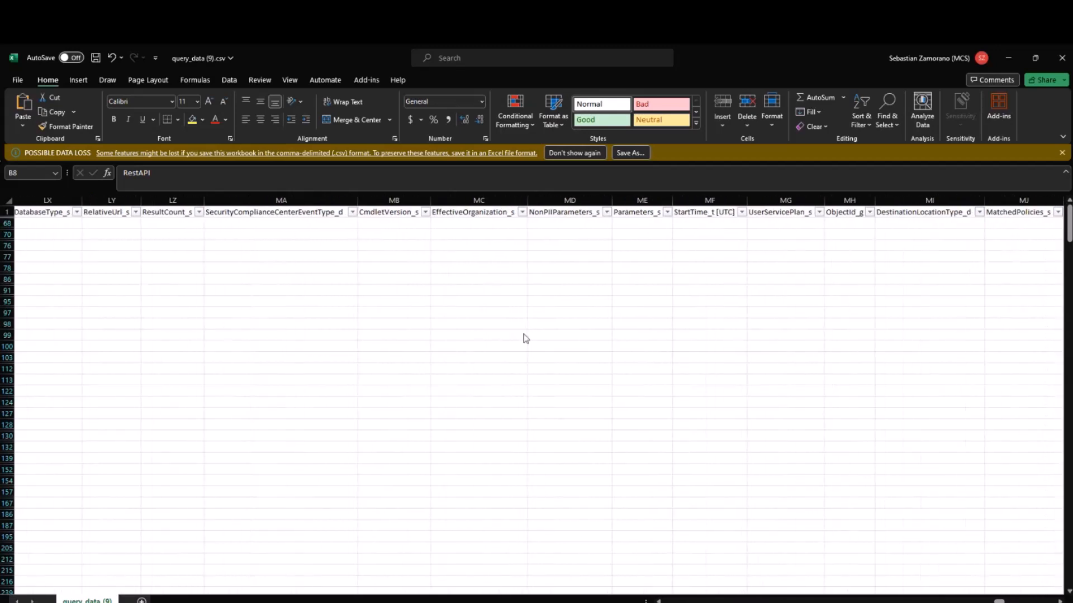
key("alt+Tab")
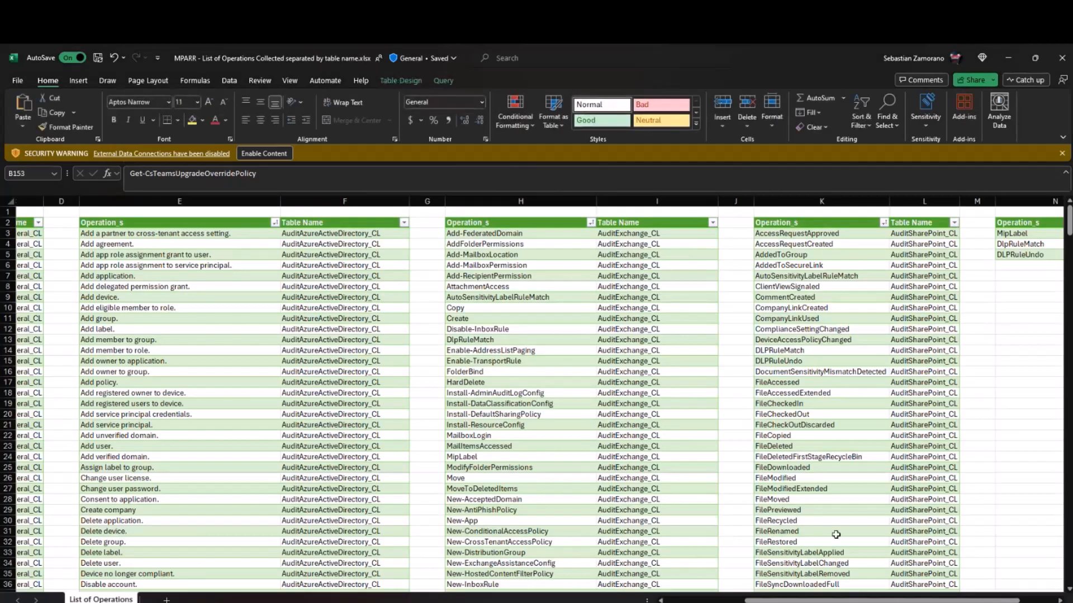
key("alt+Tab")
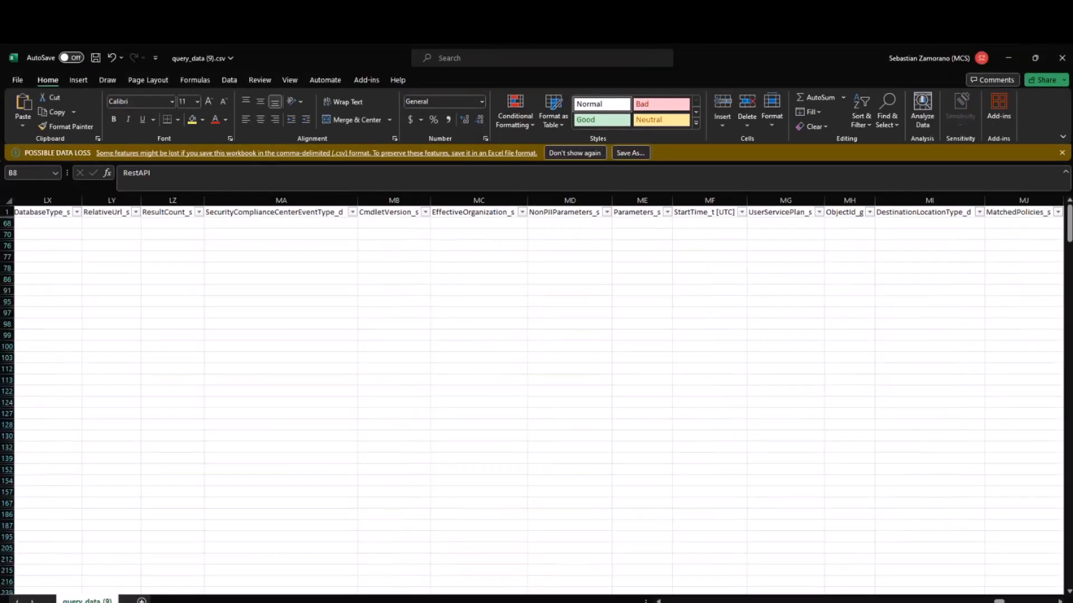
left_click(751, 445)
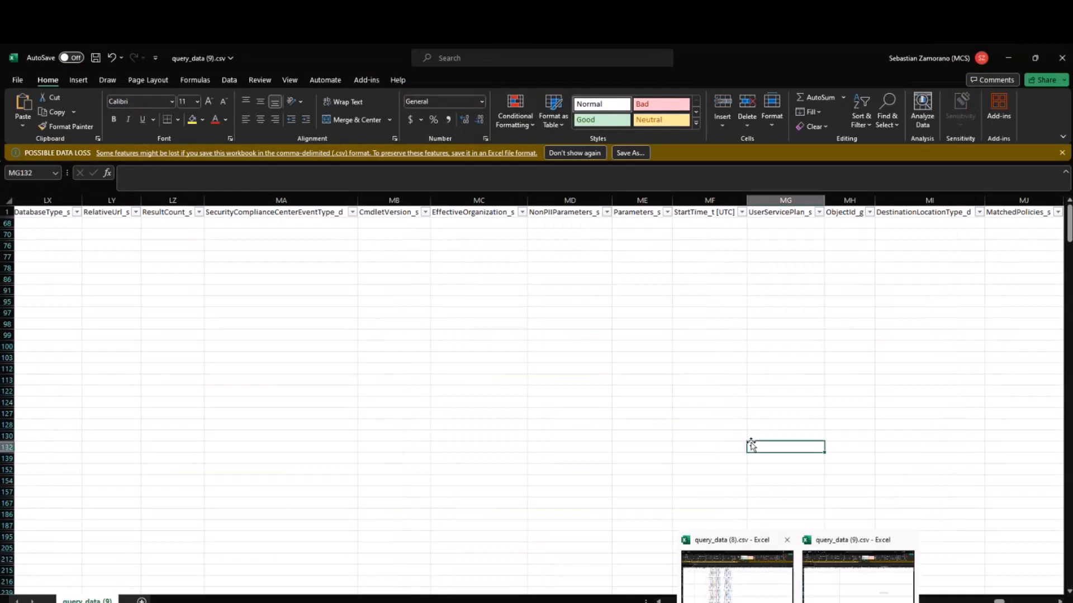
Examine the sensitivity label ID, product version, device name, platform, process name and application name columns of the filtered rows.
scroll(752, 445, "left", 5)
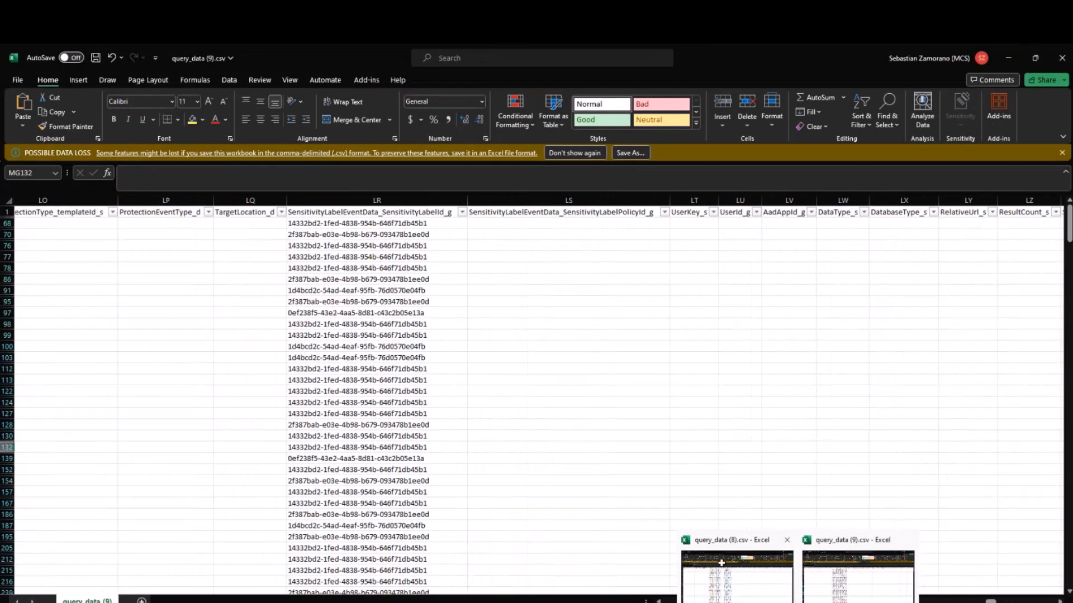
scroll(654, 405, "left", 1)
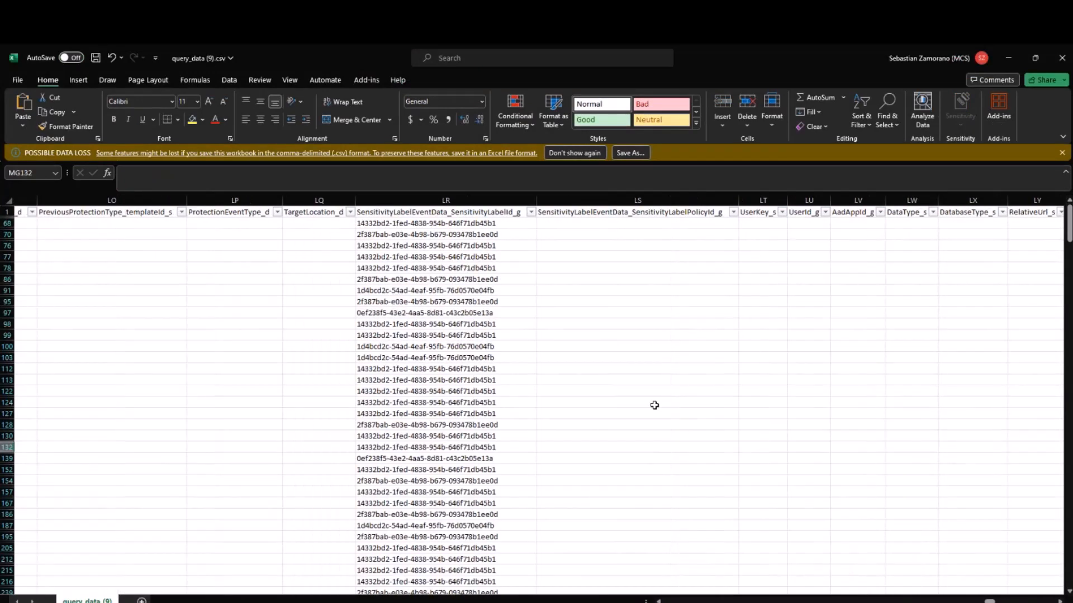
scroll(654, 404, "left", 8)
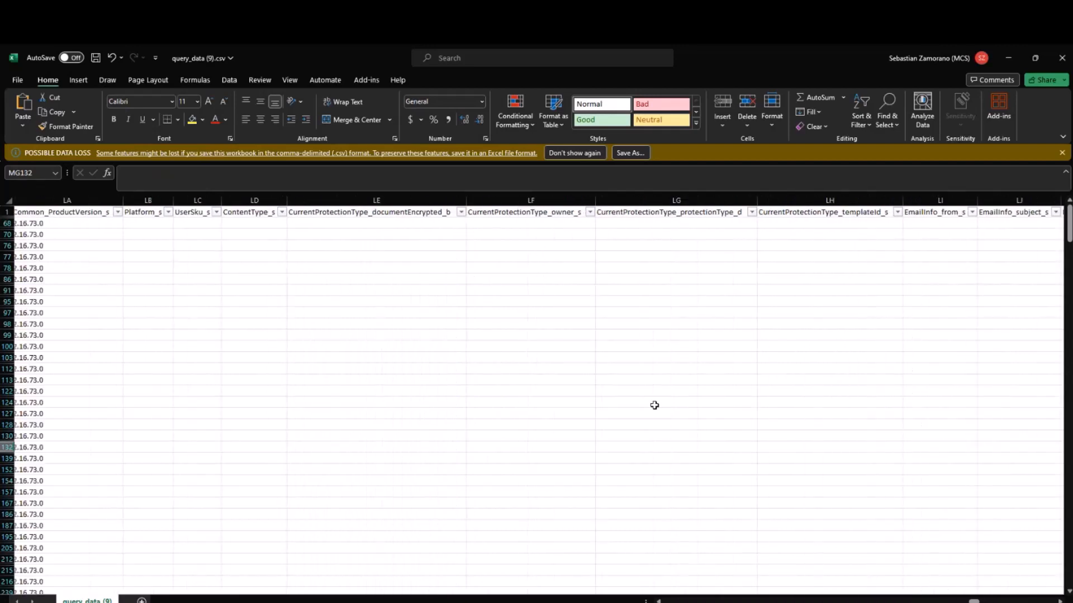
scroll(654, 405, "left", 4)
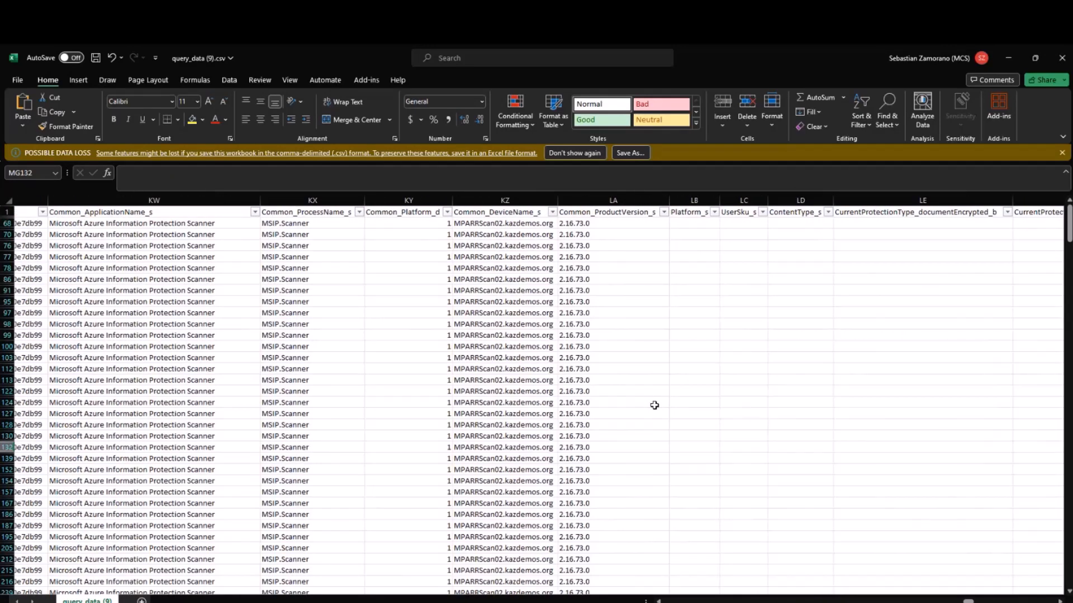
scroll(654, 405, "left", 1)
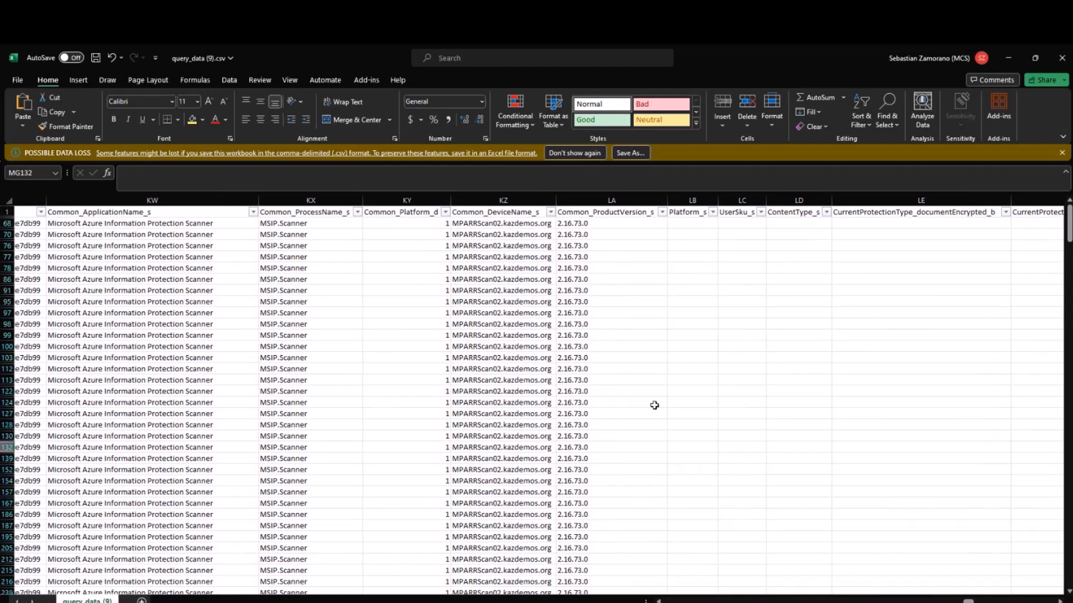
scroll(654, 405, "left", 1)
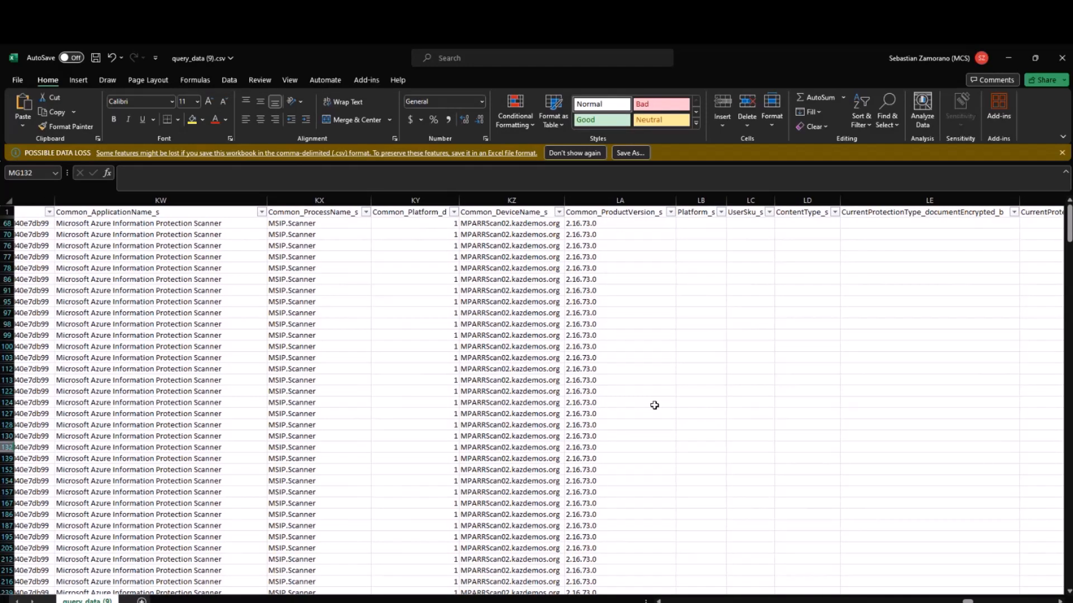
scroll(654, 405, "left", 2)
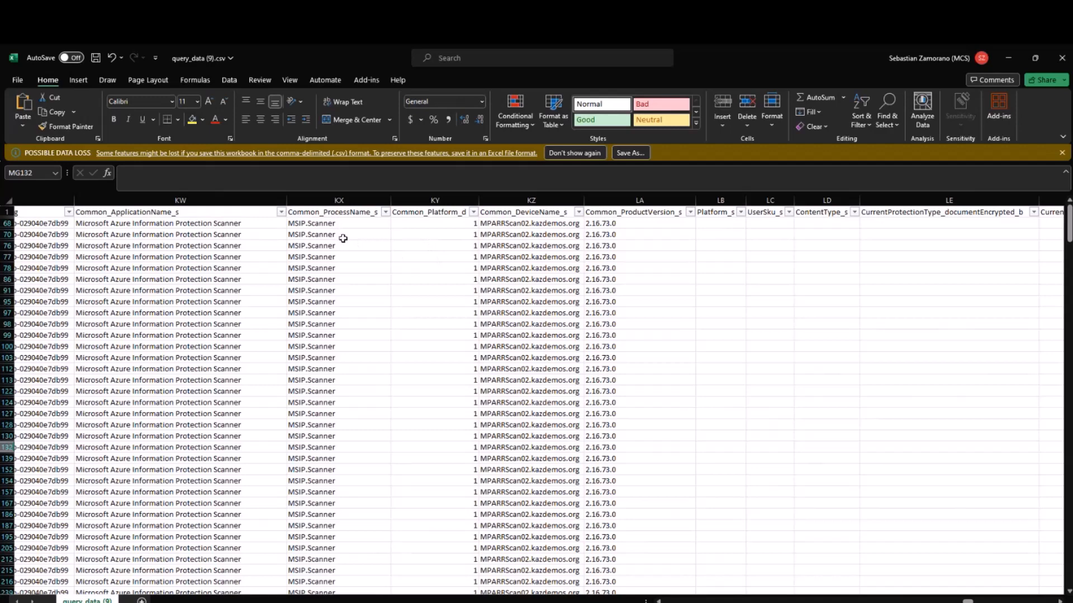
Check which values the Common_Platform_d, Common_DeviceName_s and Common_ProcessName_s column filters offer, without changing them.
left_click(474, 213)
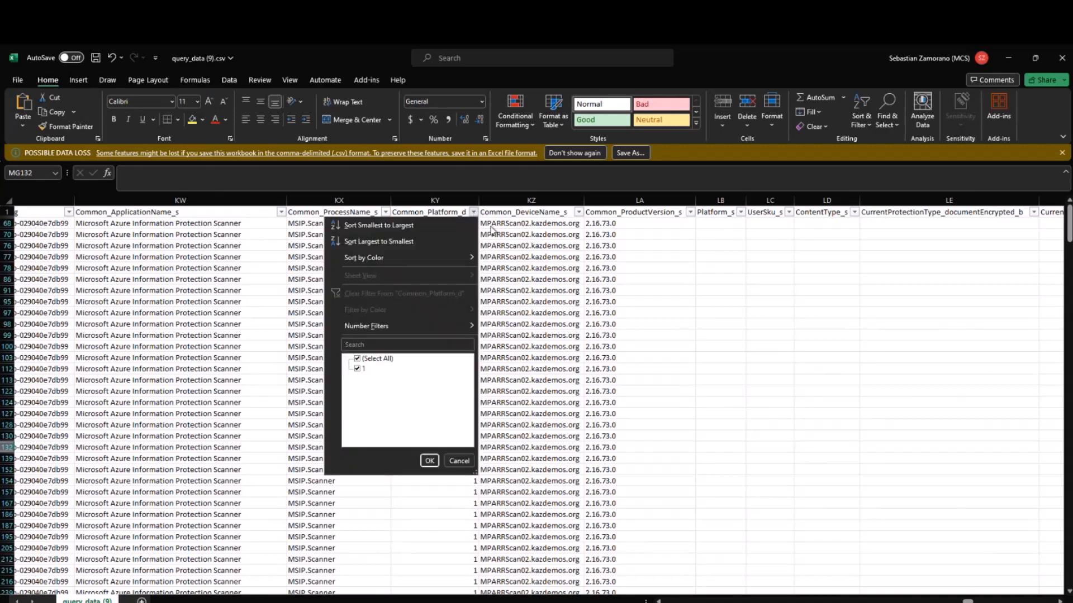
key("Escape")
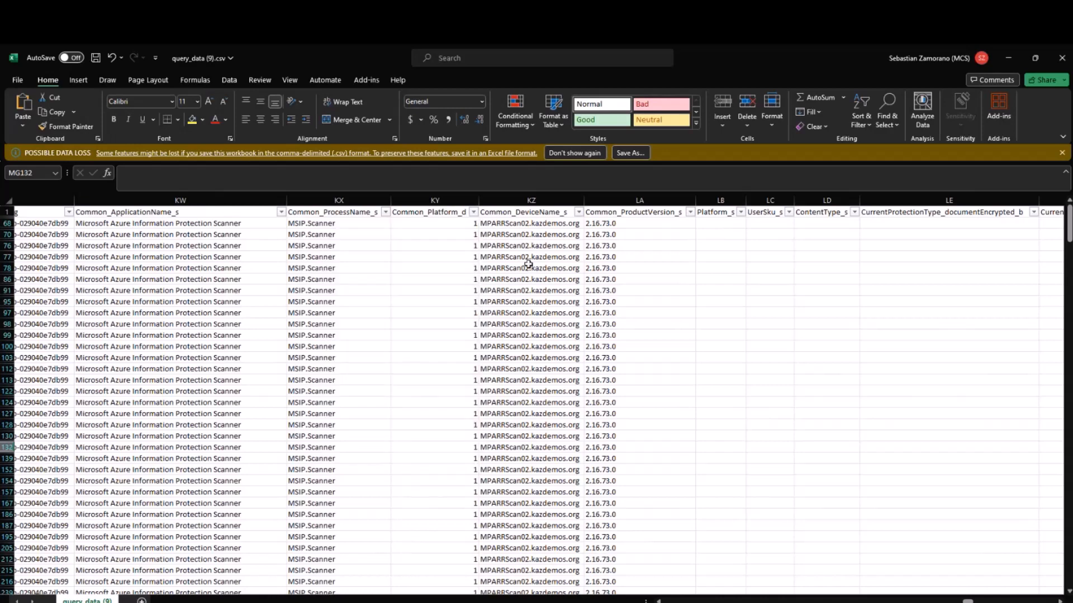
left_click(581, 214)
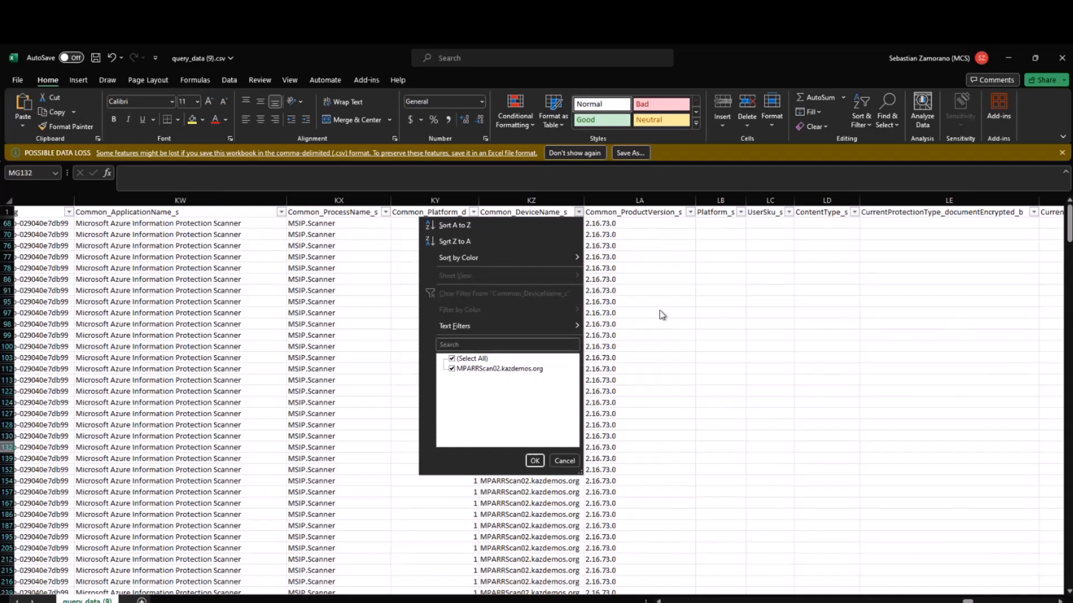
key("Escape")
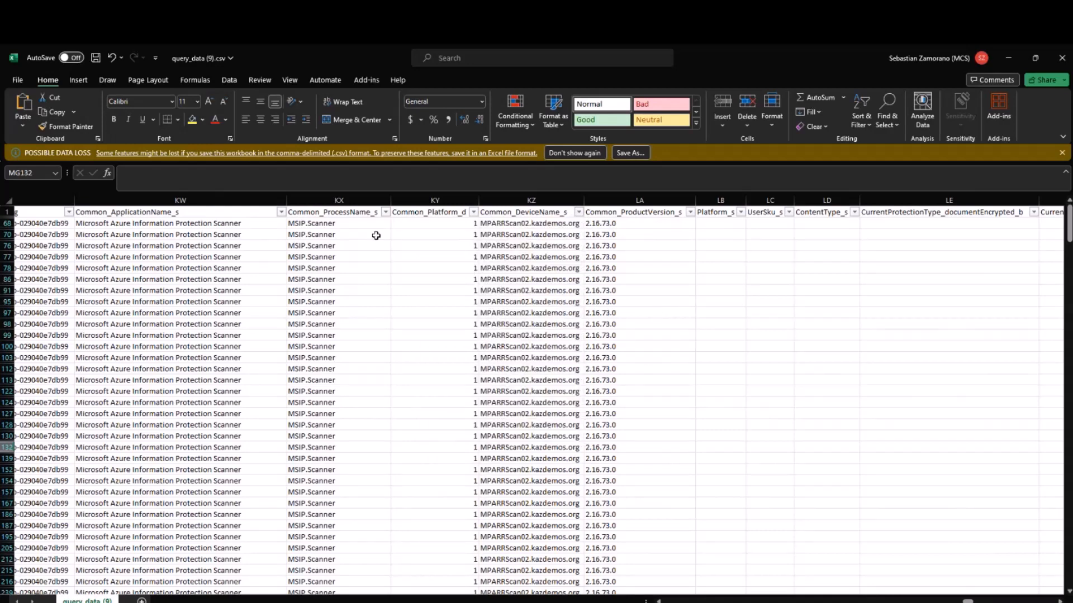
left_click(386, 213)
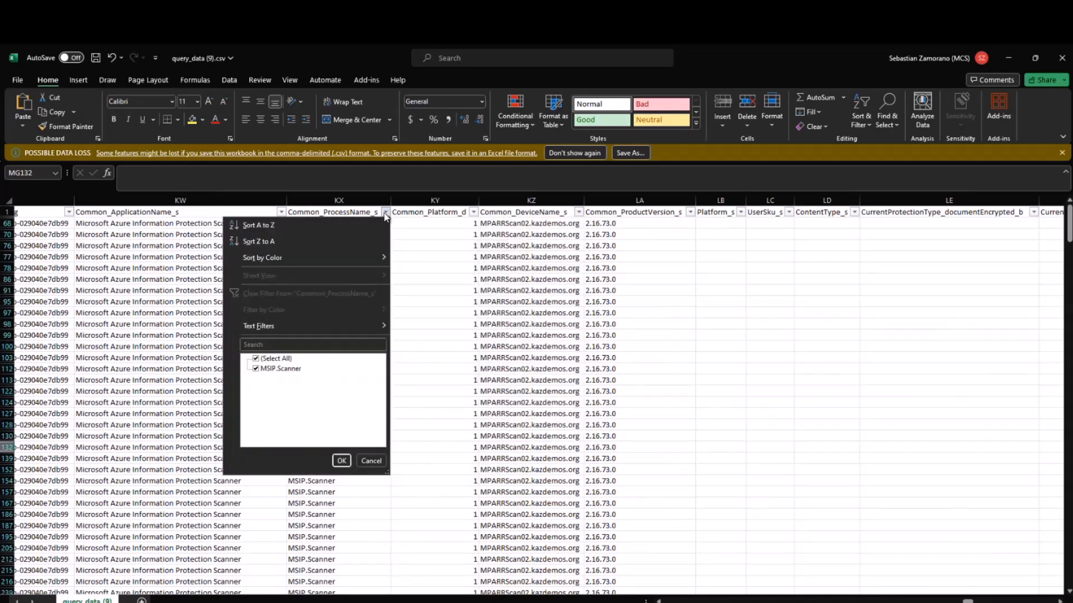
key("Escape")
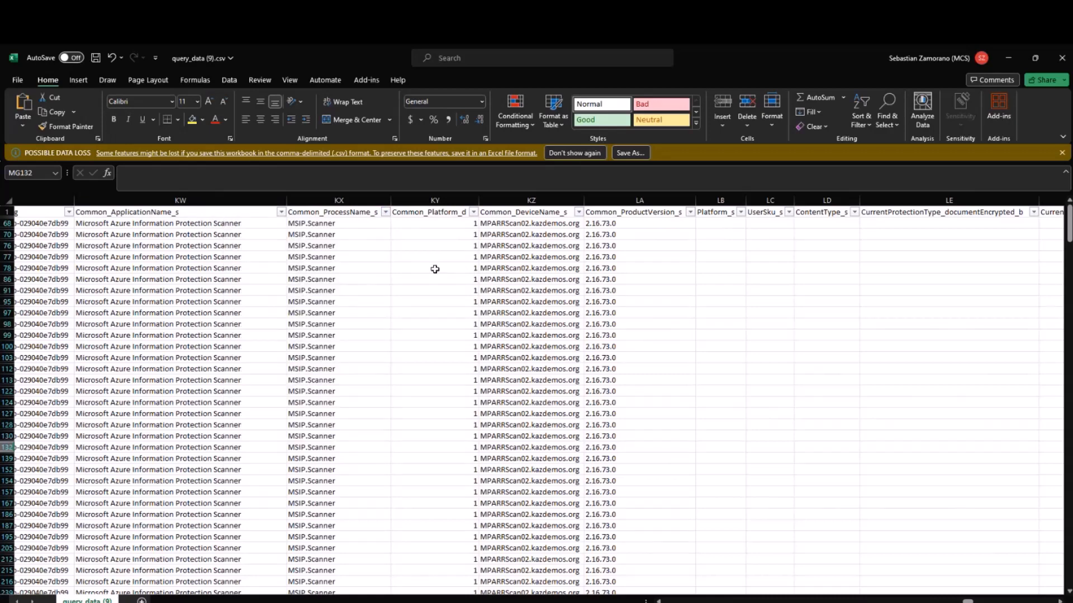
left_click(384, 281)
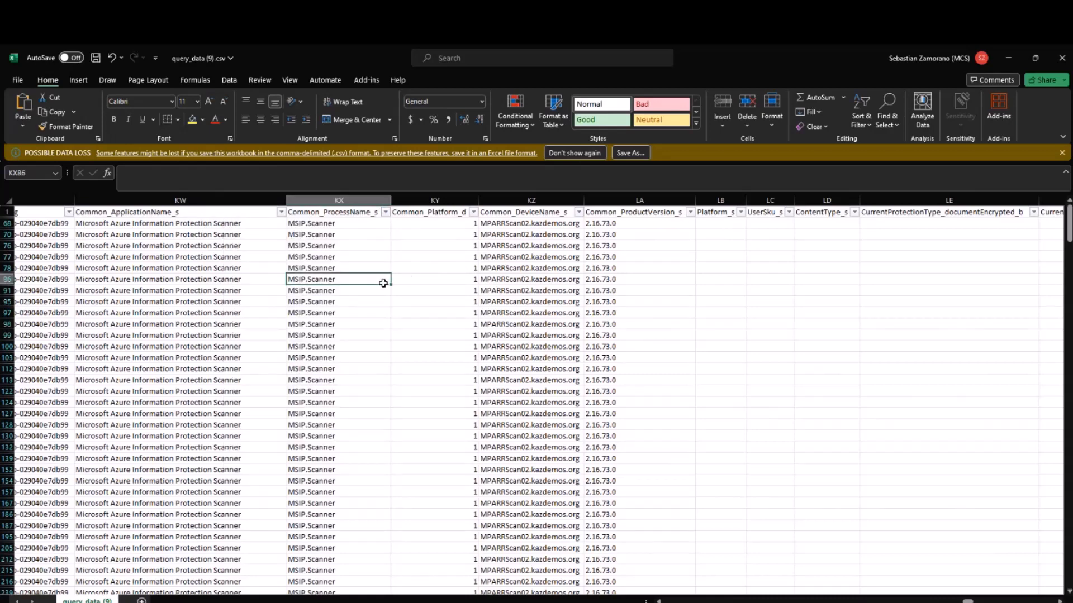
Inspect the application ID, scope, DLP metadata and policy match columns back to SensitiveInfoTypeData_s for the filtered rows.
scroll(384, 287, "left", 1)
scroll(384, 286, "left", 3)
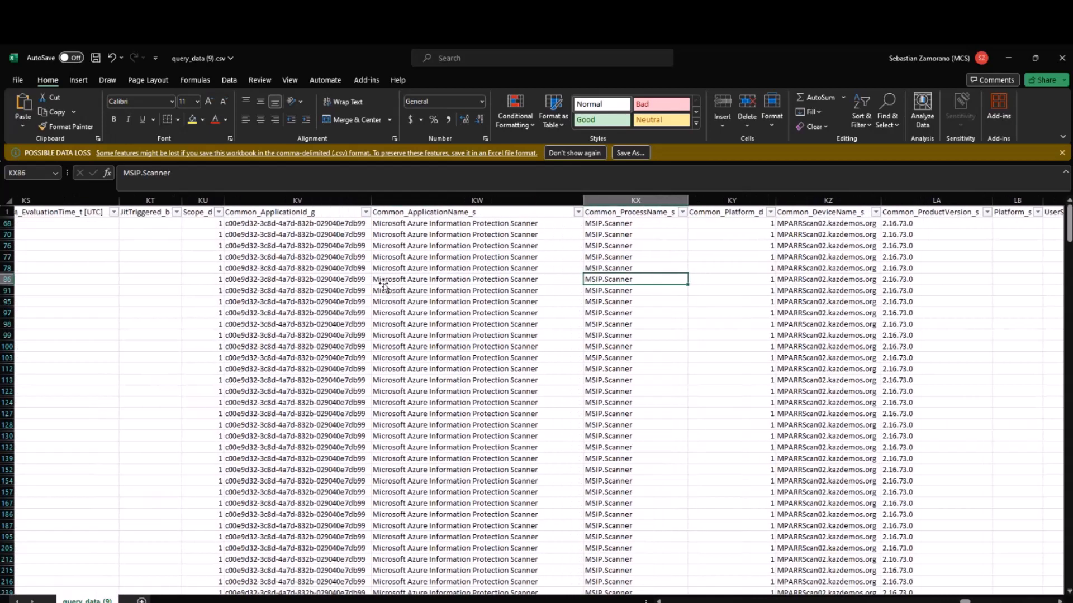
scroll(383, 284, "left", 1)
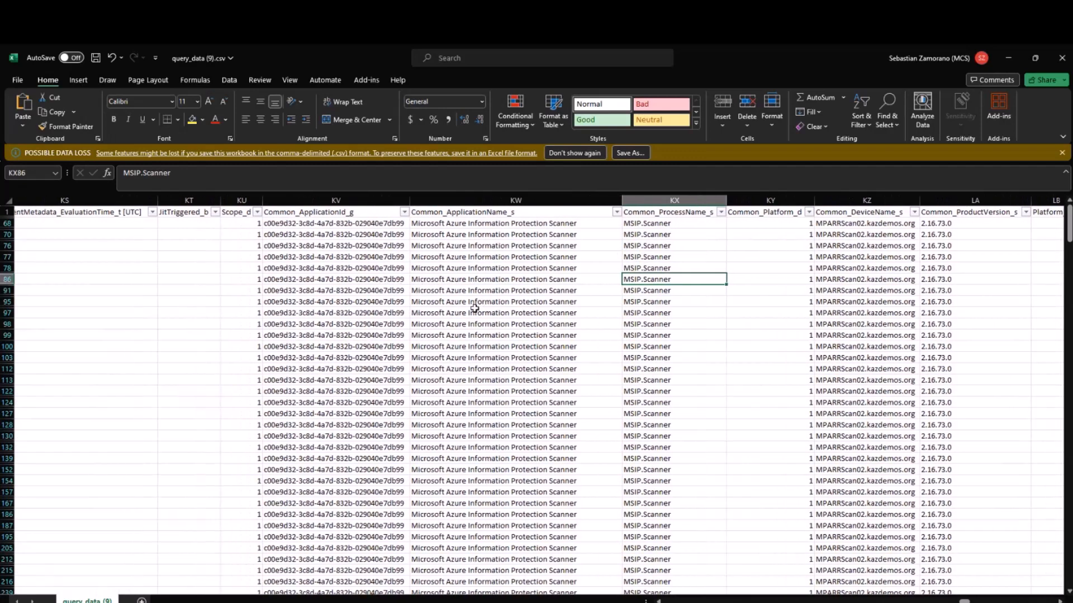
scroll(474, 308, "left", 4)
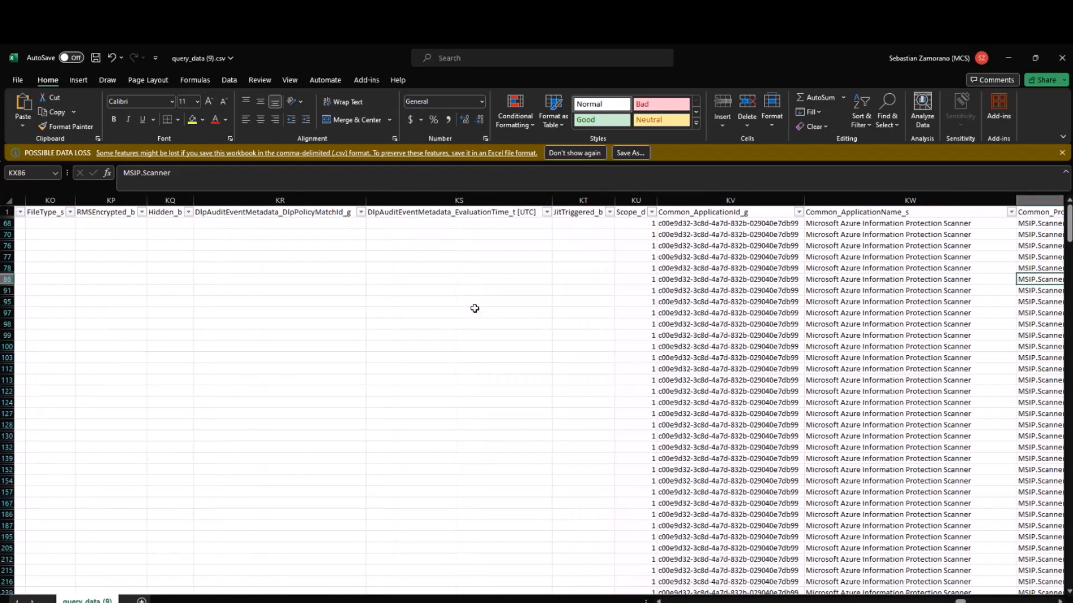
scroll(474, 309, "left", 10)
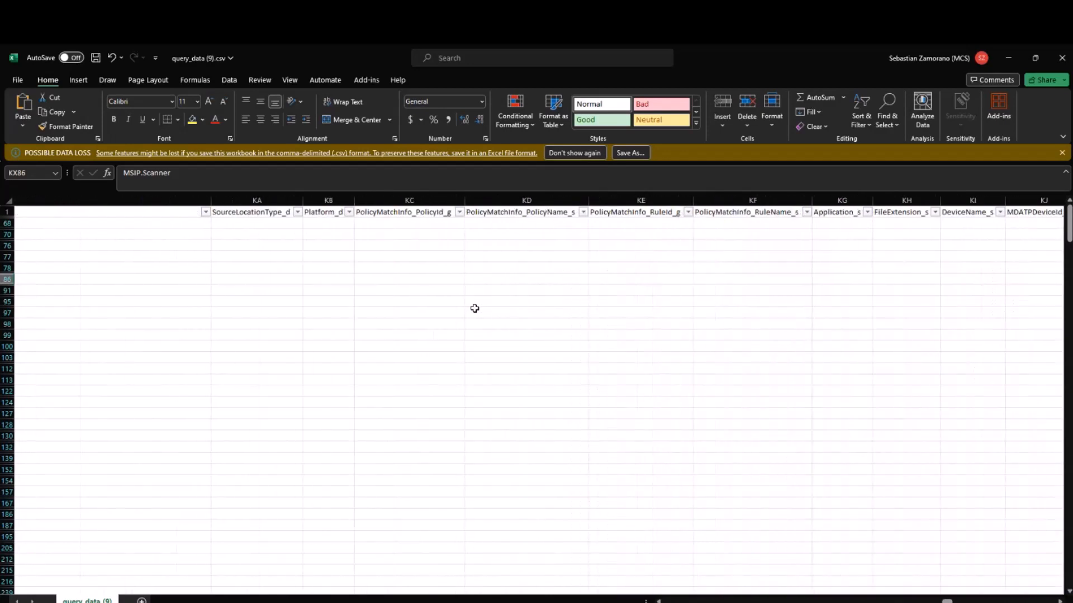
scroll(474, 308, "left", 8)
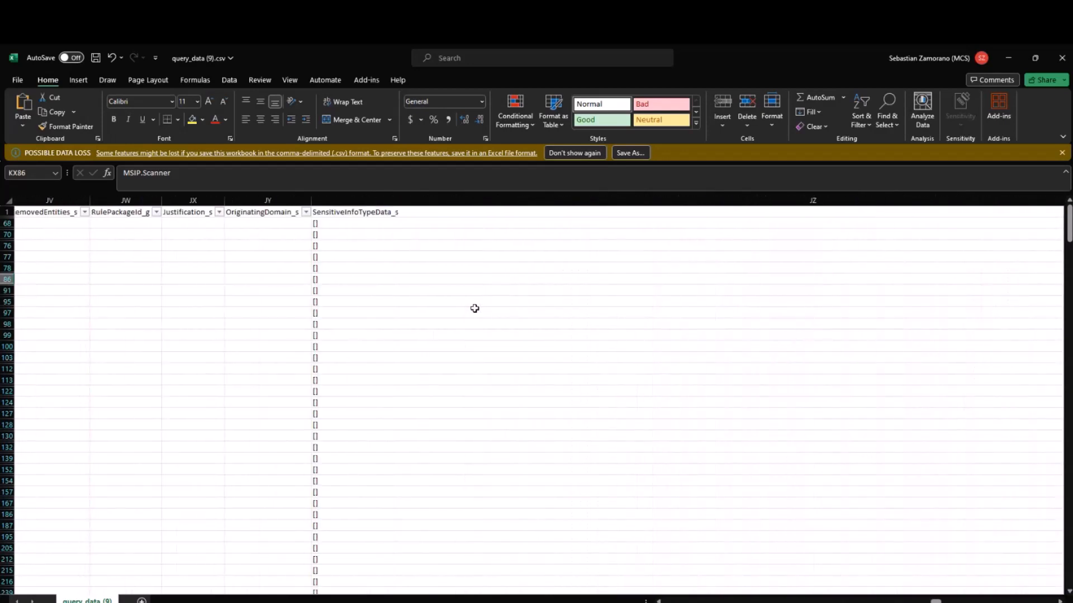
scroll(558, 287, "right", 3)
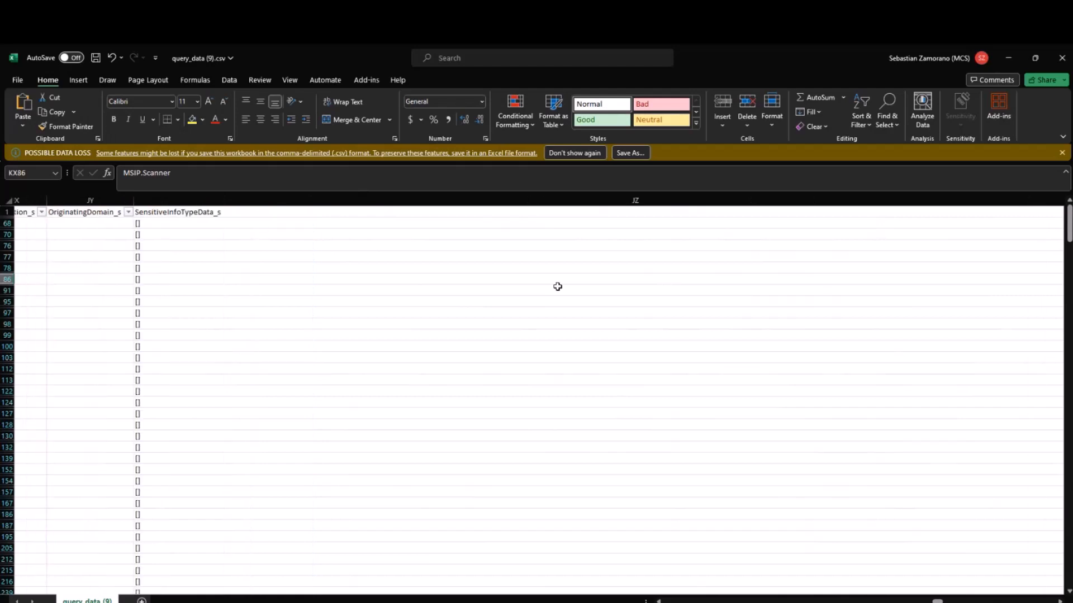
scroll(557, 287, "left", 1)
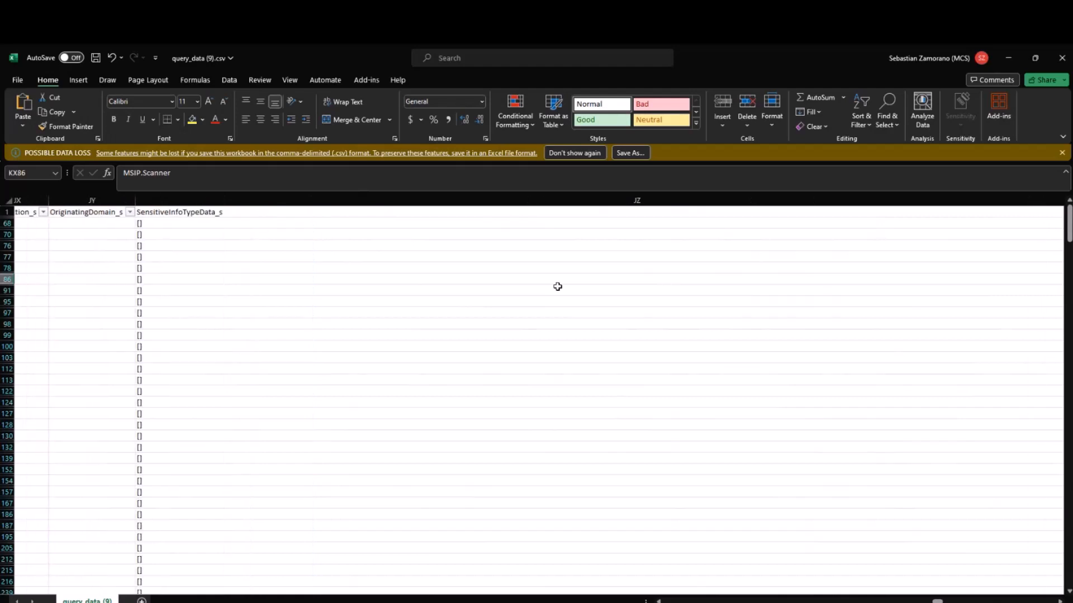
Check which values the SensitiveInfoTypeData_s column filter offers for the label event rows, without changing it.
scroll(557, 287, "right", 3)
scroll(557, 286, "left", 4)
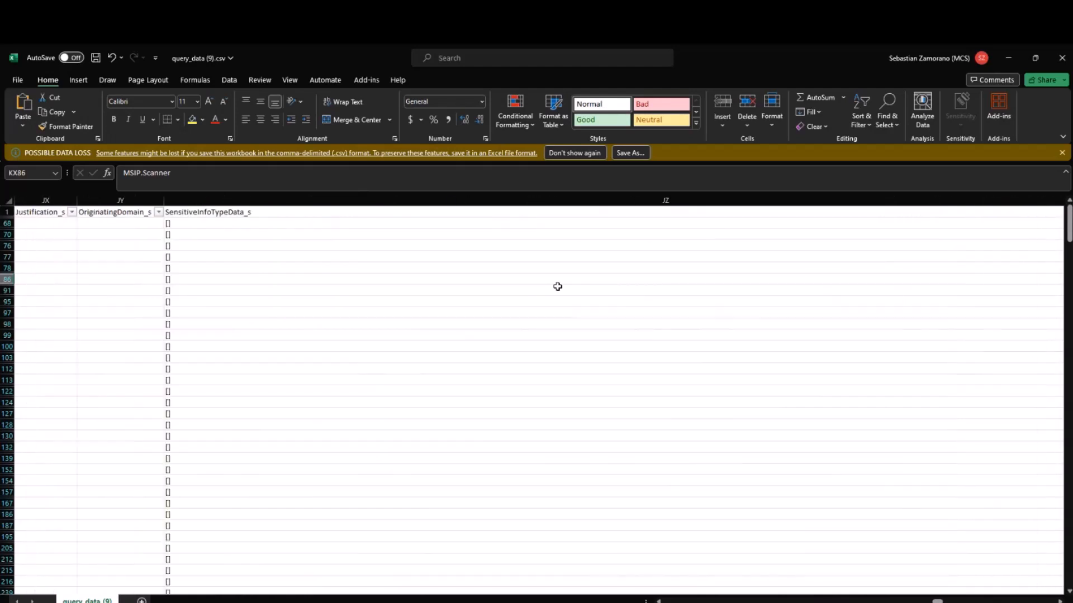
scroll(558, 287, "right", 2)
scroll(558, 287, "left", 5)
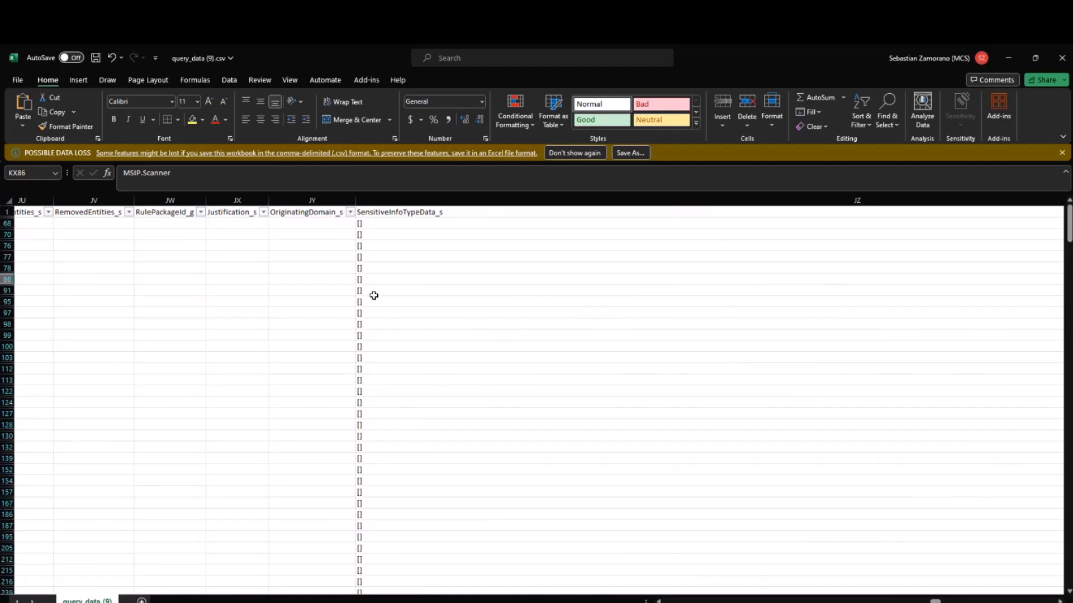
scroll(374, 296, "right", 5)
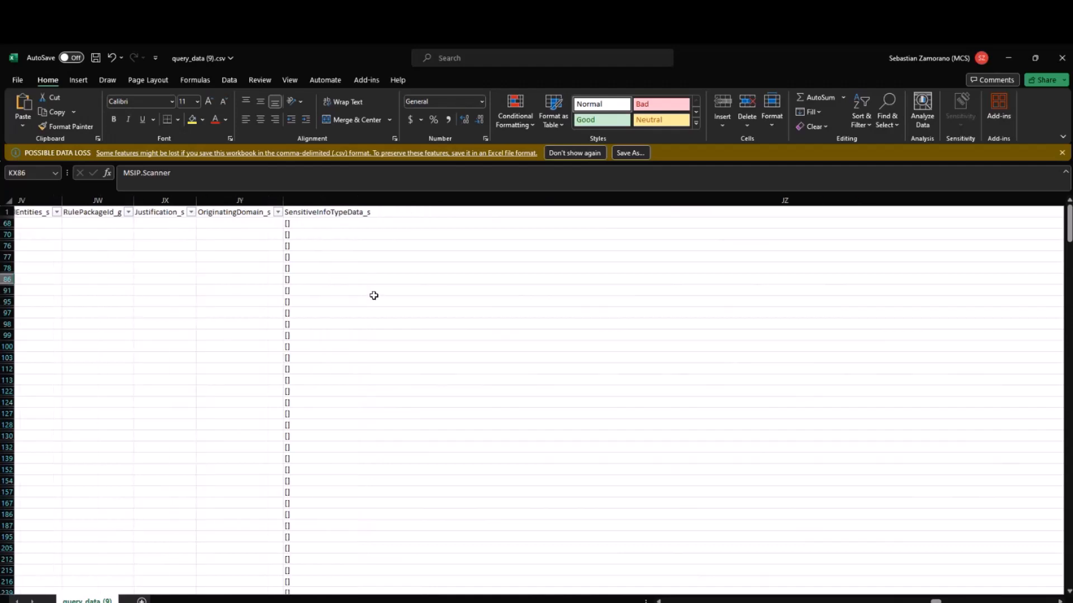
scroll(373, 295, "right", 1)
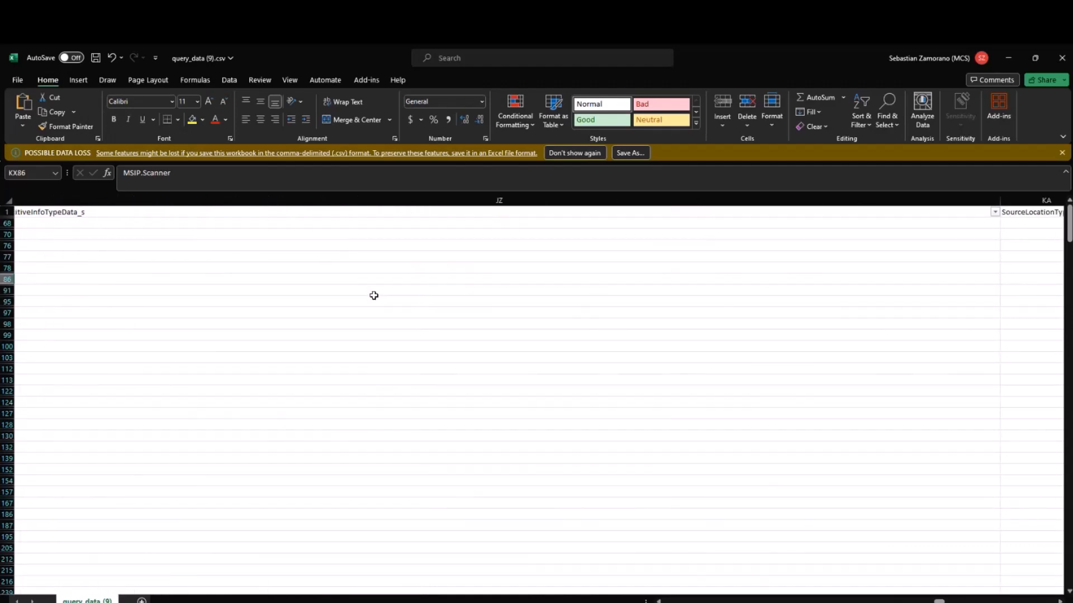
left_click(993, 214)
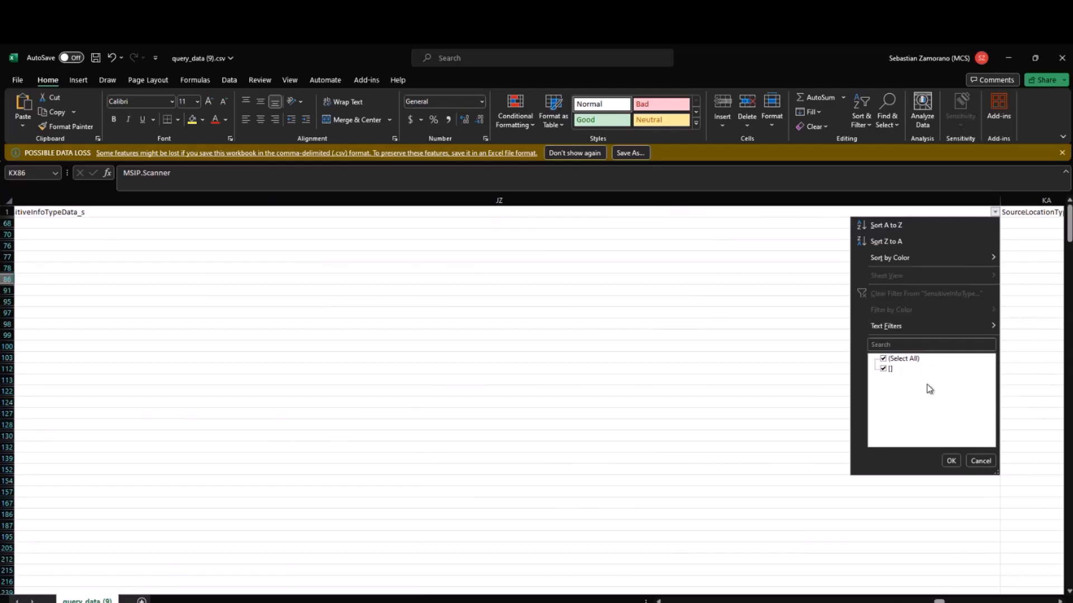
left_click(981, 460)
Add the HeartBeat and Discover operations to the Operation_s column filter.
scroll(984, 394, "right", 3)
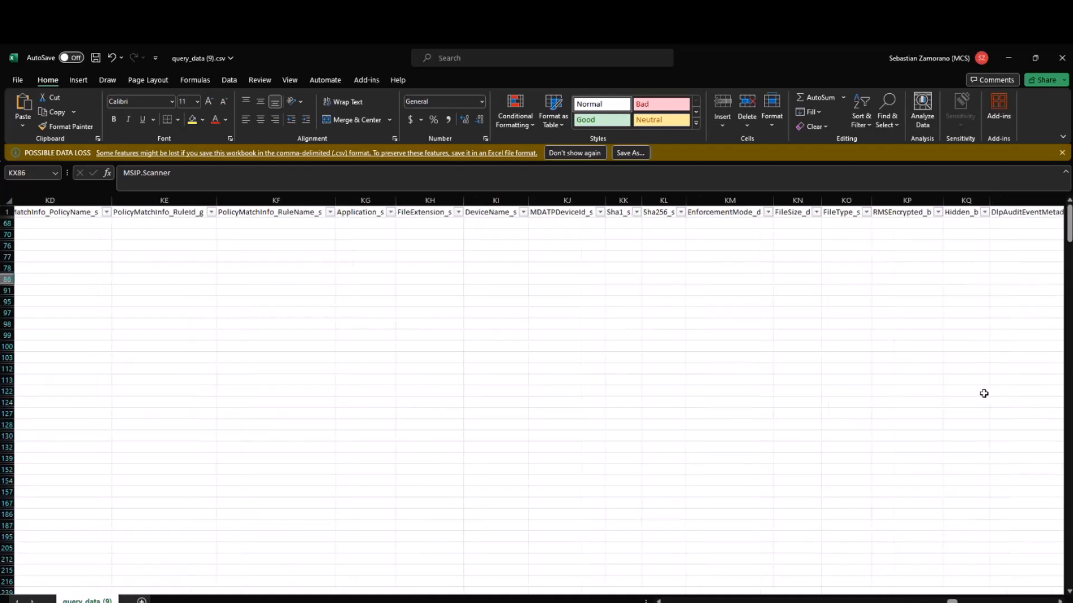
scroll(984, 393, "right", 10)
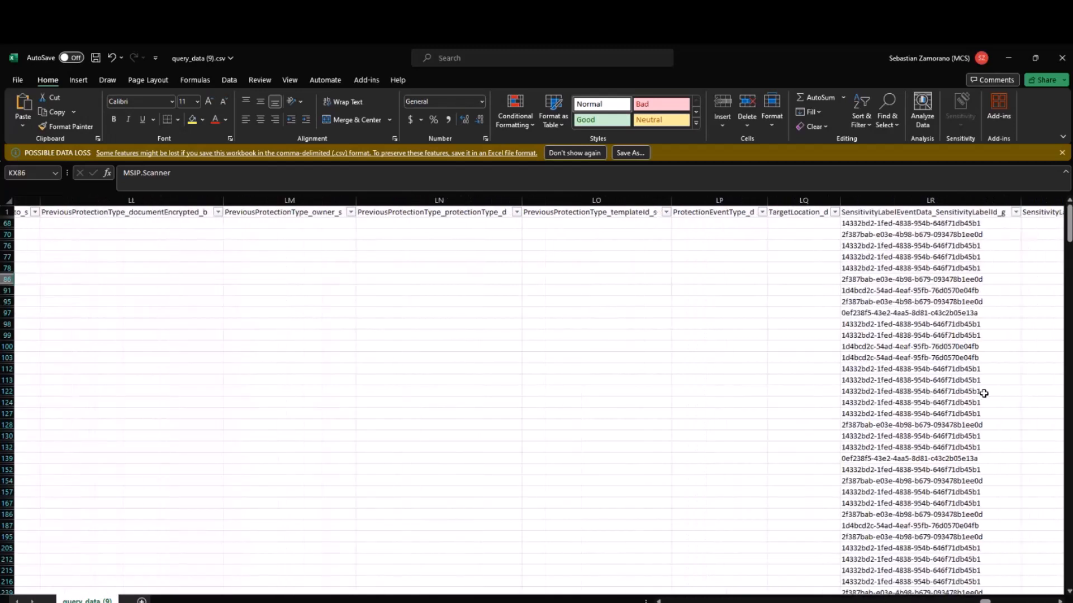
scroll(984, 393, "right", 5)
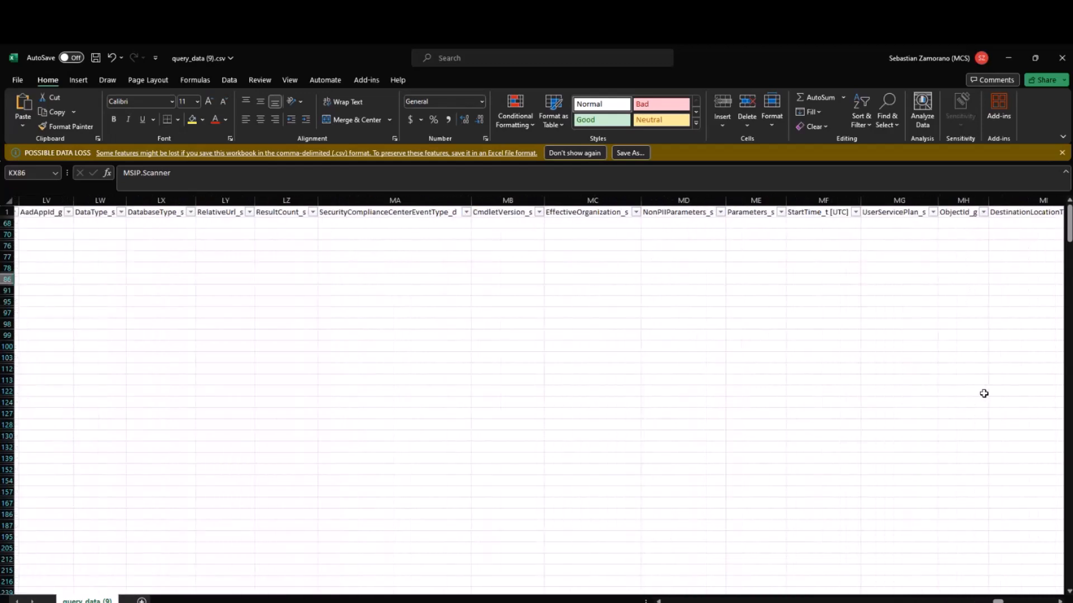
scroll(984, 393, "right", 6)
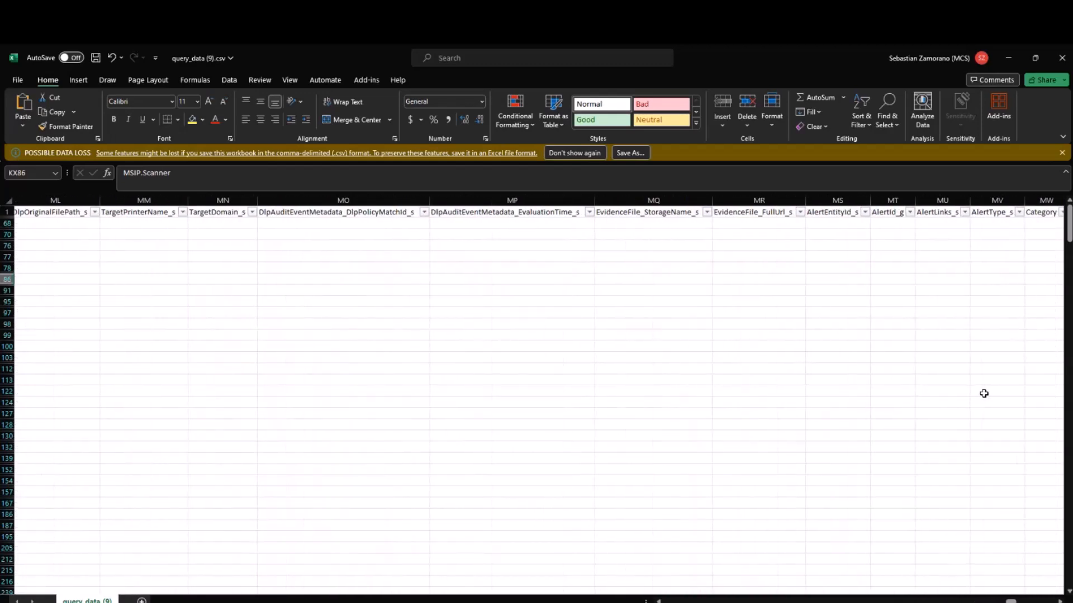
scroll(984, 393, "right", 8)
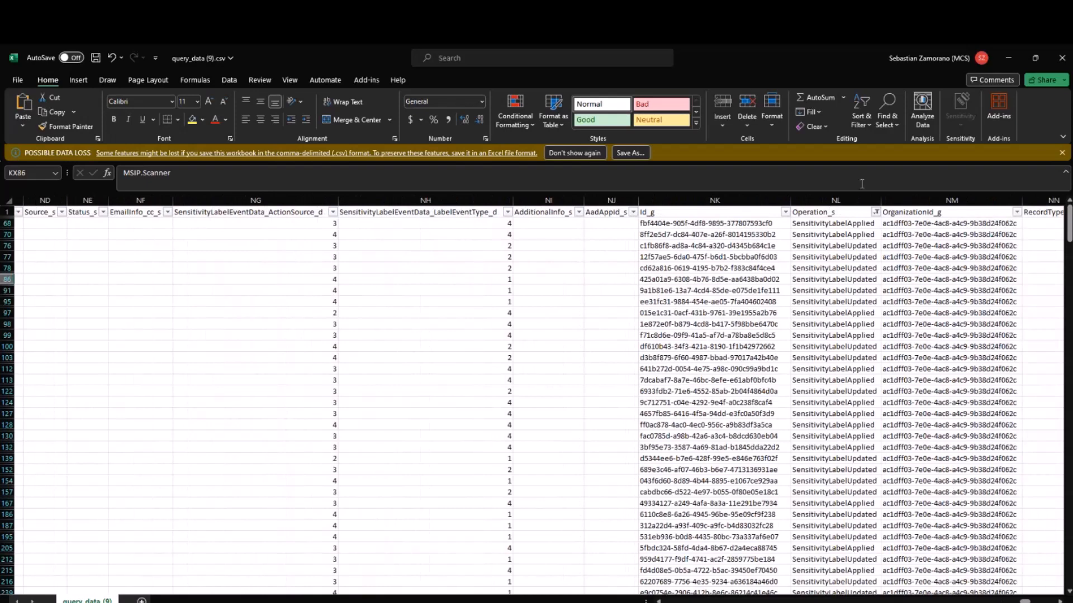
left_click(876, 212)
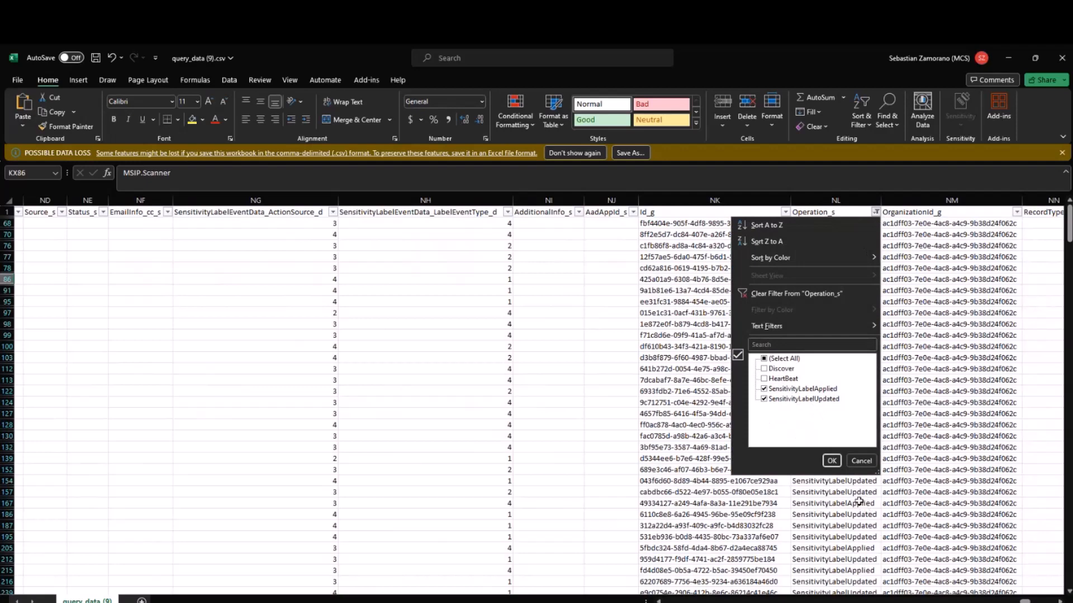
key("Escape")
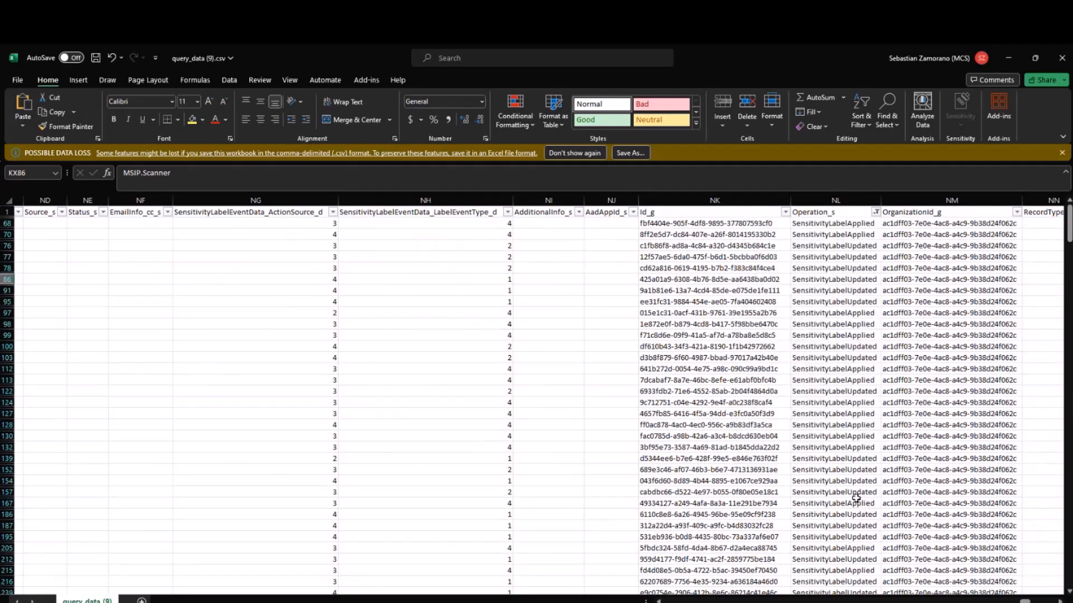
left_click(876, 213)
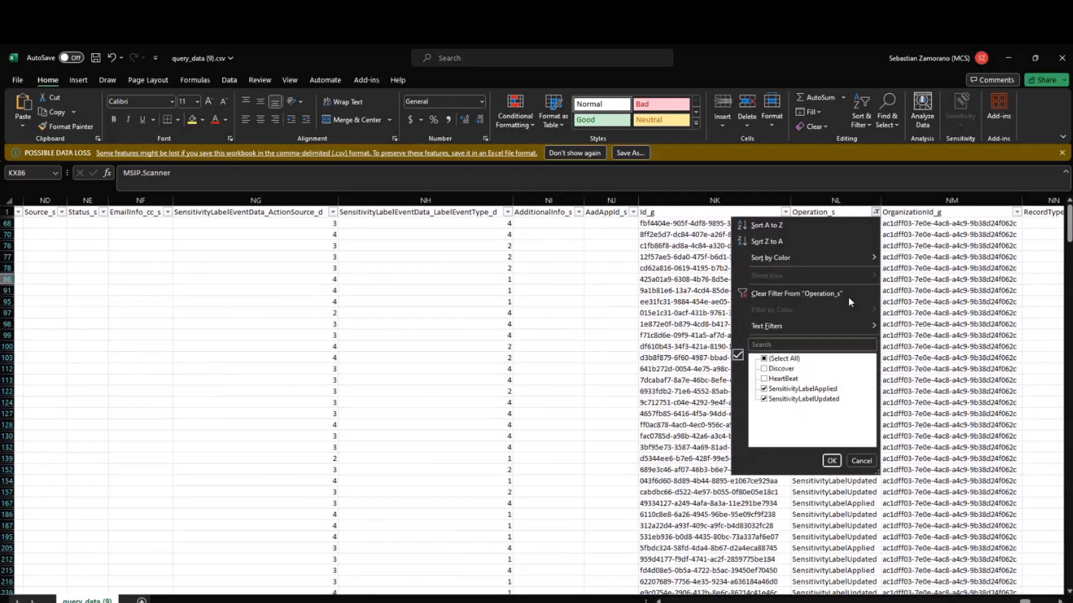
left_click(764, 378)
left_click(764, 368)
left_click(832, 460)
Look through the values in the SensitiveInfoTypeData_s filter and exclude the empty [] entries from the rows.
scroll(834, 458, "left", 5)
scroll(834, 458, "left", 10)
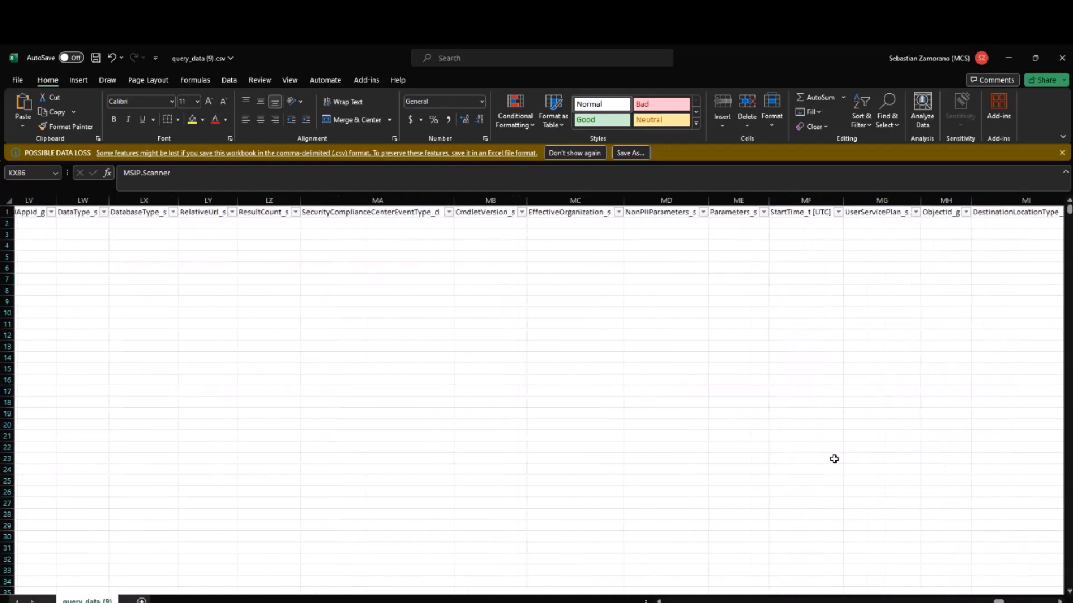
scroll(834, 459, "left", 5)
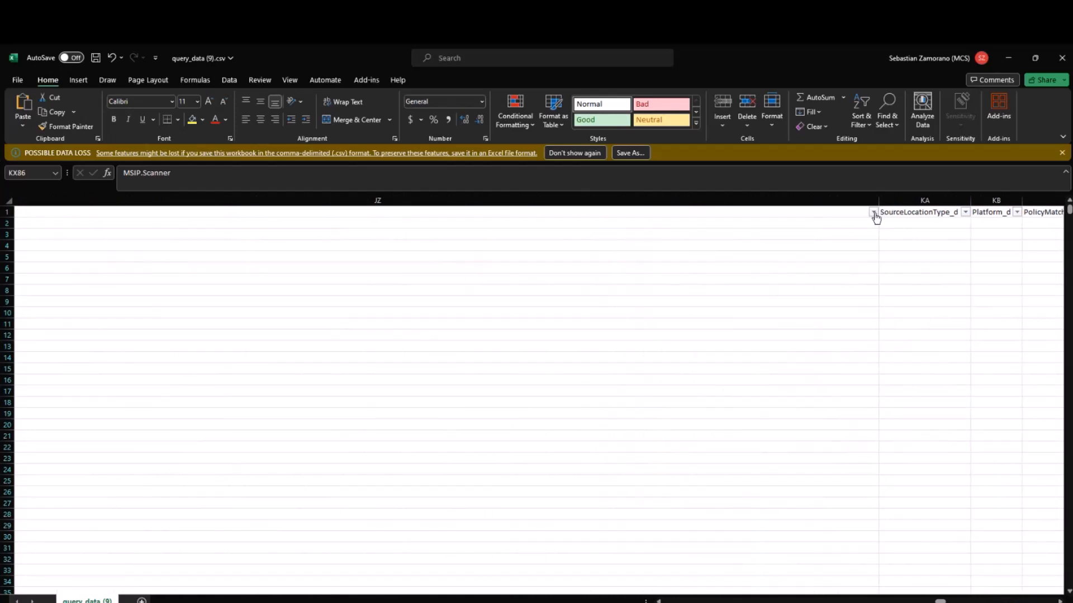
left_click(873, 211)
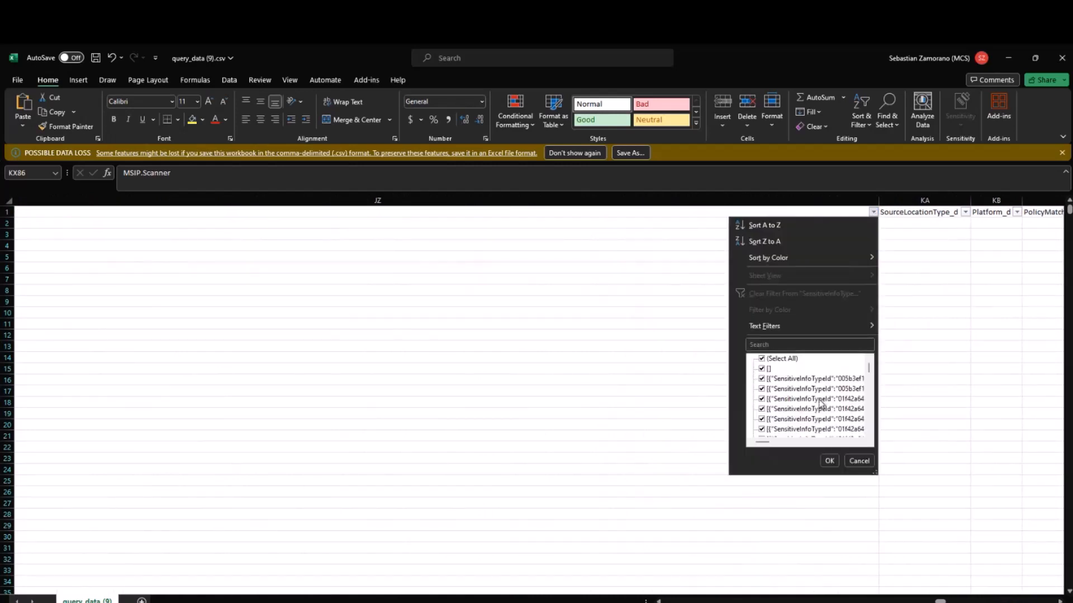
scroll(807, 411, "down", 5)
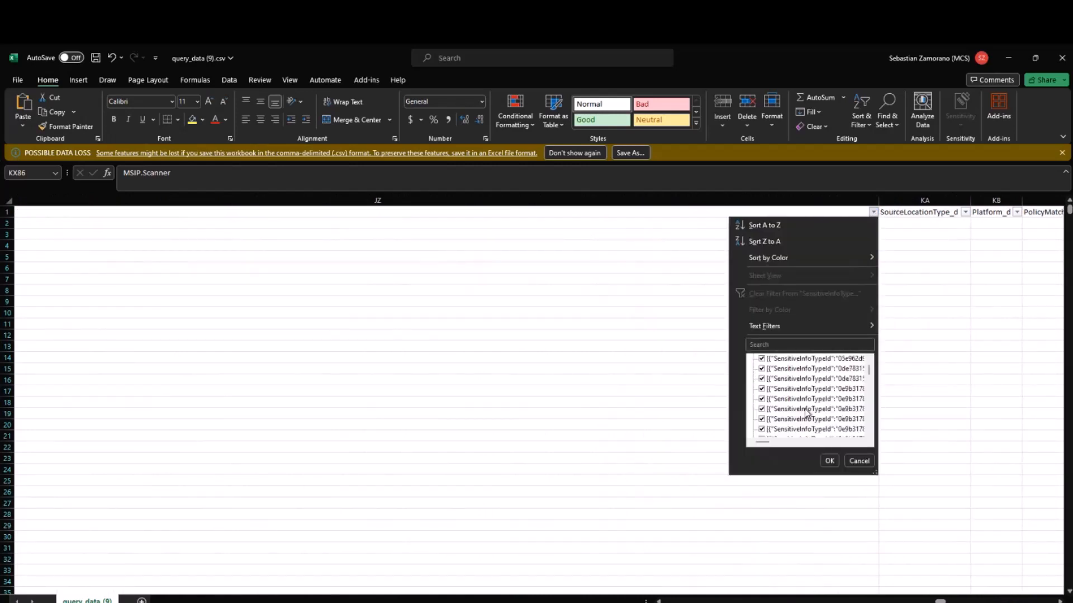
scroll(807, 414, "down", 5)
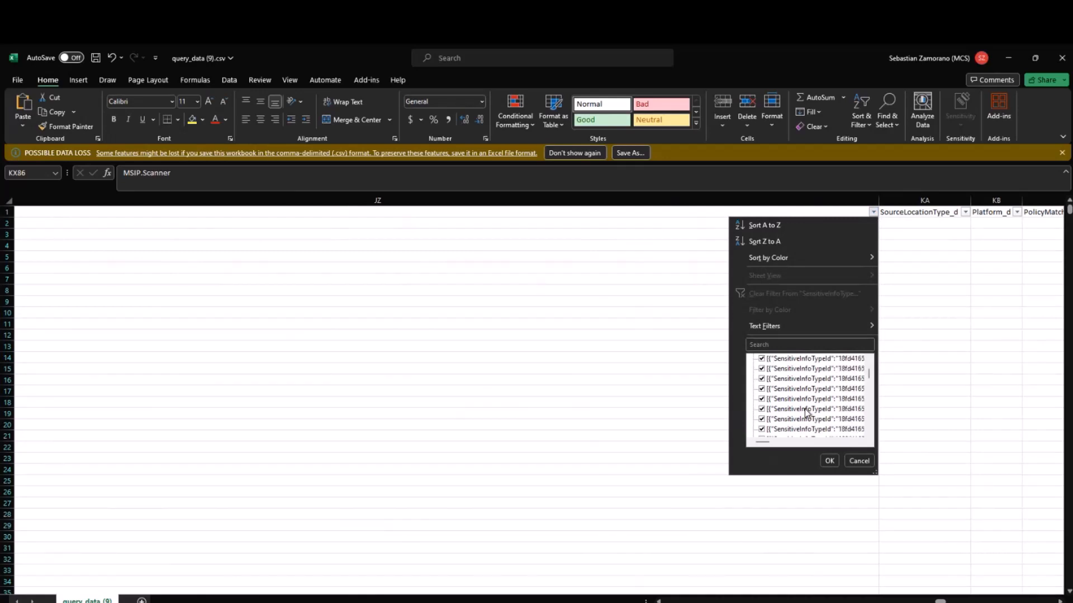
scroll(806, 412, "up", 10)
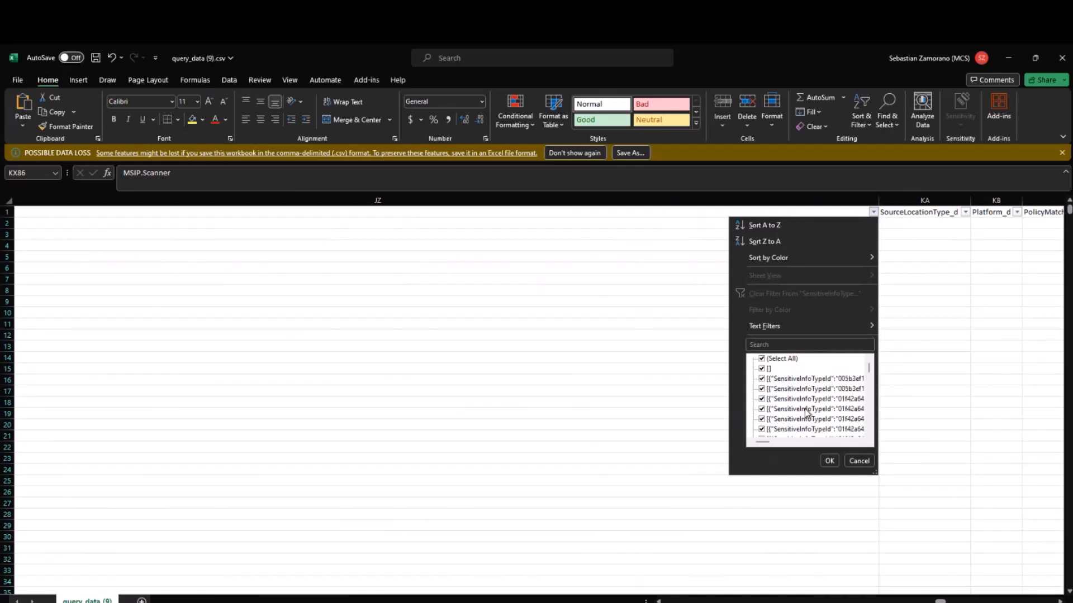
left_click(762, 370)
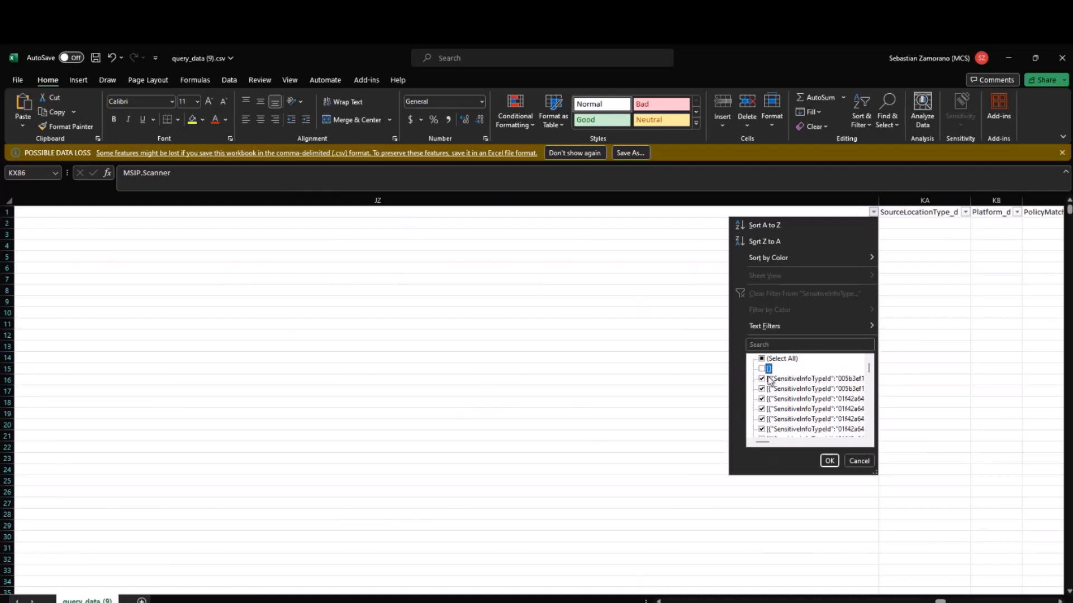
left_click(829, 461)
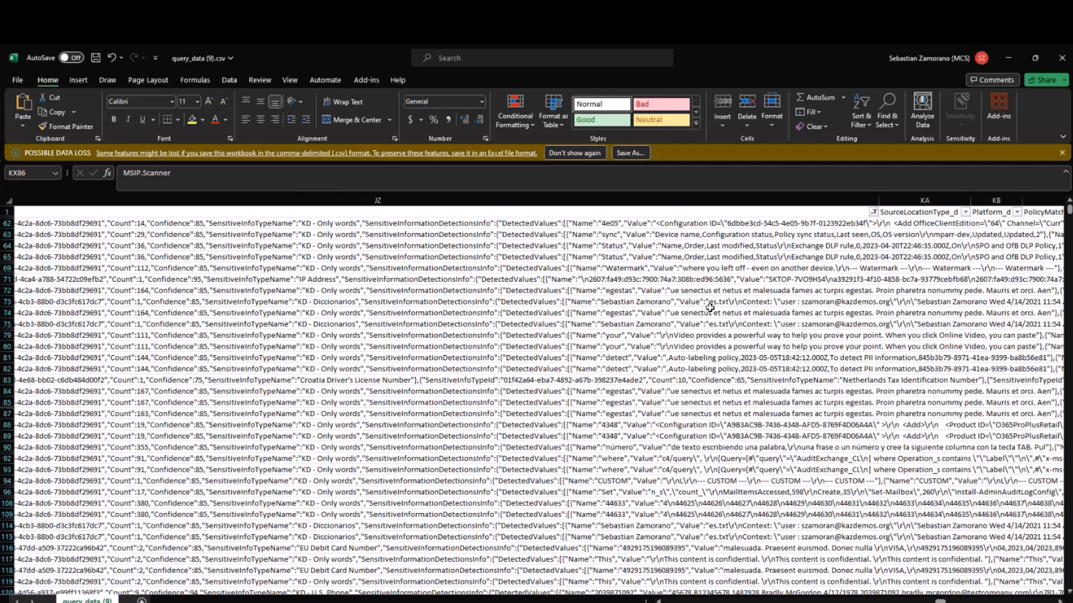
Wrap the text of the entire SensitiveInfoTypeData_s column and autofit its width.
scroll(709, 308, "right", 5)
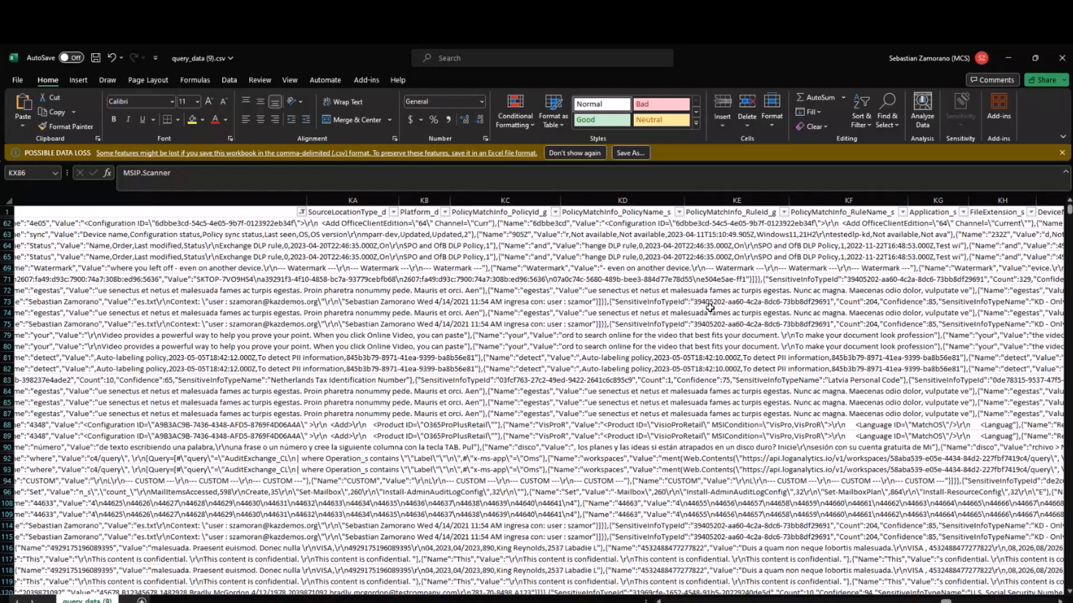
scroll(755, 334, "right", 2)
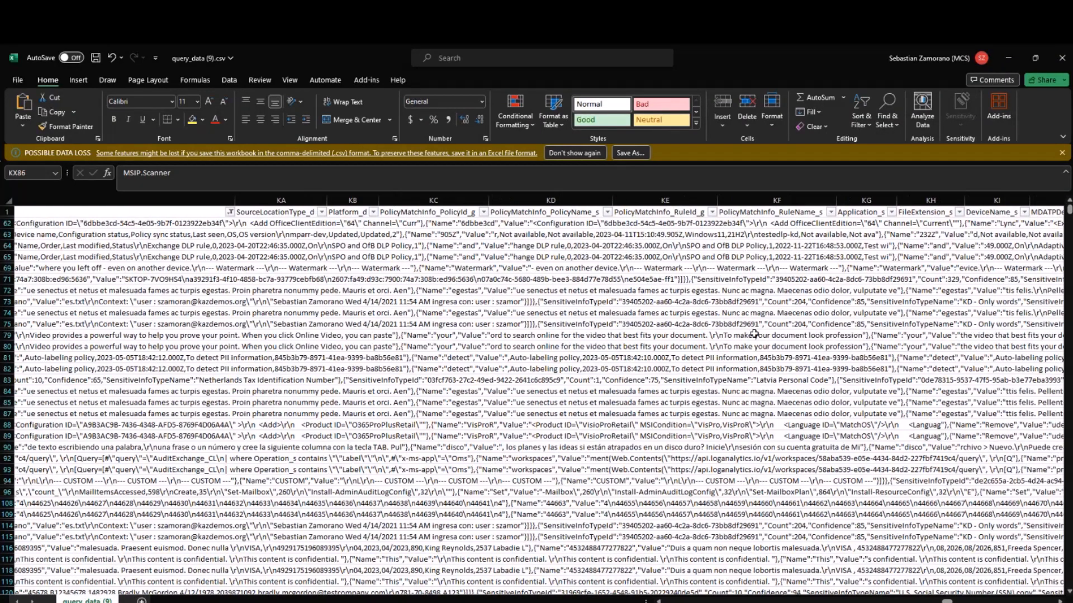
scroll(754, 333, "left", 3)
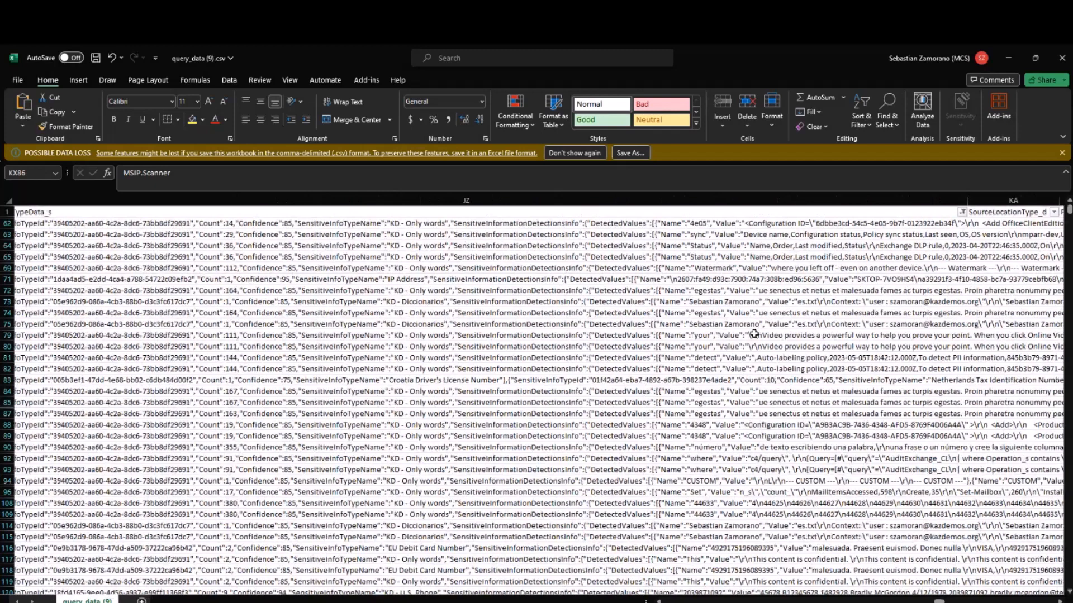
left_click(867, 199)
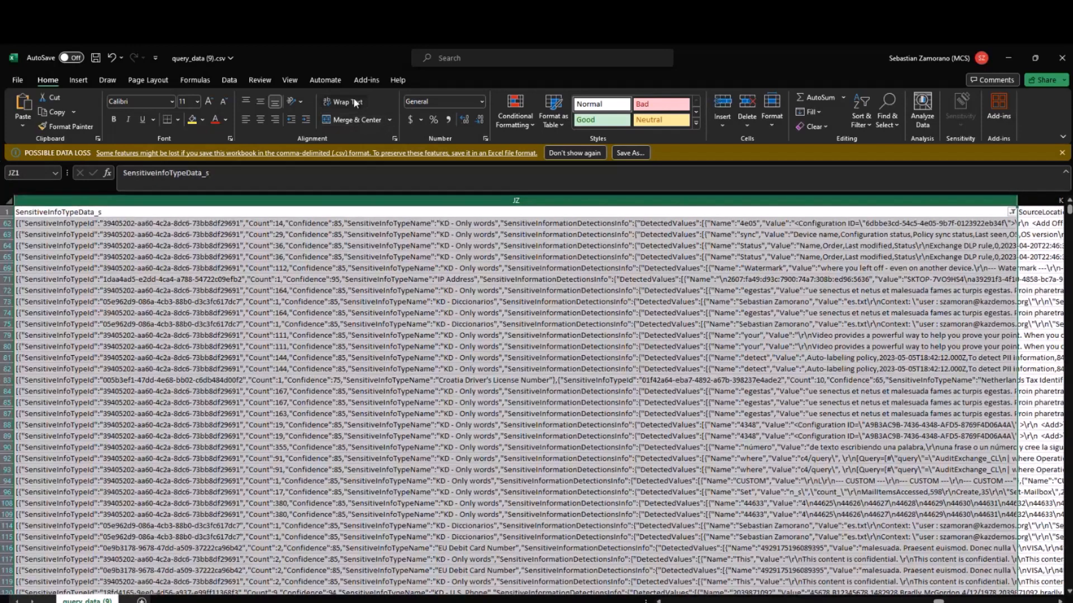
left_click(354, 103)
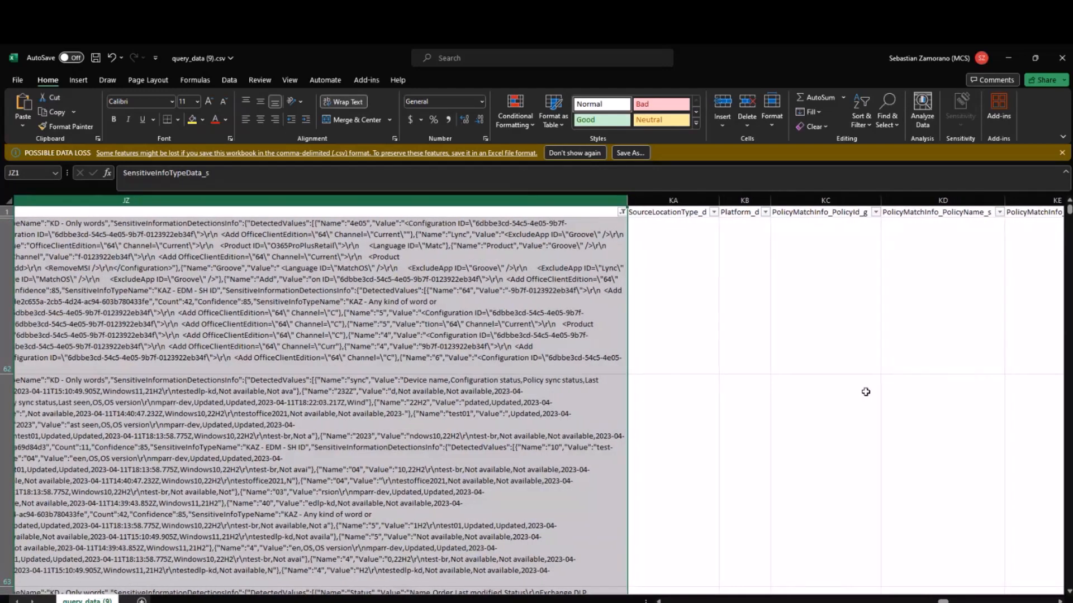
scroll(865, 392, "right", 1)
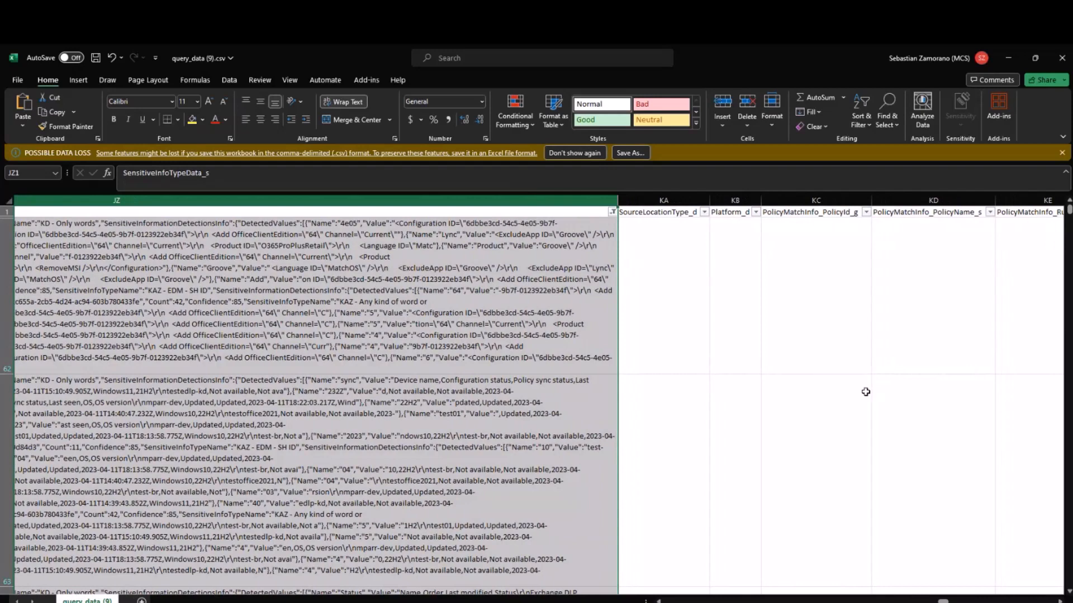
scroll(865, 392, "right", 5)
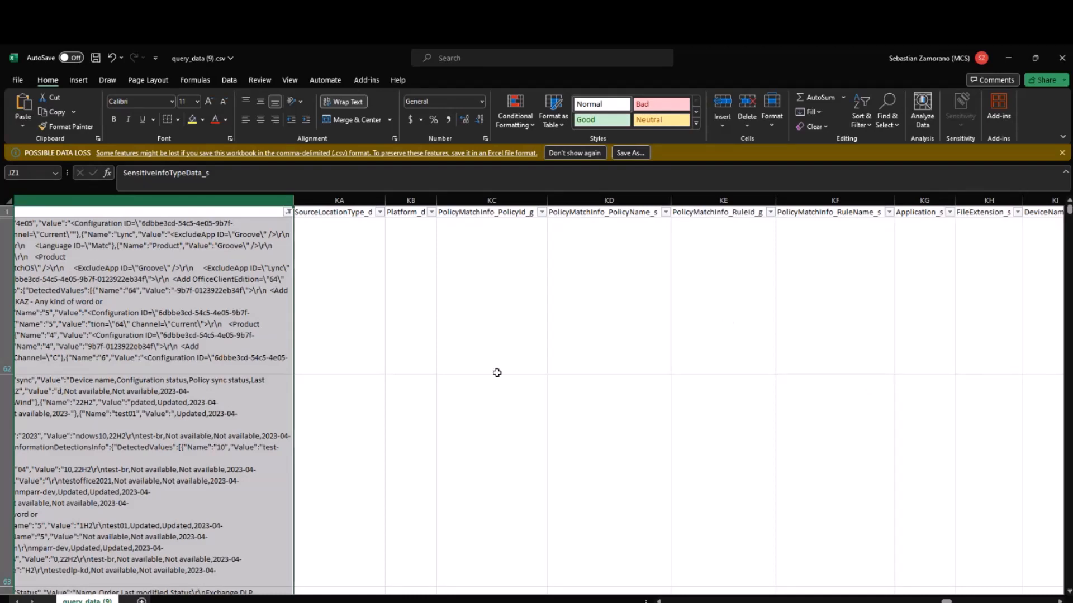
key("alt+h")
key("o")
key("i")
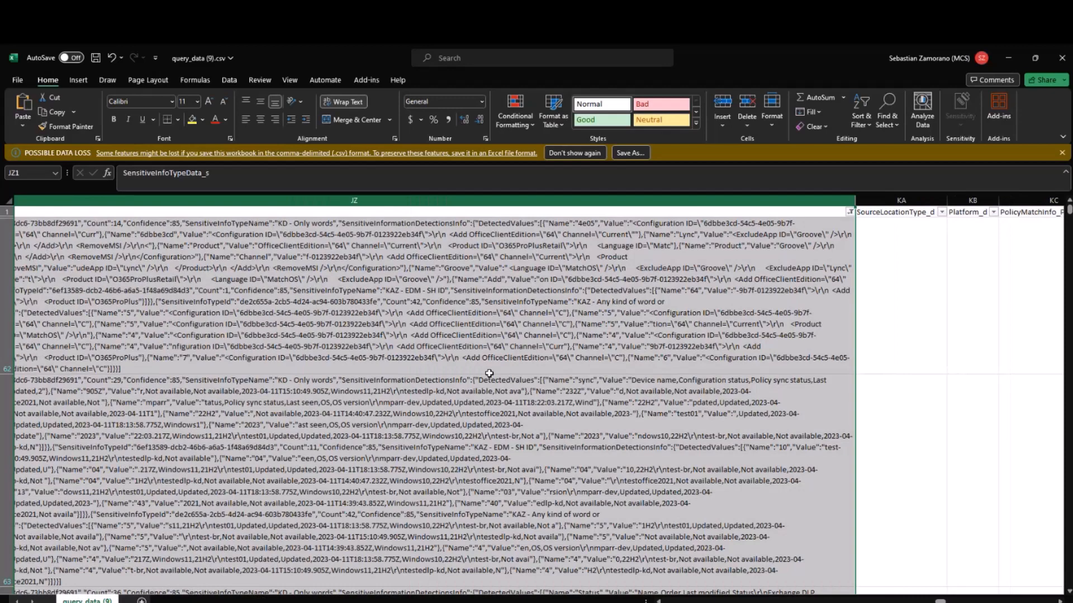
Inspect the other columns of the rows with sensitive information data, through to Operation_s and Workload_s.
scroll(489, 373, "left", 10)
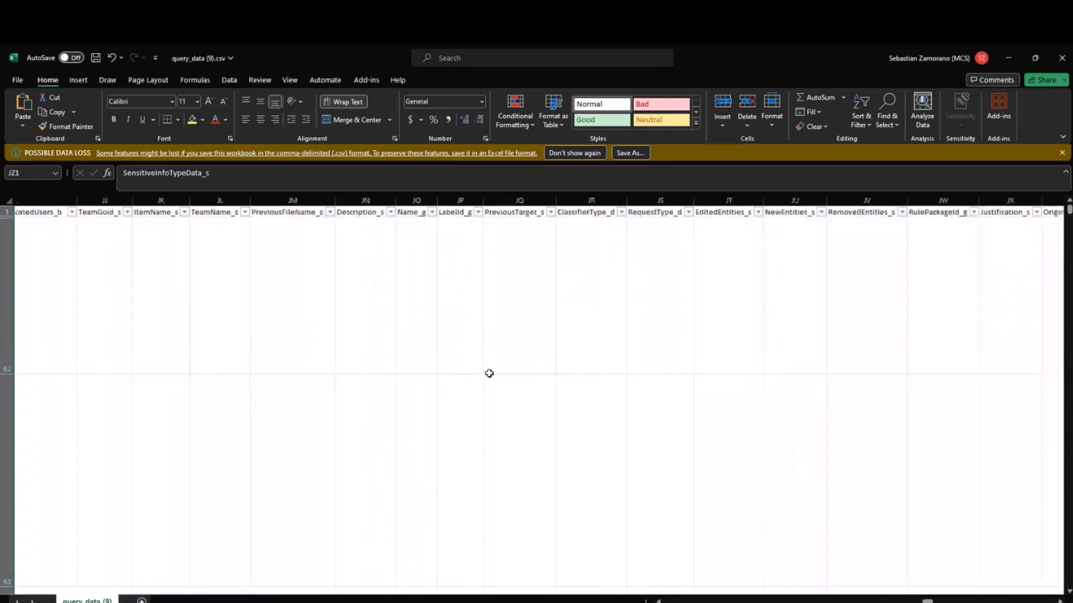
scroll(489, 374, "left", 10)
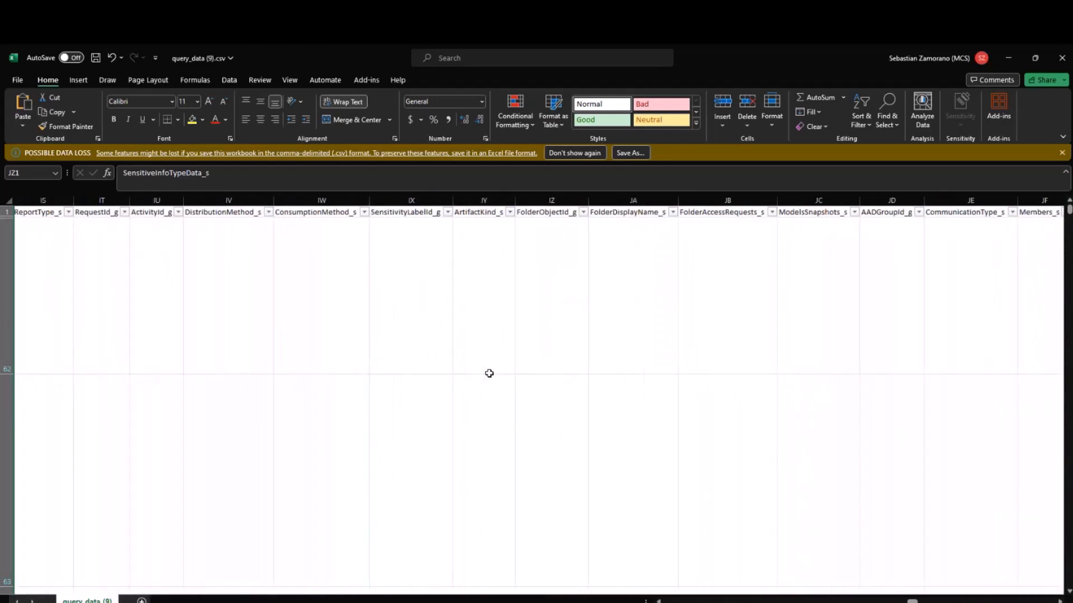
scroll(488, 373, "left", 10)
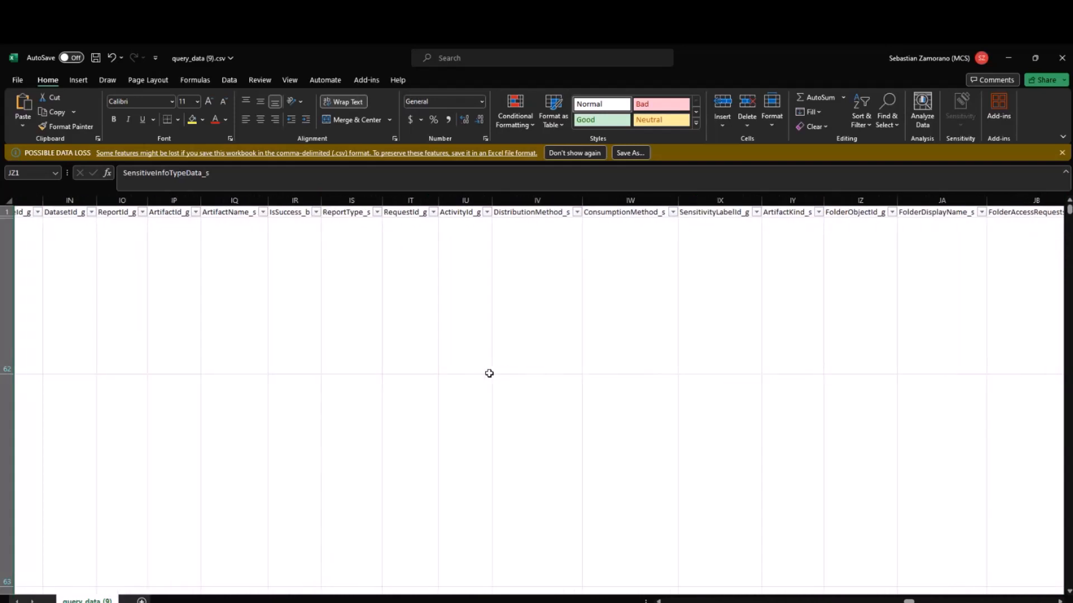
scroll(488, 373, "right", 15)
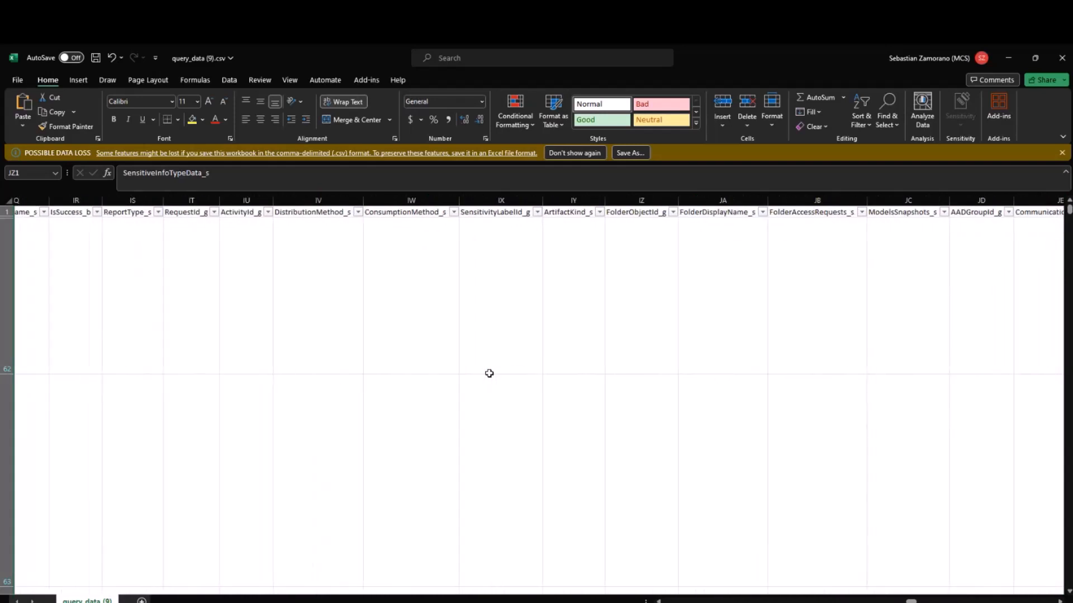
scroll(489, 373, "right", 20)
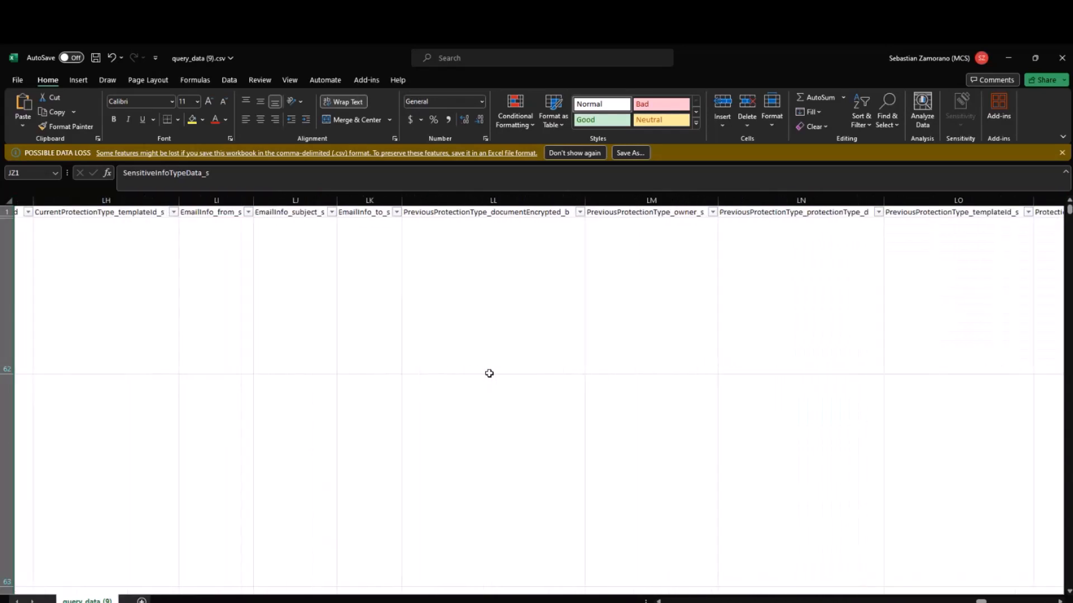
scroll(488, 374, "right", 20)
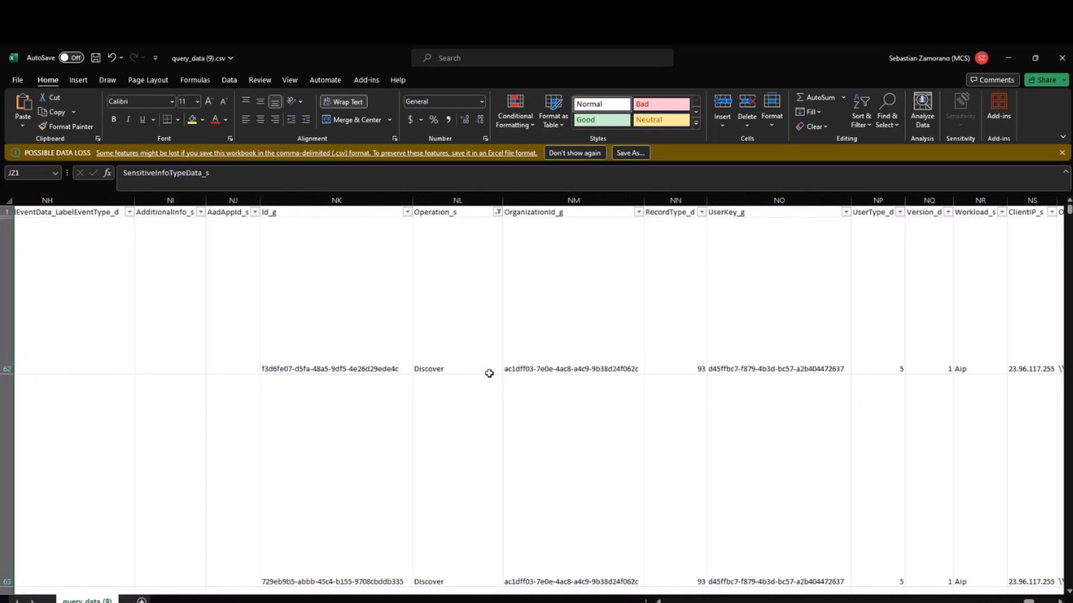
Inspect the ObjectId_s file paths and the SensitiveInfoTypeData_s contents of rows 62 and 63.
scroll(489, 371, "right", 2)
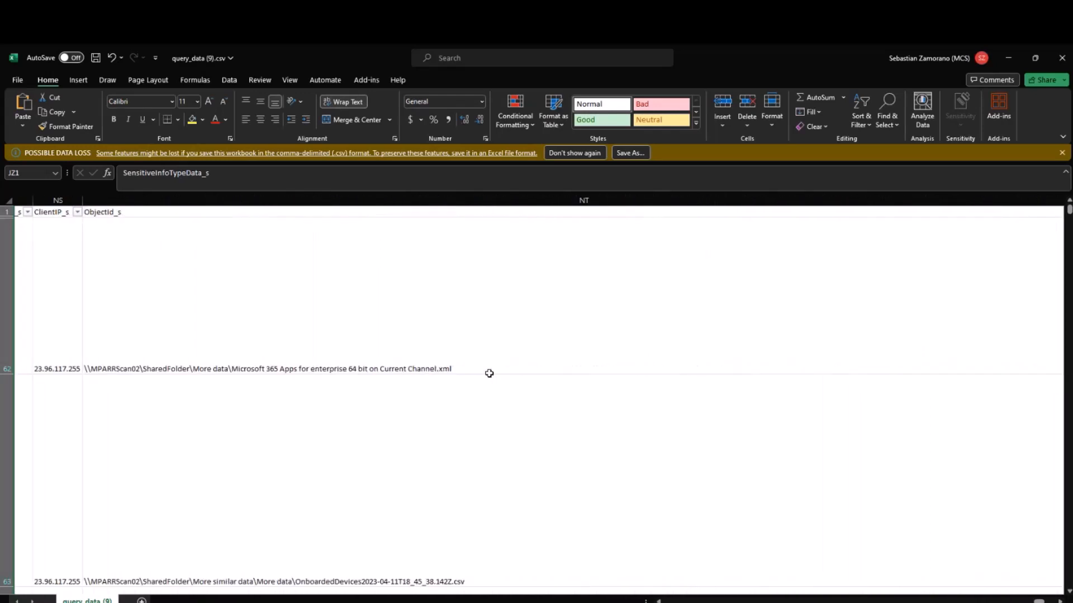
scroll(488, 371, "left", 20)
scroll(488, 373, "left", 20)
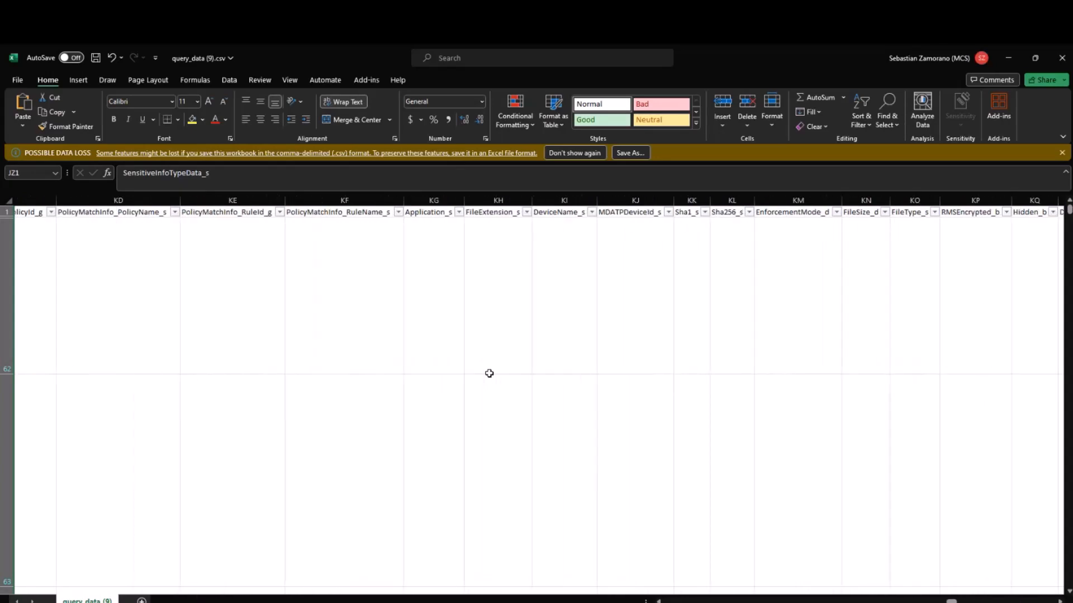
scroll(489, 373, "left", 8)
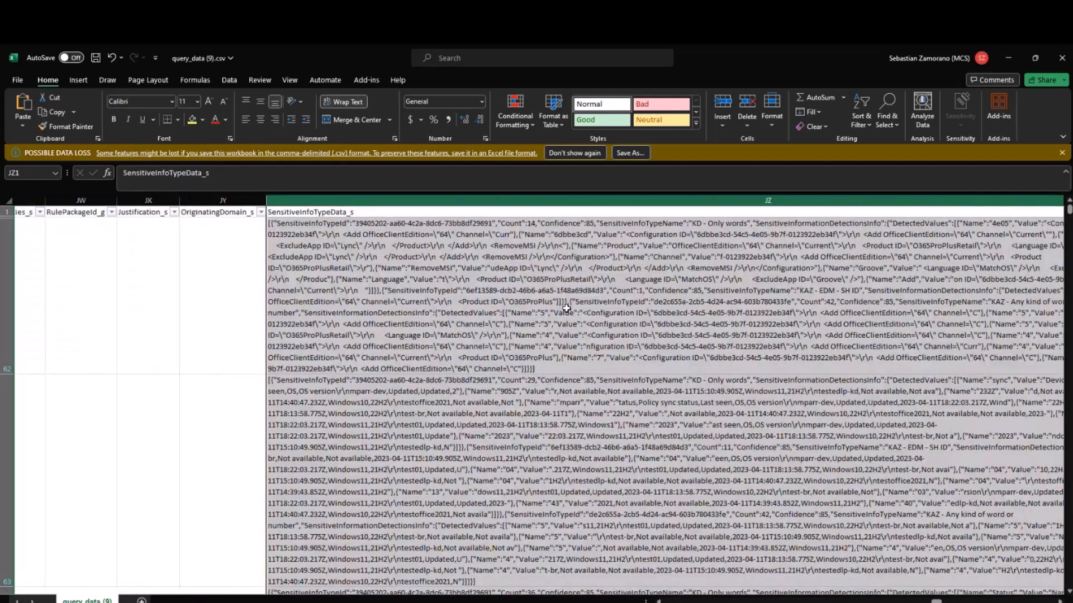
left_click(565, 308)
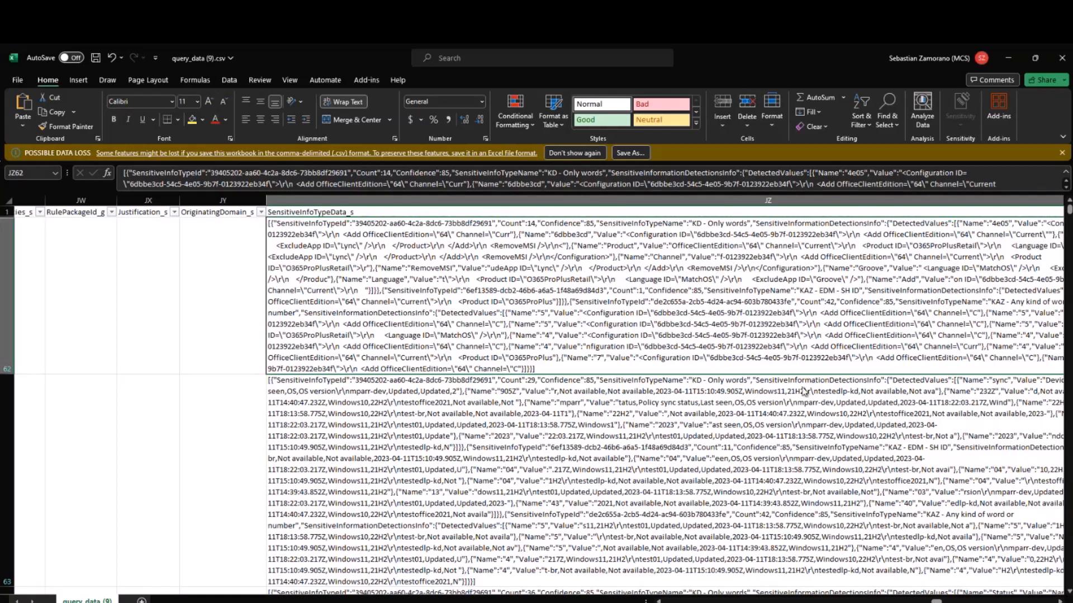
left_click(781, 414)
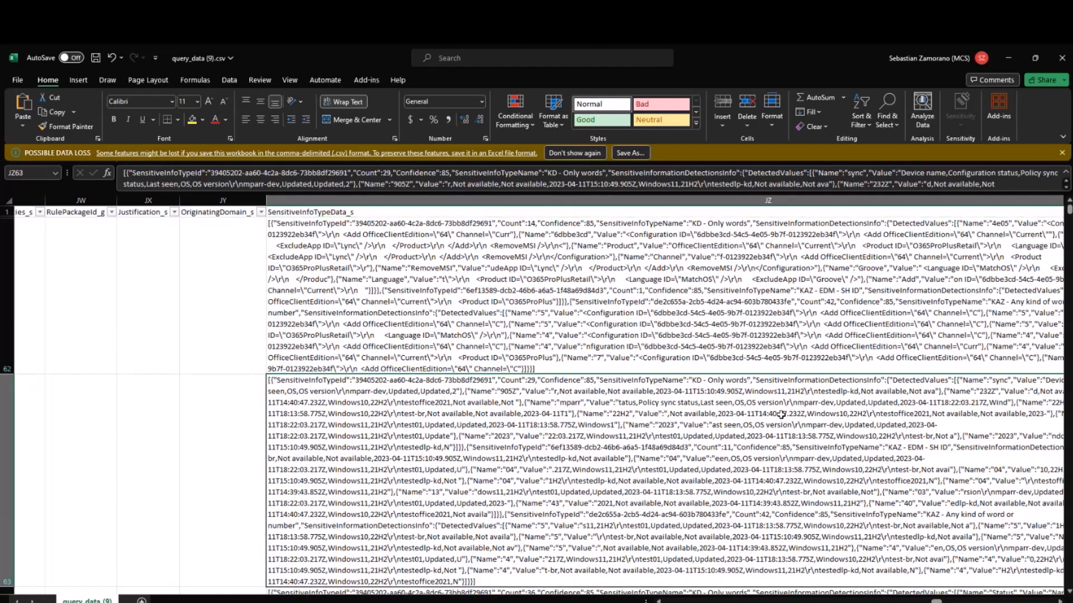
Examine the remaining columns of row 63, from the application name through to Workload_s, ClientIP_s and ObjectId_s.
scroll(780, 415, "right", 10)
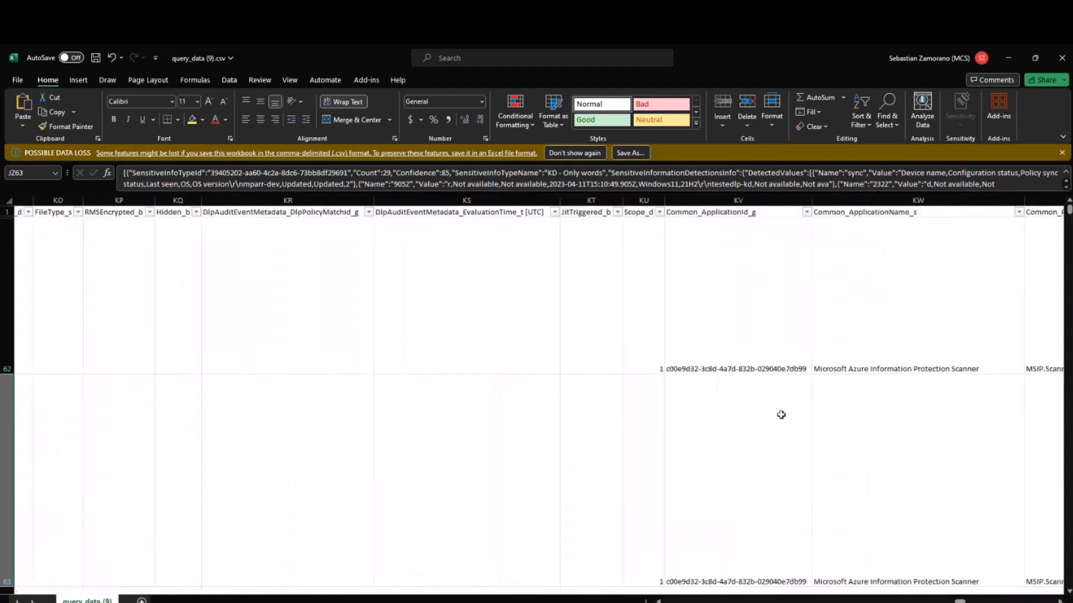
scroll(781, 414, "right", 10)
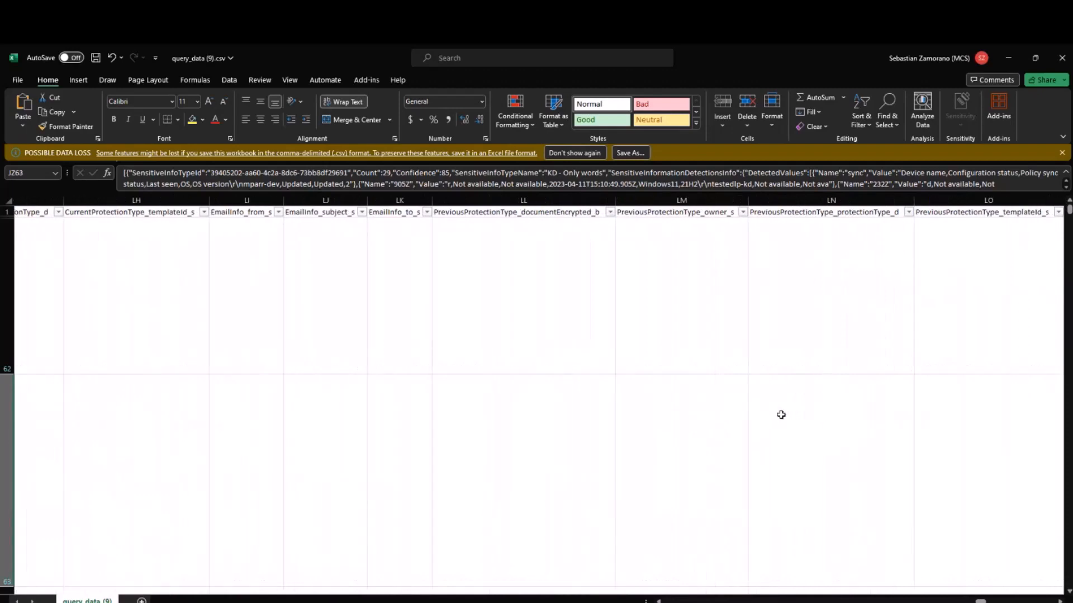
scroll(781, 414, "right", 10)
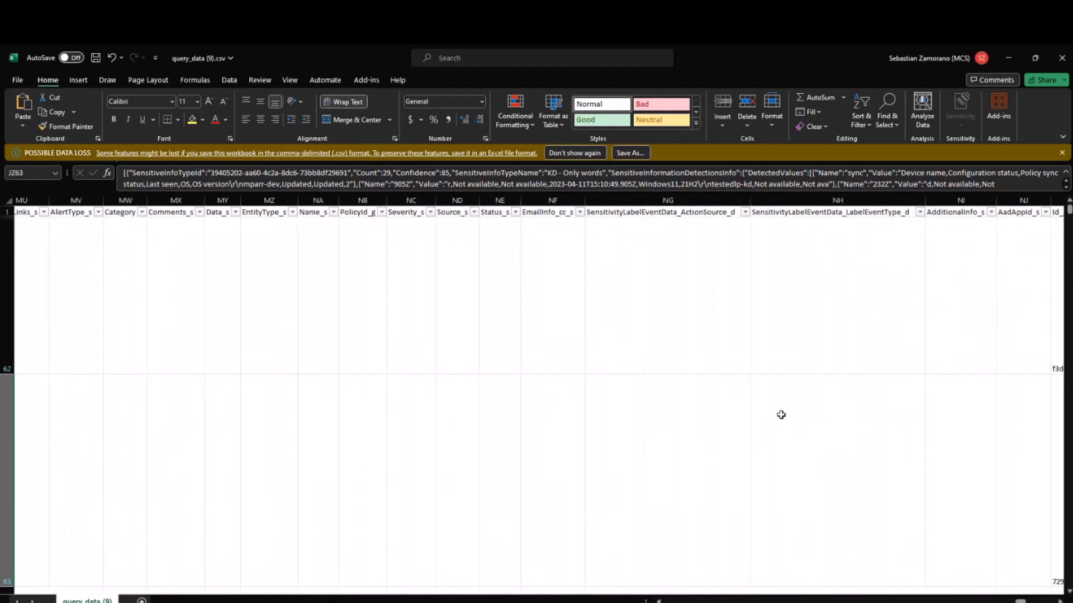
scroll(781, 414, "right", 8)
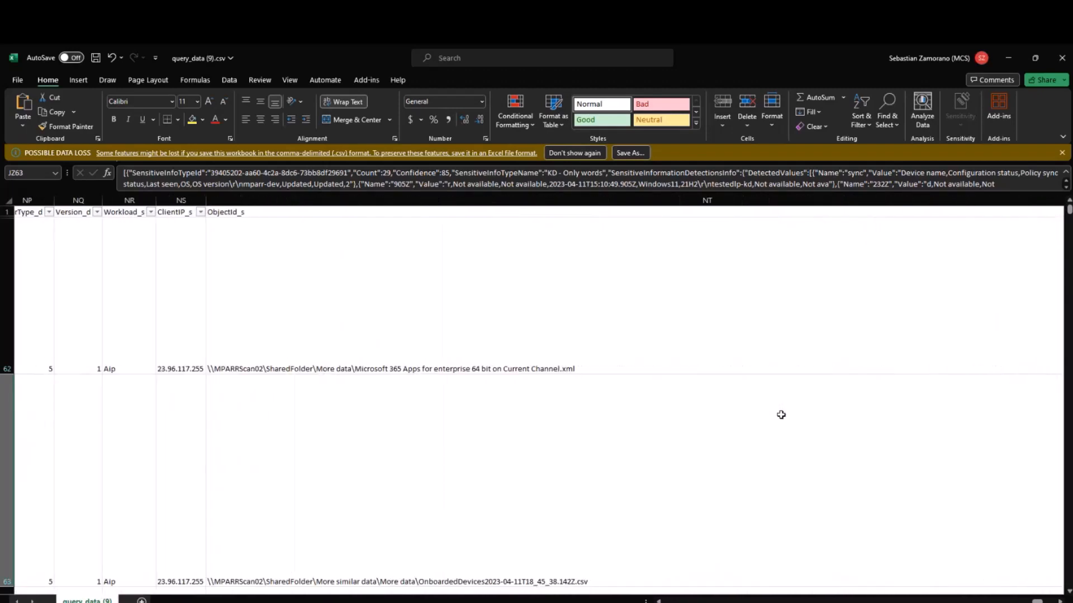
scroll(781, 415, "left", 3)
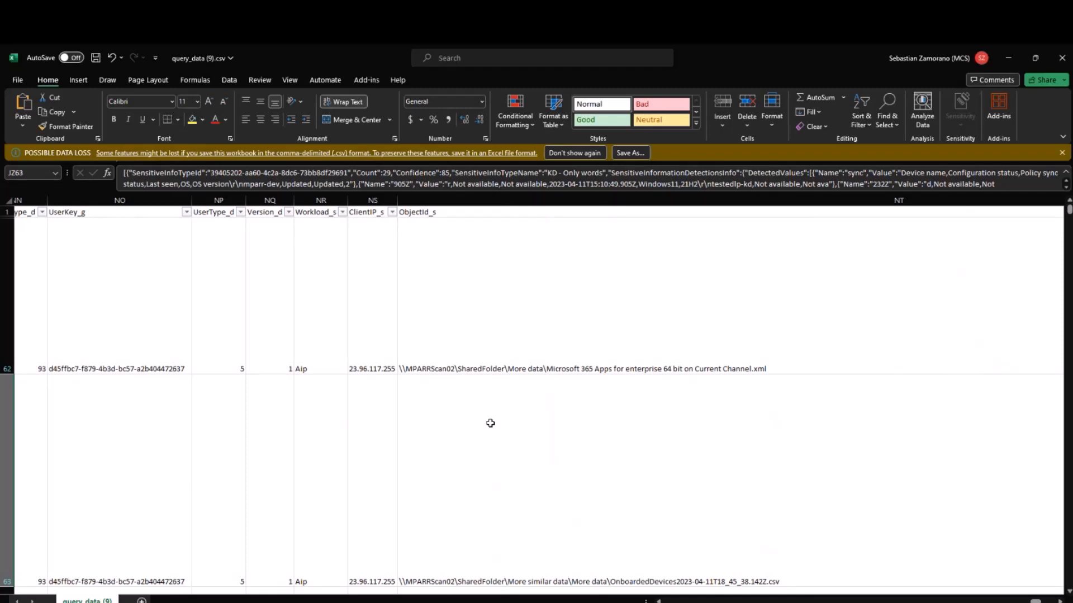
Switch to the Edge browser and open MIP Scanner.md from the Kusto Queries folder of the MPARR Collector GitHub repository.
mouse_move(502, 602)
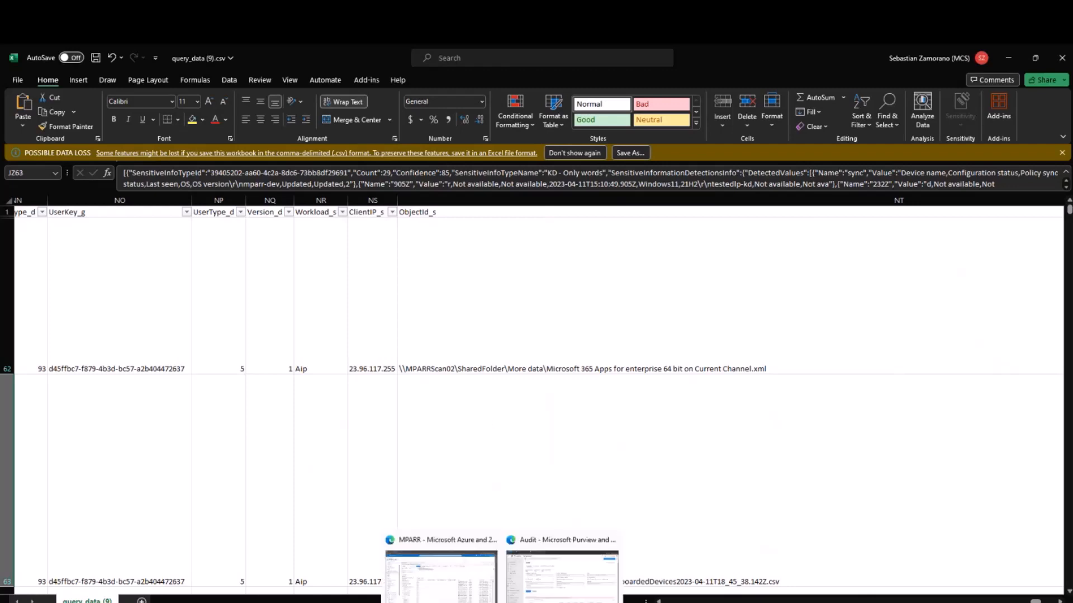
left_click(459, 590)
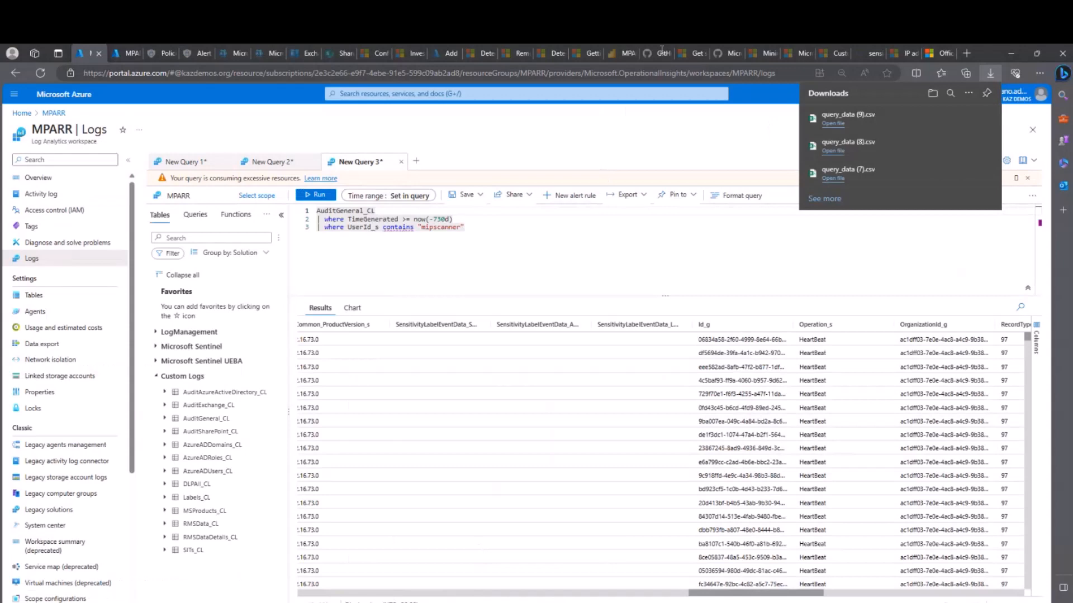
left_click(726, 53)
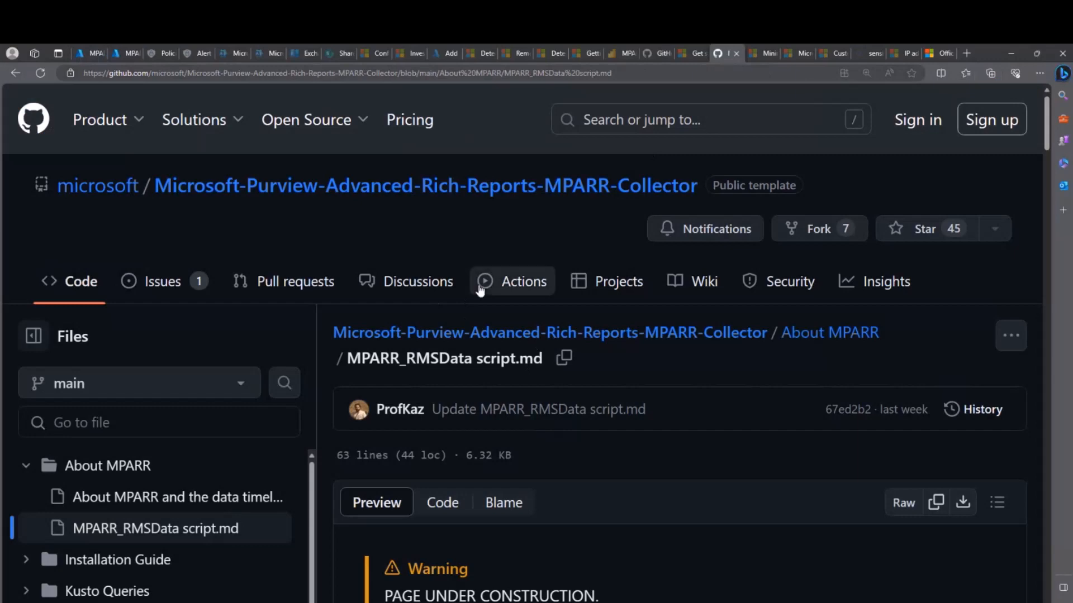
scroll(478, 288, "down", 3, "ctrl")
scroll(478, 283, "down", 4)
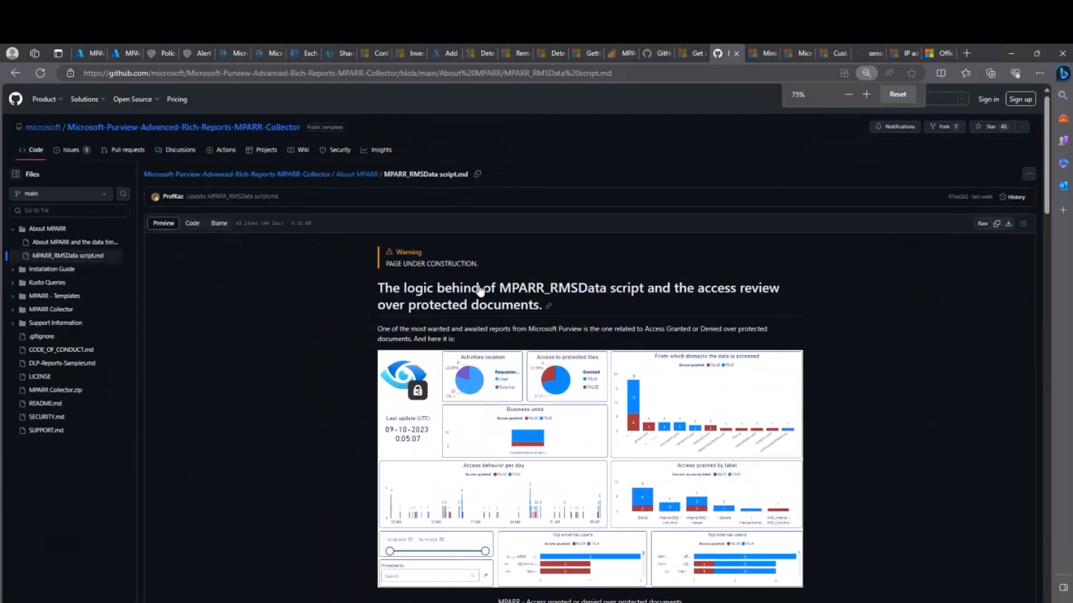
left_click(303, 176)
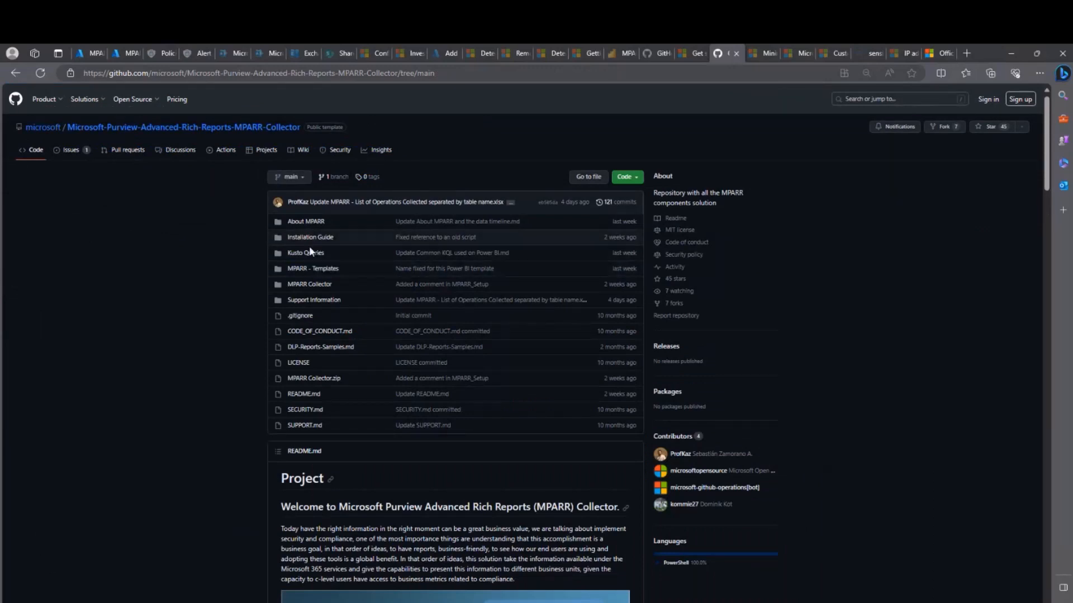
left_click(308, 253)
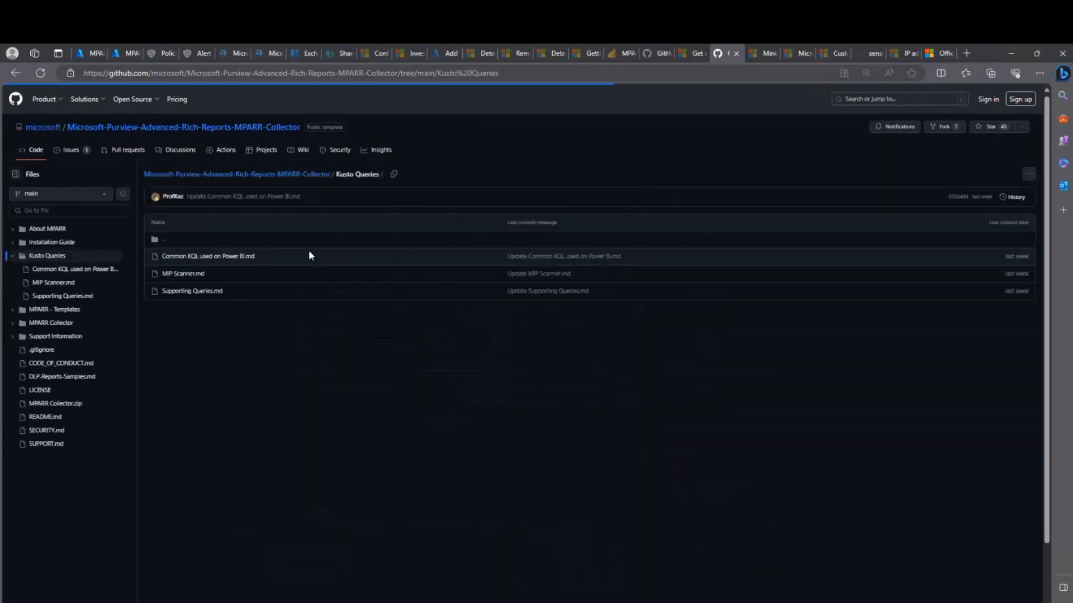
left_click(186, 273)
scroll(322, 382, "down", 1)
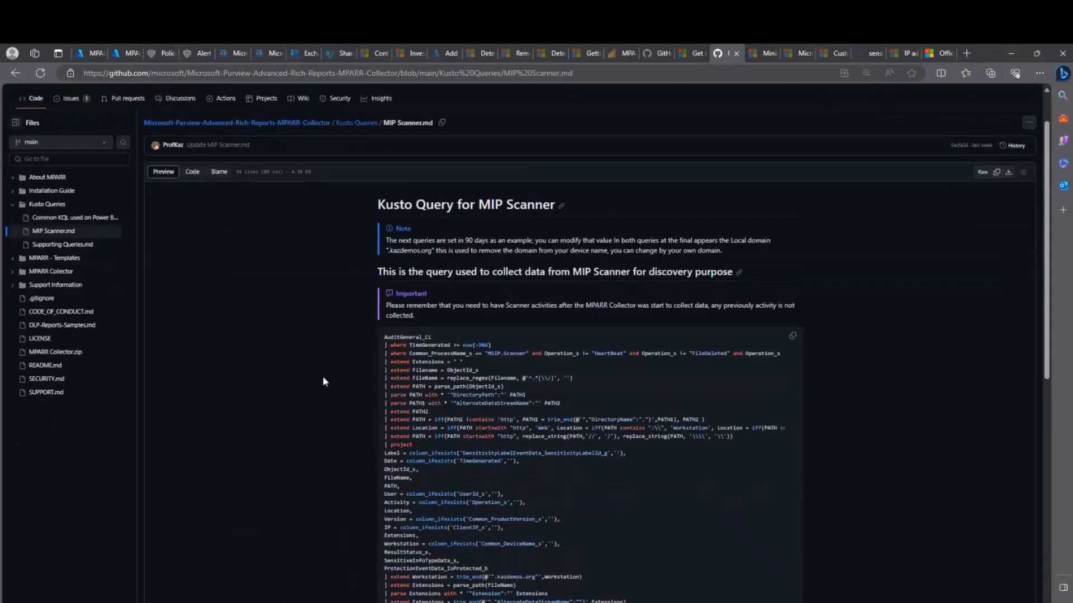
Copy the MIP Scanner discovery query and open a new empty query in the MPARR Log Analytics workspace.
scroll(323, 383, "down", 5)
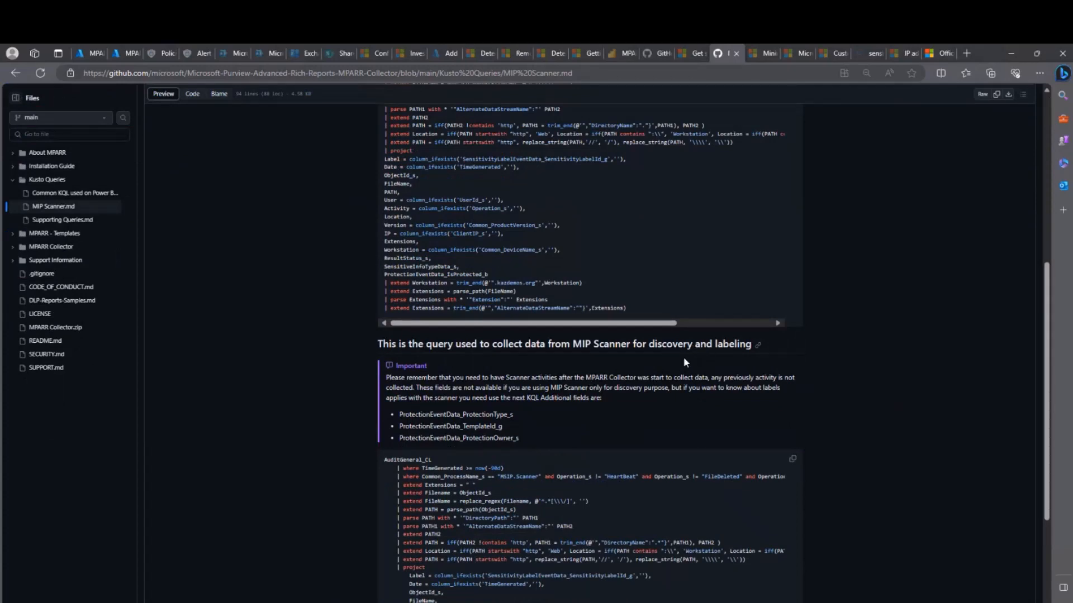
scroll(663, 393, "up", 6)
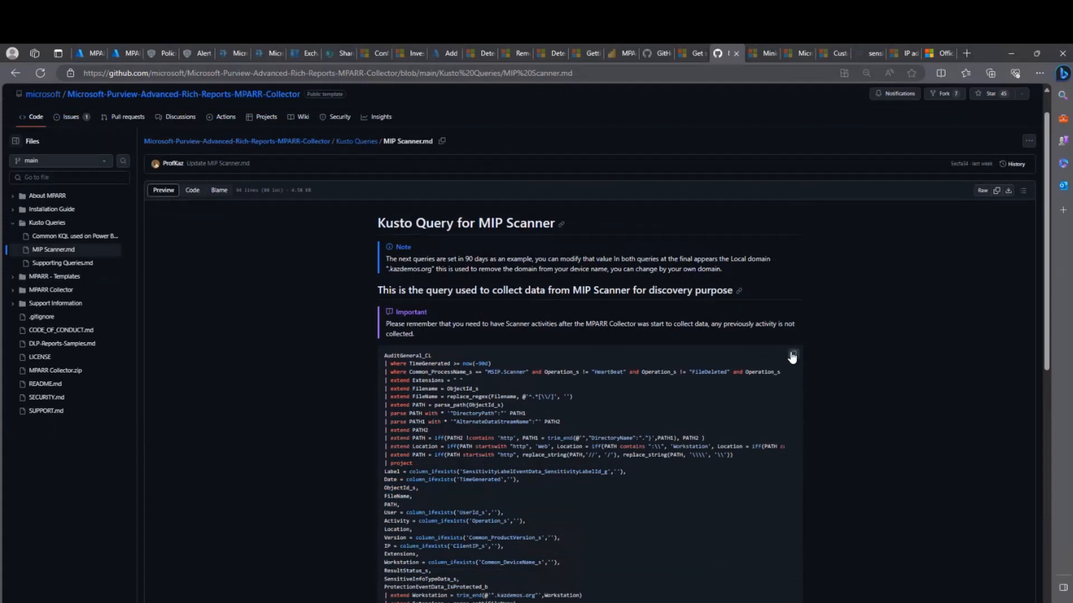
left_click(792, 355)
left_click(88, 53)
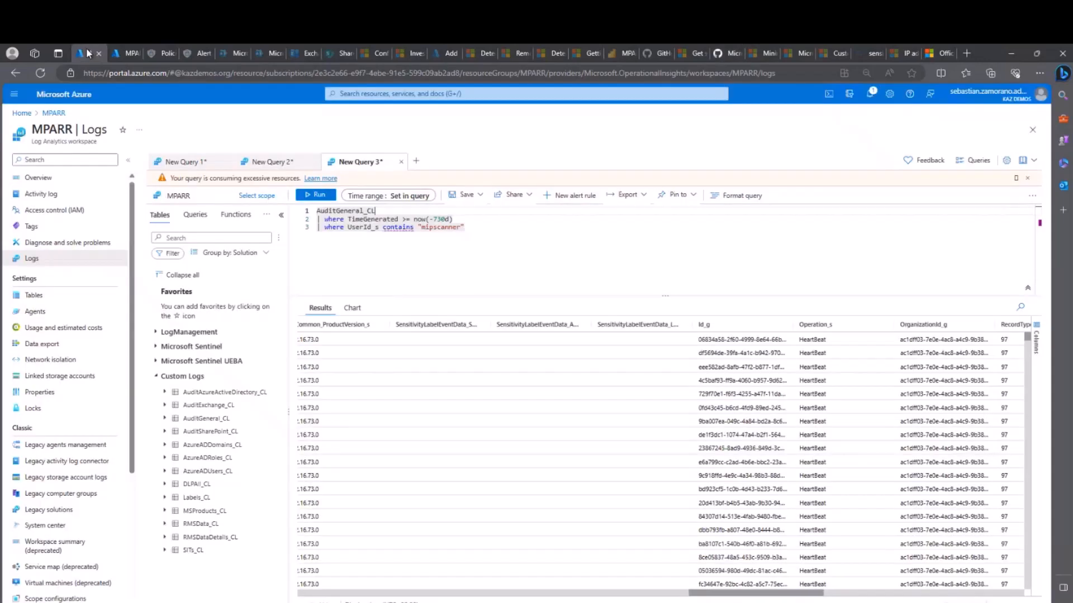
left_click(416, 162)
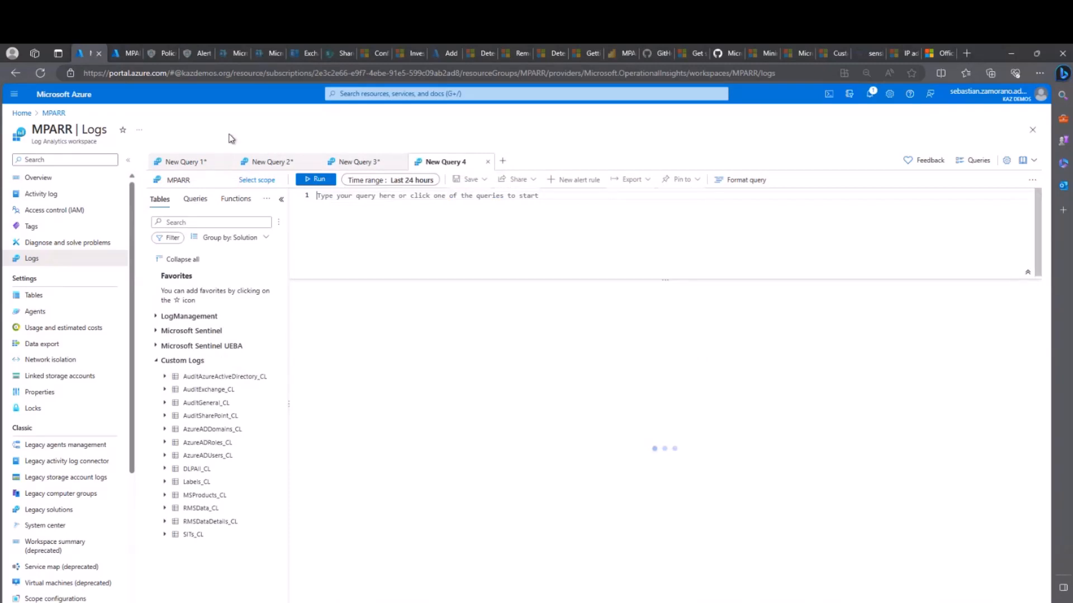
Return to the MIP Scanner page on GitHub and review the discovery query and the discovery and labeling query.
left_click(649, 56)
left_click(723, 55)
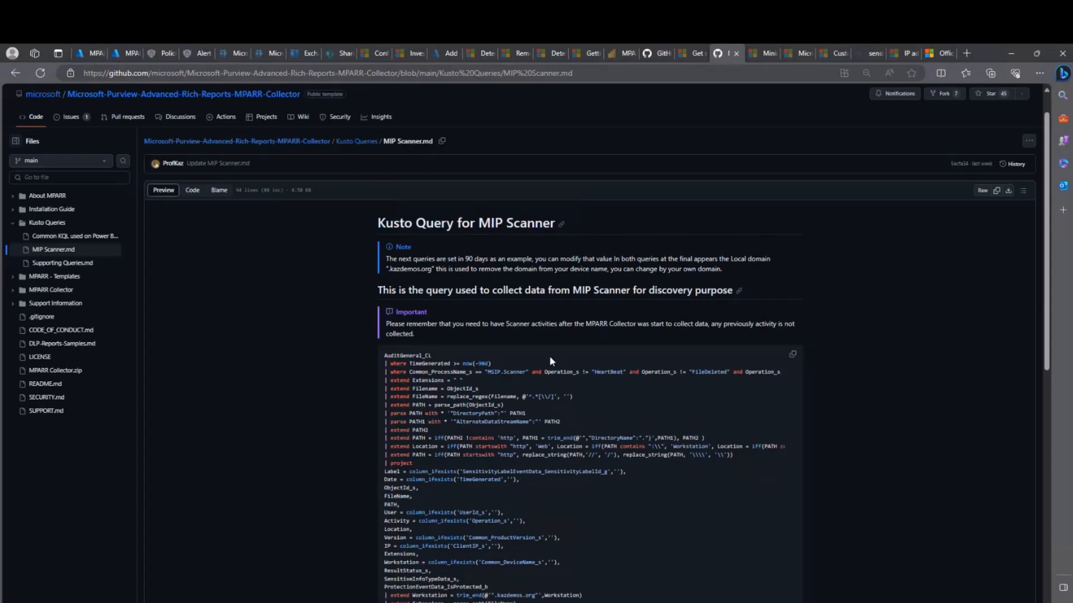
scroll(693, 361, "down", 5)
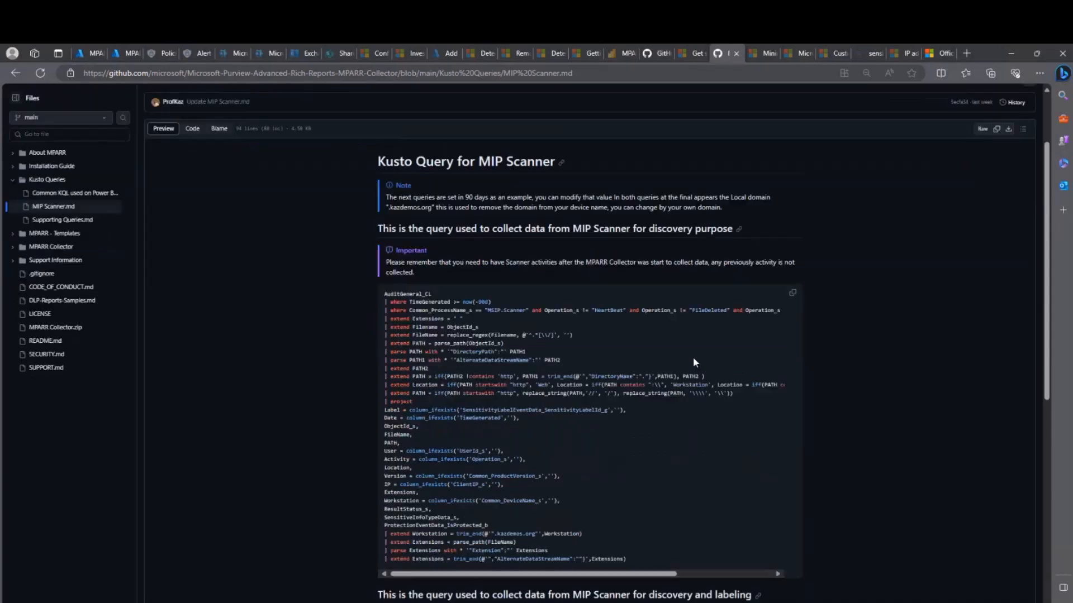
scroll(693, 360, "down", 4)
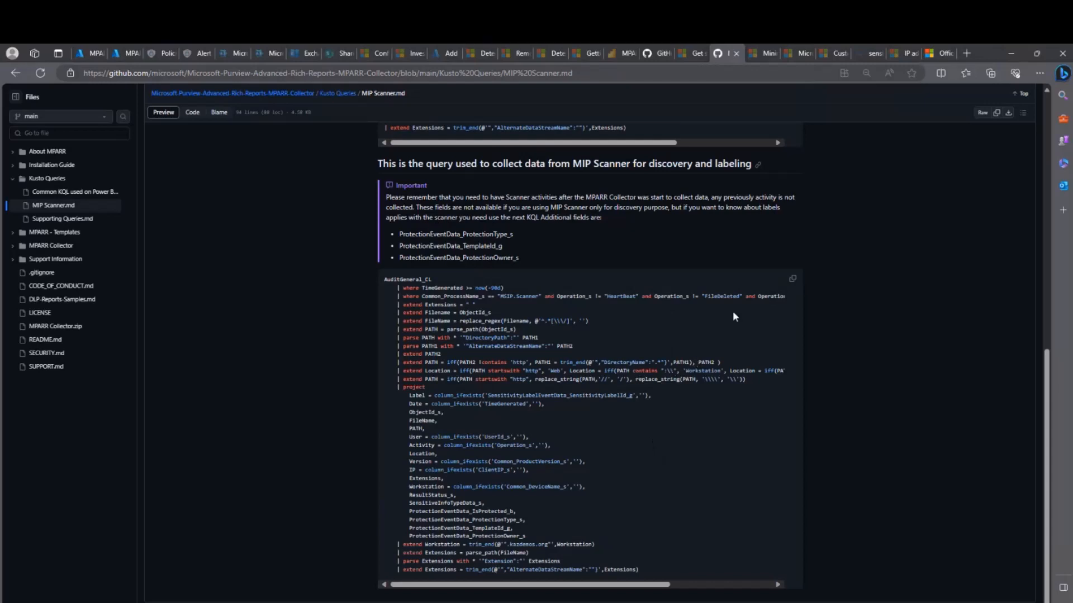
scroll(714, 364, "up", 6)
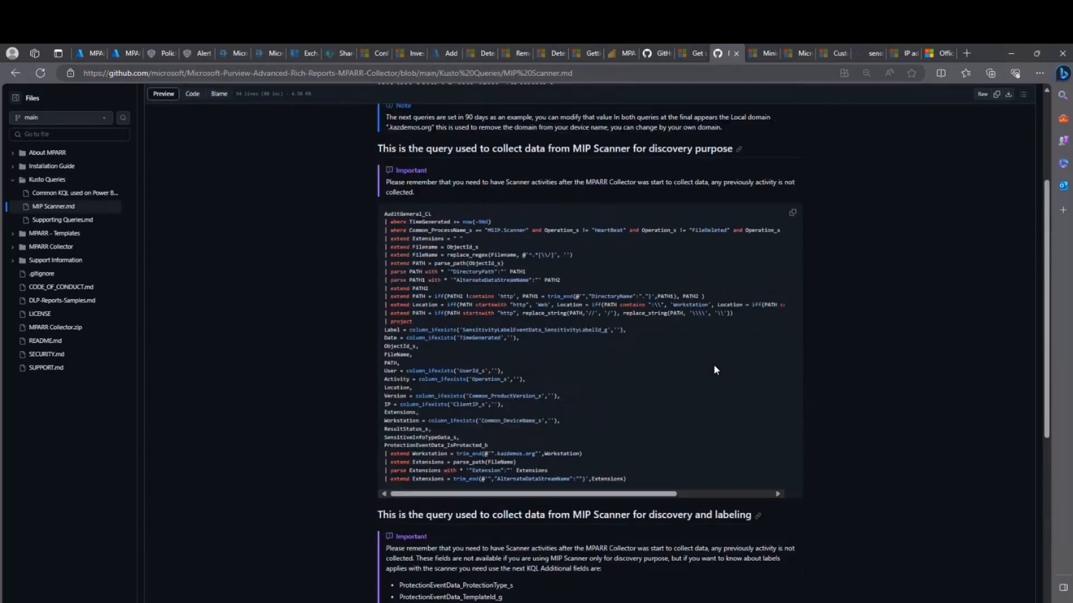
Copy the MIP Scanner query for discovery purpose and paste it into the empty New Query 4 in Log Analytics.
left_click(793, 214)
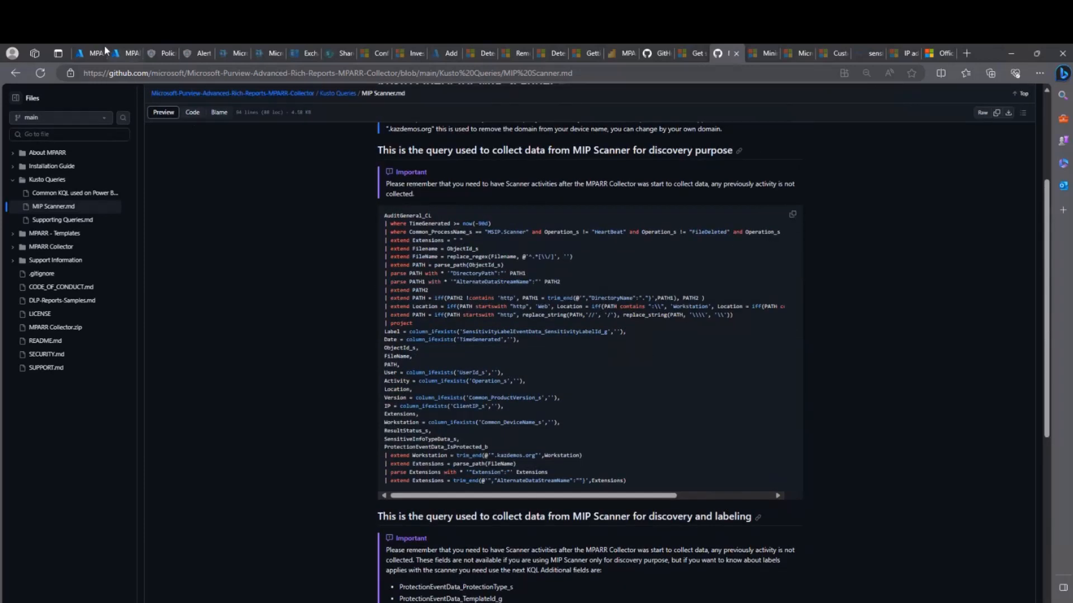
left_click(86, 46)
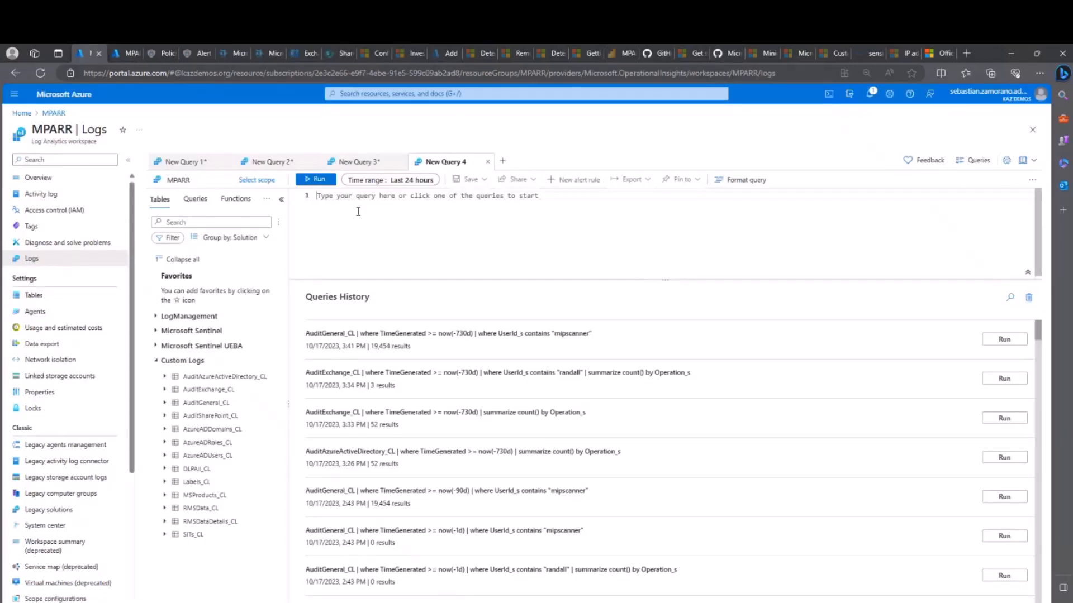
key("ctrl+v")
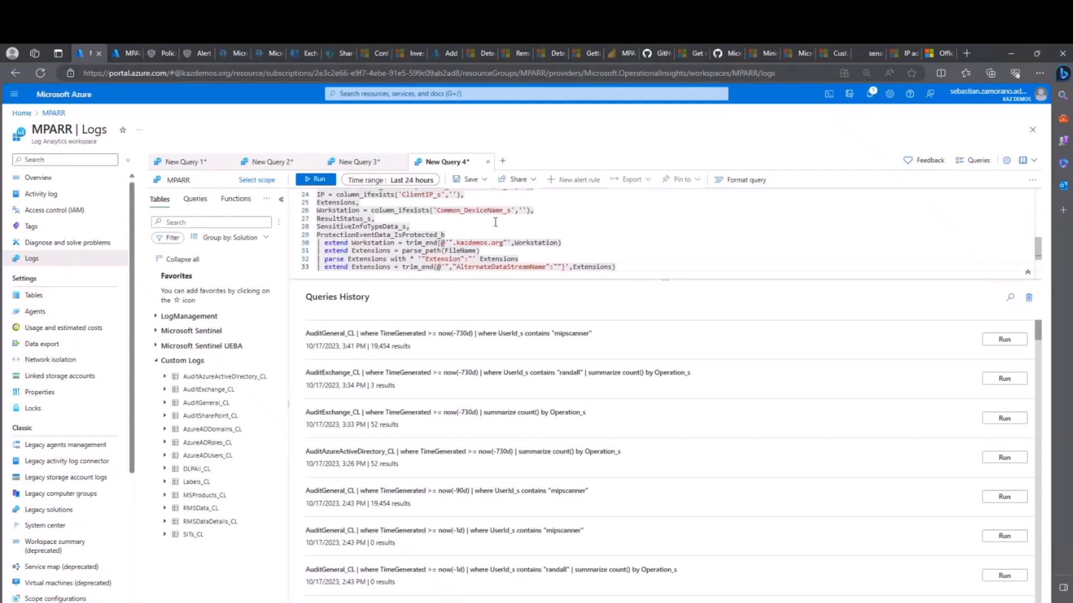
Review the pasted query and the .kazdemos.org domain suffix that it trims from the Workstation value.
scroll(495, 221, "up", 5)
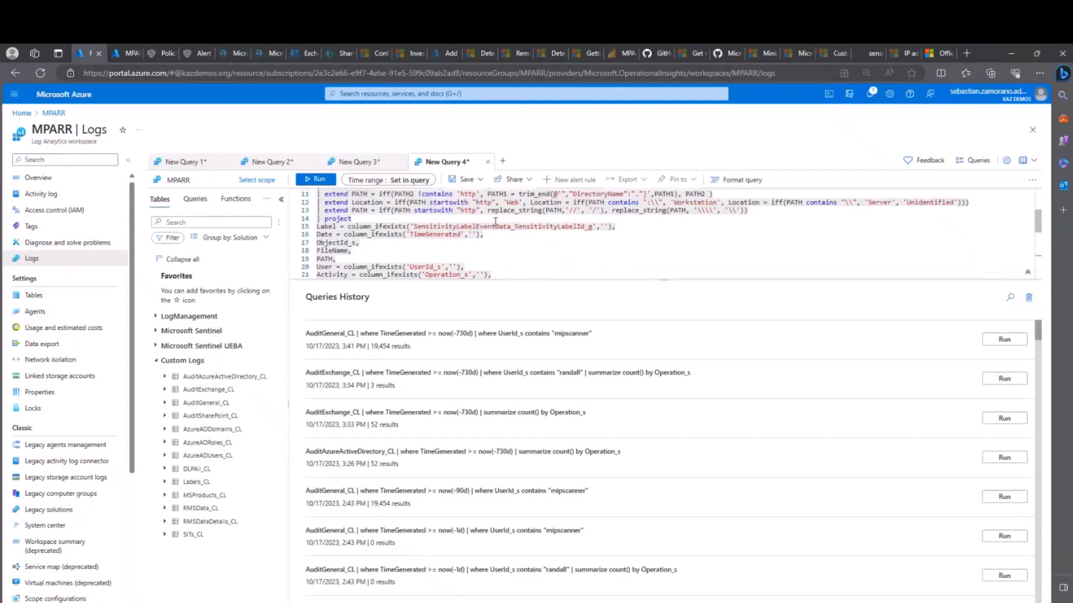
scroll(495, 222, "down", 4)
scroll(495, 222, "down", 3)
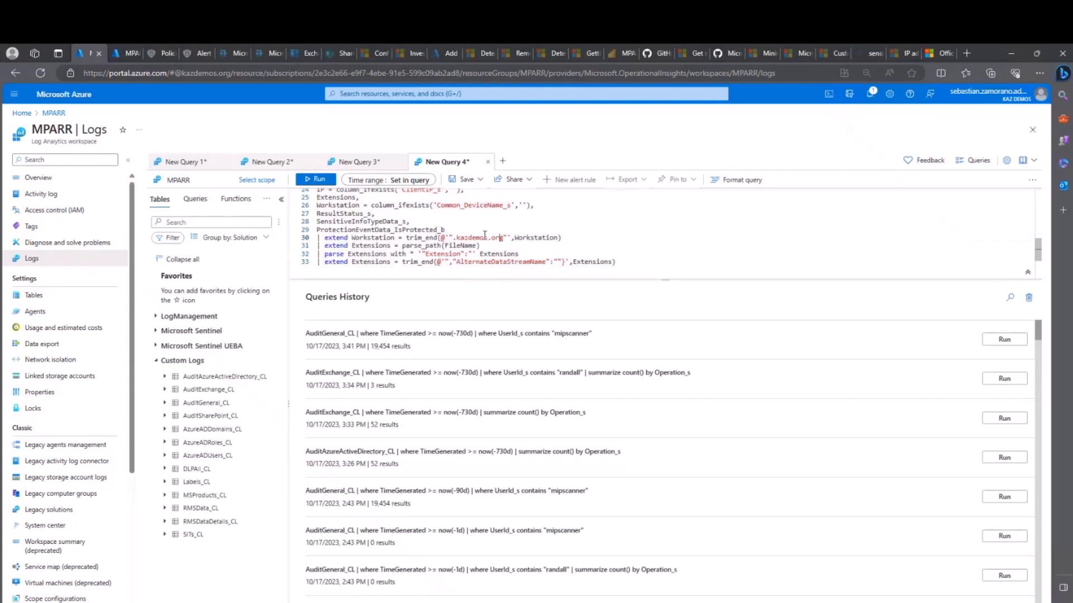
left_click_drag(503, 238, 457, 232)
left_click(453, 236)
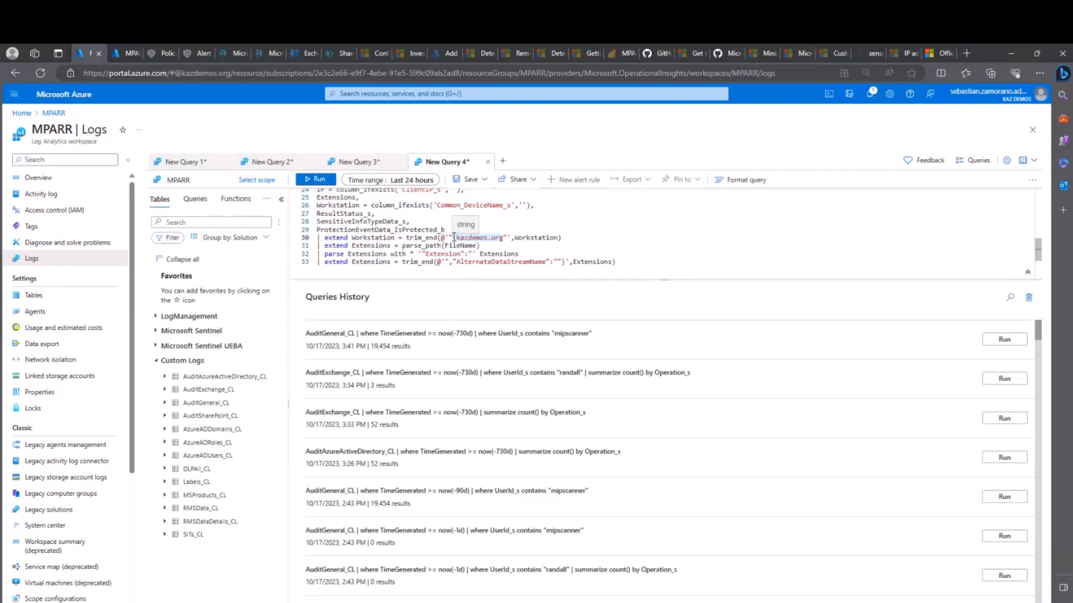
type(".")
Start an additional and-condition on ObjectId_s after the "Validate" filter in line 3, and check the ObjectId_s server name in query_data (9).csv.
scroll(483, 244, "up", 3)
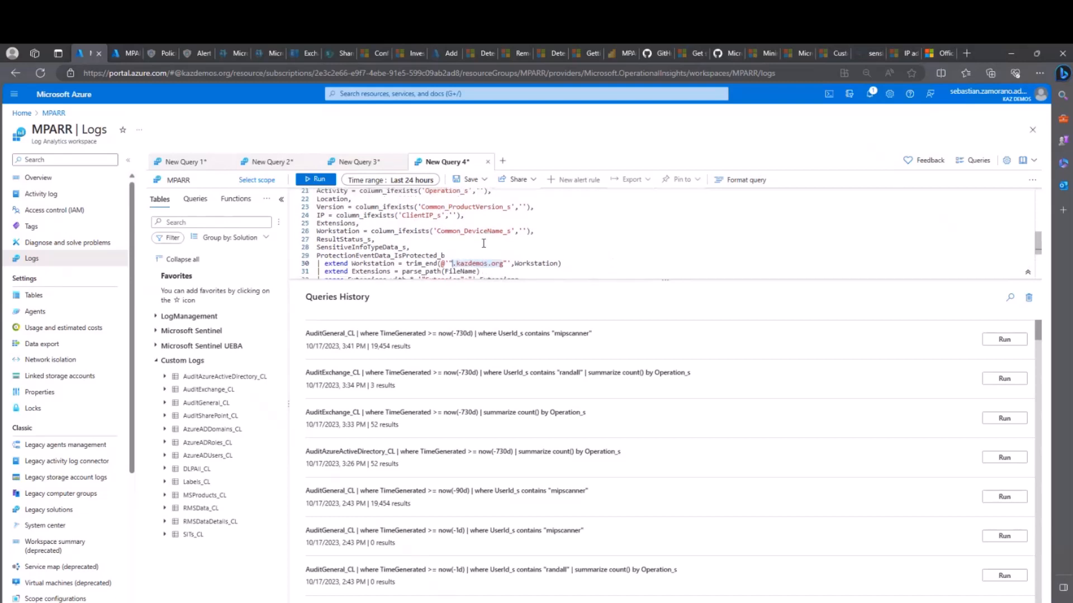
scroll(484, 244, "up", 8)
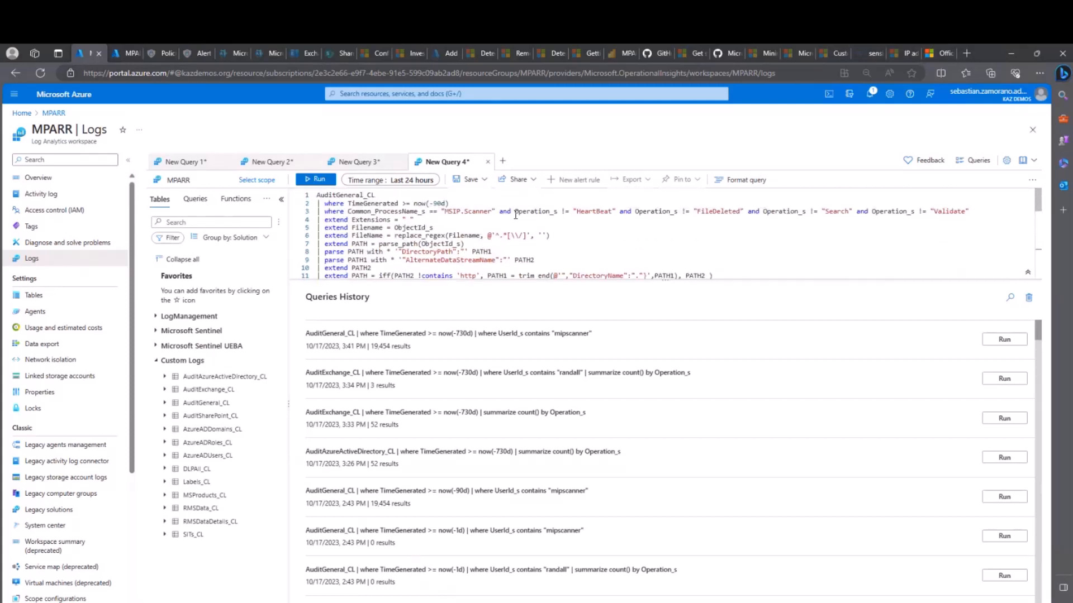
left_click(985, 210)
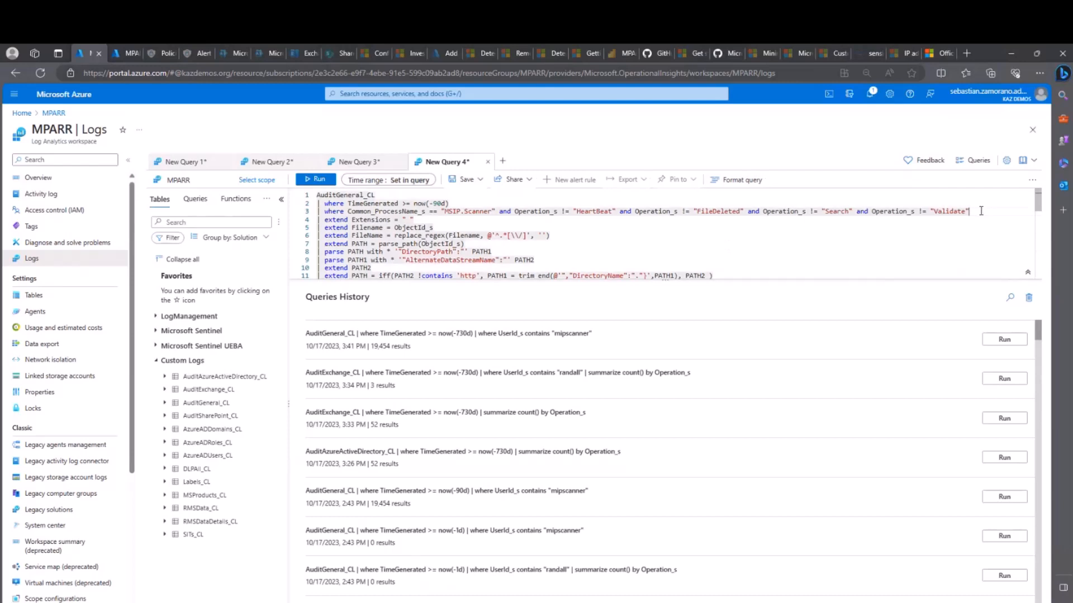
type("and ")
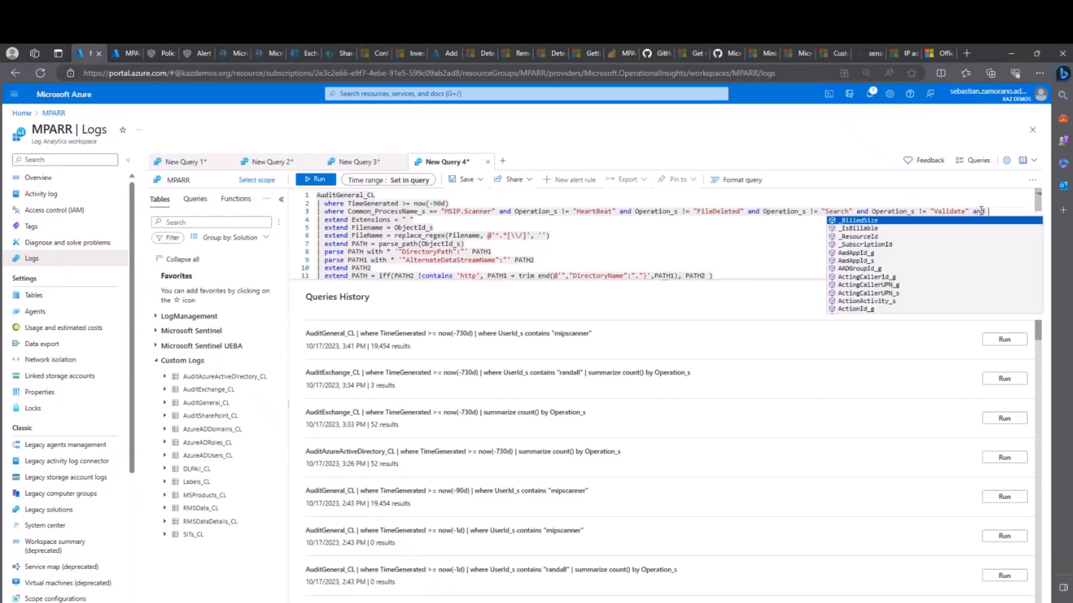
type("Ob")
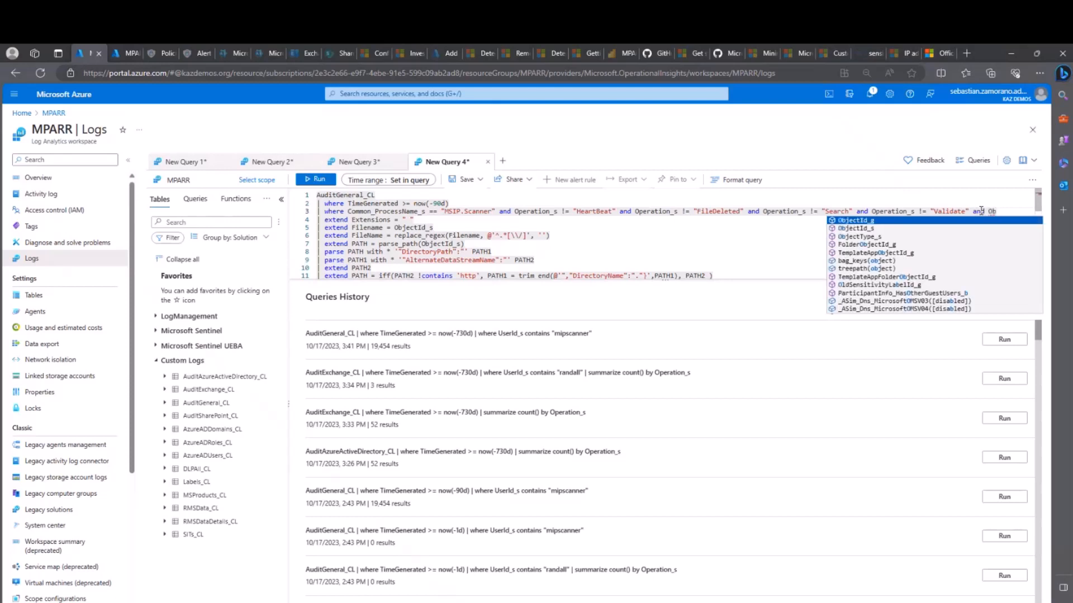
key("Down")
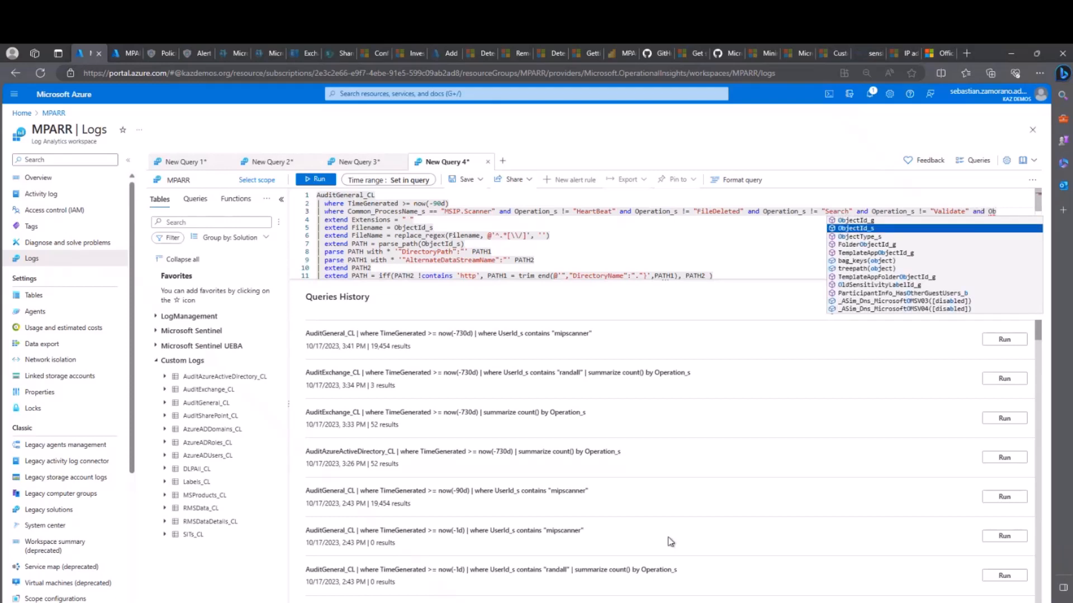
mouse_move(770, 592)
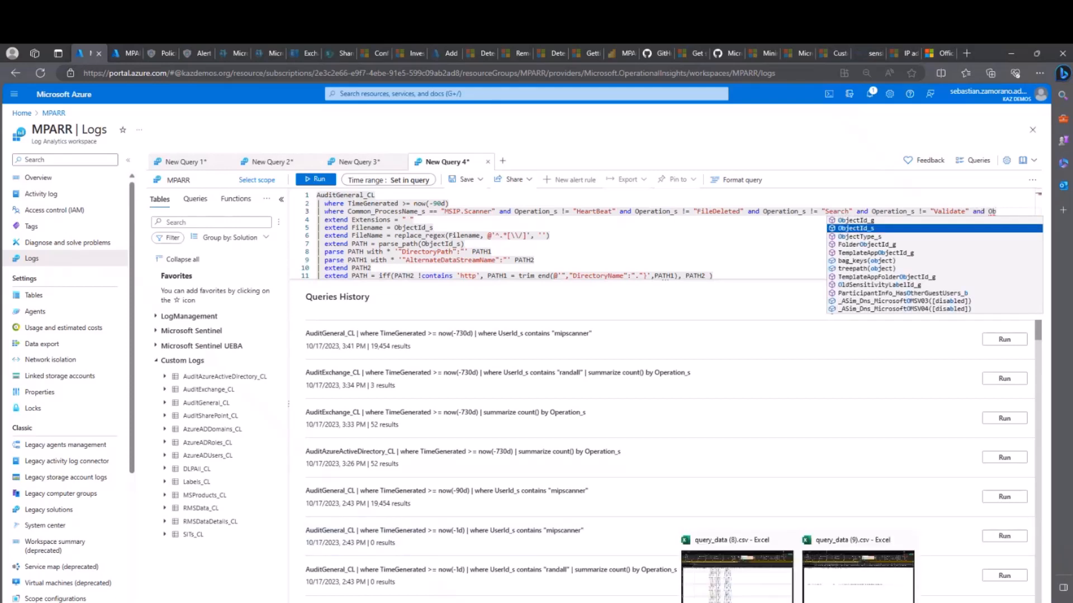
left_click(824, 587)
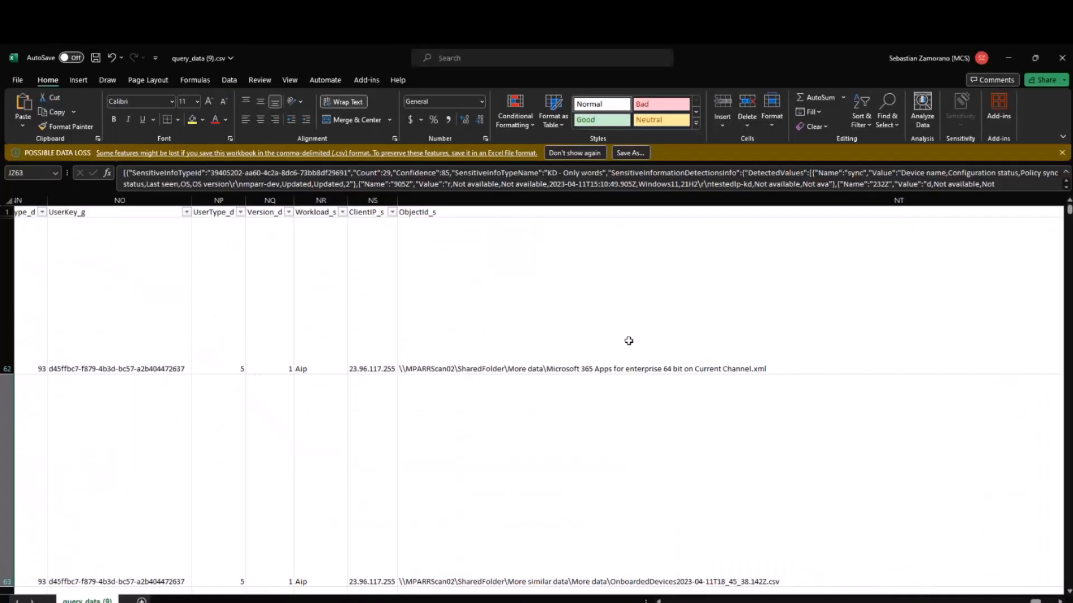
left_click(1011, 56)
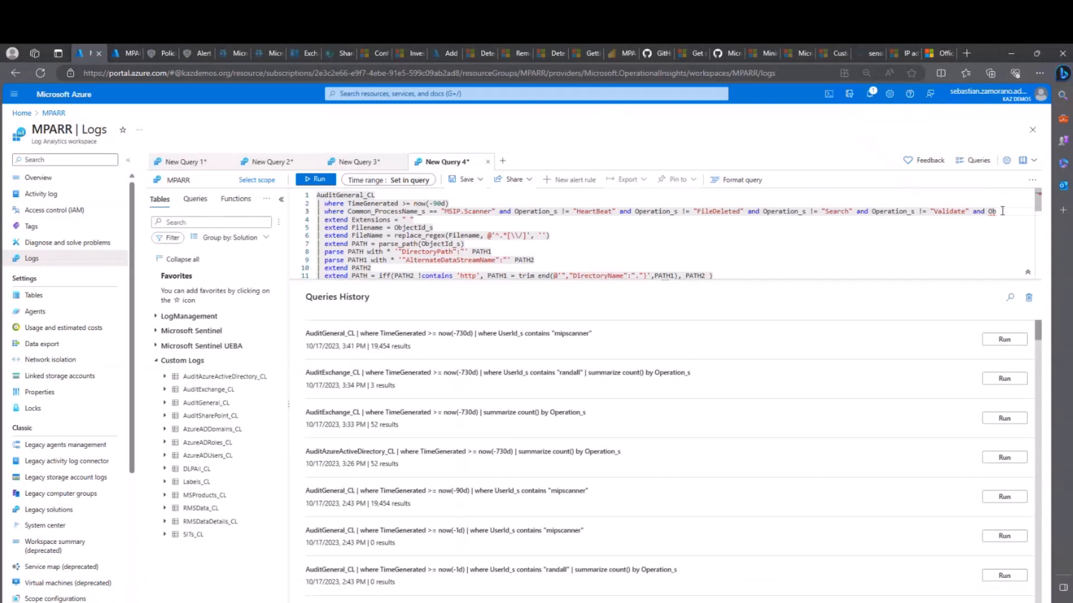
Complete the added filter condition as ObjectId_s contains "MPARRScan02".
type("j")
key("Down")
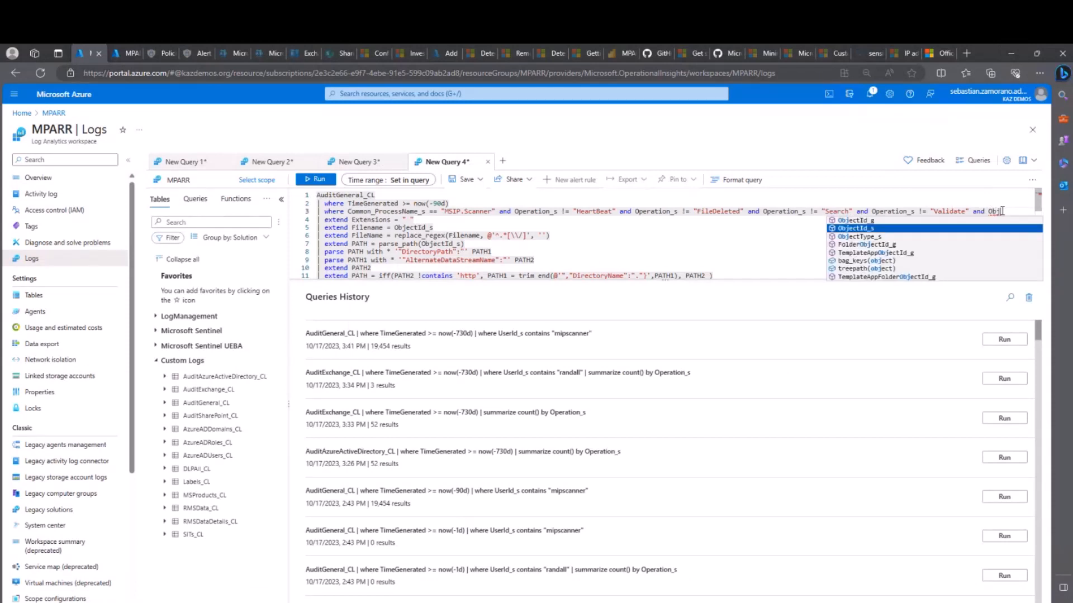
key("Tab")
type("contains \"")
key("ctrl+space")
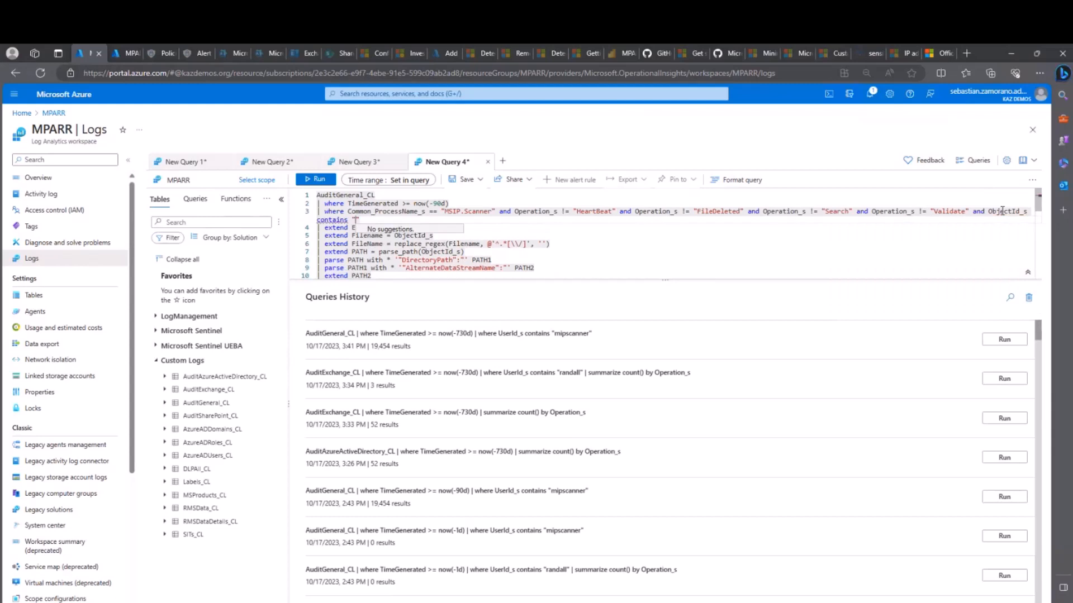
type("MPAR")
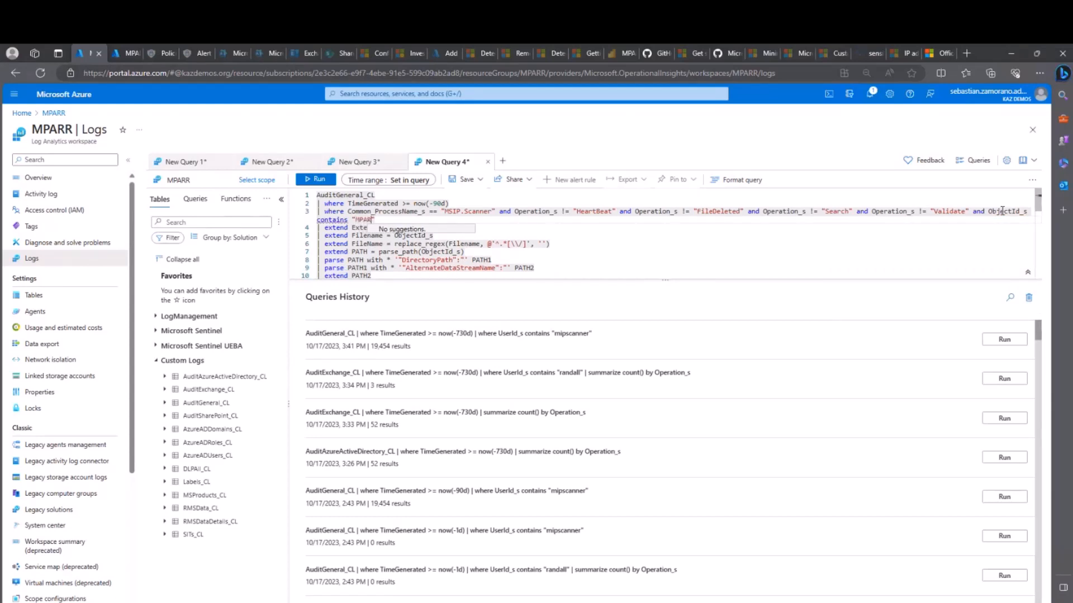
type("RScan02")
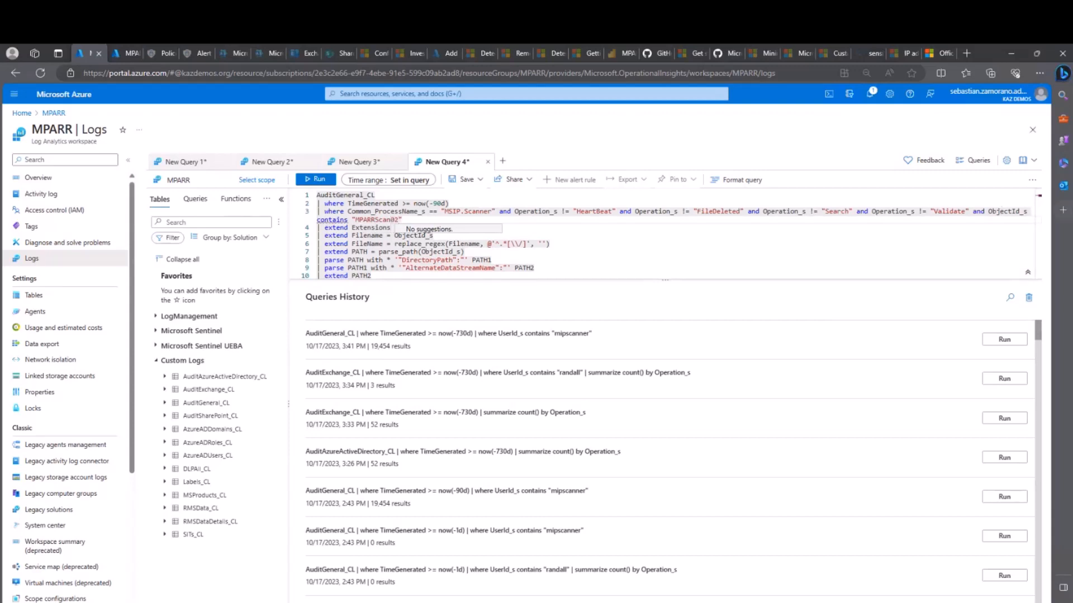
Switch to query_data (9).csv in Excel to review the ObjectId_s file paths again, and return to the Log Analytics query.
mouse_move(840, 595)
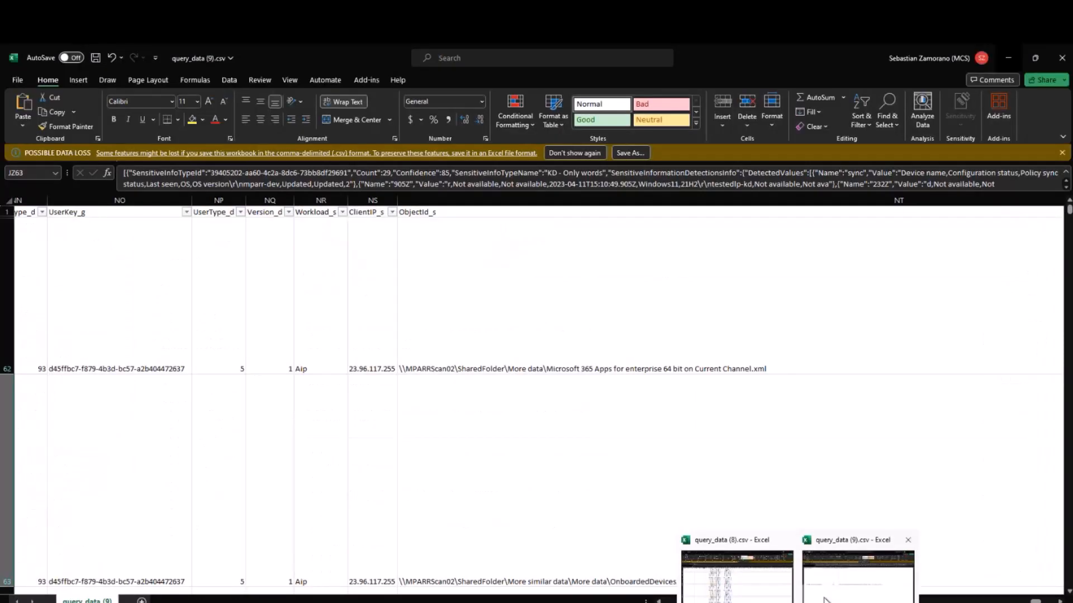
left_click(833, 584)
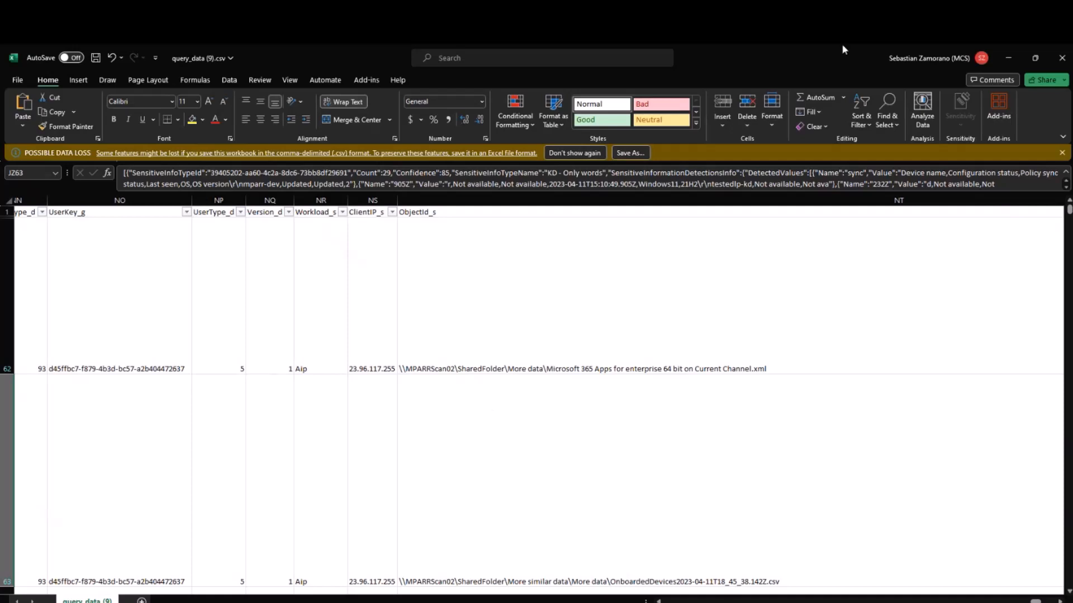
left_click(1007, 59)
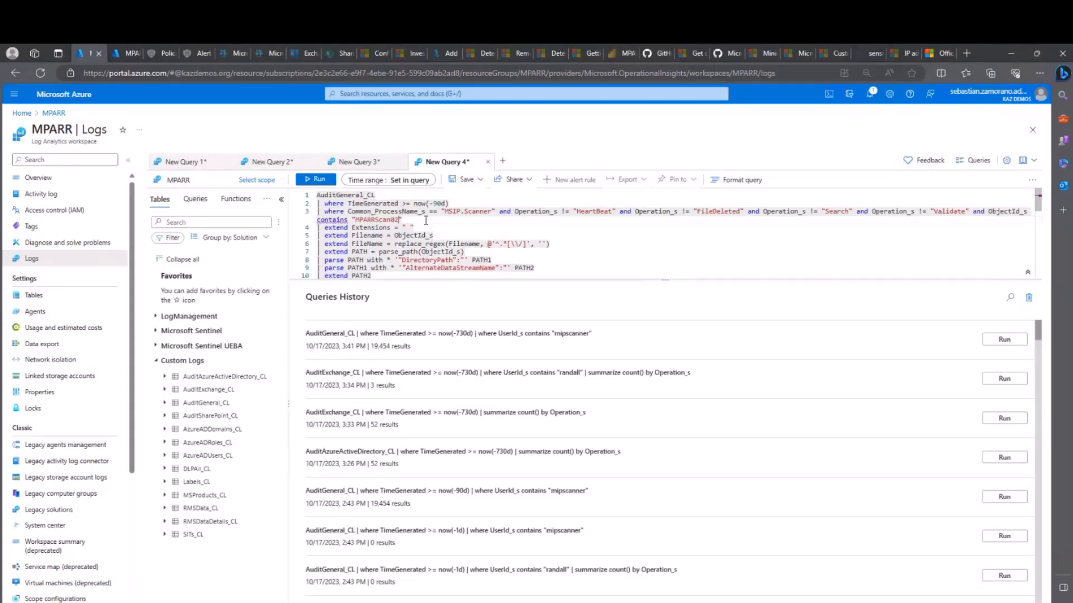
Add the condition and SensitiveInfoTypeData_s contains "SSN" to the where filter and run the query.
type("and")
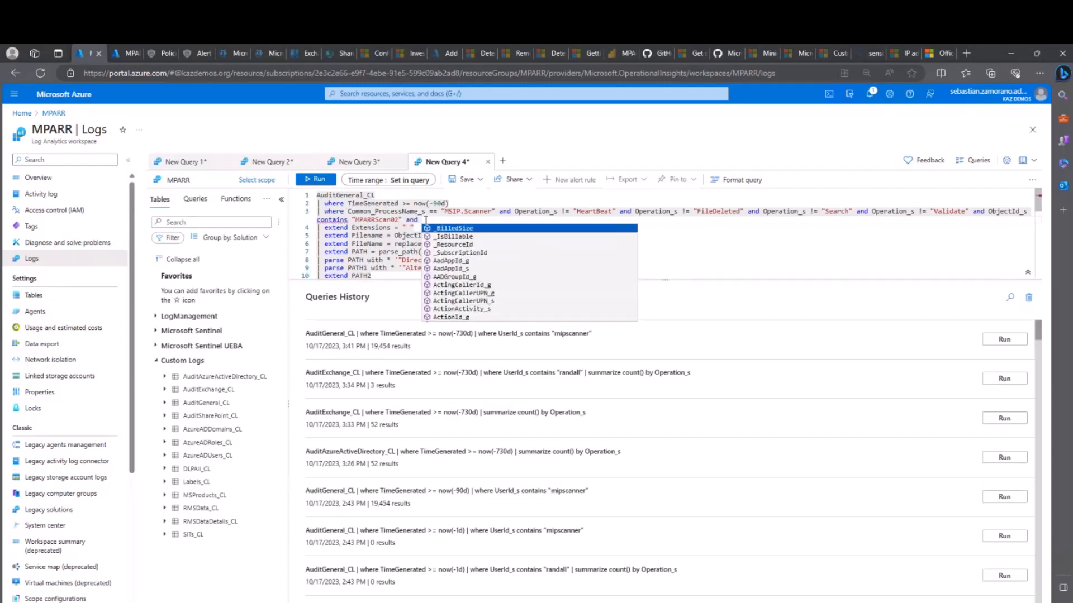
type("Se")
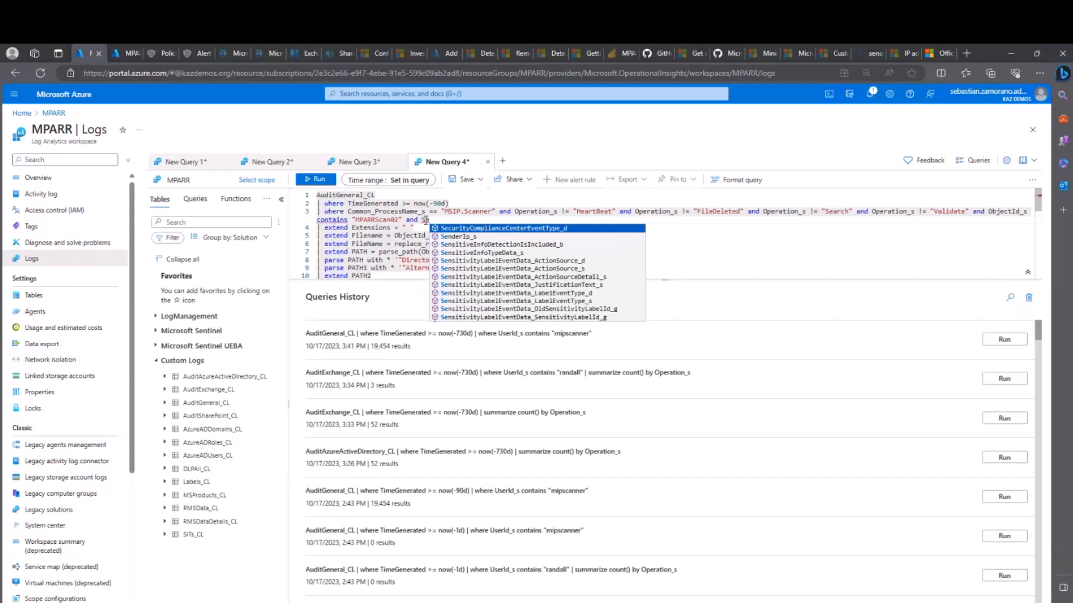
key("Down")
key("Down")
key("Down")
key("Tab")
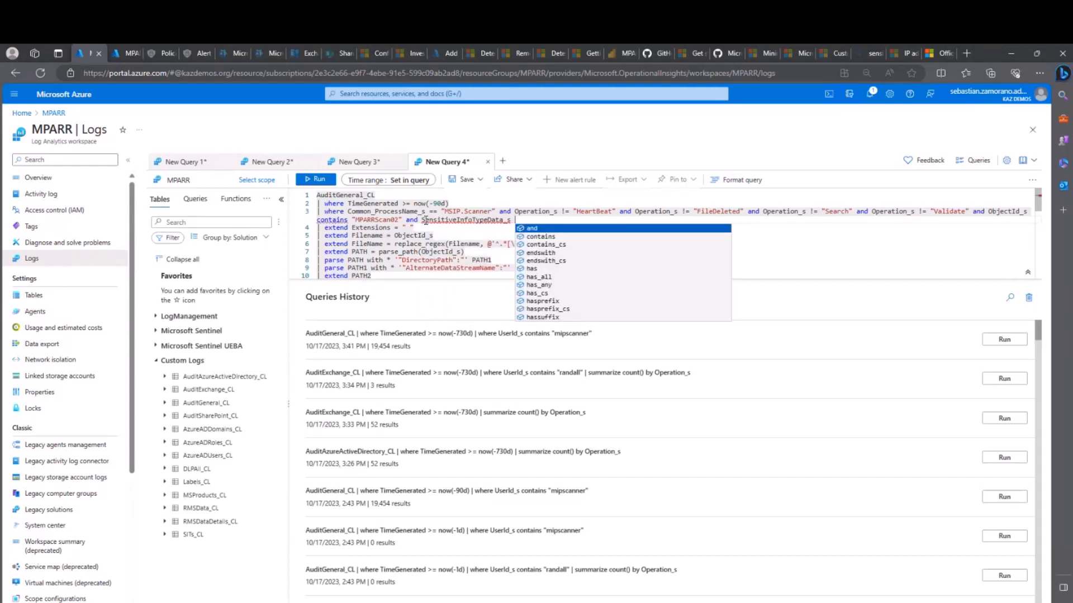
type("contains \"S")
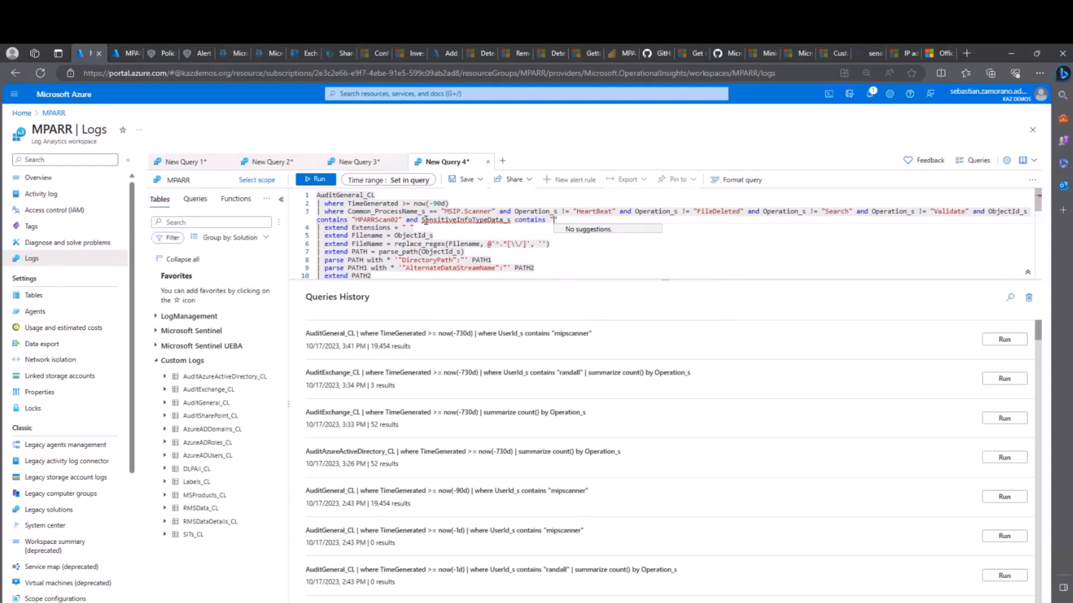
type("SN\"")
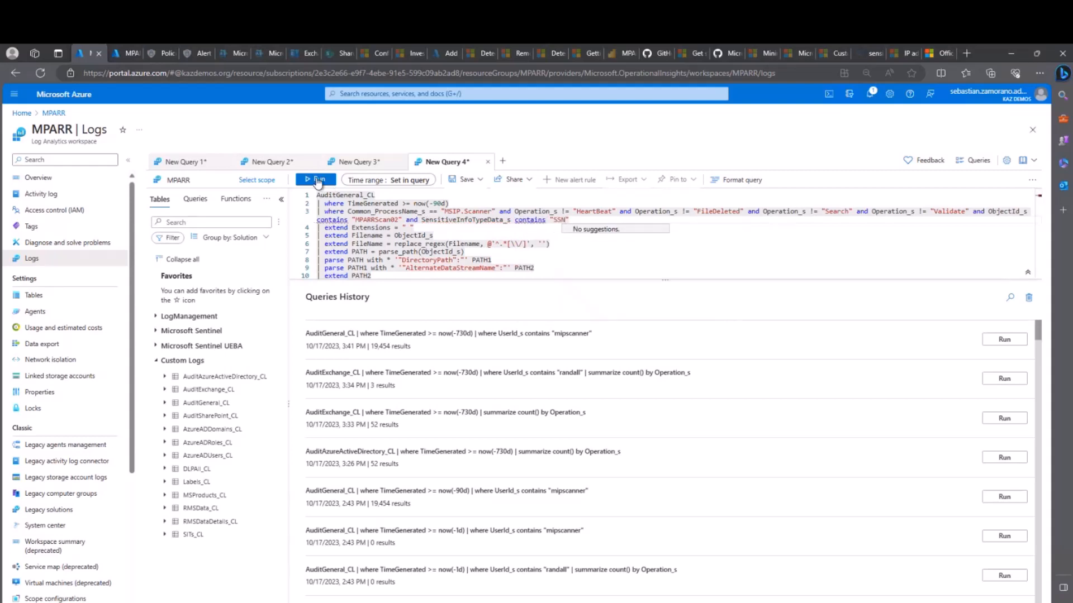
left_click(318, 181)
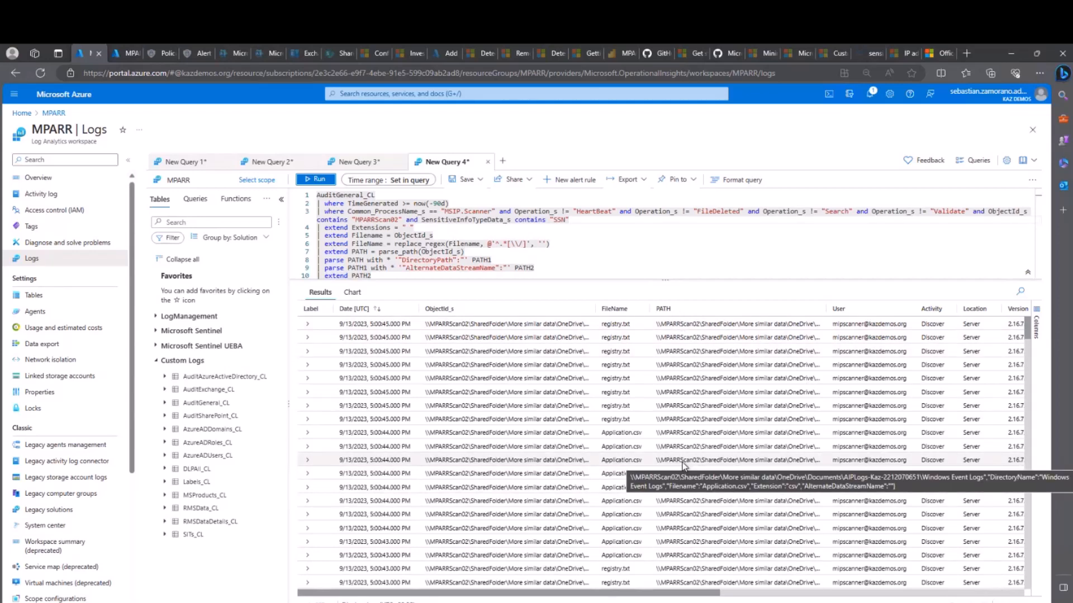
Look across the result columns and expand the first registry.txt record together with its SensitiveInfoTypeData_s field.
scroll(684, 362, "right", 5)
left_click(684, 364)
scroll(684, 364, "right", 5)
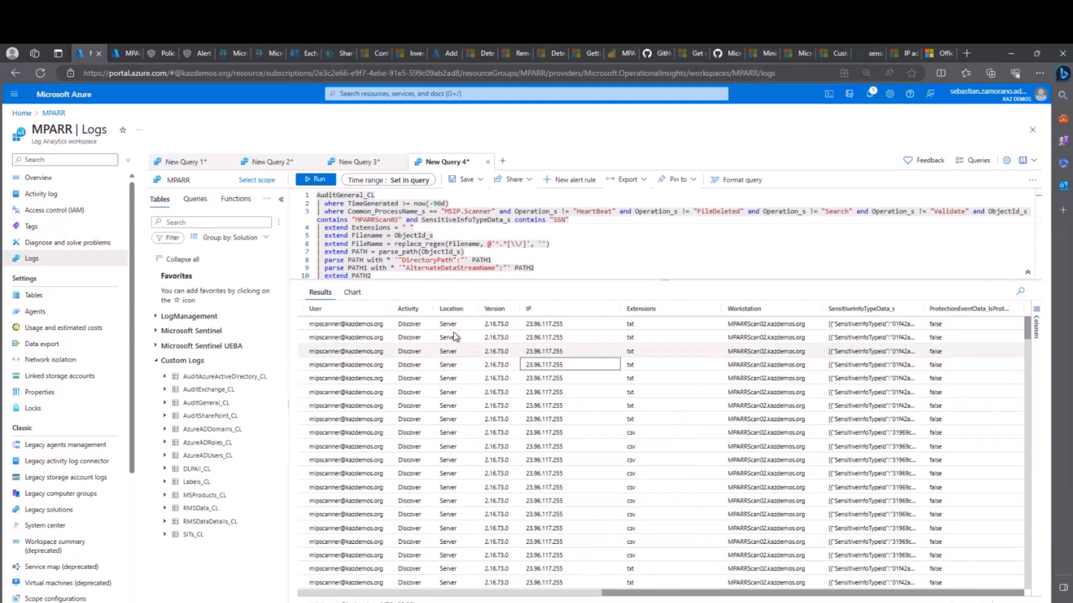
scroll(313, 330, "left", 10)
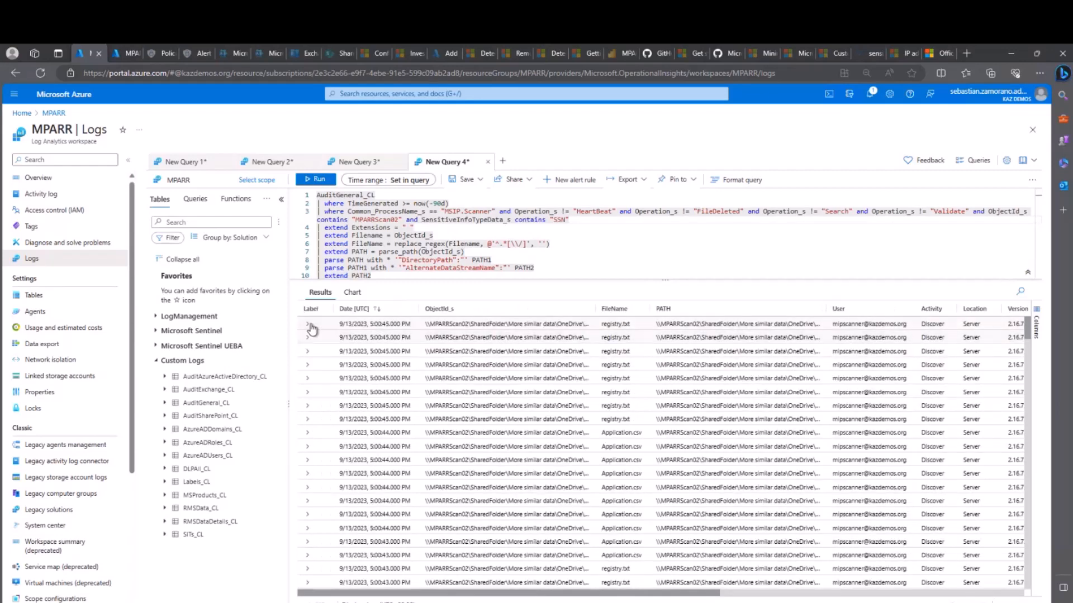
left_click(307, 329)
left_click(307, 325)
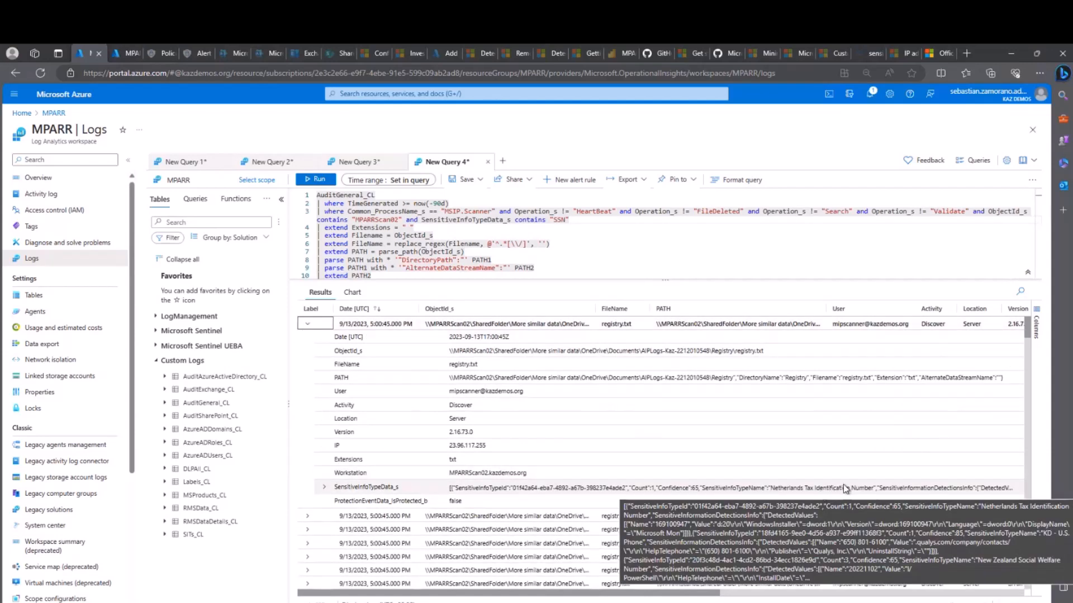
left_click(323, 488)
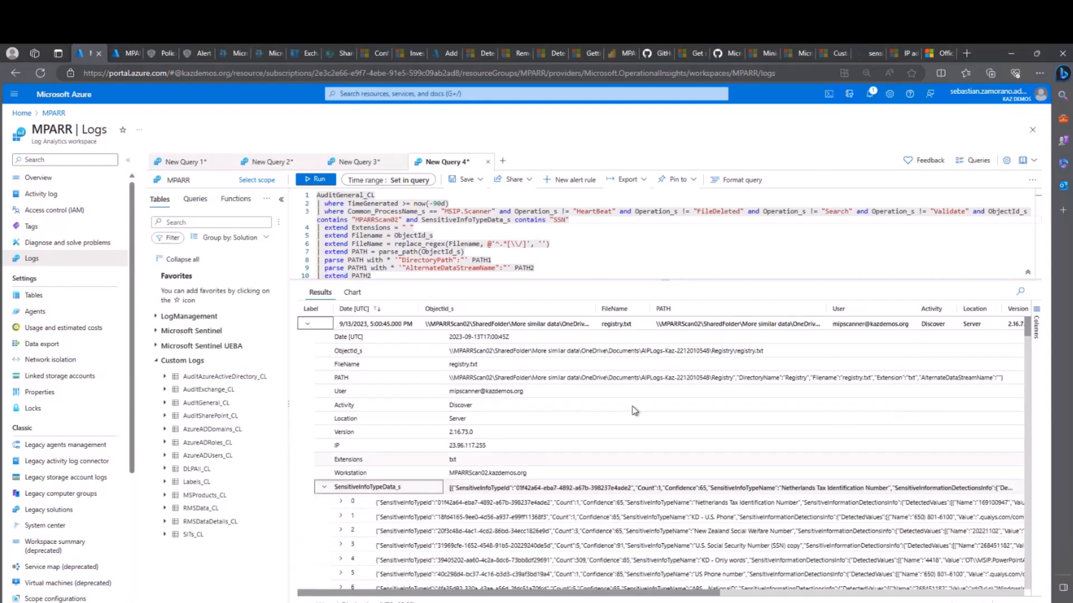
Examine the file path and the sensitive information types, counts, confidence levels and detected values listed for the expanded registry.txt record.
scroll(634, 411, "down", 3)
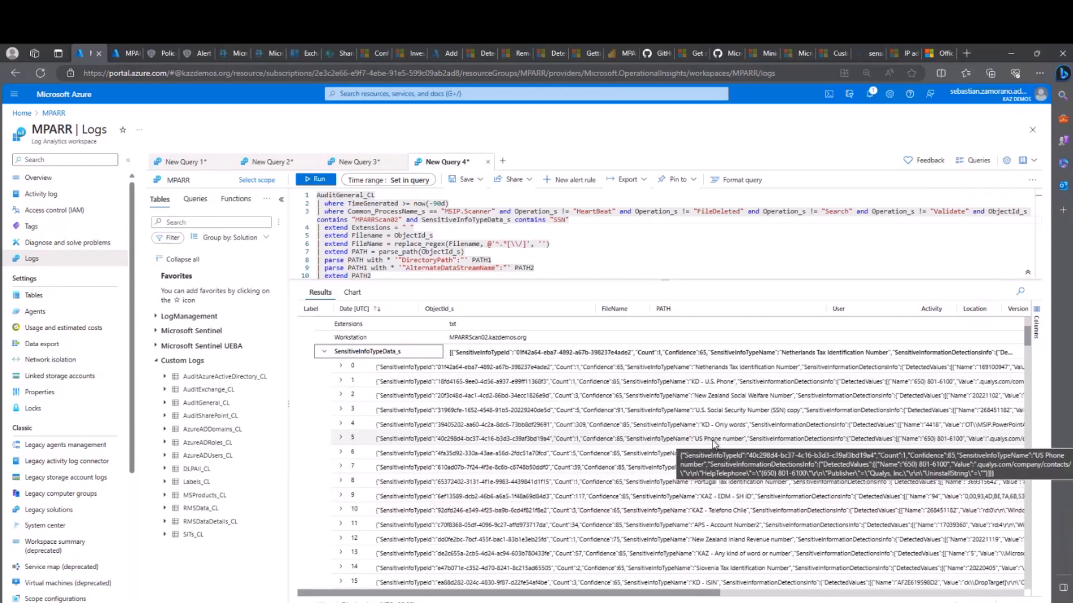
scroll(713, 443, "up", 3)
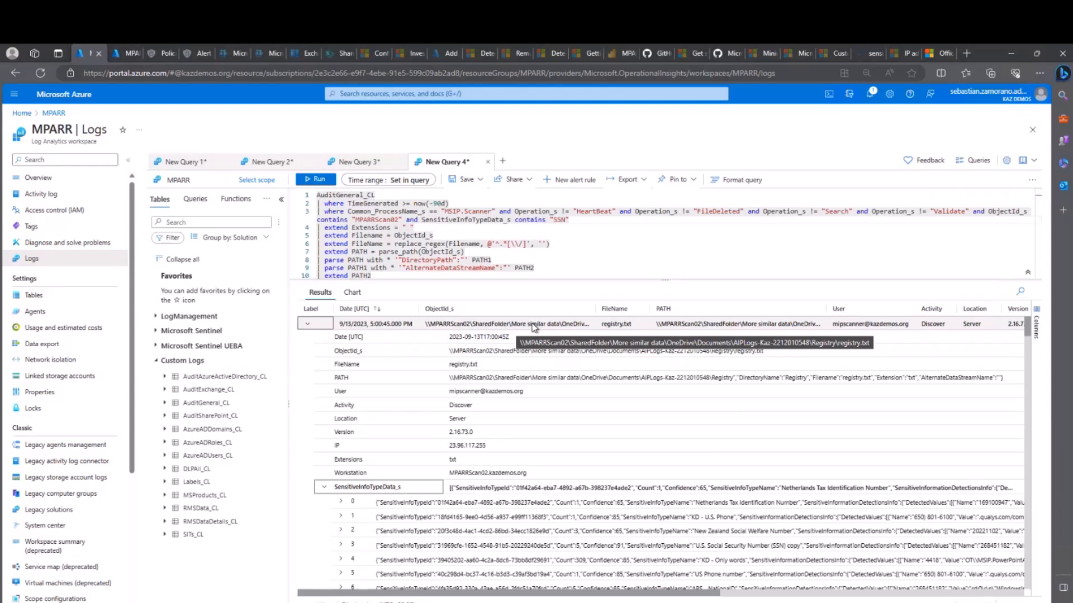
scroll(671, 536, "down", 5)
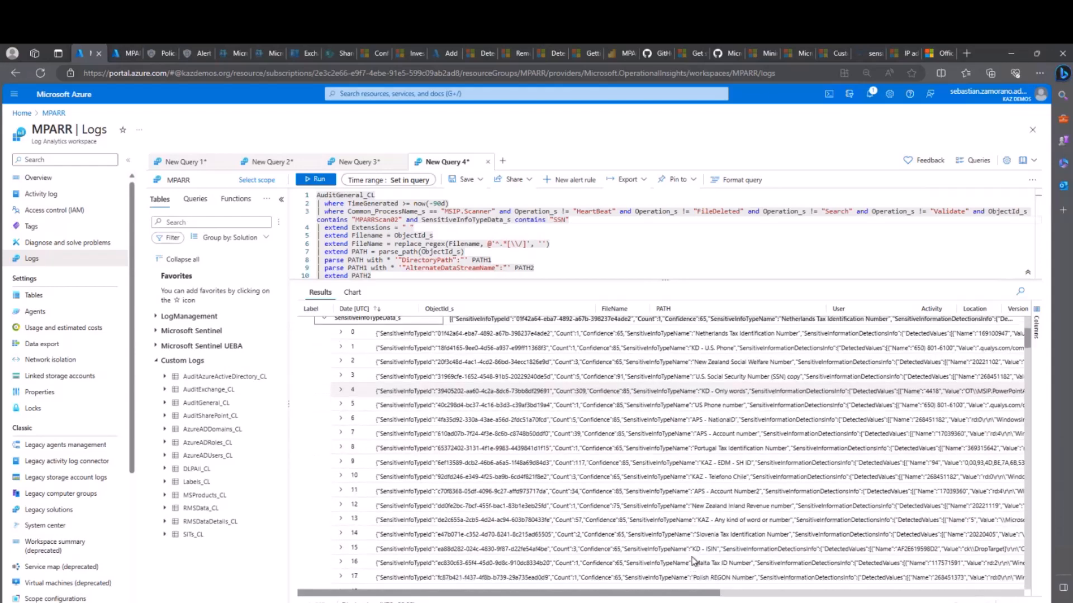
scroll(693, 561, "down", 3)
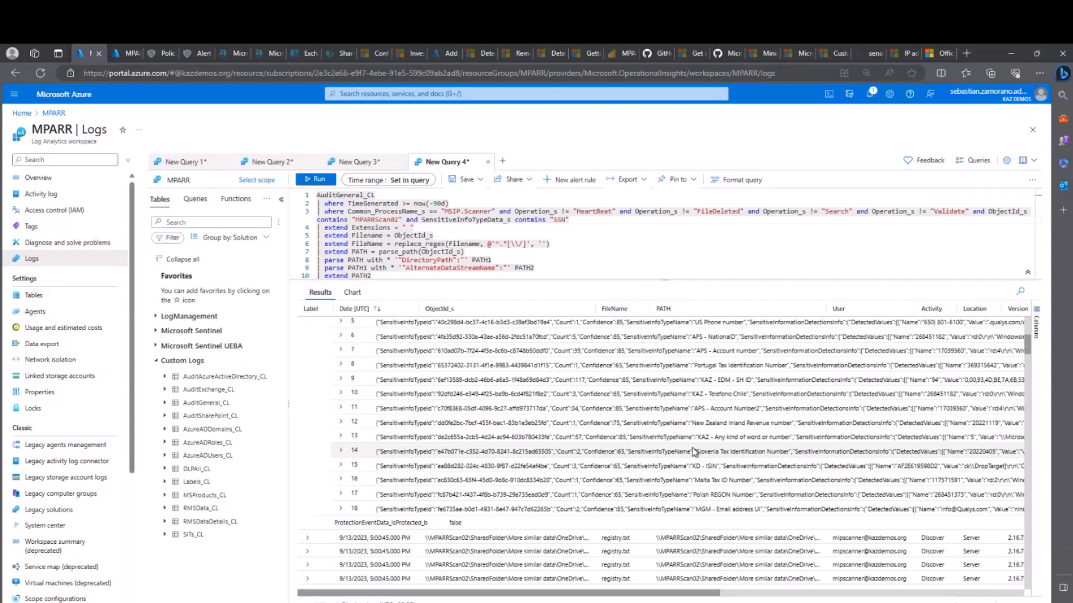
scroll(692, 451, "right", 5)
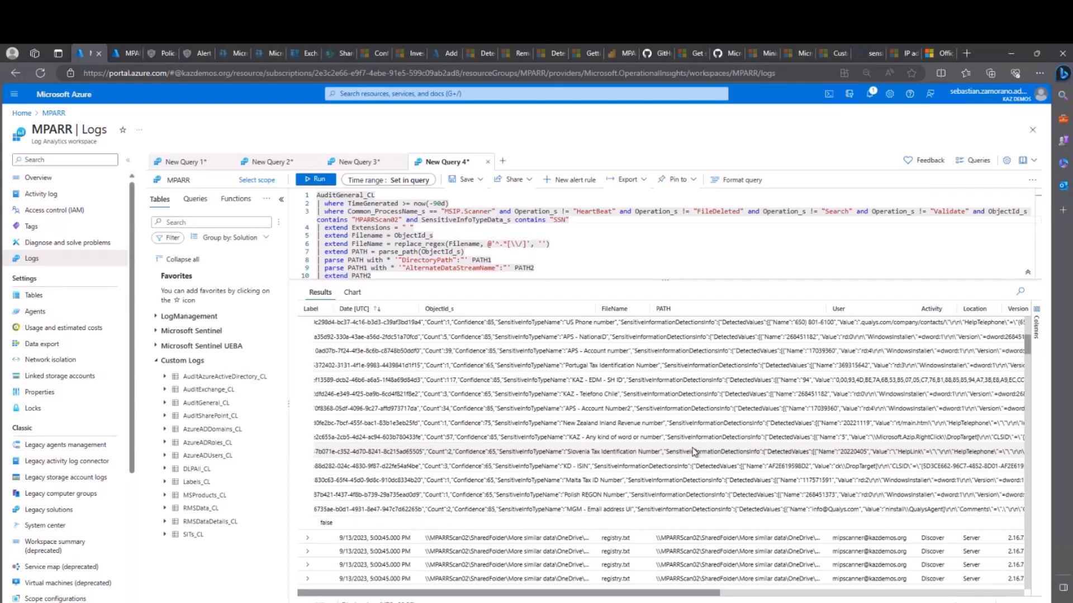
scroll(693, 451, "right", 3)
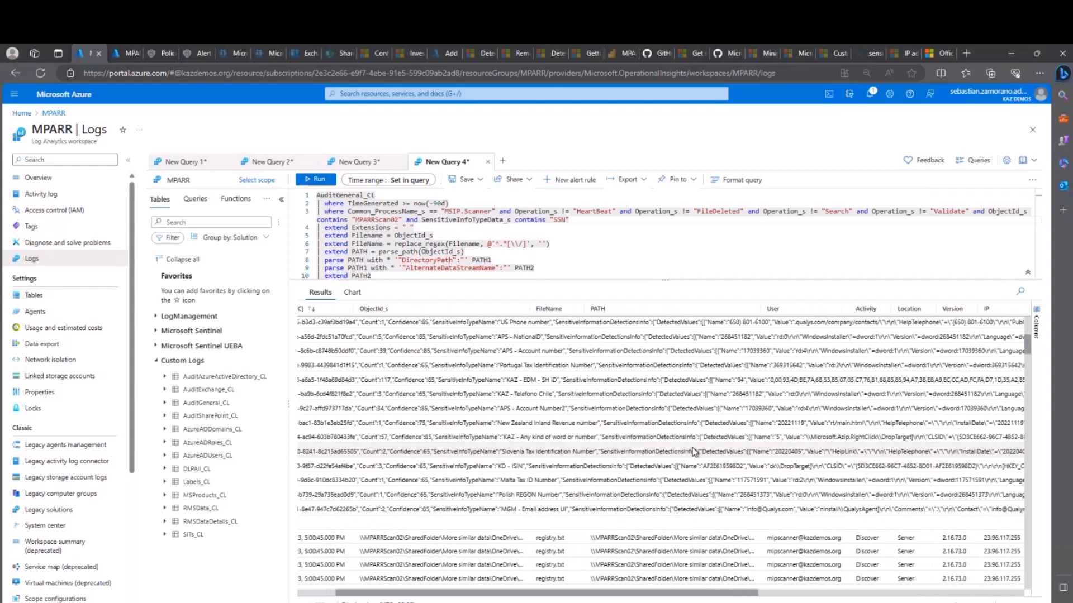
scroll(692, 451, "left", 6)
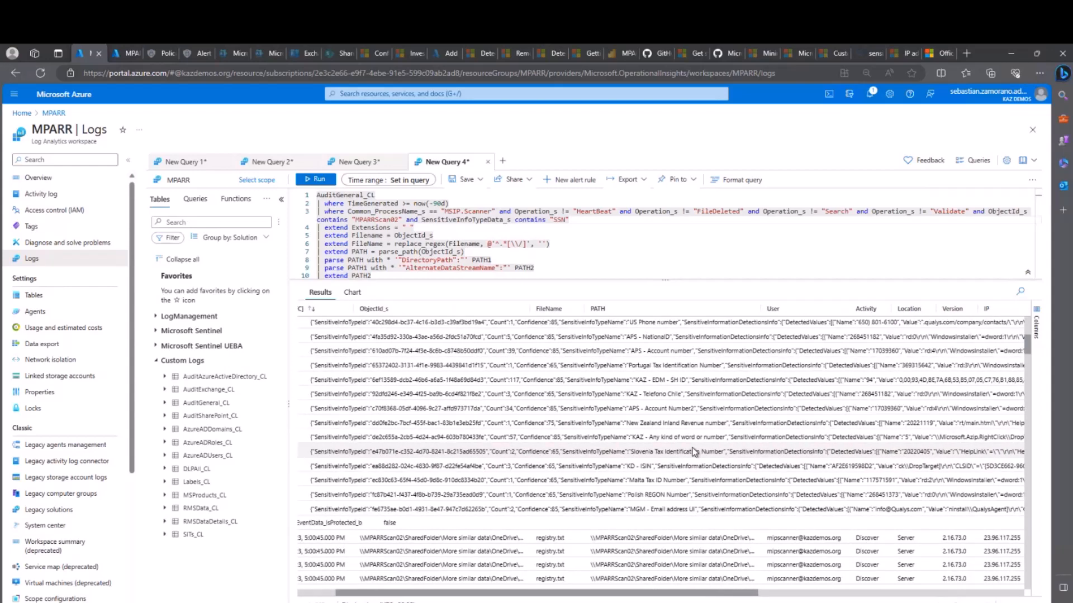
scroll(693, 451, "left", 3)
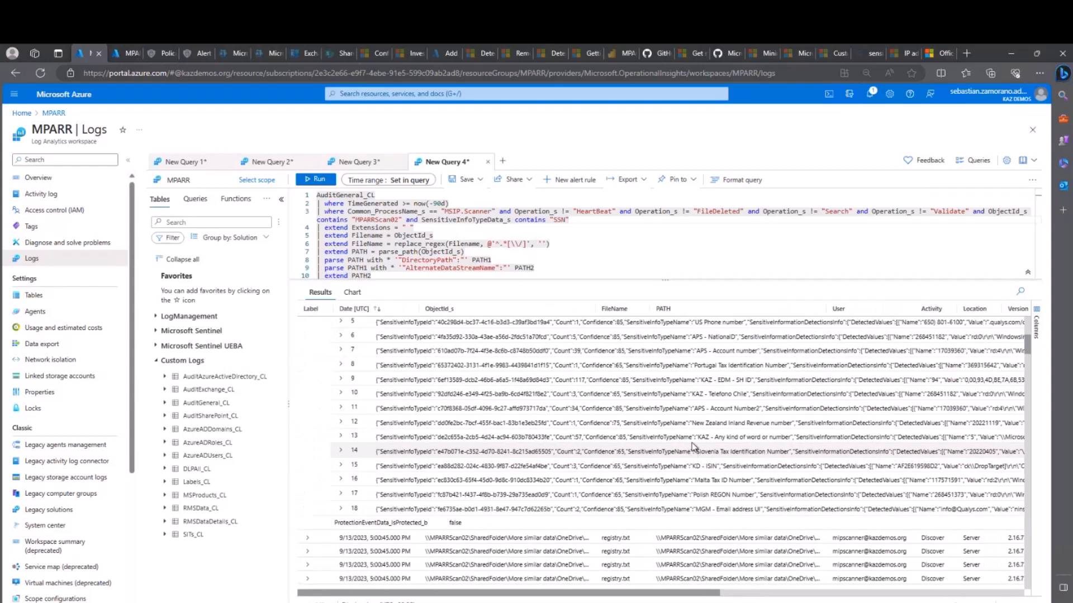
scroll(682, 426, "up", 3)
scroll(681, 426, "up", 1)
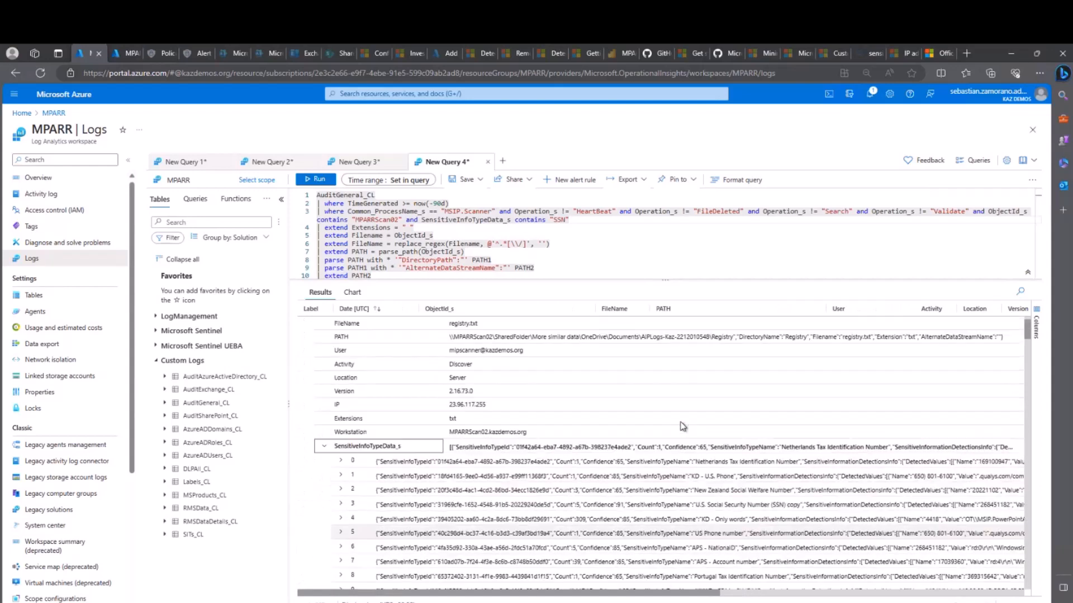
Export the SSN-filtered scanner query as a Power BI M query and open the downloaded PowerBIQuery (18).txt.
scroll(683, 426, "down", 1)
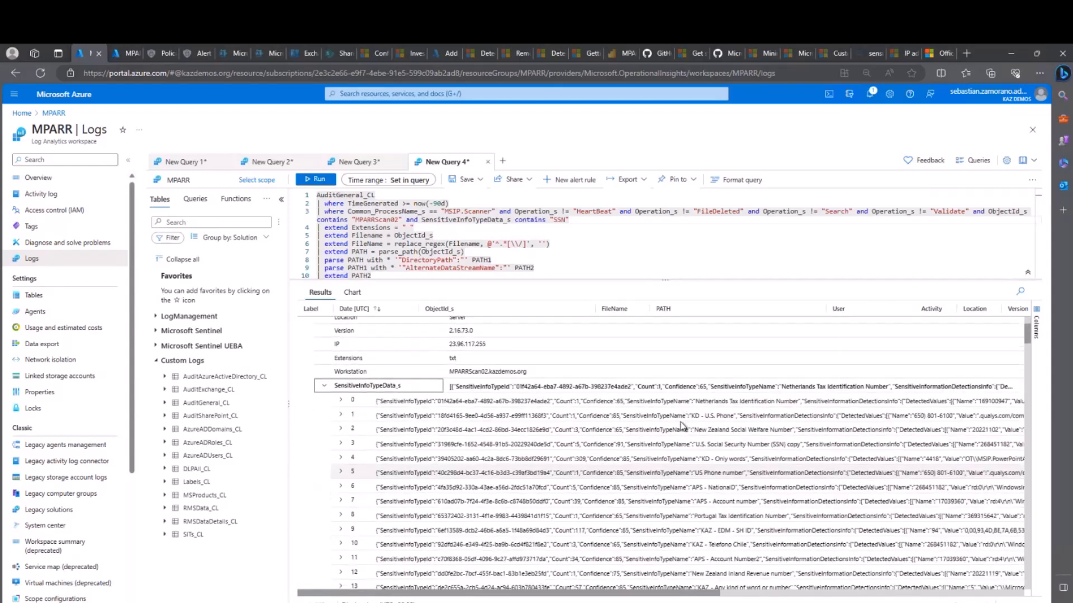
scroll(682, 426, "down", 1)
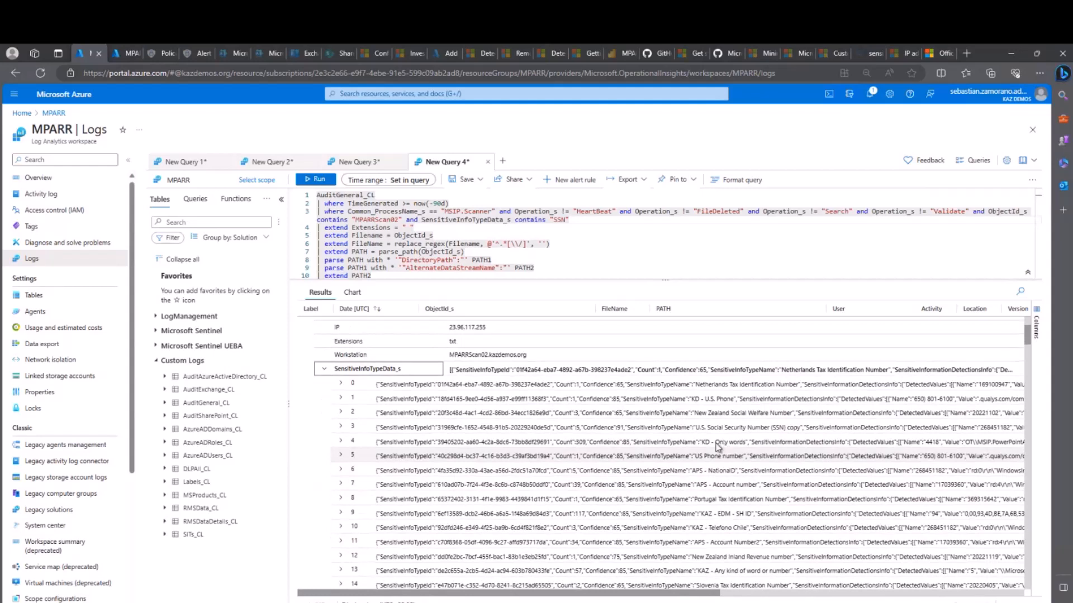
left_click(638, 181)
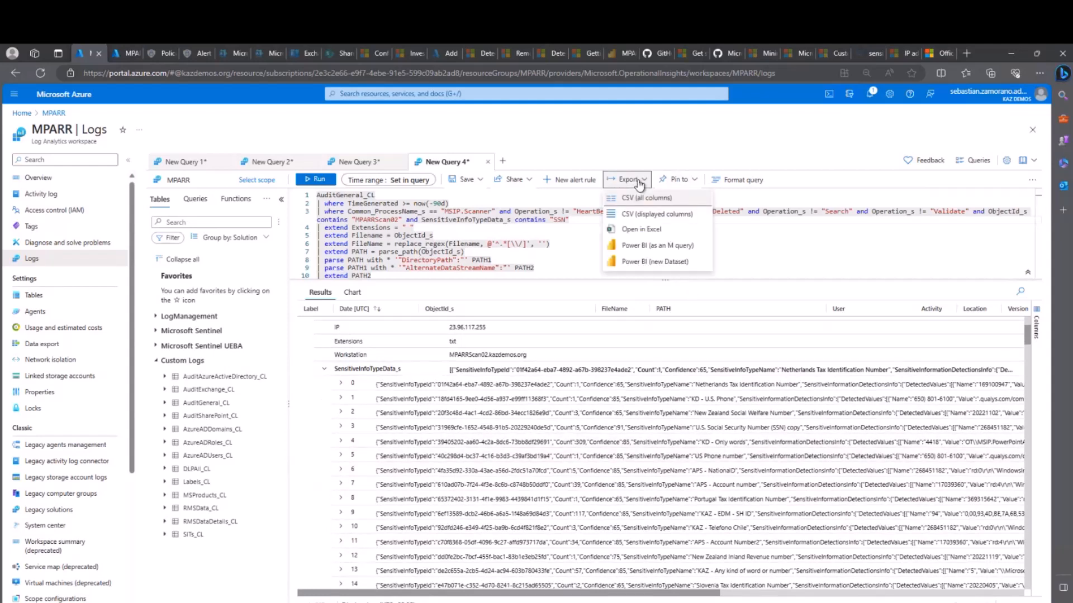
left_click(651, 251)
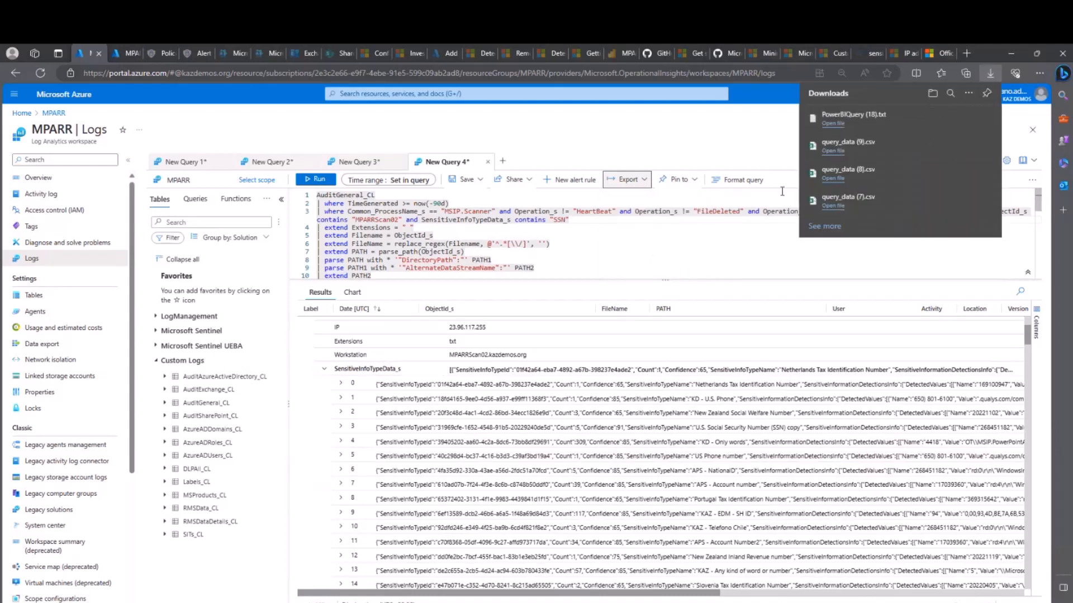
left_click(837, 124)
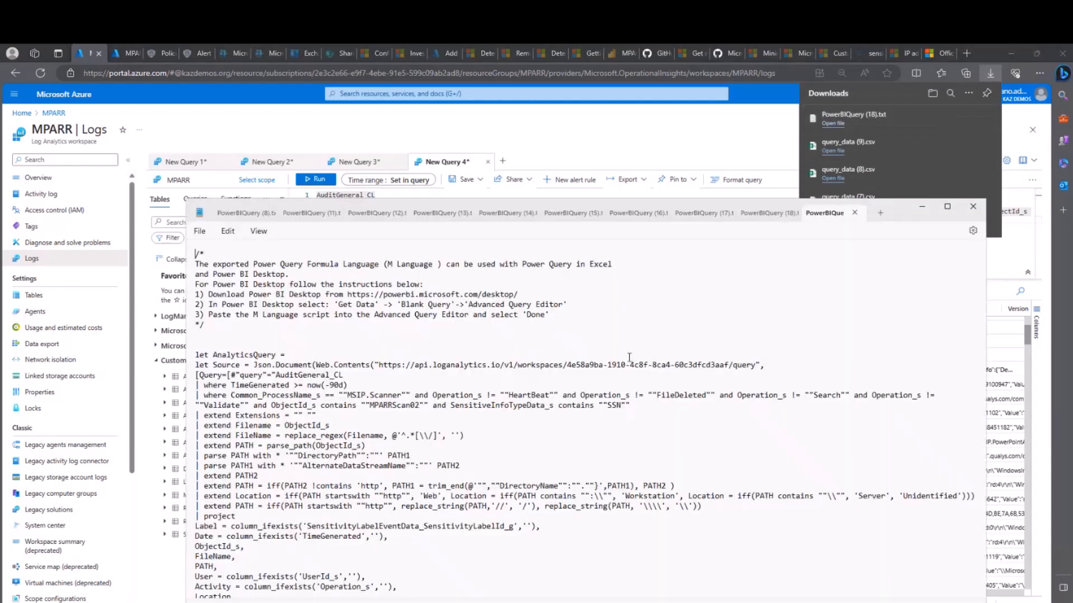
Close the duplicate PowerBIQuery (18).txt tabs in the text editor and reopen the file from the downloads.
left_click(854, 215)
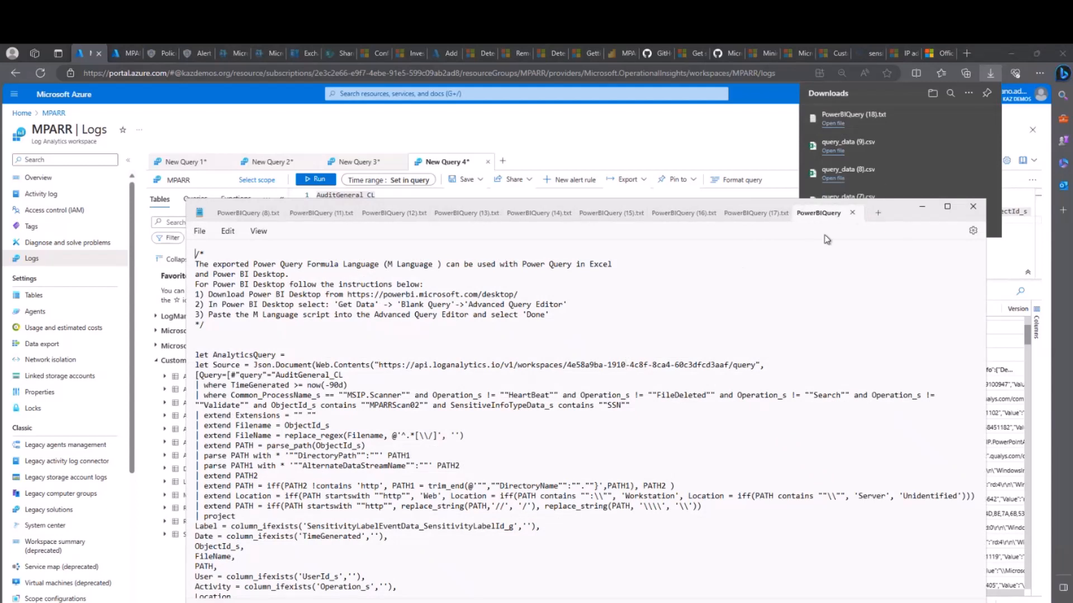
left_click(852, 213)
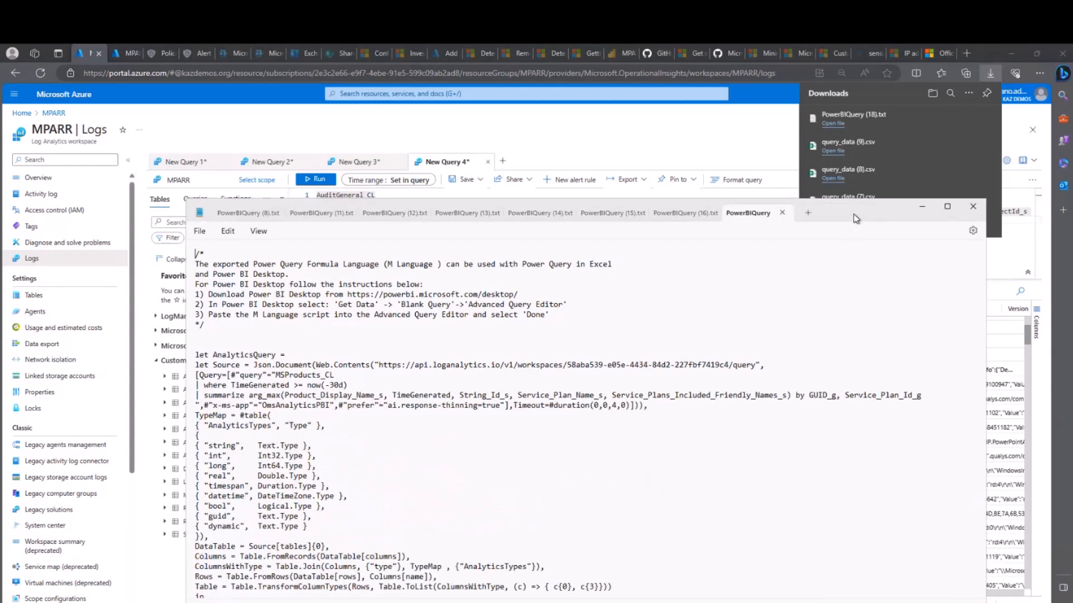
left_click(832, 124)
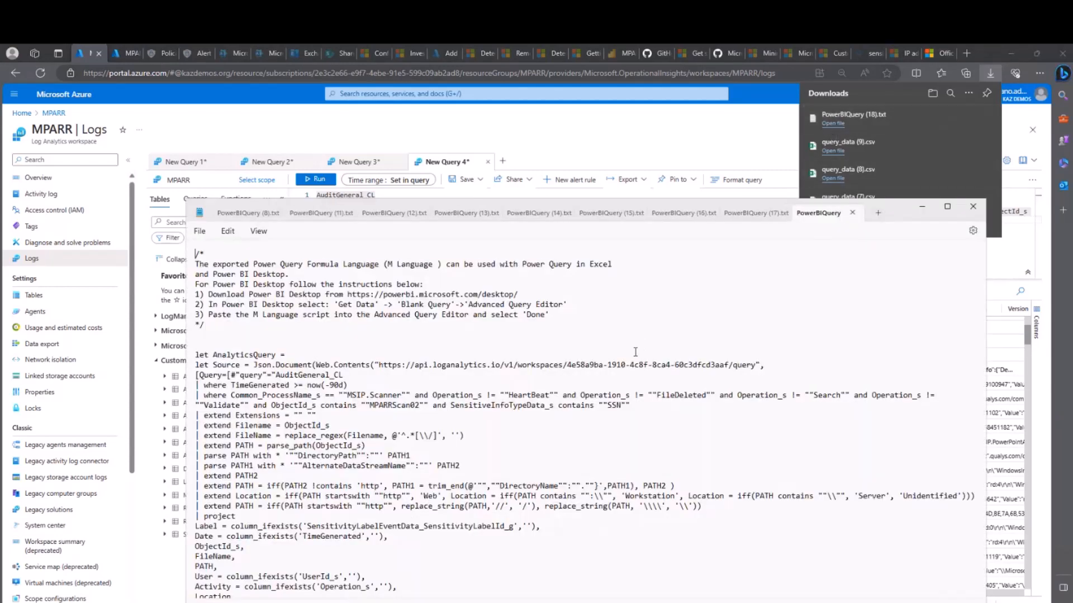
Copy the entire M script from PowerBIQuery (18).txt and review its AuditGeneral_CL query with the MPARRScan02 and SSN conditions.
left_click(635, 352)
key("ctrl+a")
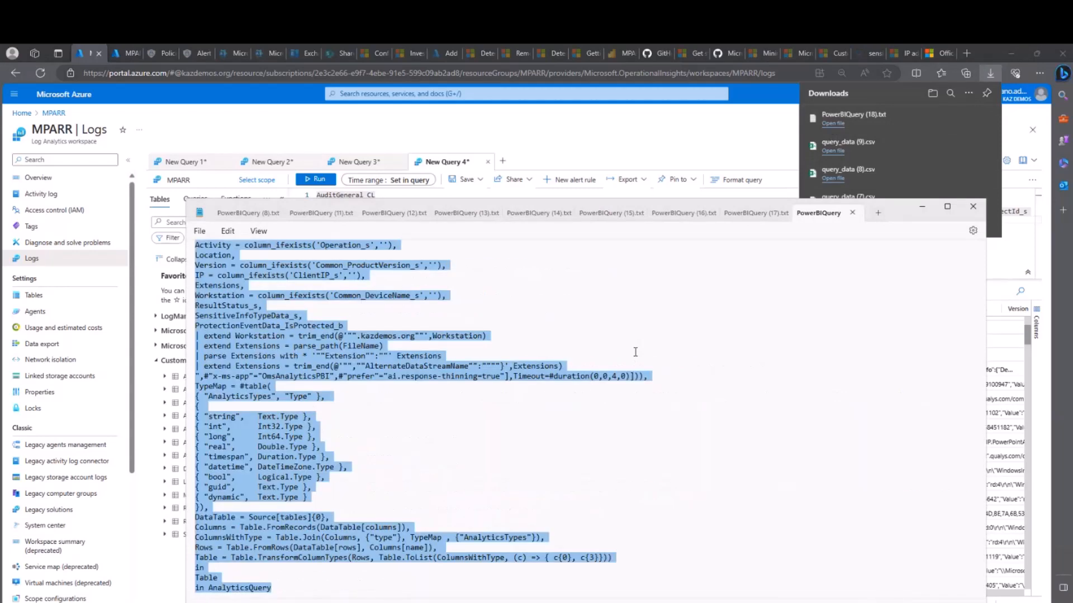
left_click(635, 352)
scroll(493, 350, "up", 3)
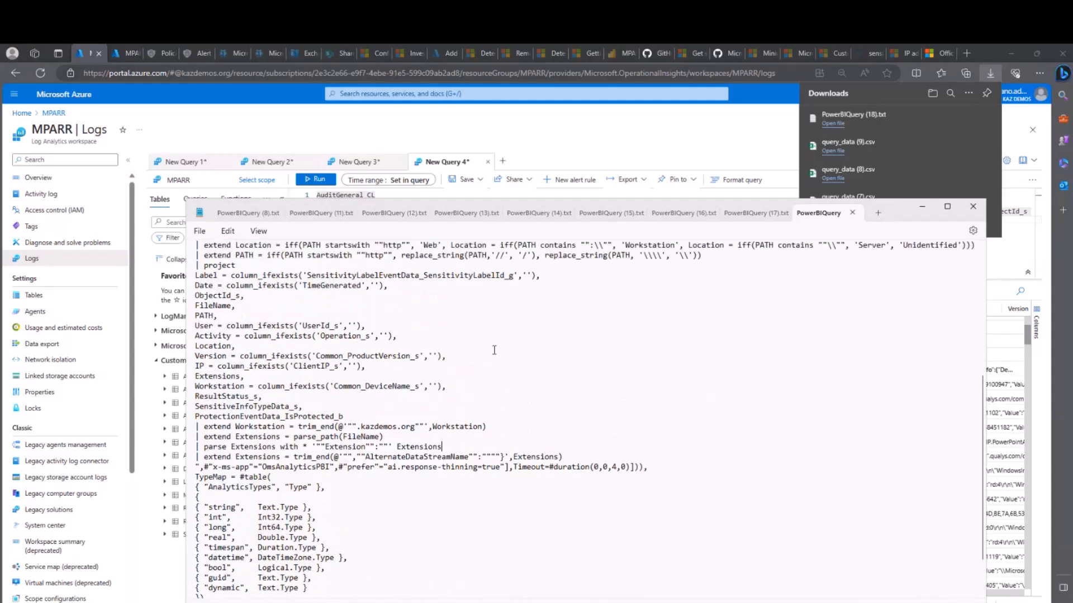
scroll(494, 350, "up", 7)
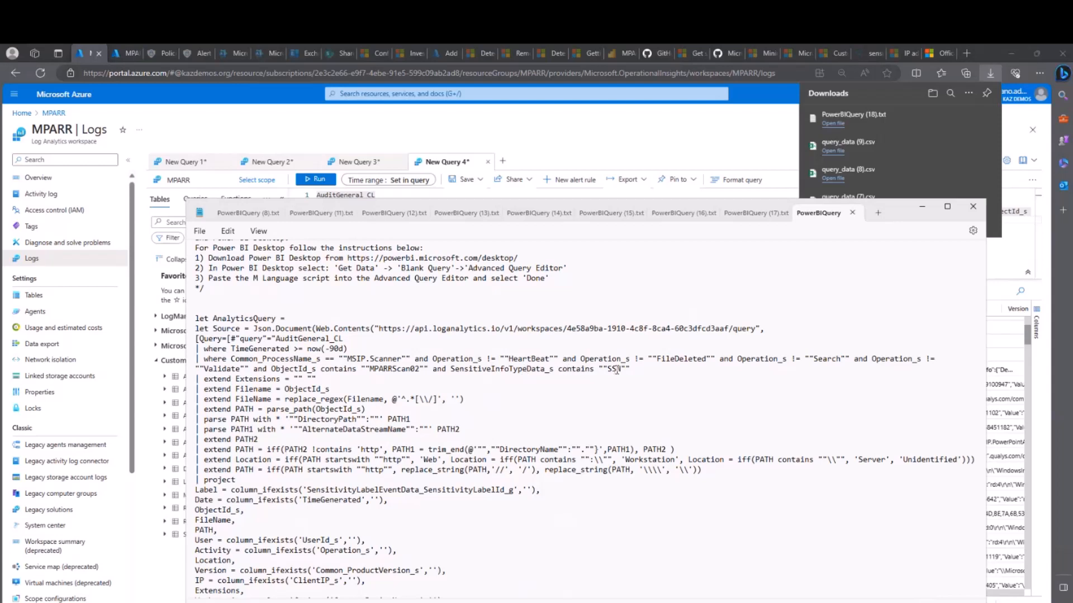
Return to New Query 4, remove the condition and SensitiveInfoTypeData_s contains "SSN" from the where filter, and run the query.
double_click(456, 163)
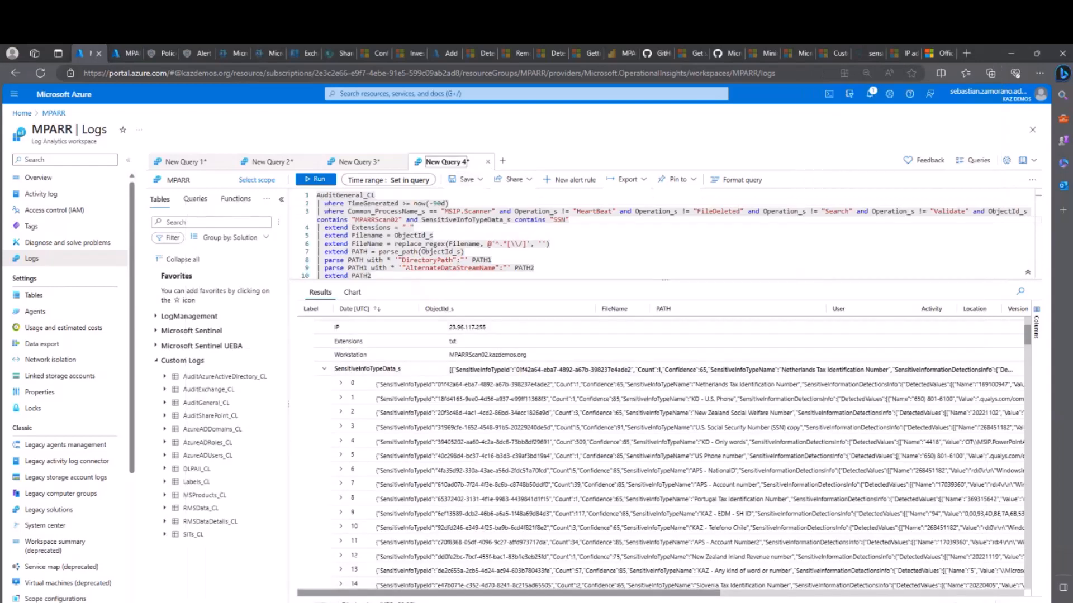
left_click(572, 221)
left_click(461, 229)
left_click_drag(438, 213, 403, 221)
key("Delete")
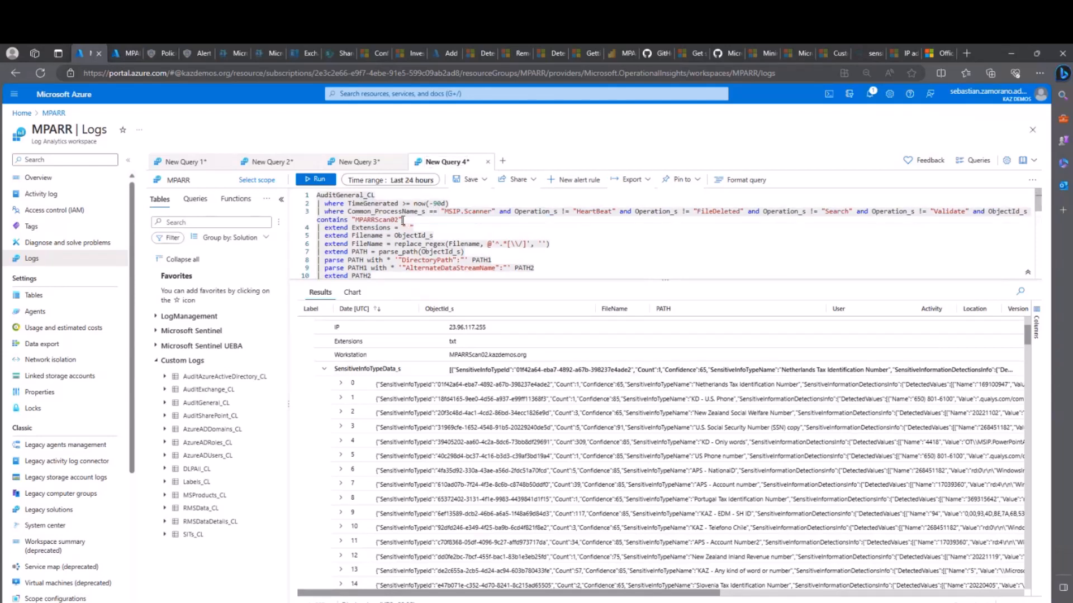
left_click(316, 178)
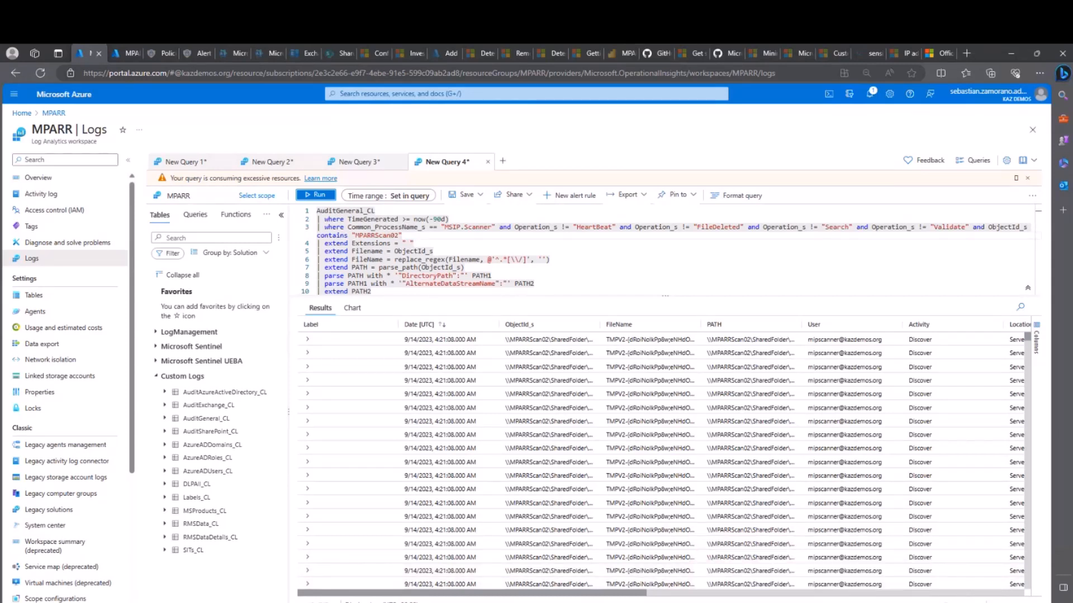
Switch to Power BI Desktop and create a new empty report, dismissing the startup screen.
left_click(826, 591)
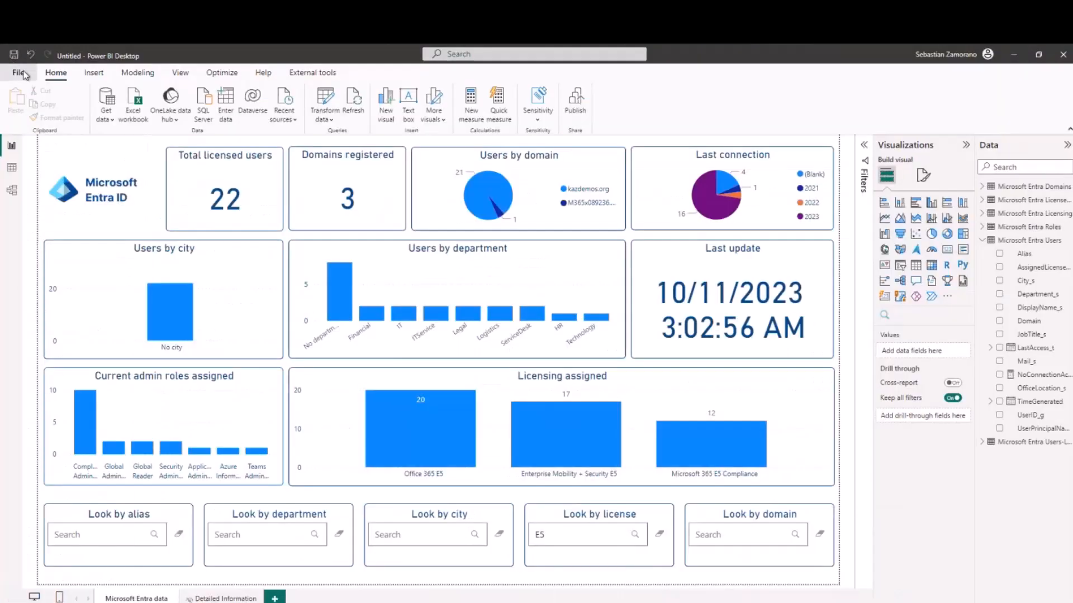
left_click(22, 73)
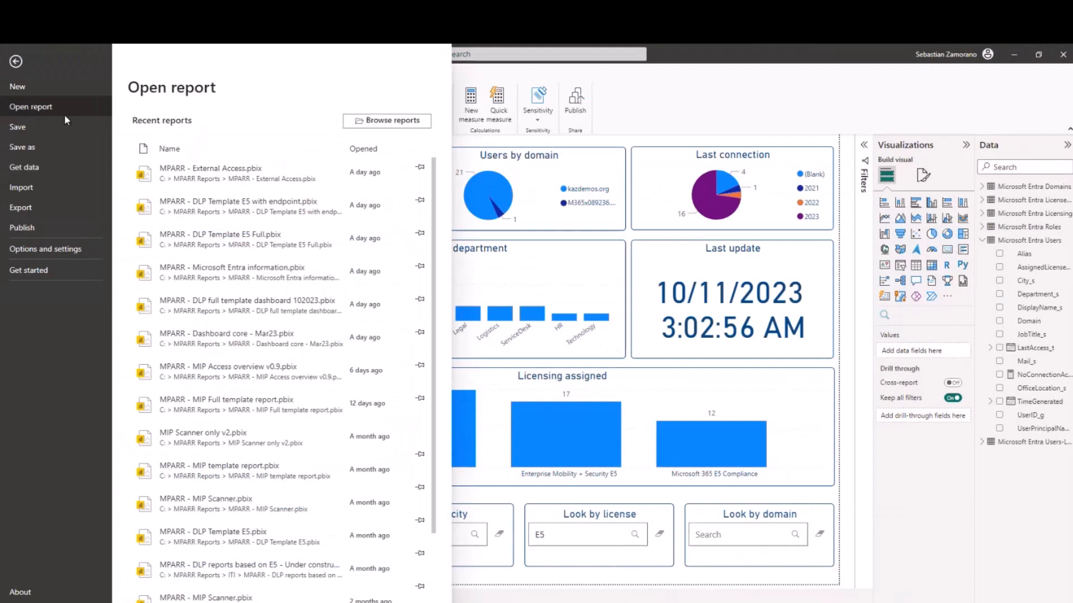
left_click(34, 87)
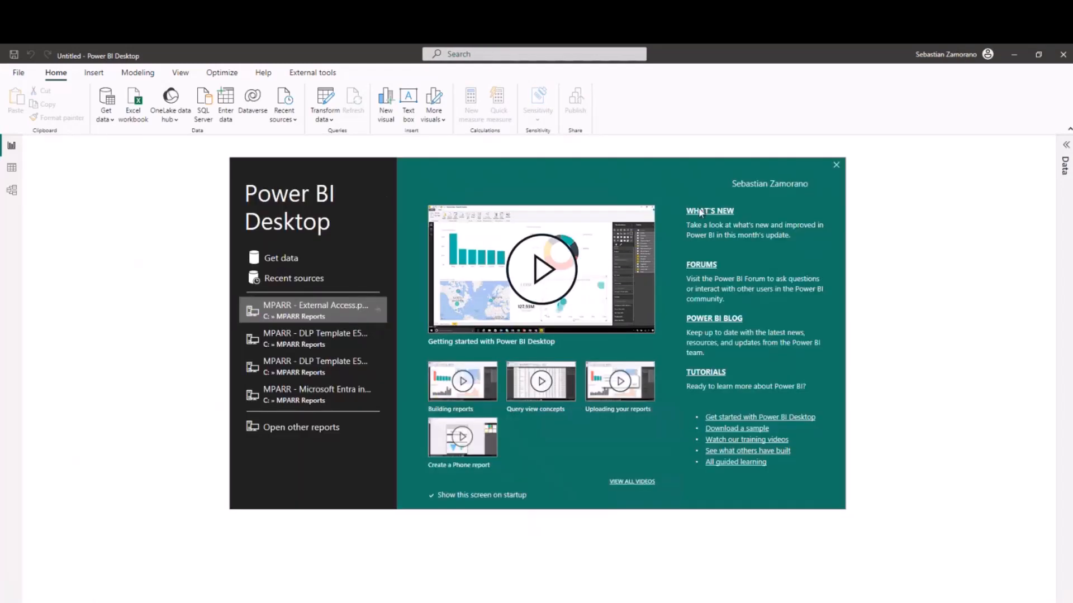
left_click(836, 165)
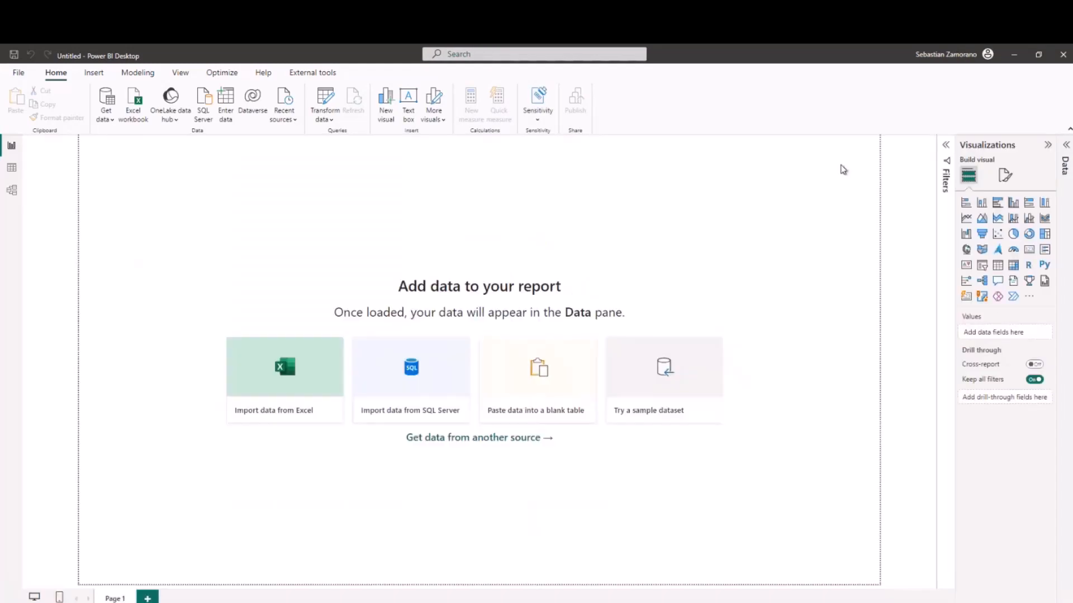
Add a blank query and replace its default code in the Advanced Editor with the copied M script.
left_click(108, 122)
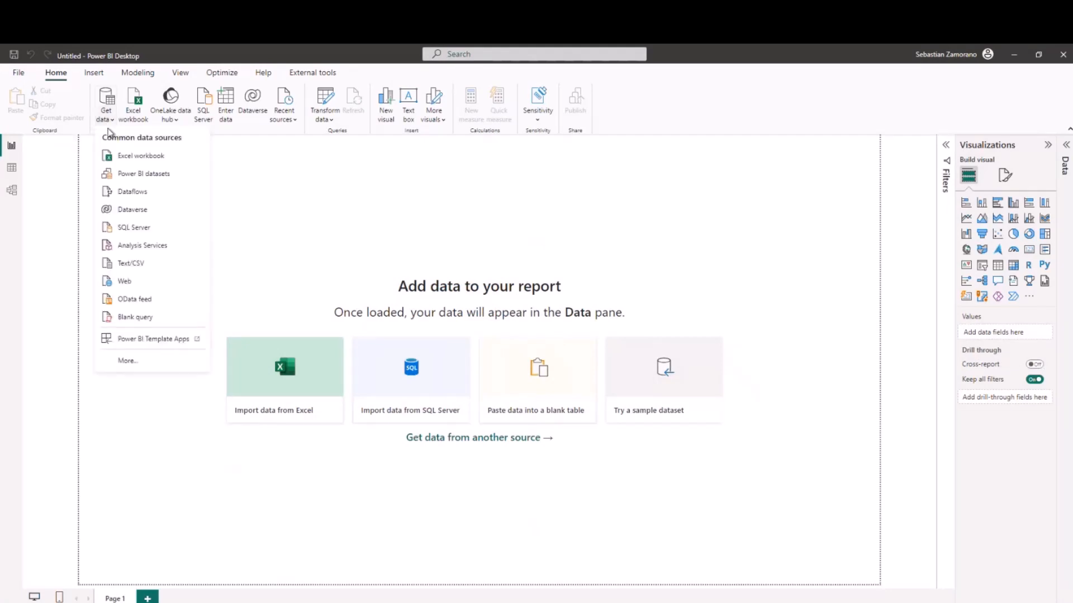
left_click(138, 317)
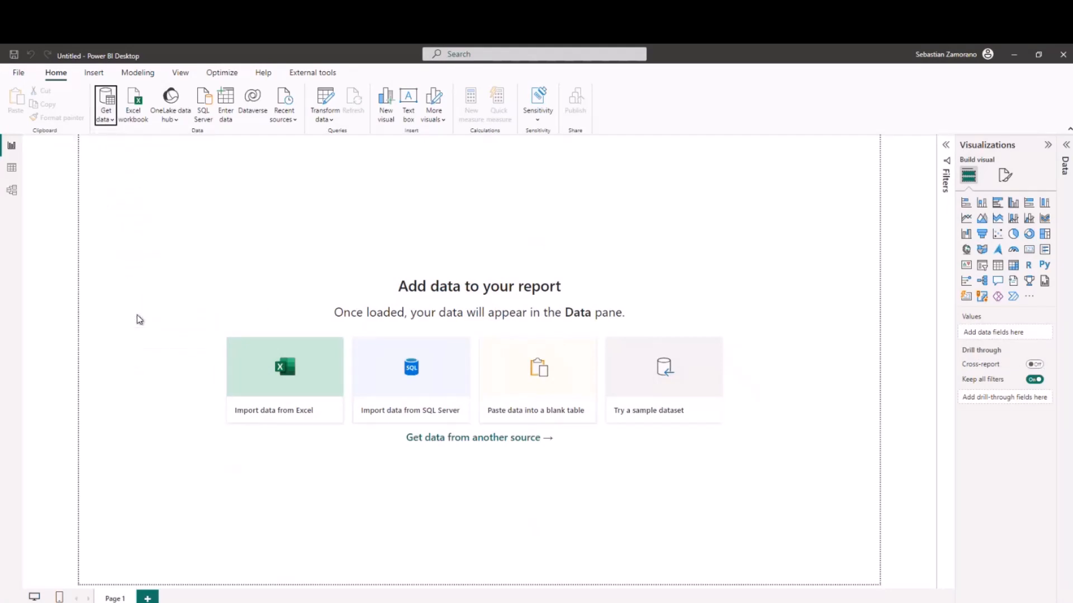
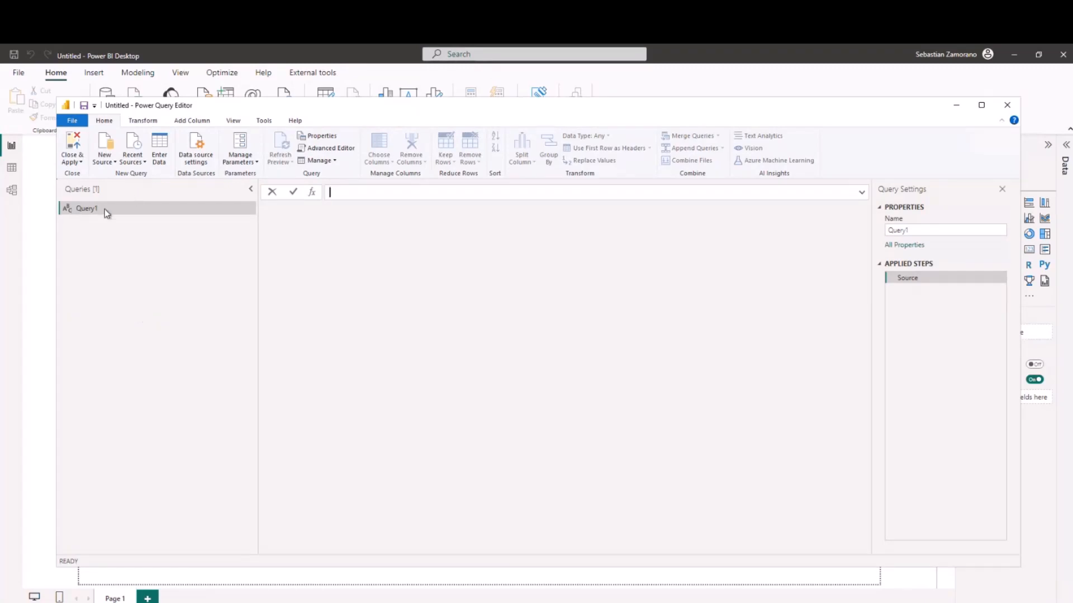
left_click(329, 148)
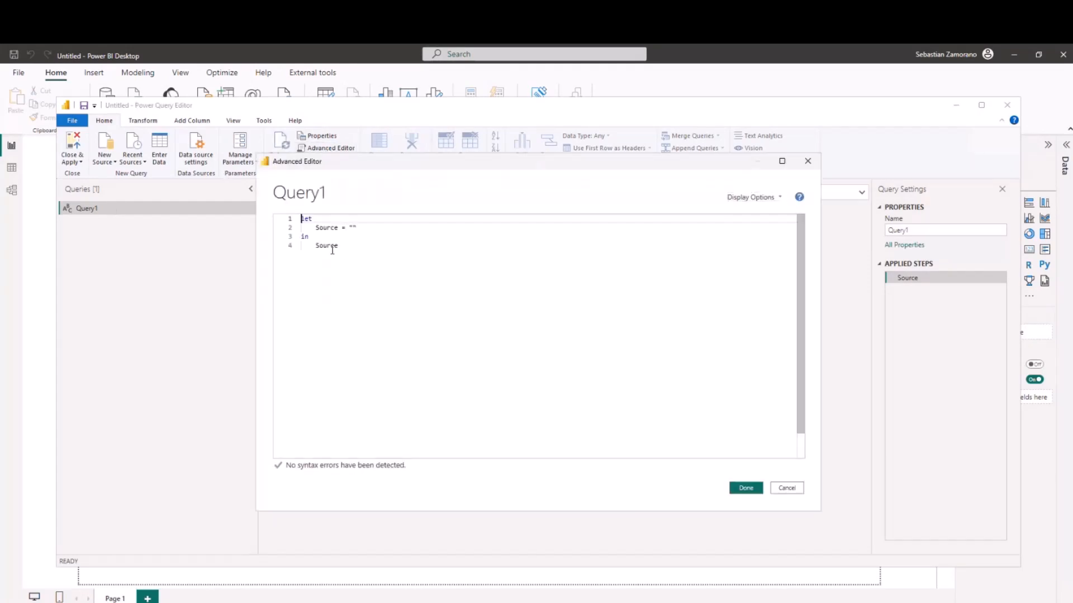
left_click_drag(338, 246, 289, 223)
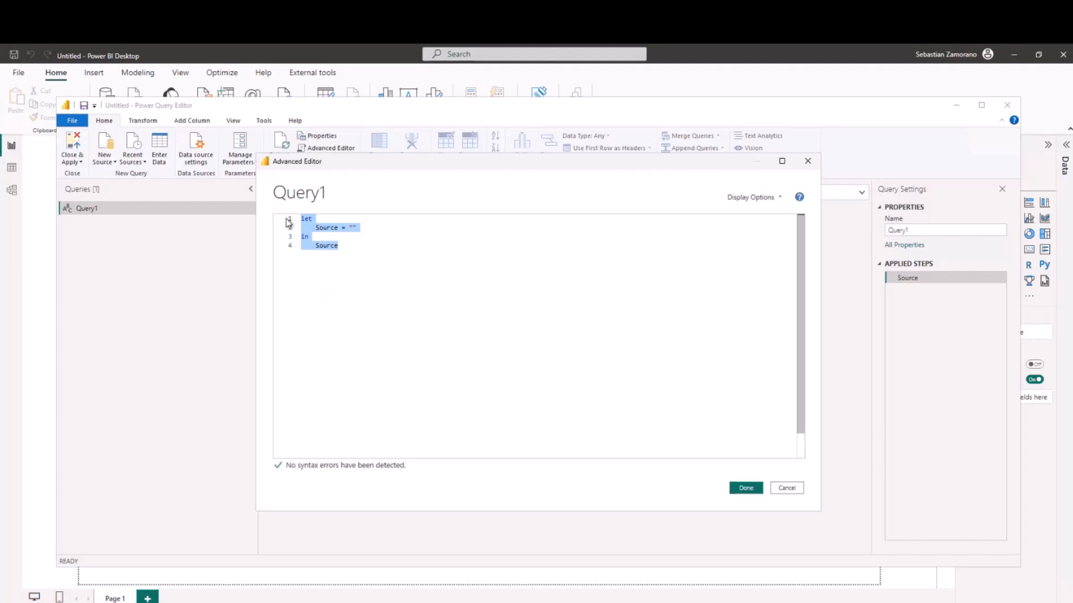
key("Delete")
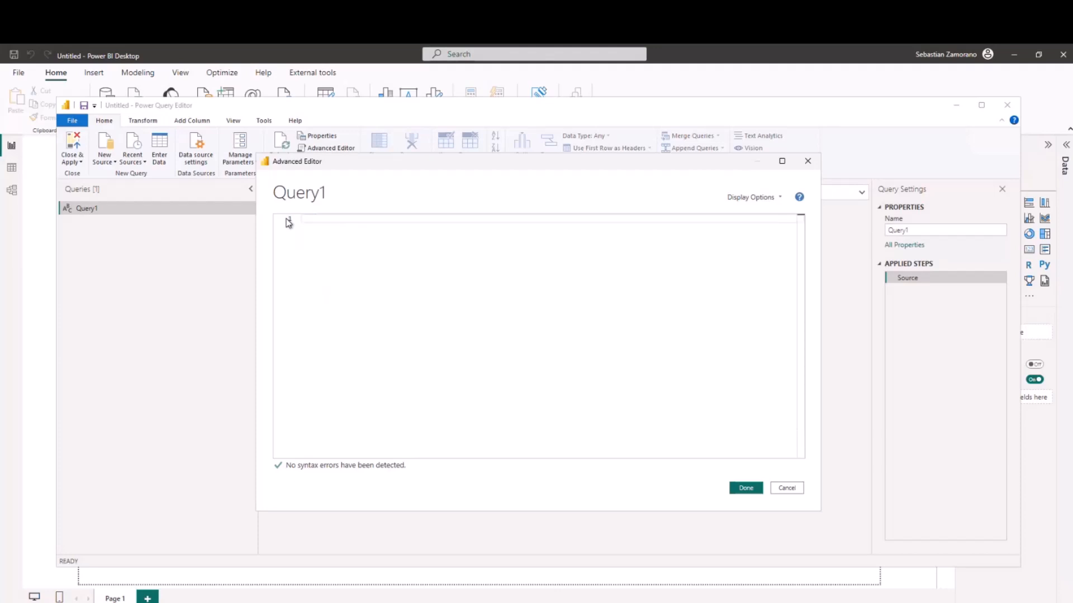
key("ctrl+v")
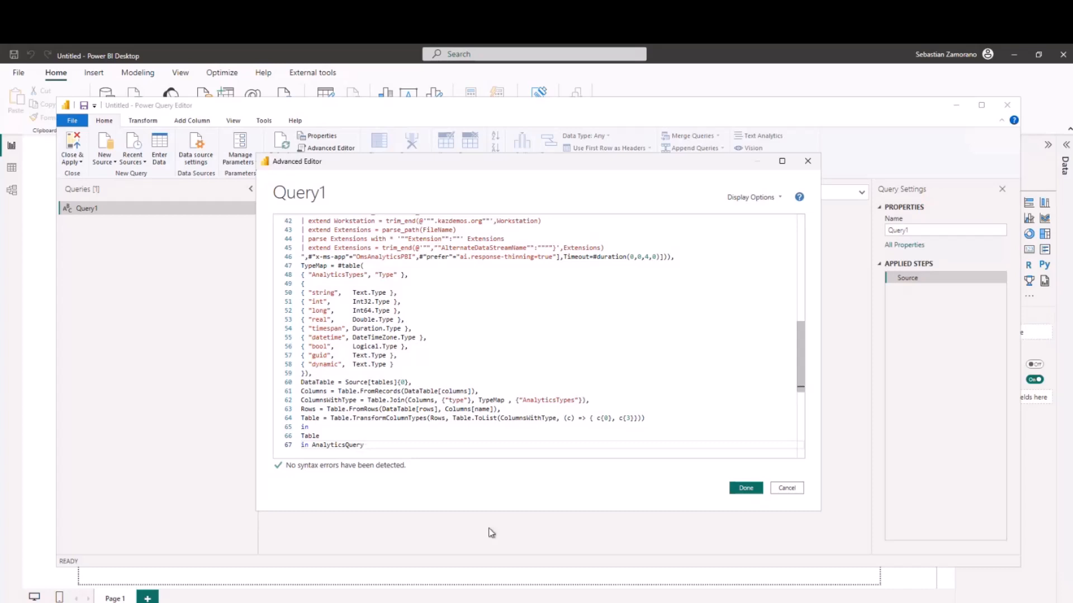
left_click(744, 488)
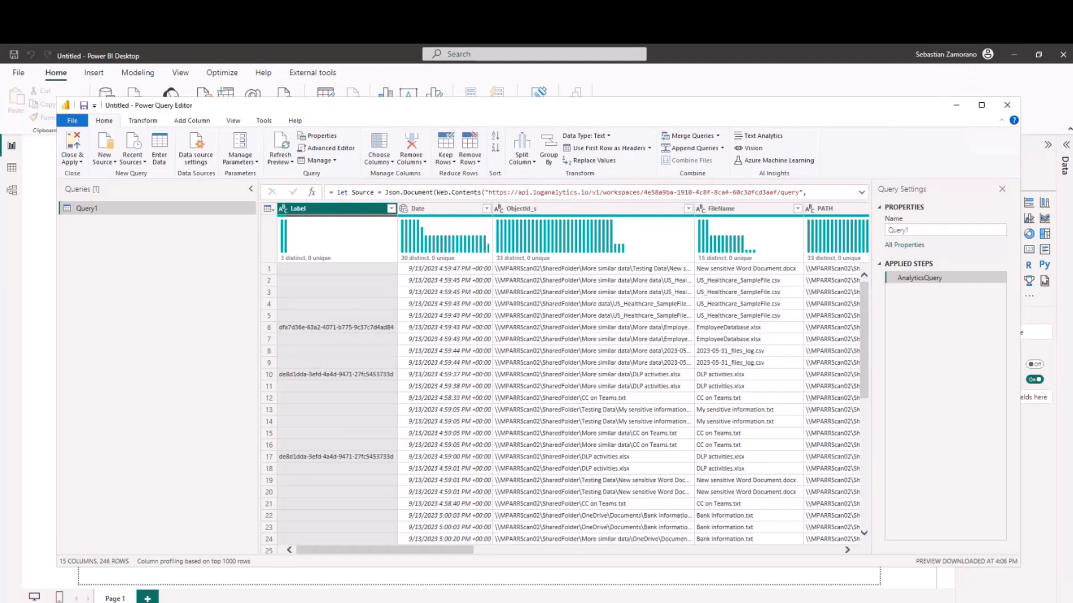
Switch to the browser to compare the Log Analytics results, and return to the Power Query Editor.
mouse_move(468, 597)
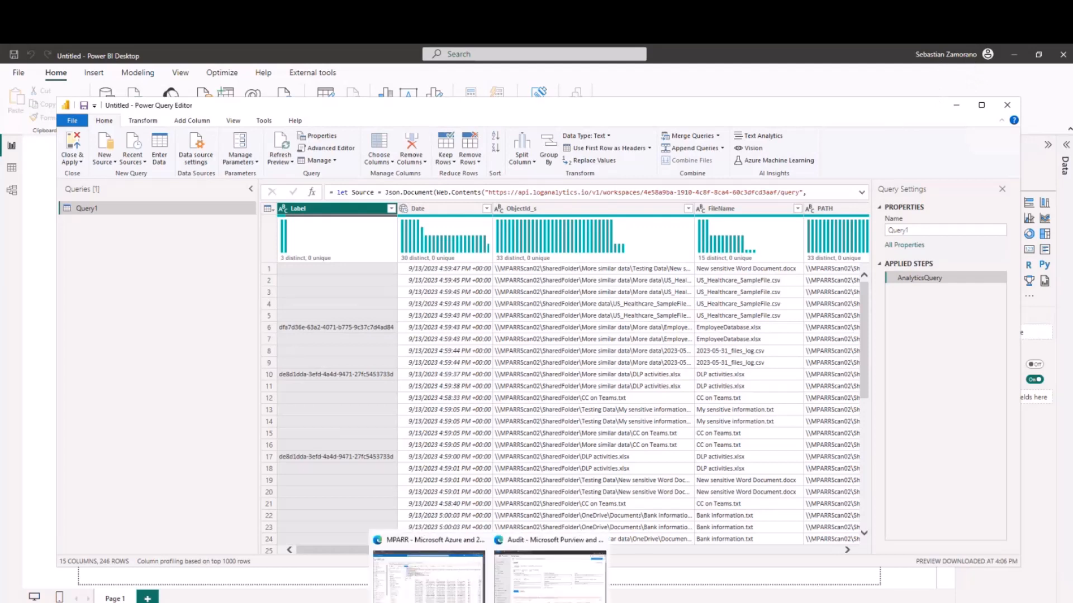
left_click(457, 585)
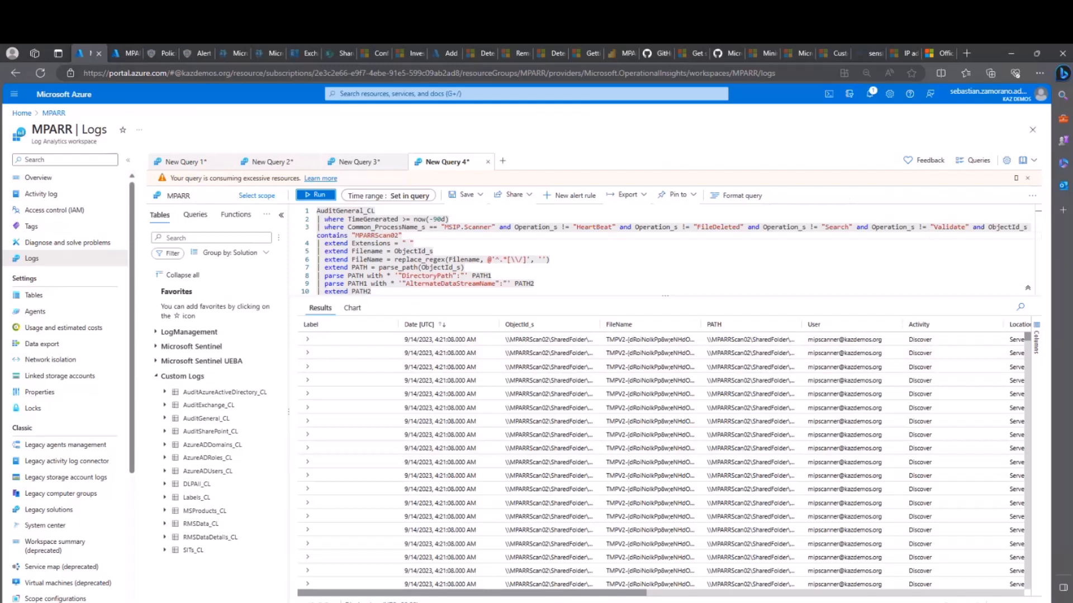
mouse_move(490, 602)
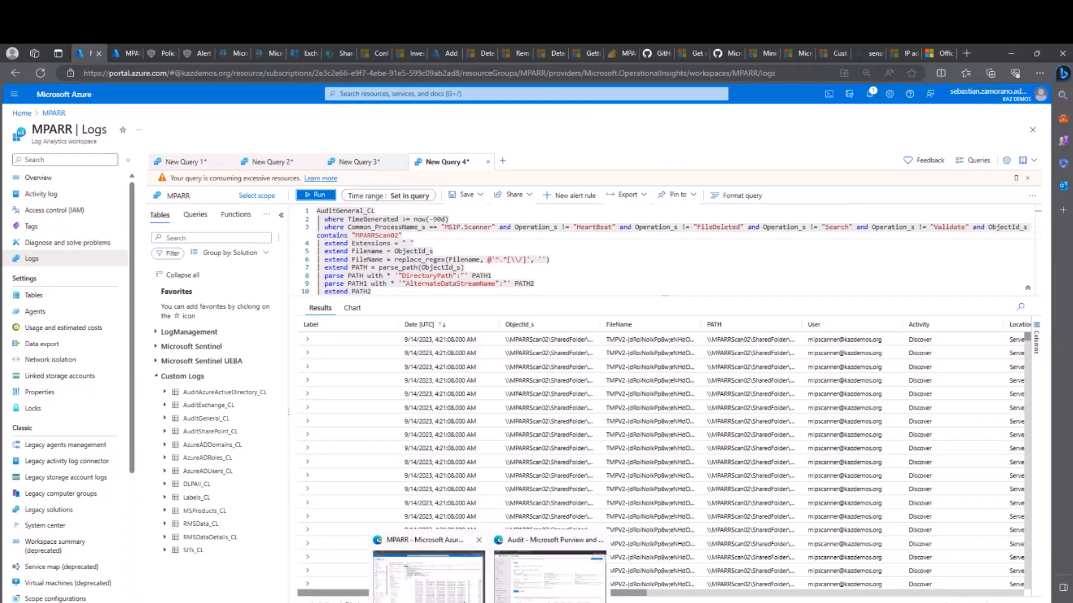
mouse_move(760, 602)
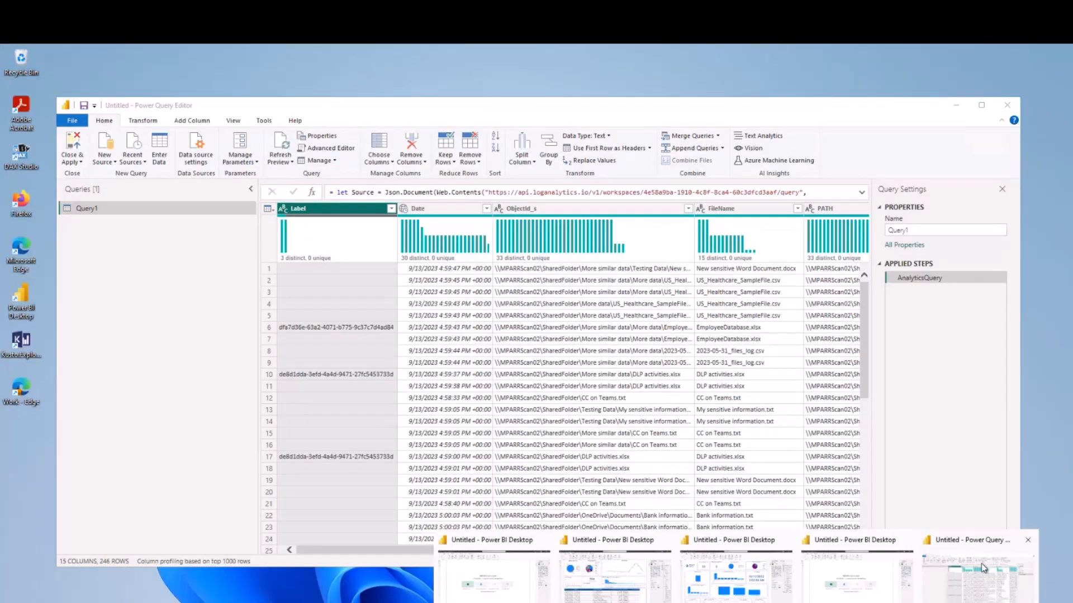
left_click(983, 569)
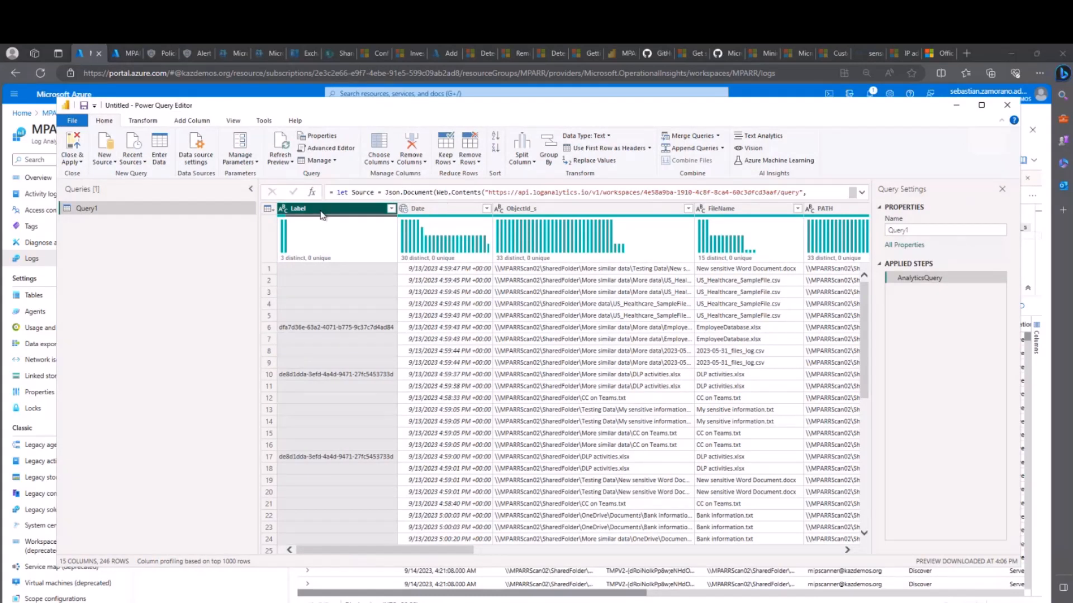
Review the Anonymous and Organizational account credential options for the Log Analytics data source, and leave its permissions without saving.
left_click(196, 156)
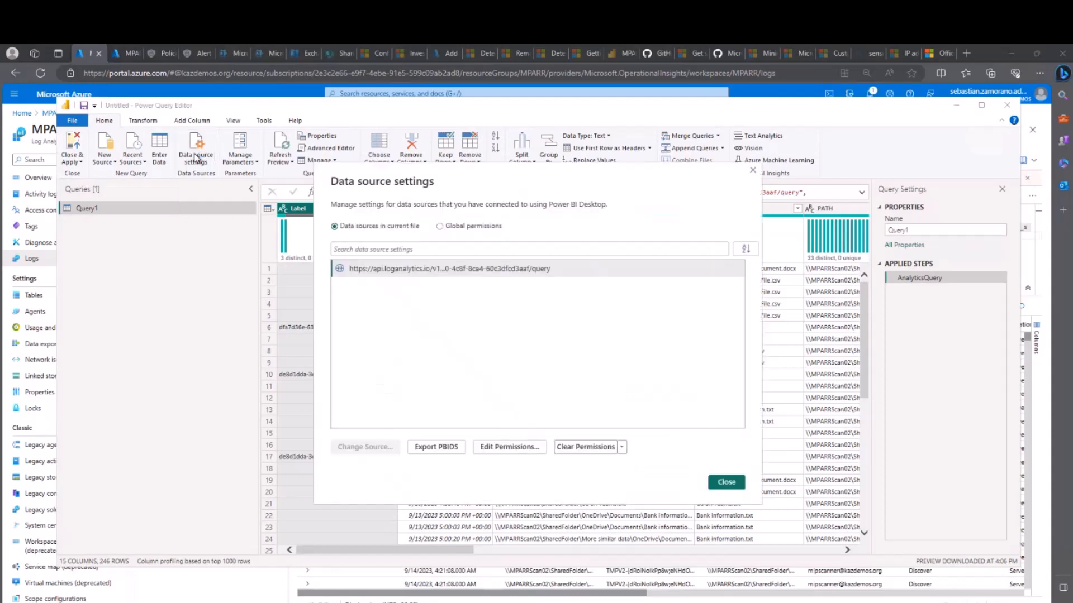
left_click(499, 450)
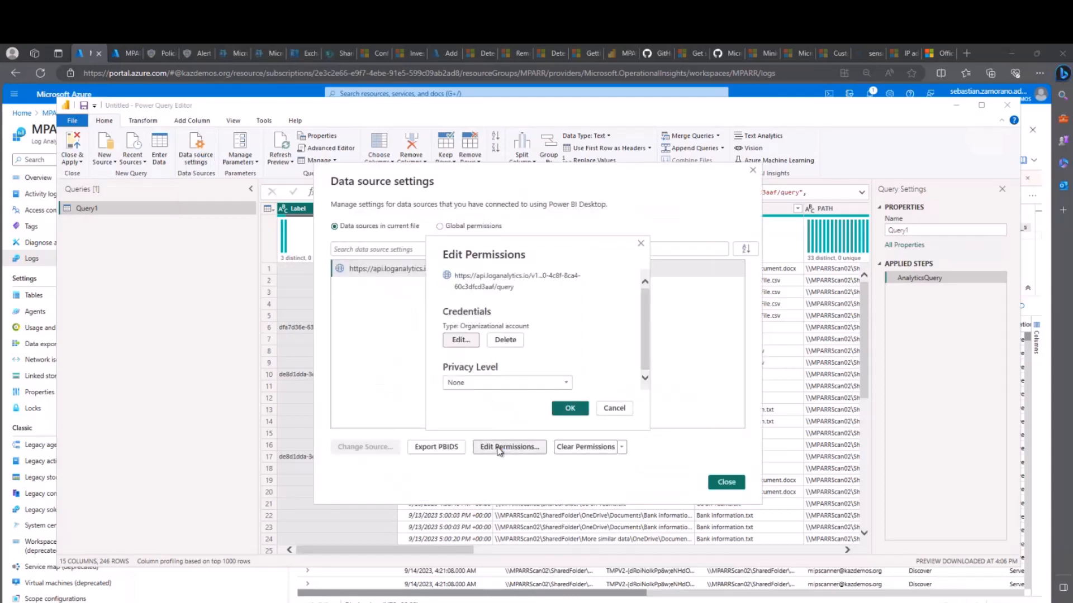
left_click(462, 340)
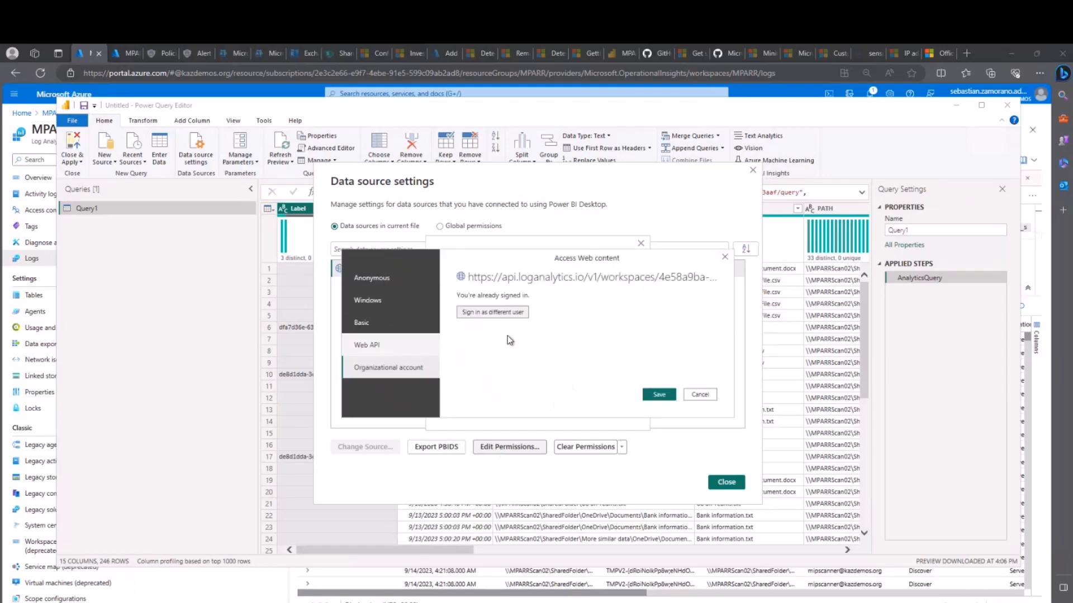
left_click(373, 279)
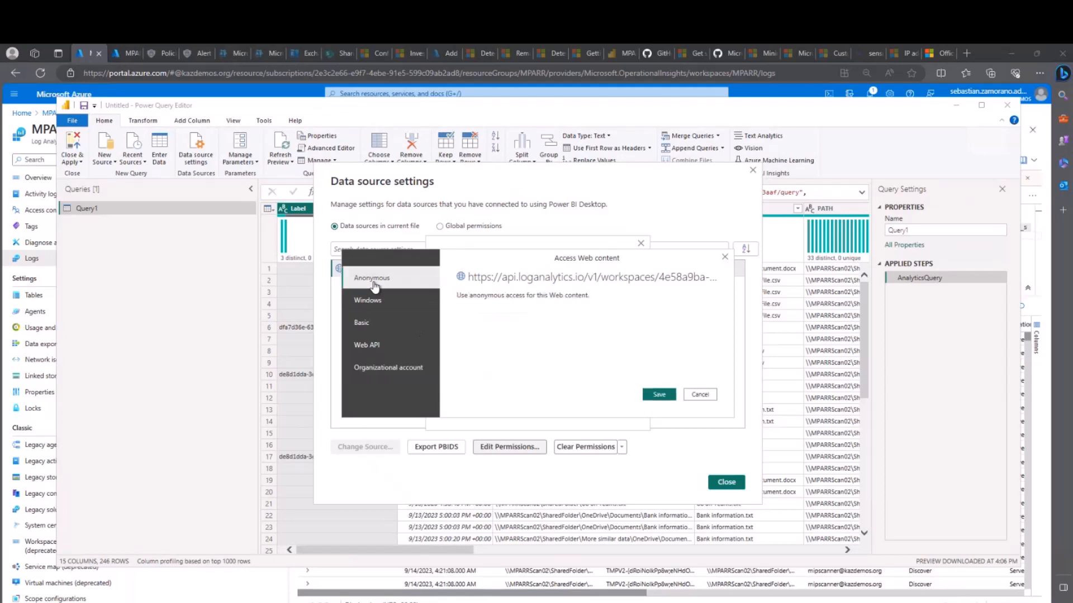
left_click(379, 373)
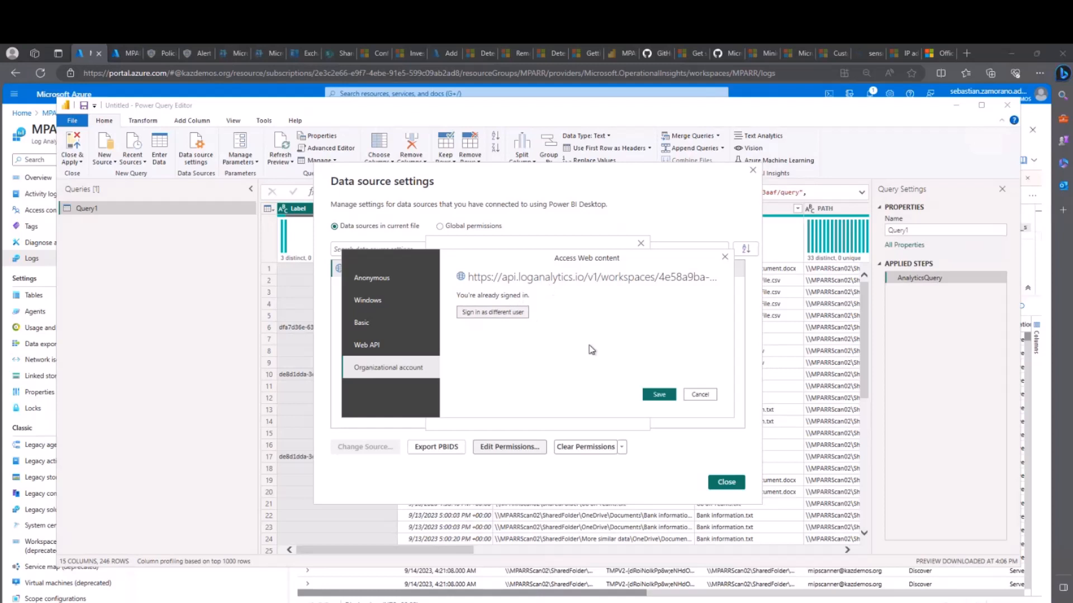
left_click(698, 395)
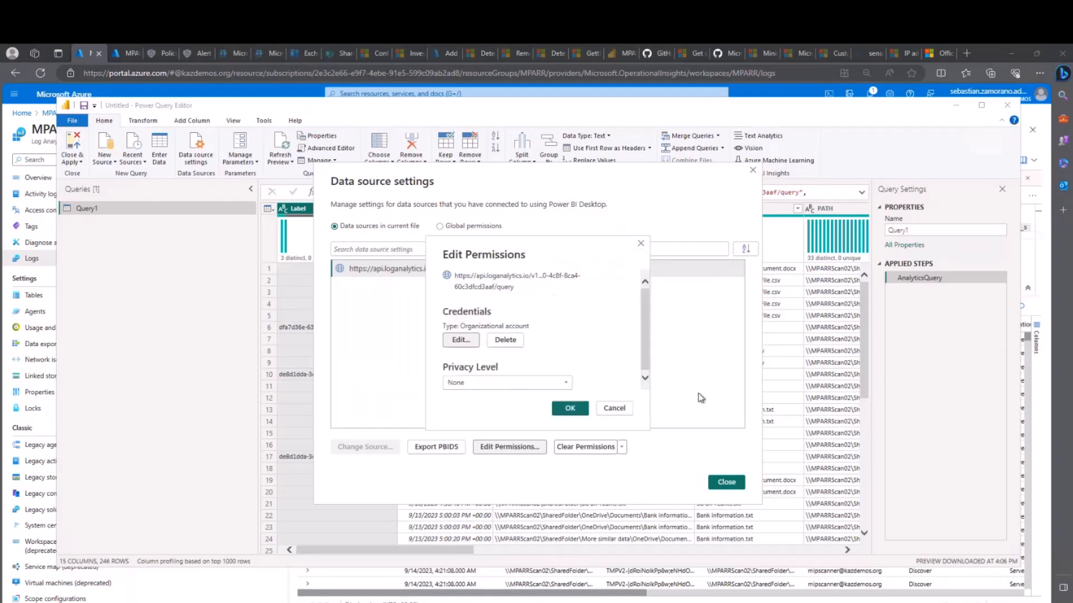
left_click(614, 408)
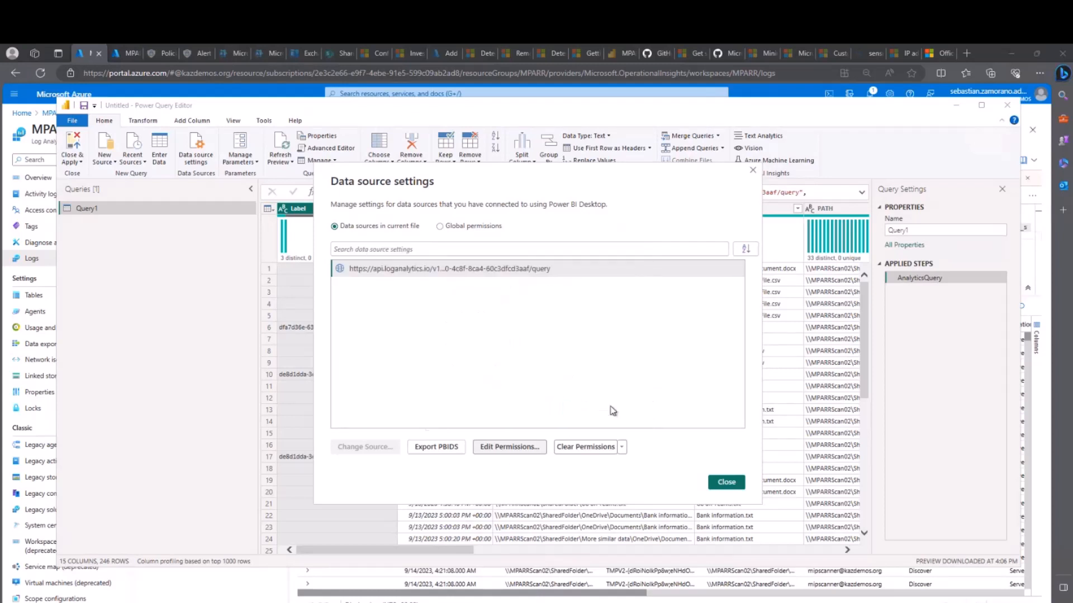
left_click(726, 482)
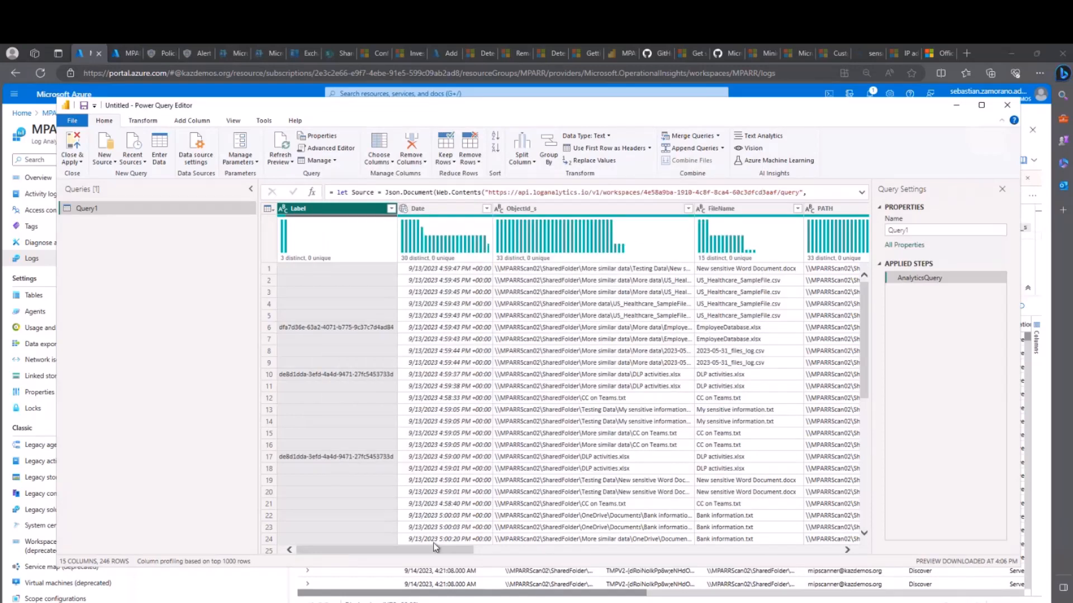
Look through the columns of Query1, and switch to query_data (9).csv in Excel to compare its columns.
left_click_drag(425, 552, 809, 540)
left_click_drag(876, 541, 399, 553)
mouse_move(785, 602)
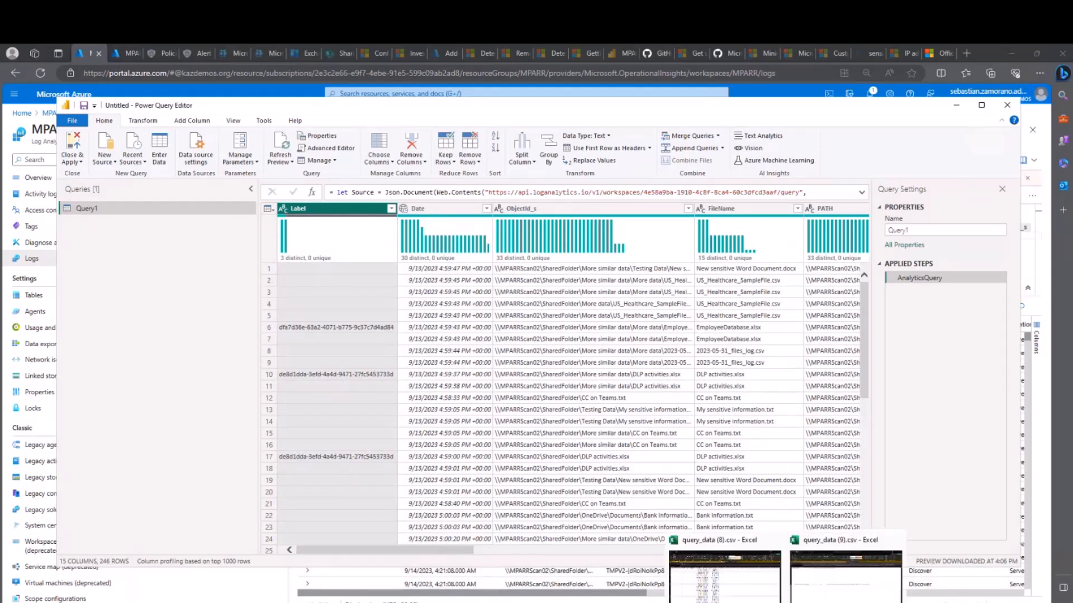
left_click(817, 593)
scroll(793, 523, "left", 10)
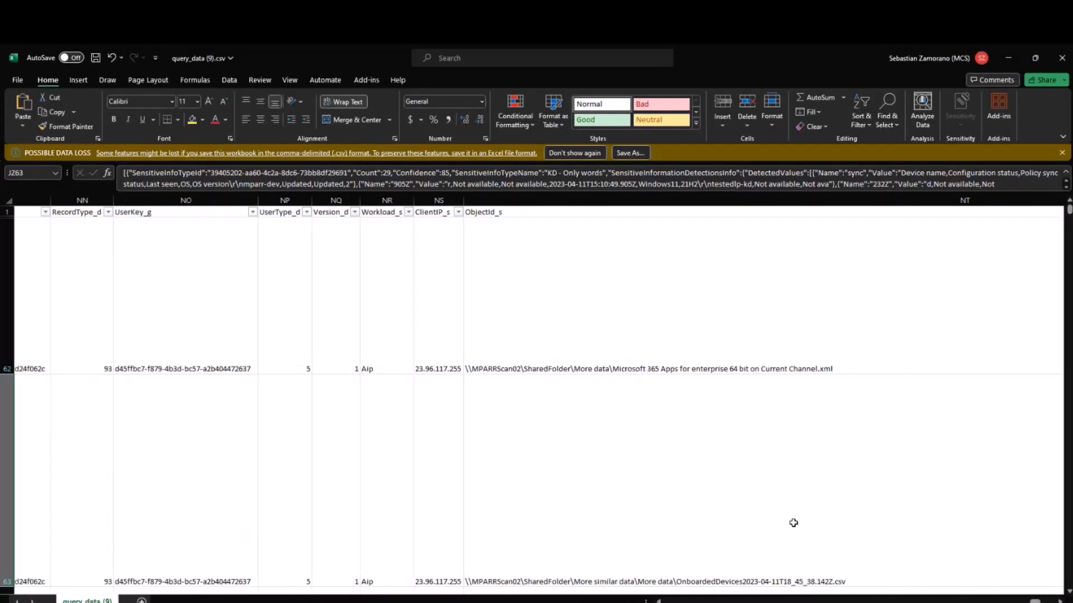
scroll(793, 522, "left", 12)
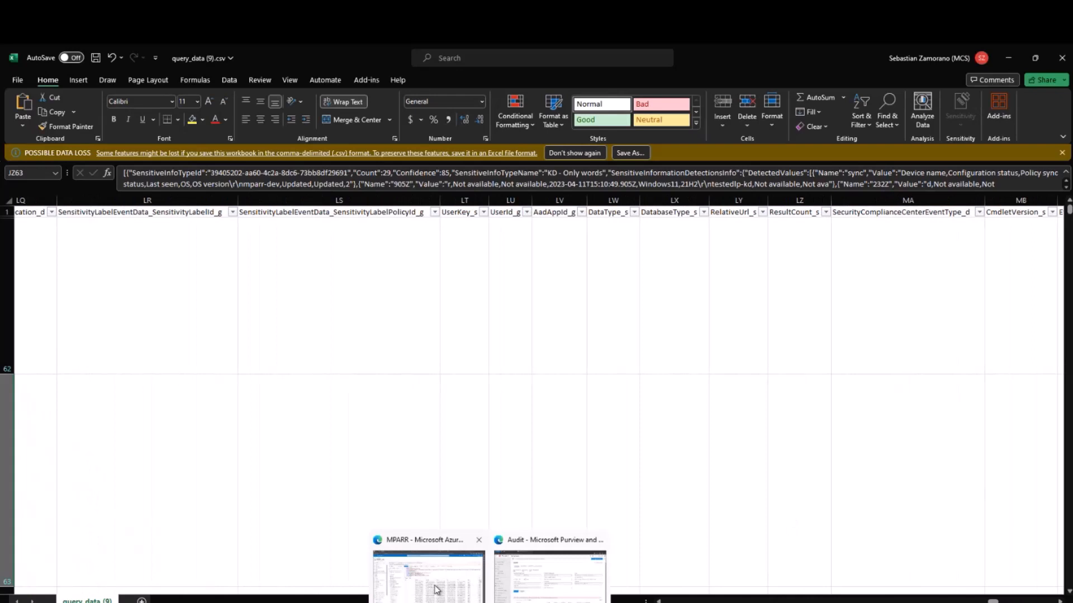
Switch to the MPARR Log Analytics page and review New Query 4's extend and project lines against the result columns.
left_click(436, 590)
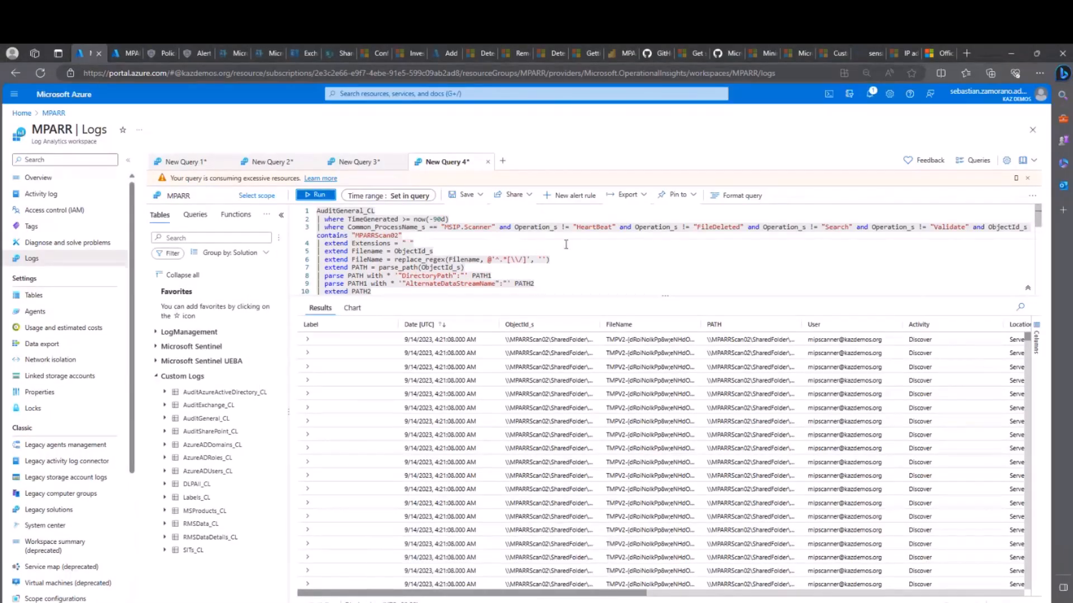
scroll(566, 244, "down", 3)
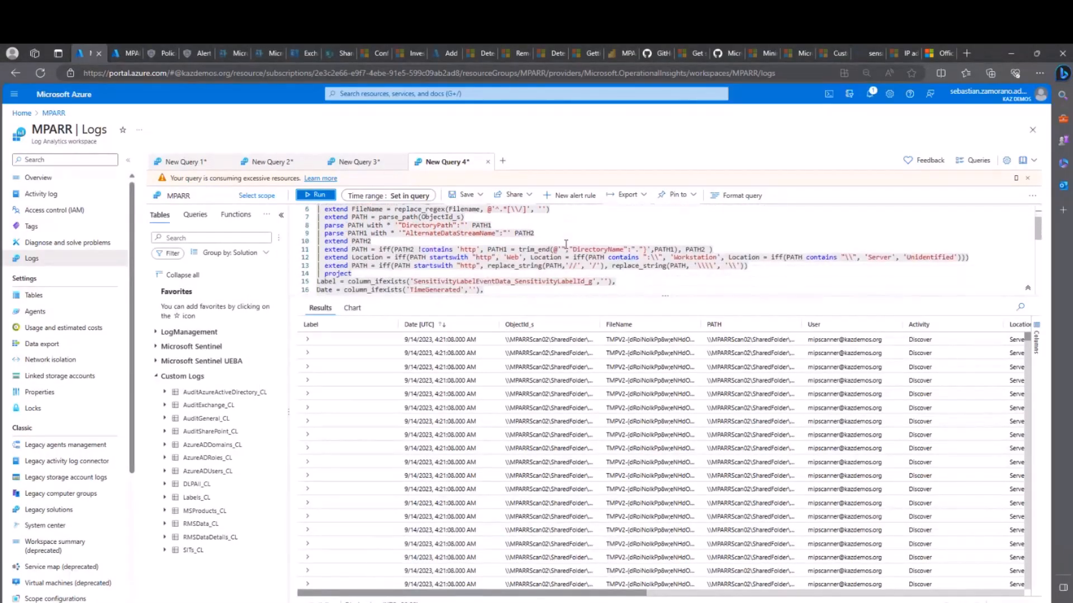
scroll(566, 244, "down", 3)
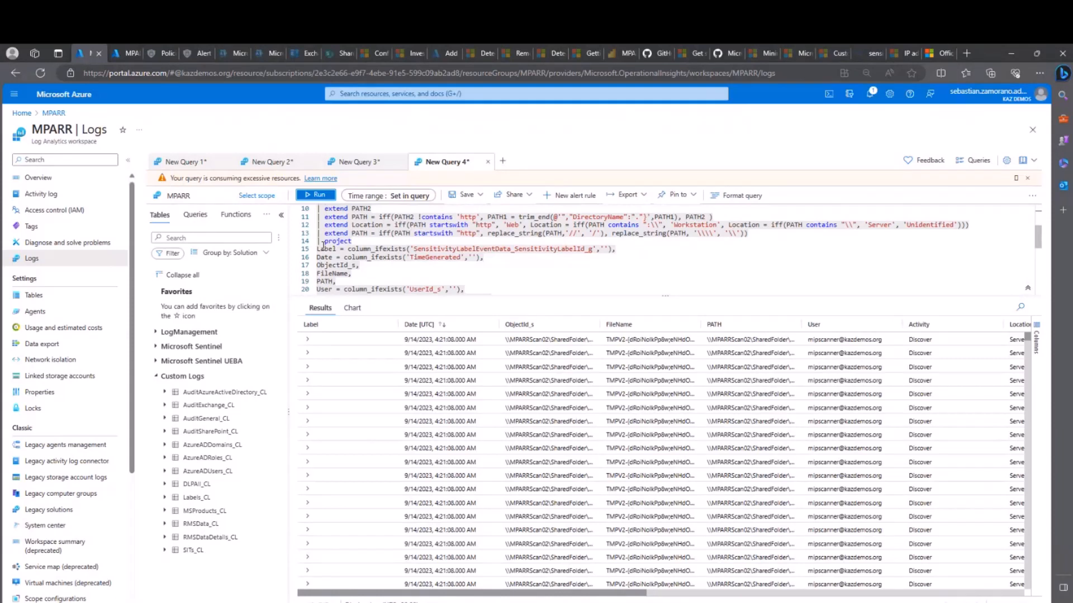
scroll(375, 276, "down", 5)
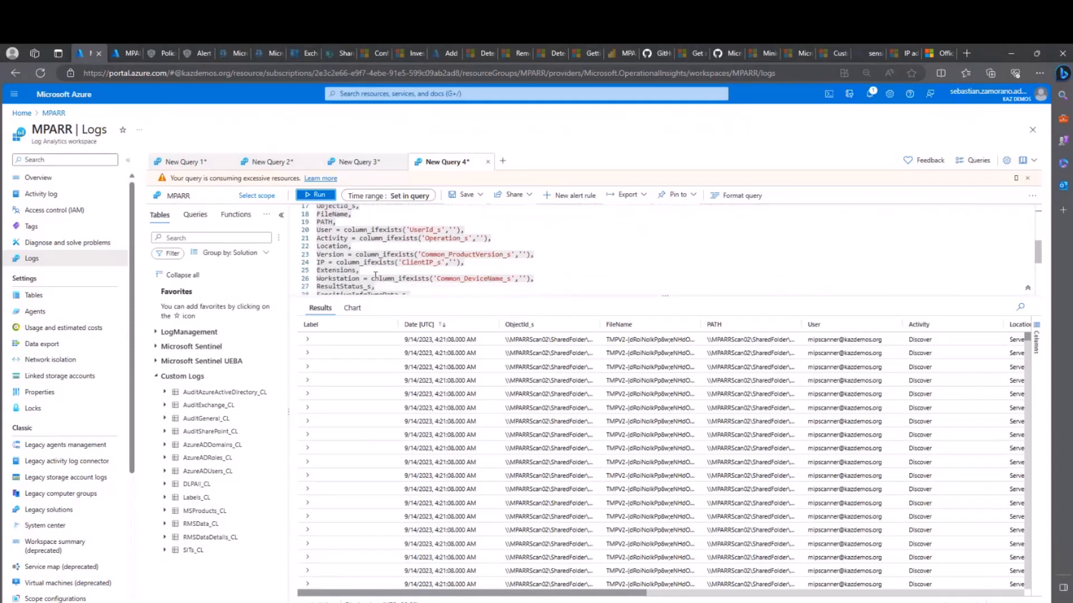
scroll(375, 276, "down", 3)
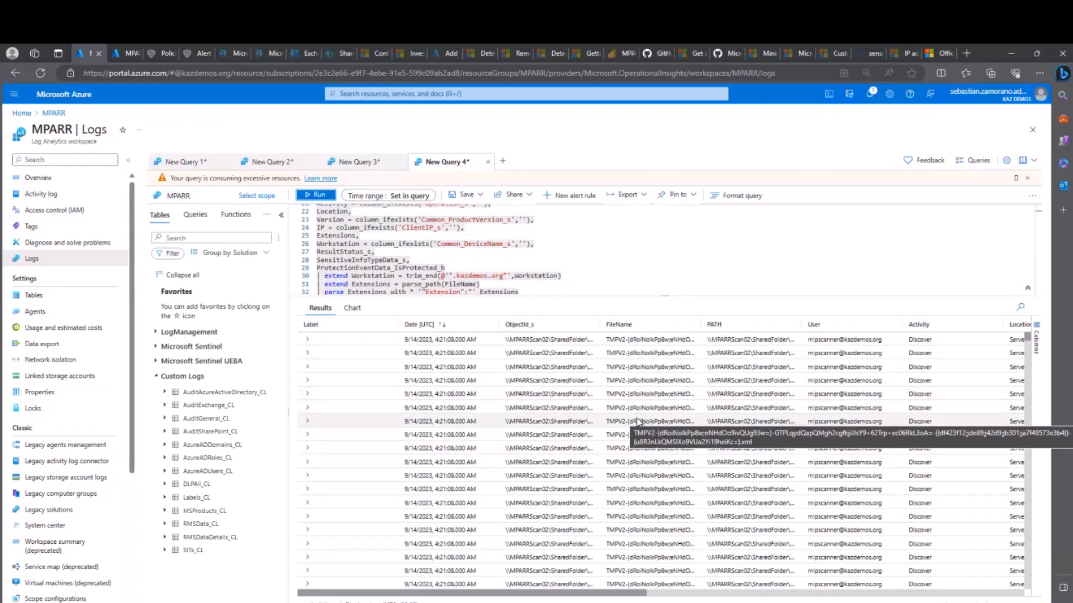
scroll(639, 423, "right", 10)
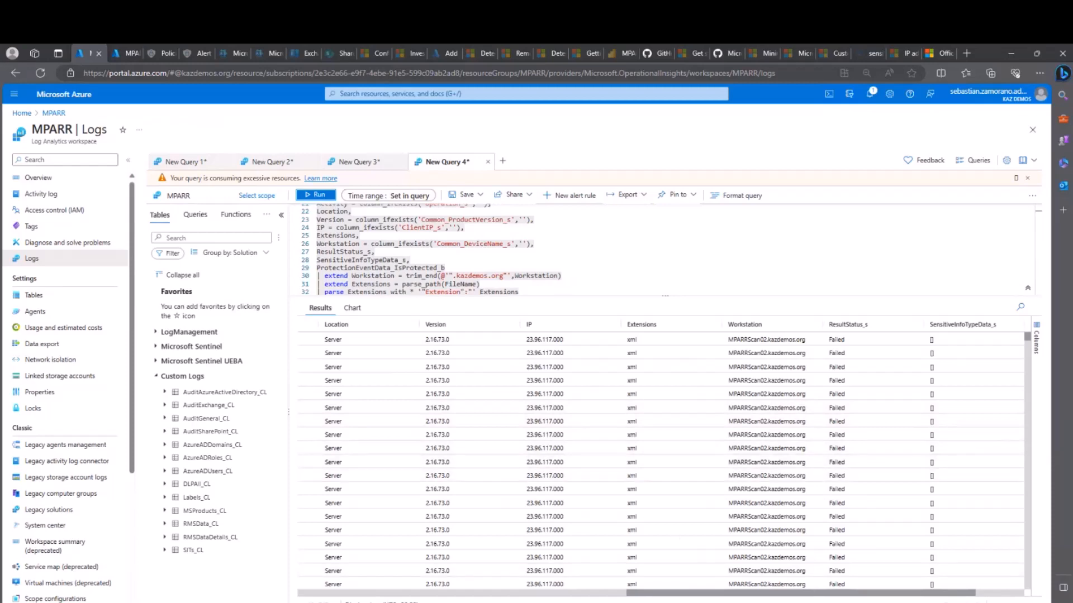
Switch to the Power Query Editor and rename Query1 as "MIPScanner filtered by path and SIT".
mouse_move(827, 570)
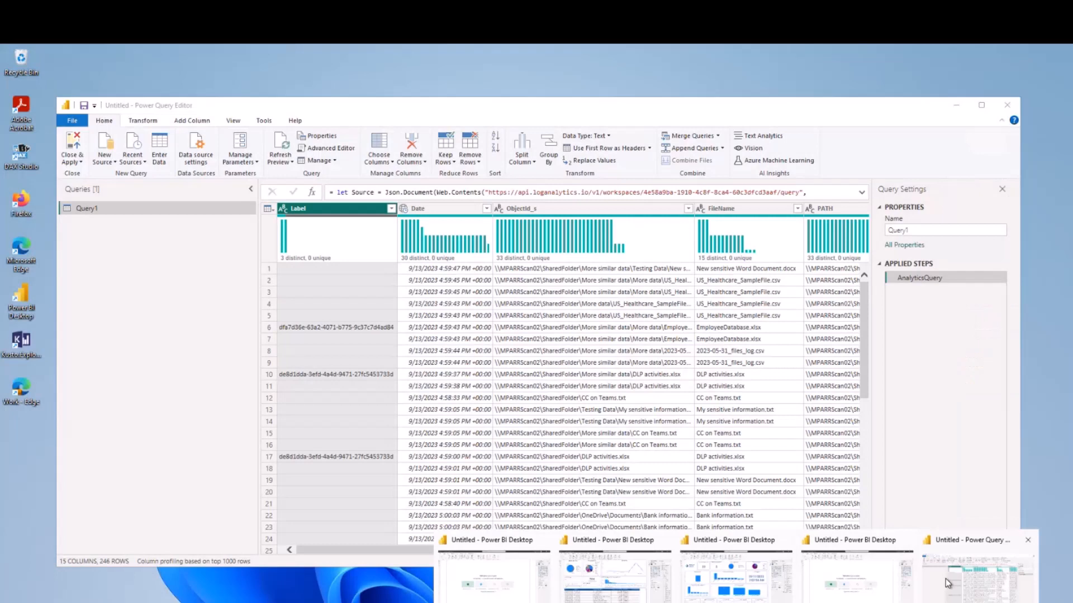
left_click(948, 583)
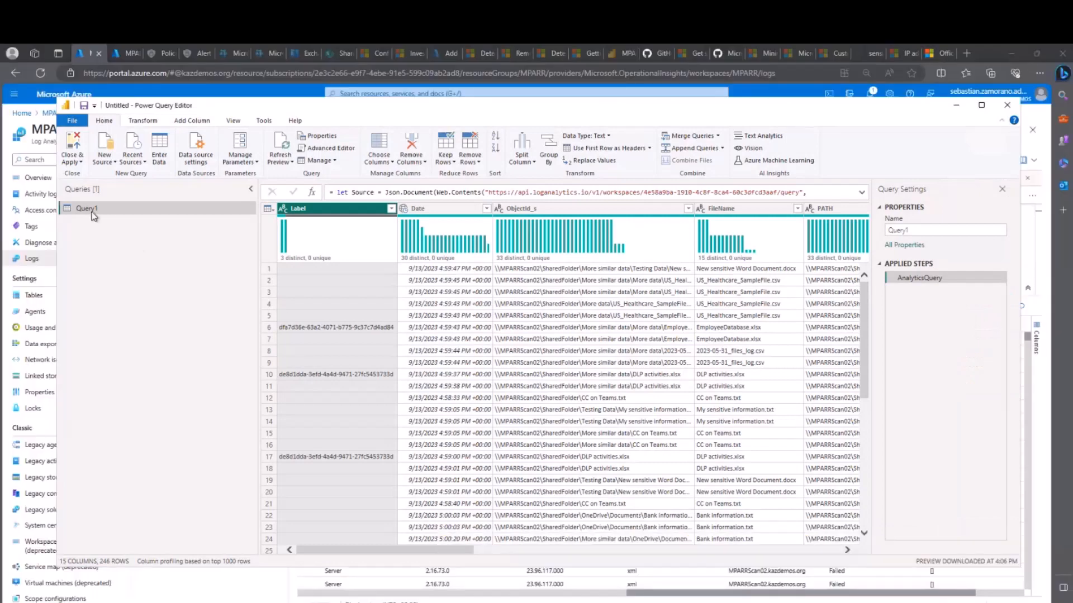
left_click(912, 230)
left_click_drag(912, 230, 853, 239)
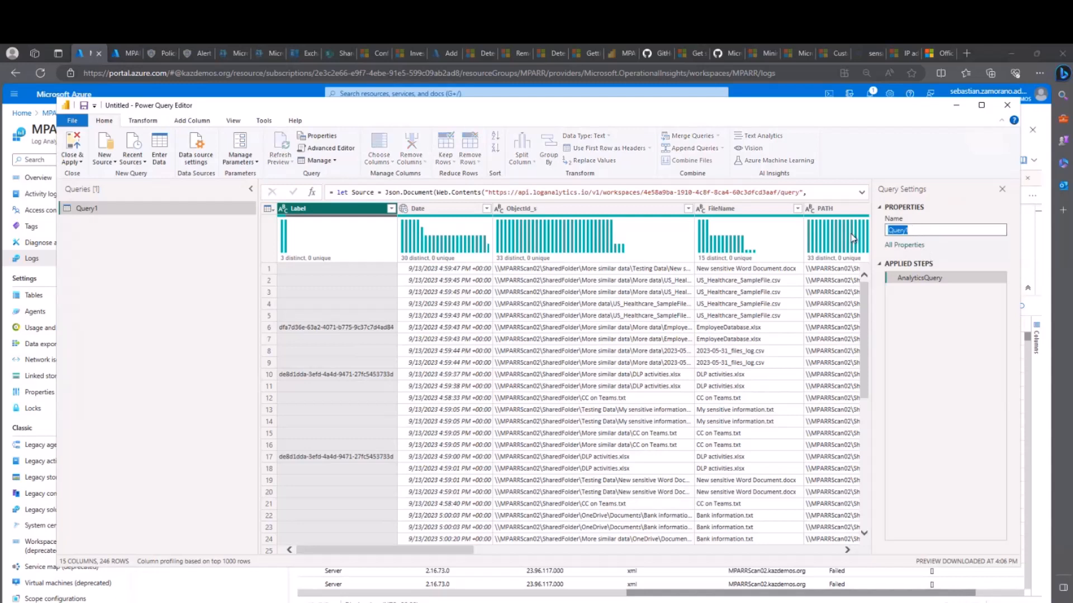
type("MIPScanner filtered by path and SIT")
left_click(203, 300)
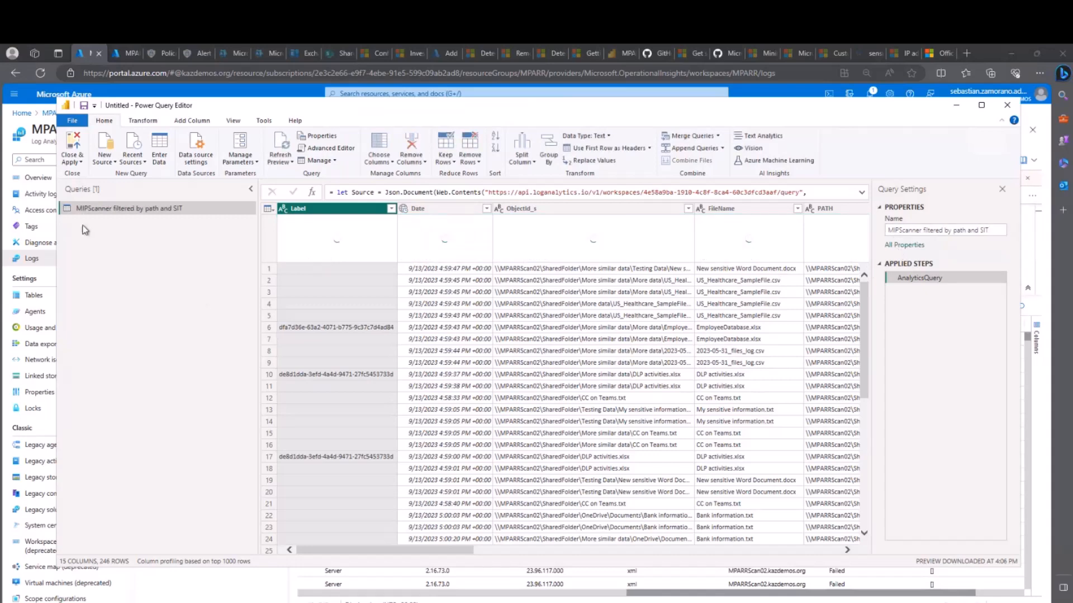
In the query's properties, shorten the name to "MIPScanner filtered" and move "by path and SIT" into the description.
left_click(911, 246)
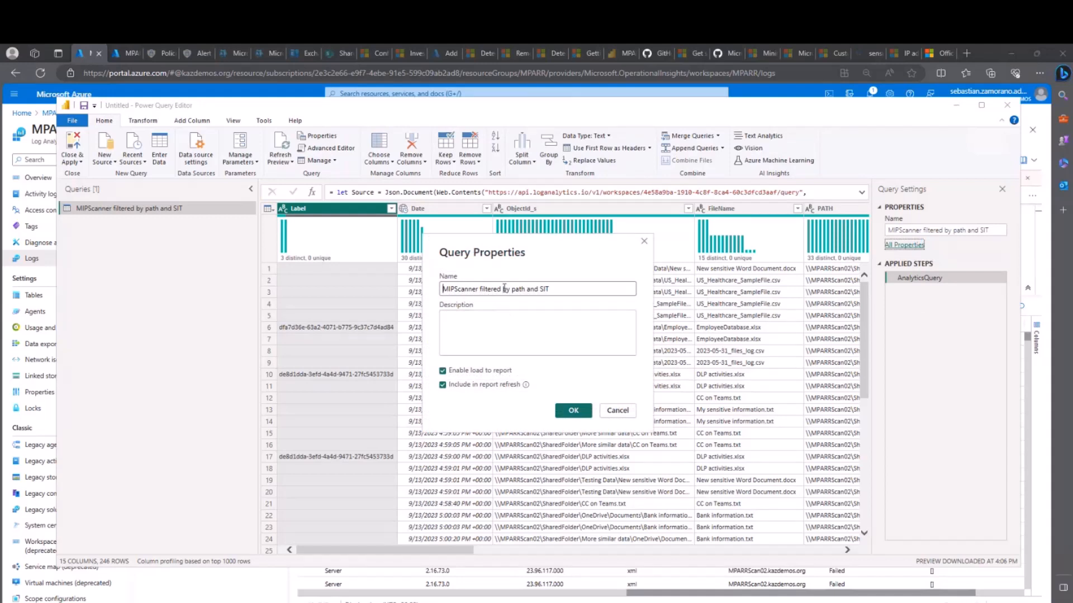
left_click_drag(502, 289, 630, 302)
key("ctrl+c")
key("BackSpace")
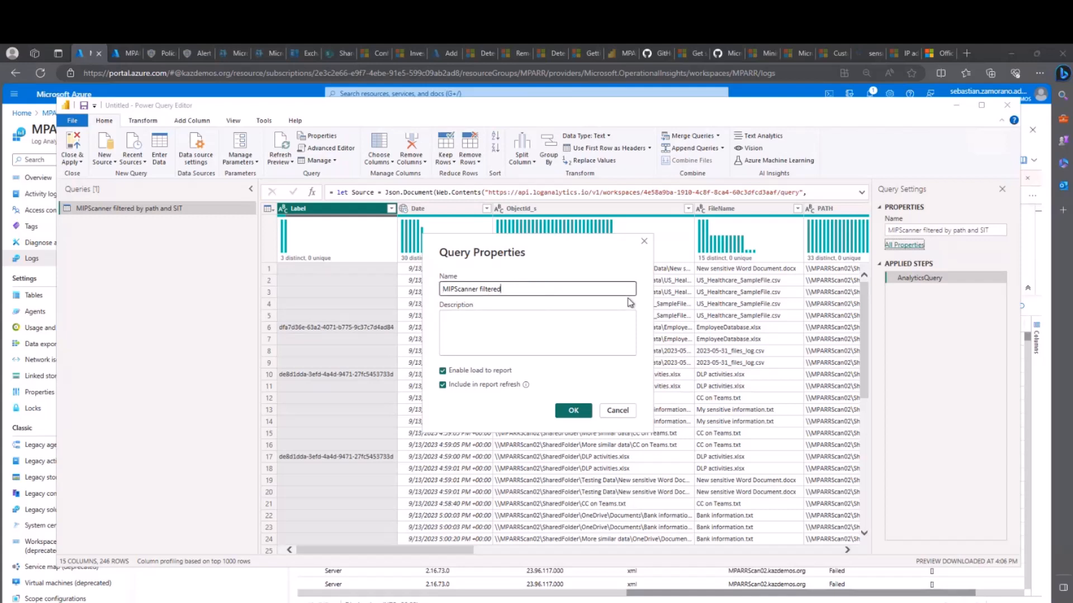
left_click(487, 328)
key("ctrl+v")
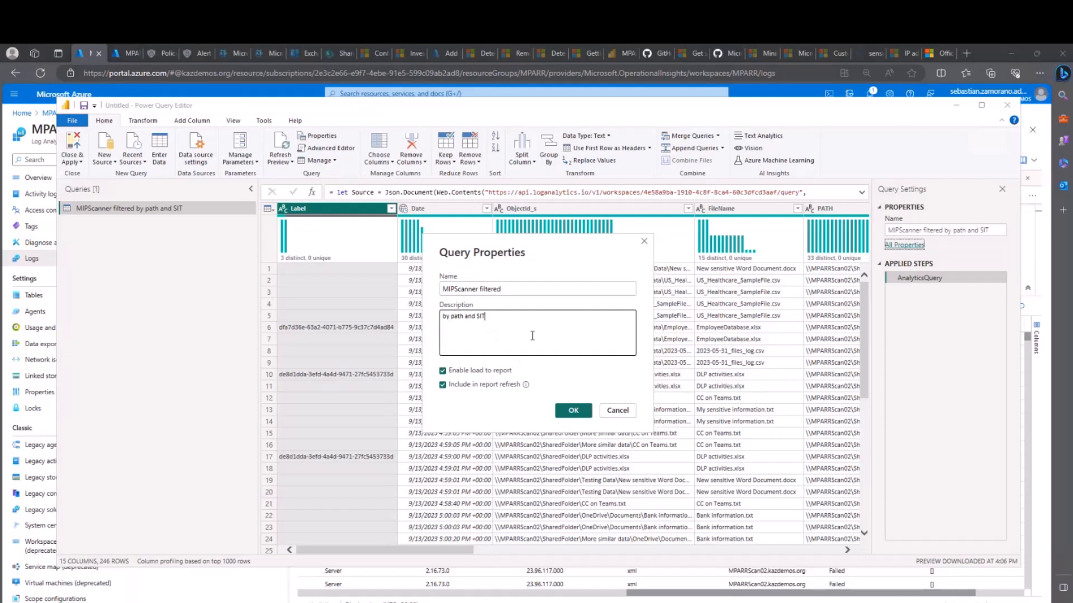
Add the quoted path value "MIPScan02" and the SIT value "SSN" to the description, and apply the properties with the Import connection mode.
left_click(465, 317)
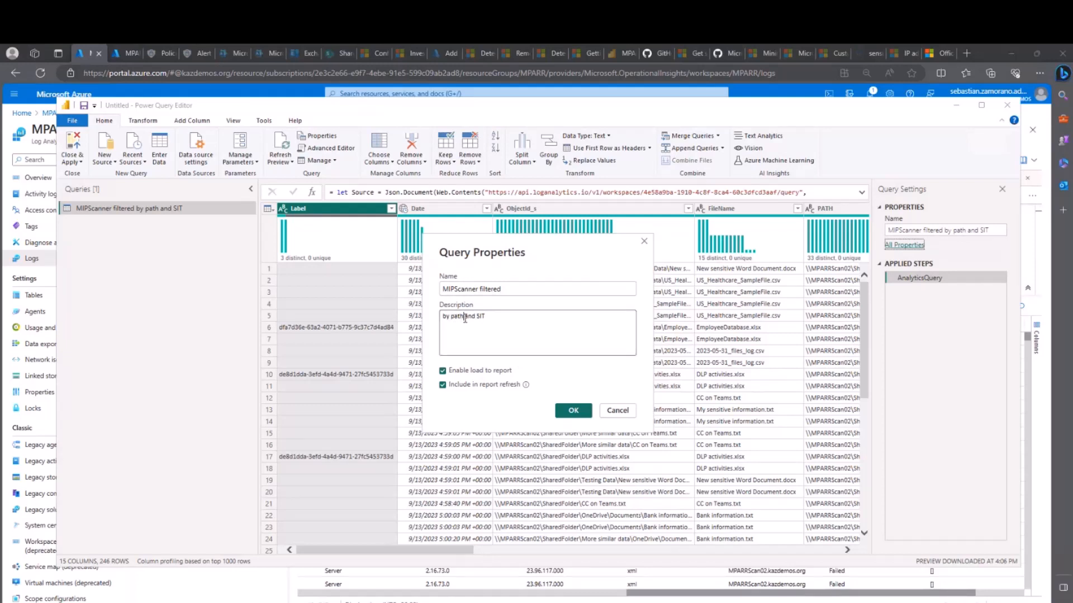
type("\"\"")
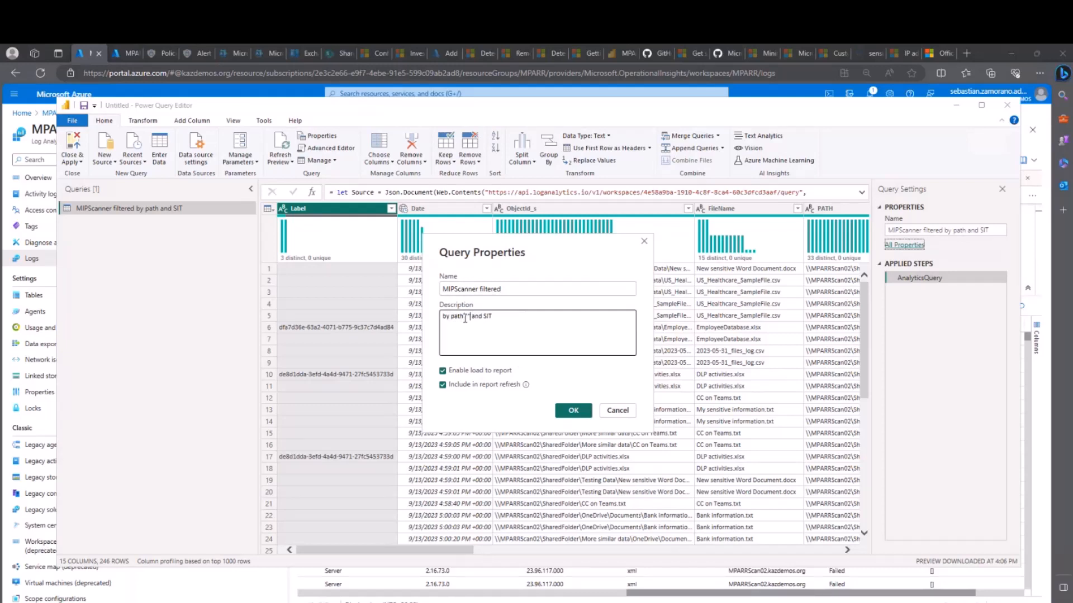
type(" MIPScanner")
key("BackSpace")
key("BackSpace")
key("BackSpace")
type("02")
key("Right")
key("Right")
key("Right")
key("Right")
type("\"SSN\"")
left_click(573, 412)
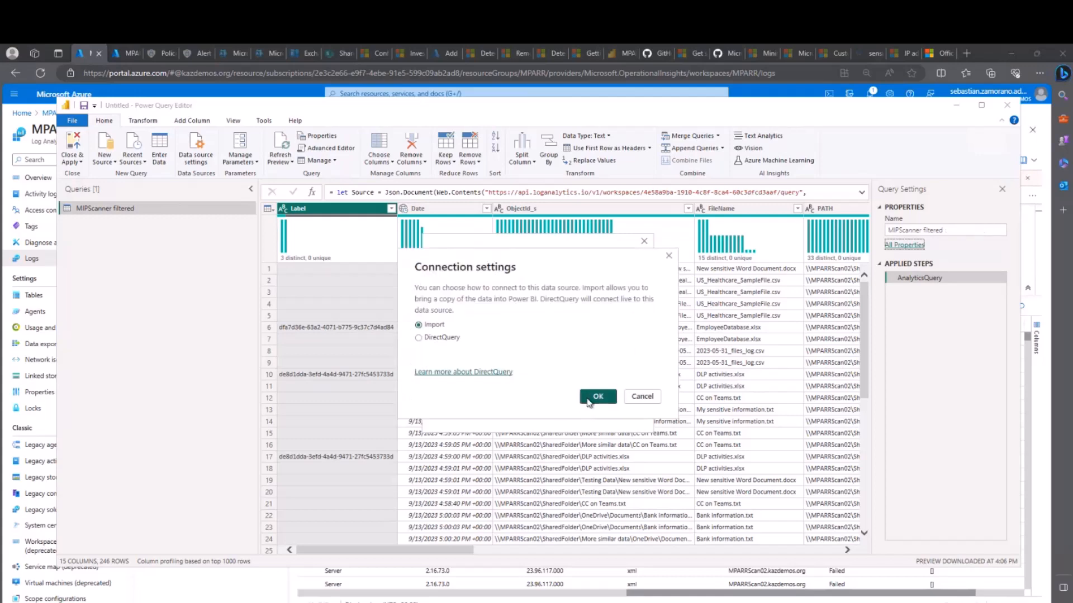
left_click(588, 400)
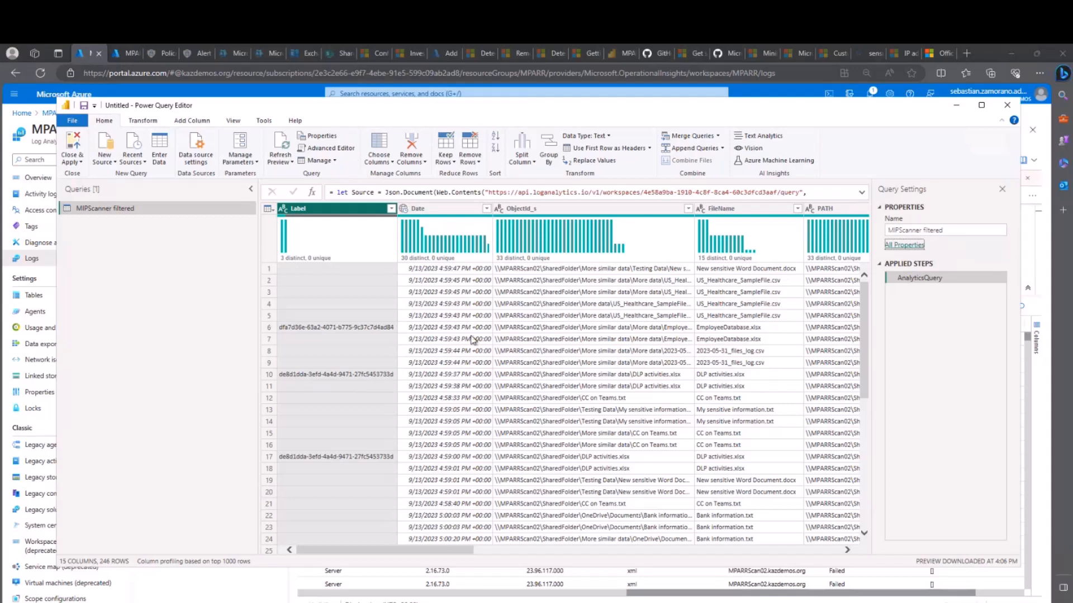
Examine the ObjectId_s, FileName, PATH, User and Activity columns of the MIPScanner filtered query.
scroll(472, 339, "right", 5)
scroll(472, 339, "right", 5)
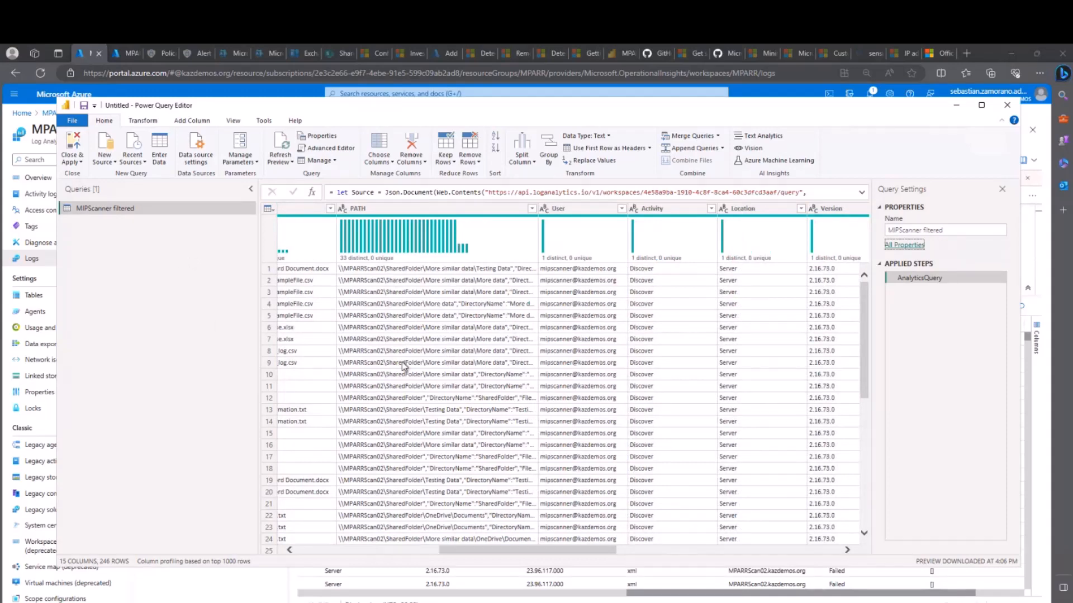
scroll(403, 365, "left", 4)
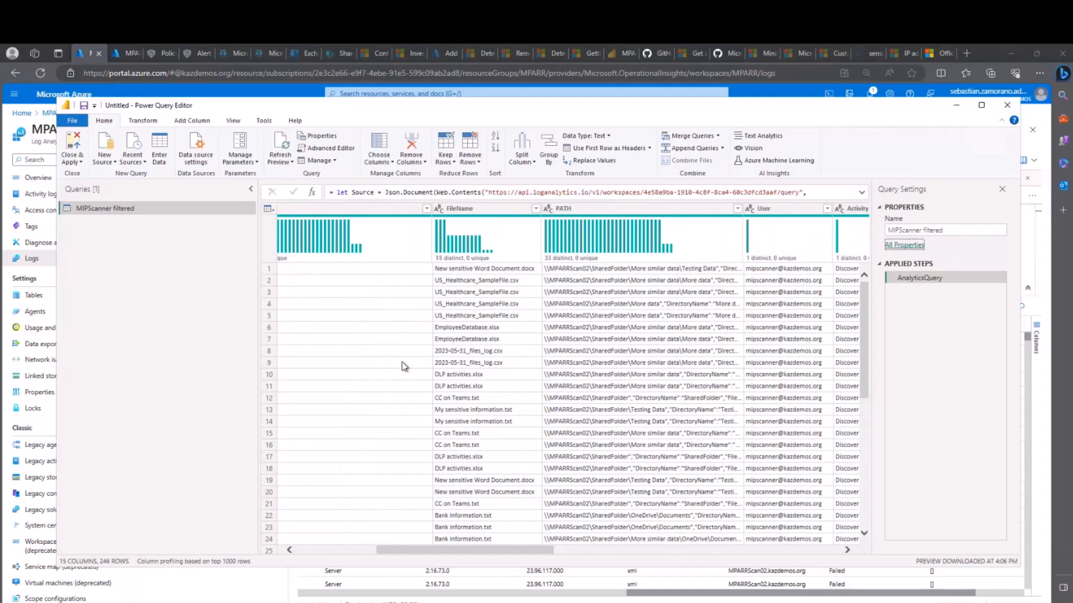
scroll(401, 361, "left", 3)
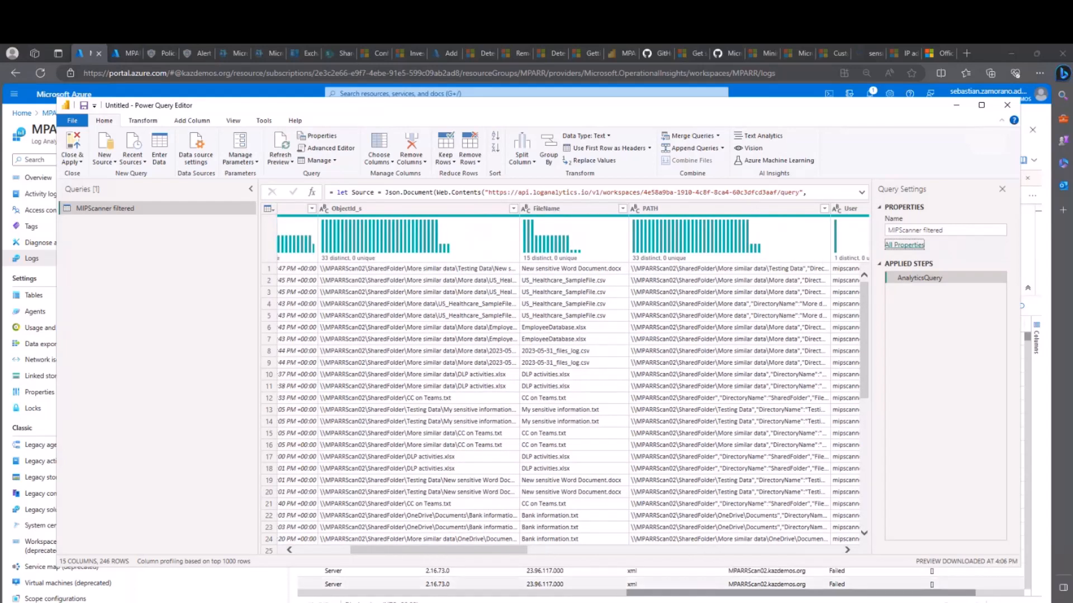
Close the Microsoft Entra ID report without saving its changes, and switch to the report showing scanner activities.
mouse_move(735, 602)
mouse_move(907, 543)
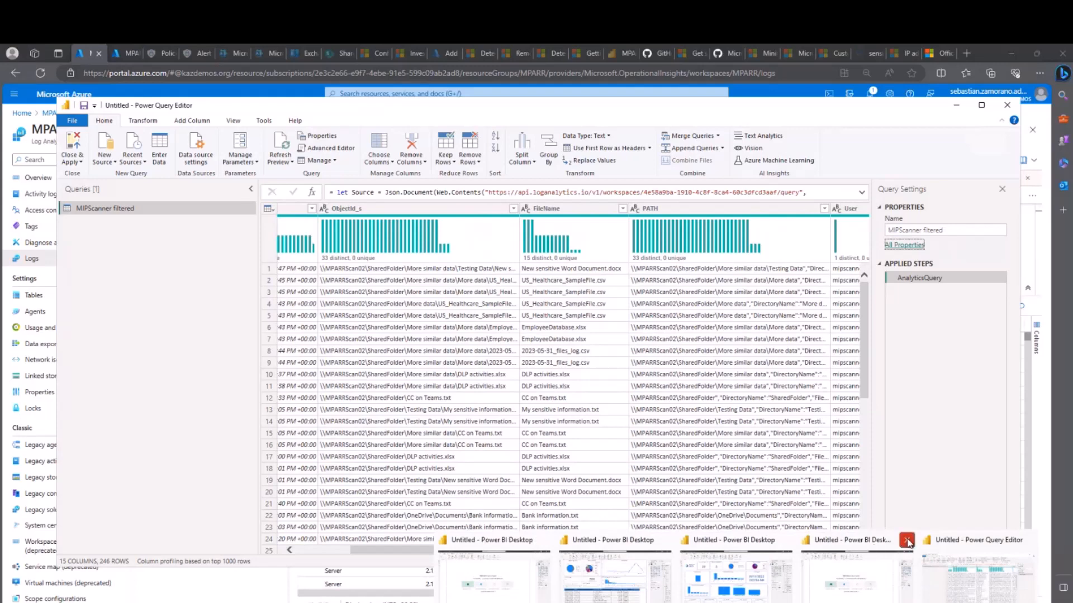
mouse_move(753, 559)
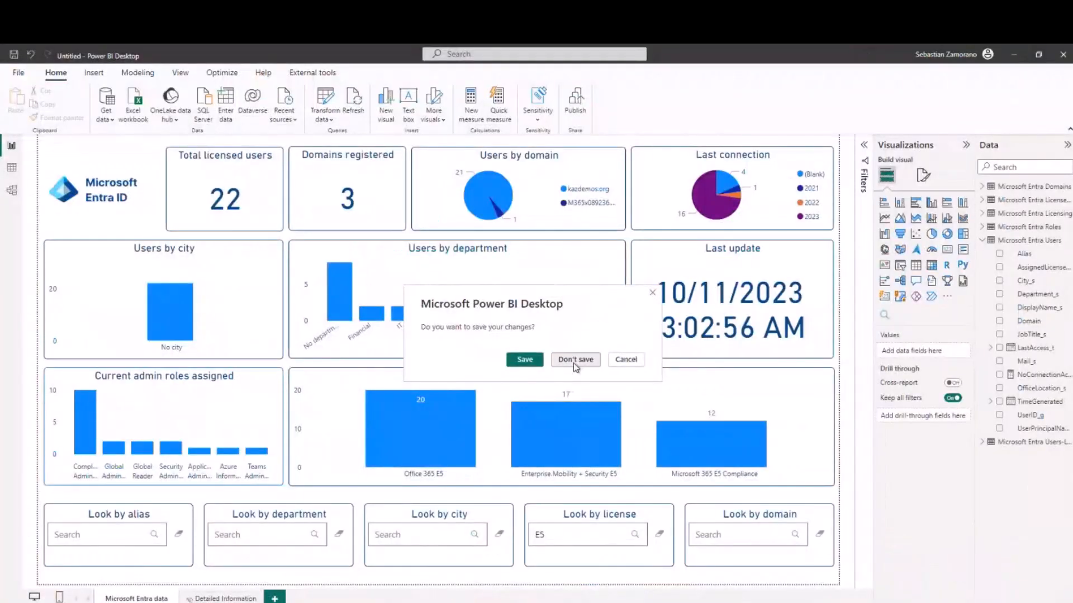
left_click(576, 363)
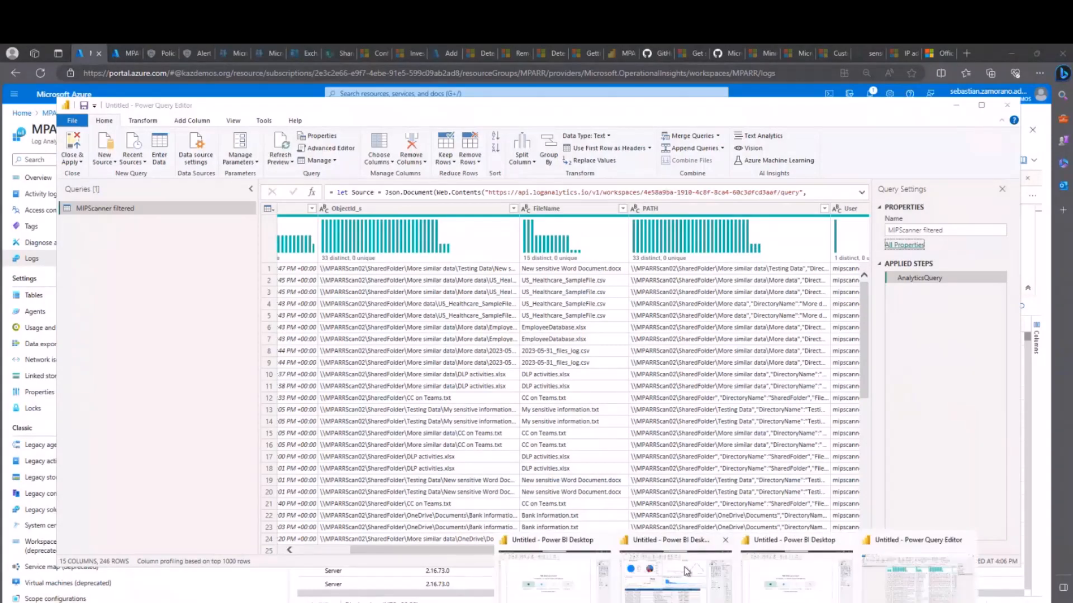
left_click(670, 553)
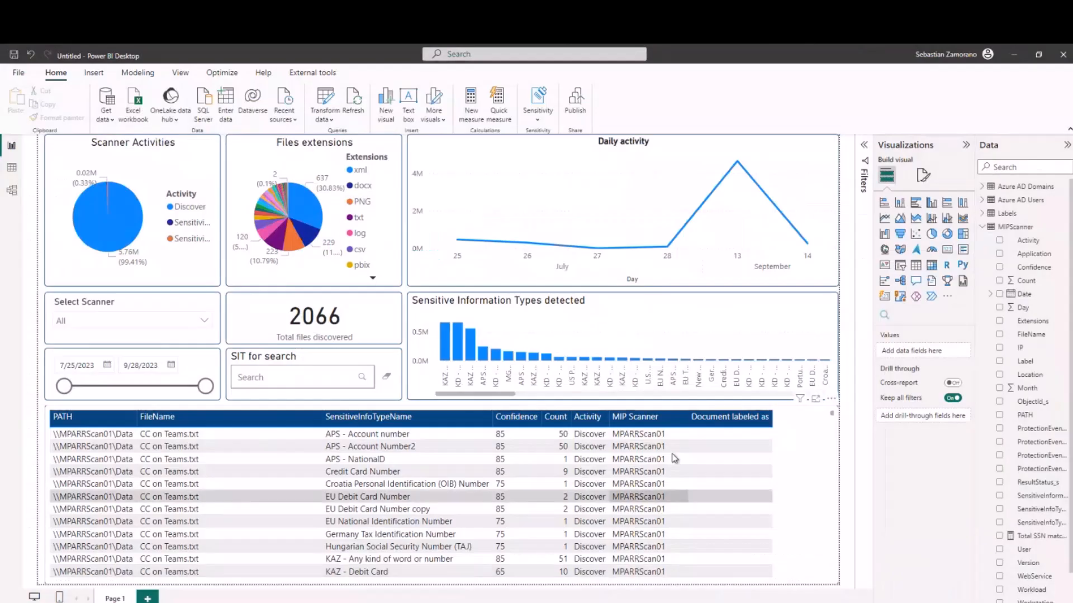
Close the scanner activities report and the blank report without saving their changes.
left_click(1060, 58)
left_click(577, 359)
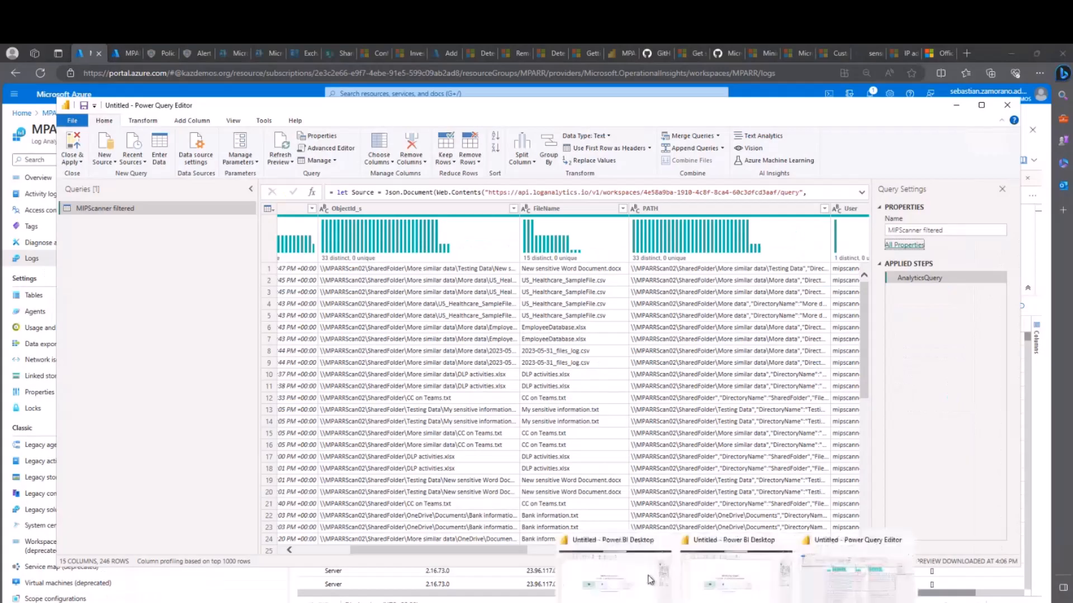
left_click(629, 551)
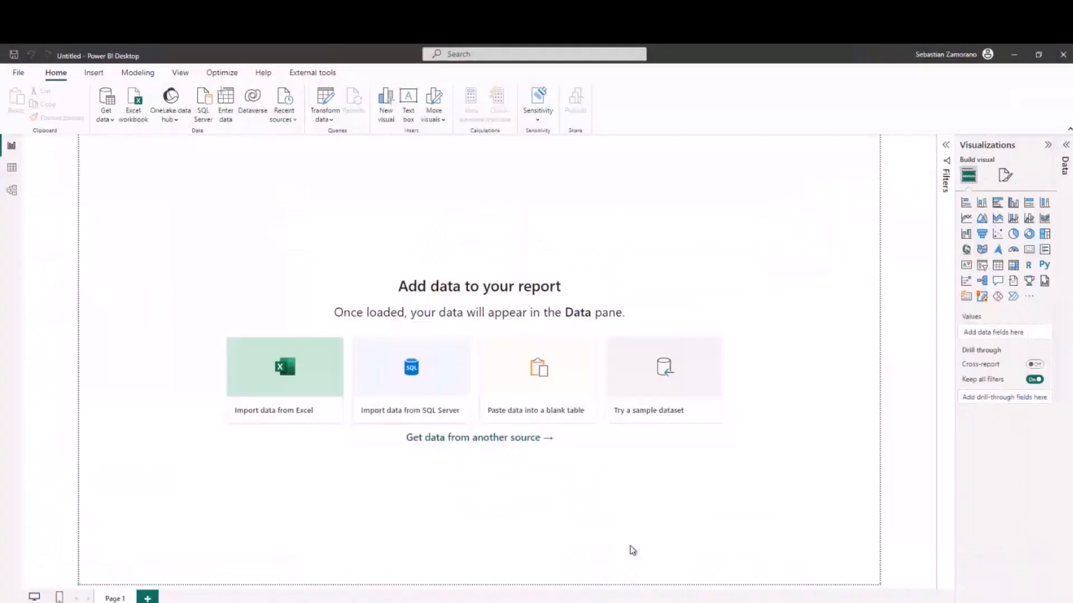
left_click(1064, 56)
left_click(575, 360)
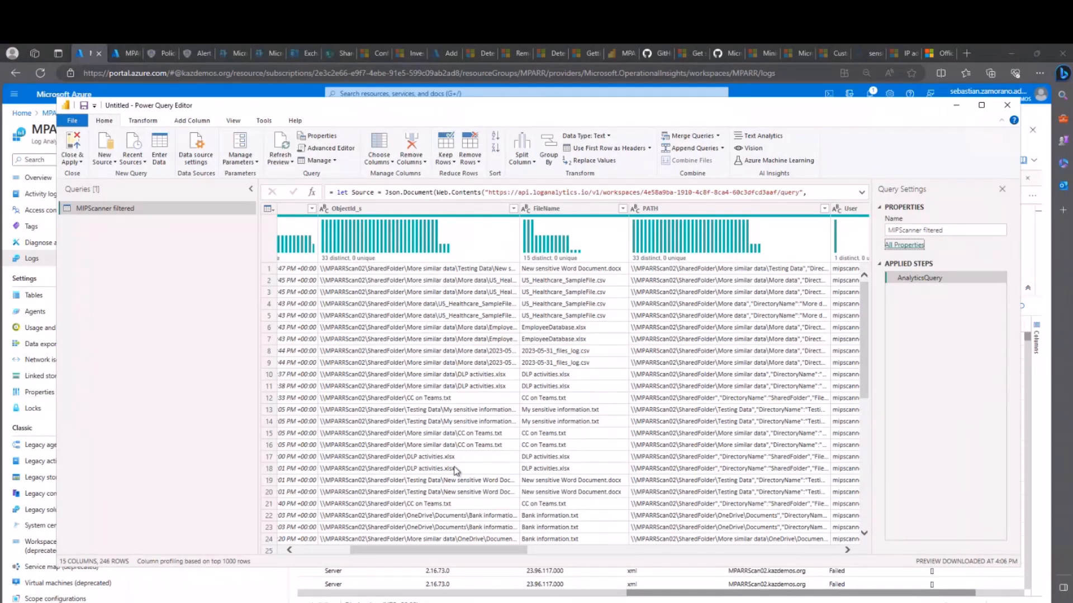
Open the template "MPARR - MIP Access overview v1.00_10.2023(1).pbit" from the Downloads folder.
mouse_move(565, 602)
left_click(464, 602)
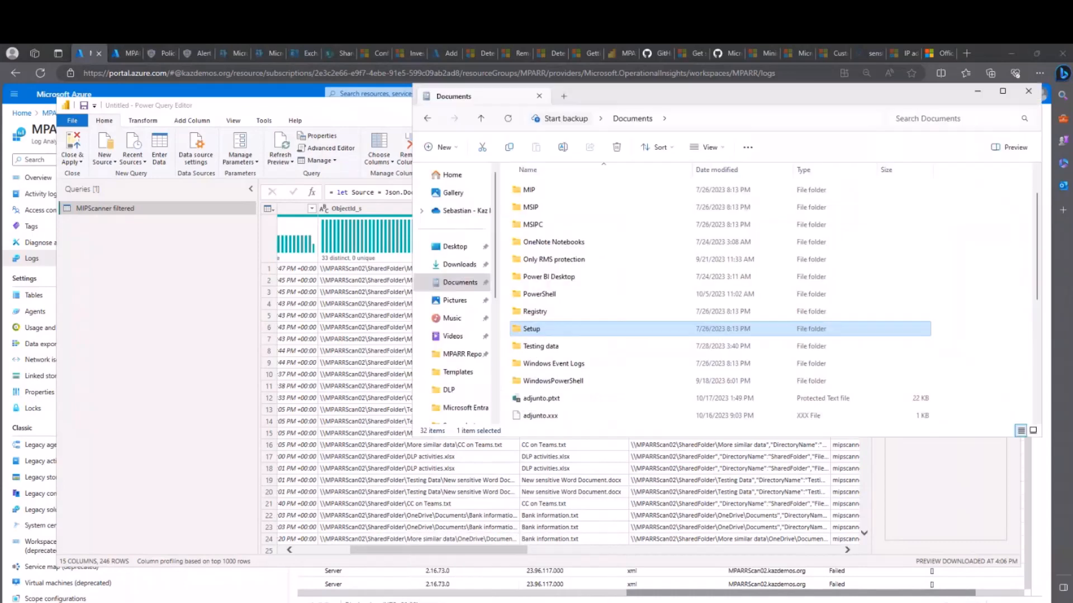
left_click(459, 264)
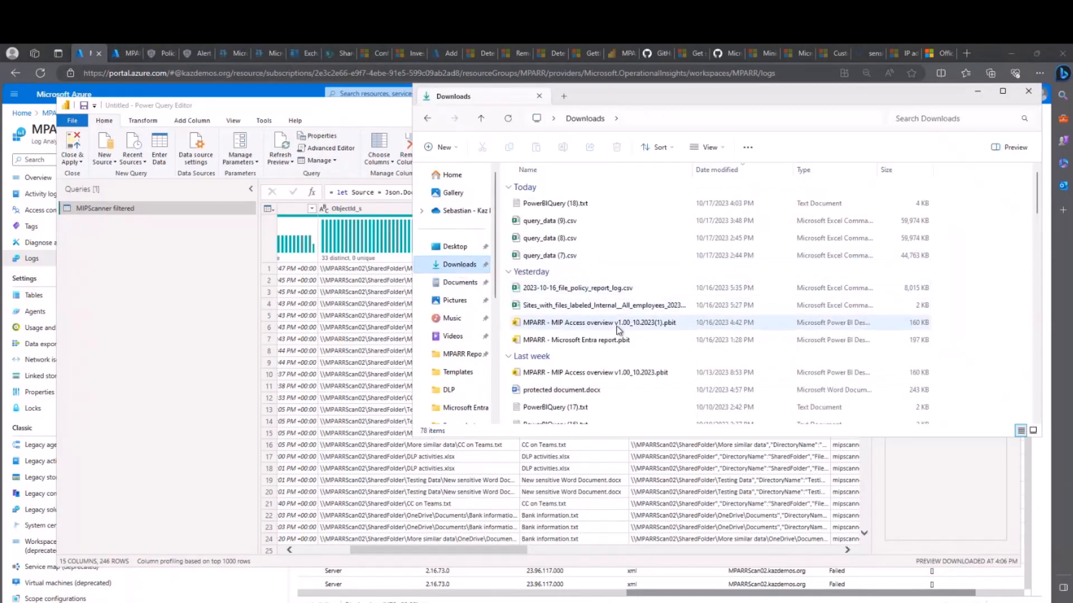
double_click(600, 324)
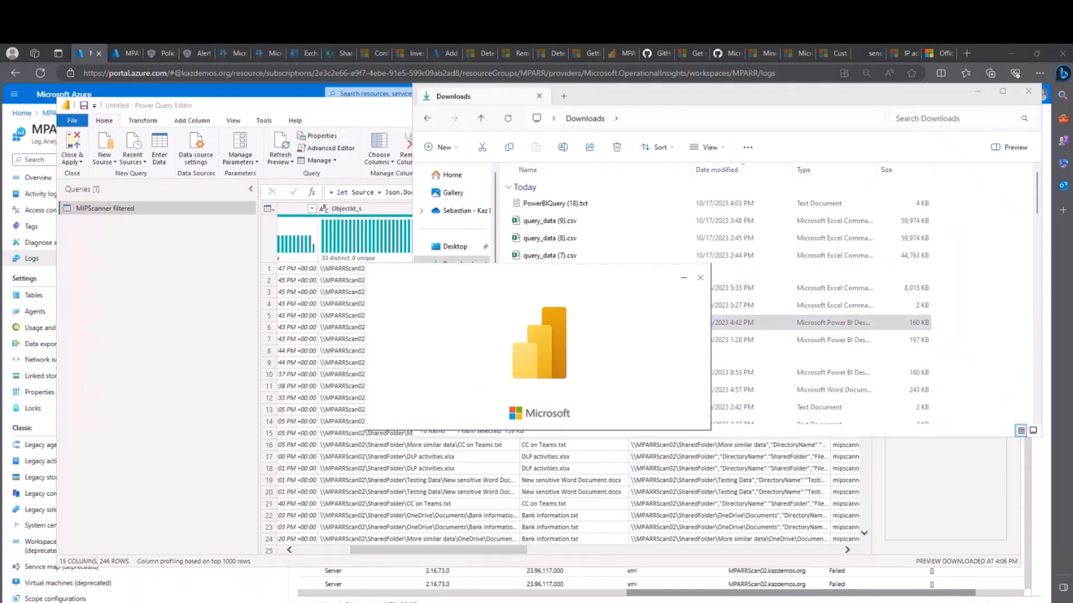
Switch to the Azure portal in the browser and copy the Workspace ID from the MPARR Log Analytics workspace's overview.
mouse_move(488, 602)
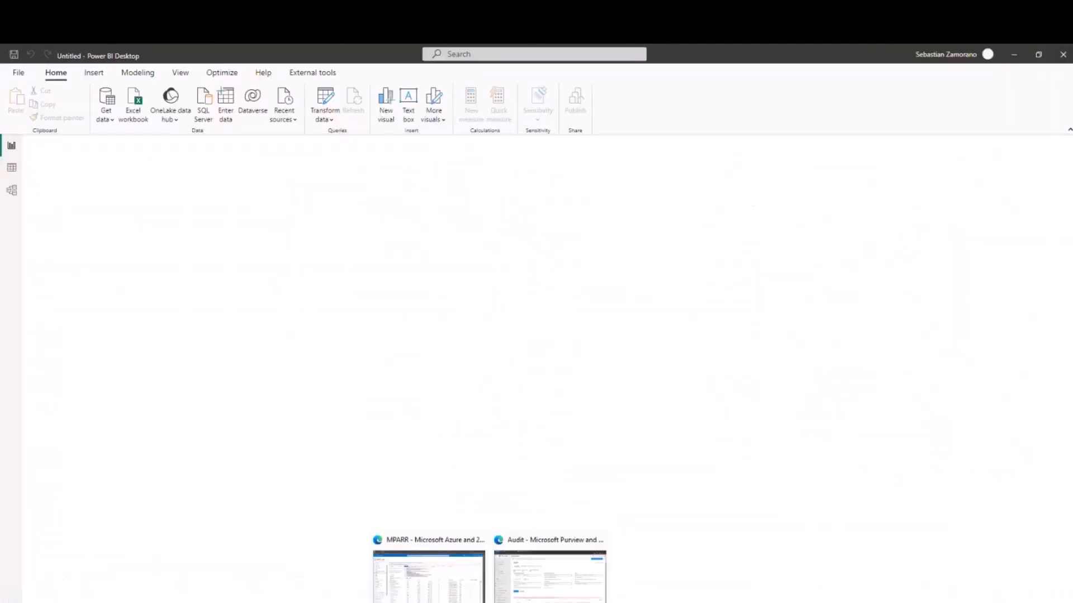
left_click(444, 594)
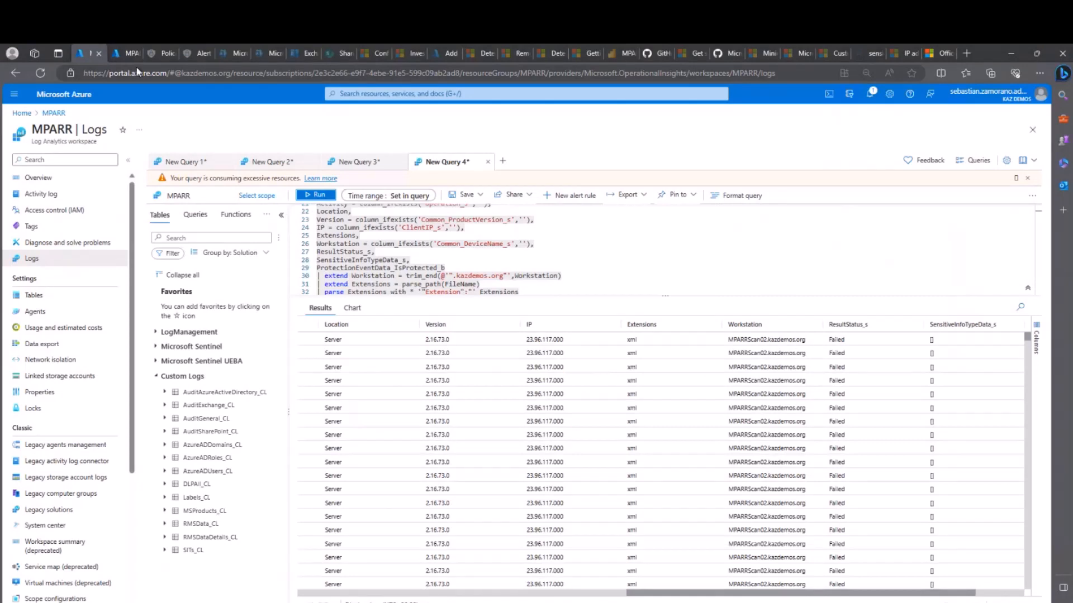
left_click(125, 53)
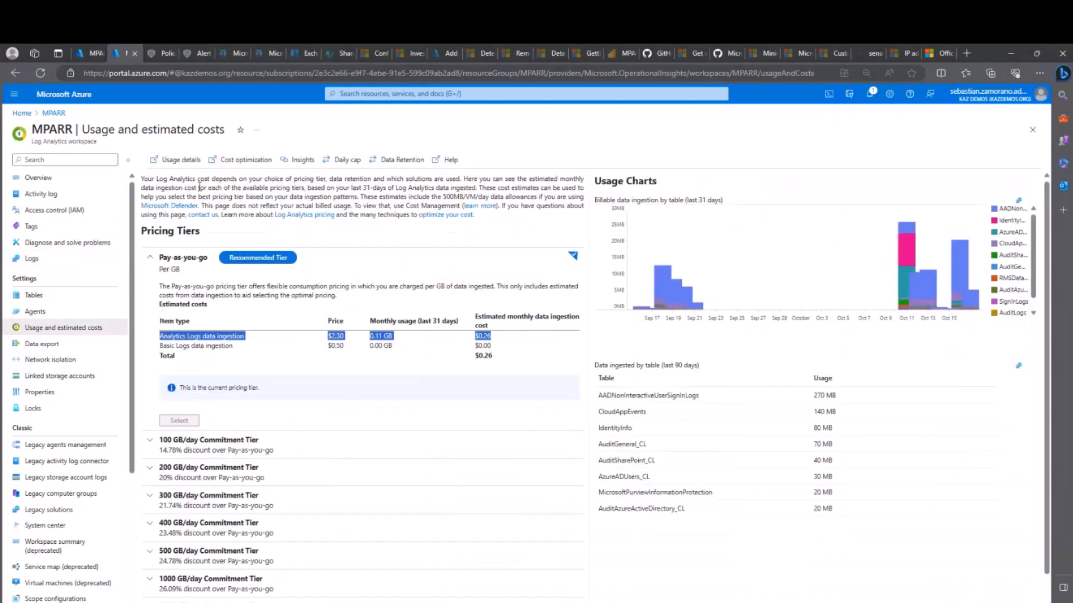
left_click(67, 187)
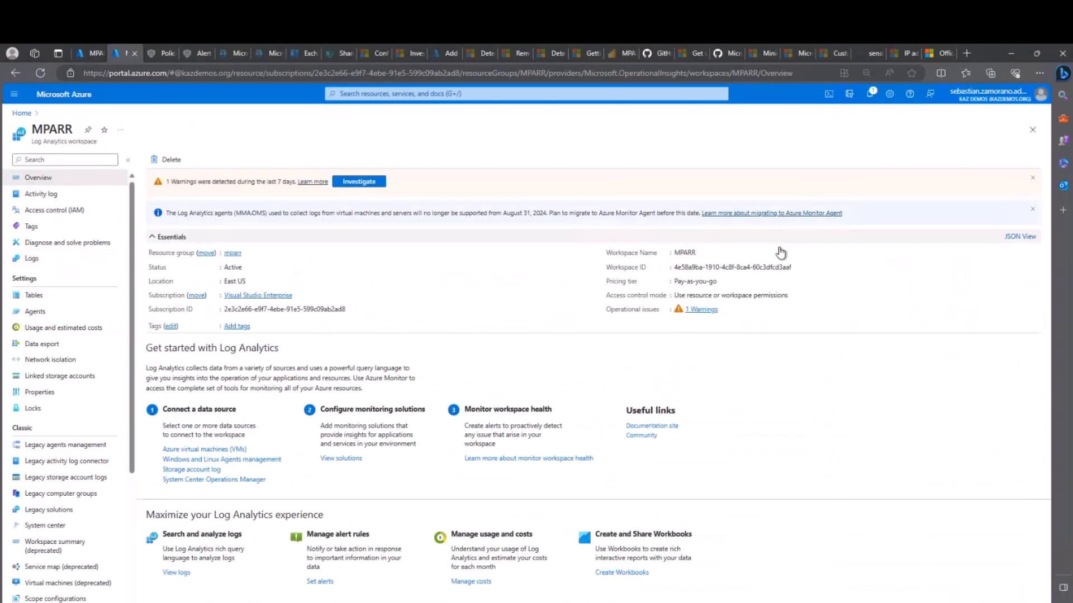
left_click(798, 269)
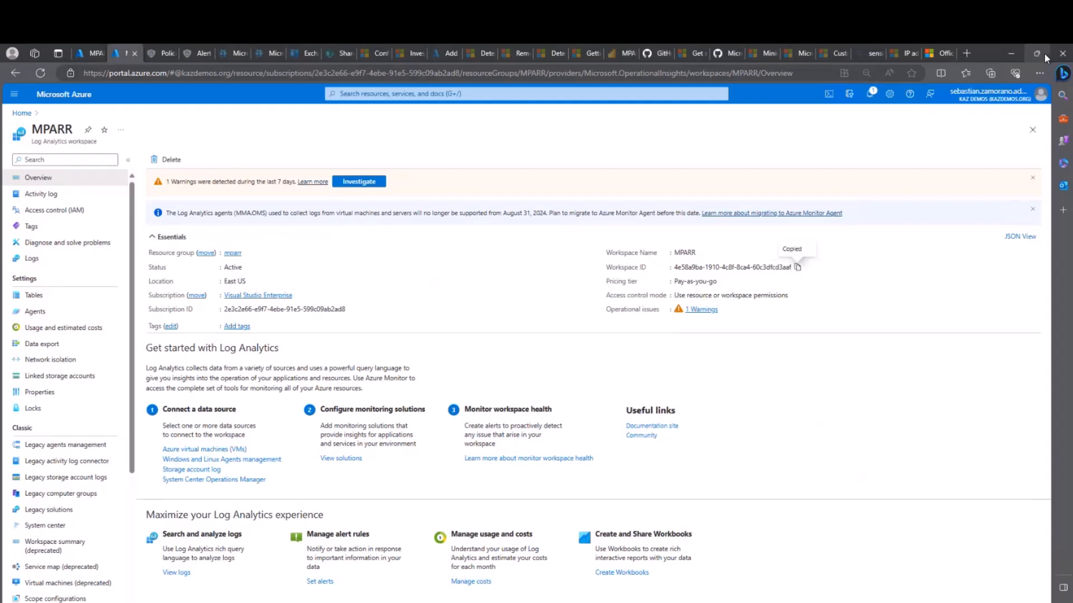
left_click(1013, 53)
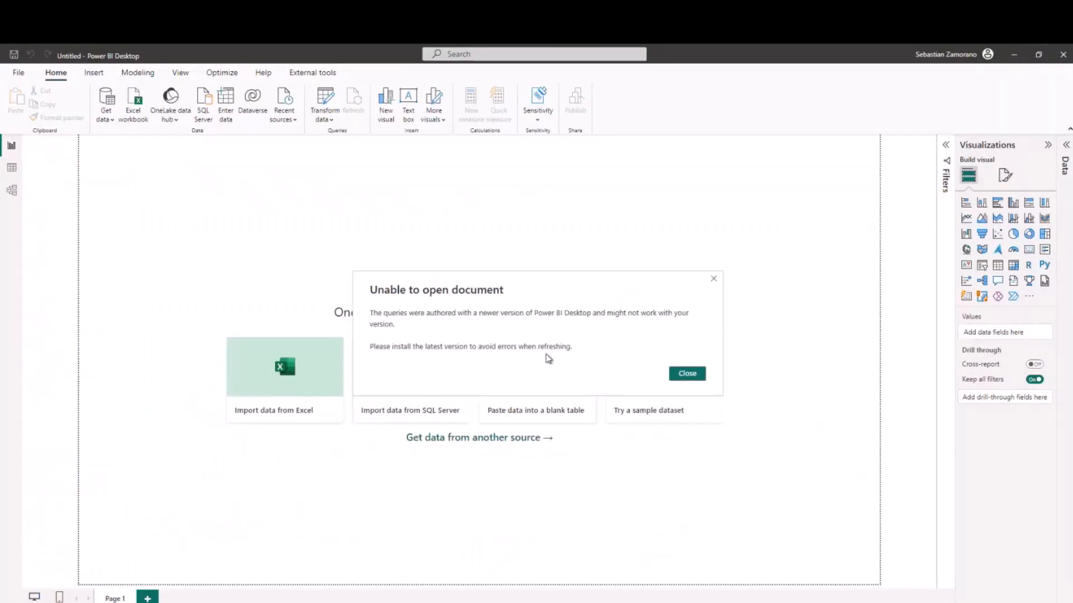
Dismiss the version warning, paste the copied ID as the template's Workspace_ID parameter, and load the MIP Access overview report.
left_click(687, 373)
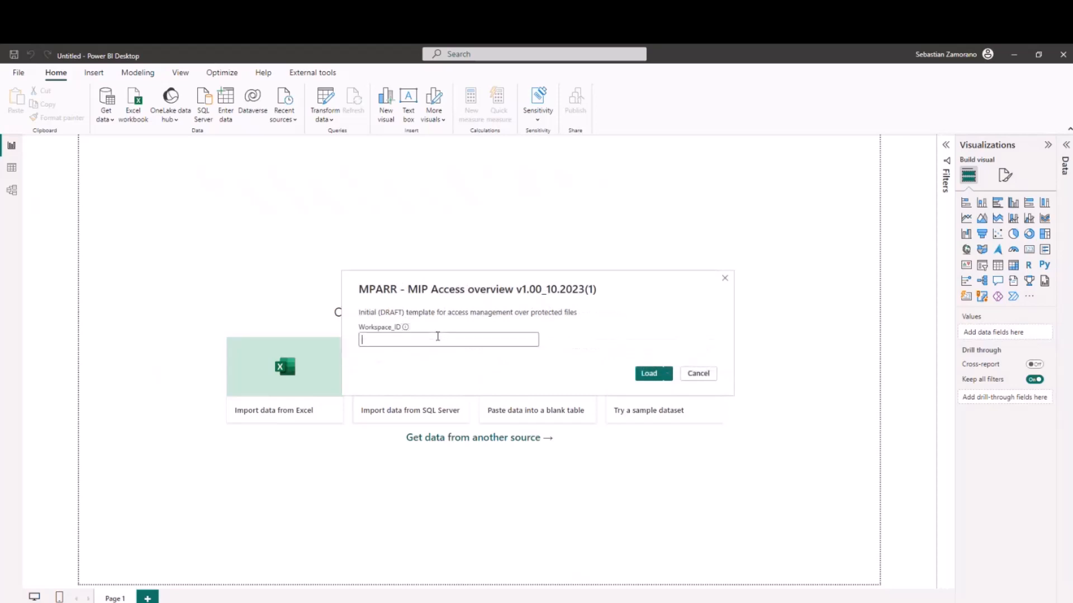
key("ctrl+v")
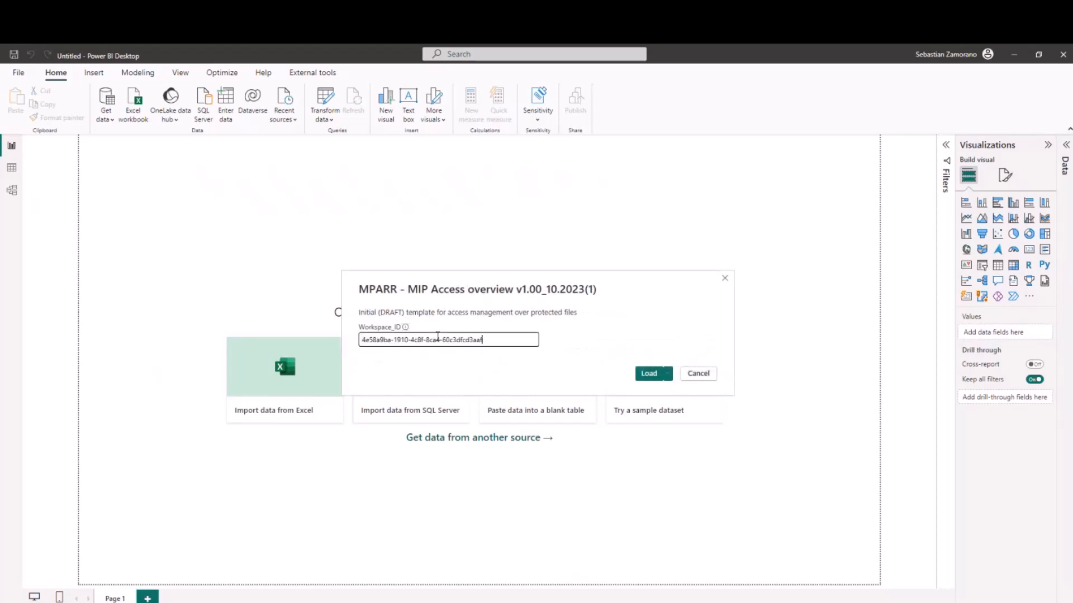
left_click(651, 374)
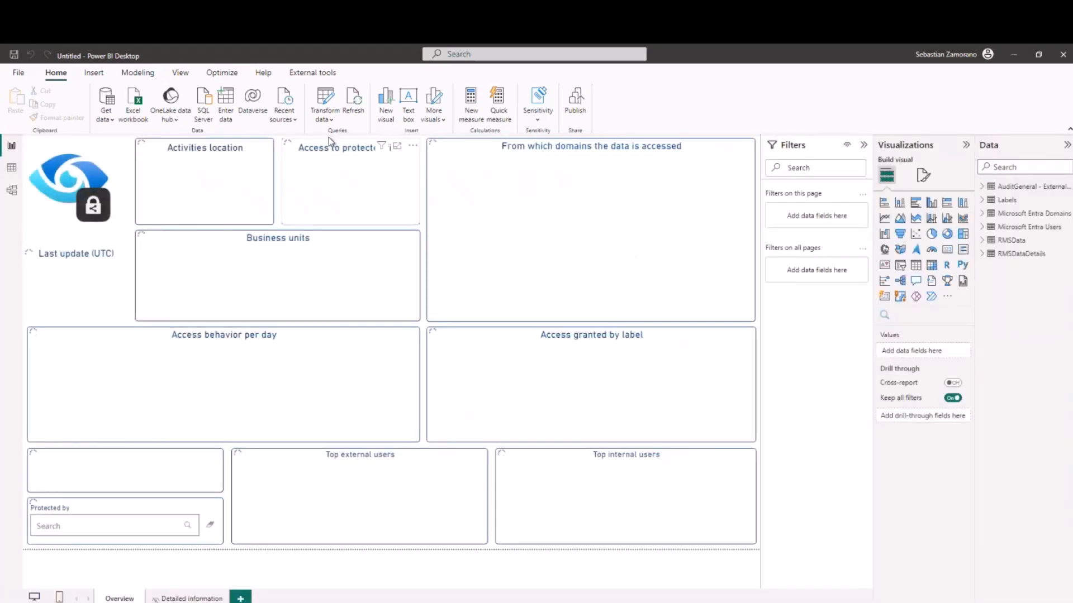
Open the report's queries and examine the Workspace_ID parameter and the code of the "AuditGeneral - External Access query".
left_click(323, 101)
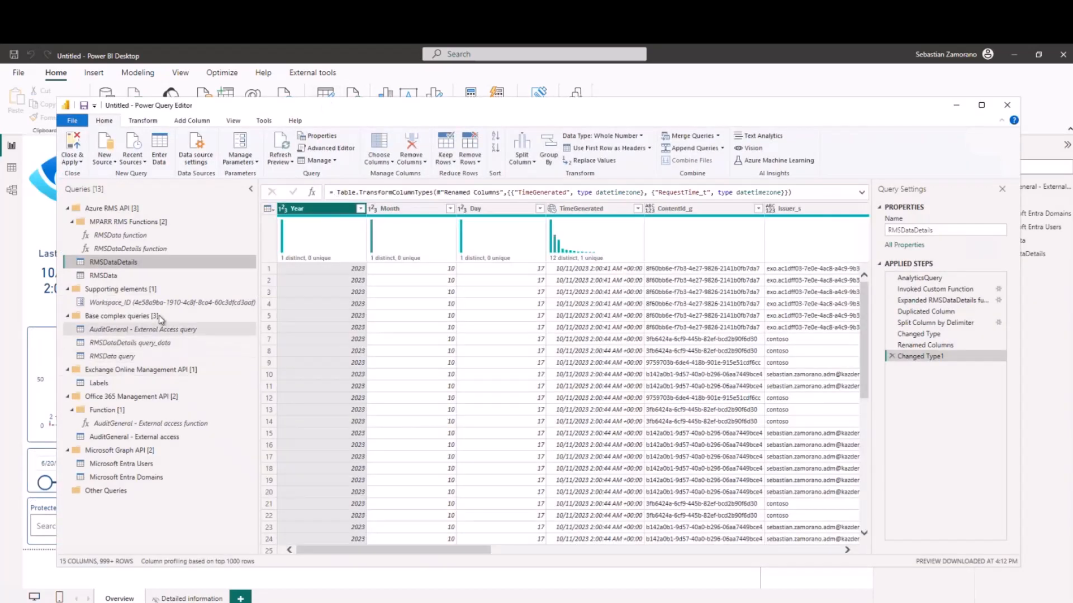
left_click(142, 302)
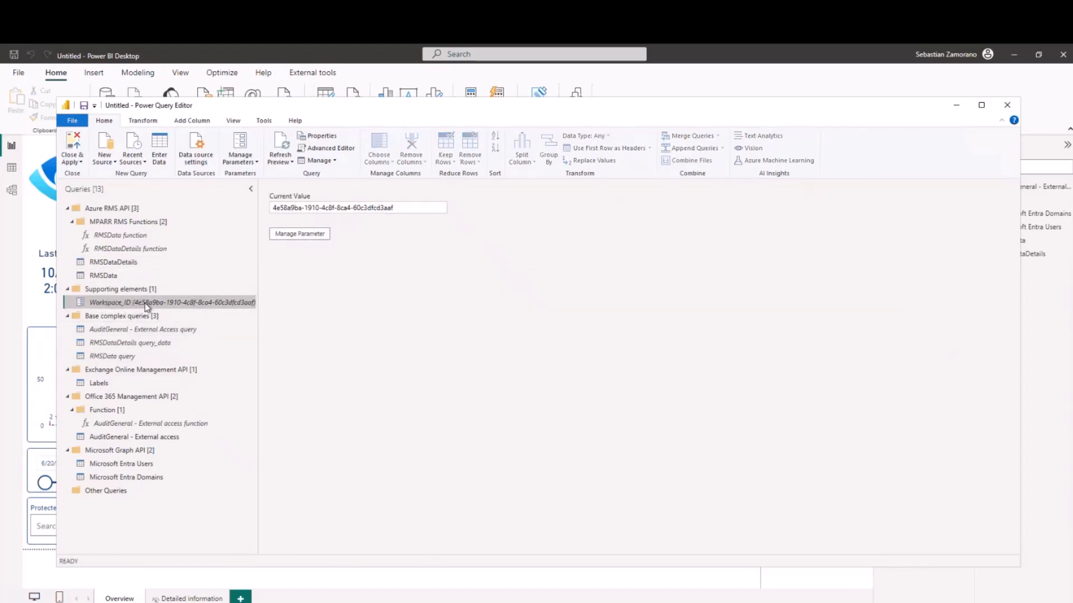
left_click(153, 329)
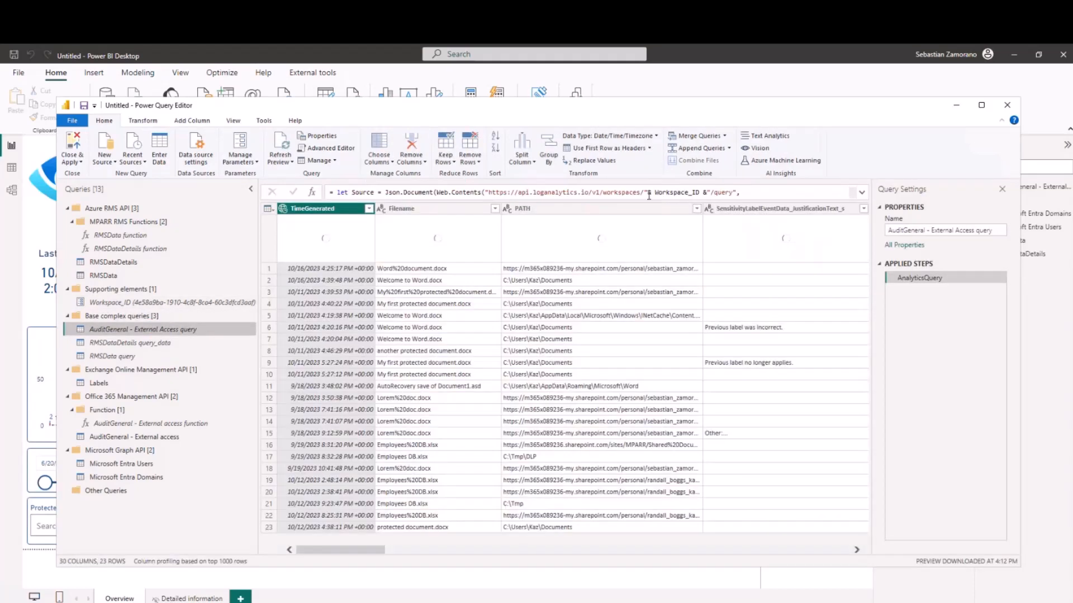
left_click(328, 149)
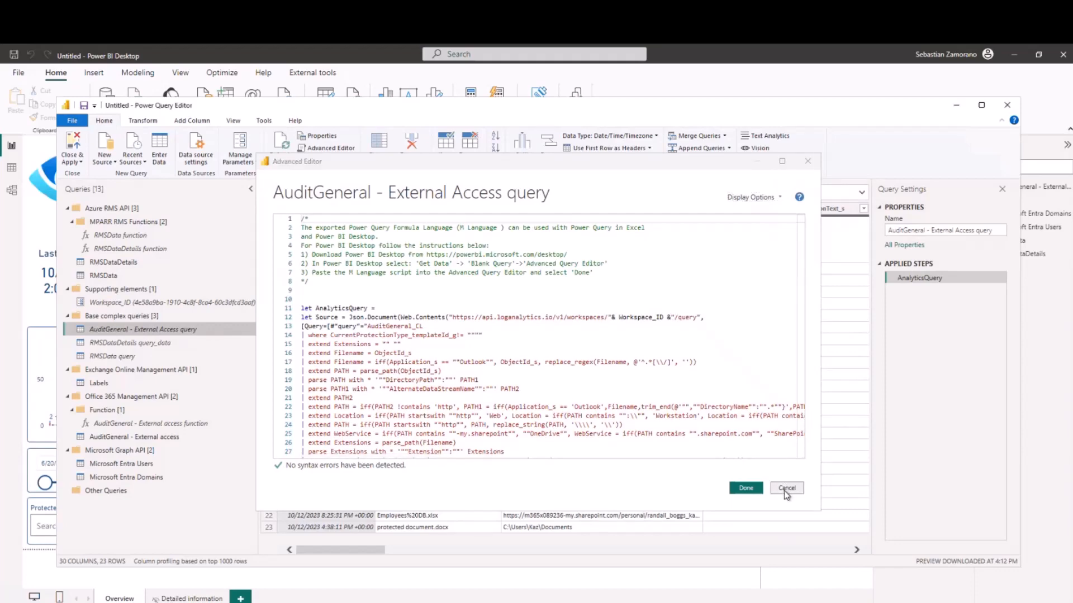
left_click(784, 492)
Examine the "RMSDataDetails query_data" and "RMSData query" base queries, and return to the report's Overview page.
left_click(171, 345)
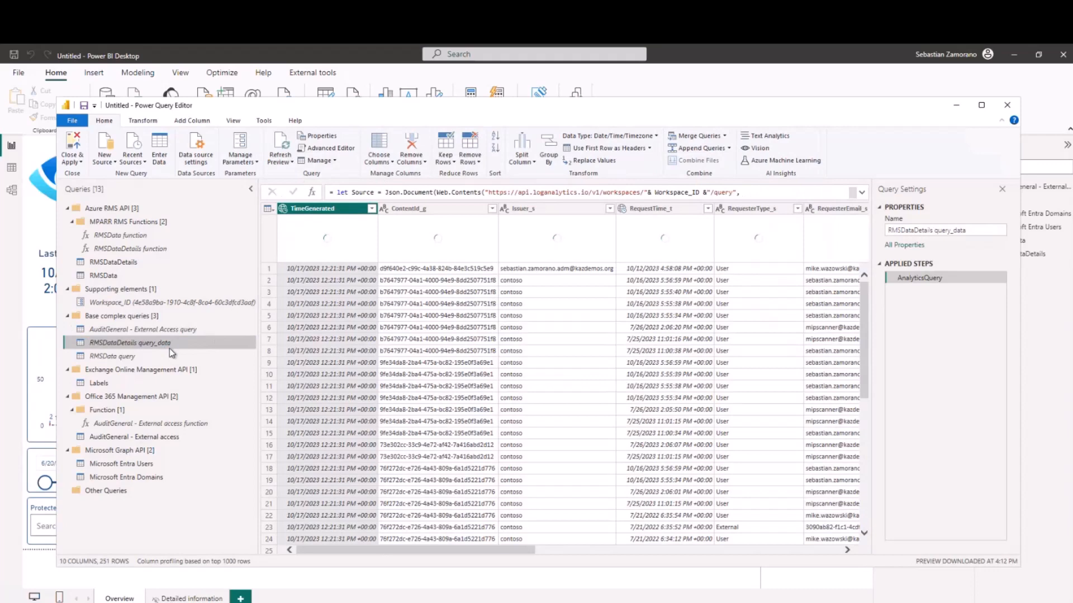
left_click(119, 358)
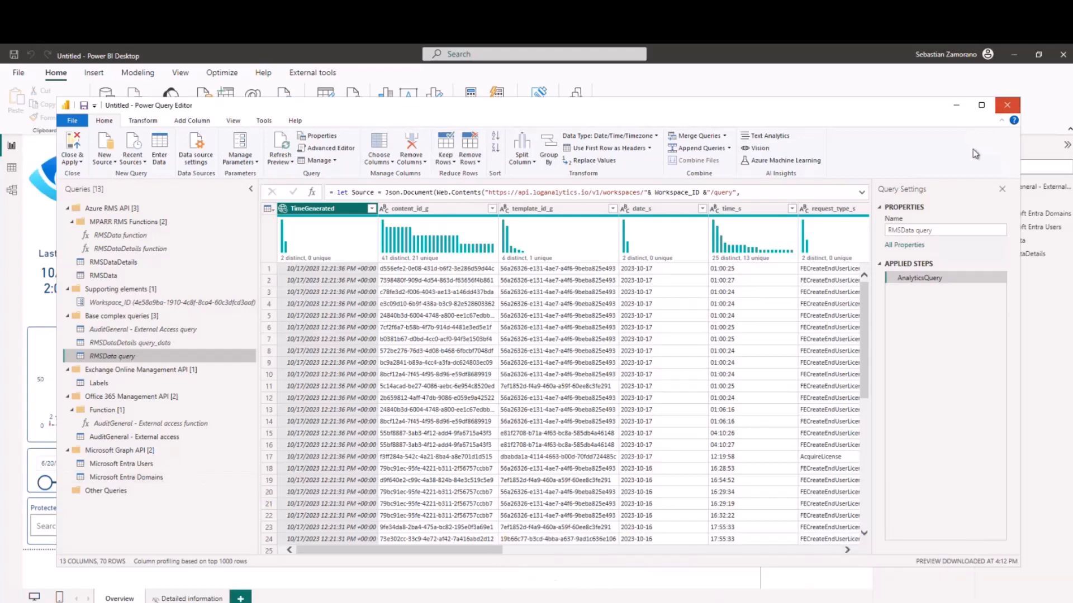
left_click(1007, 105)
mouse_move(738, 602)
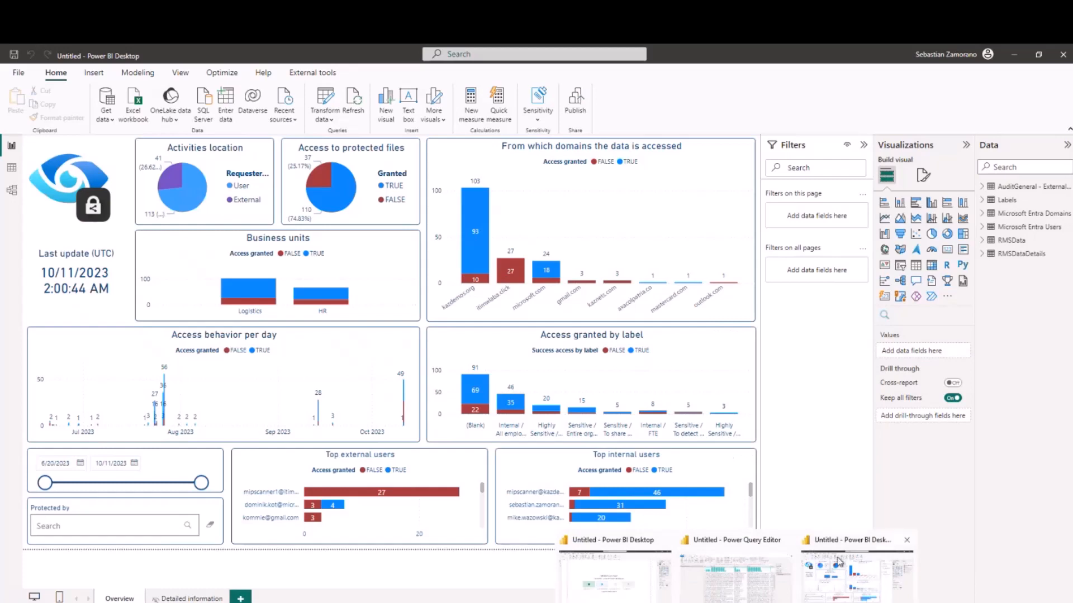
Switch to the Power Query Editor window and create a new parameter named Workspace_ID.
left_click(737, 580)
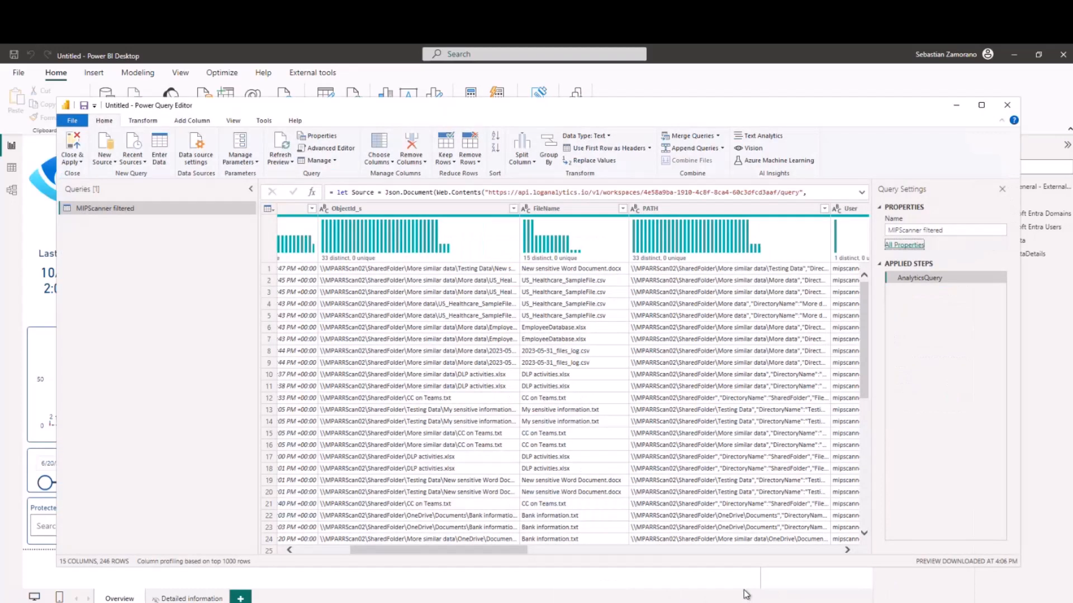
left_click(253, 162)
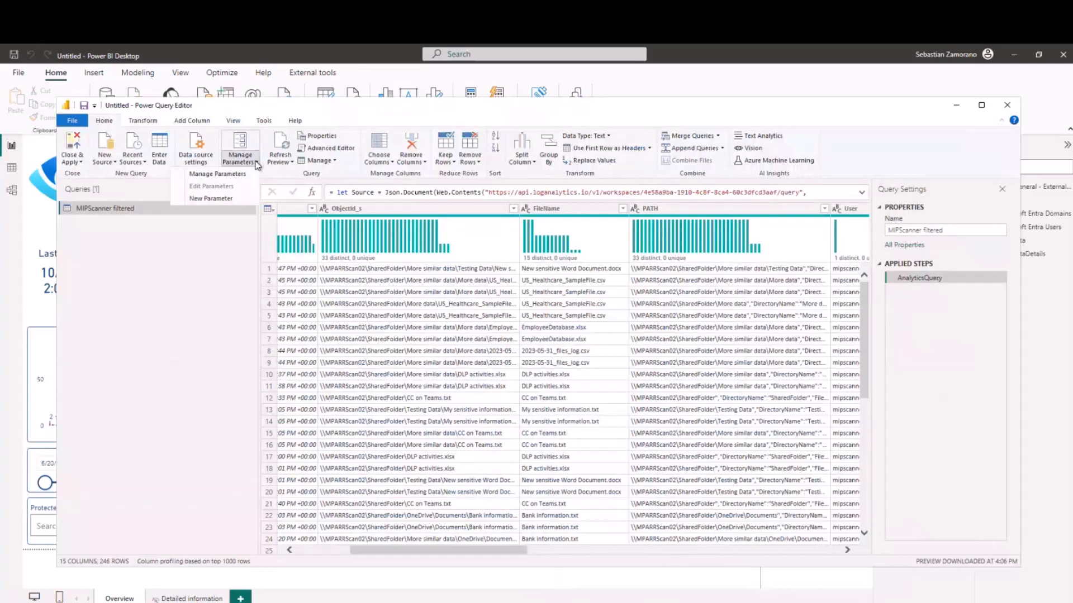
left_click(229, 198)
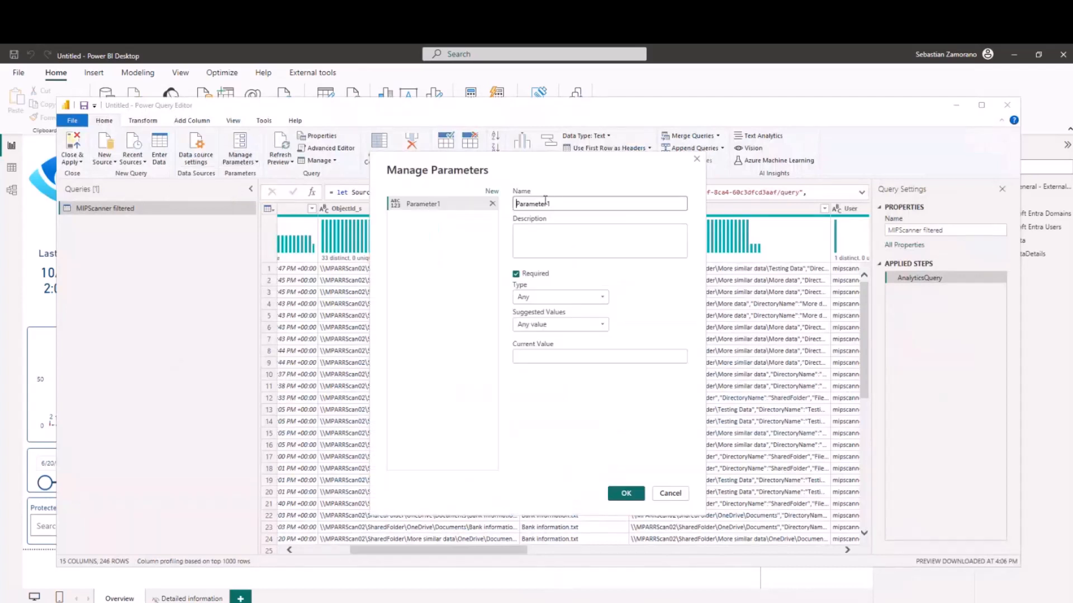
left_click_drag(558, 204, 510, 203)
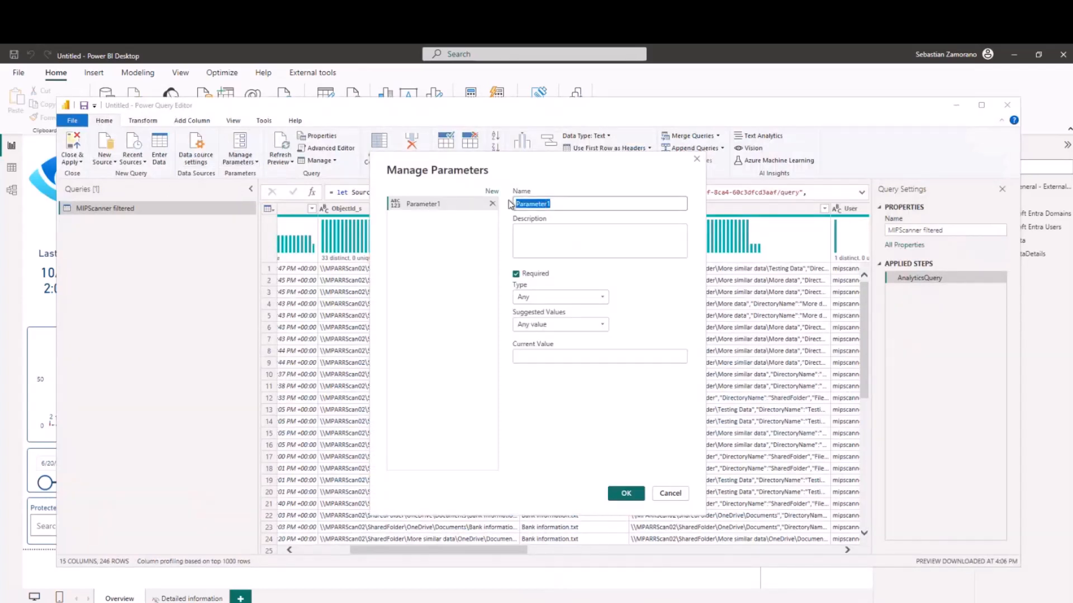
type("Worksapce")
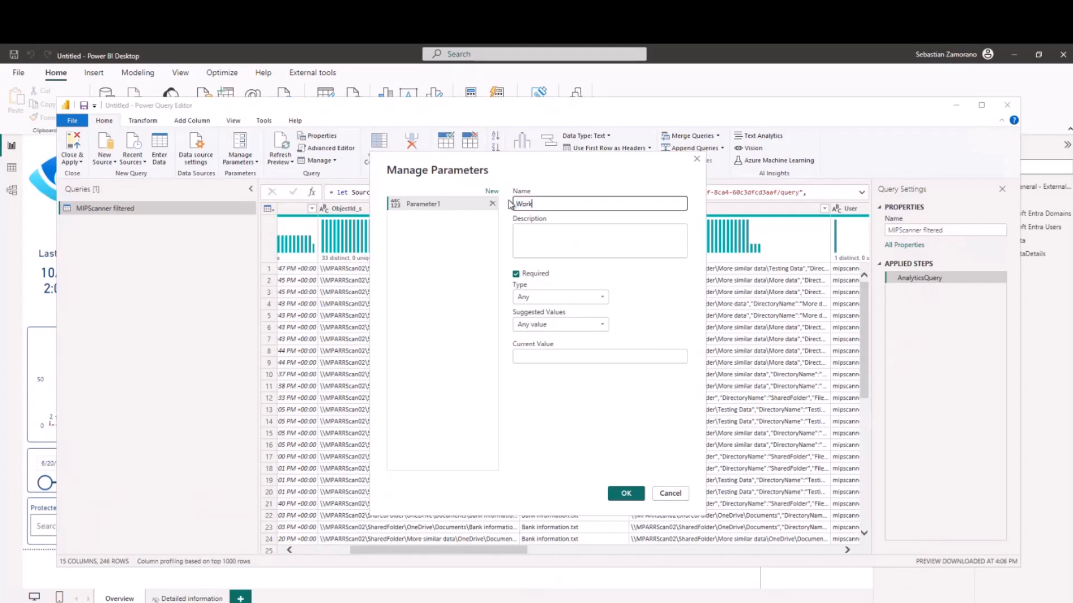
key("Left")
key("BackSpace")
key("BackSpace")
key("BackSpace")
type("pac")
key("Right")
type("_ID")
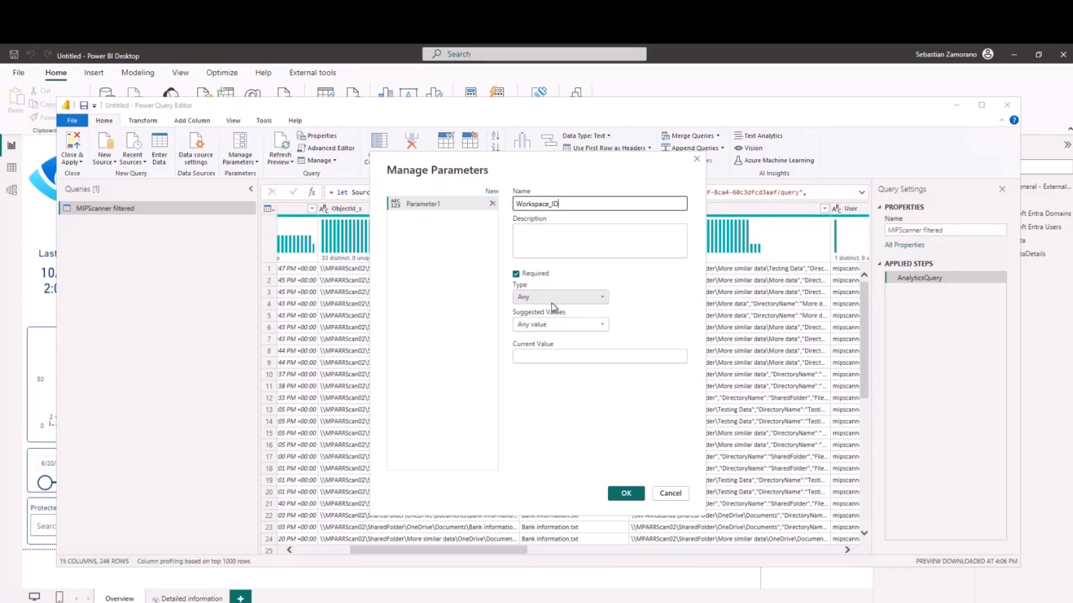
Paste the workspace ID as the Workspace_ID parameter's current value and save the parameter.
left_click(540, 358)
key("ctrl+v")
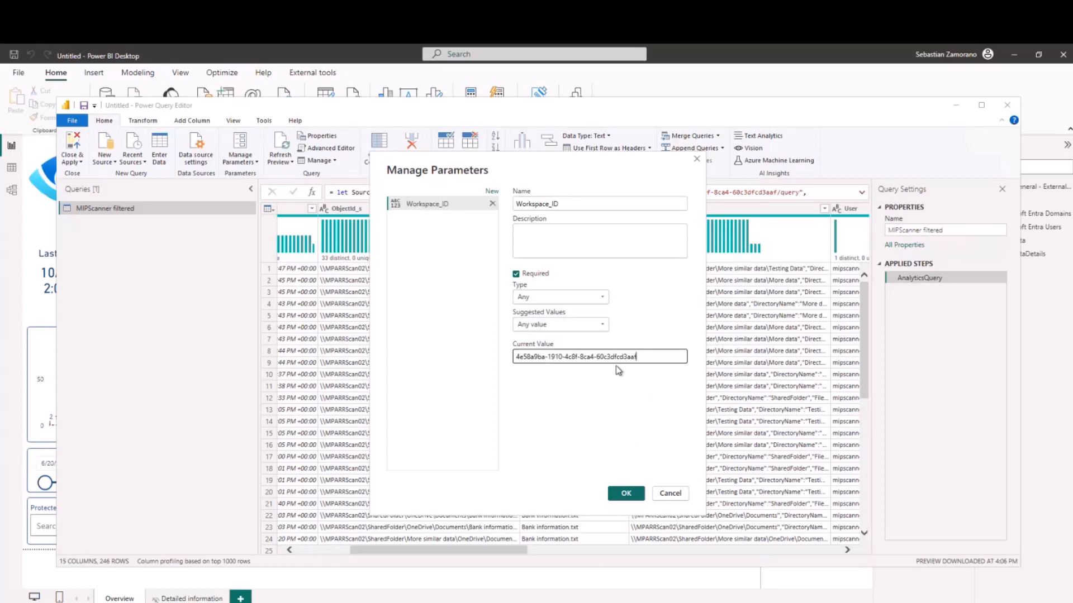
left_click(626, 494)
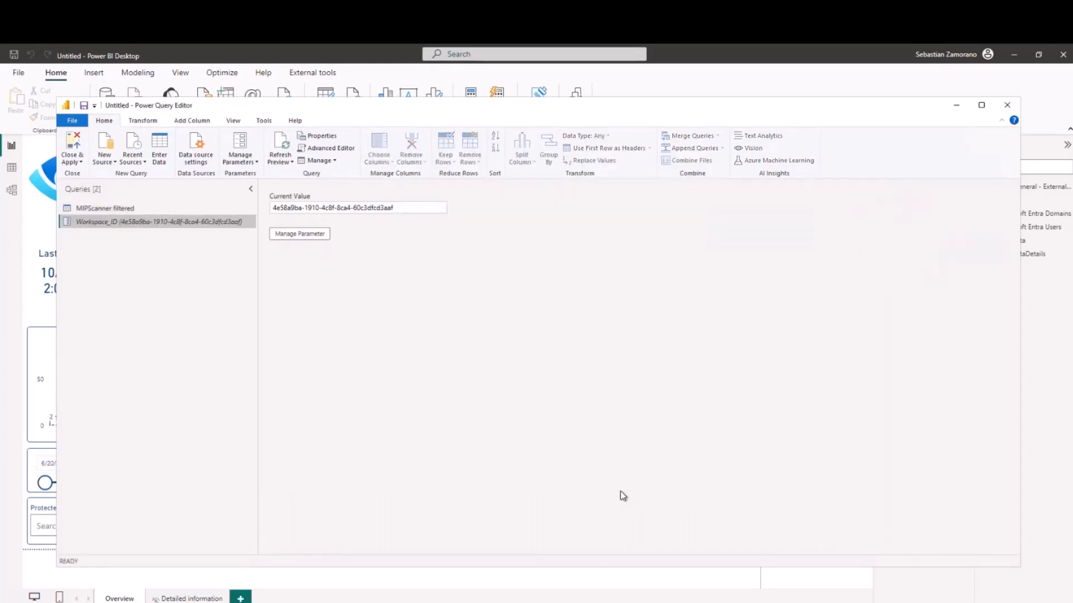
In the MIPScanner filtered query's source URL, replace the hard-coded workspace ID with the concatenated Workspace_ID parameter and apply the formula.
left_click(127, 211)
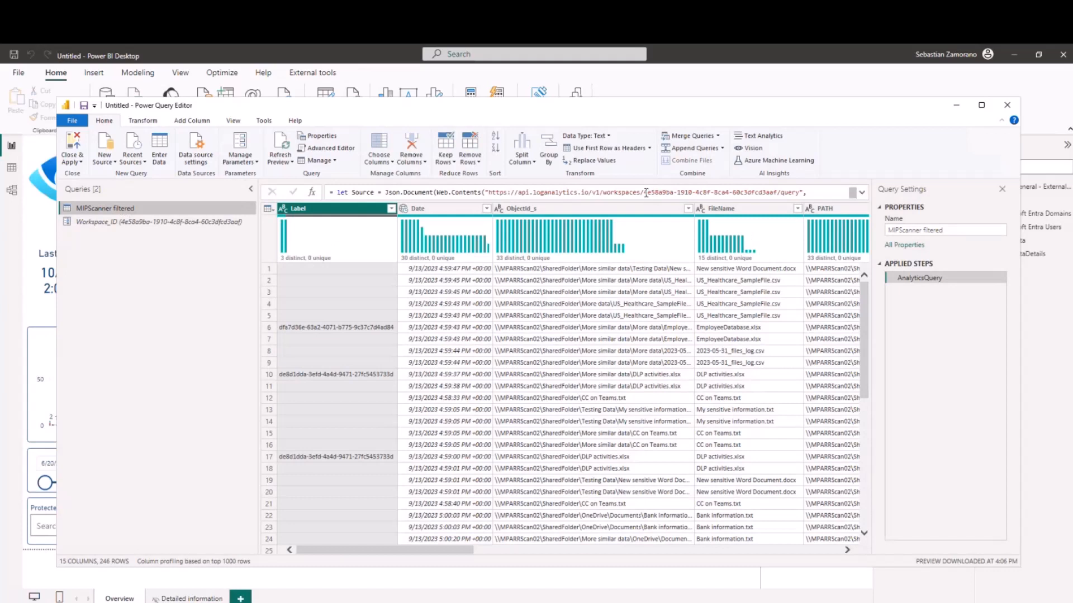
left_click_drag(643, 192, 776, 191)
key("BackSpace")
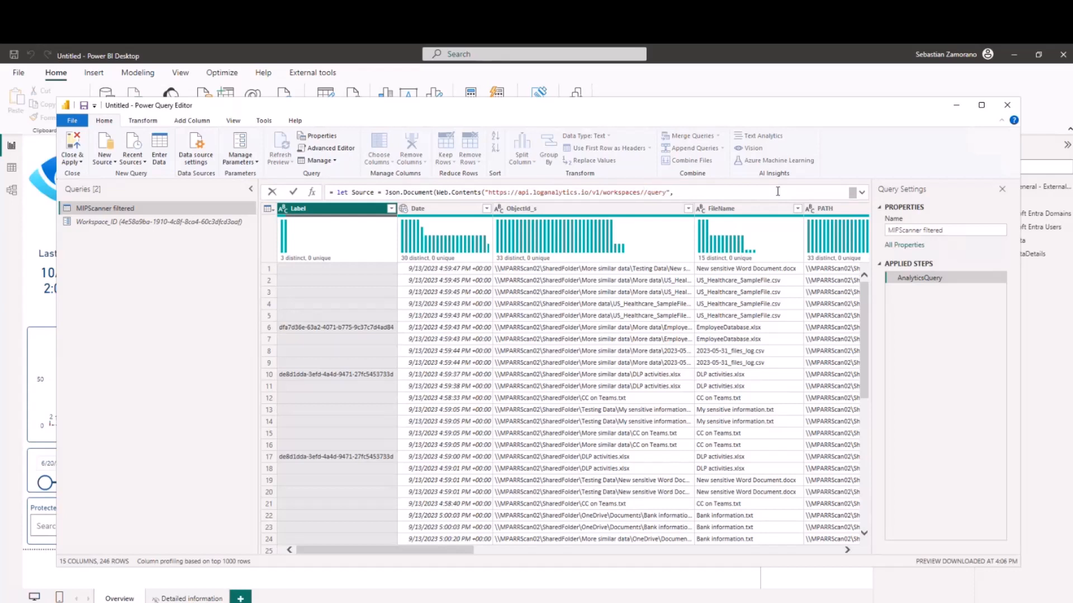
type("\"\"")
key("Left")
type("/")
key("BackSpace")
type("&&")
type(" Wo")
type("k")
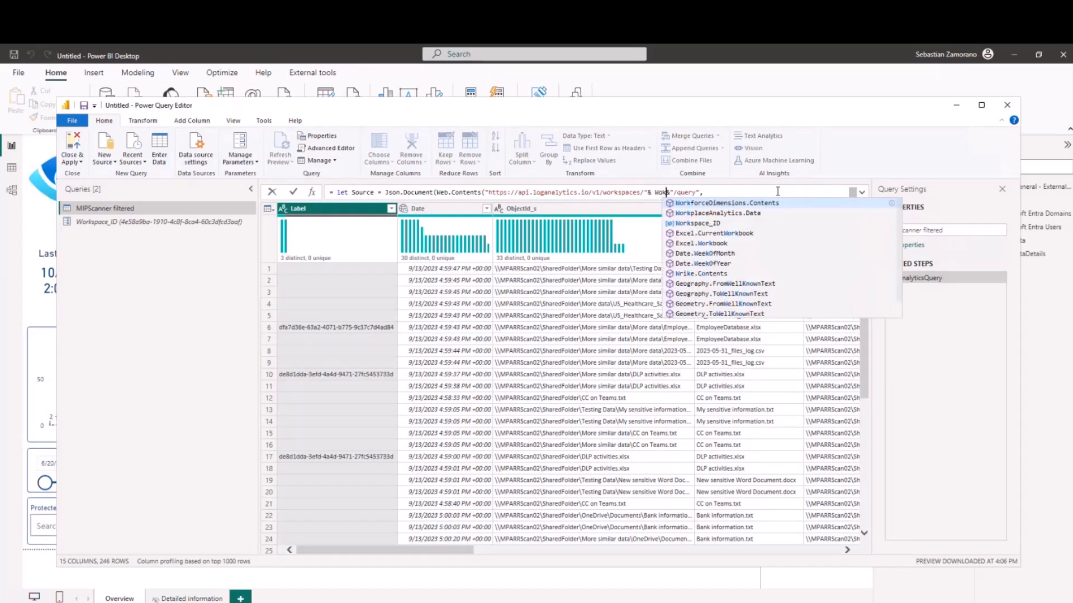
key("Down")
key("Down")
key("Tab")
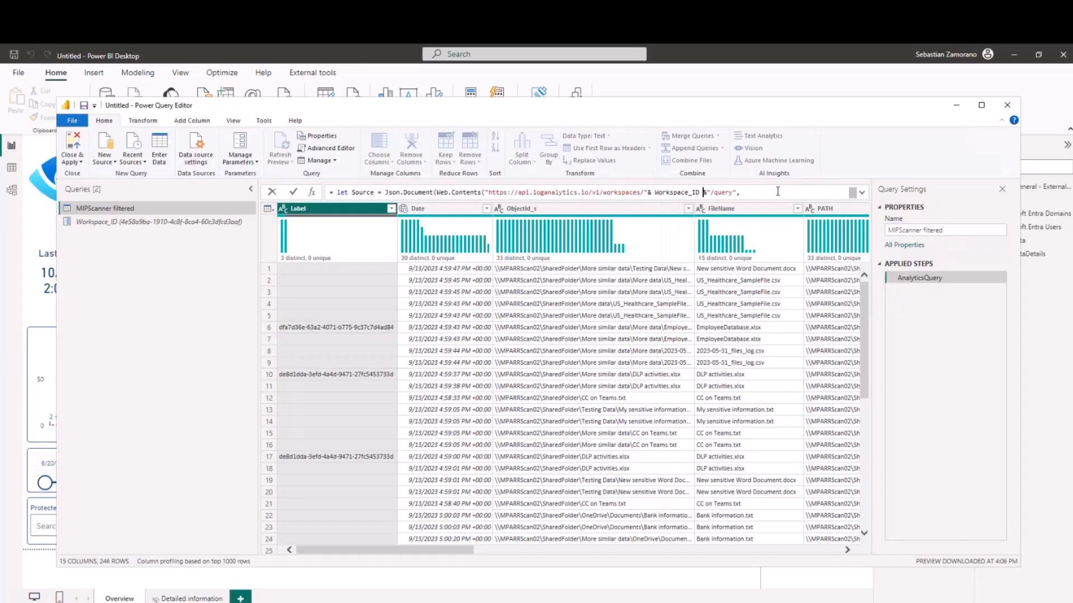
left_click(294, 193)
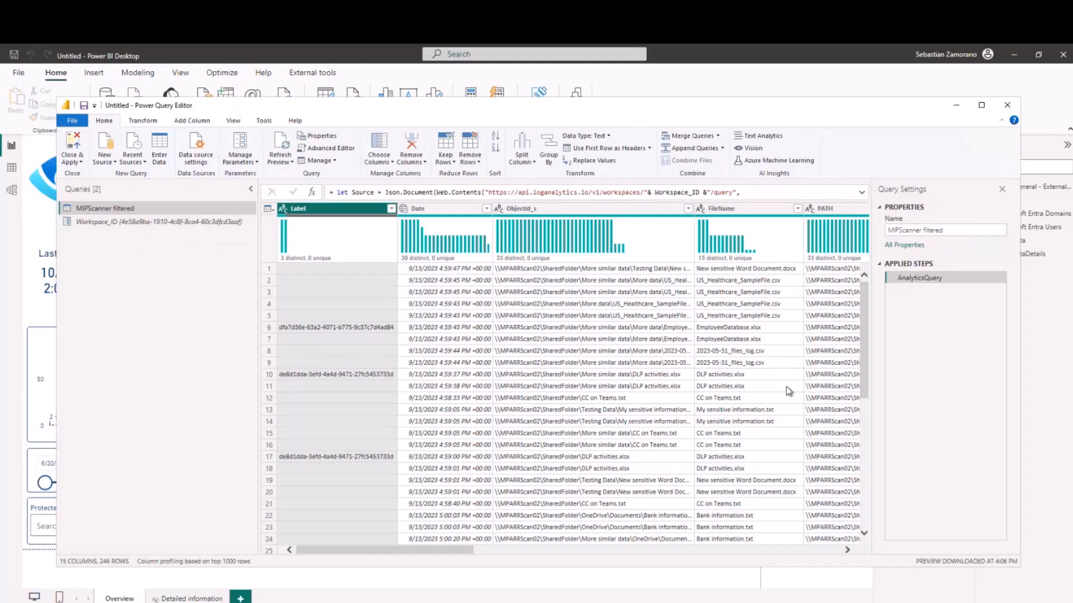
scroll(787, 391, "right", 3)
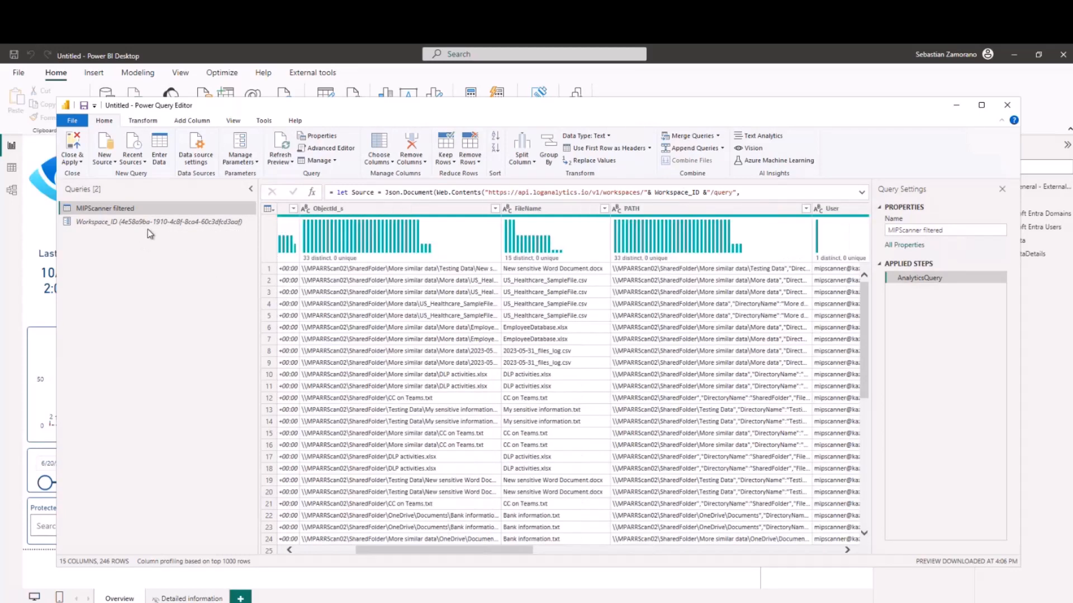
left_click(178, 222)
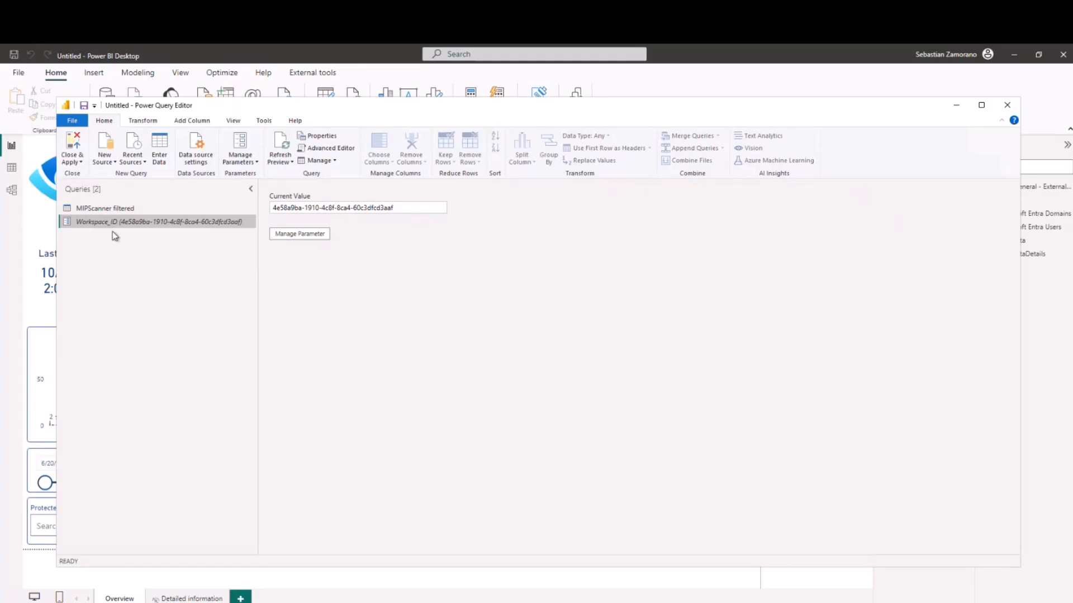
Parse the SensitiveInfoTypeData_s column of the MIPScanner filtered query as JSON.
left_click(115, 208)
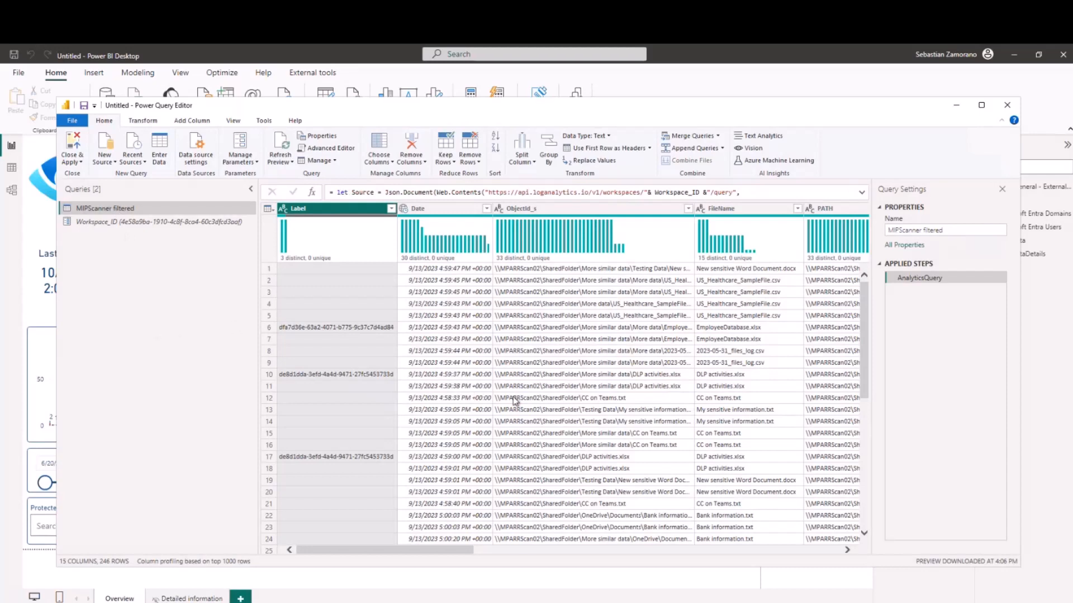
scroll(514, 400, "right", 5)
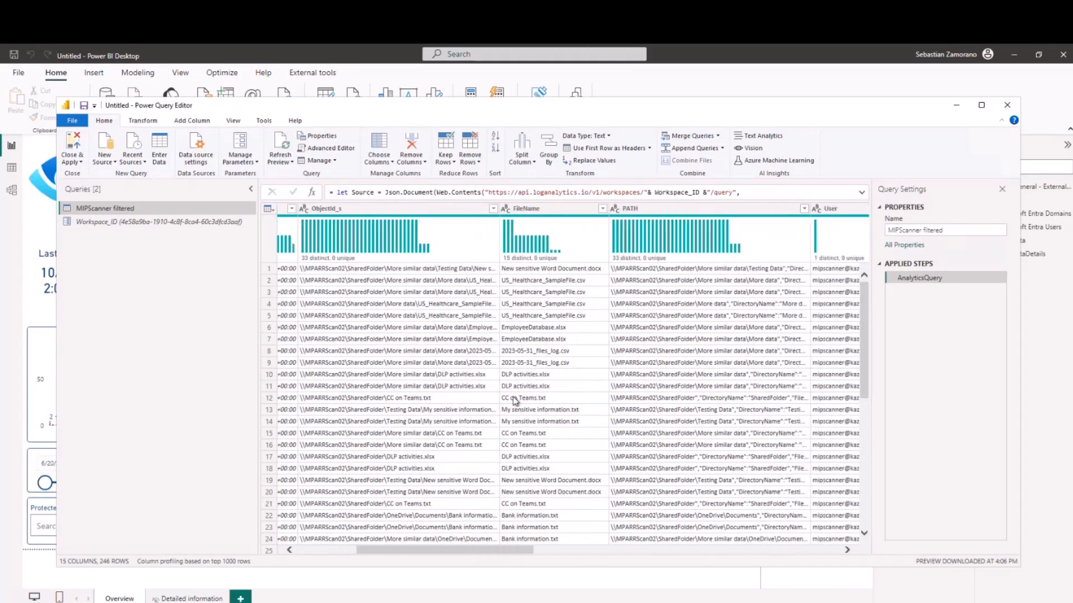
scroll(512, 398, "right", 5)
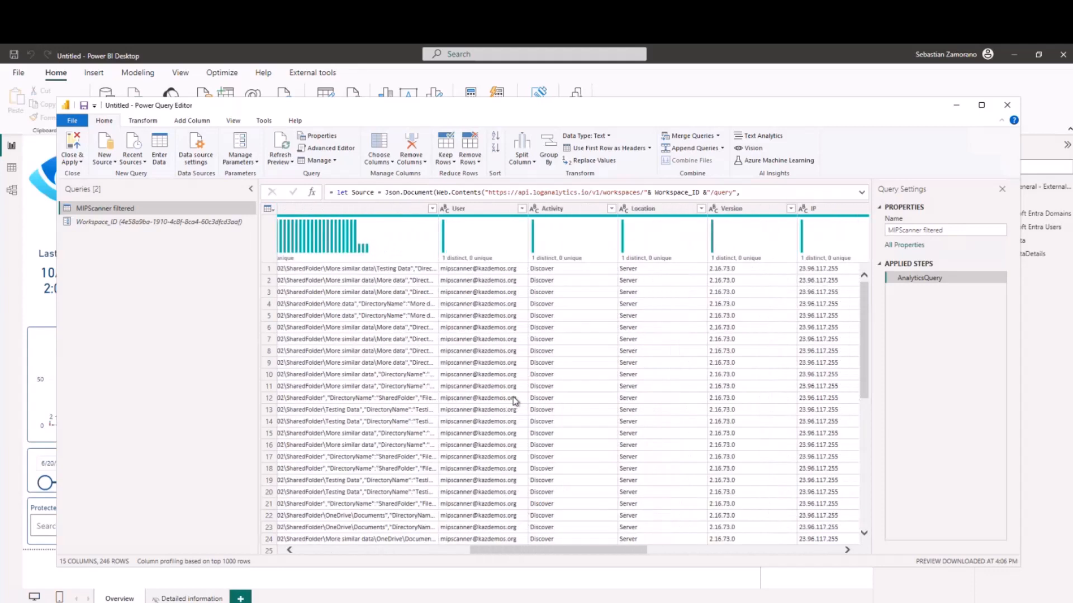
scroll(514, 400, "right", 5)
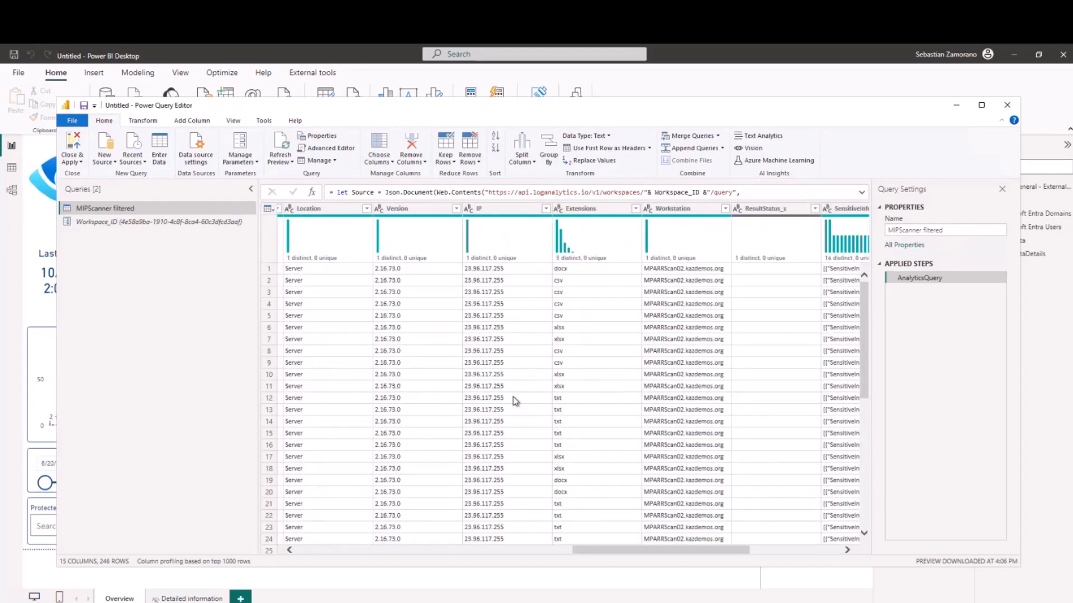
scroll(513, 396, "right", 5)
left_click(690, 210)
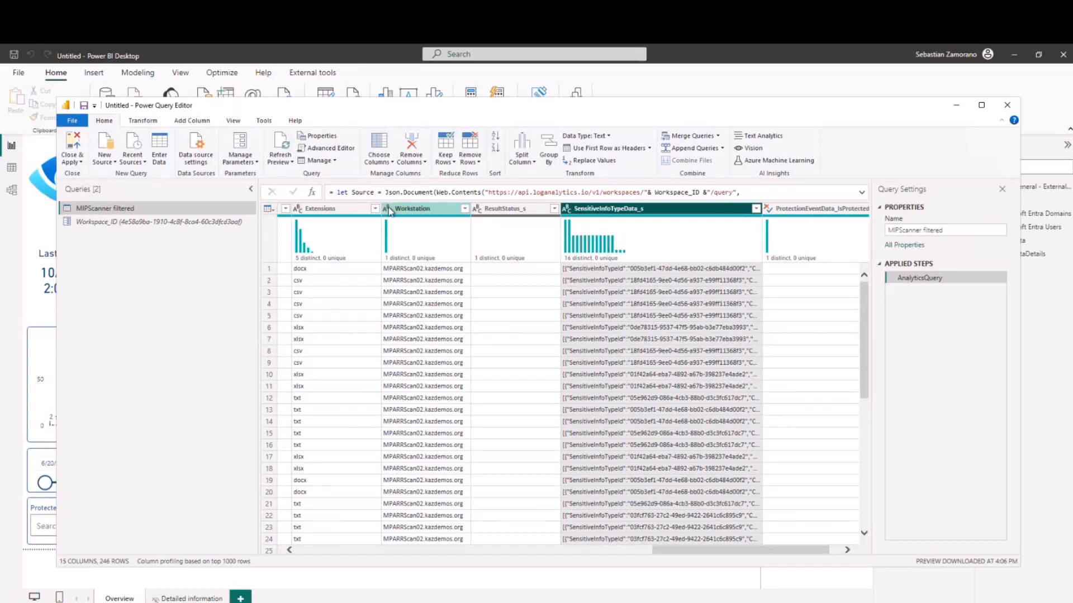
left_click(143, 122)
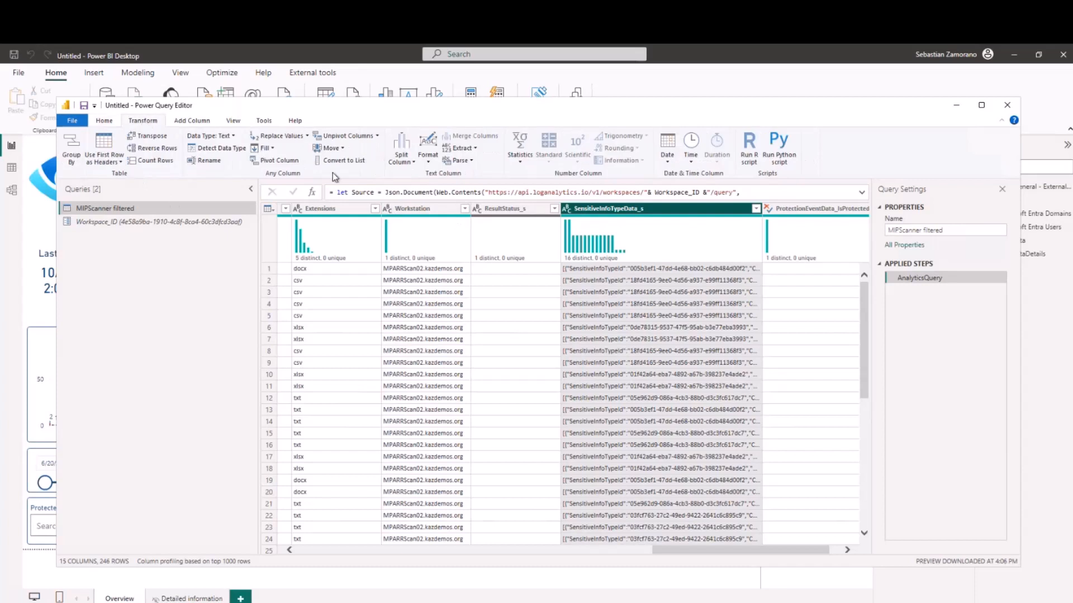
left_click(471, 161)
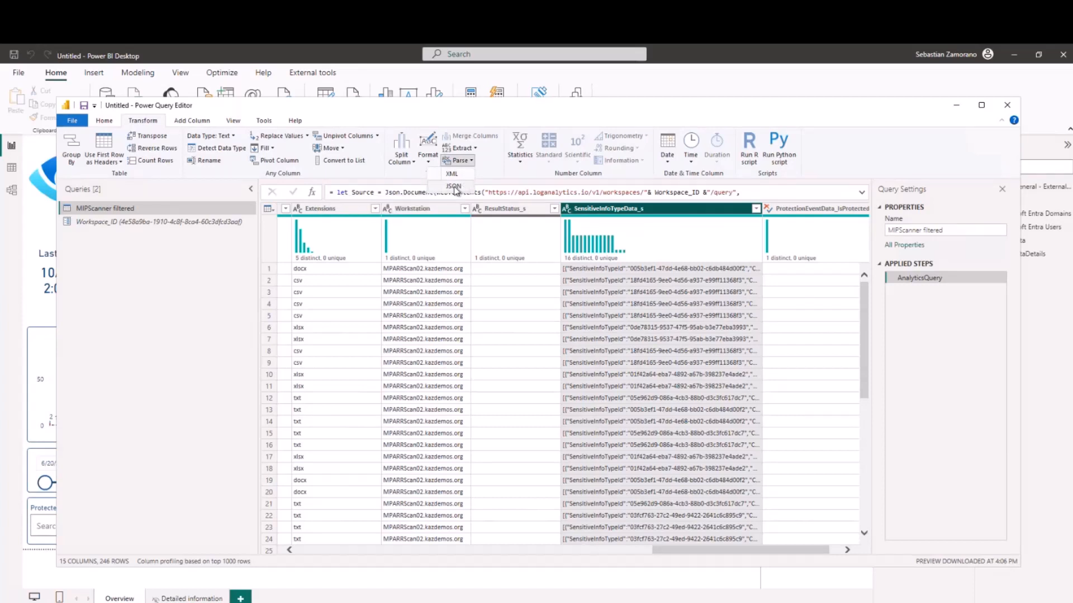
left_click(453, 186)
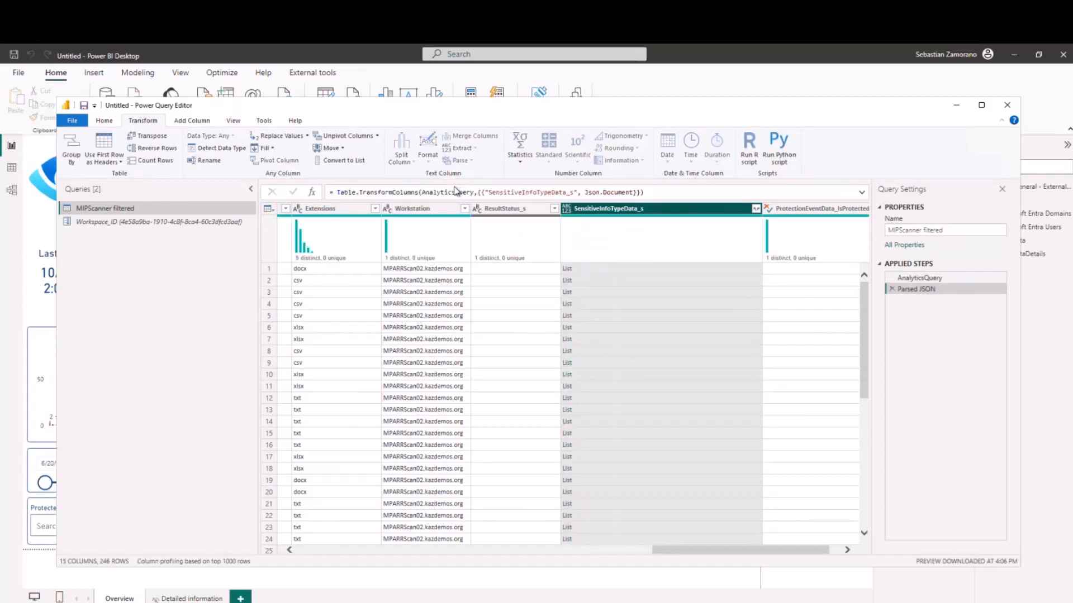
Expand the SensitiveInfoTypeData_s lists to new rows and expand all their record fields, loading more fields and omitting the original column name prefix.
left_click(756, 210)
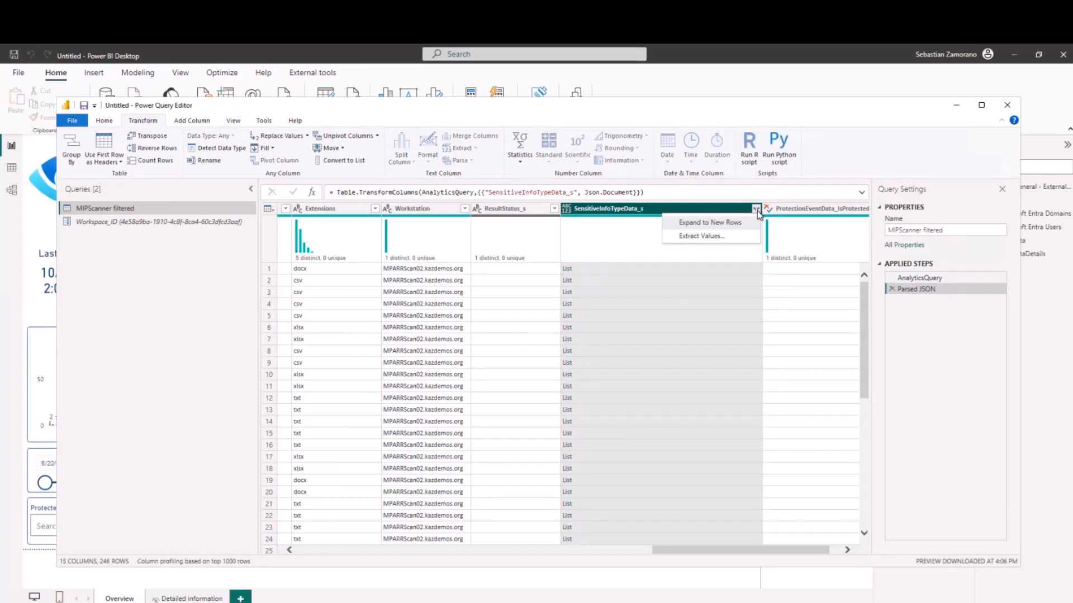
left_click(716, 227)
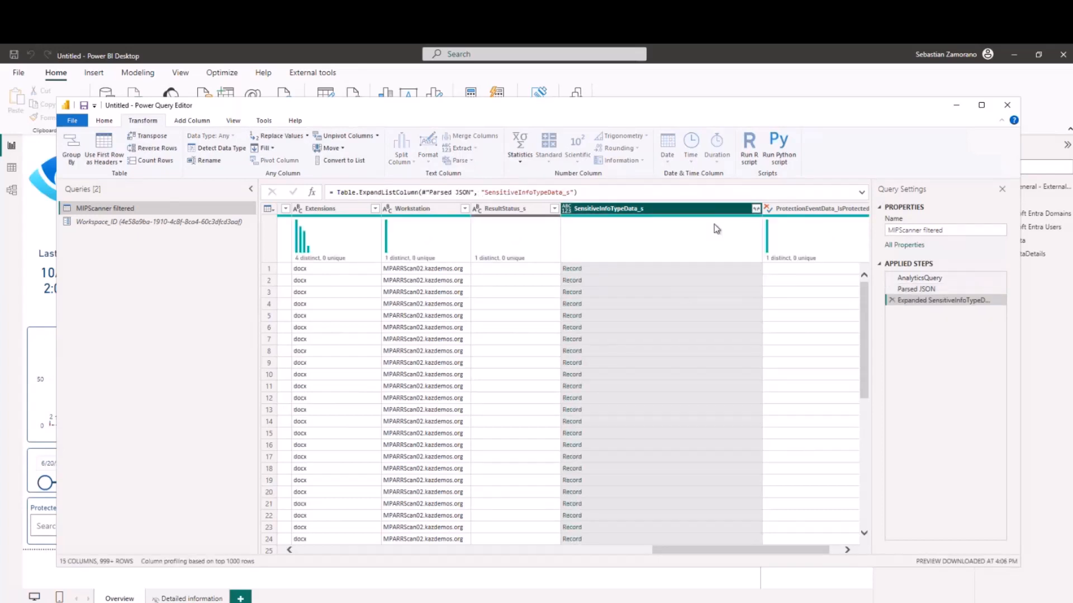
left_click(756, 210)
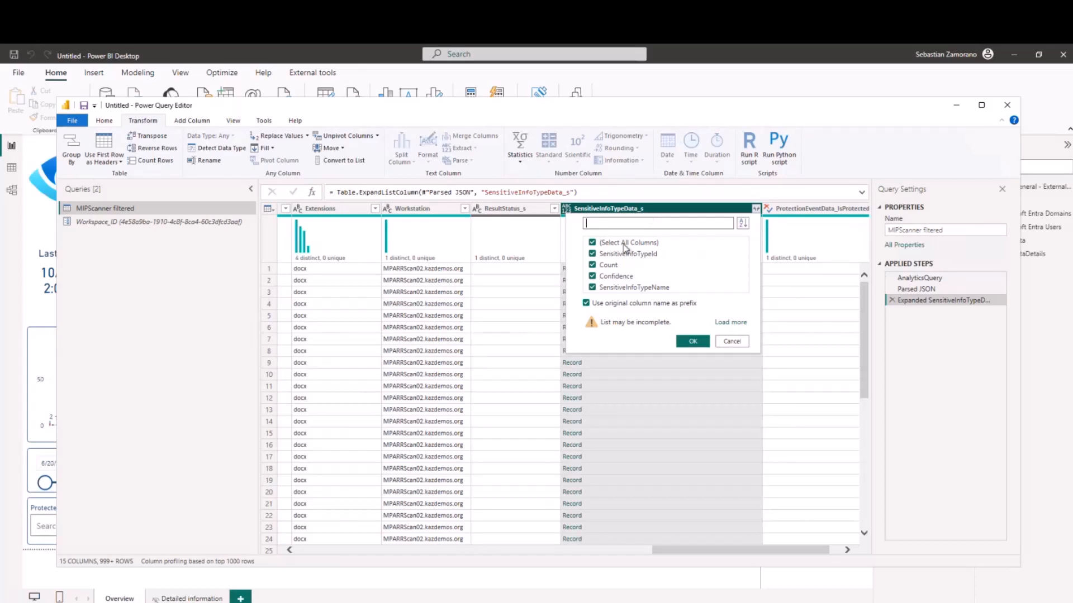
left_click(586, 304)
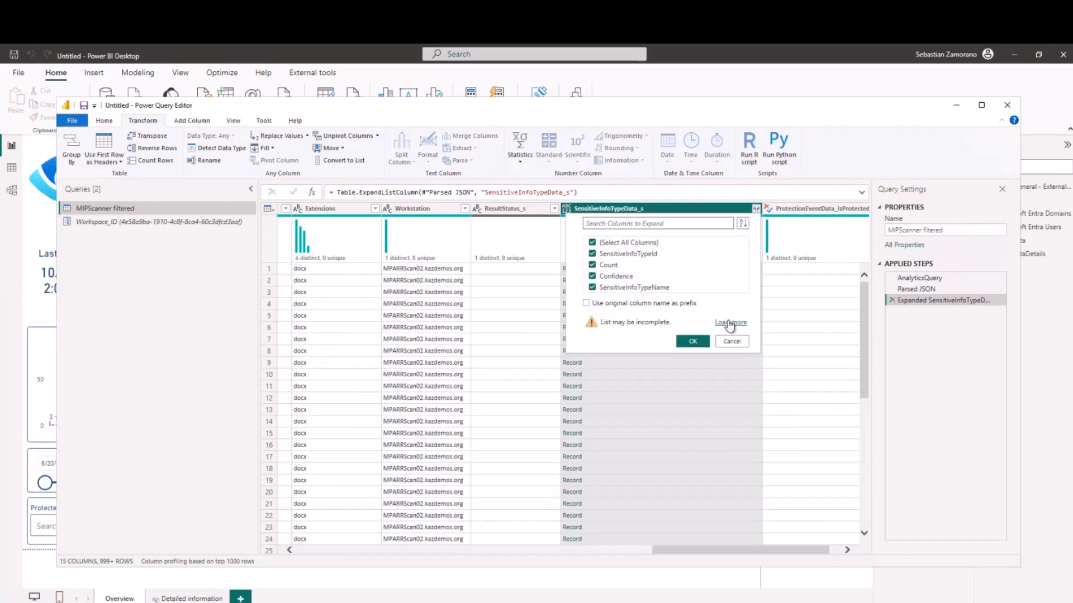
left_click(730, 323)
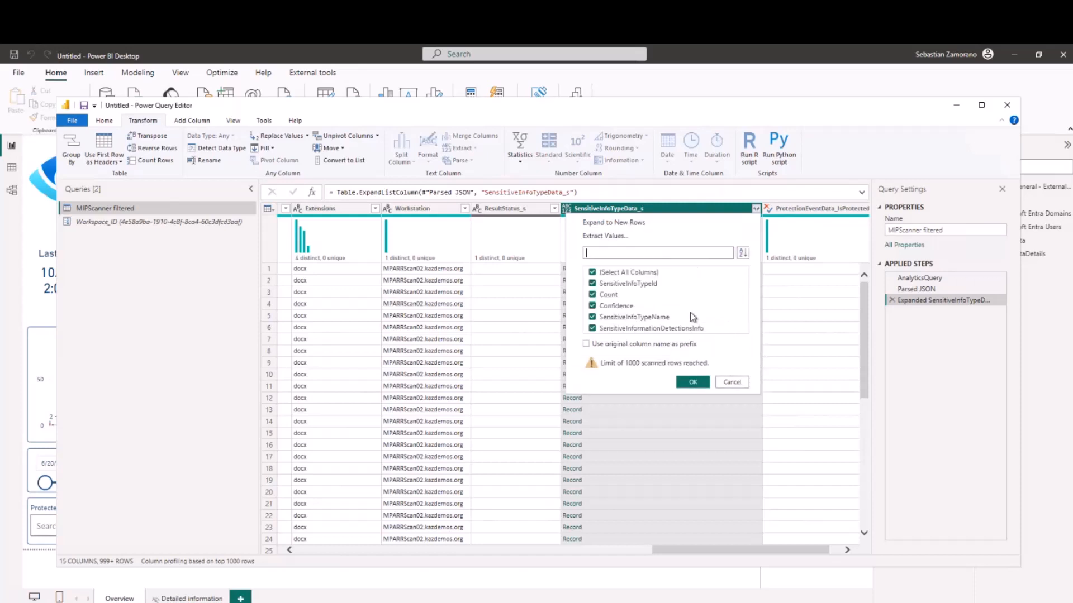
left_click(693, 384)
left_click(693, 383)
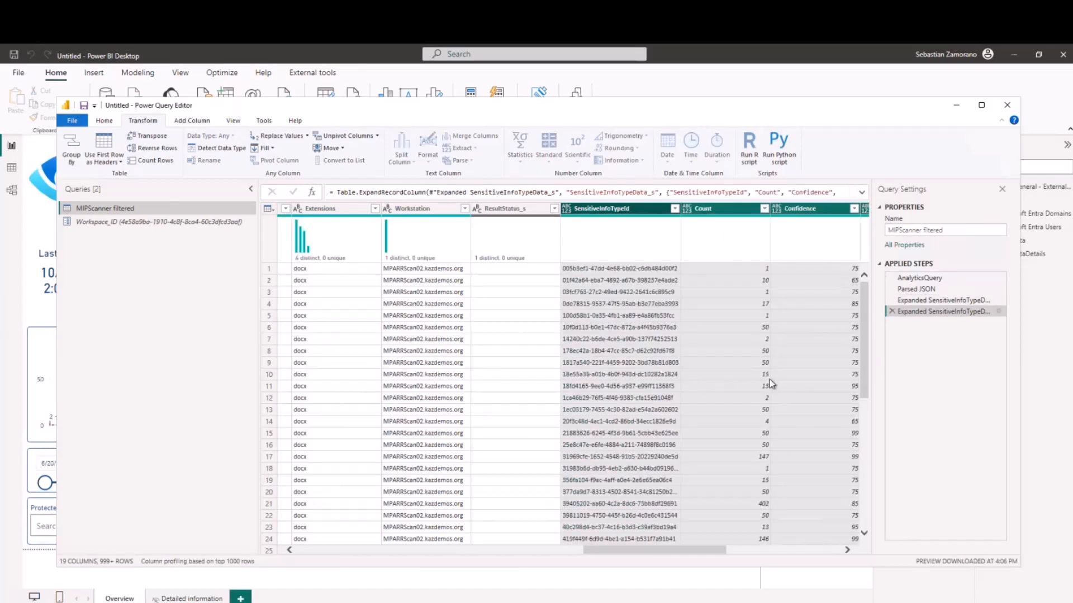
Expand the SensitiveInformationDetectionsInfo column into its DetectedValues field without the column name prefix, loading more fields first.
scroll(769, 380, "right", 3)
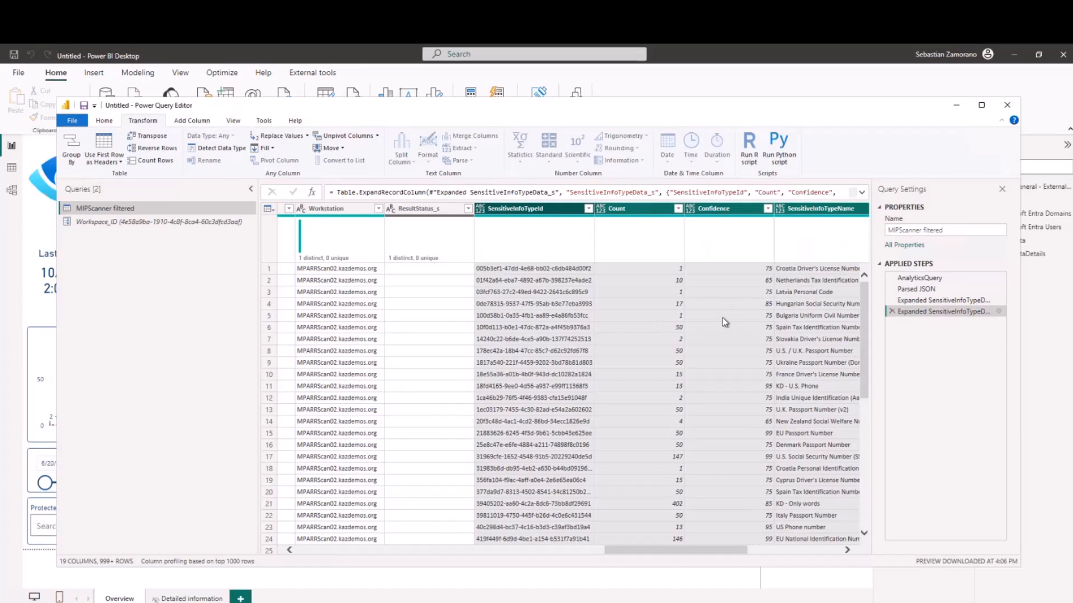
scroll(722, 318, "right", 3)
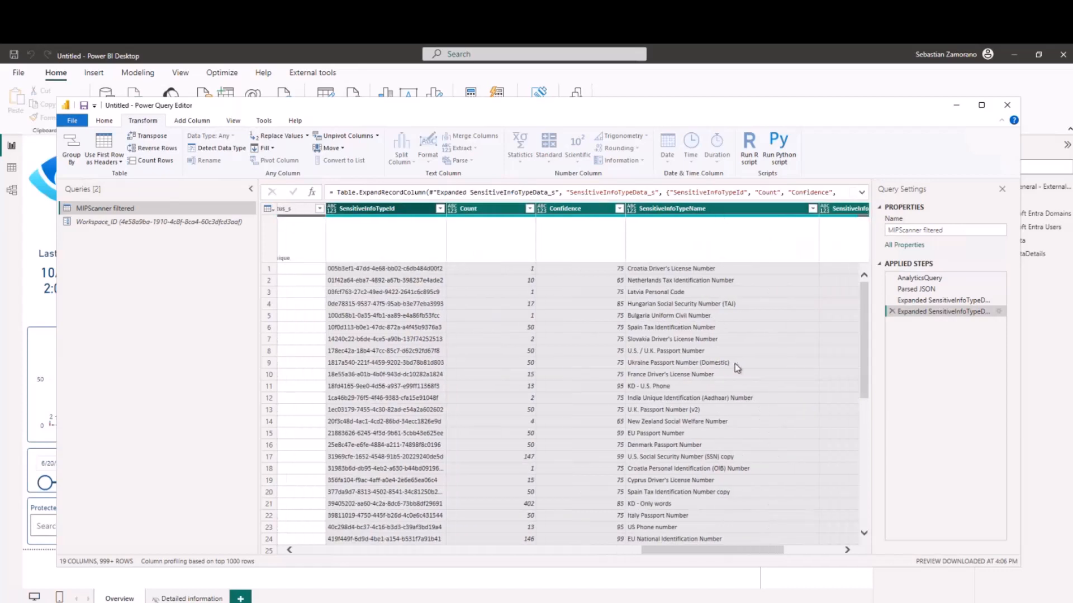
scroll(735, 365, "right", 3)
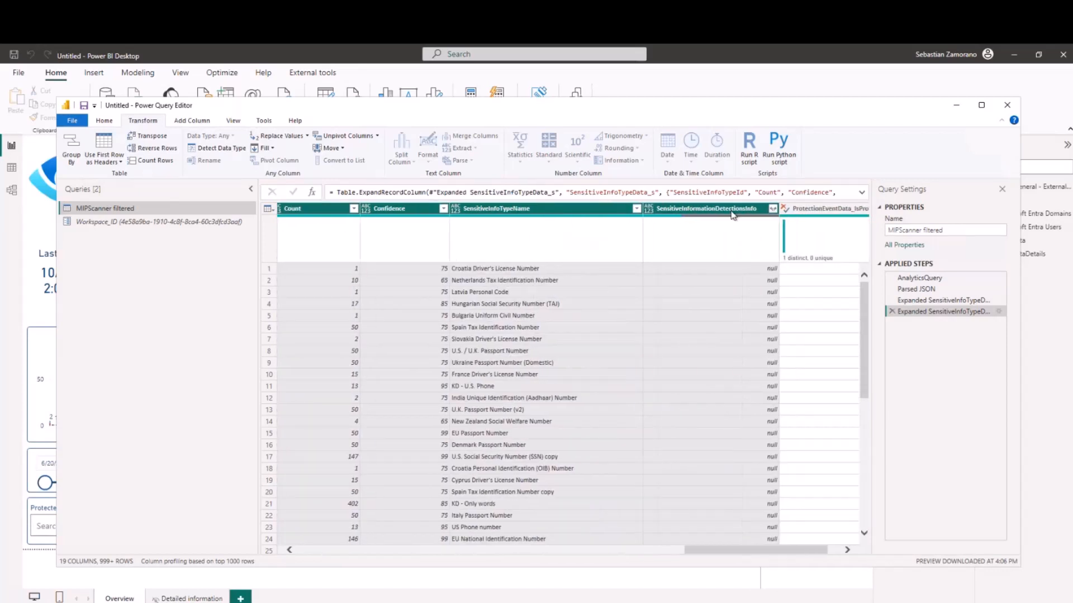
left_click(772, 209)
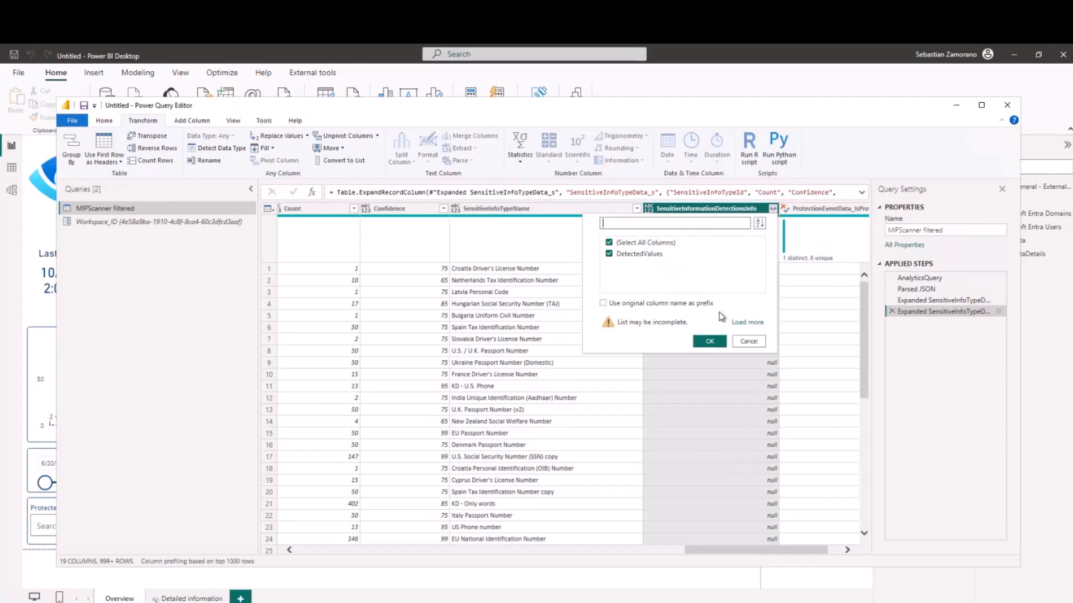
left_click(746, 323)
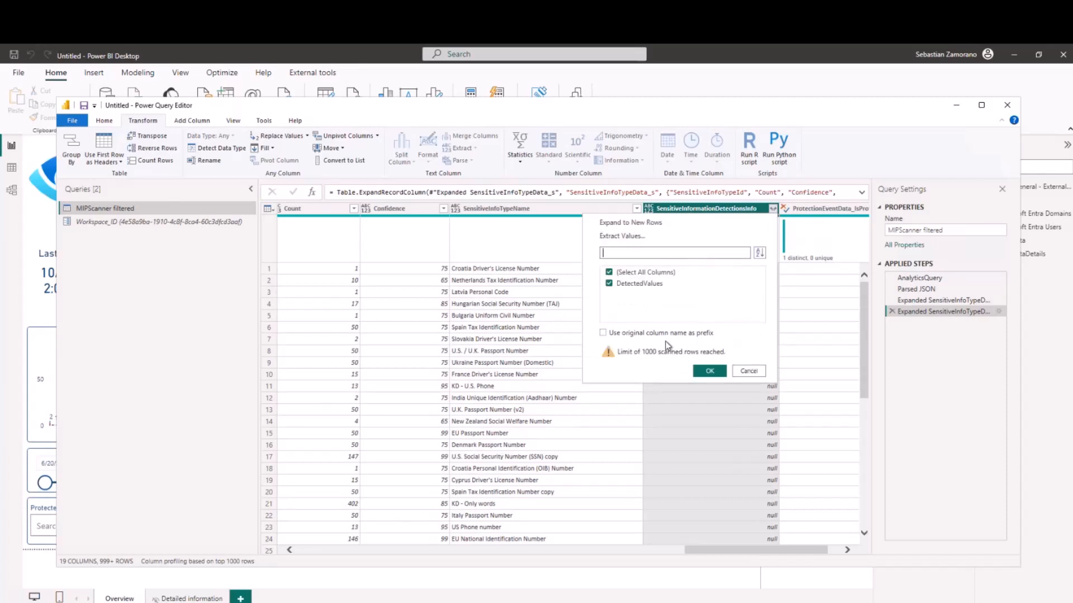
left_click(710, 372)
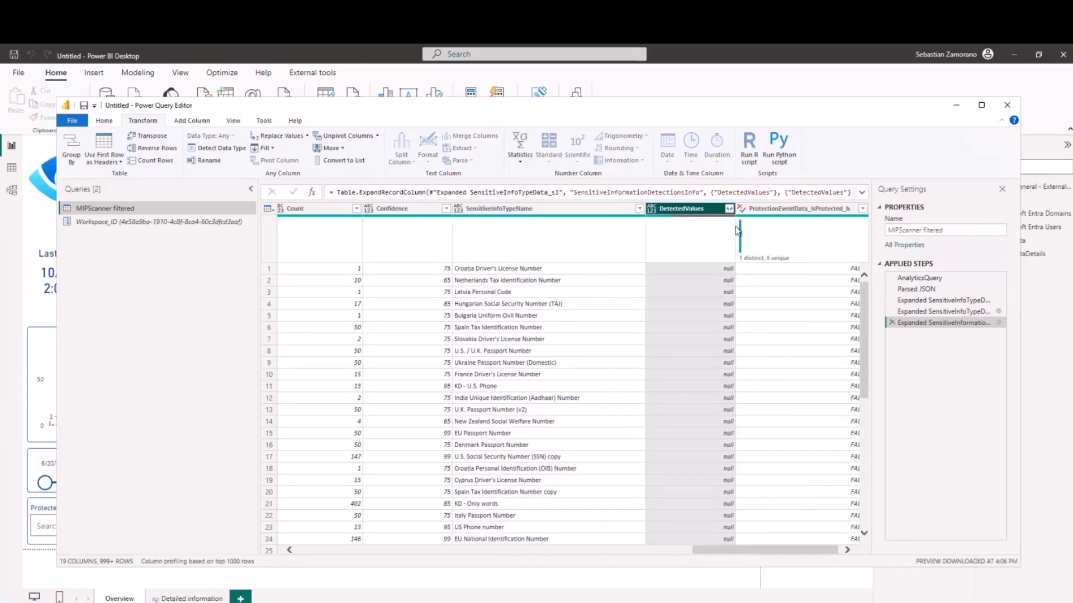
Expand the DetectedValues lists to new rows and expand their records into Name and Value without the column name prefix, loading more fields first.
left_click(729, 210)
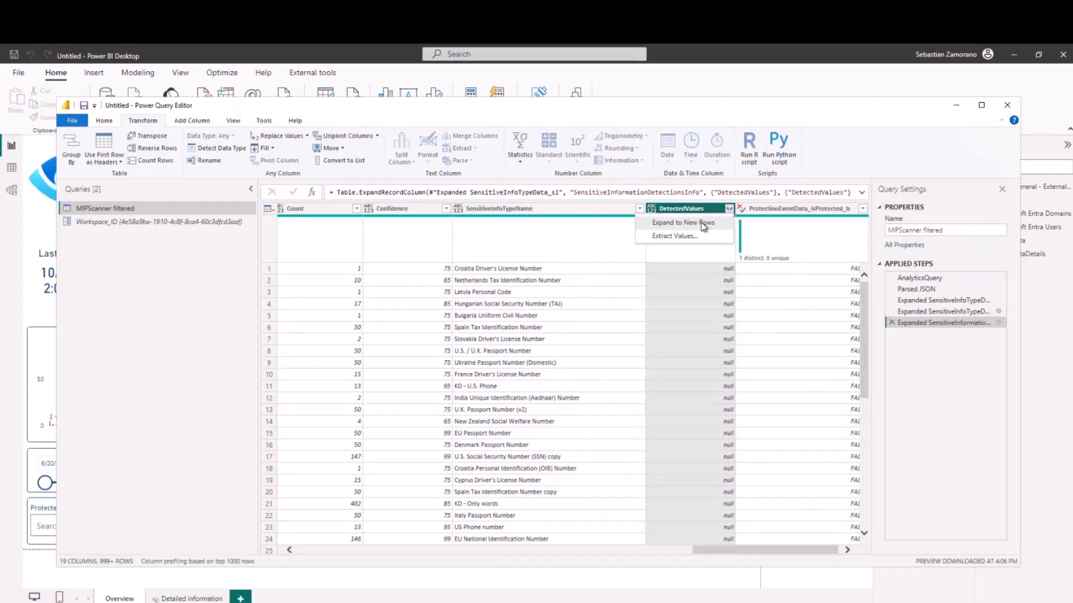
left_click(702, 222)
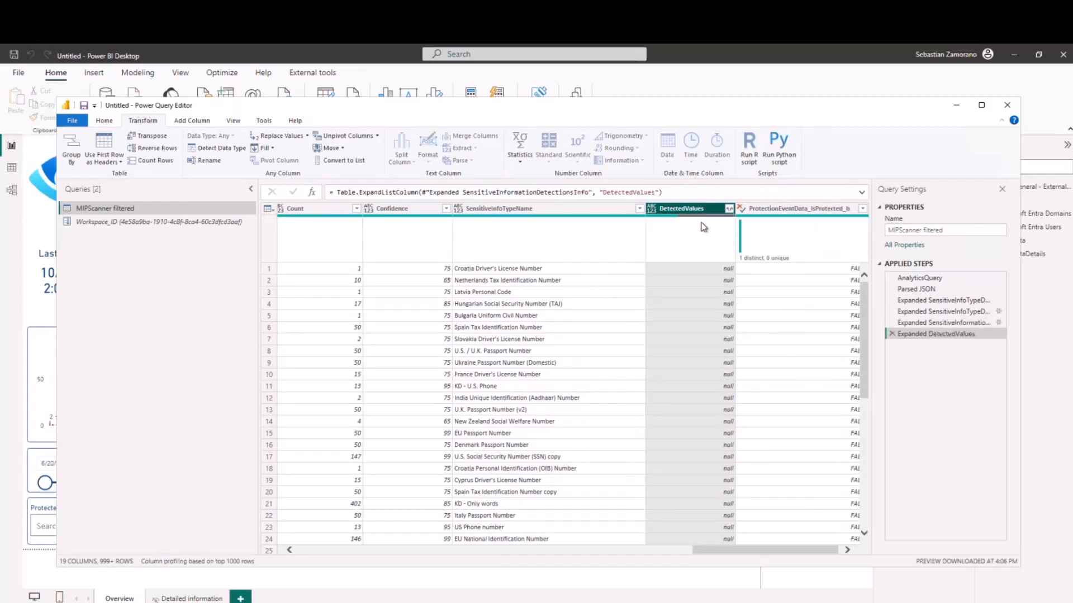
left_click(728, 208)
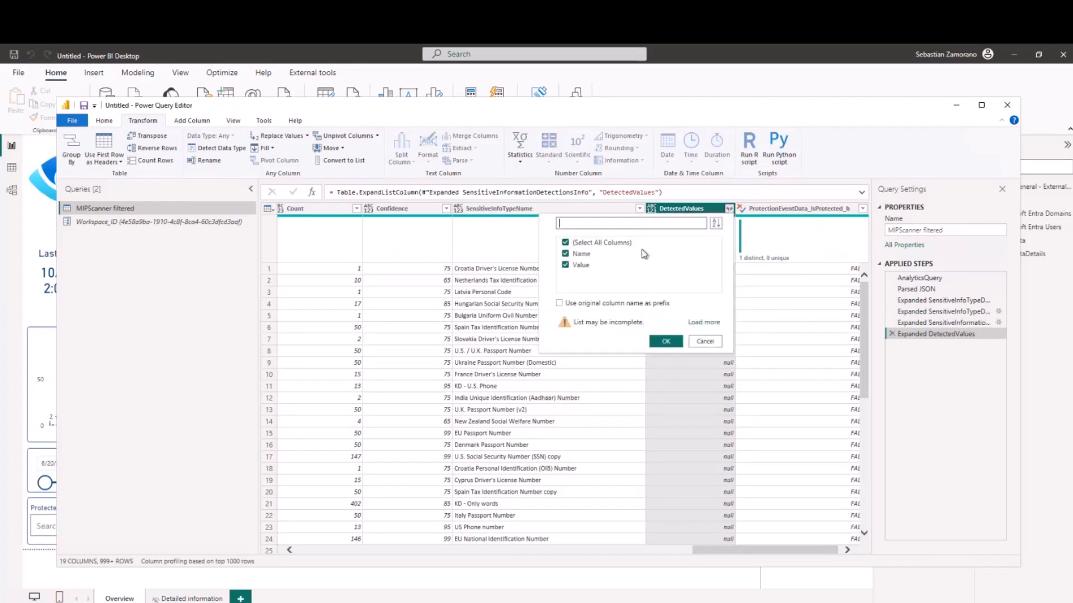
left_click(703, 323)
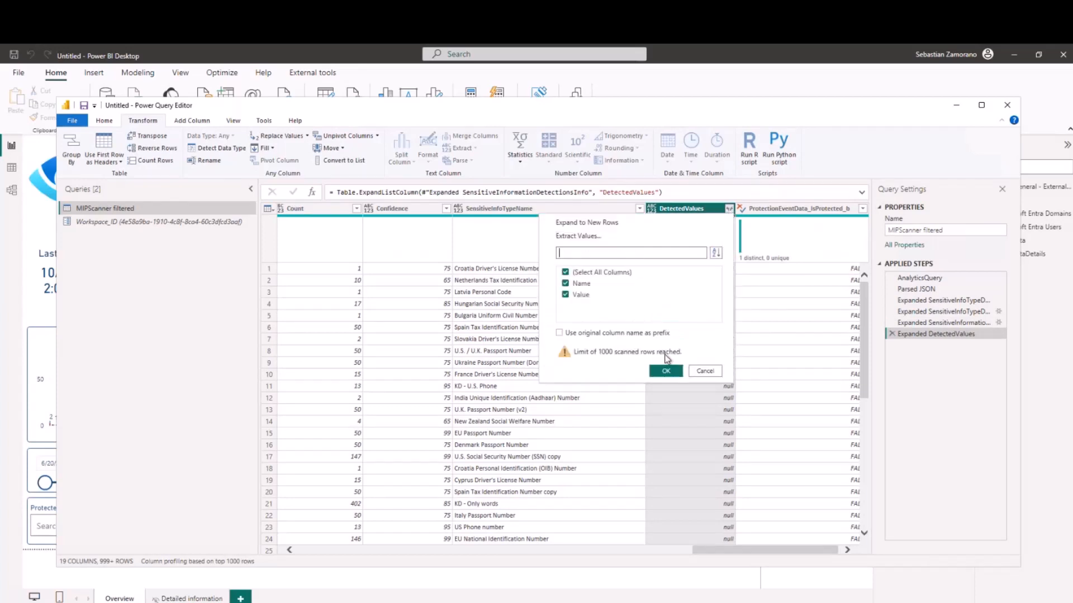
left_click(663, 373)
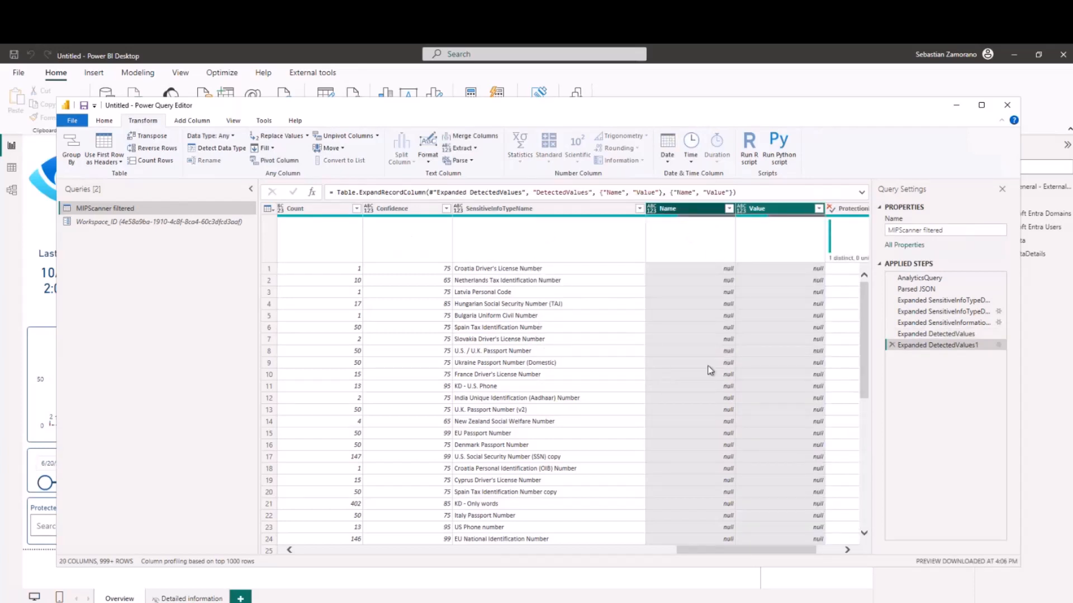
Examine the expanded Name and Value columns further down the MIPScanner filtered query for rows with detected content.
scroll(766, 332, "down", 9)
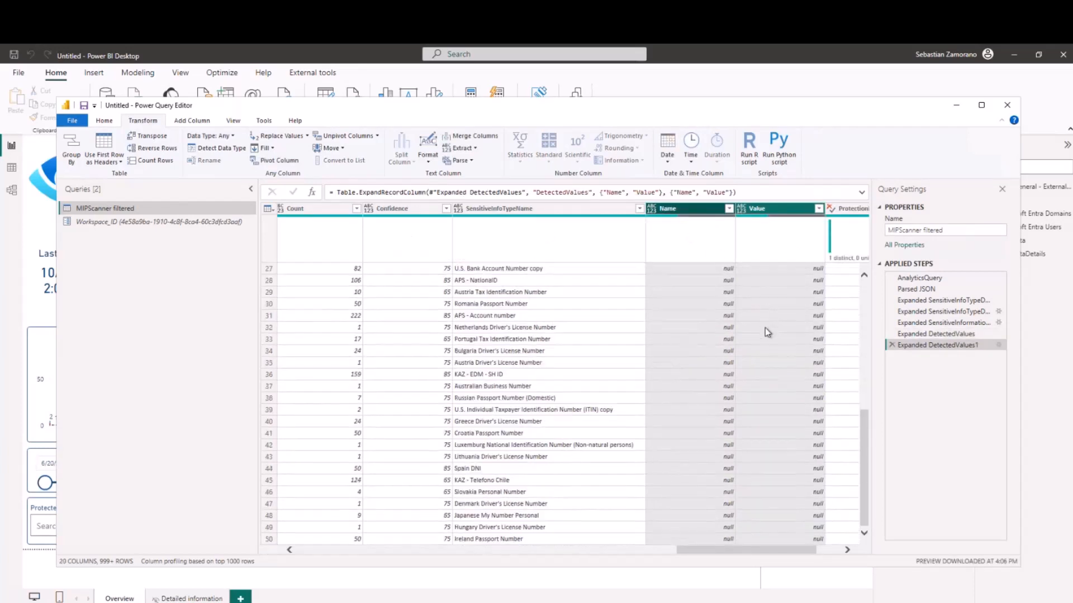
scroll(767, 331, "down", 15)
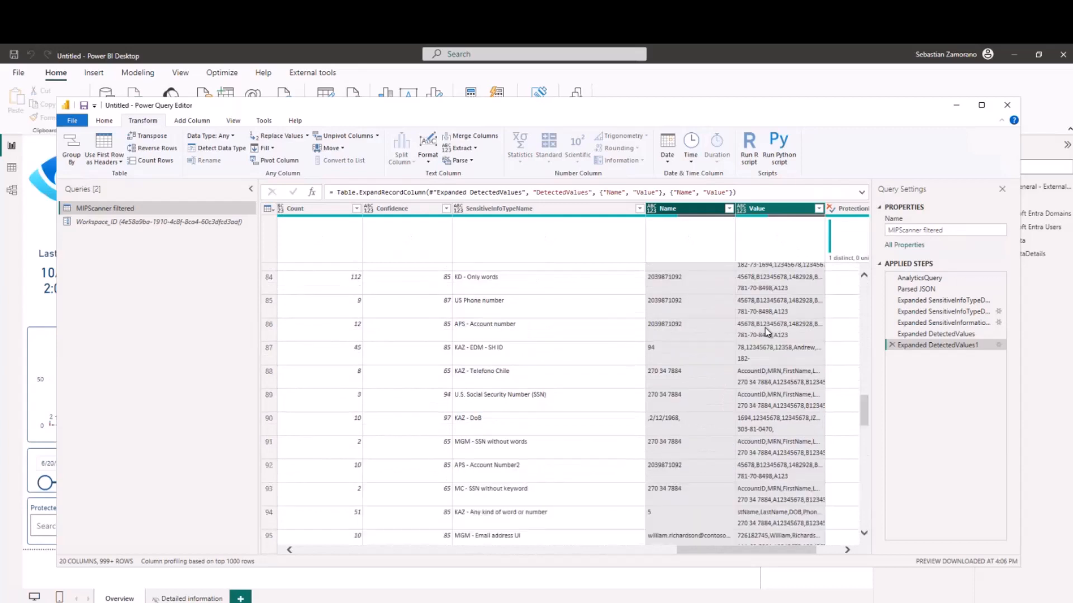
scroll(692, 368, "up", 1)
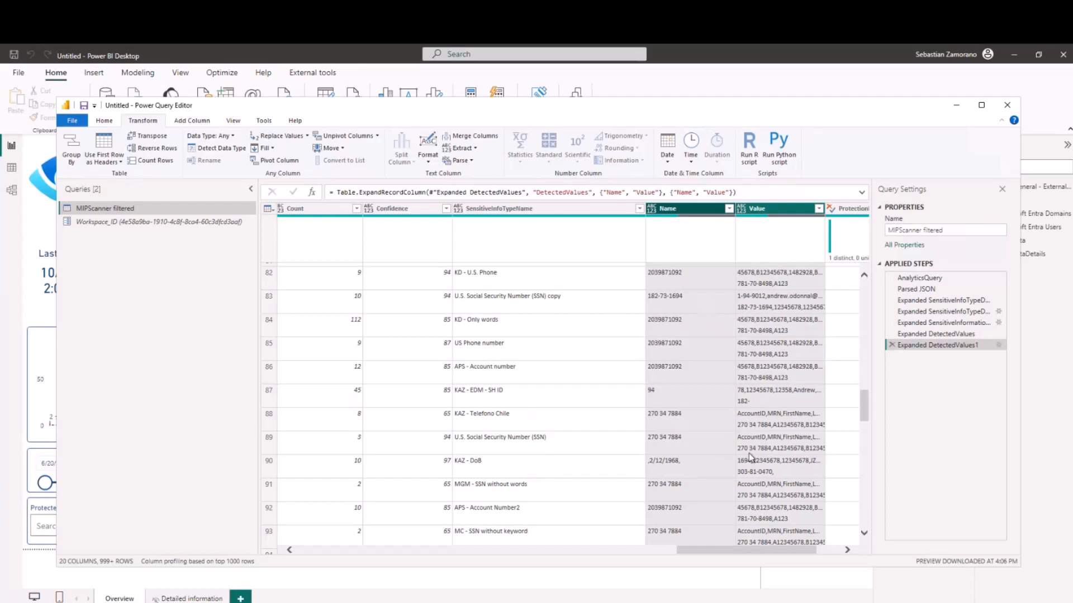
scroll(750, 457, "down", 1)
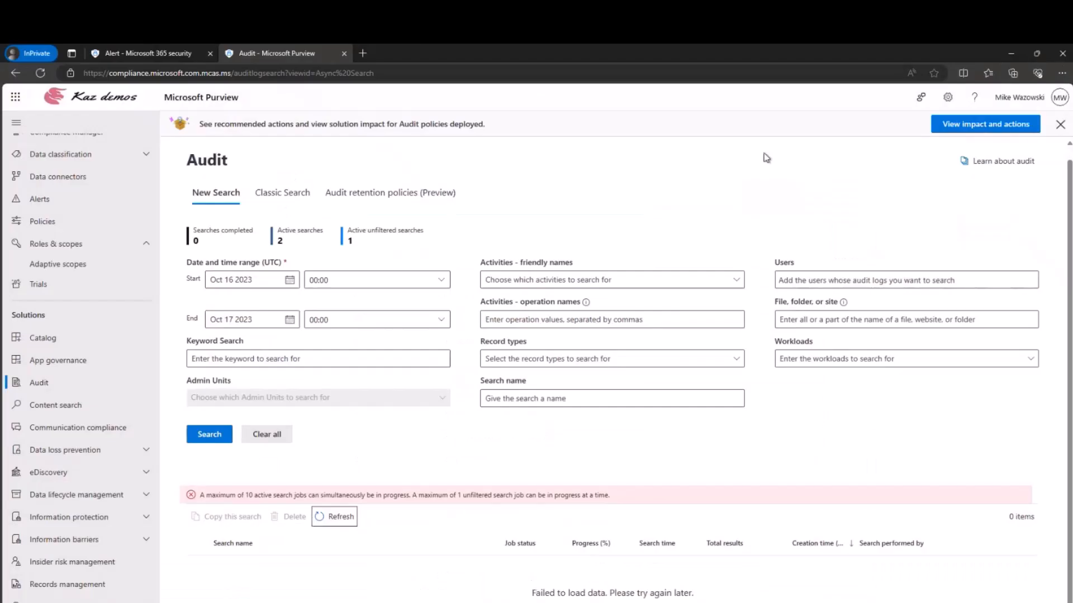
Switch to the Edge InPrivate window and search the web for "sensitivity label custom configuration" in a new tab, looking through the results.
left_click(534, 585)
left_click(362, 54)
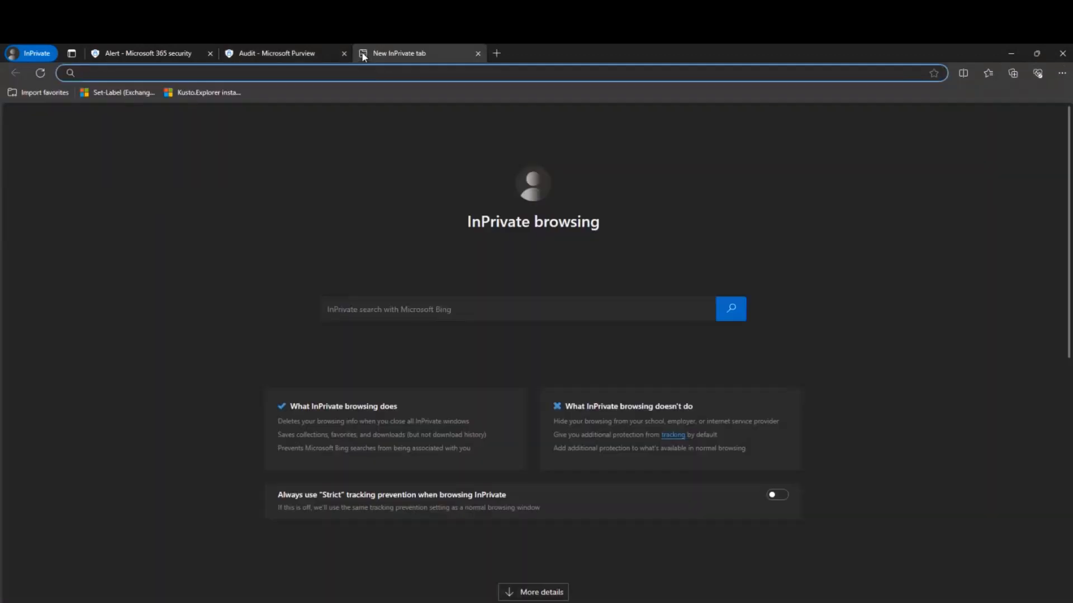
type("sensitivit")
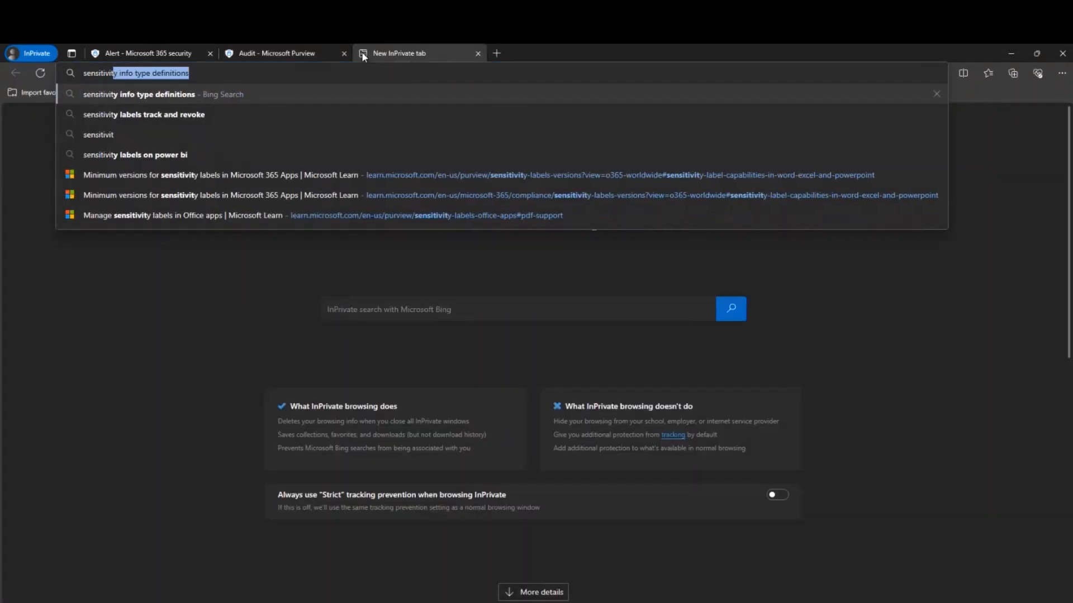
type("y label")
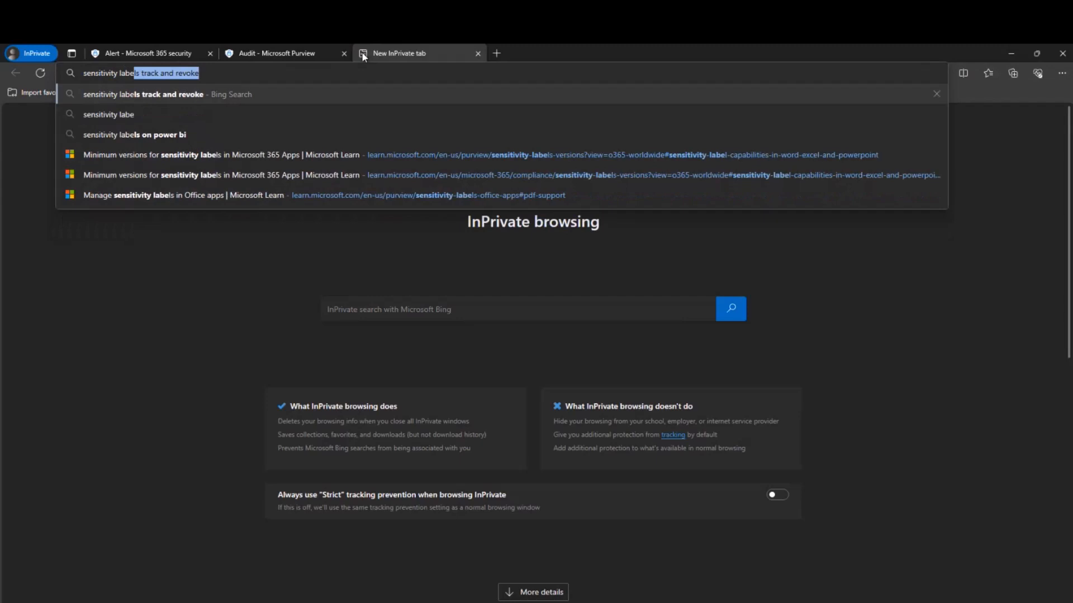
type(" cu")
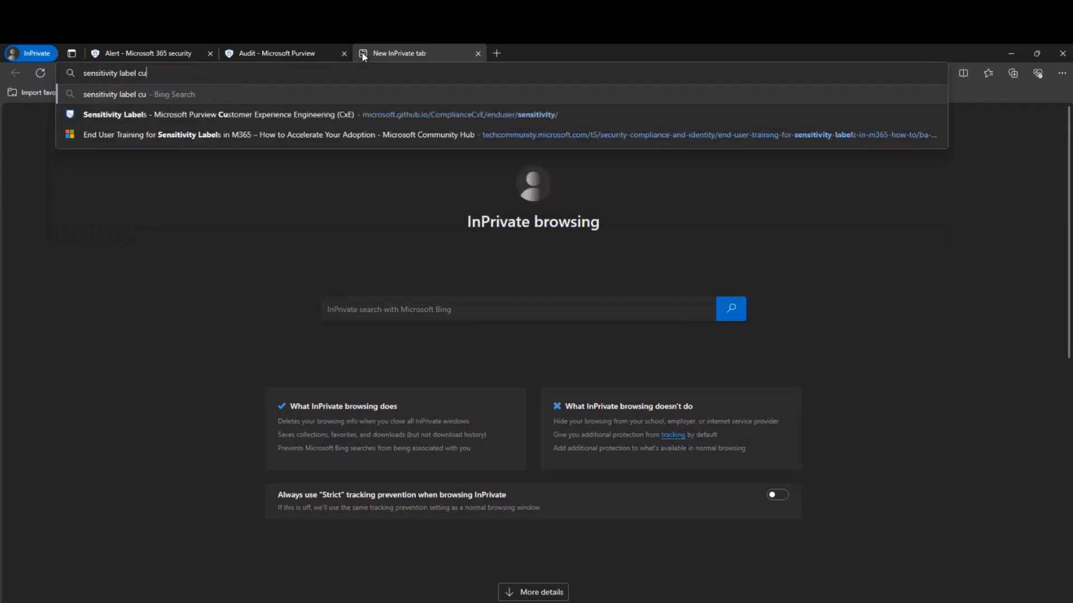
type("stom configuration")
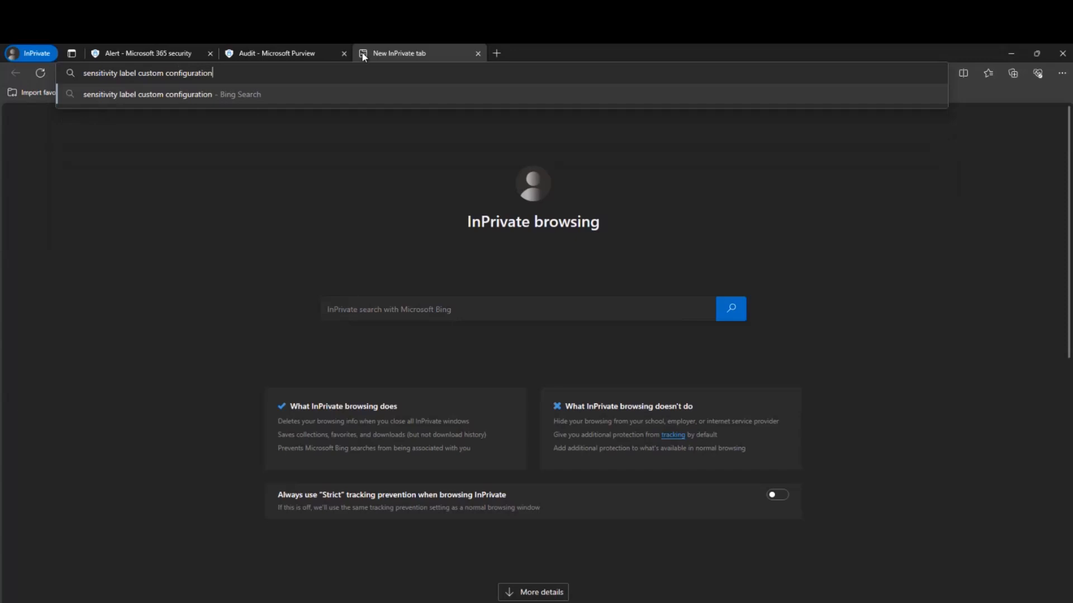
key("Return")
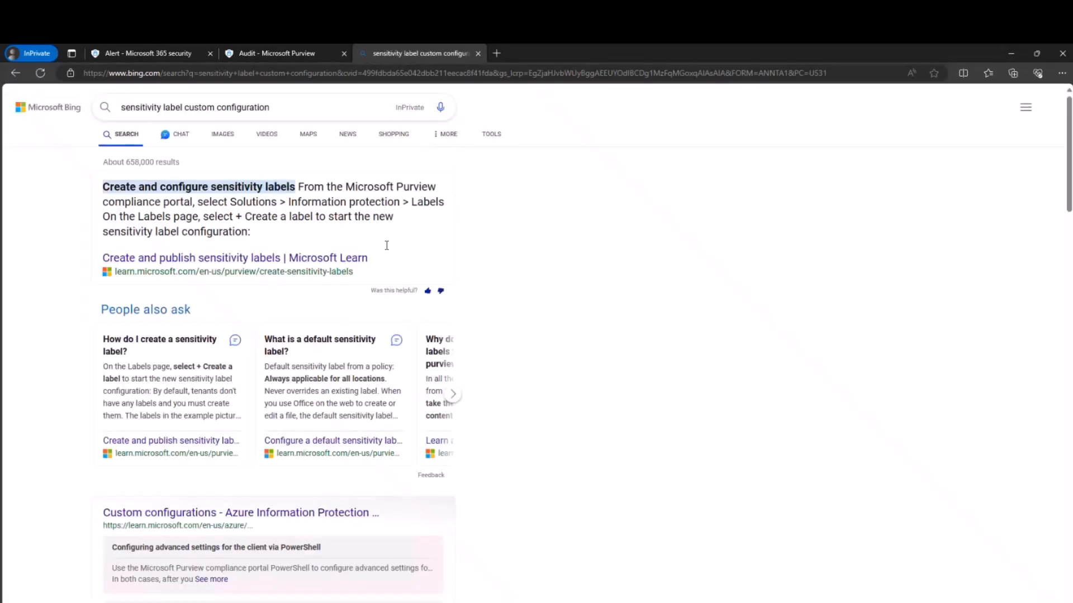
scroll(481, 340, "down", 9)
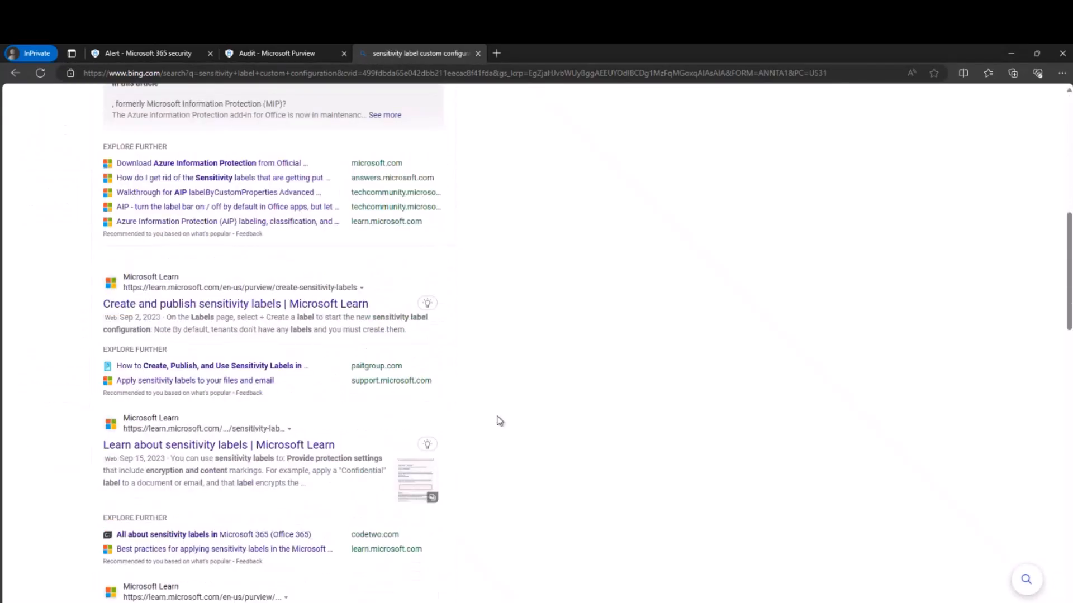
scroll(500, 420, "down", 10)
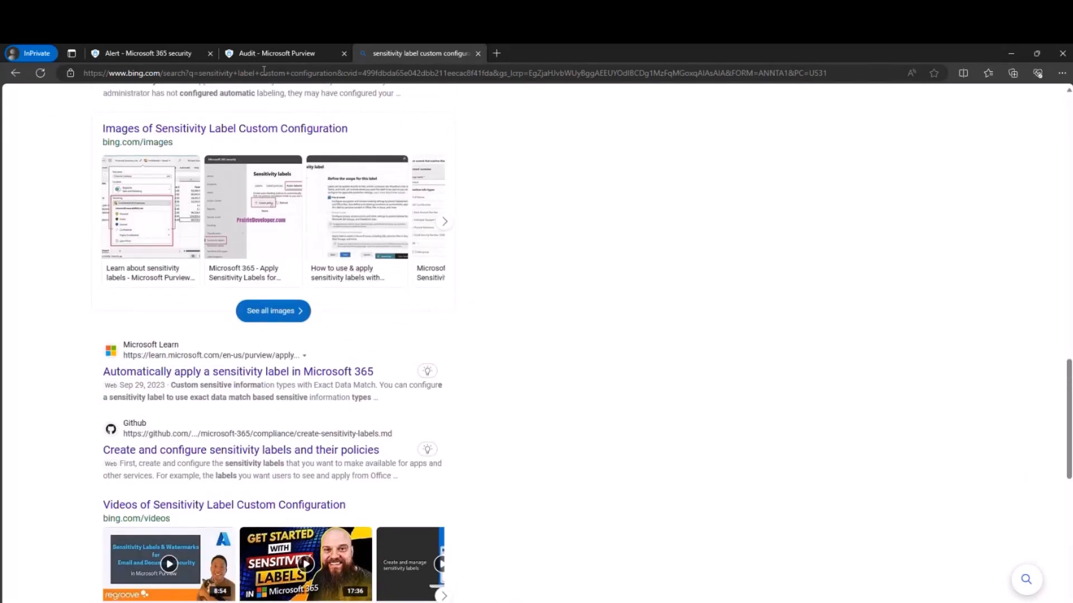
scroll(292, 143, "up", 10)
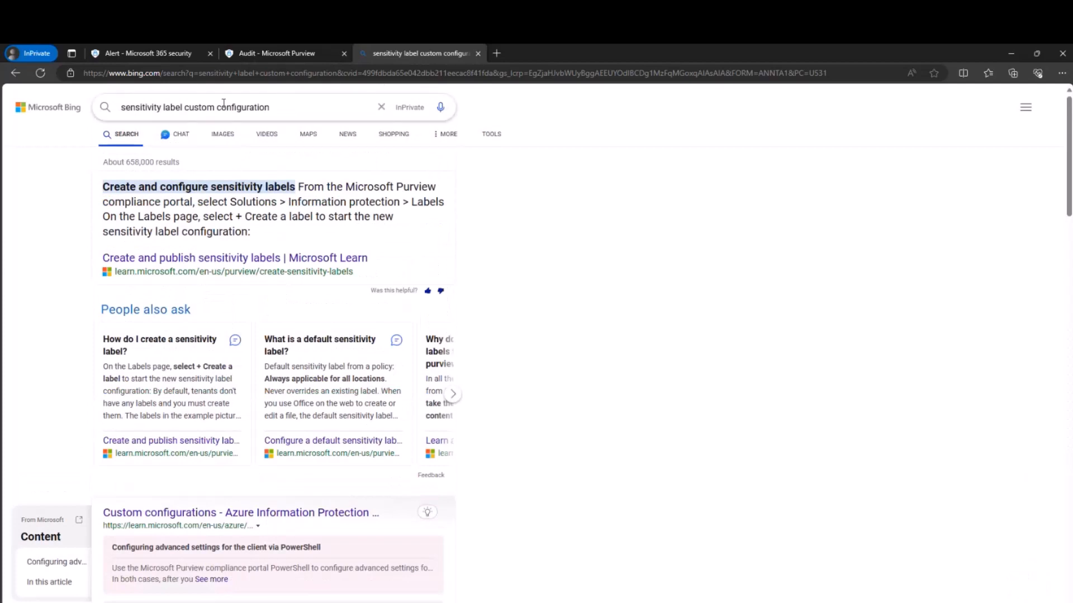
Search for "unified labeling client advanced settings" instead and open the Custom configurations - Azure Information Protection article.
left_click_drag(182, 106, 96, 111)
type("u")
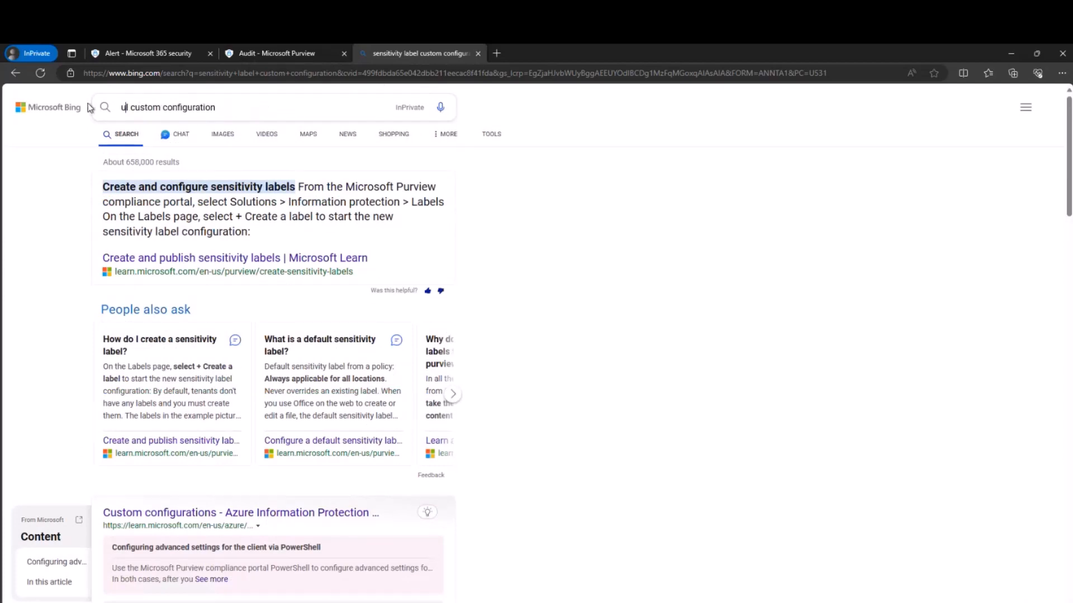
type("nifie")
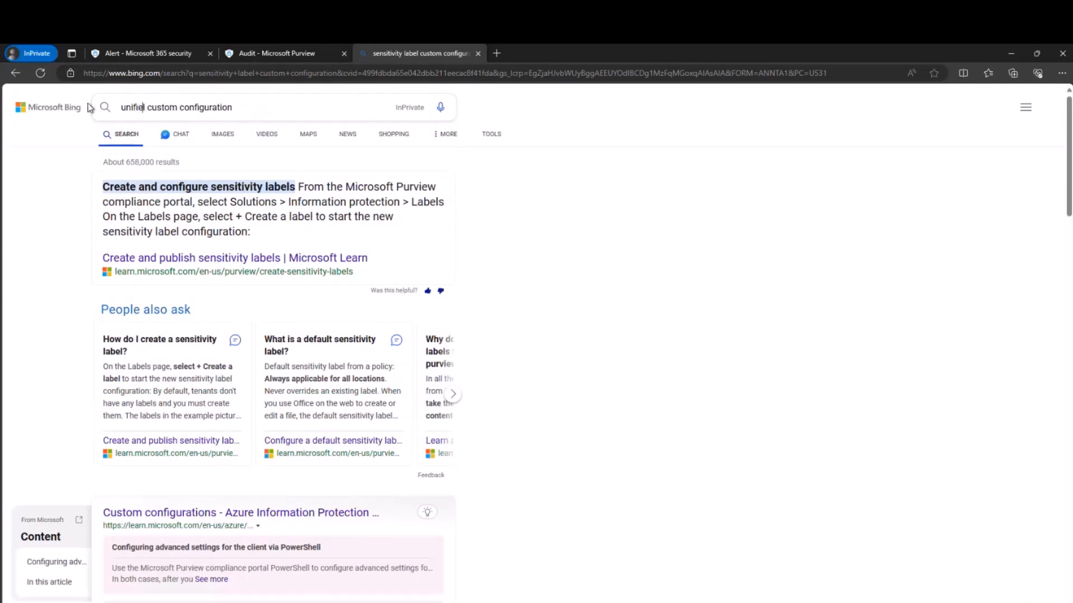
type("d labeling")
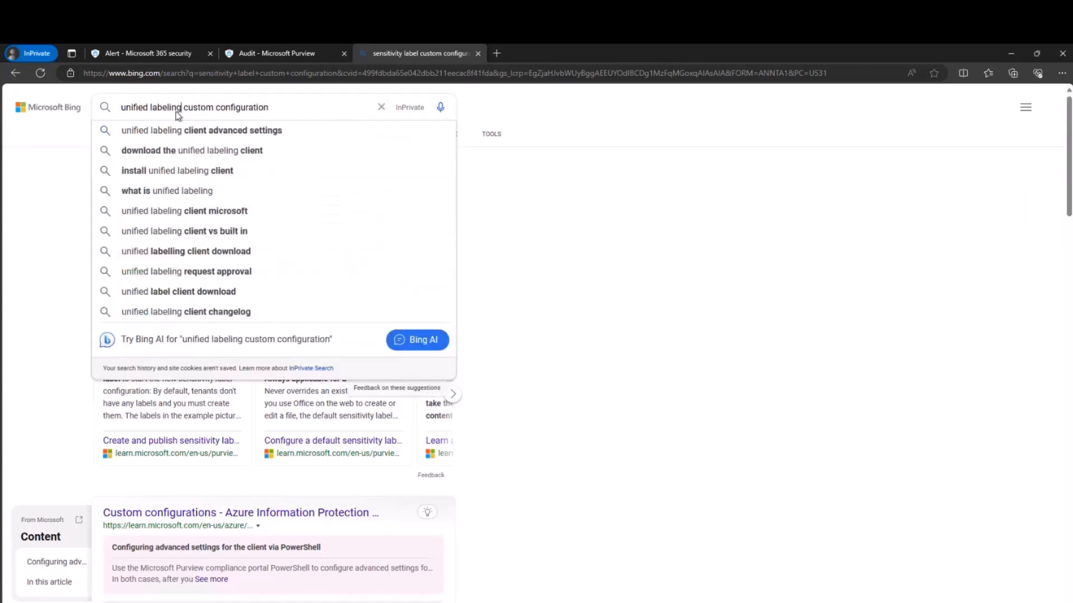
left_click(199, 131)
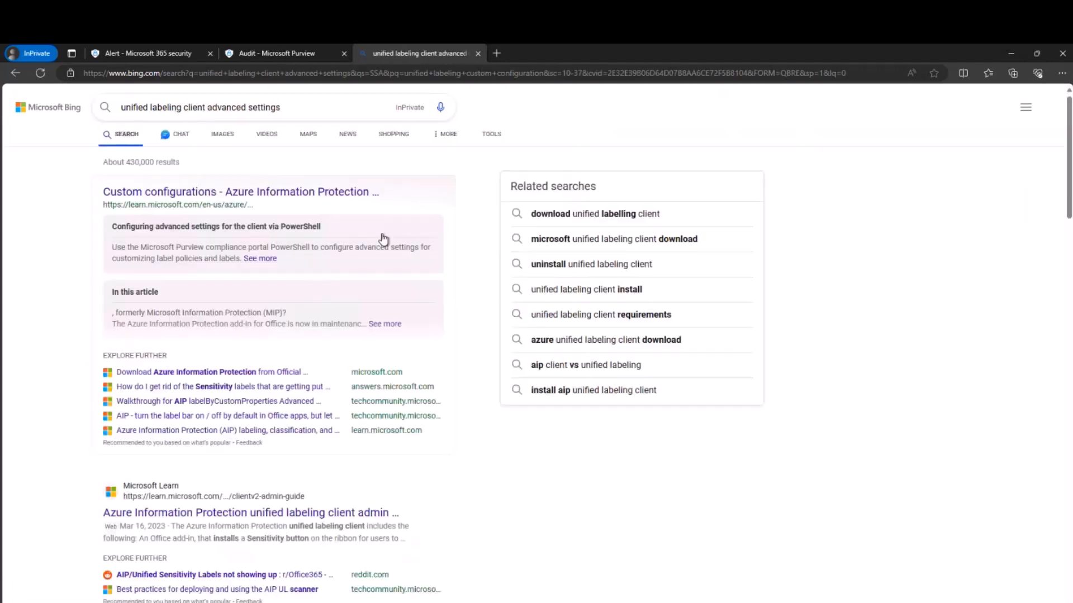
left_click(239, 192)
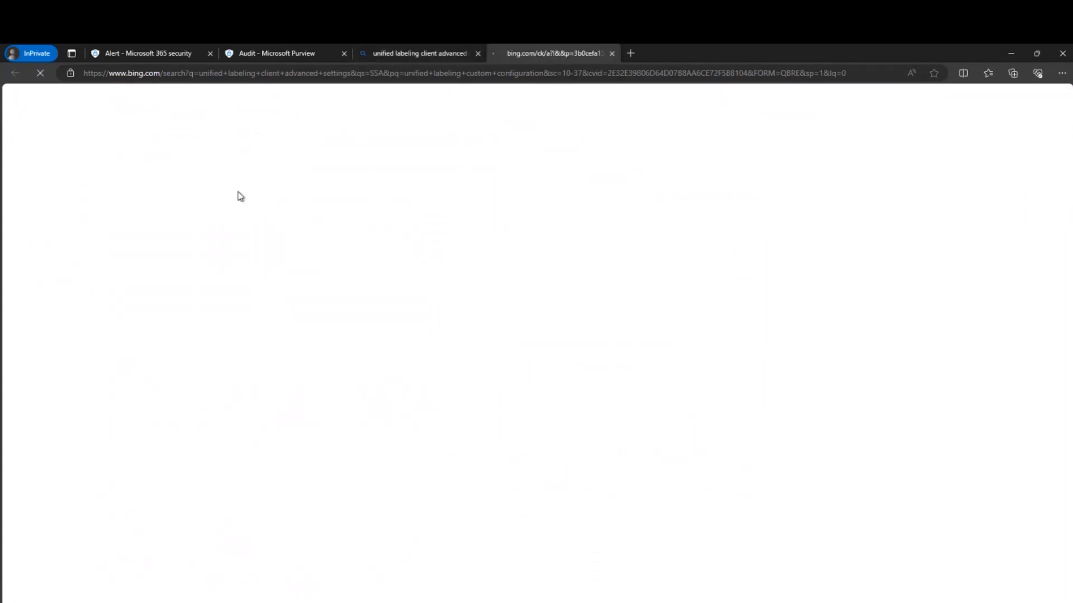
Find the AIP analytics settings in the article and open the section on sending information type matches to Azure Information Protection analytics.
scroll(513, 273, "down", 15)
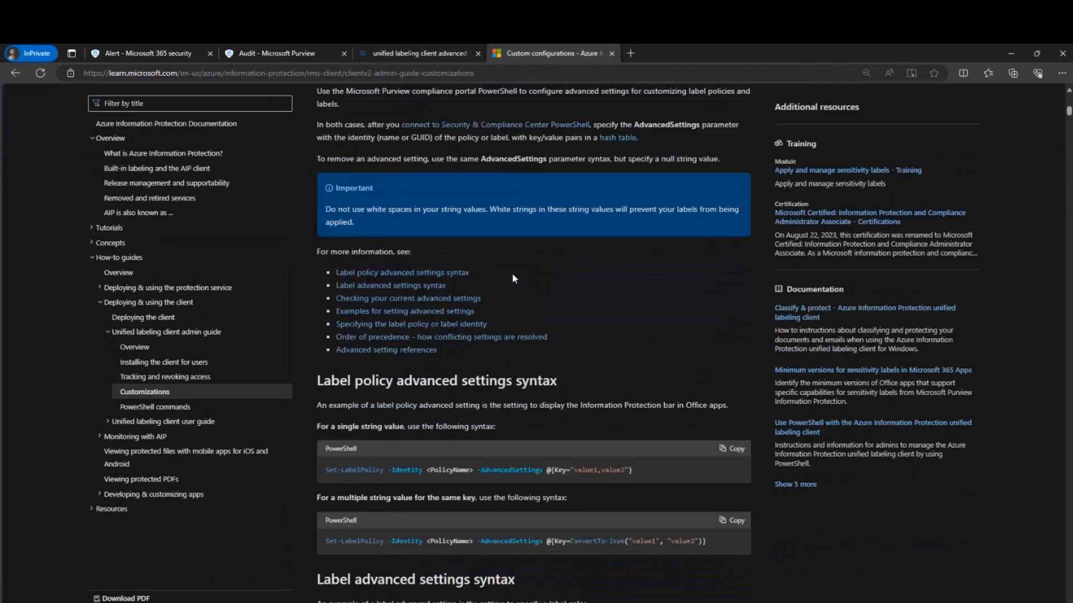
scroll(512, 273, "down", 15)
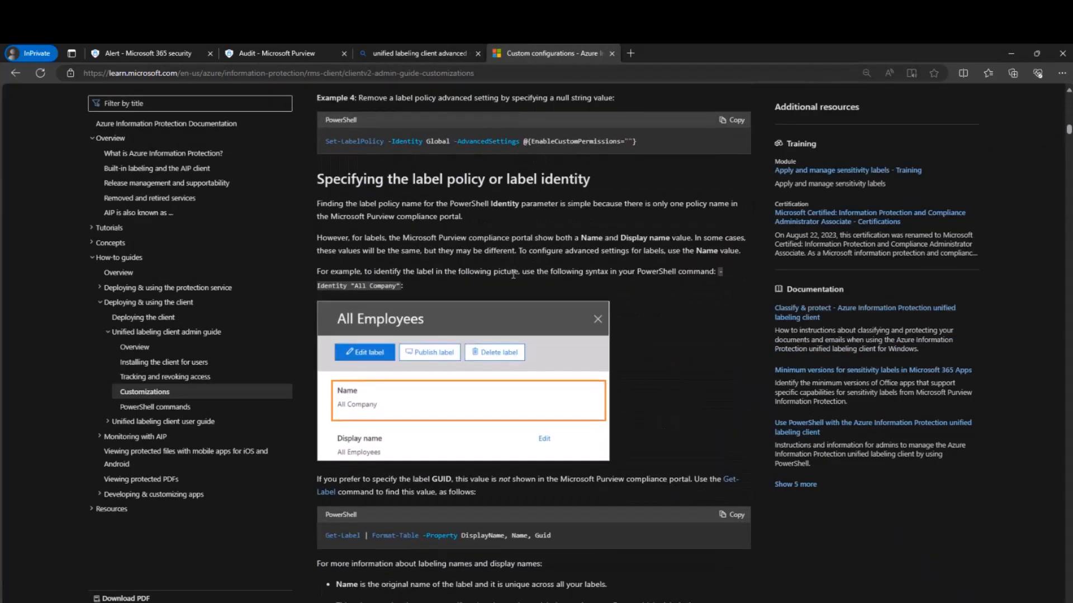
scroll(512, 272, "down", 4)
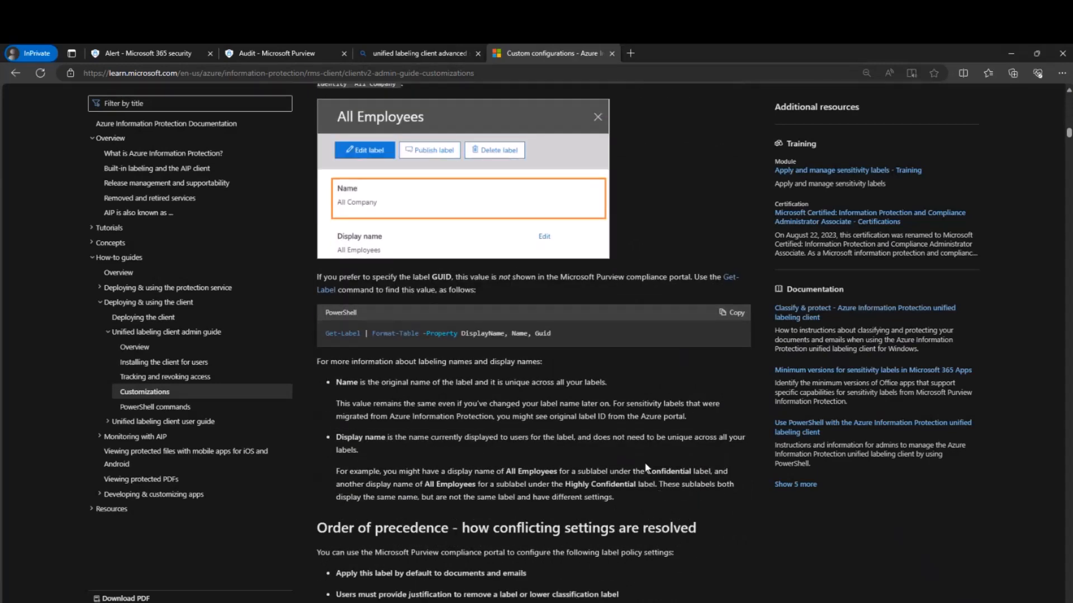
scroll(640, 466, "down", 15)
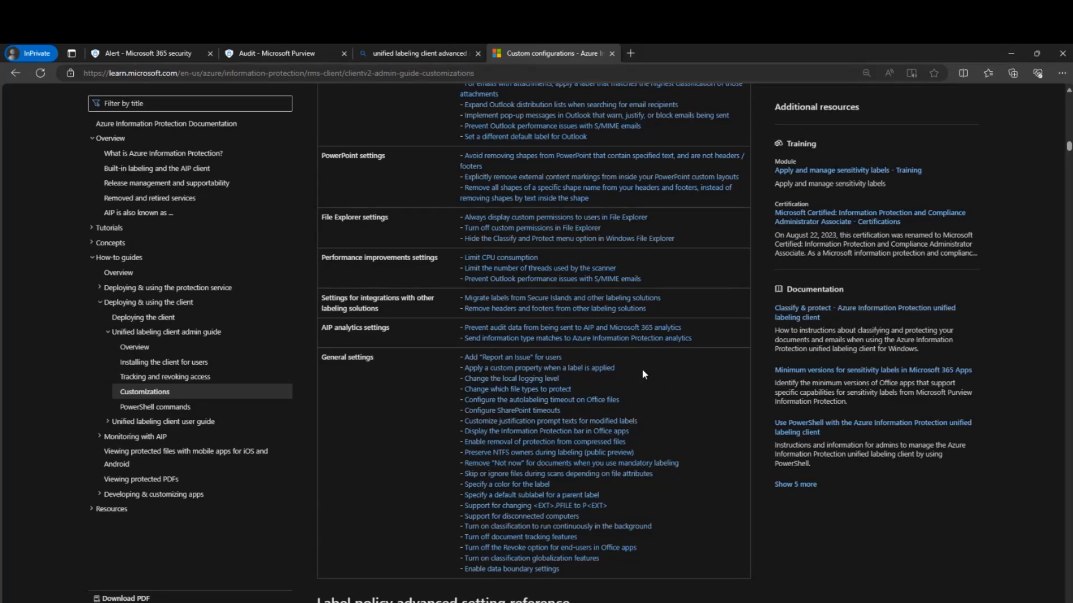
left_click(518, 338)
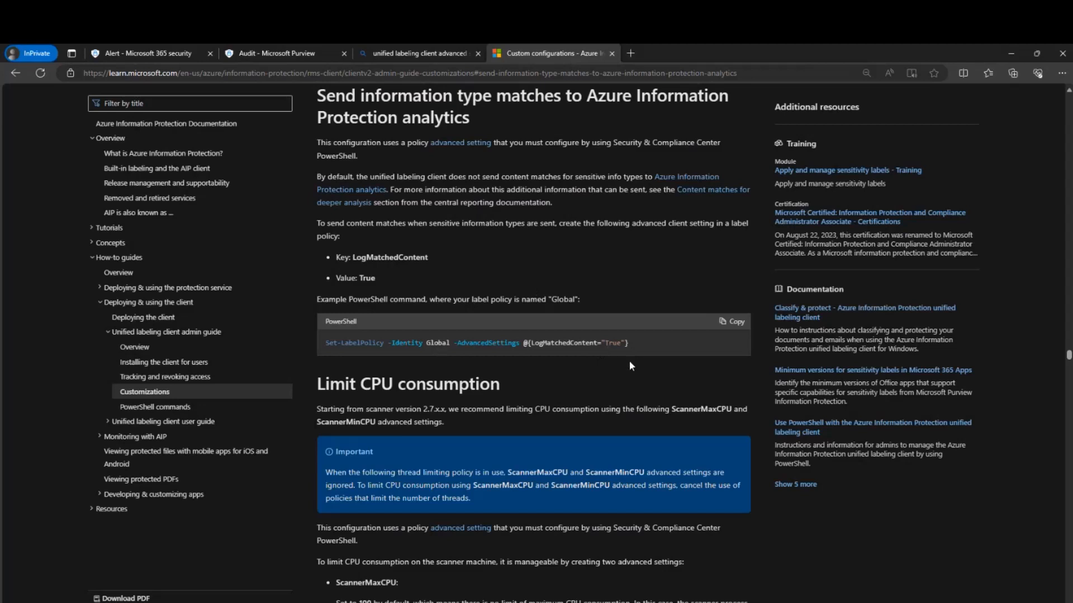
Switch back to Power Query Editor and review the detected content in the Name and Value columns by sensitive information type.
mouse_move(735, 602)
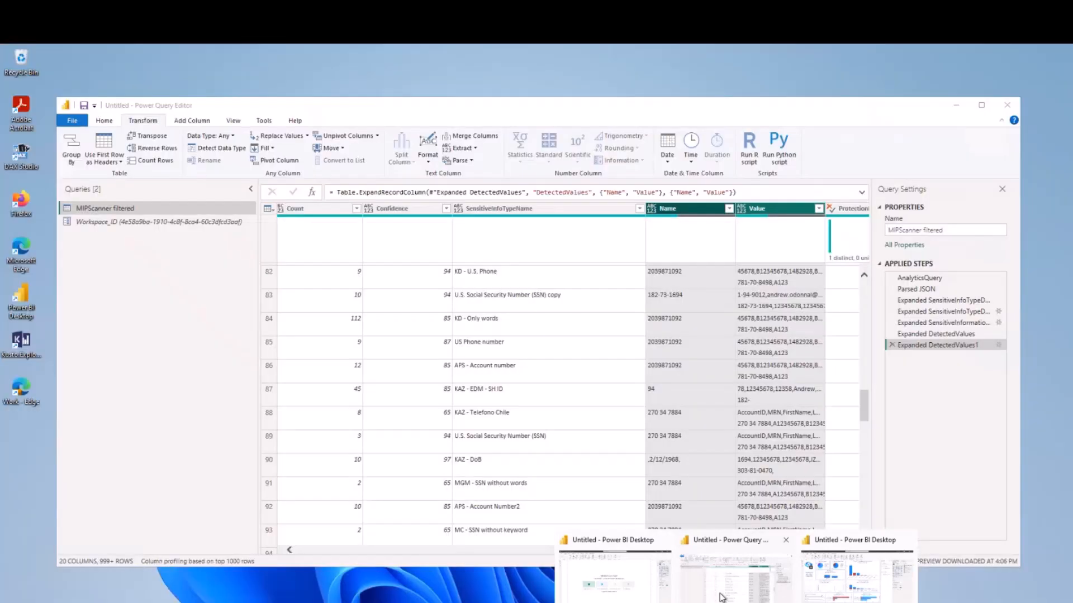
left_click(723, 581)
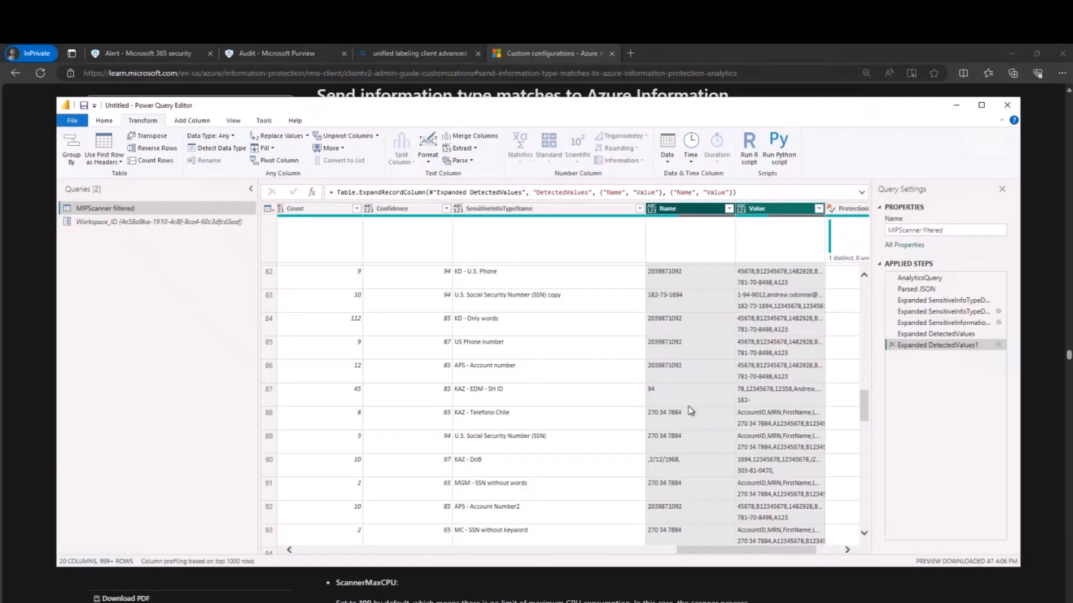
scroll(719, 475, "down", 2)
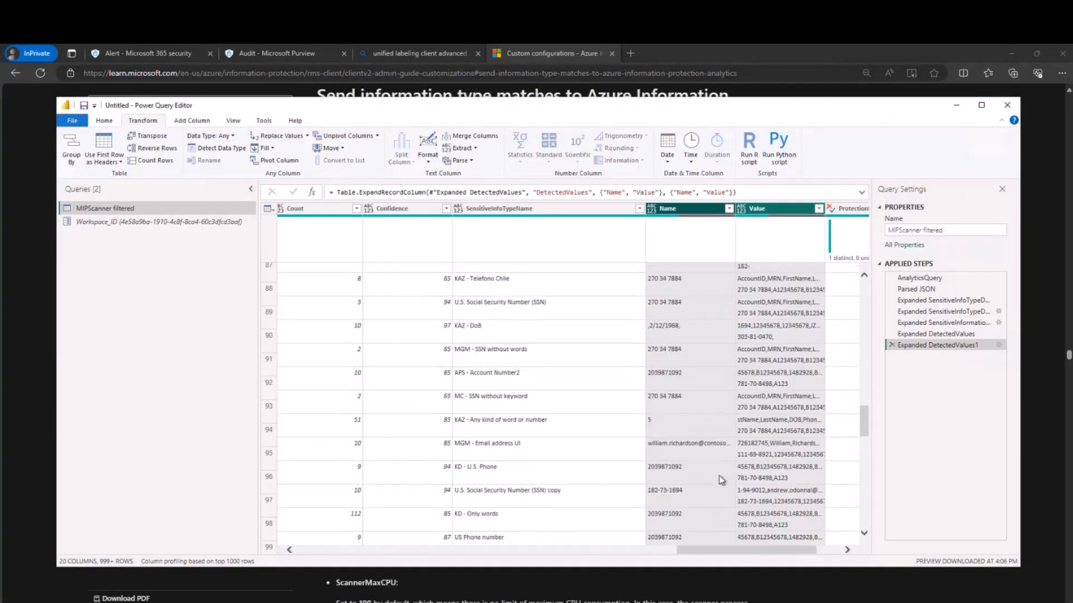
scroll(719, 475, "down", 2)
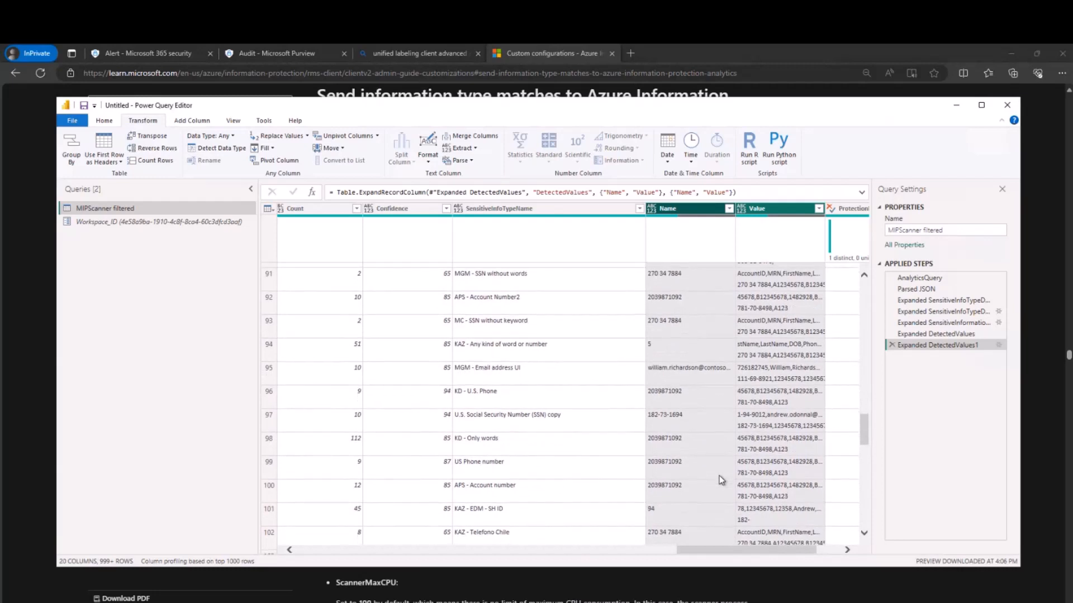
scroll(719, 474, "down", 2)
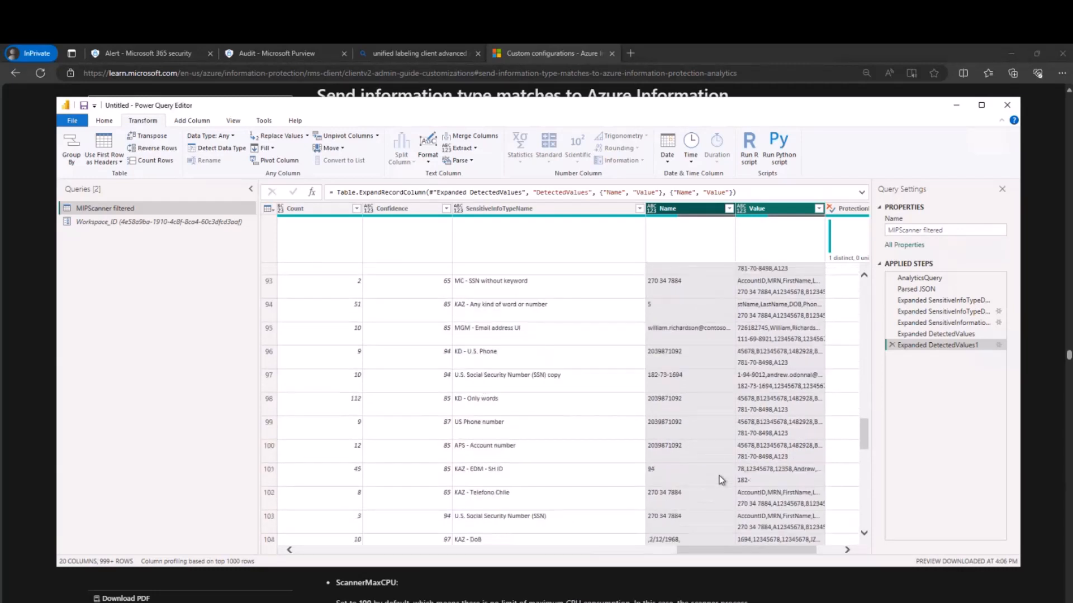
scroll(719, 475, "down", 3)
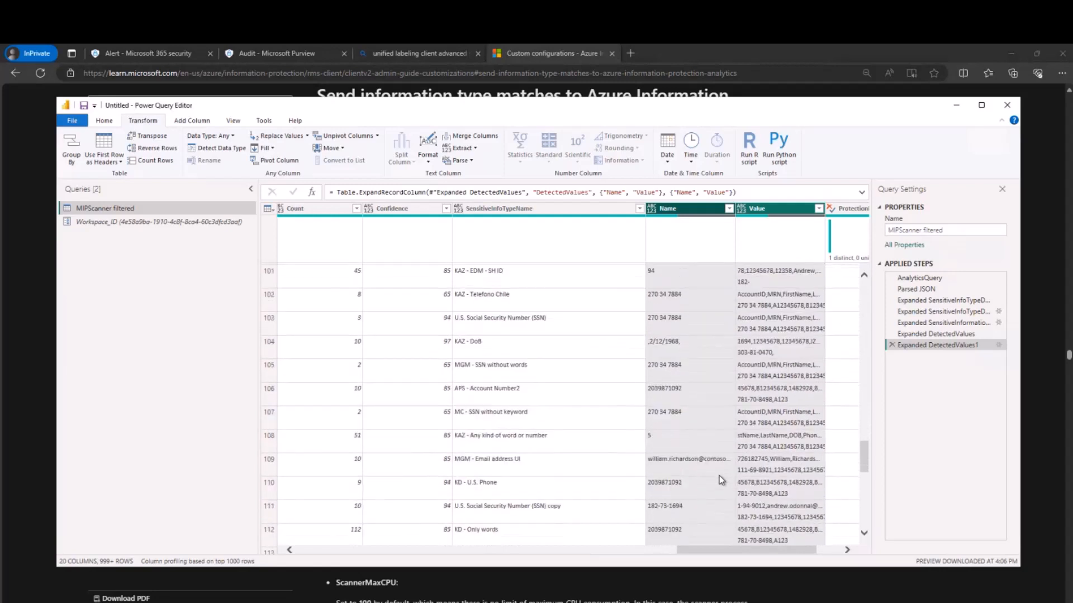
scroll(719, 475, "down", 1)
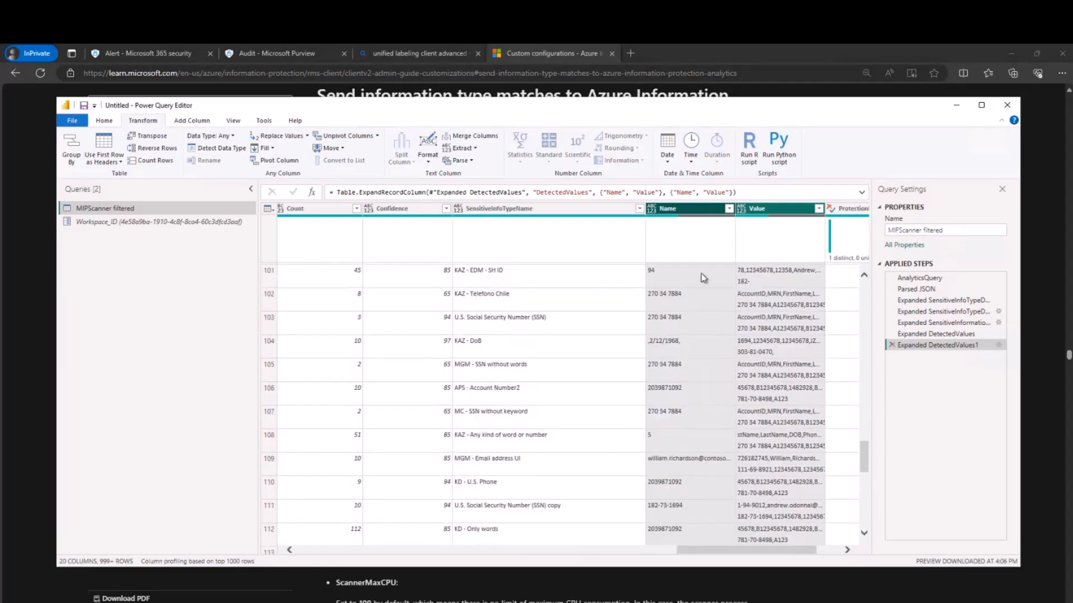
Delete the applied steps of the MIPScanner filtered query from Expanded DetectedValues1 back through the second SensitiveInfoTypeData_s expansion.
scroll(695, 383, "up", 2)
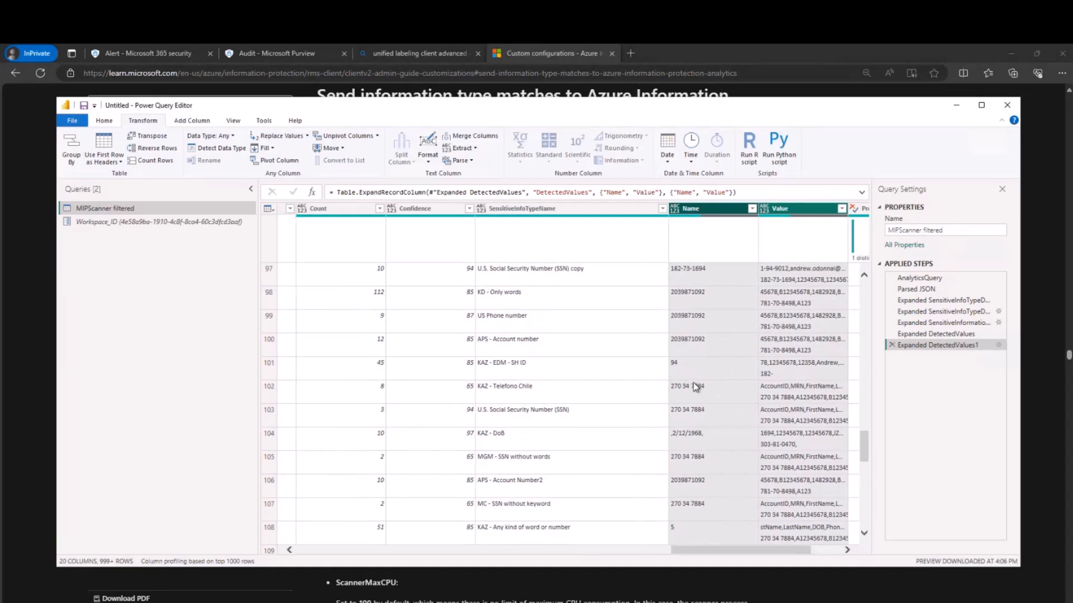
left_click(892, 345)
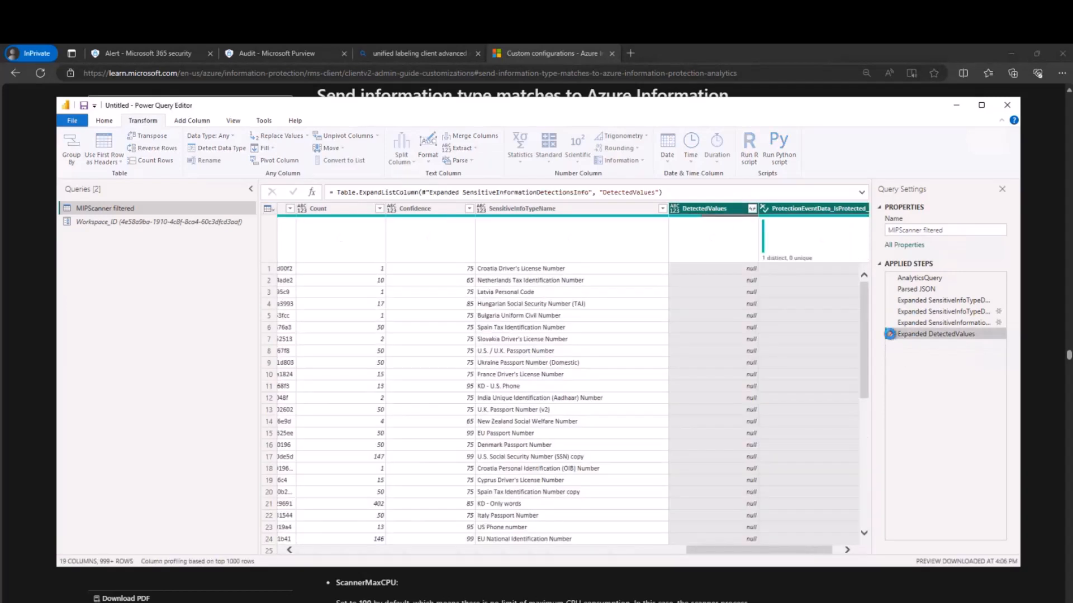
left_click(889, 334)
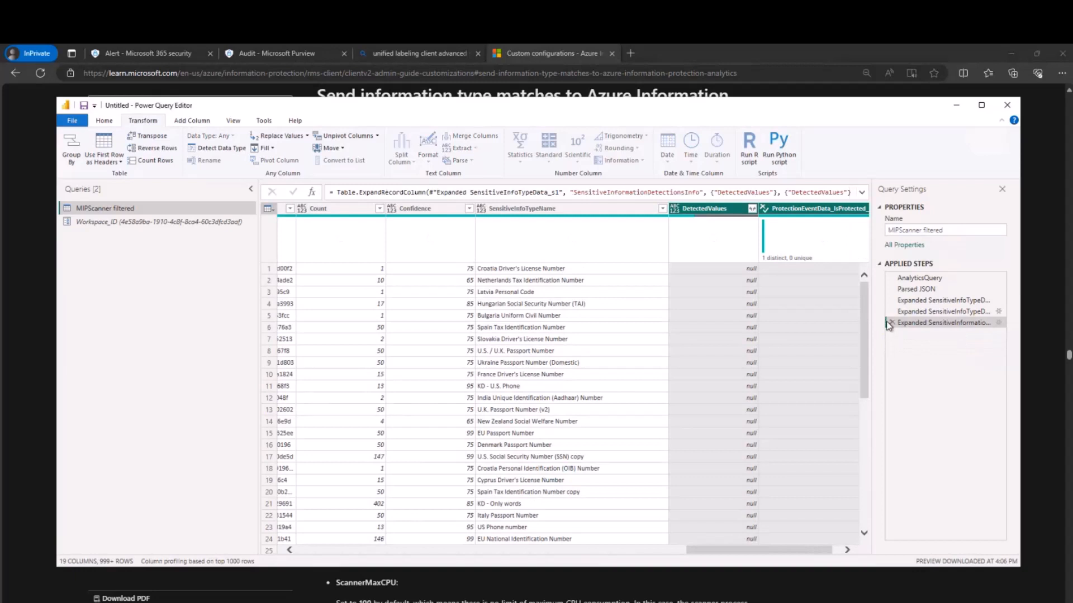
left_click(890, 323)
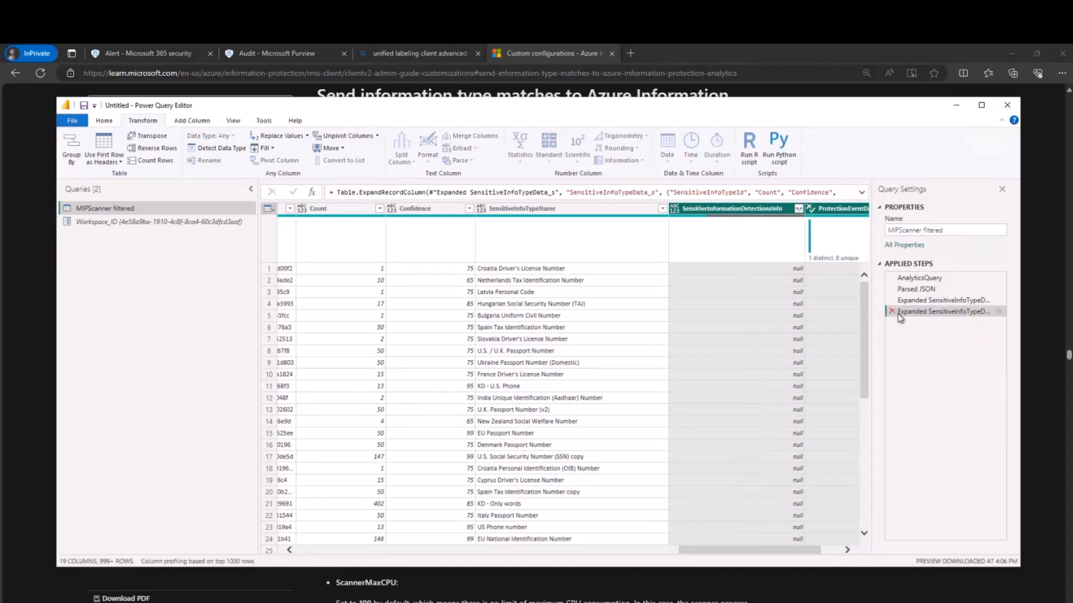
left_click(892, 312)
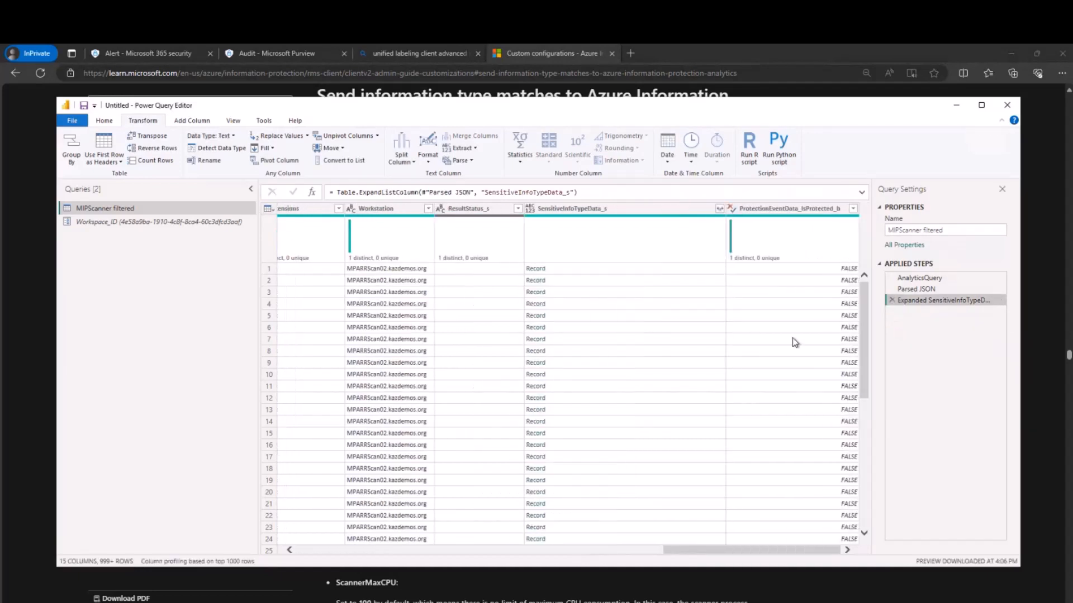
Expand the SensitiveInfoTypeData_s records with the full field list, including SensitiveInformationDetectionsInfo, without using the original column name as prefix.
left_click(719, 209)
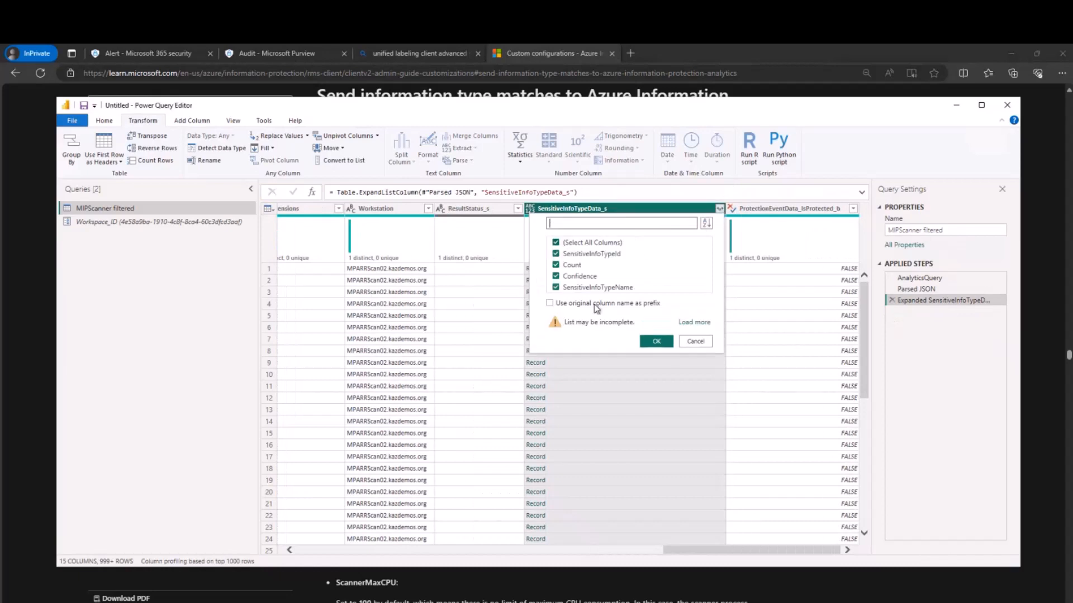
left_click(695, 323)
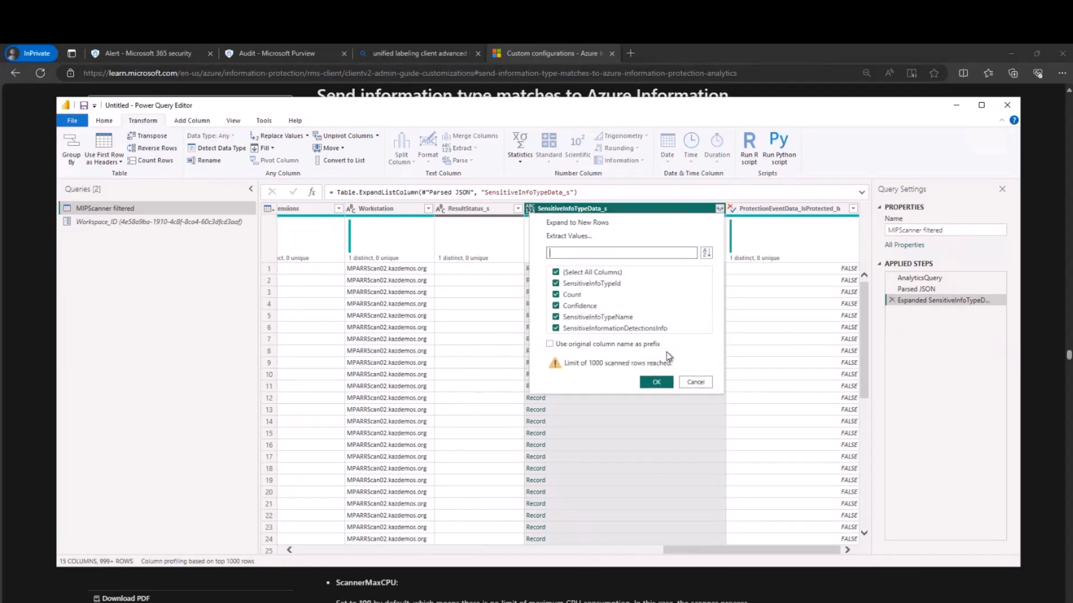
left_click(657, 371)
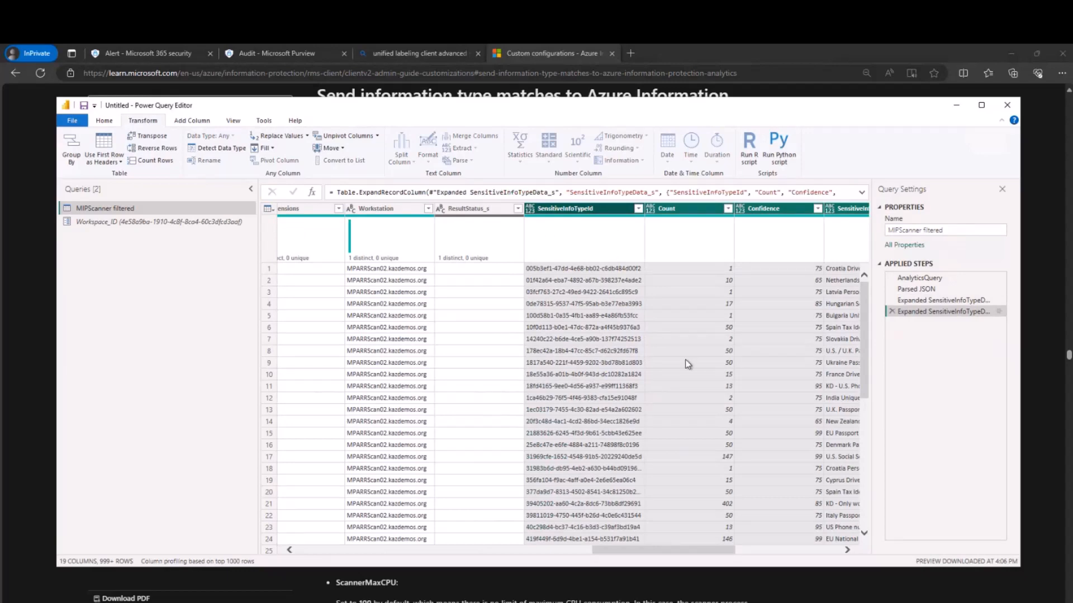
Review the expanded sensitive info type columns along with the workstation, activity, user, path, file name and date columns.
scroll(687, 363, "right", 5)
scroll(685, 360, "right", 1)
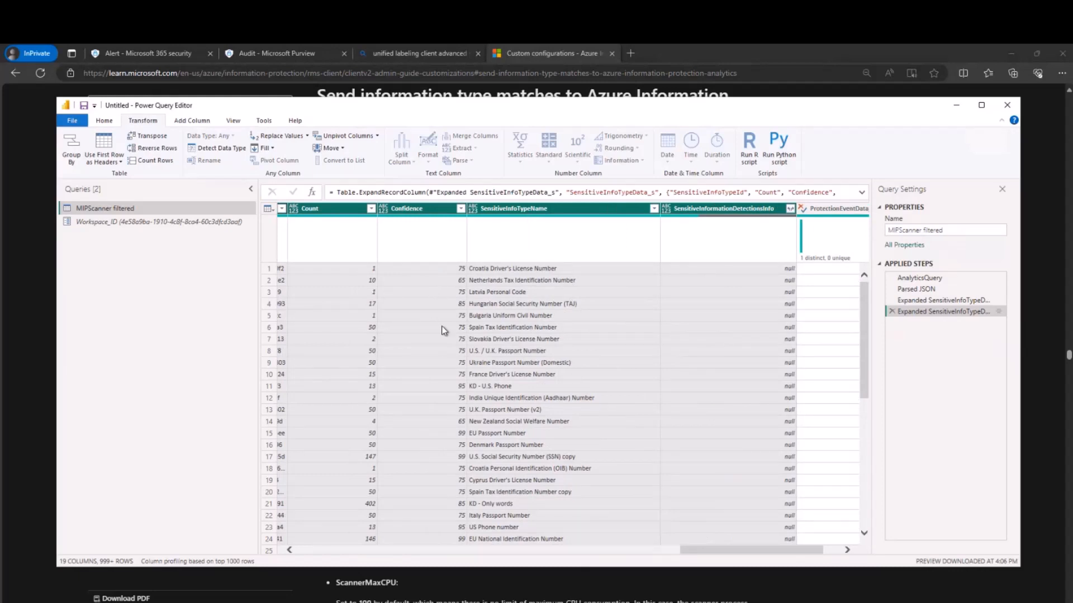
scroll(441, 326, "left", 3)
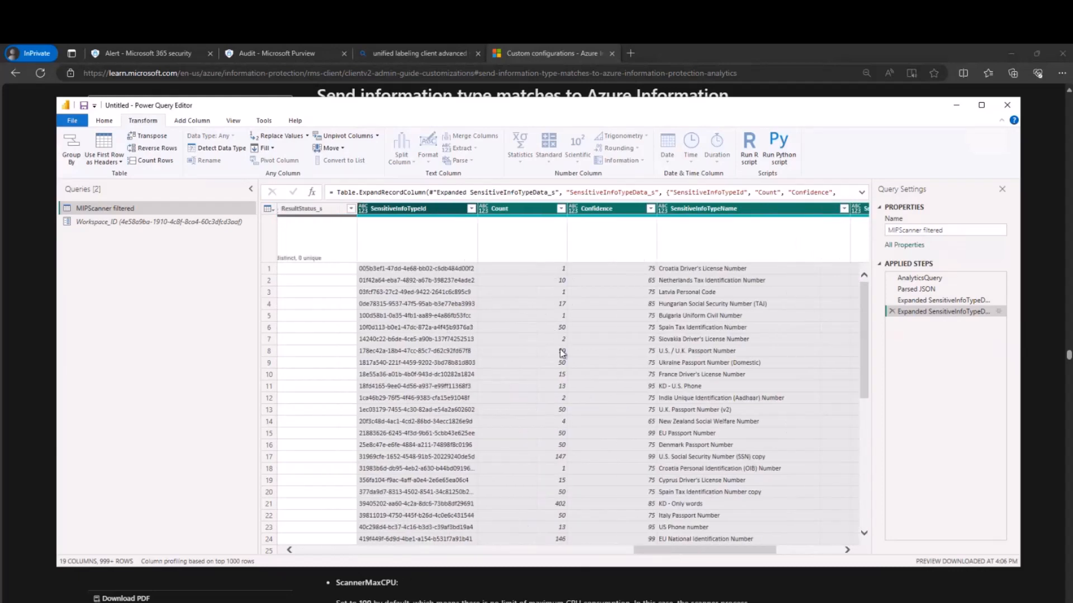
scroll(562, 353, "down", 5)
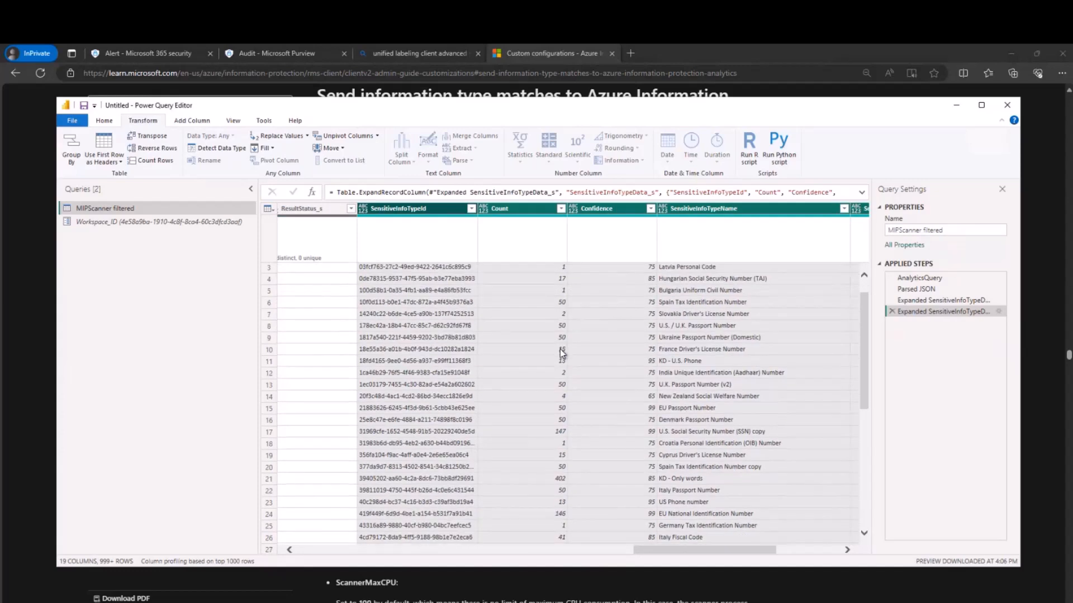
scroll(562, 352, "down", 3)
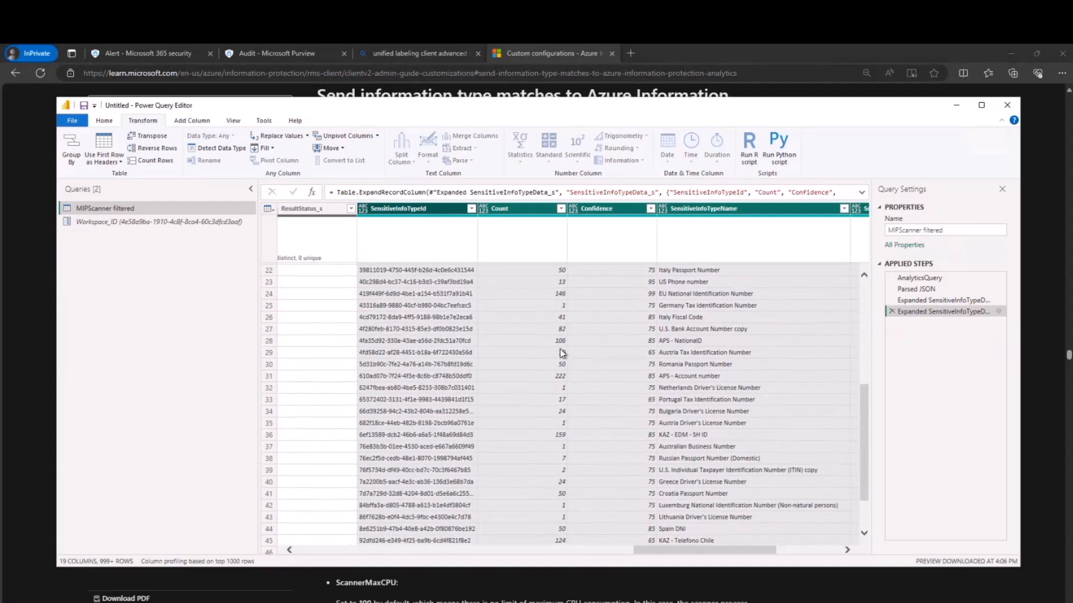
scroll(562, 352, "left", 5)
scroll(559, 350, "left", 3)
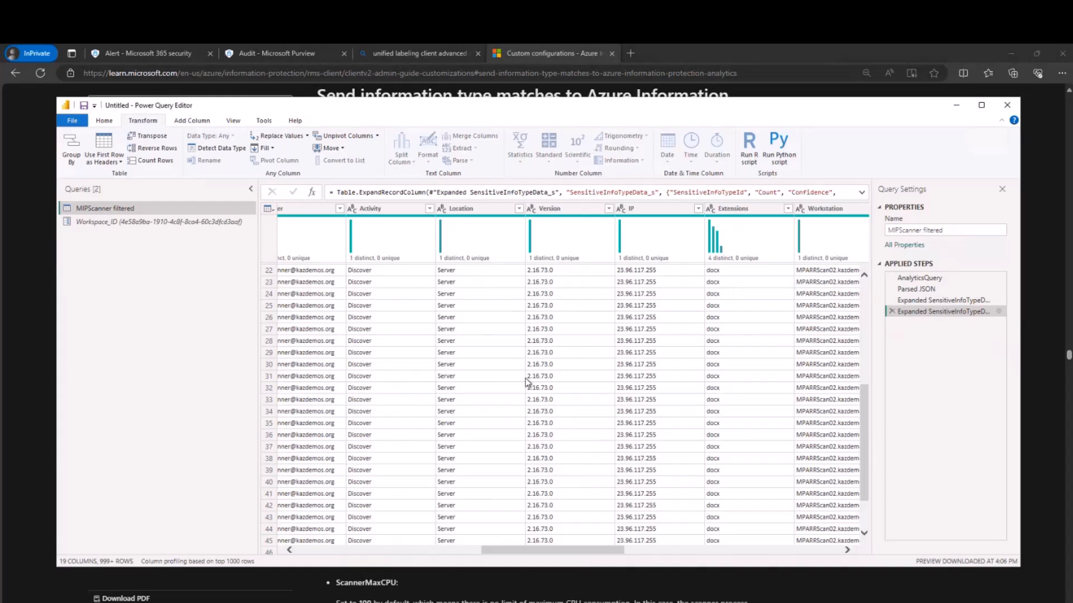
scroll(527, 380, "left", 6)
scroll(526, 381, "left", 6)
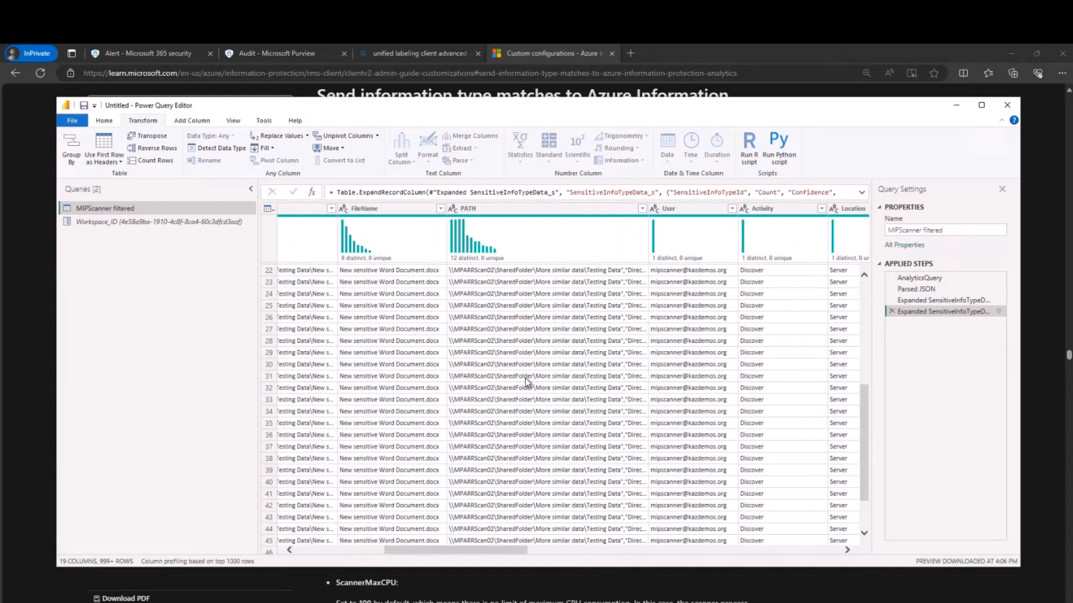
scroll(526, 382, "left", 1)
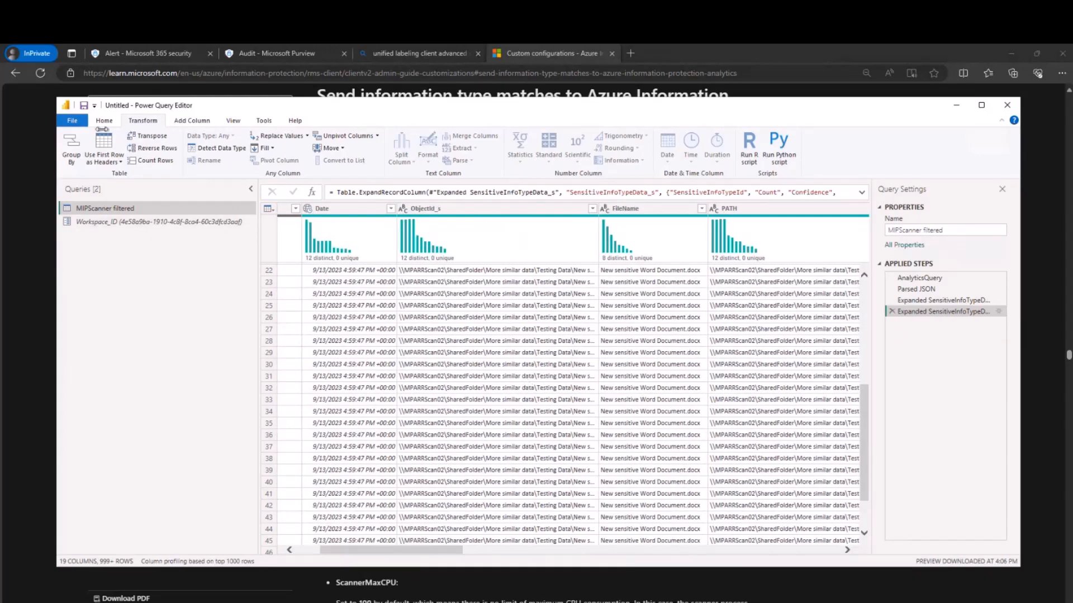
Close Power Query Editor and apply the query changes to the Power BI report.
left_click(103, 122)
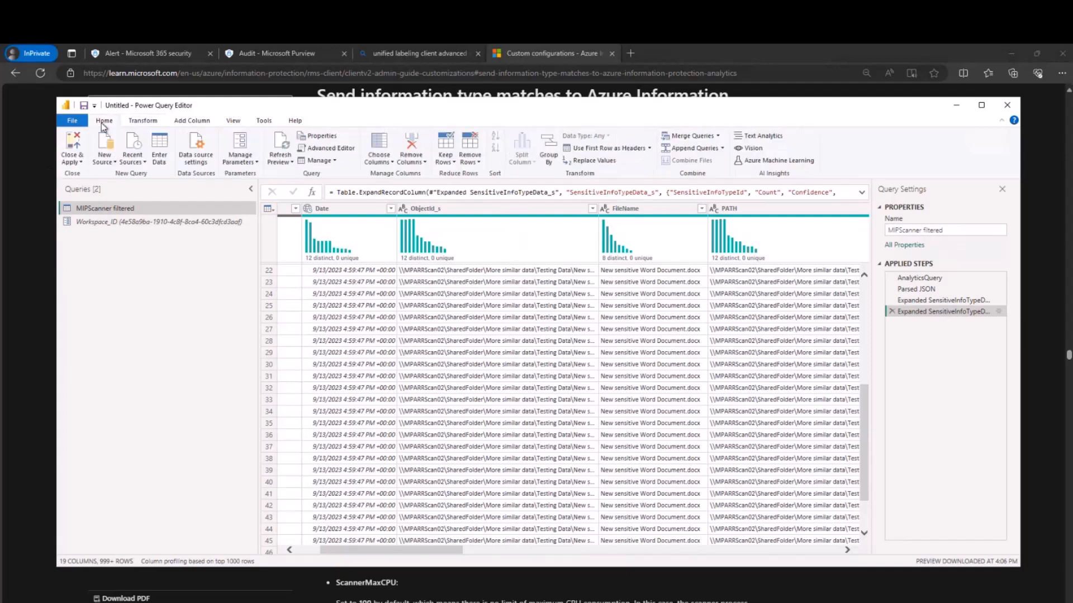
left_click(75, 146)
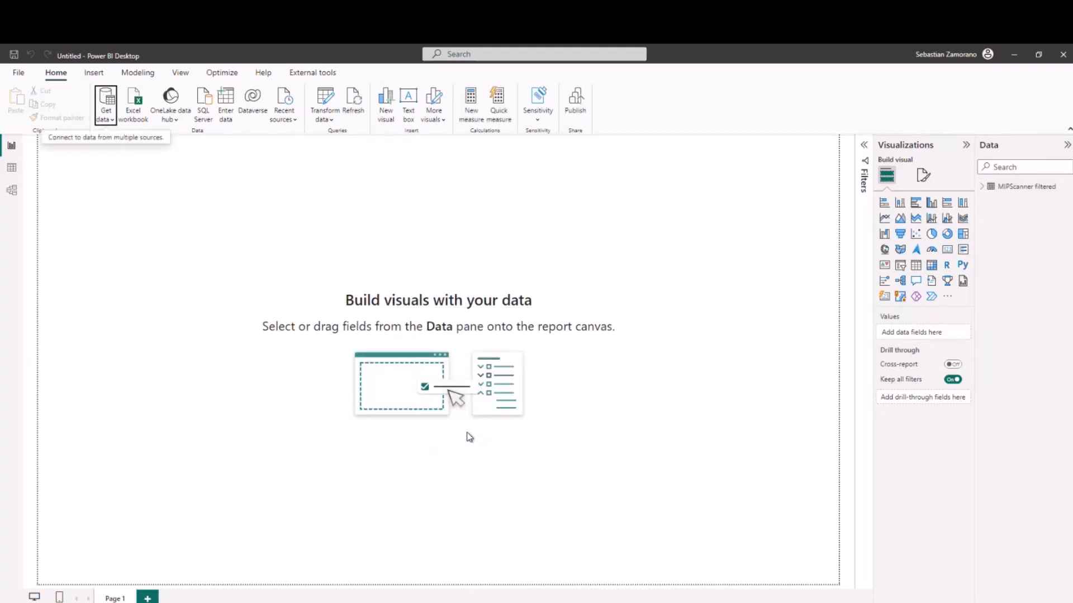
Add a card visual showing the distinct count of FileName from the MIPScanner filtered table, and shrink the card.
left_click(946, 250)
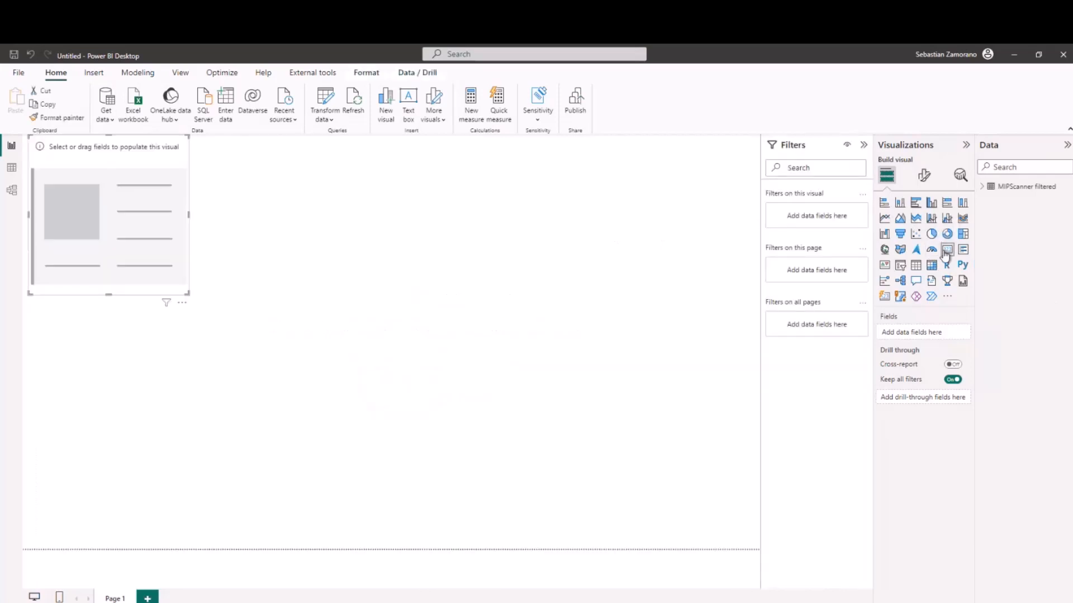
left_click(982, 187)
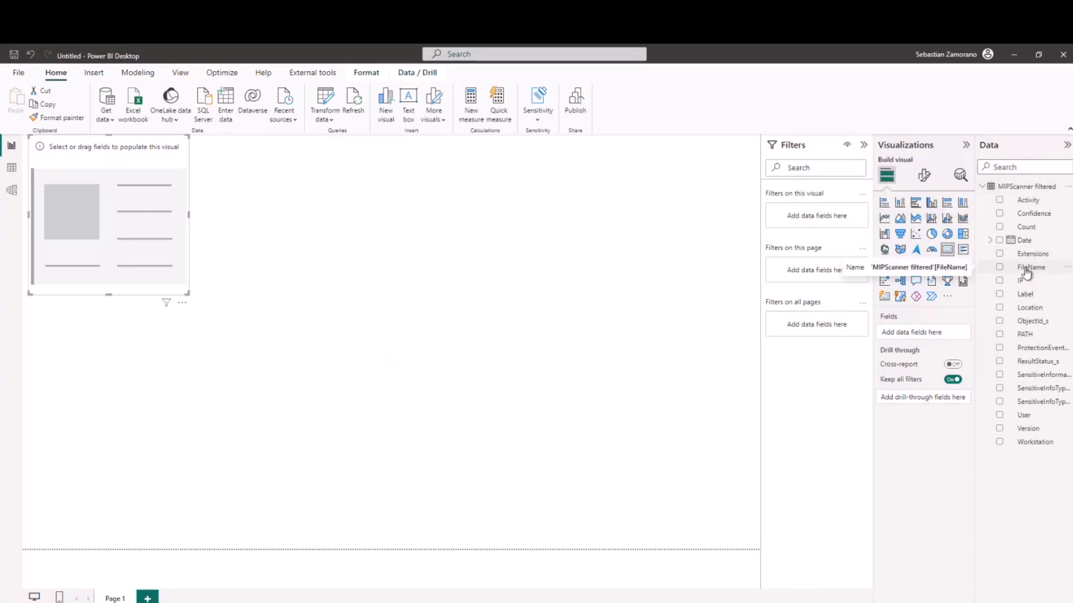
left_click(1000, 269)
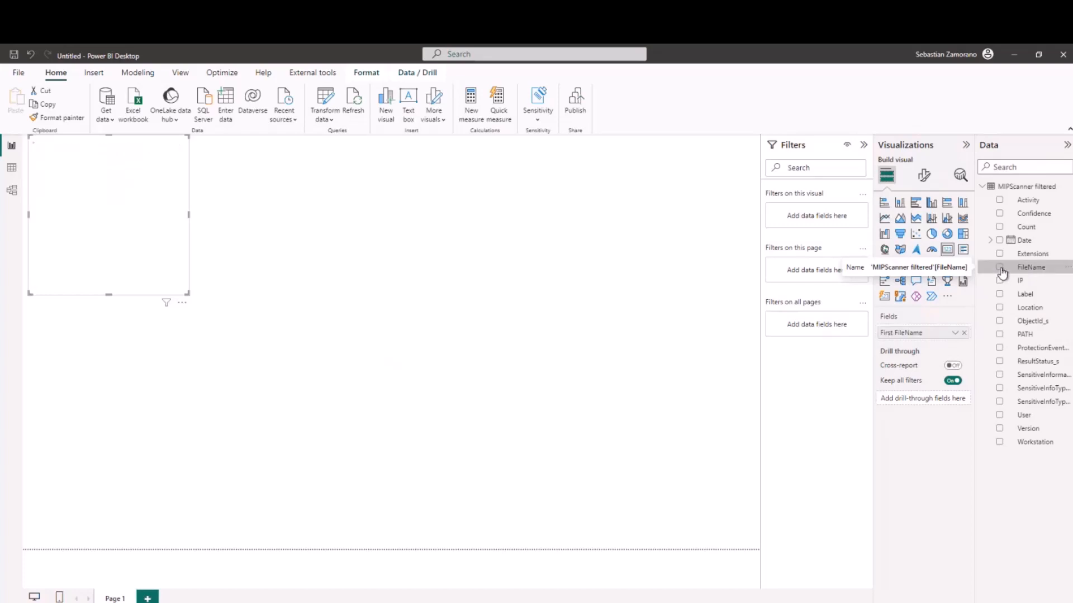
left_click(955, 333)
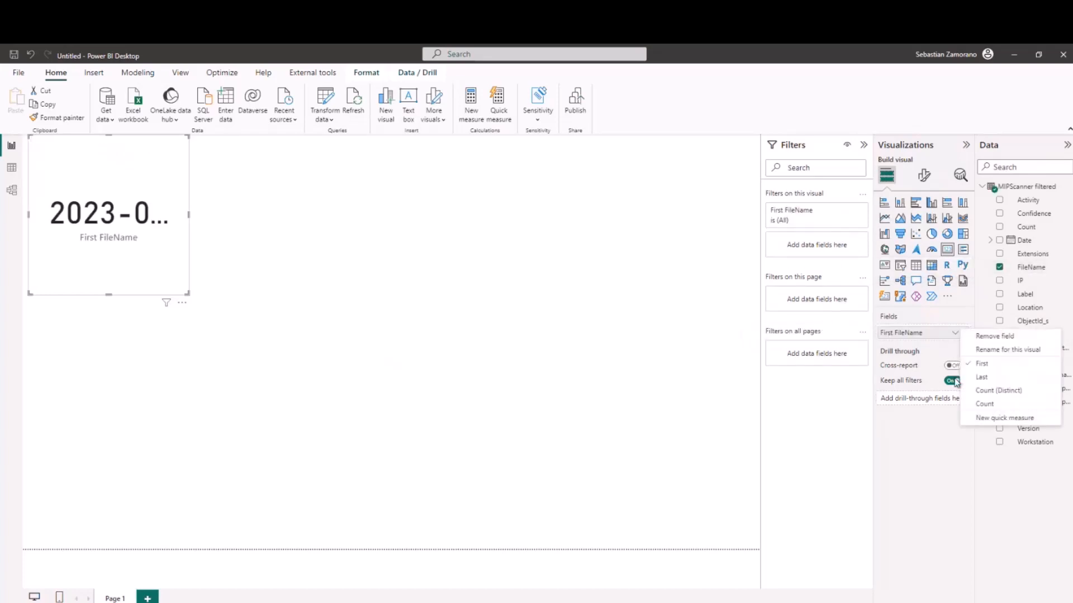
left_click(978, 391)
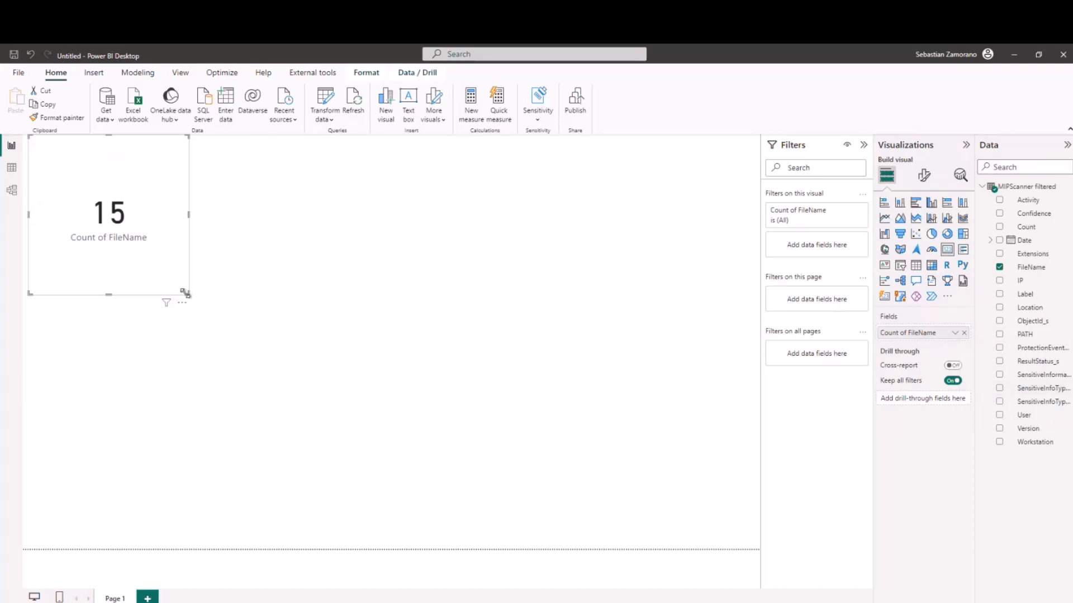
left_click_drag(186, 293, 164, 235)
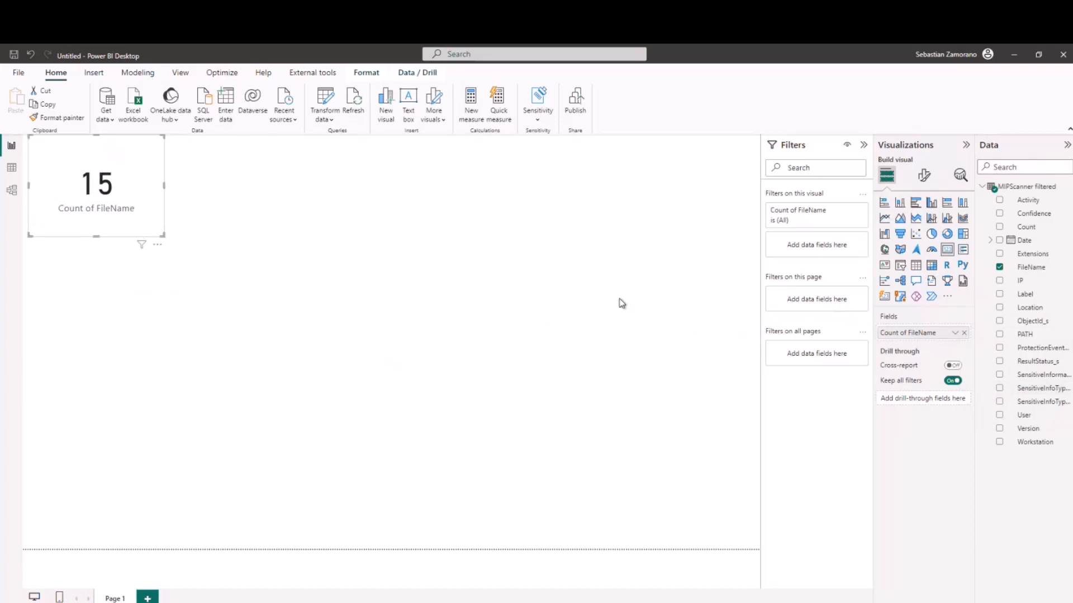
Add a second card showing the distinct count of ObjectId_s and place it beside the FileName card.
left_click(684, 310)
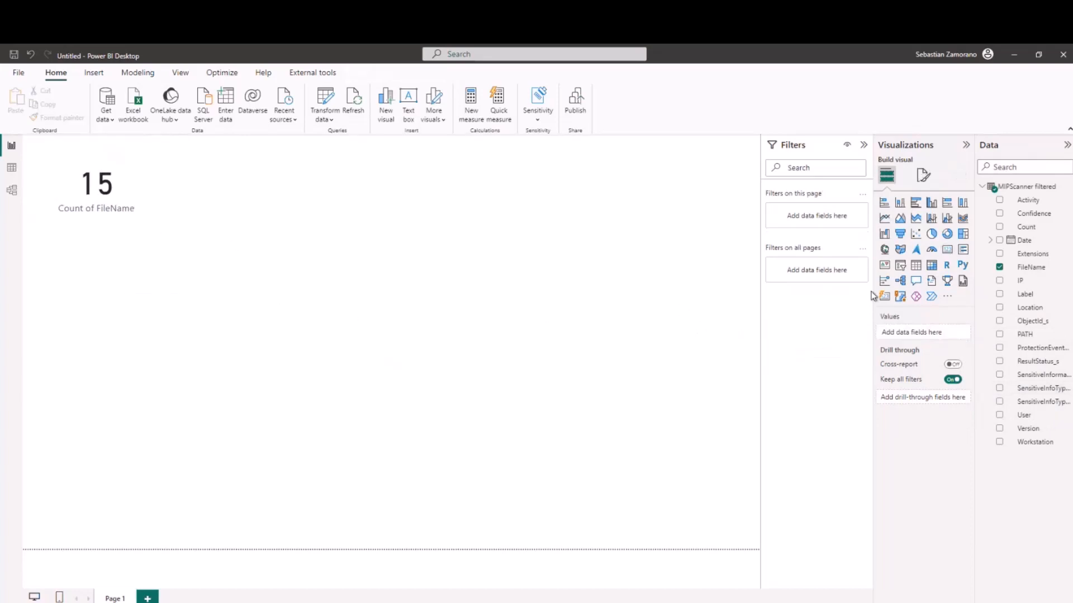
left_click(948, 252)
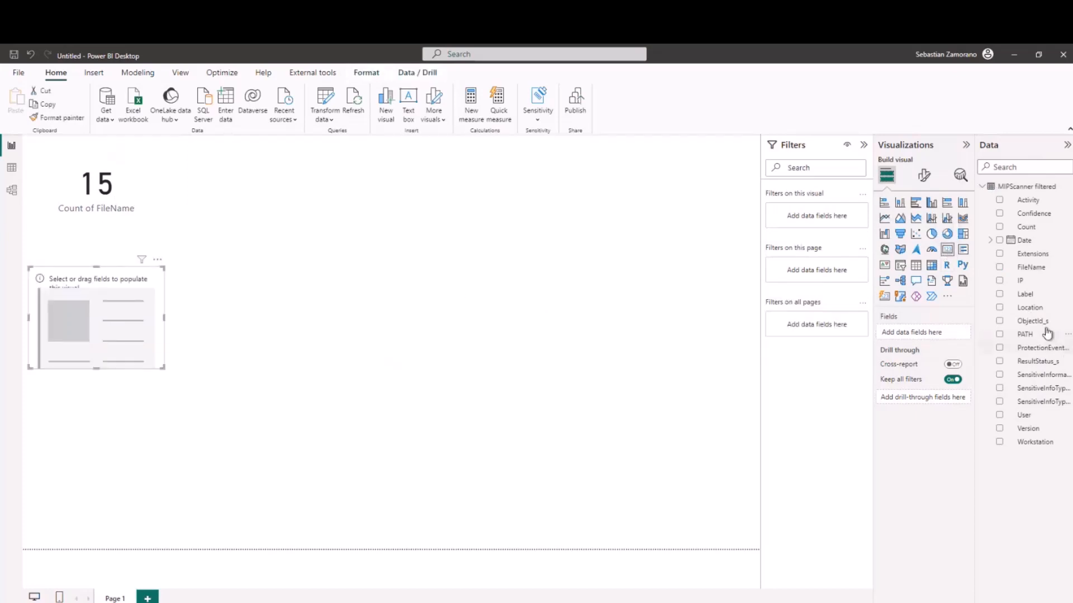
left_click_drag(1033, 322, 933, 335)
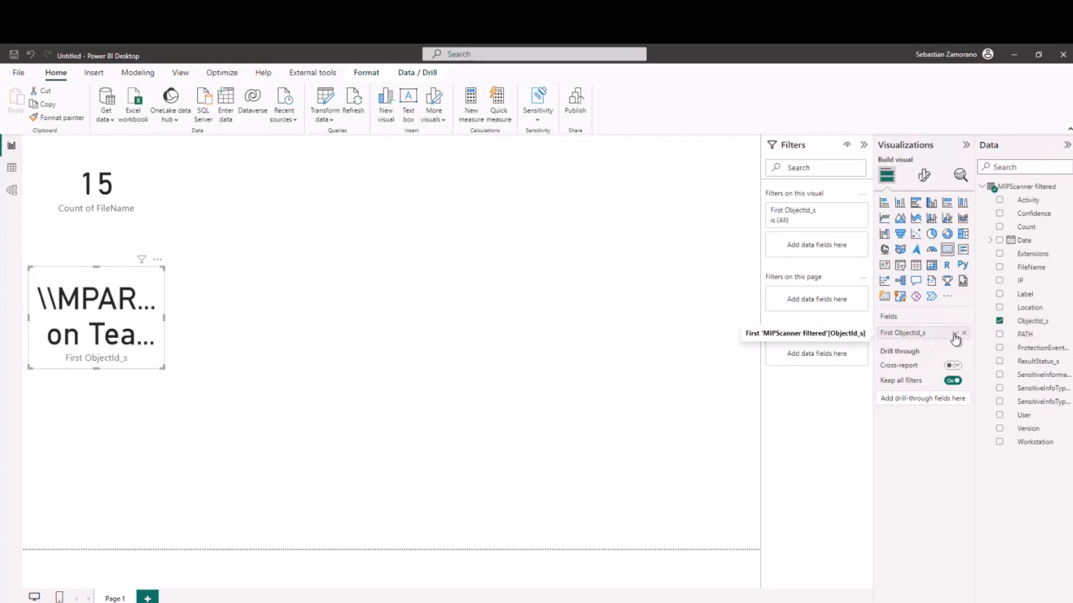
left_click(955, 335)
left_click(978, 396)
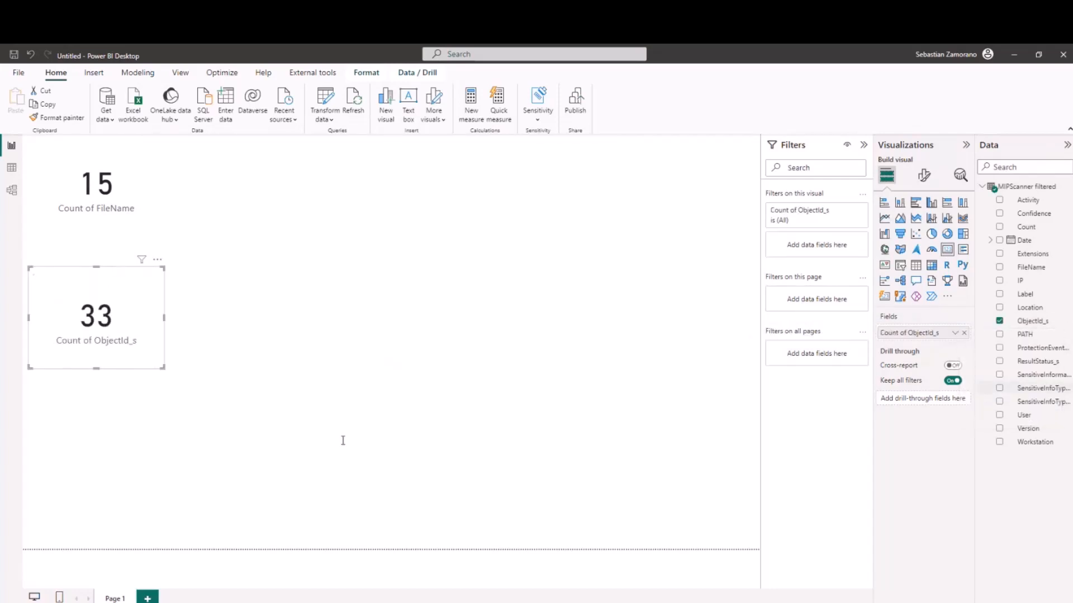
left_click_drag(114, 280, 251, 148)
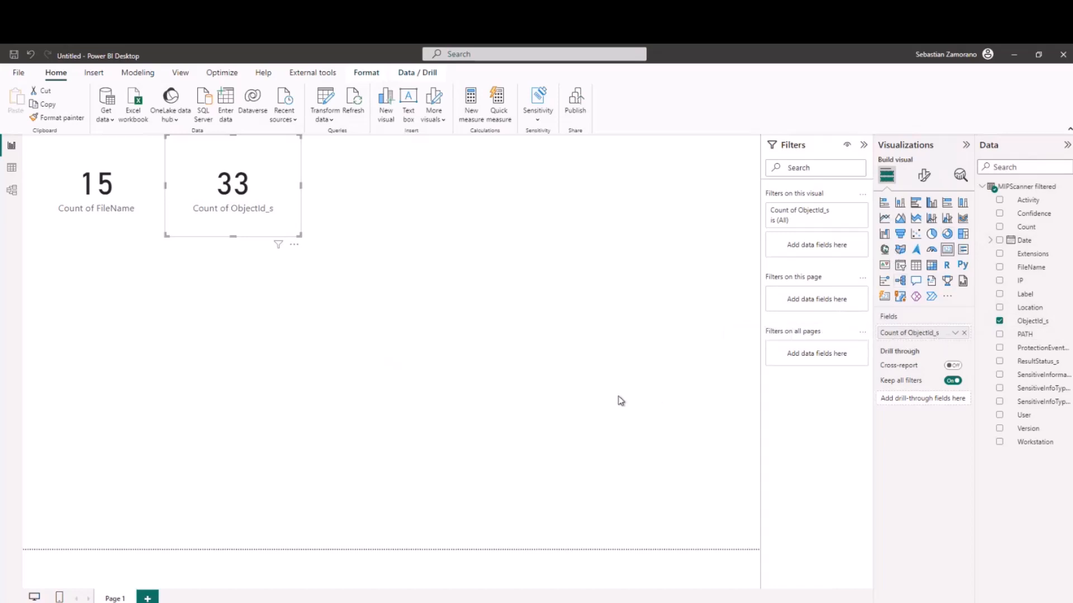
Check which aggregation is selected for ObjectId_s on its card.
left_click(955, 334)
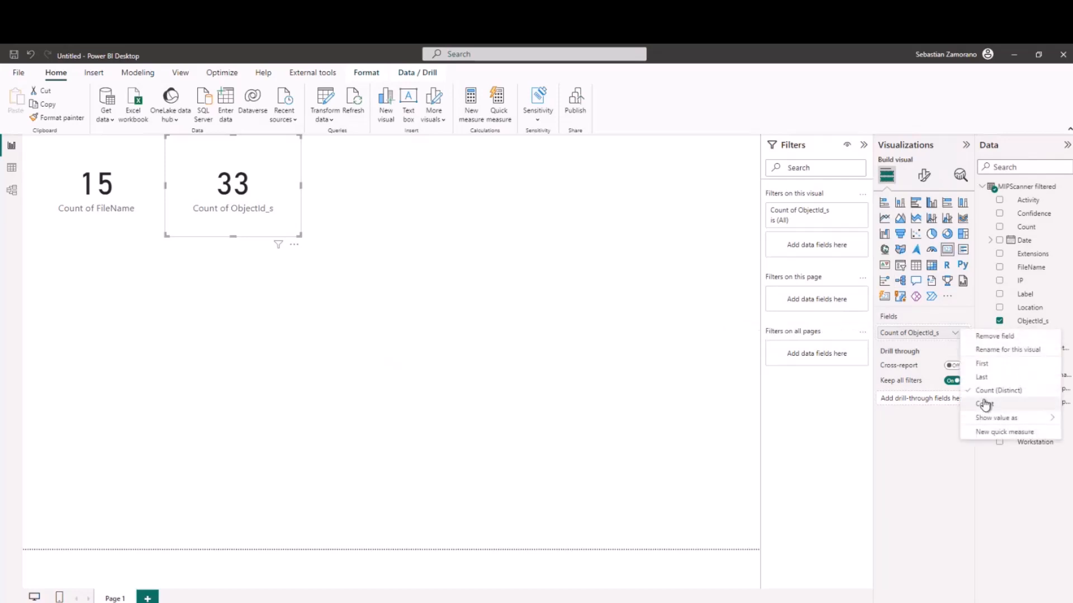
left_click(889, 493)
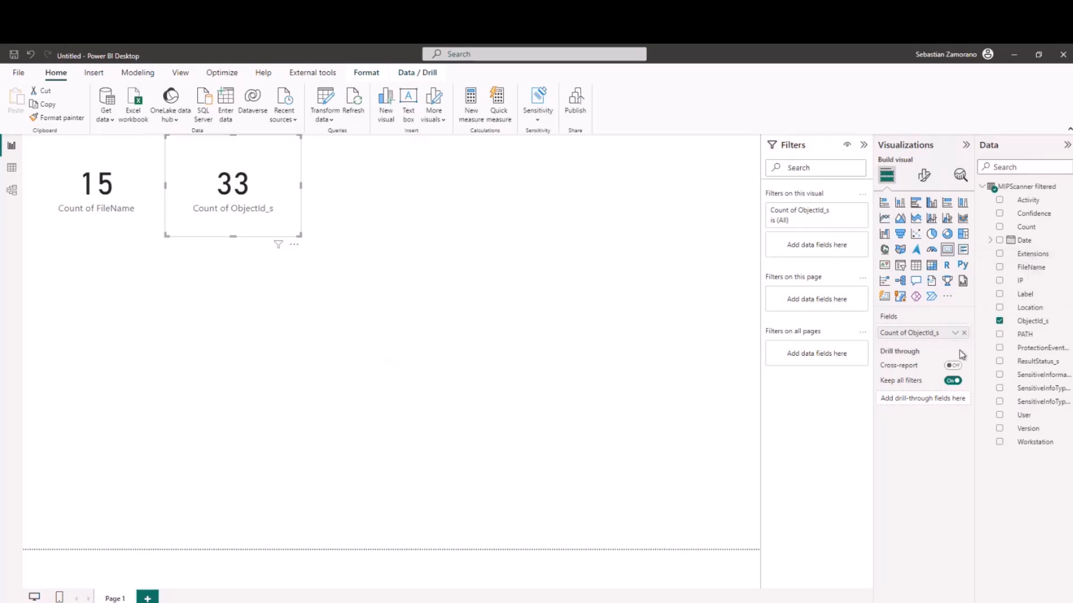
Add a third card below the first one showing the plain, non-distinct Count of FileName.
left_click(607, 294)
left_click(947, 252)
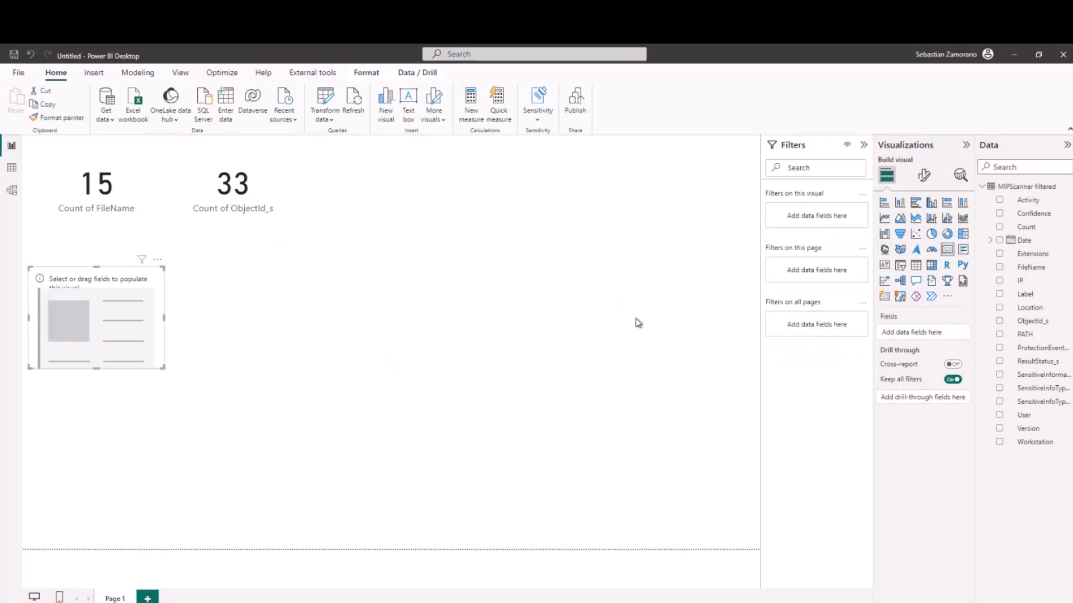
left_click_drag(1032, 267, 909, 335)
left_click(955, 333)
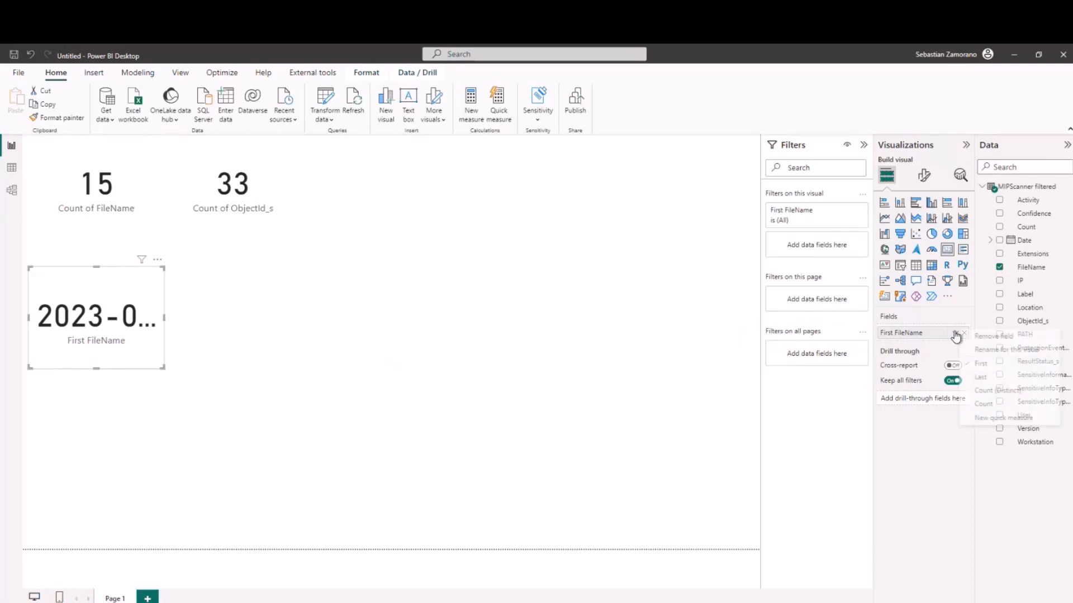
left_click(984, 403)
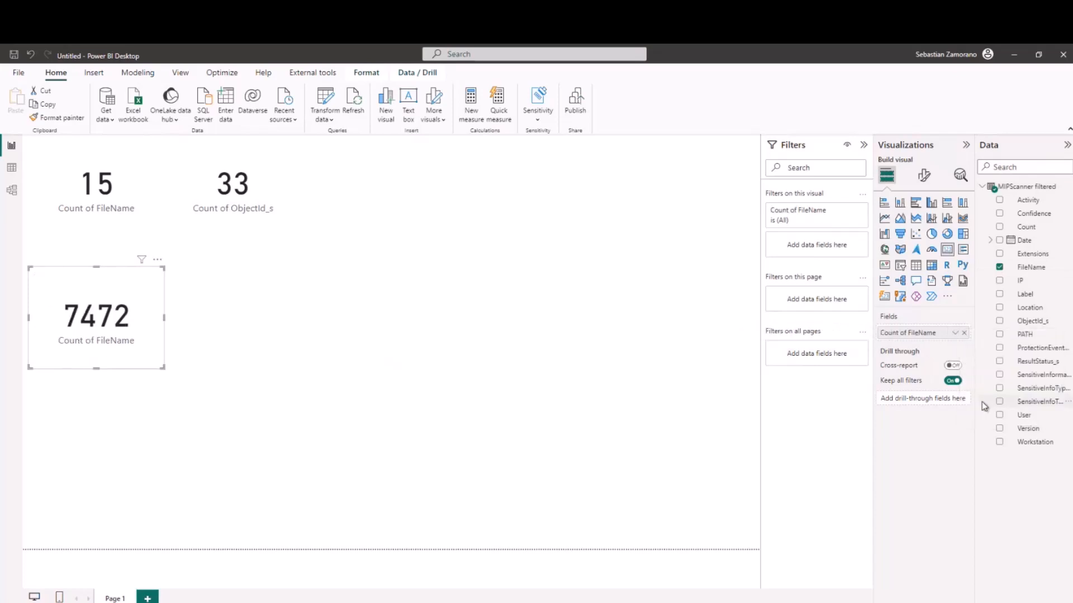
Add a fourth card showing the plain, non-distinct Count of ObjectId_s and place it beside the lower FileName count card.
left_click(579, 366)
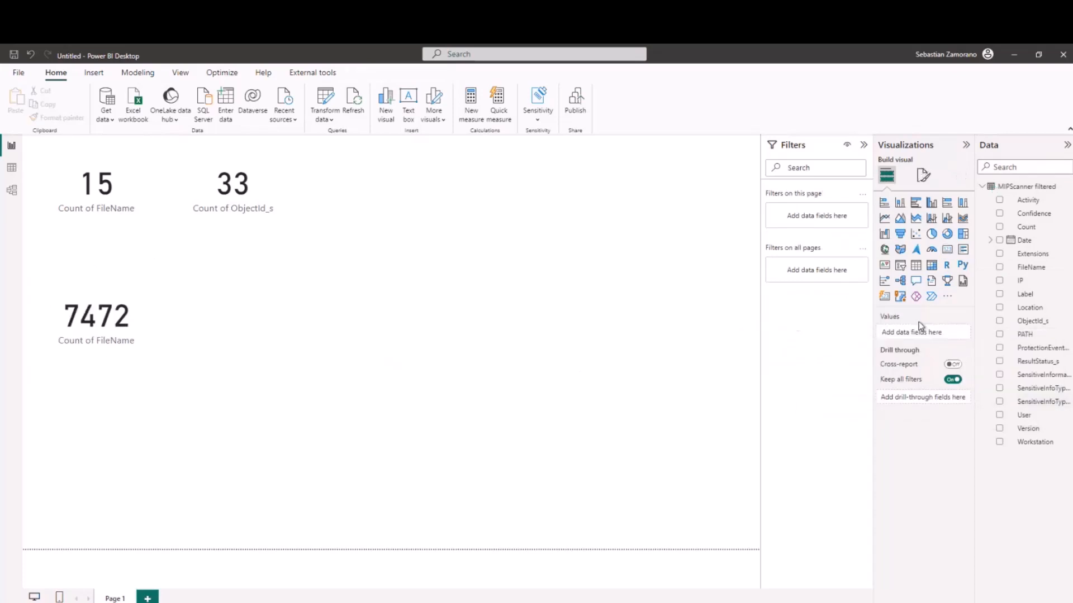
left_click(947, 250)
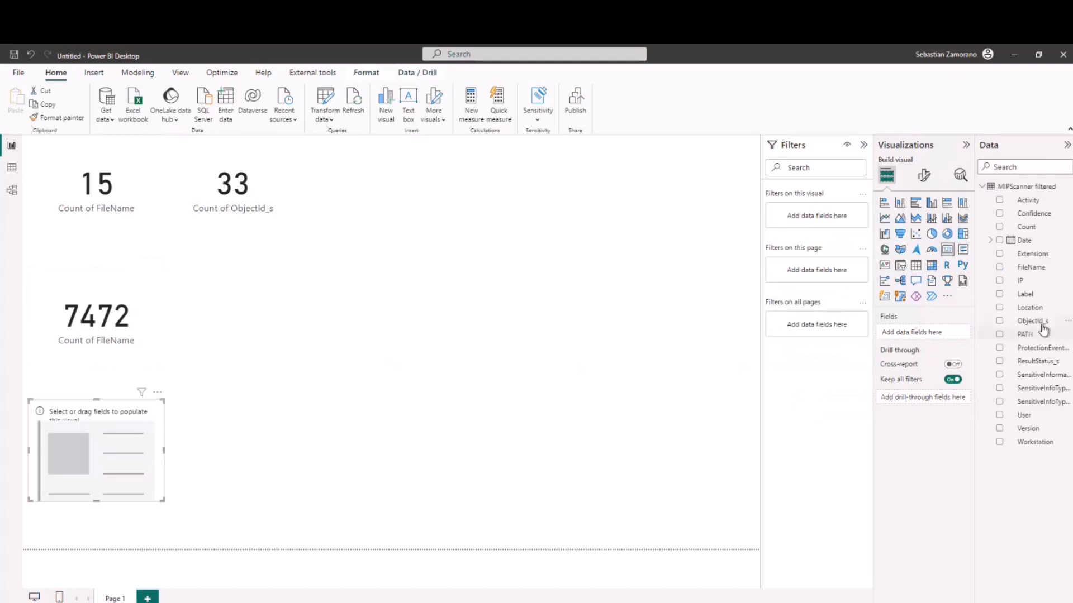
left_click_drag(1039, 322, 919, 329)
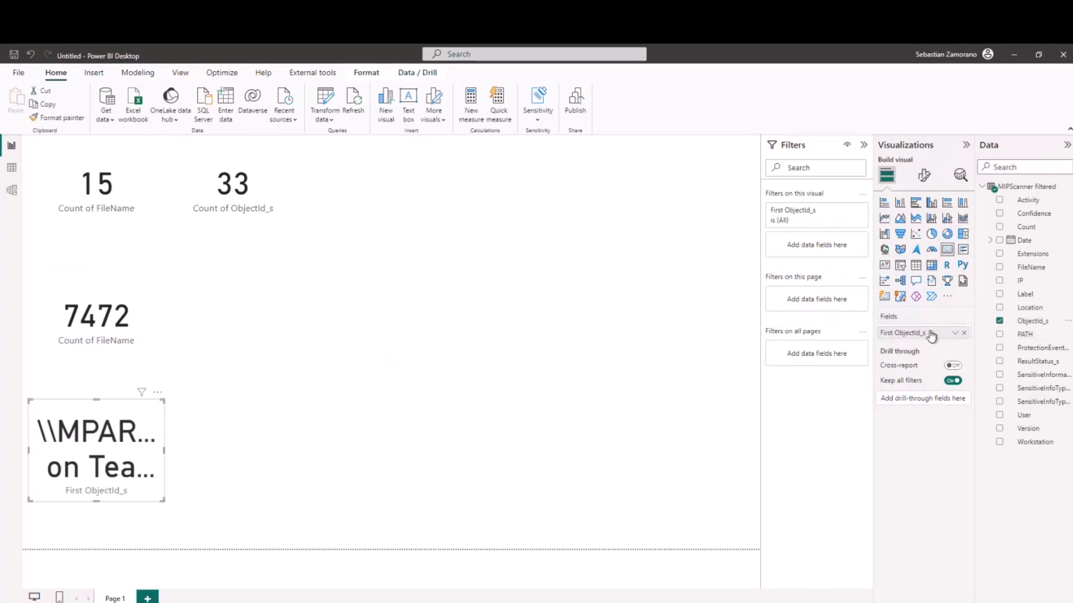
left_click(956, 334)
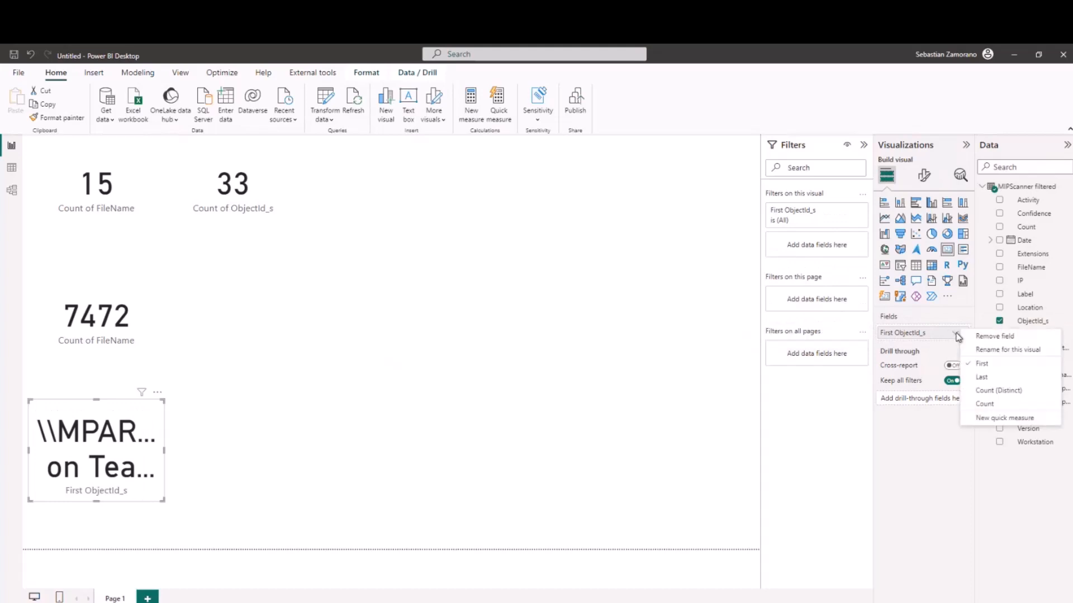
left_click(984, 406)
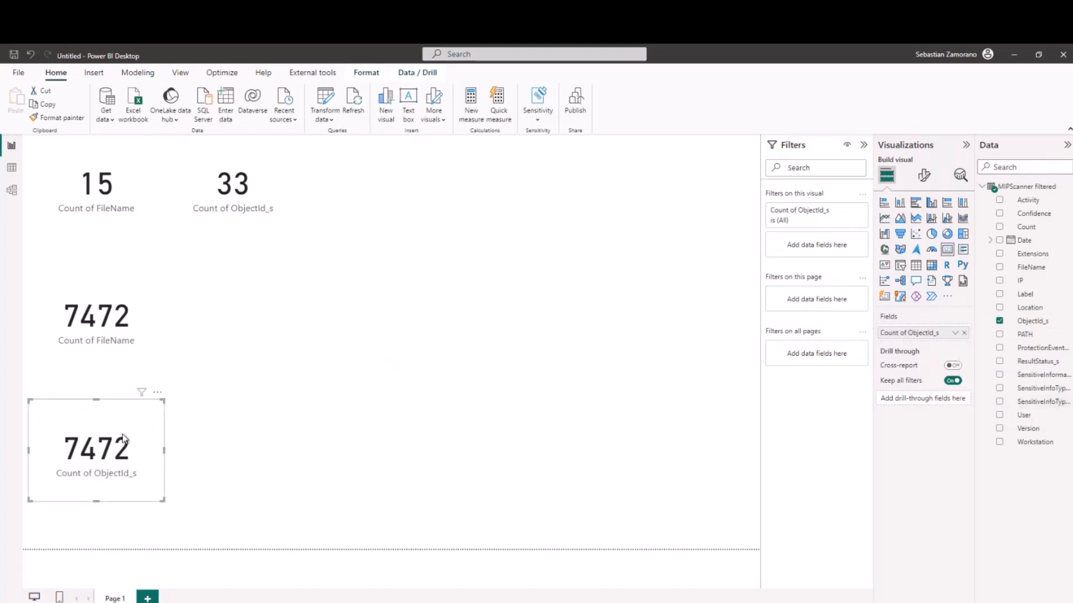
left_click_drag(118, 433, 250, 313)
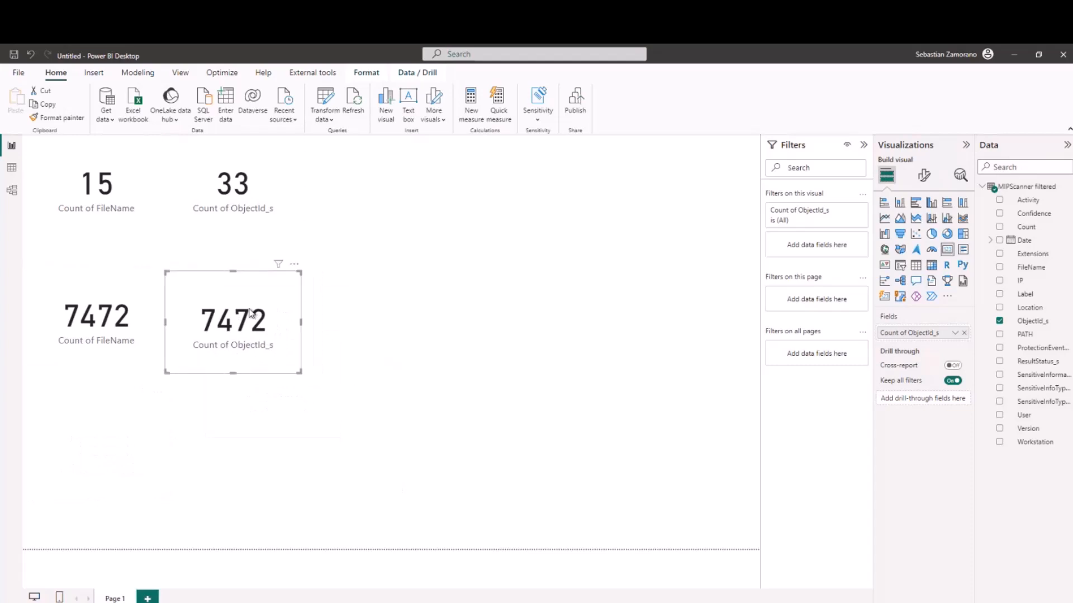
left_click(398, 353)
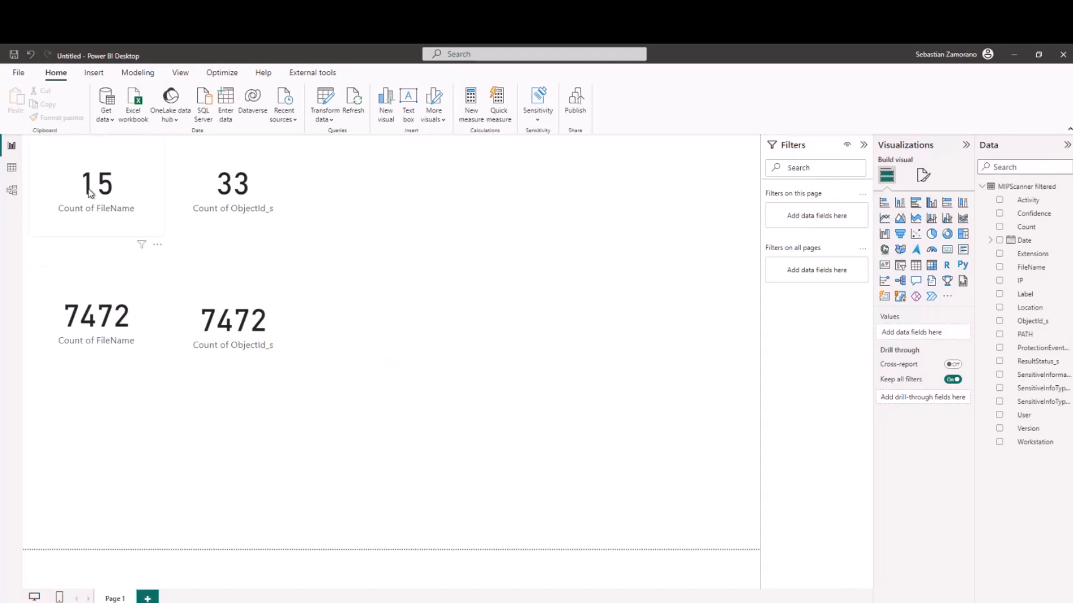
Check which aggregation is selected for FileName on the lower FileName card.
left_click(117, 302)
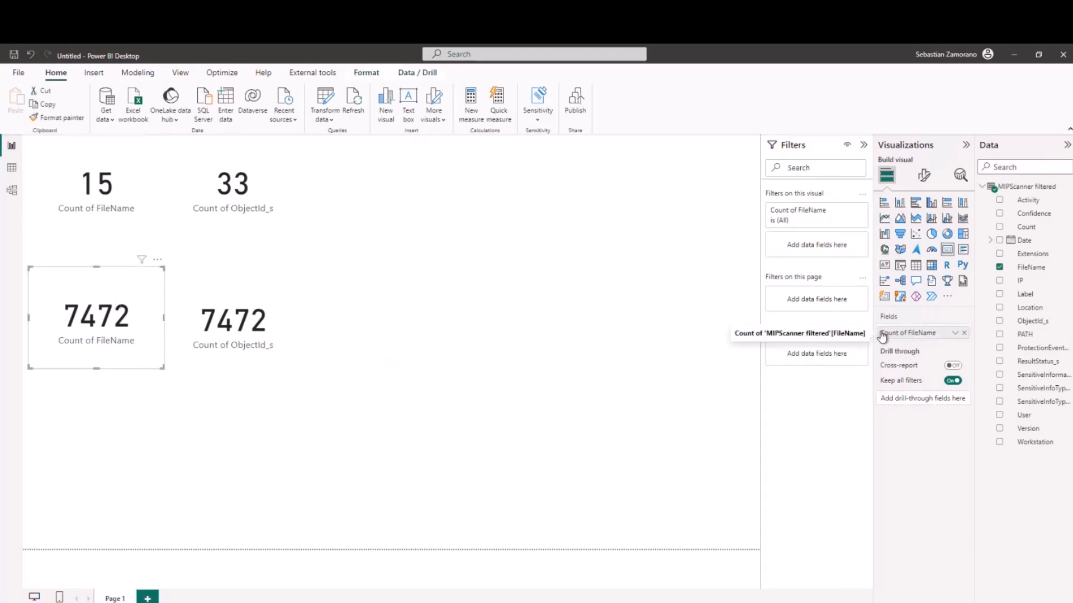
left_click(954, 335)
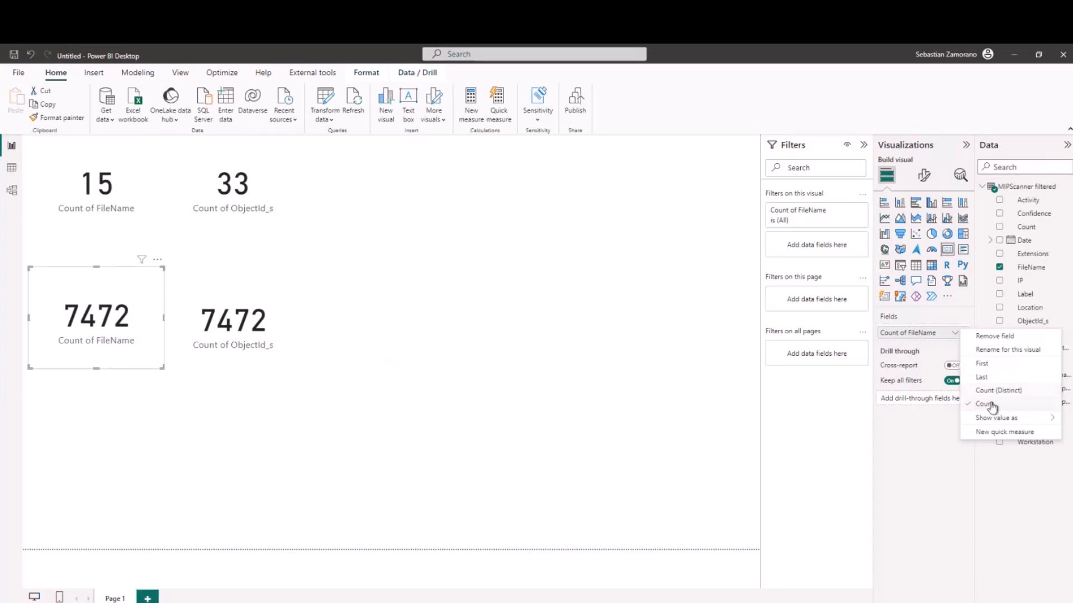
left_click(676, 390)
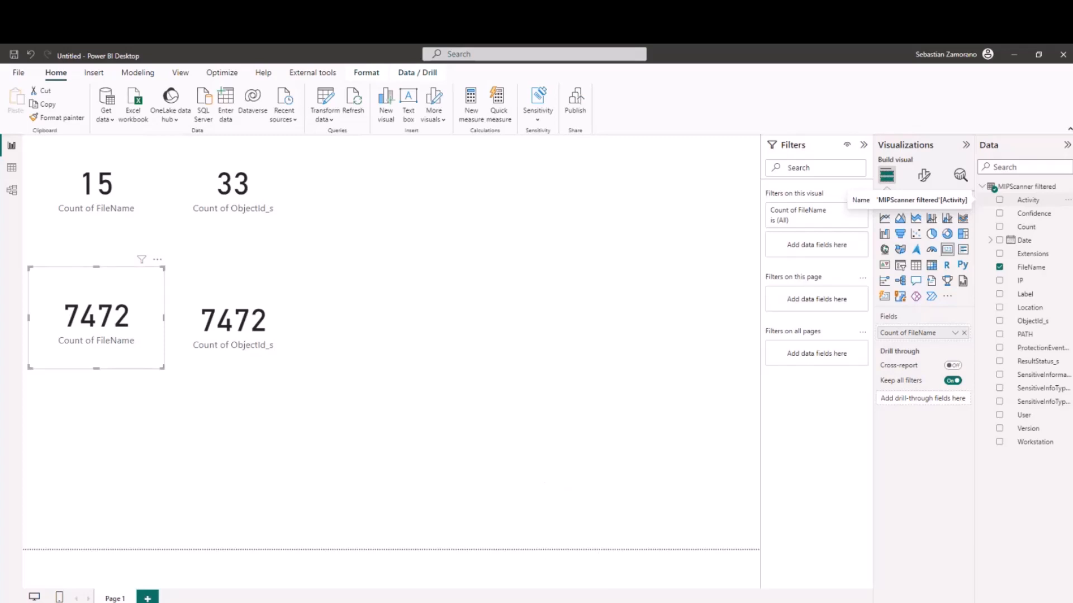
Switch to the browser and copy the AuditGeneral_CL date query from "Common KQL used on Power BI.md" in the MPARR repository's Kusto Queries folder.
mouse_move(486, 602)
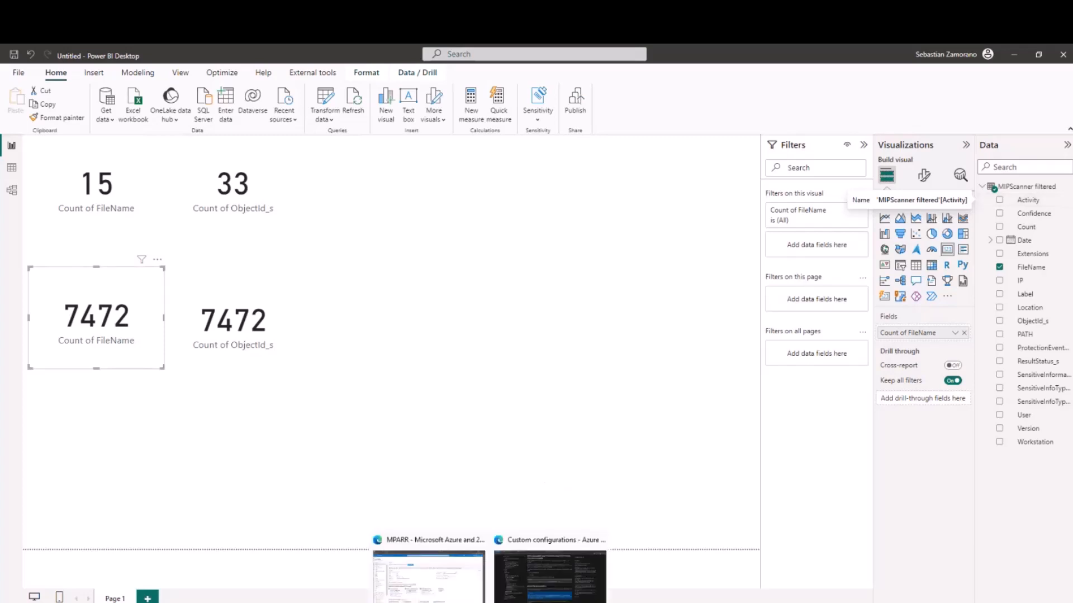
left_click(453, 569)
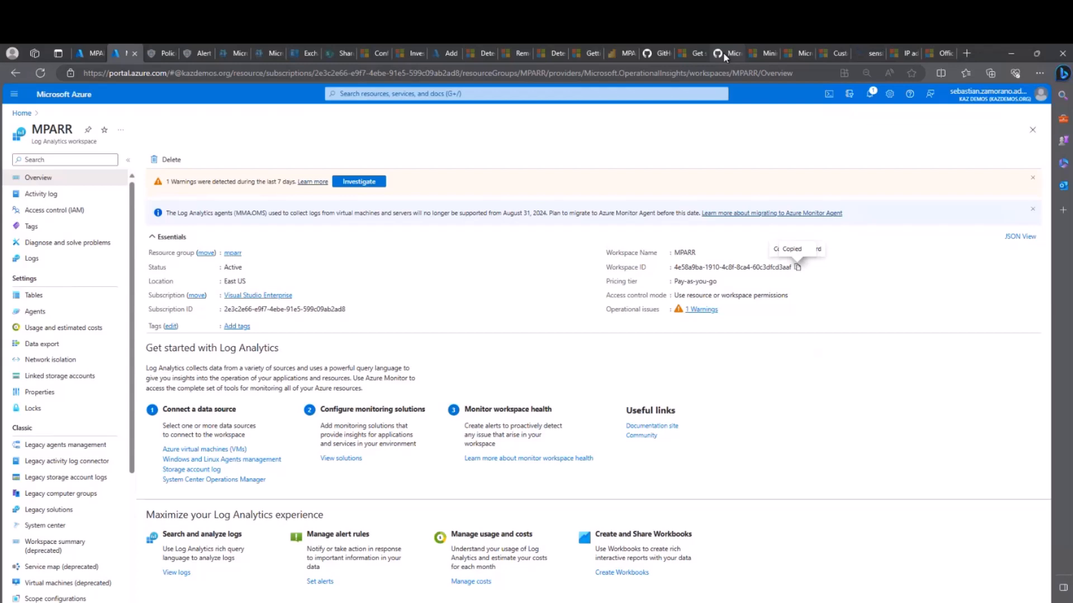
left_click(670, 51)
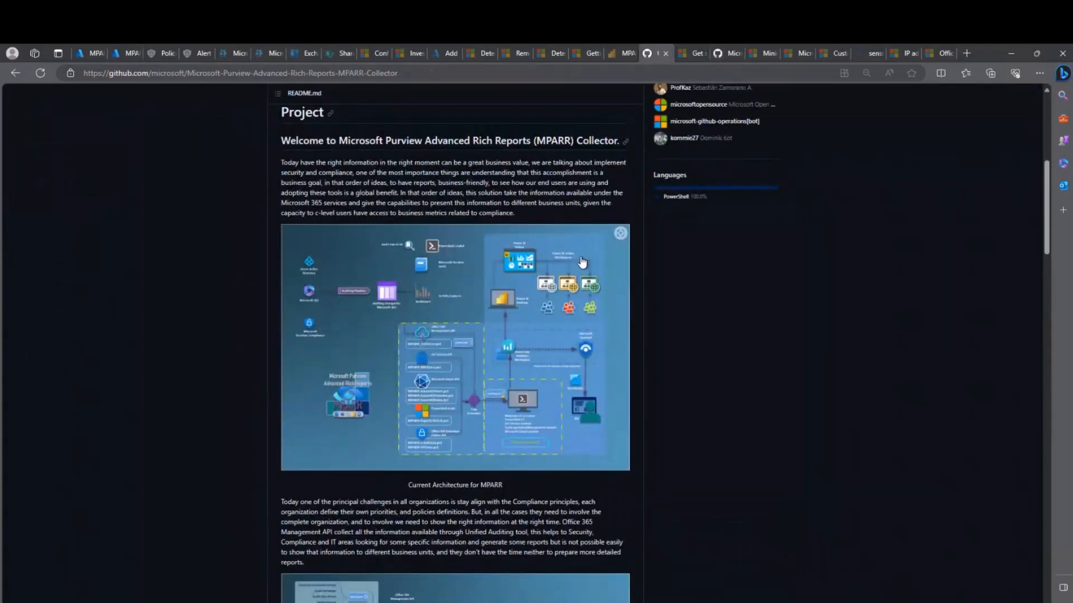
left_click(724, 54)
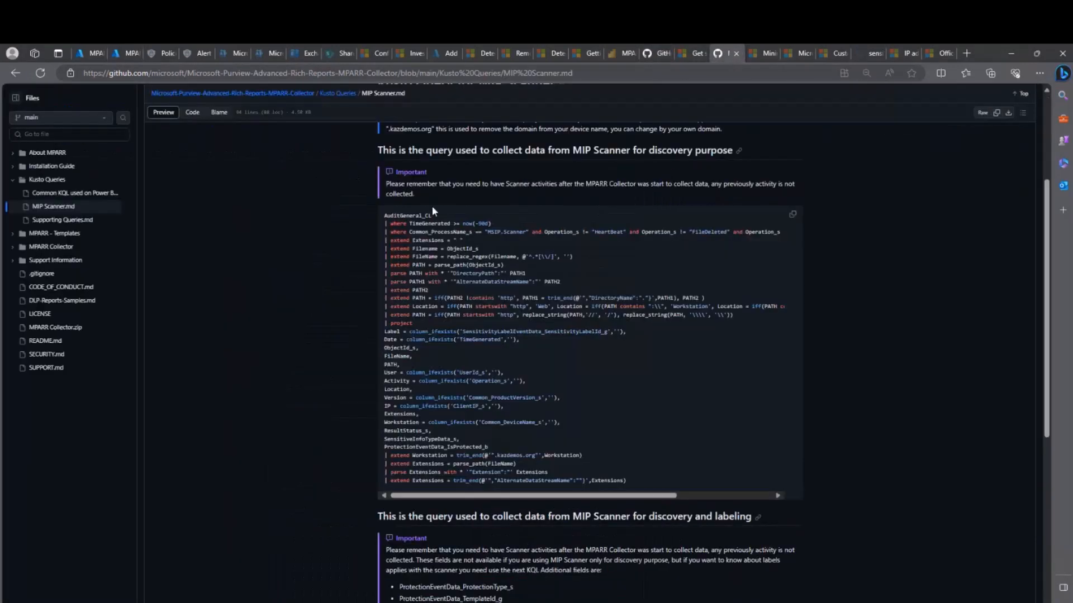
scroll(314, 245, "up", 5)
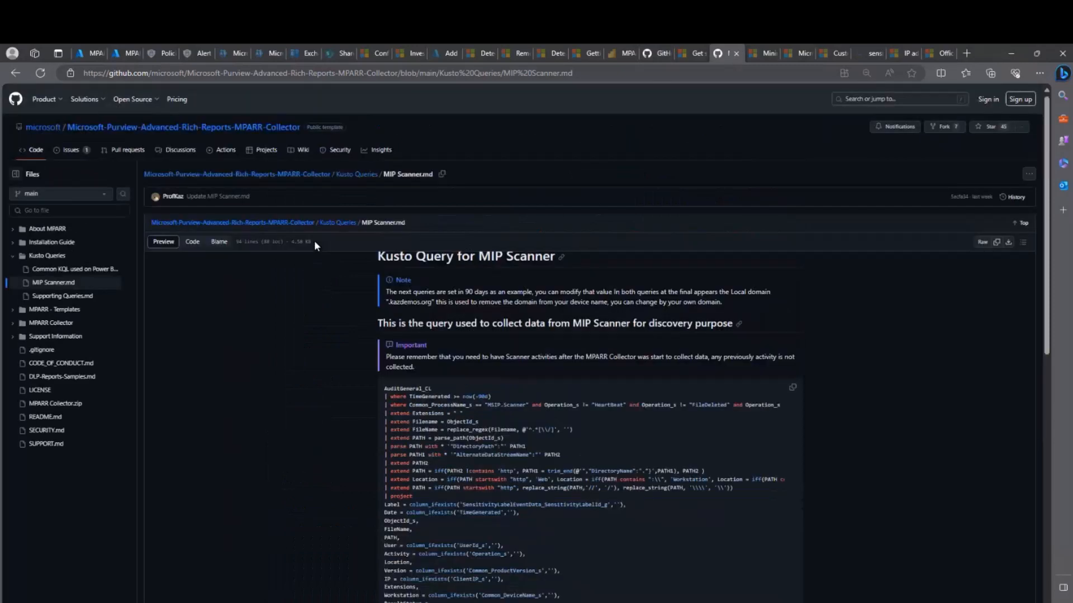
left_click(359, 175)
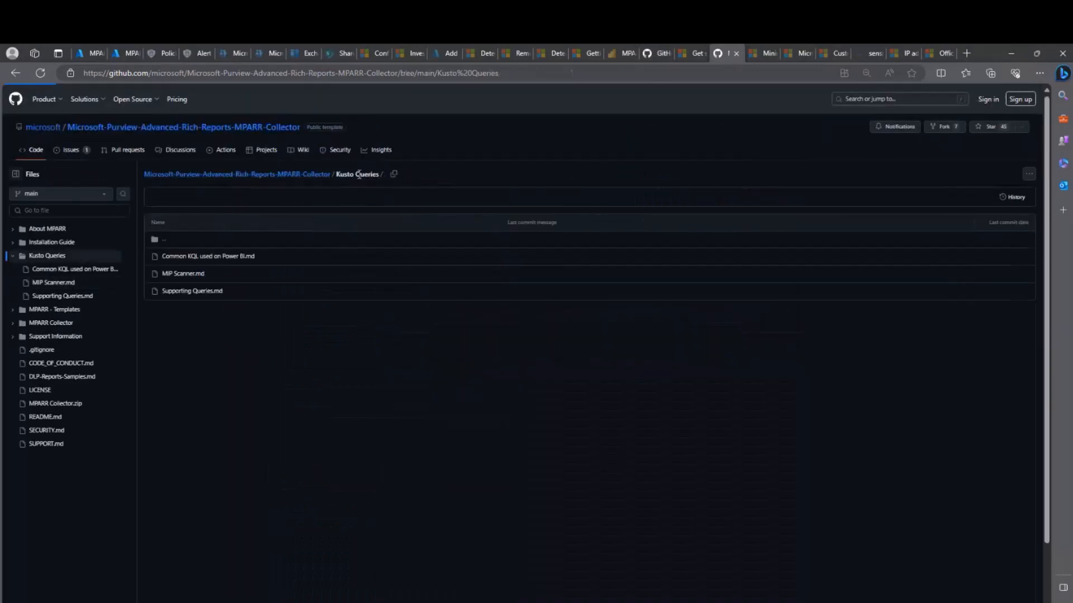
left_click(204, 257)
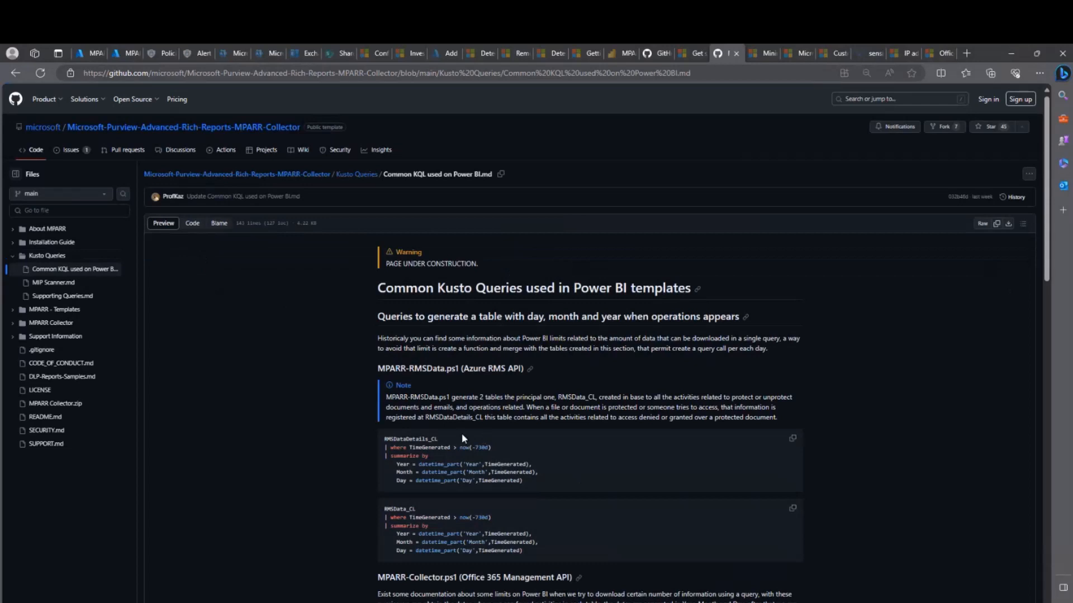
scroll(553, 545, "down", 5)
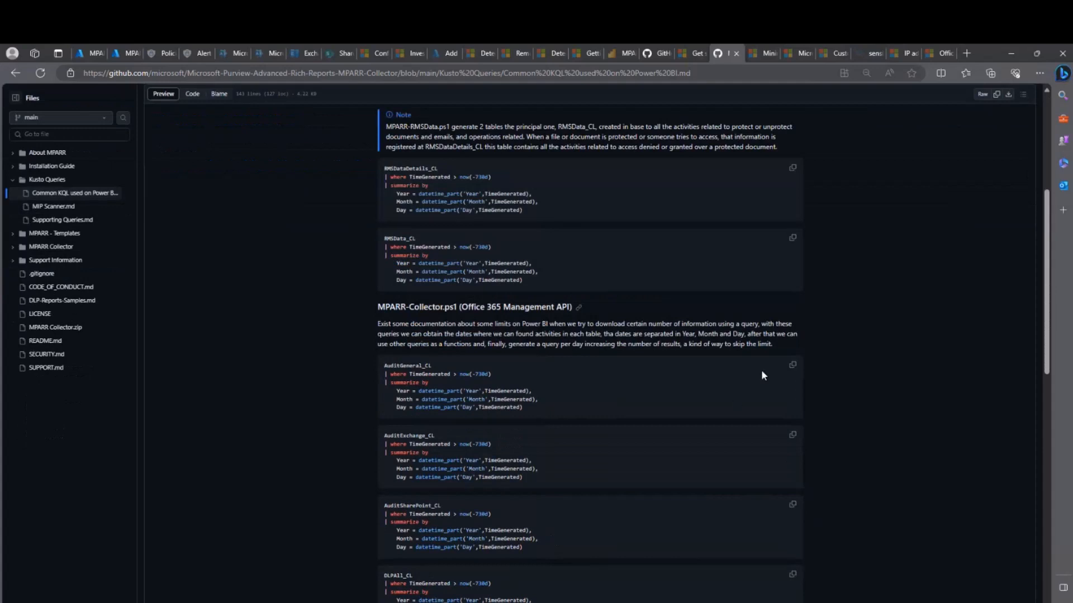
left_click(793, 365)
Run the copied AuditGeneral_CL query in a new query of the MPARR workspace's Logs and look through the Year, Month and Day results.
left_click(123, 54)
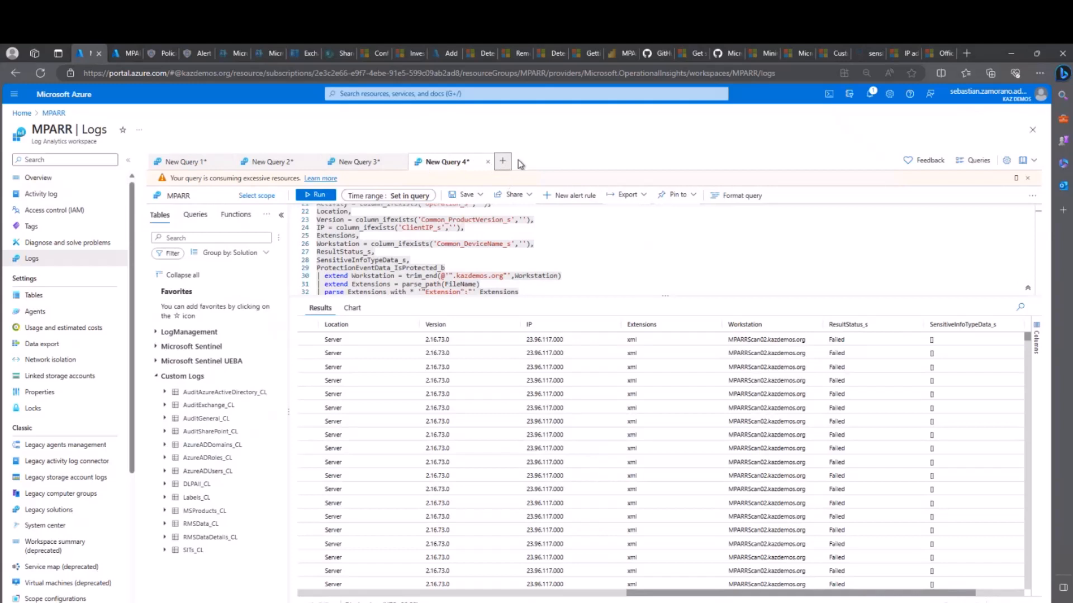
left_click(506, 161)
key("ctrl+v")
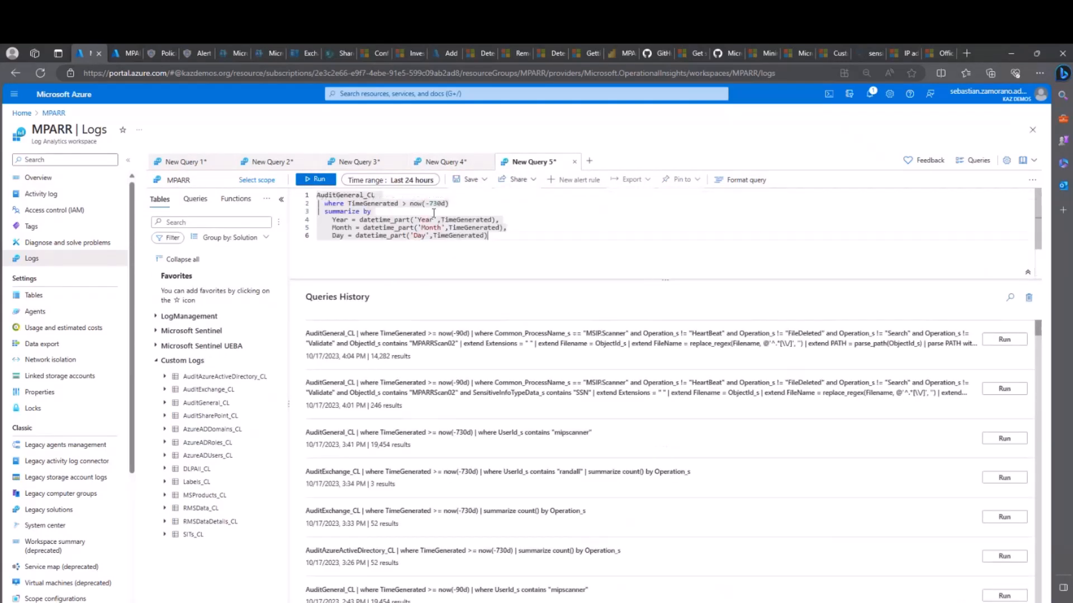
left_click(309, 179)
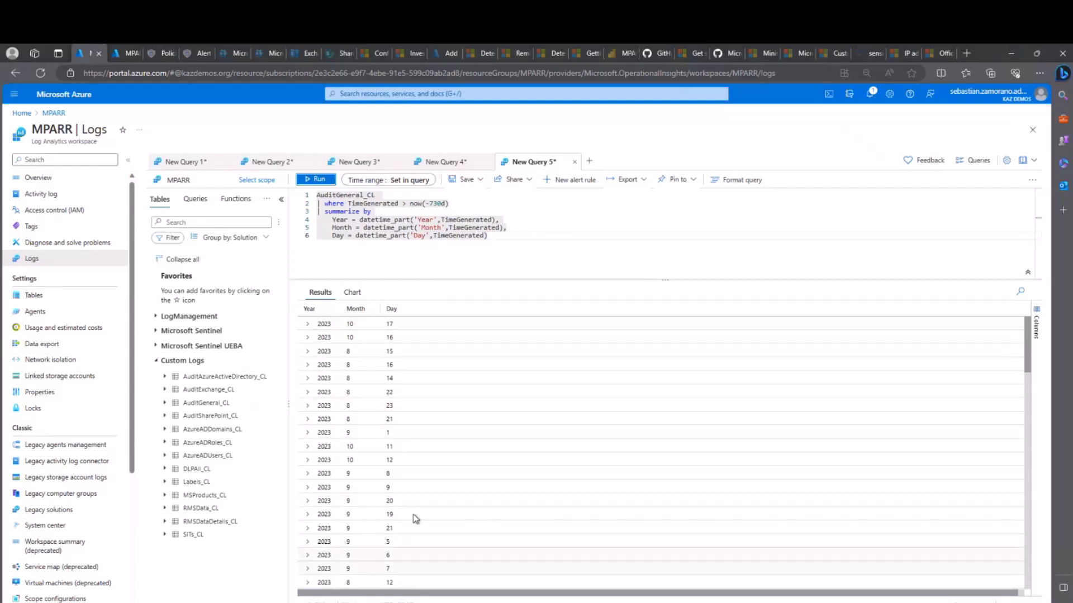
scroll(415, 519, "down", 4)
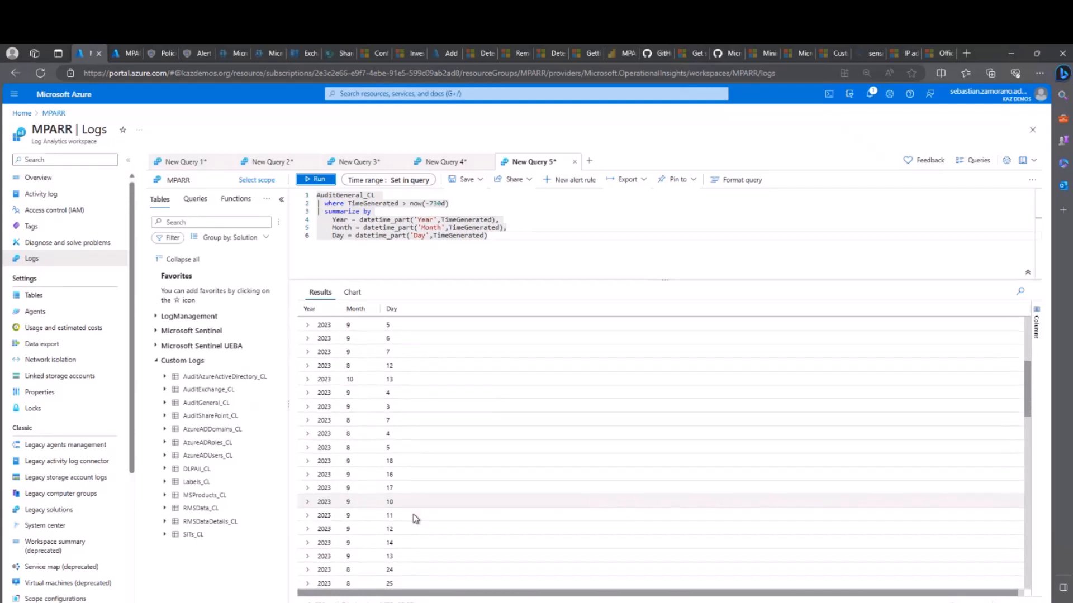
scroll(415, 518, "down", 3)
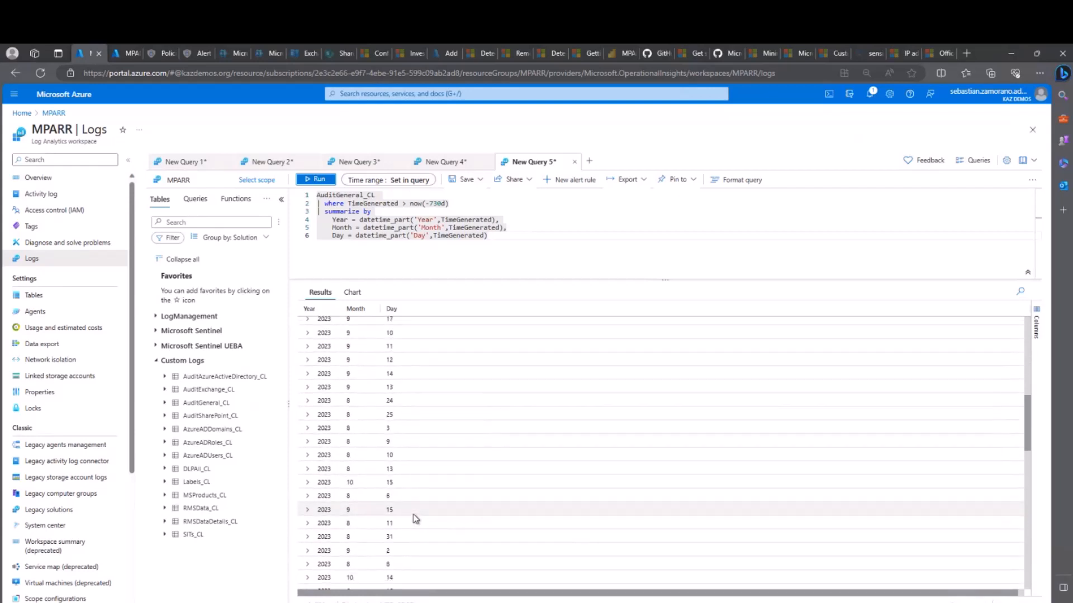
scroll(415, 518, "down", 5)
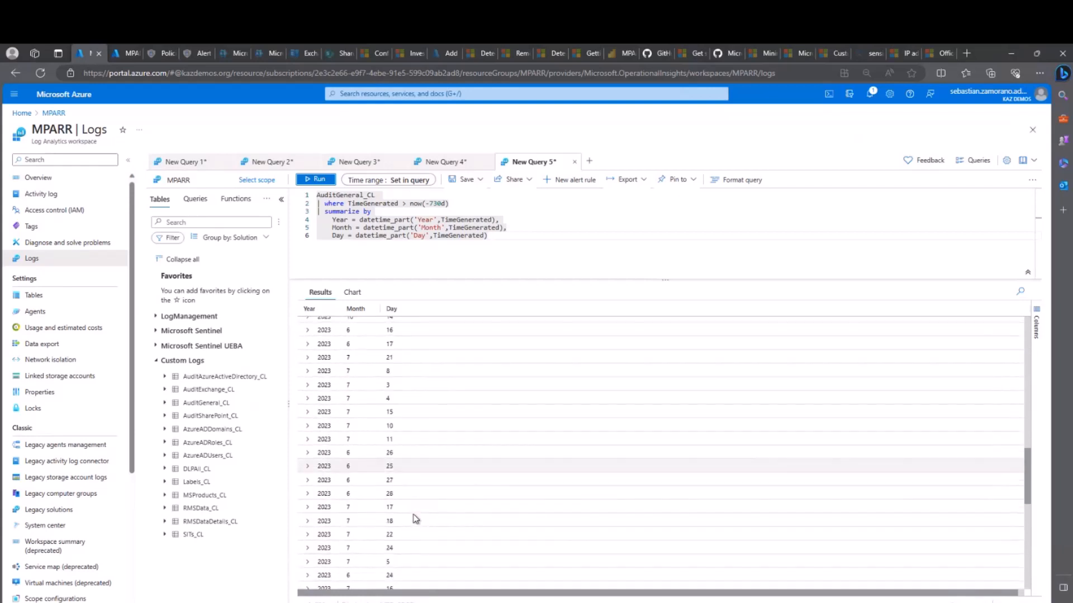
scroll(415, 518, "down", 1)
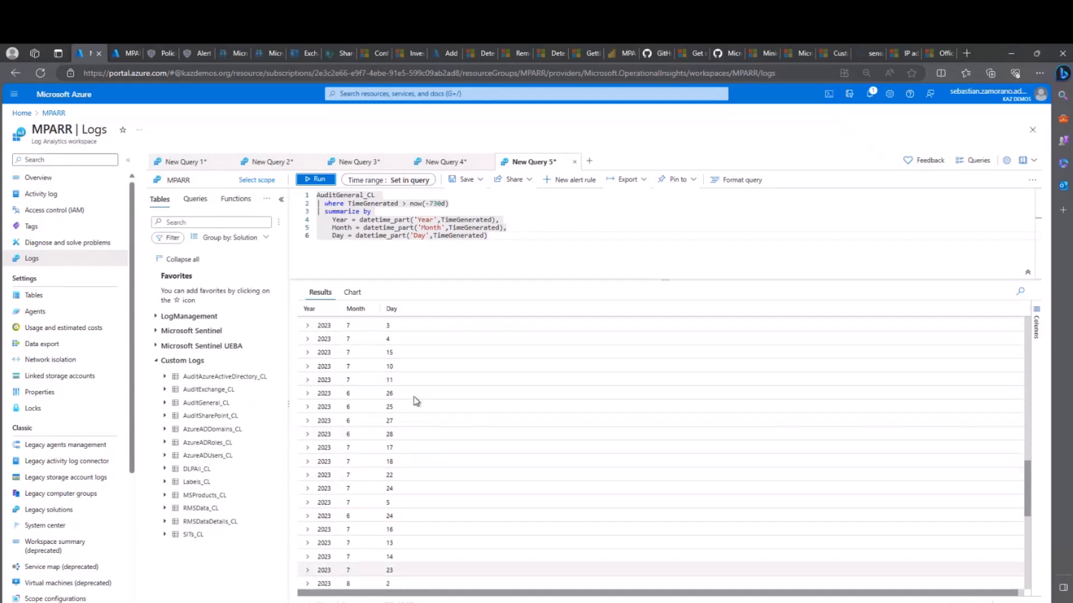
scroll(417, 401, "up", 12)
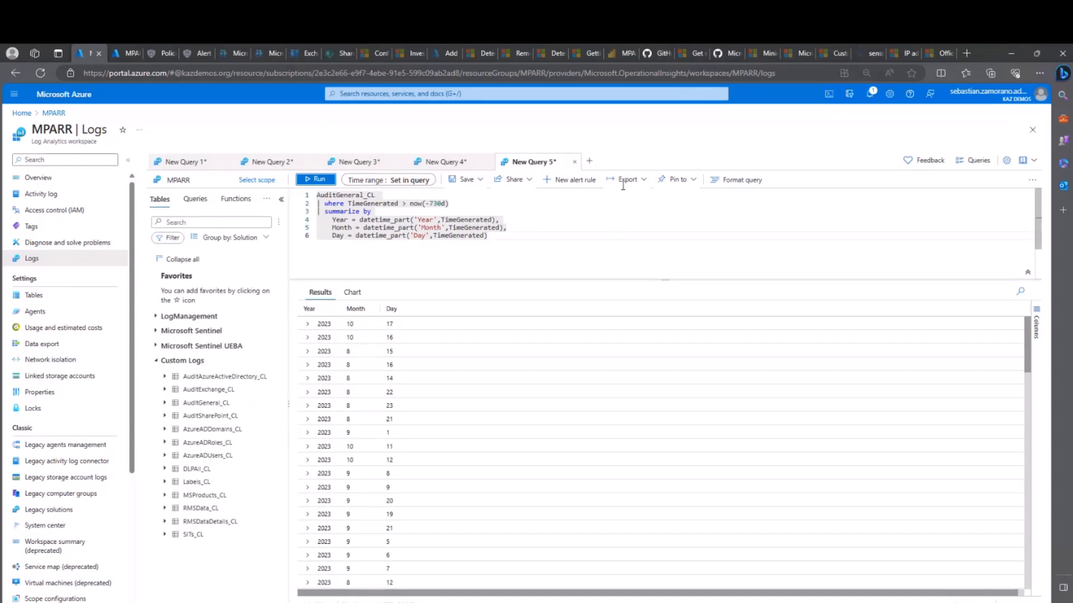
Export the query to Power BI as an M query, open the downloaded text file and copy its entire script.
left_click(642, 182)
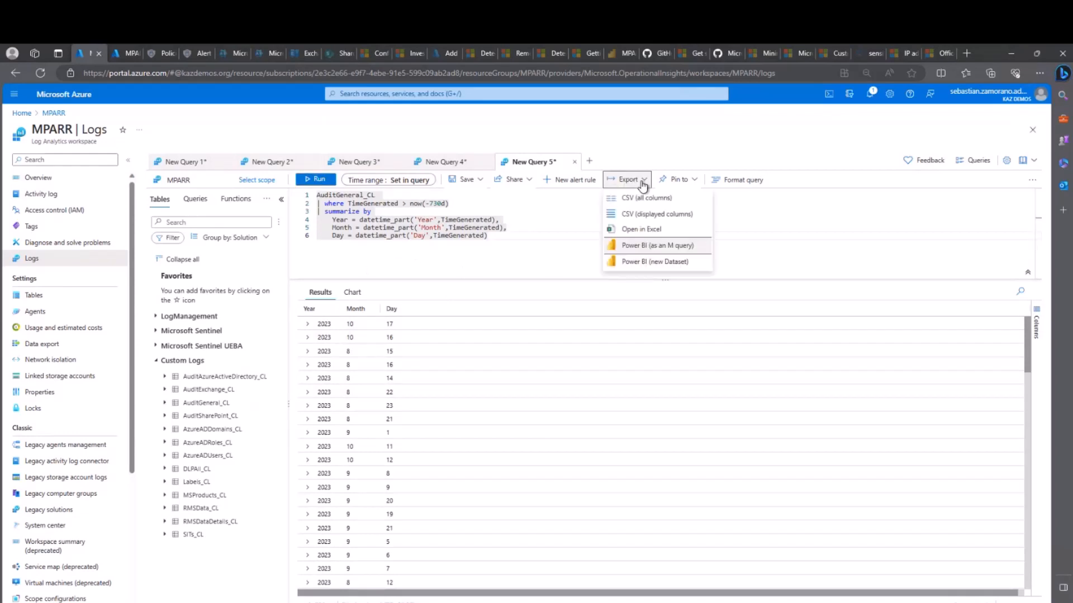
left_click(640, 246)
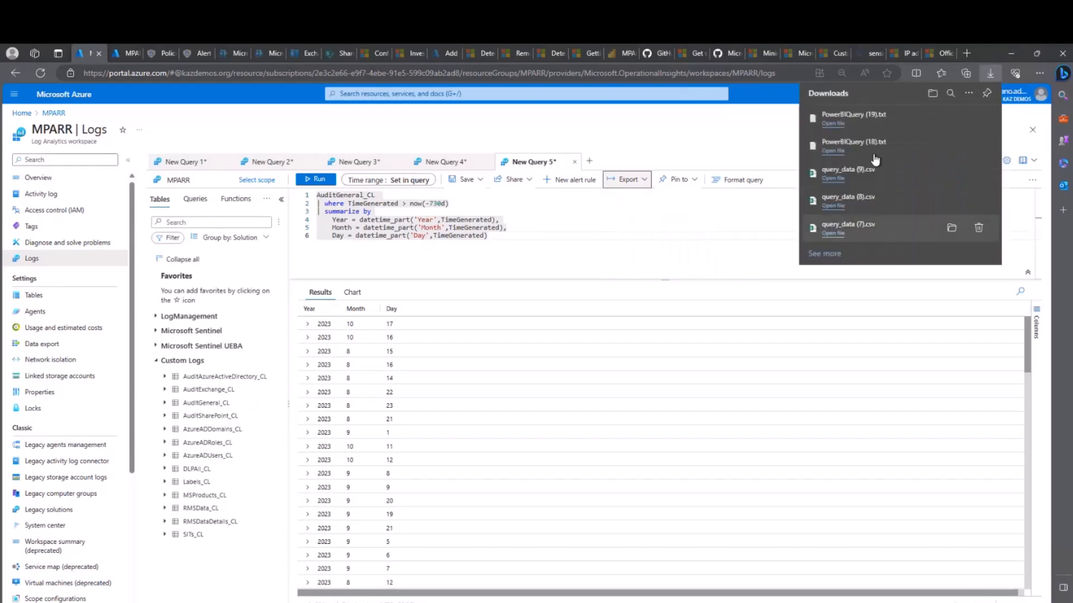
left_click(833, 123)
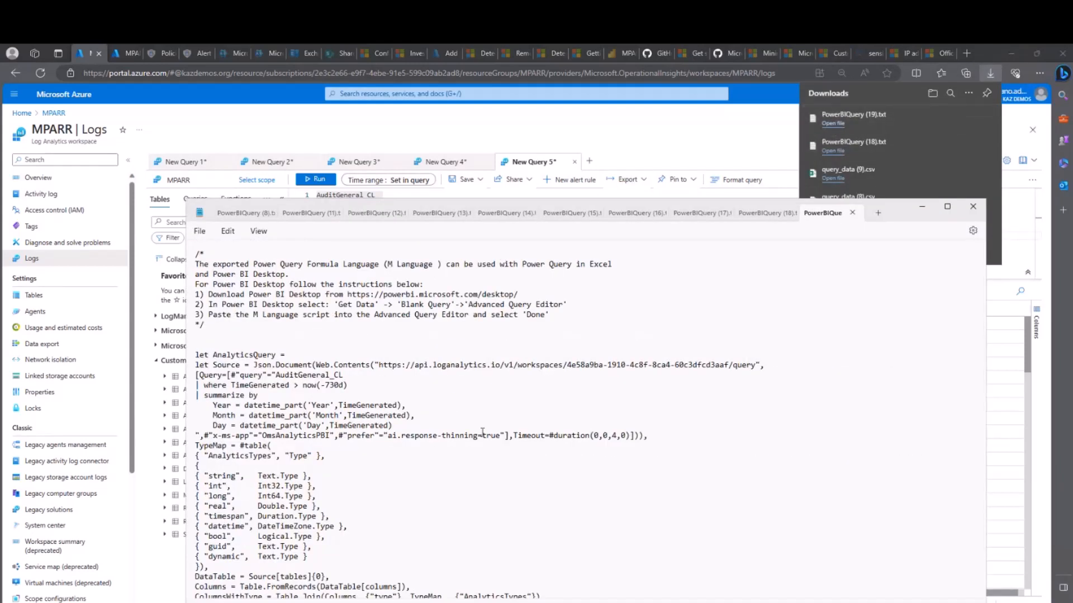
key("ctrl+a")
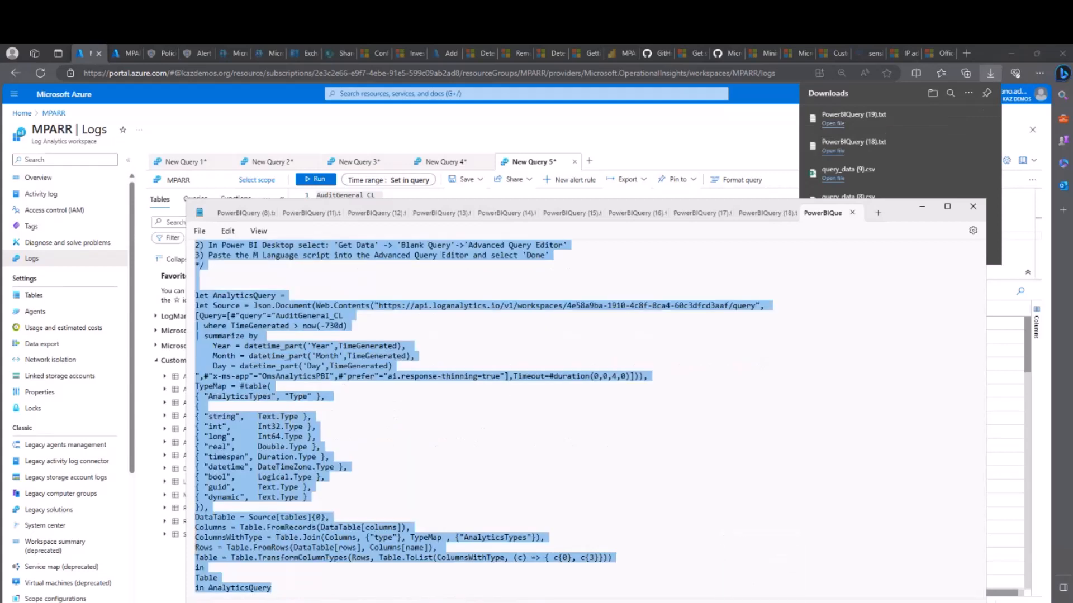
Switch to the Power BI Desktop report with the count cards and create a new blank query in the Power Query Editor.
mouse_move(735, 602)
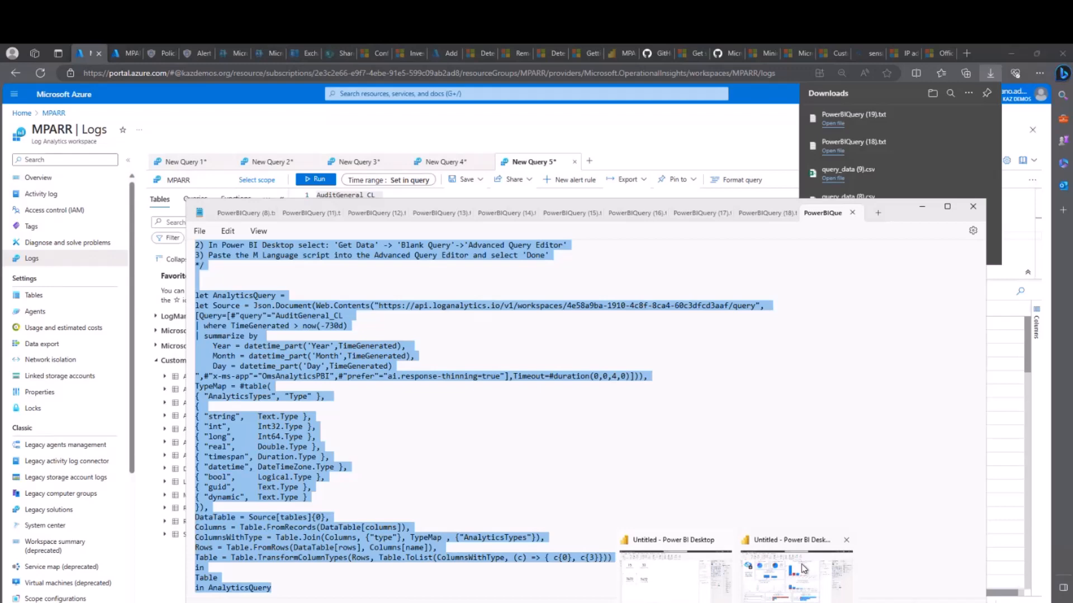
left_click(802, 569)
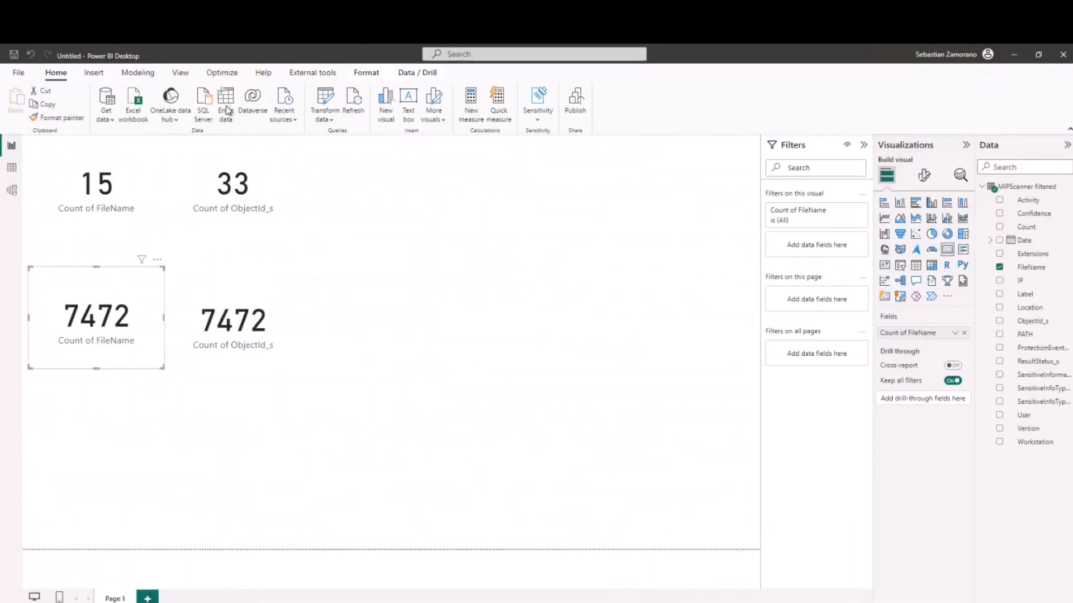
left_click(329, 100)
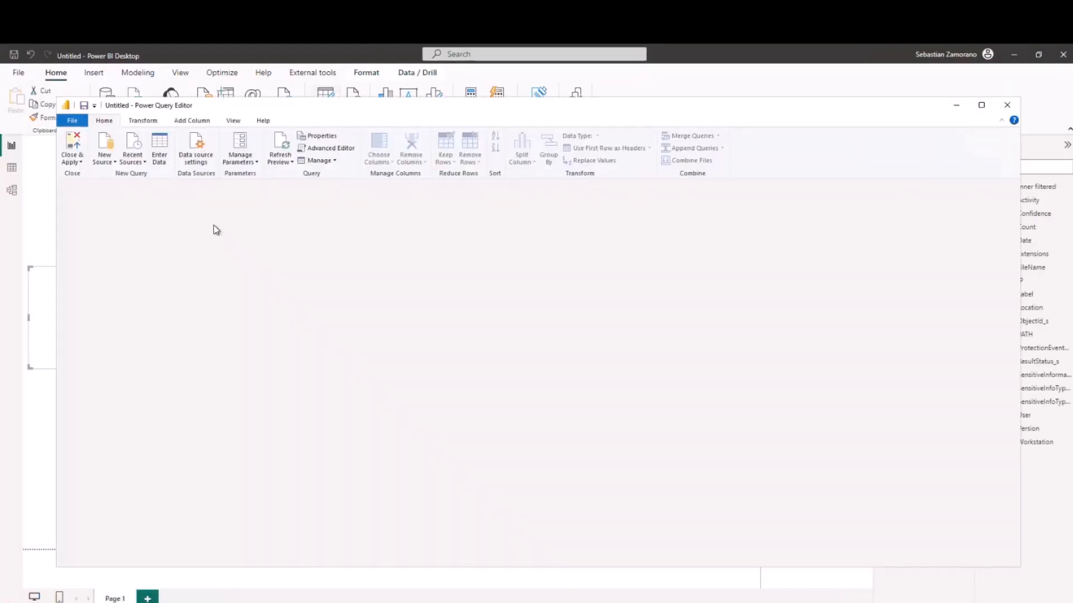
left_click(111, 162)
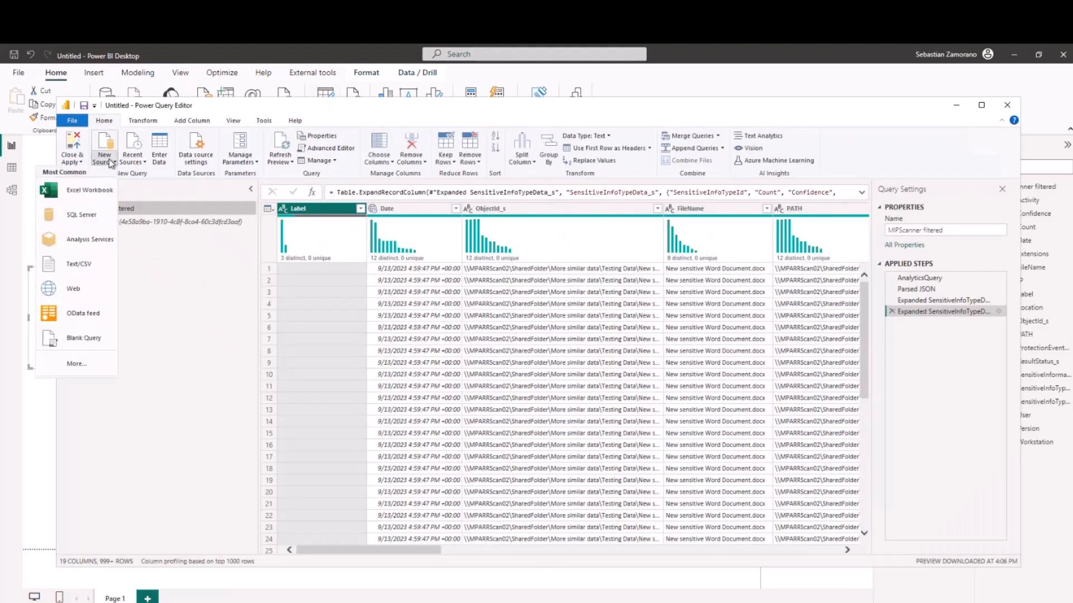
left_click(86, 343)
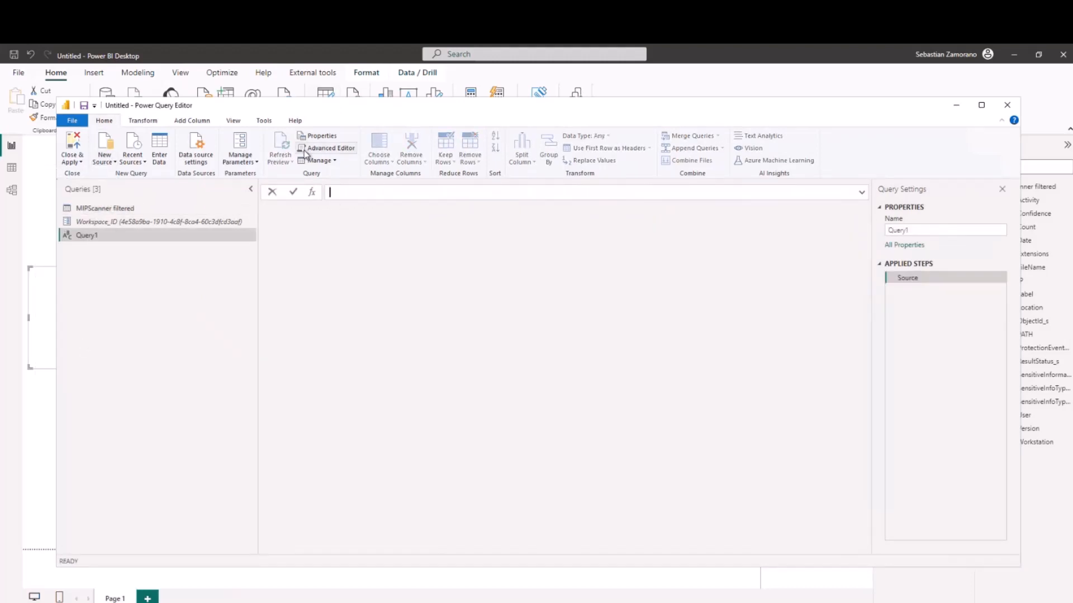
Replace the blank query's code with the copied M script in the Advanced Editor and look through the loaded Year, Month and Day rows.
left_click(320, 149)
left_click_drag(339, 246, 301, 218)
key("BackSpace")
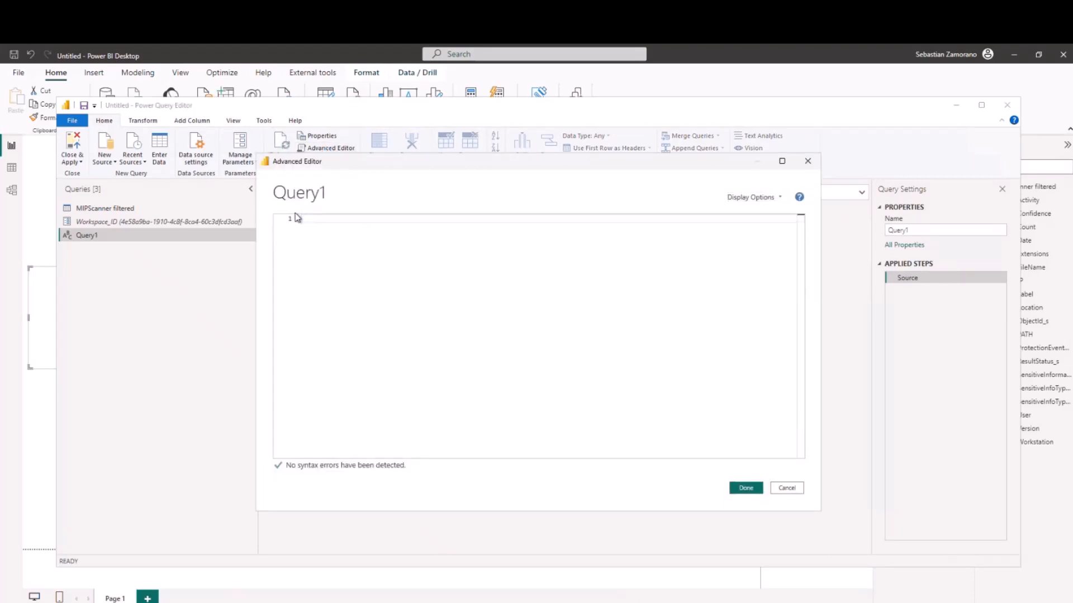
key("ctrl+v")
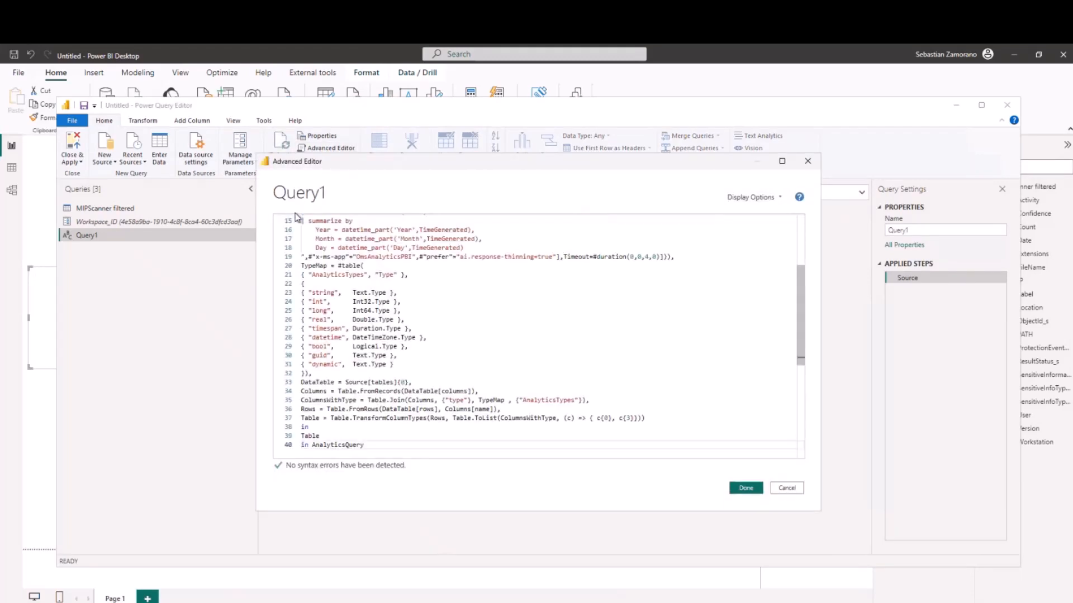
left_click(737, 489)
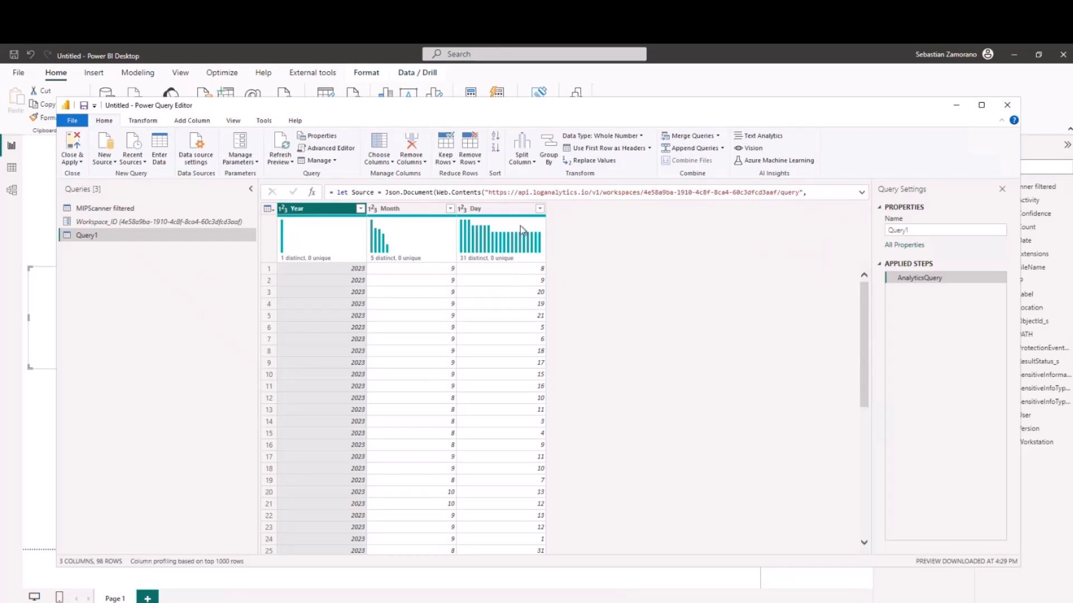
scroll(467, 342, "down", 6)
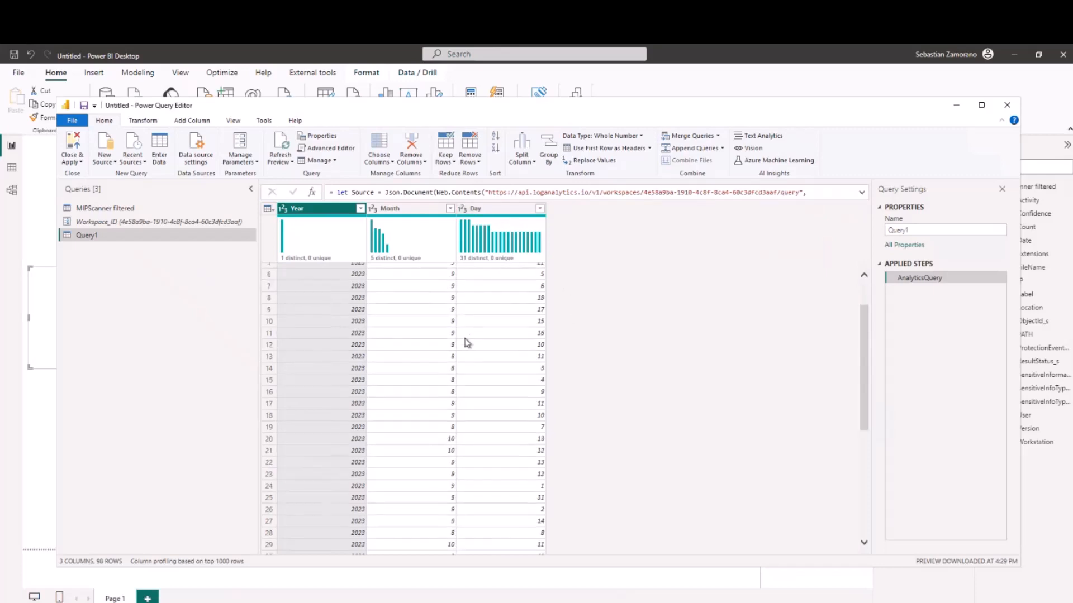
scroll(467, 342, "up", 5)
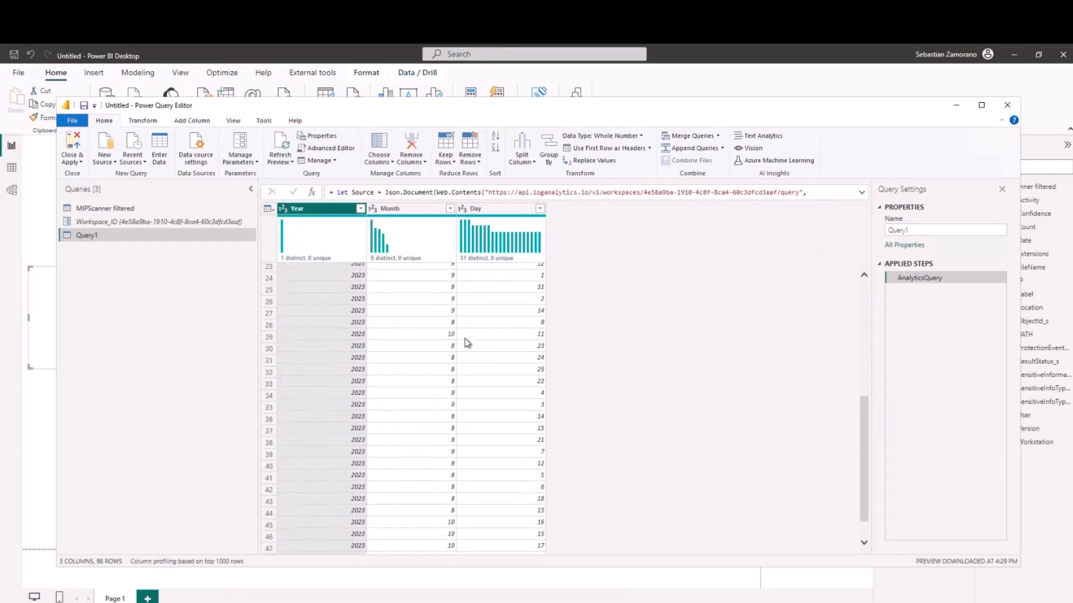
scroll(467, 343, "up", 2)
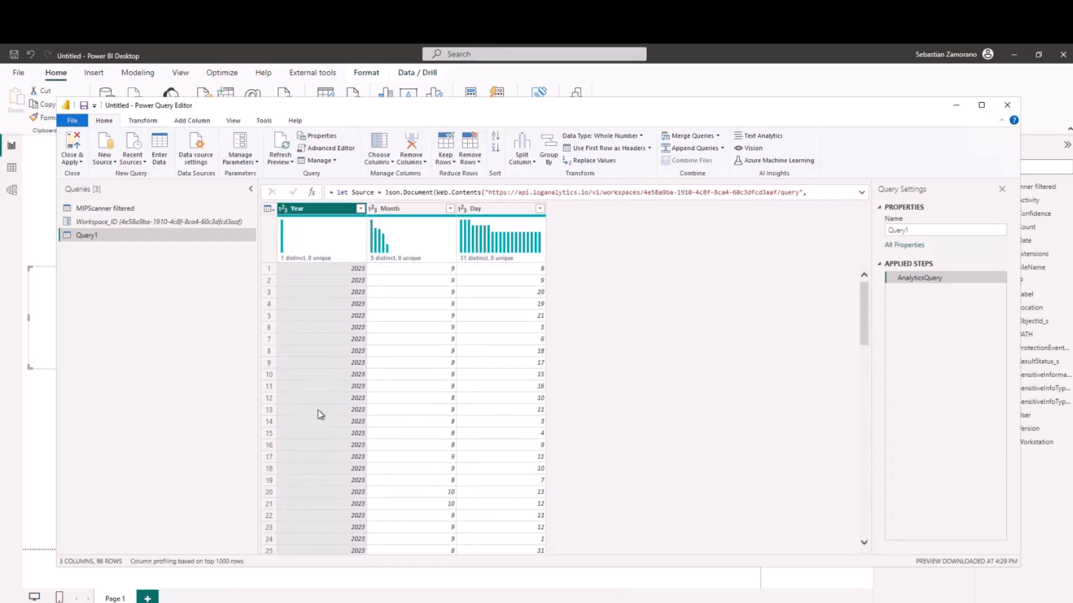
Rename the new date query as "MIP Scanner filtered data by day".
left_click(942, 229)
double_click(891, 230)
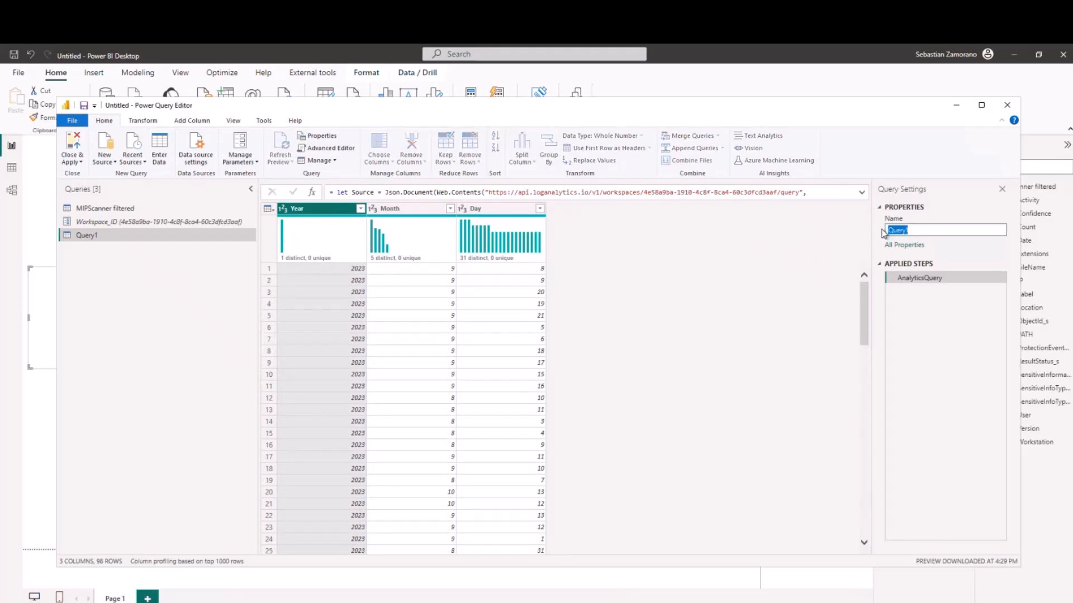
type("MIP Scanner filtered data by day")
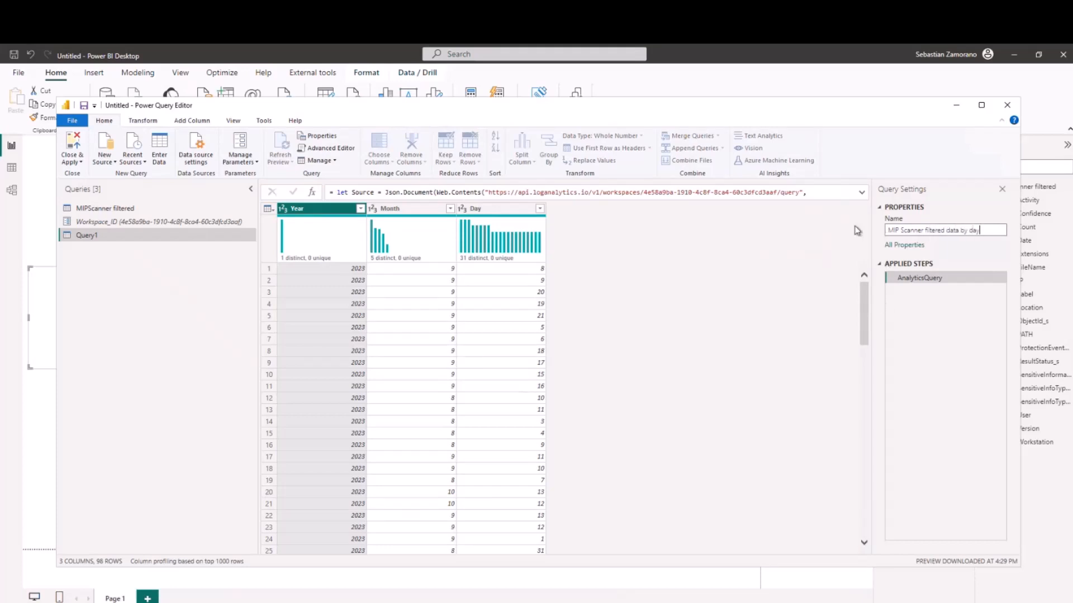
left_click(223, 377)
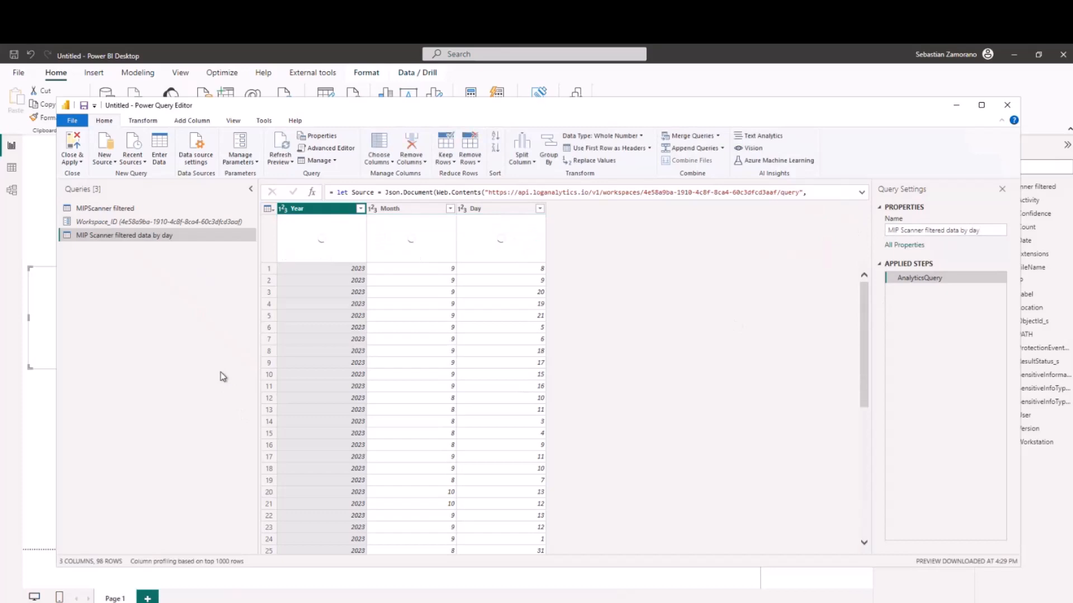
Create a function named "MIP Scanner filtered function" from the MIPScanner filtered query and check its parameter.
left_click(125, 209)
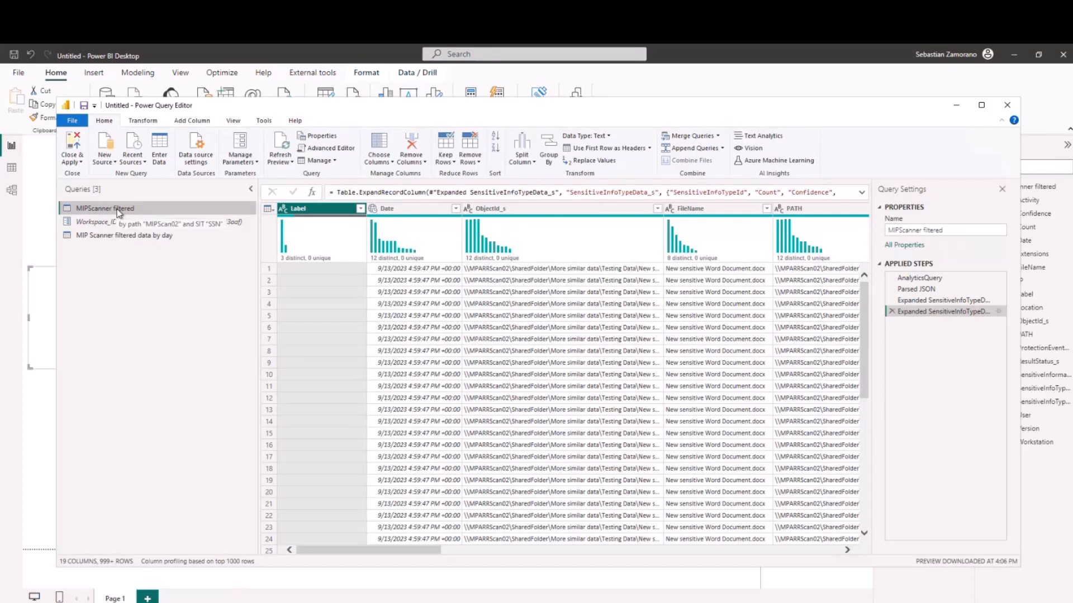
right_click(119, 212)
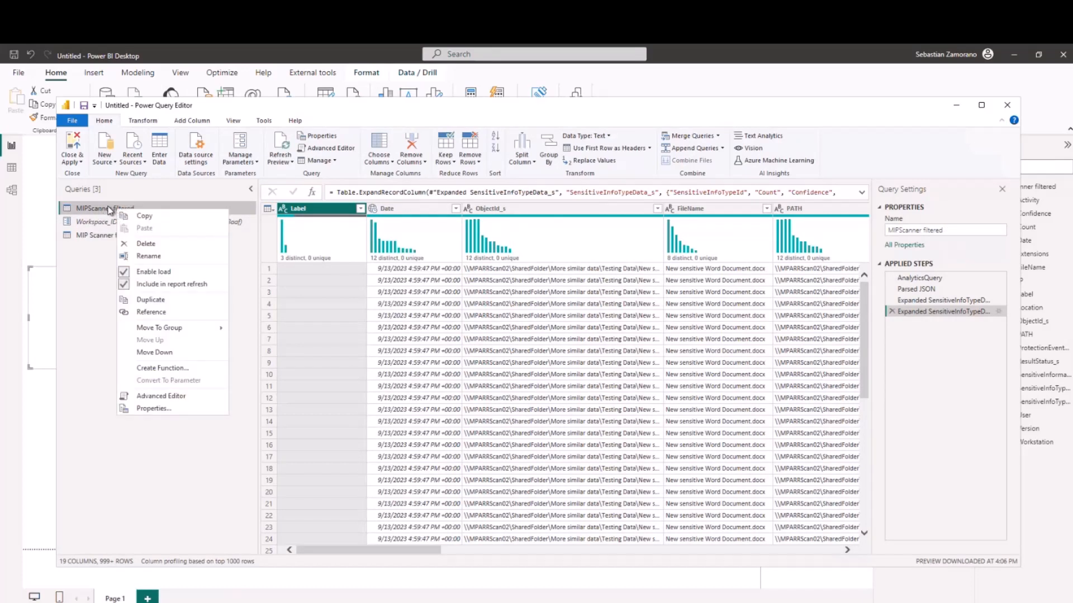
left_click(162, 368)
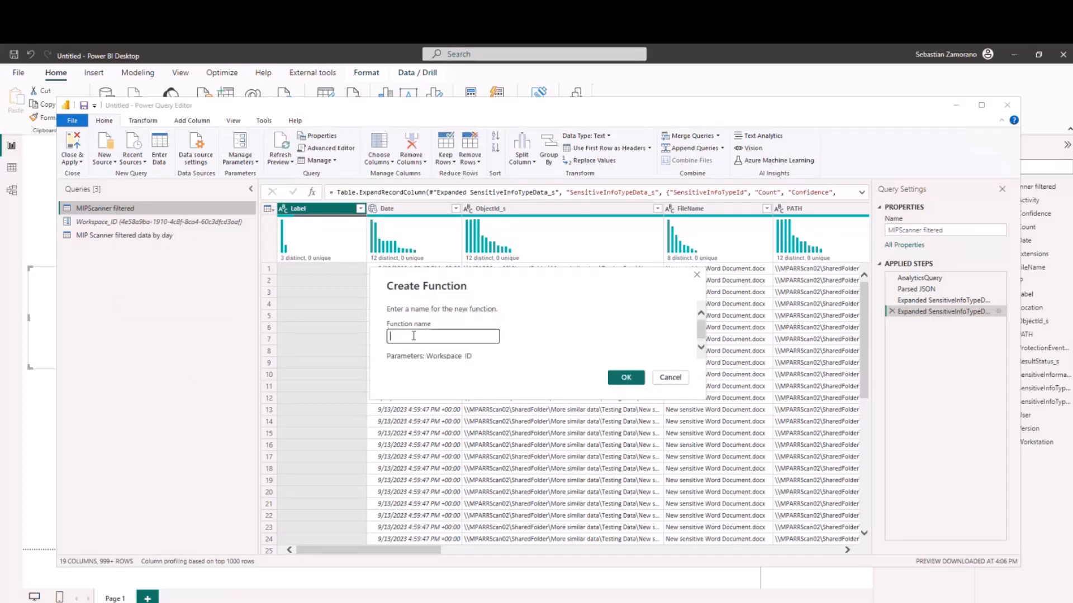
type("MIP Scrna")
key("BackSpace")
key("BackSpace")
key("BackSpace")
type("anner filtered function")
left_click(611, 381)
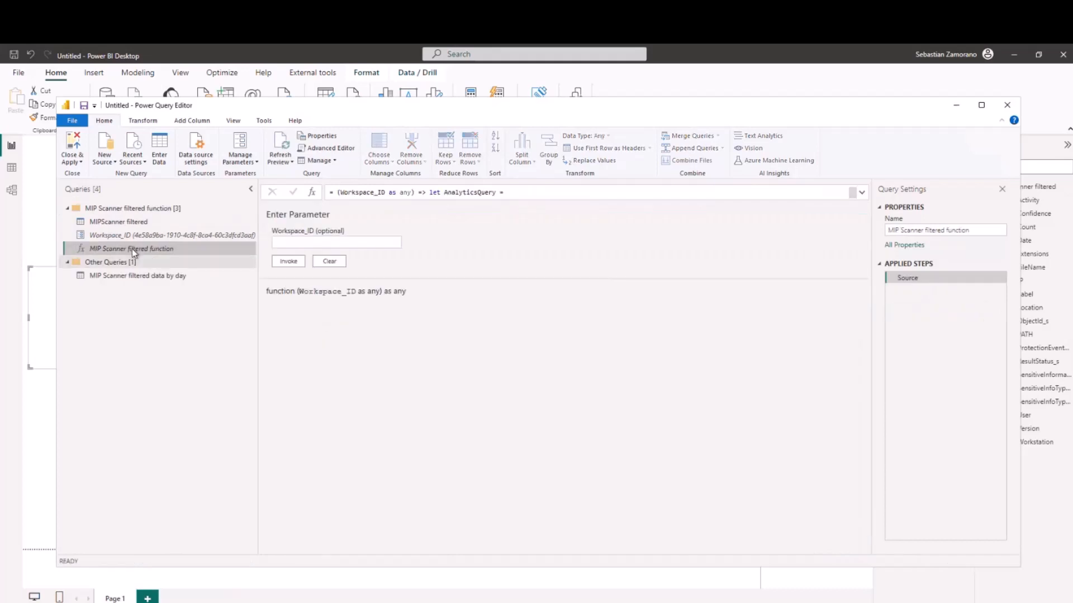
left_click(140, 235)
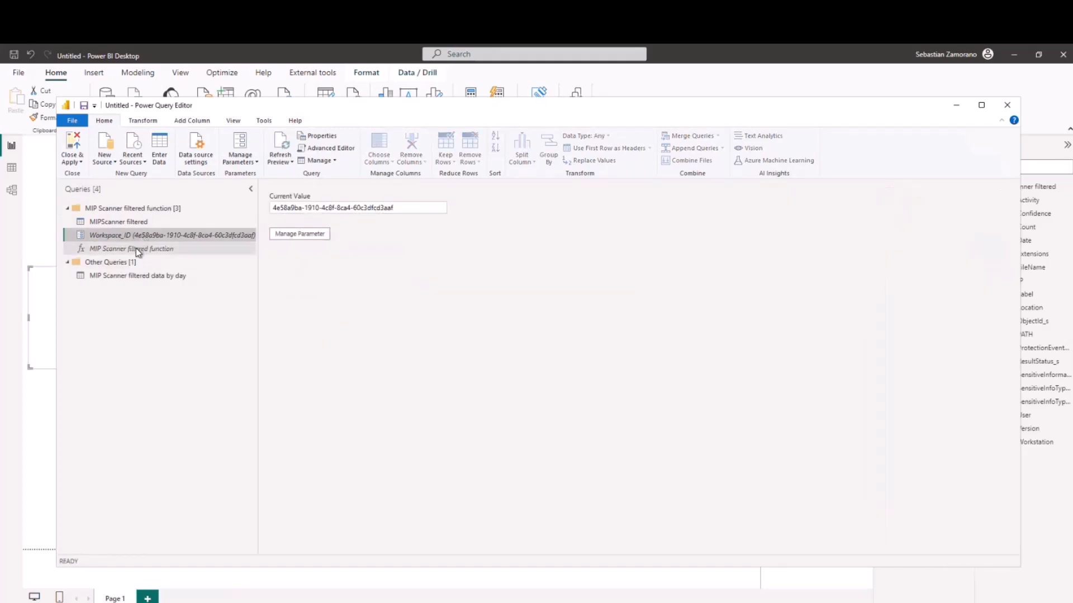
left_click(136, 248)
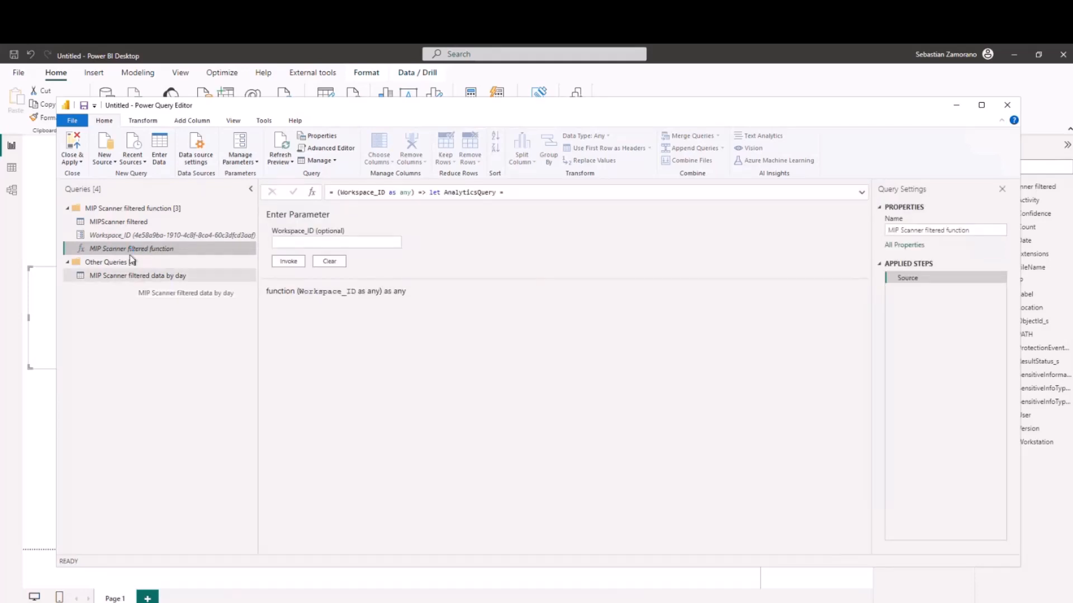
Create a query group named "Office 365 Management API" and move the MIPScanner filtered query into it.
right_click(101, 308)
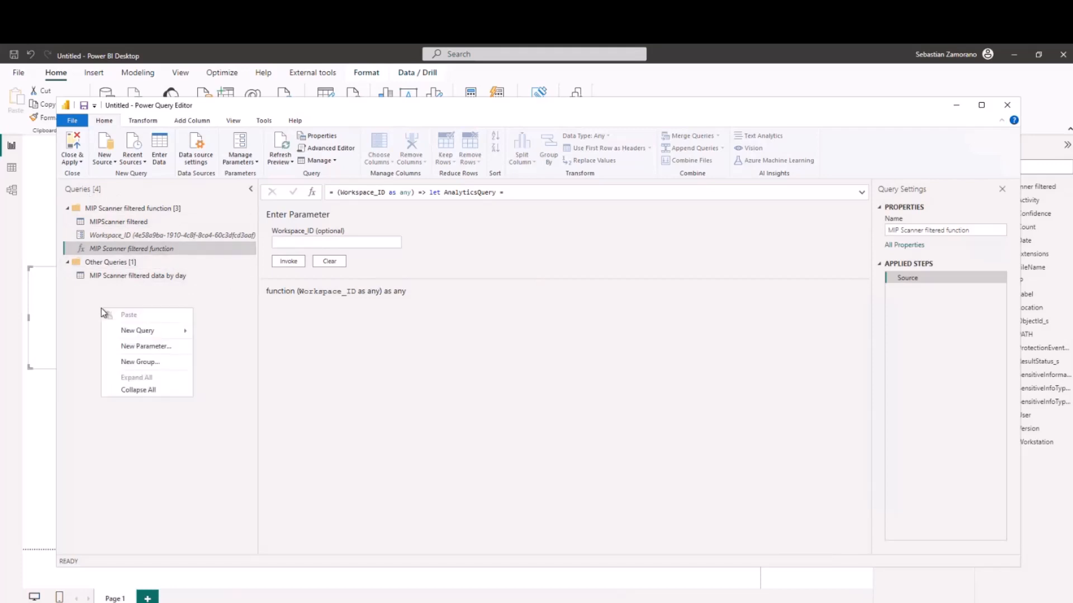
left_click(135, 362)
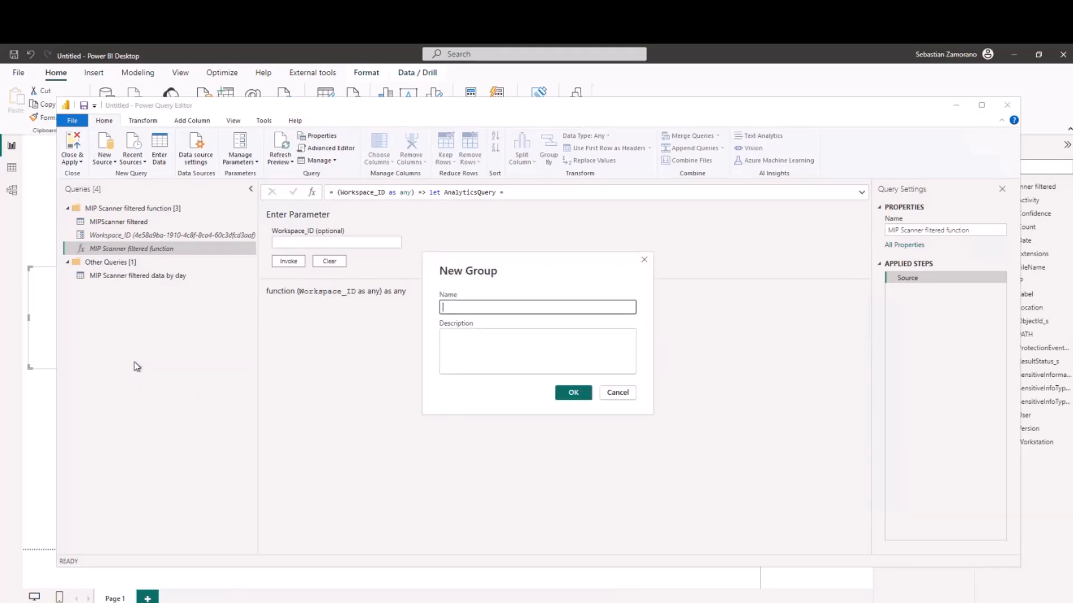
type("Office 365")
type("Management API")
key("Return")
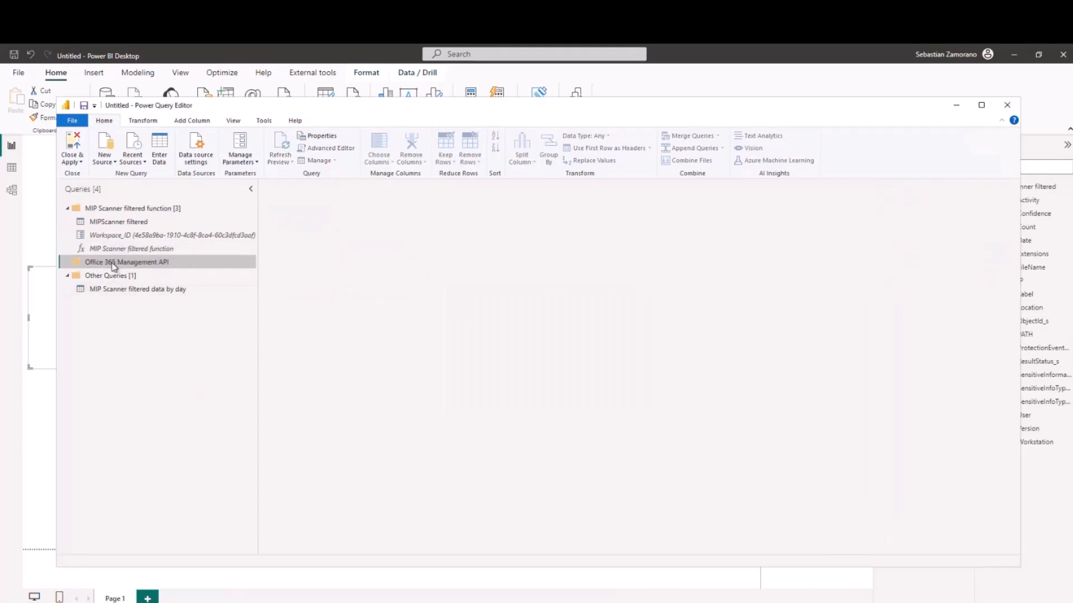
left_click_drag(112, 225, 114, 262)
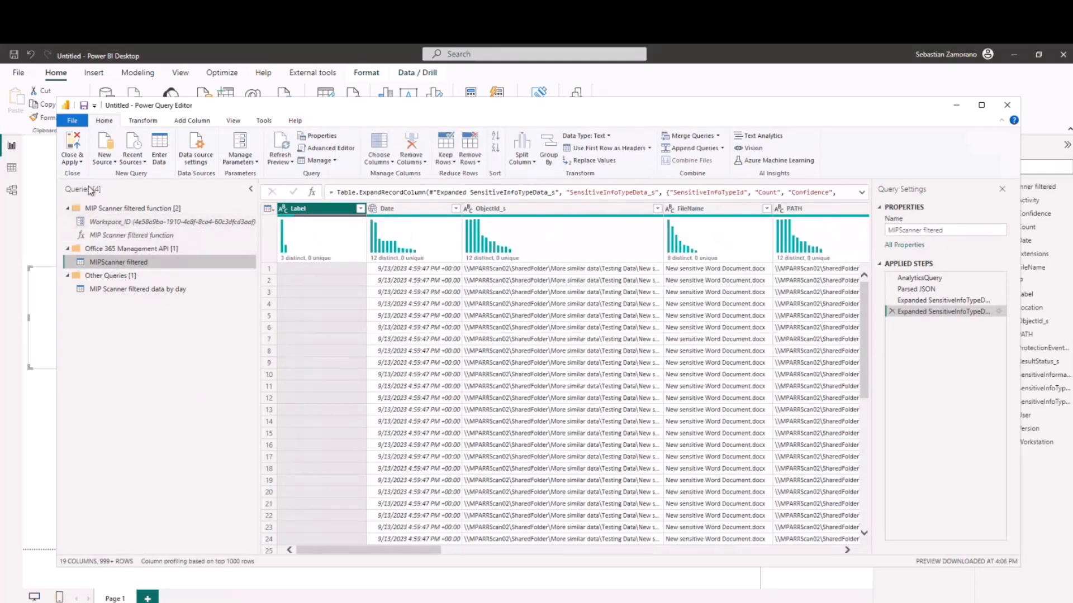
Review the function and the by-day query, and delete the MIP Scanner filtered function.
left_click(119, 236)
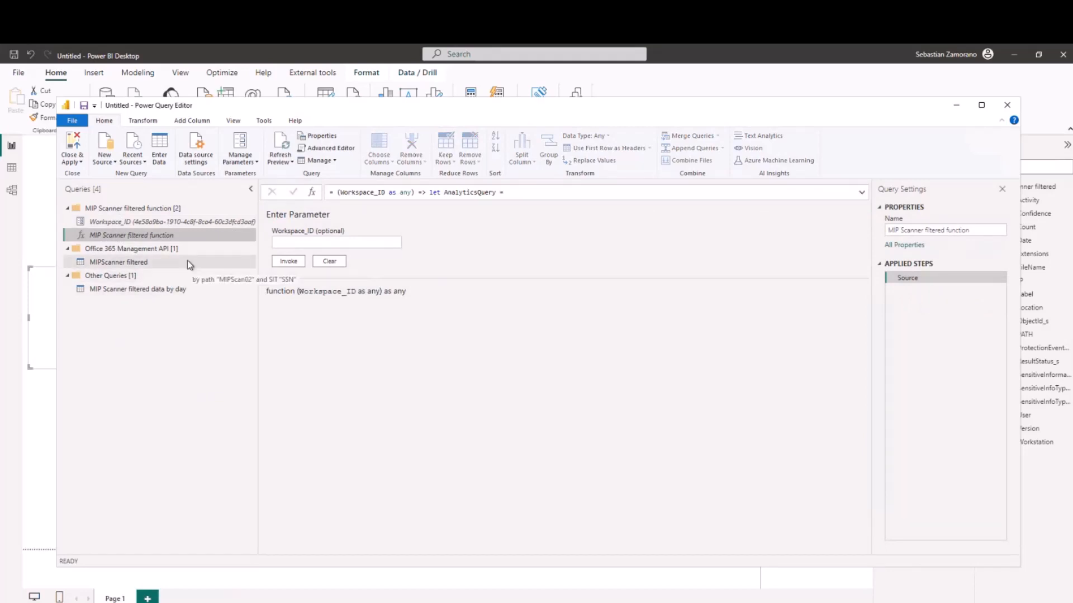
left_click(143, 289)
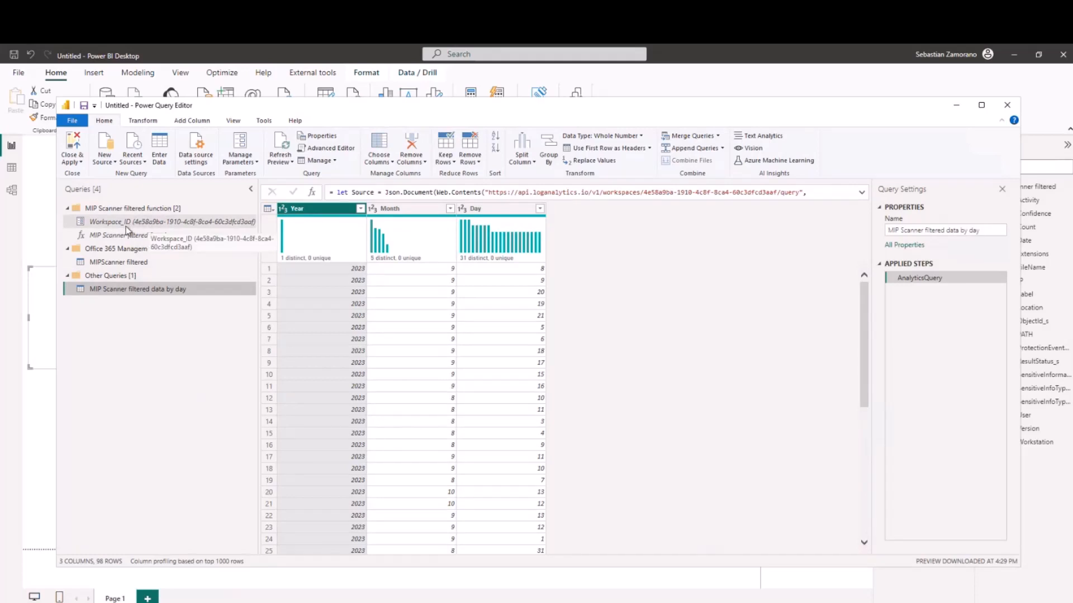
left_click(157, 237)
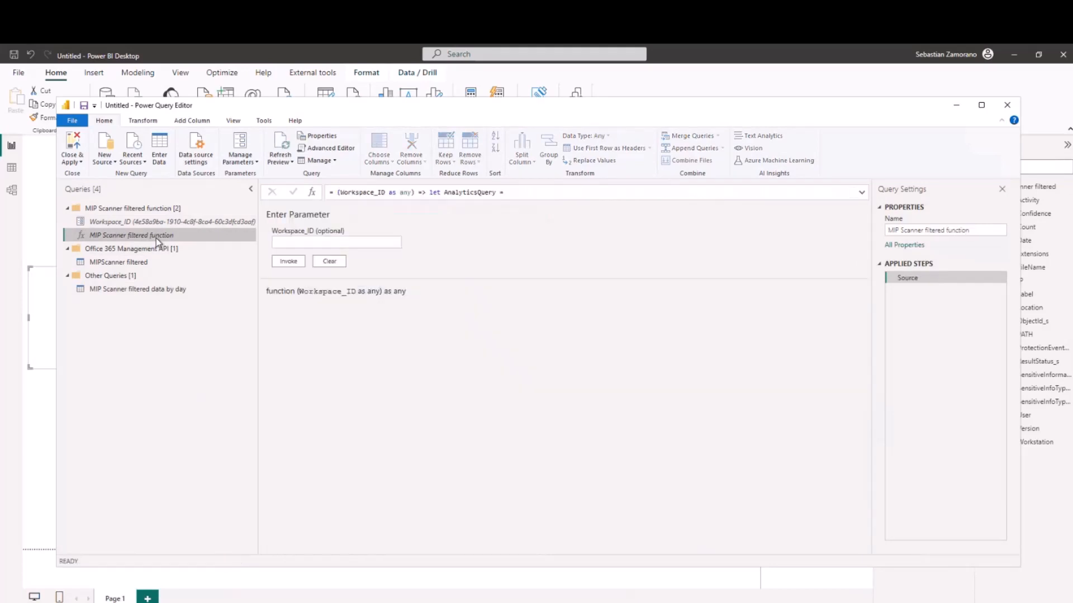
right_click(155, 238)
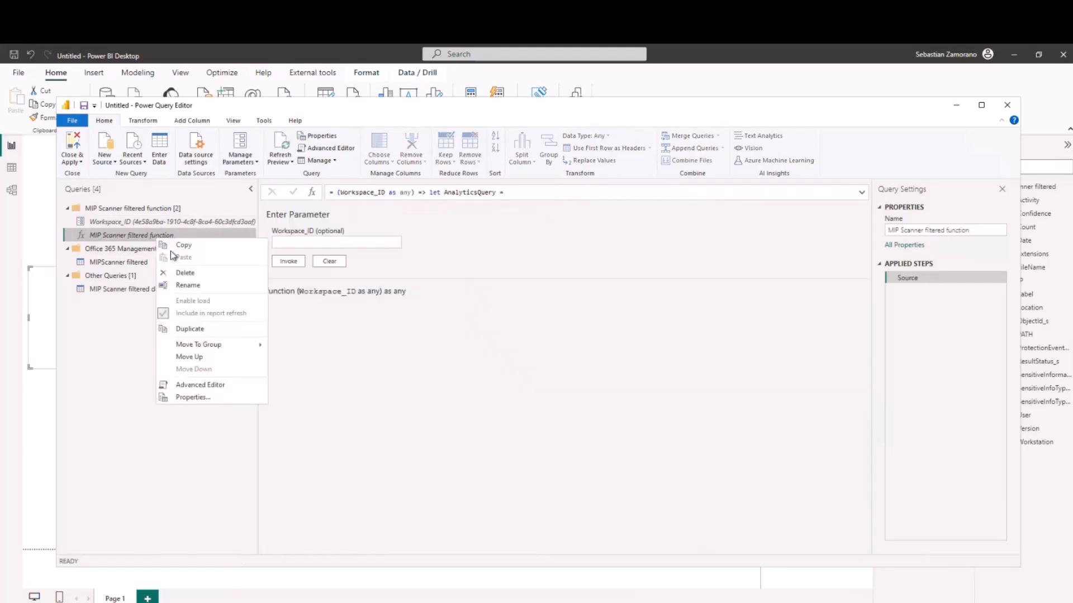
left_click(186, 274)
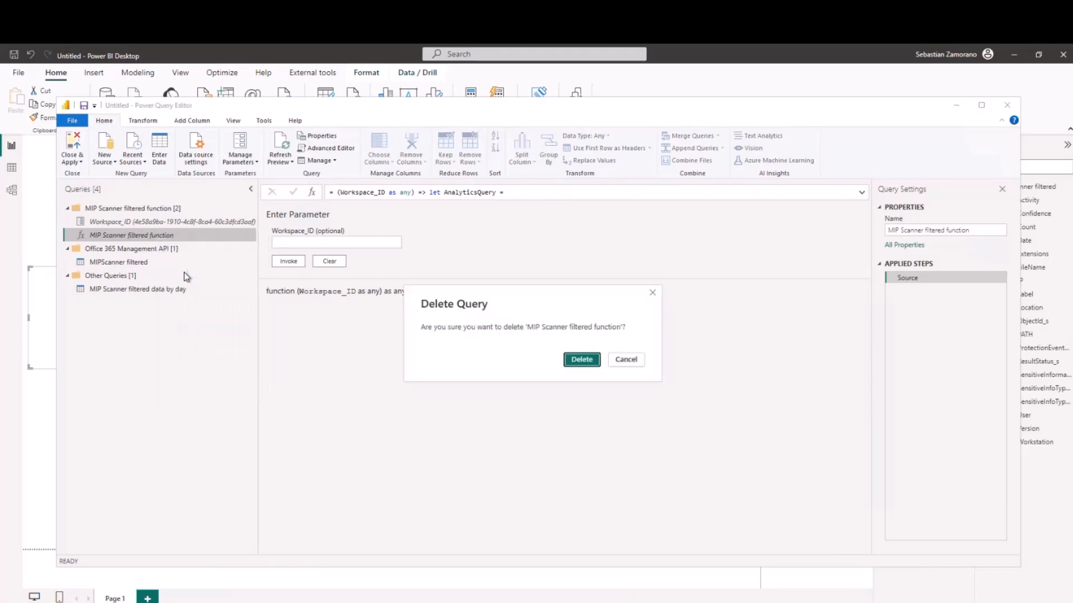
left_click(581, 360)
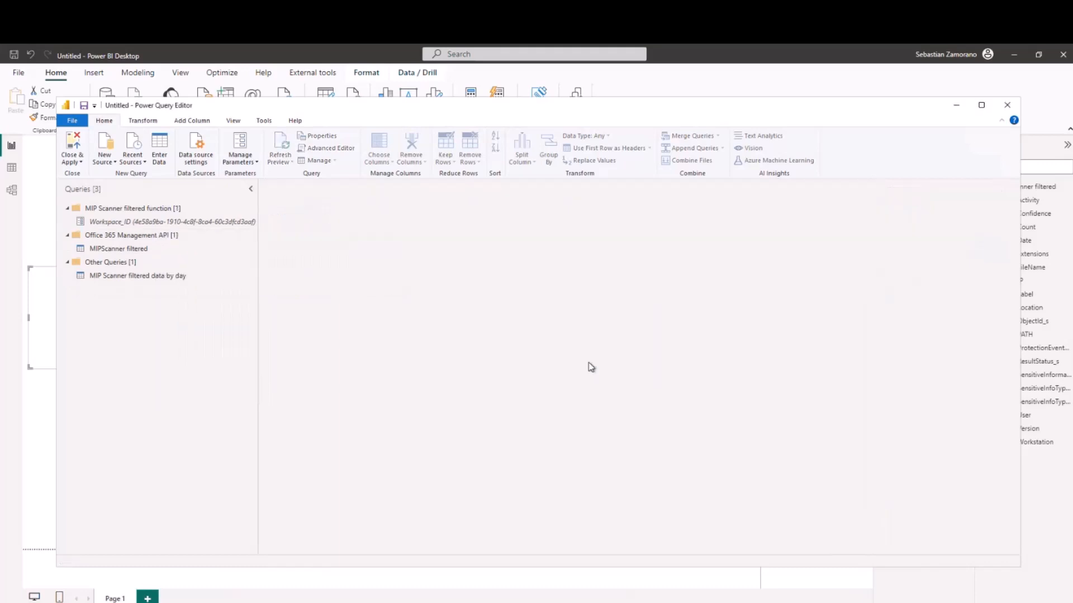
Swap the two scanner queries between the Office 365 Management API and Other Queries groups, and rename the MIP Scanner filtered function group "Supporting elements".
left_click(132, 276)
left_click_drag(132, 276, 109, 283)
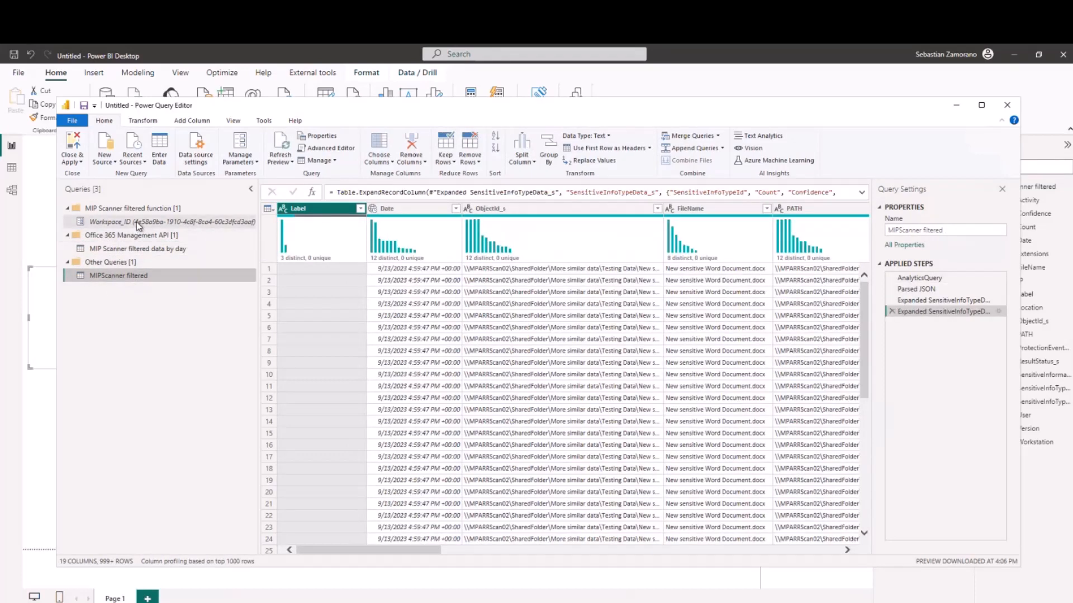
right_click(162, 208)
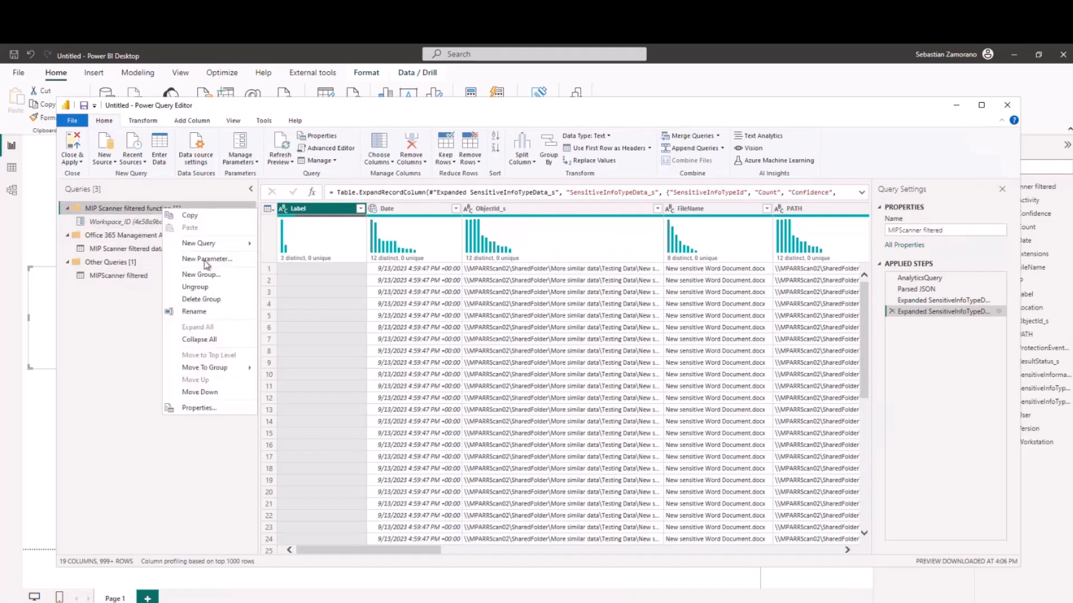
left_click(208, 312)
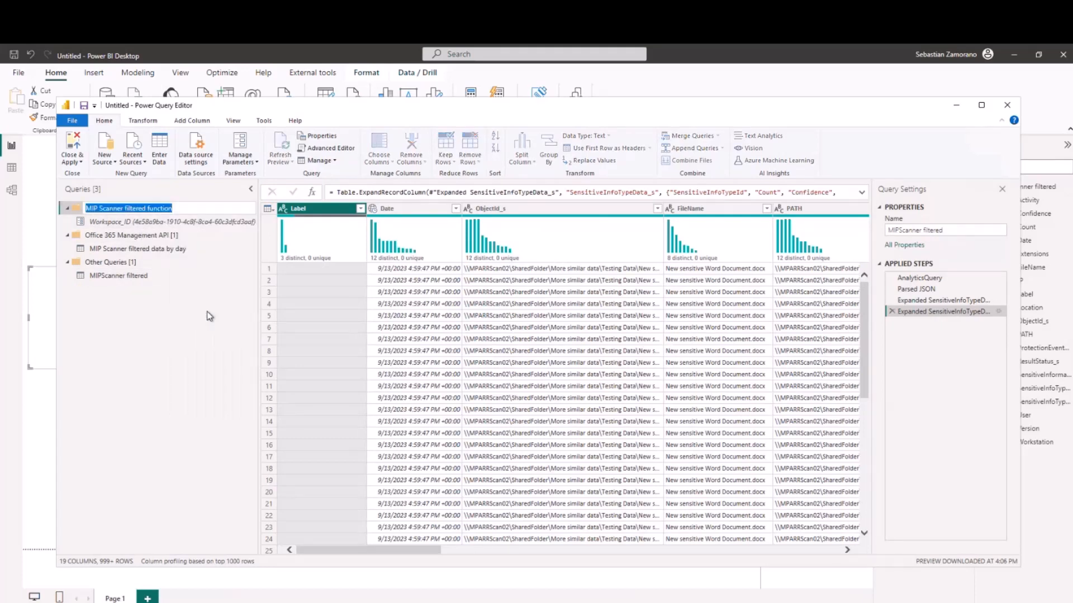
type("Suppo")
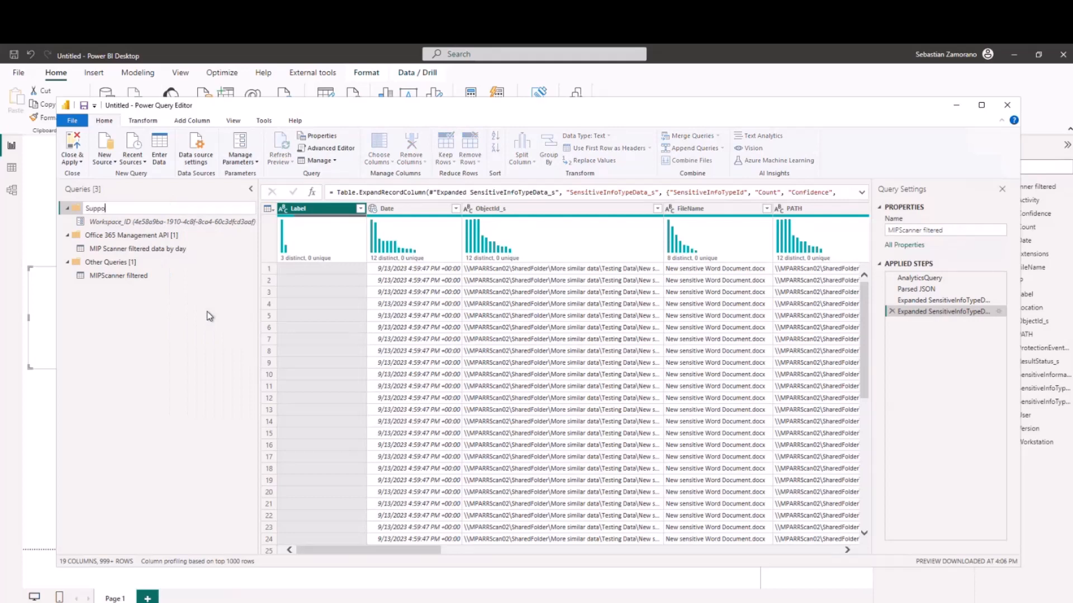
type("rting elements")
key("Return")
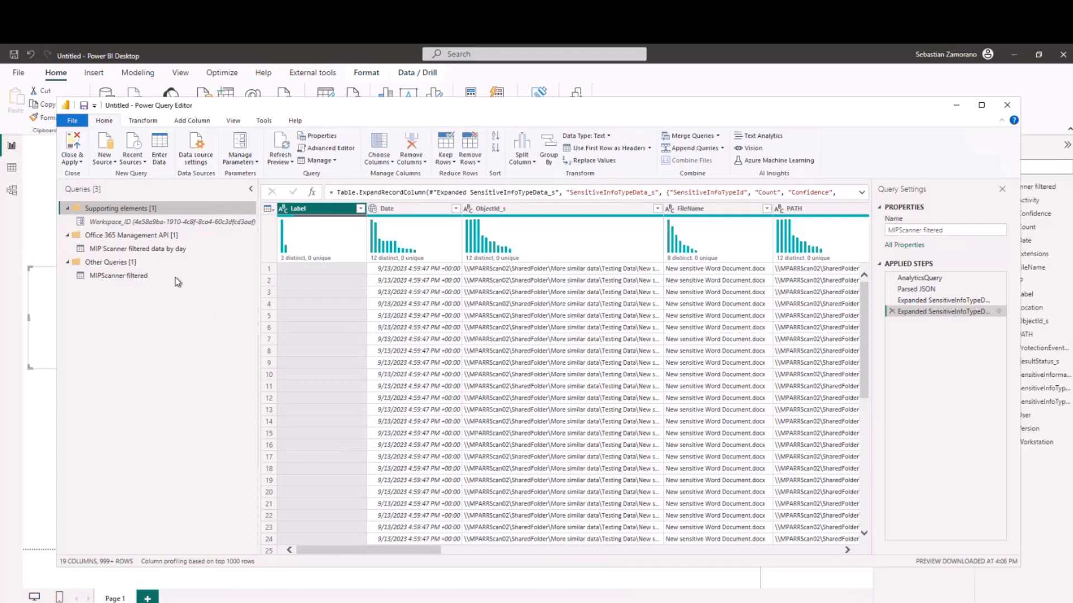
In the by-day query's source formula, replace the hard-coded workspace ID in the URL with the concatenated Workspace_ID parameter.
left_click(122, 276)
left_click(173, 247)
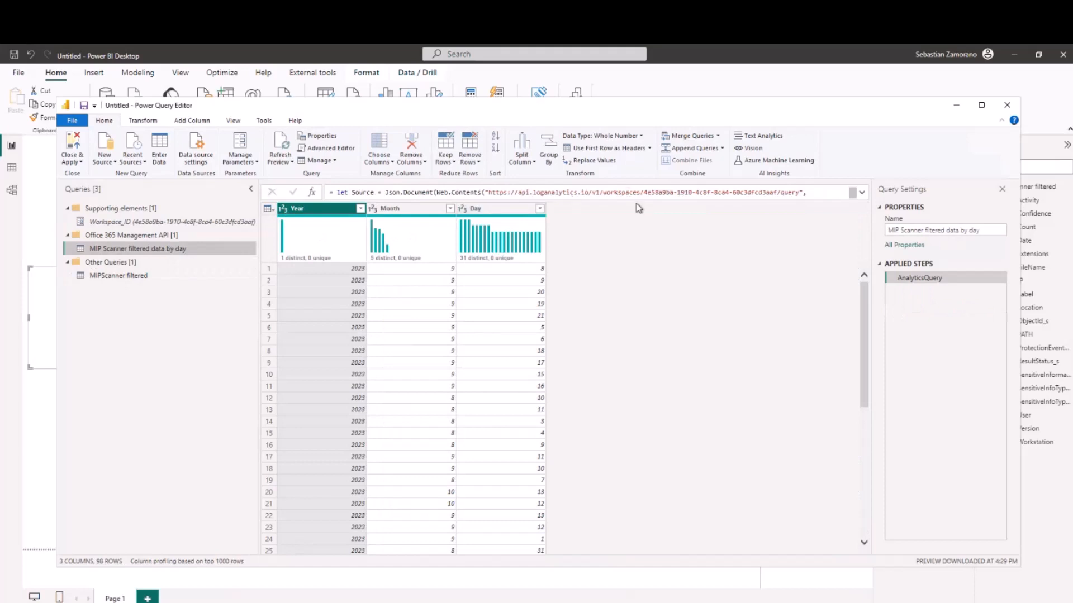
left_click_drag(647, 193, 777, 193)
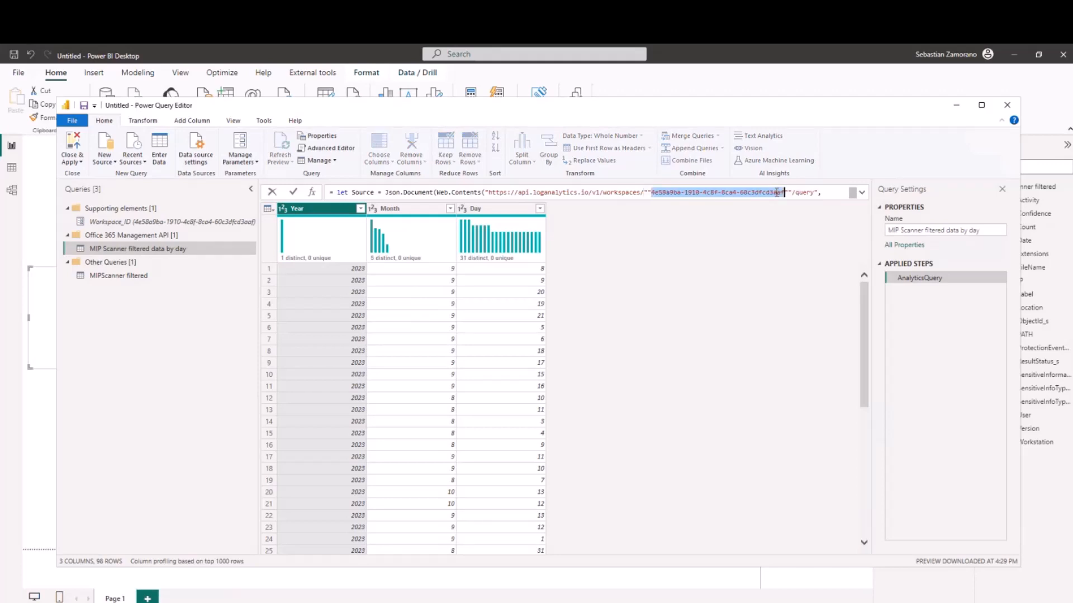
type("\"\"")
key("BackSpace")
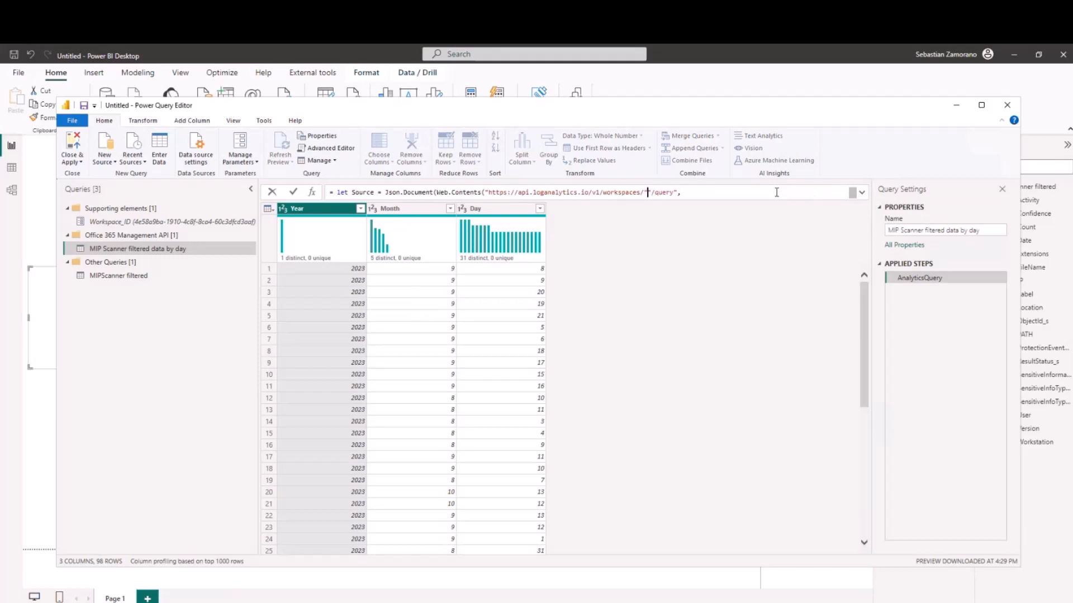
key("BackSpace")
type("\"")
type("&&")
type(" Work")
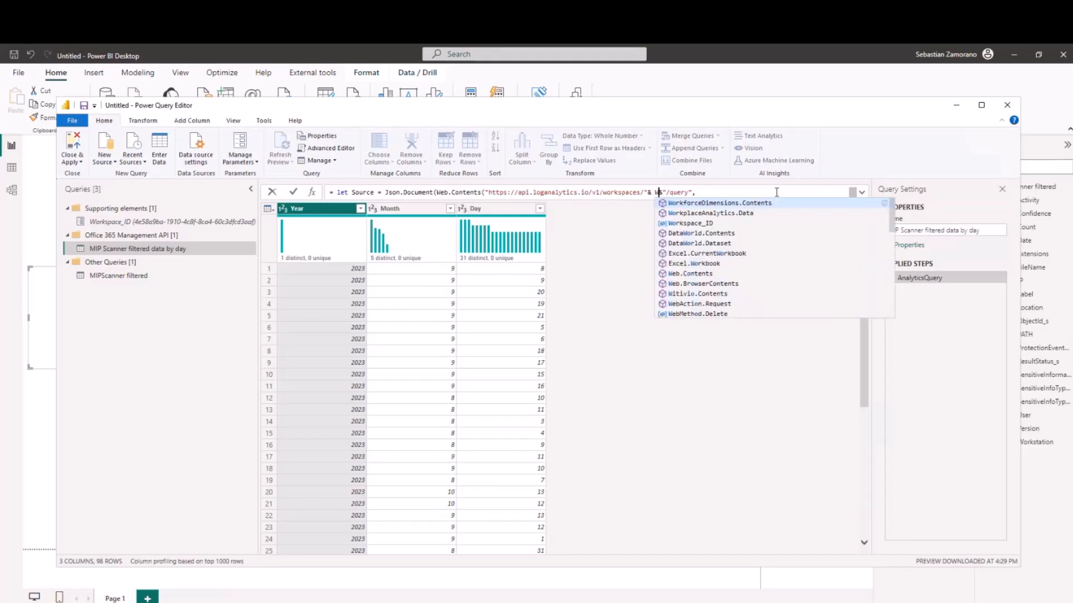
key("Down")
key("Down")
key("Tab")
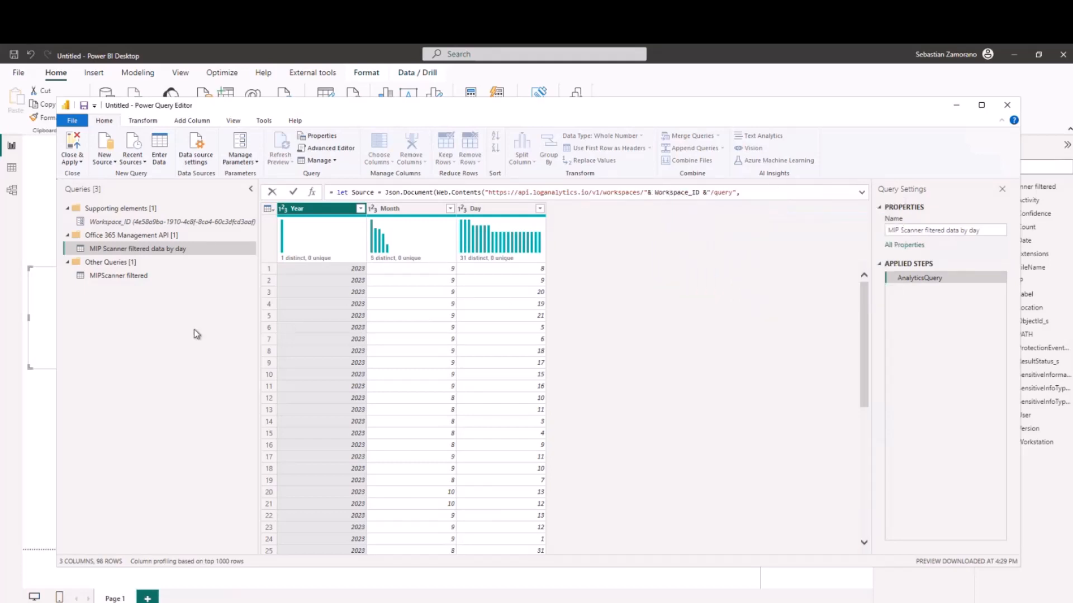
Commit the edited source formula of the by-day query.
key("Return")
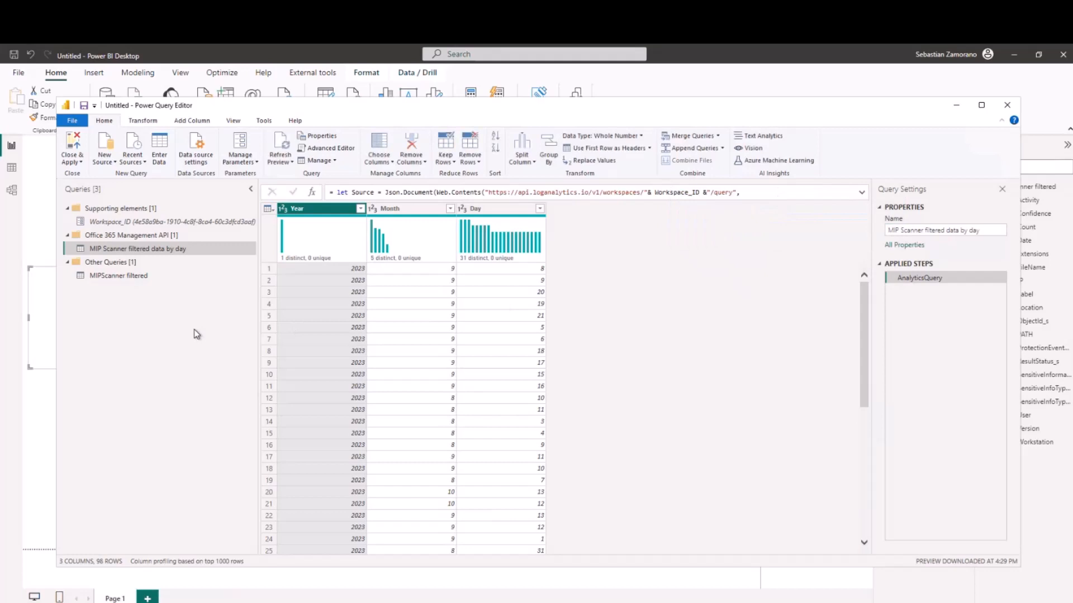
Examine each applied step of the MIPScanner filtered query, and compare its source formula with that of the by-day query.
left_click(144, 277)
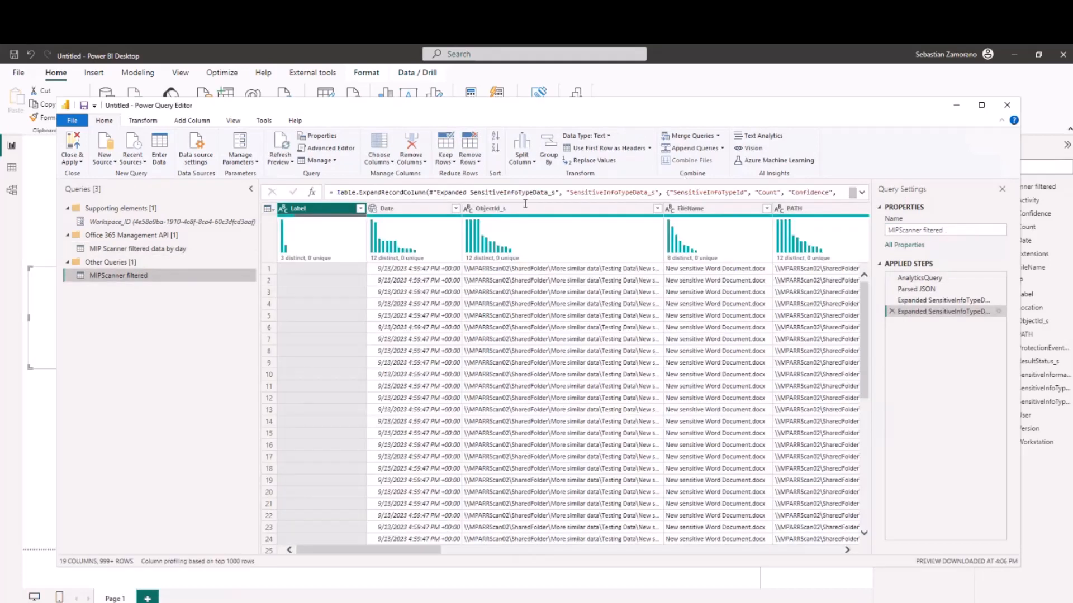
left_click(937, 279)
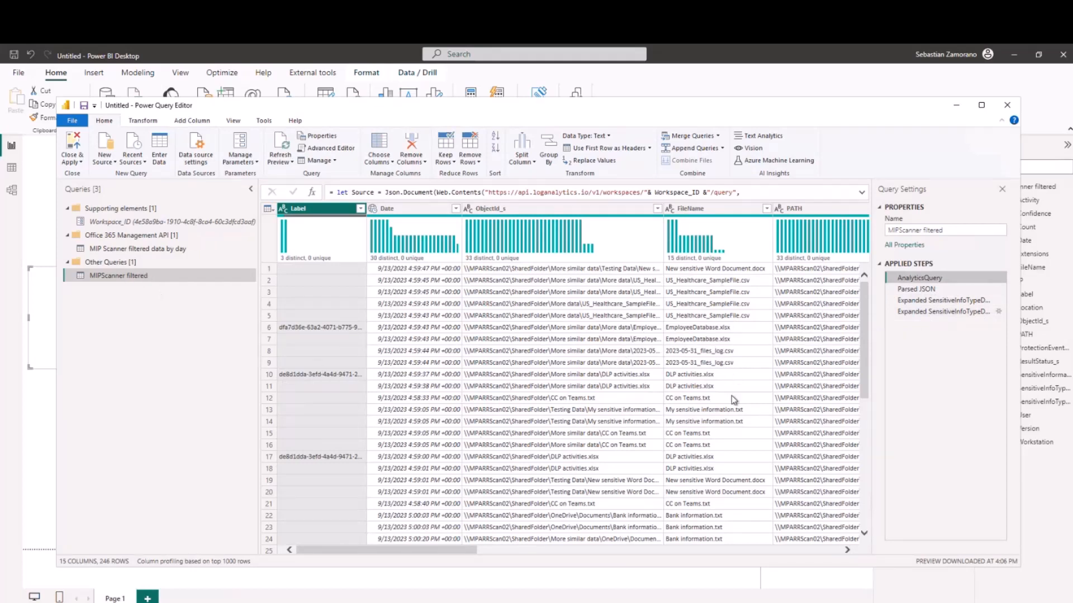
scroll(733, 399, "right", 5)
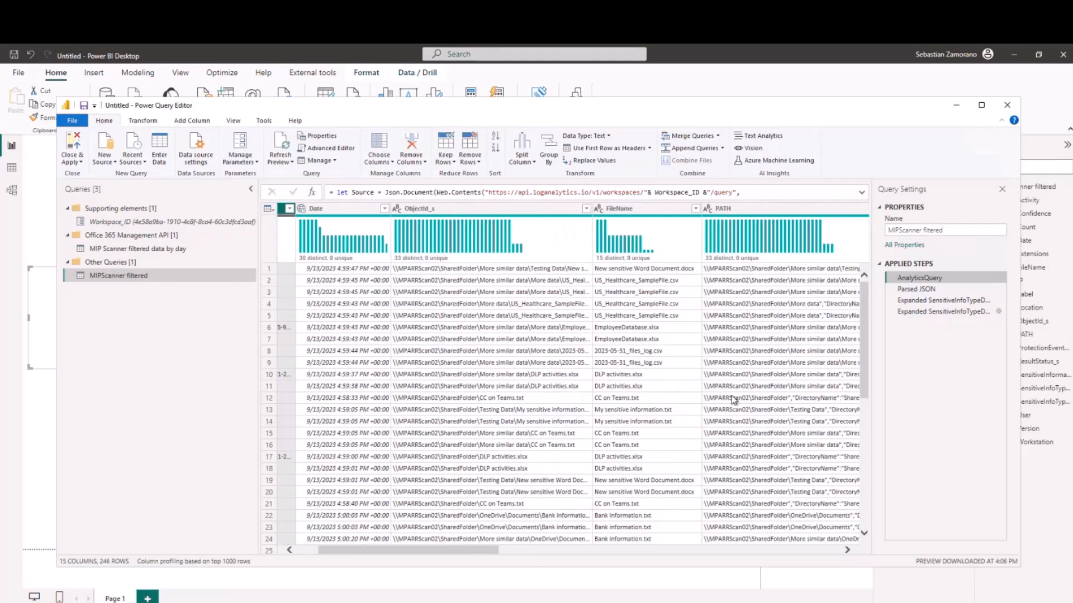
scroll(733, 399, "right", 1)
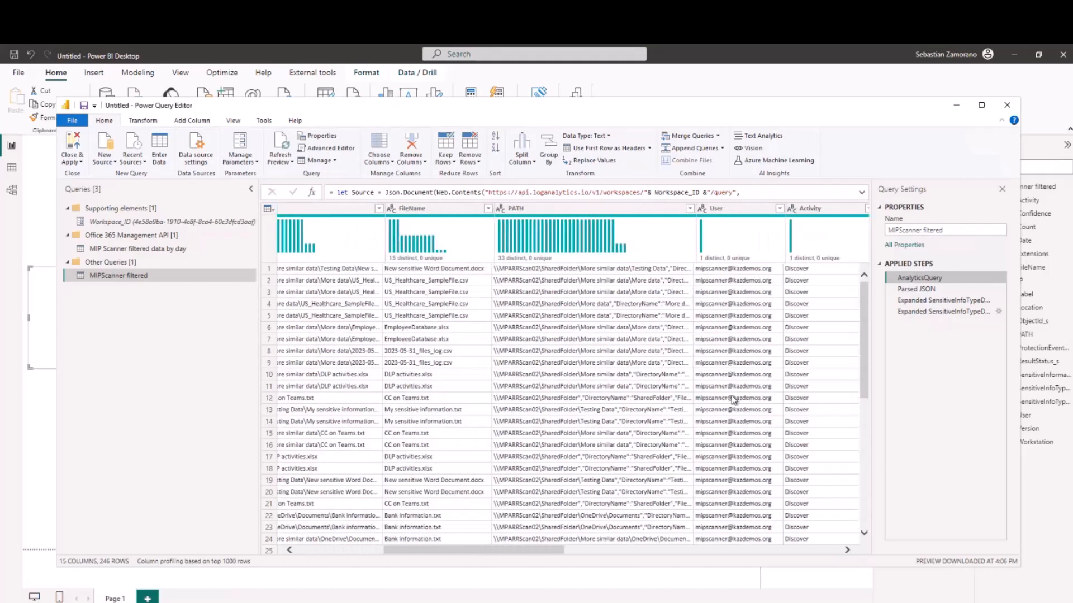
left_click(945, 312)
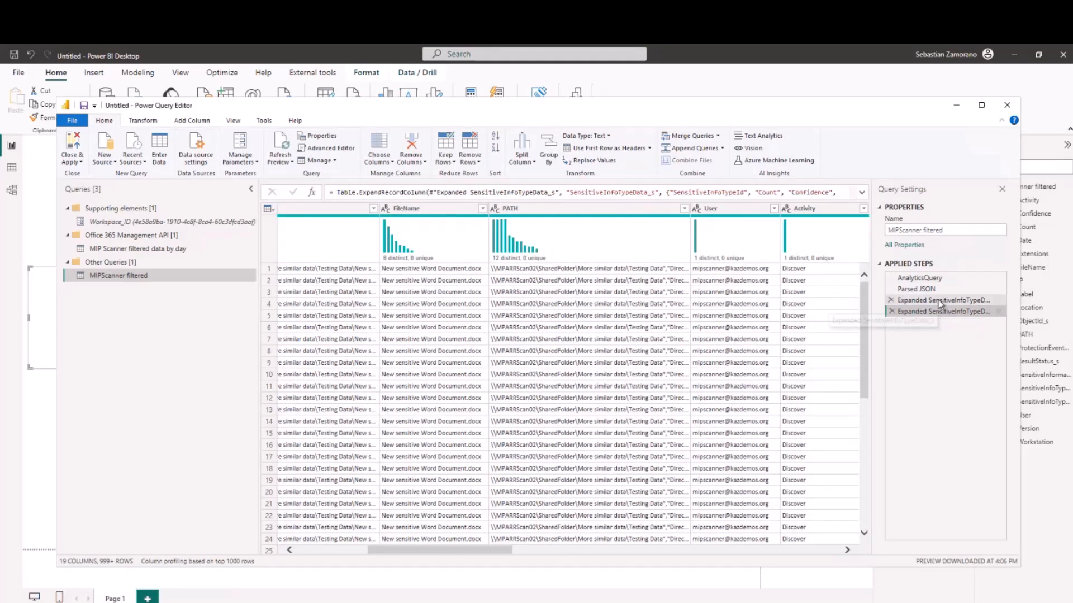
left_click(938, 301)
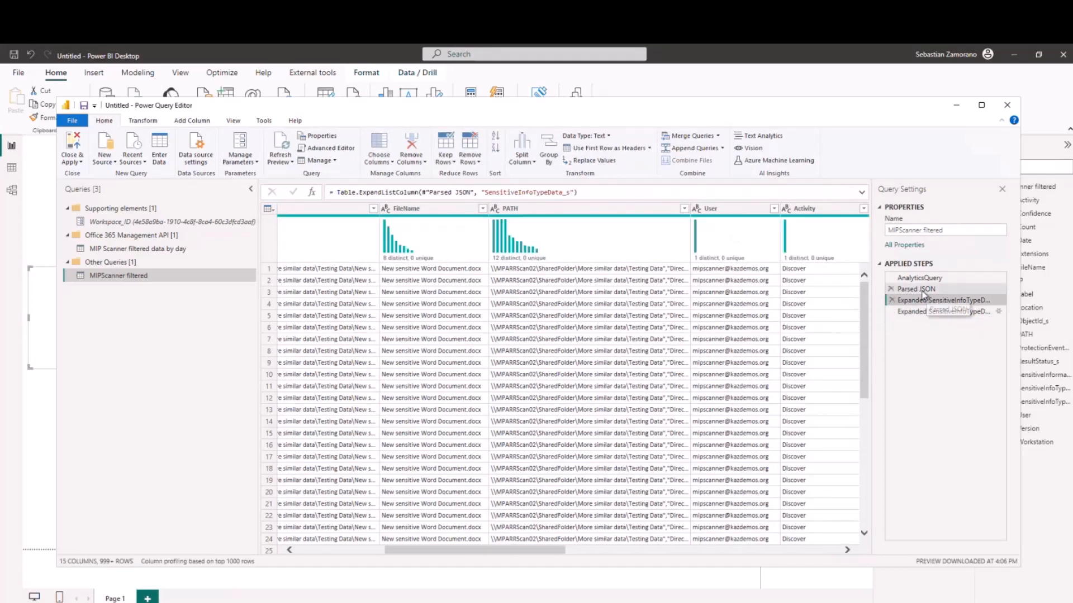
left_click(921, 291)
left_click(919, 279)
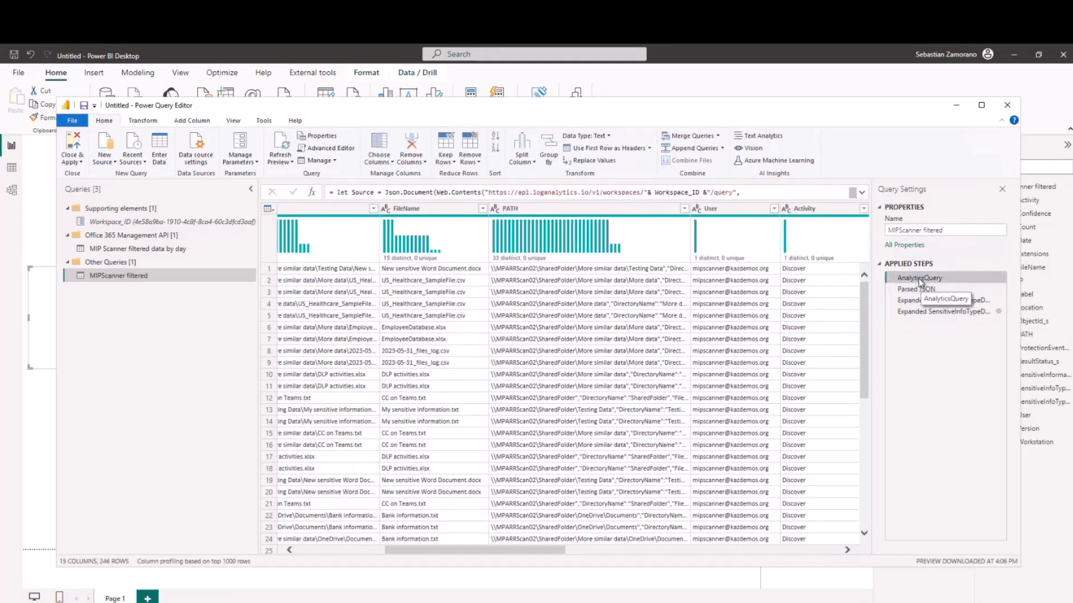
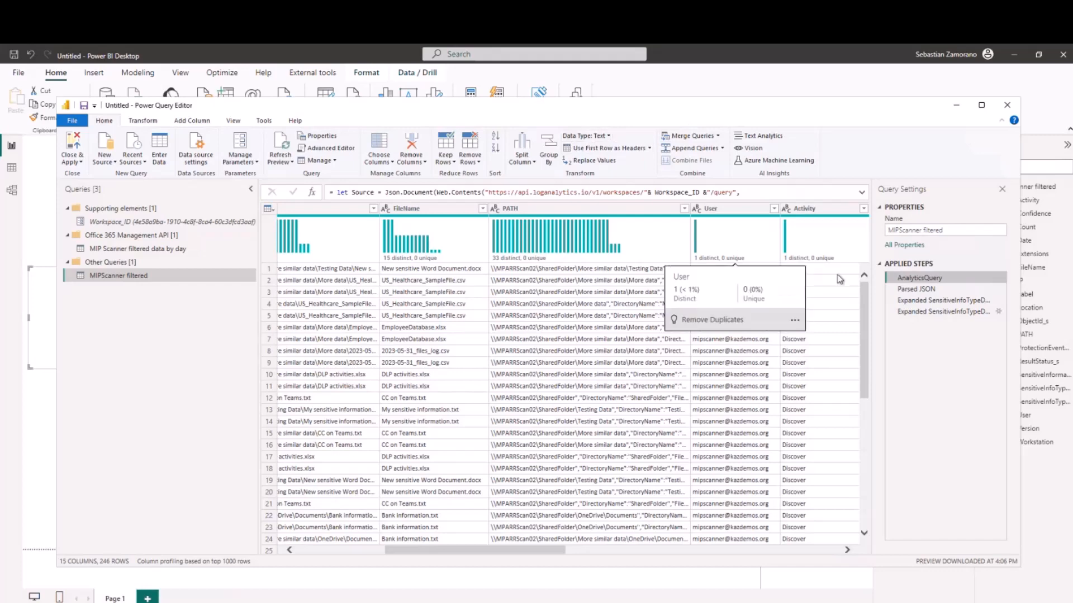
left_click(924, 290)
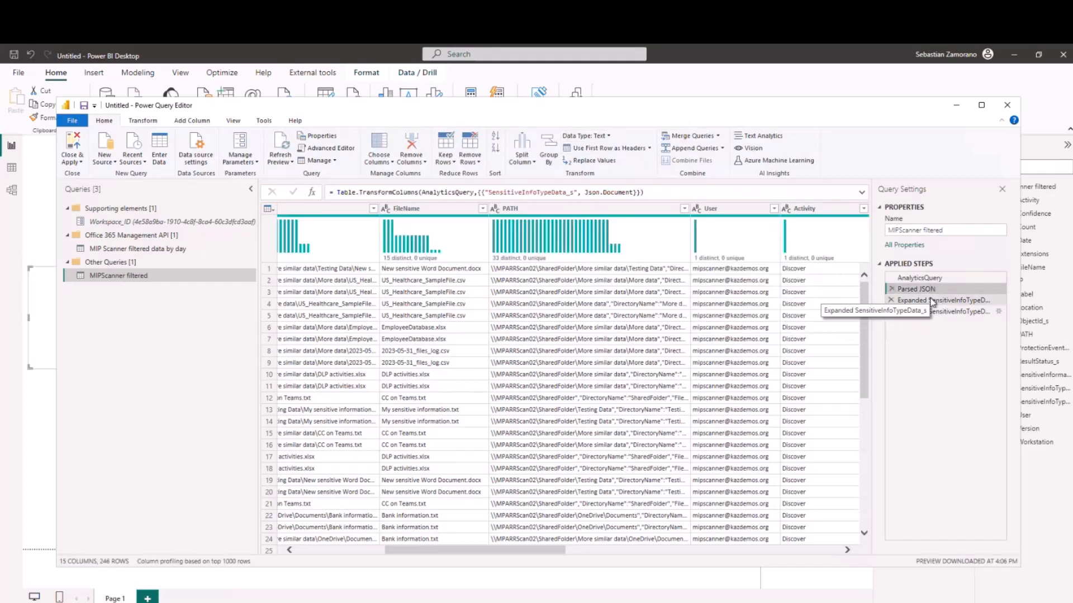
left_click(931, 301)
left_click(926, 313)
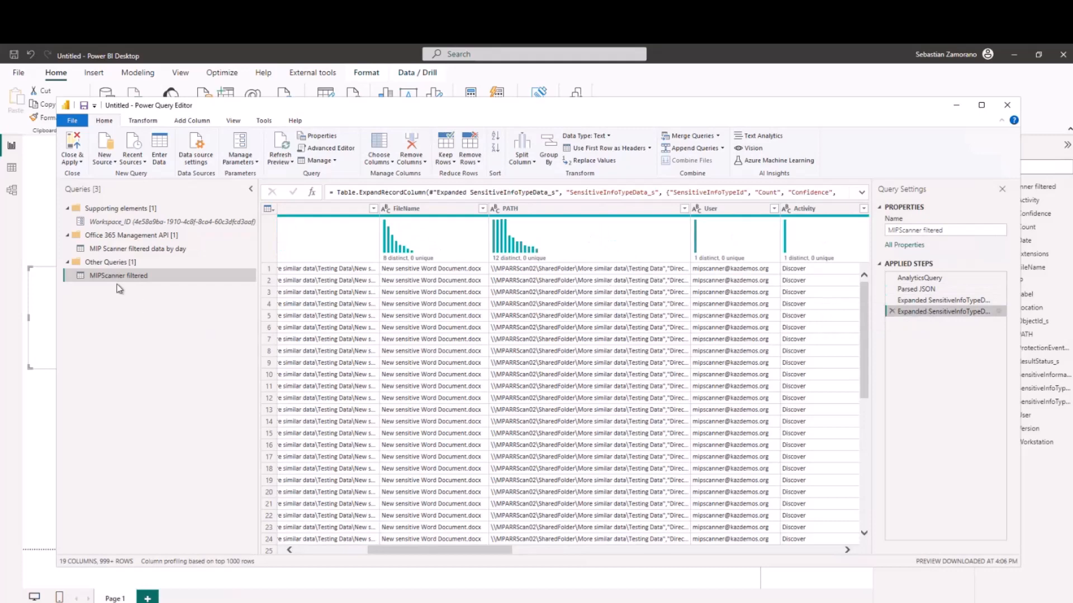
left_click(931, 278)
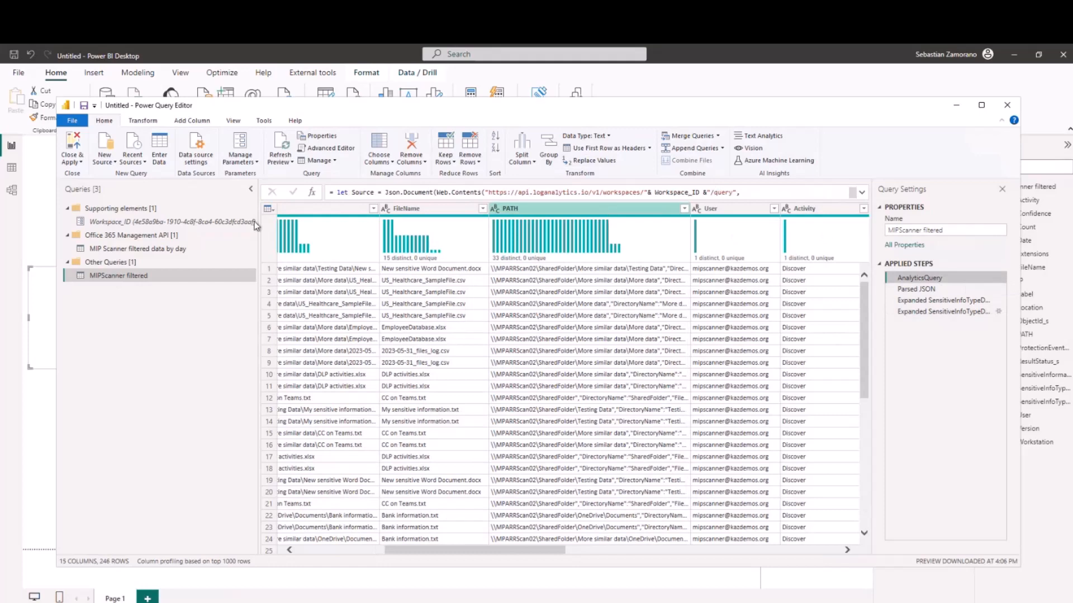
left_click(166, 250)
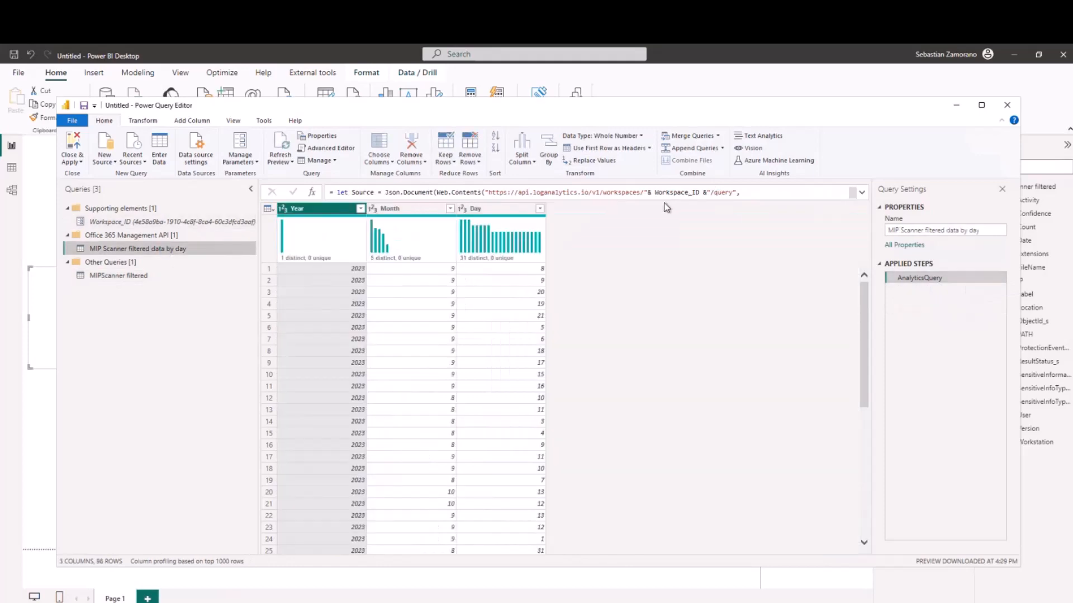
Create a function named "MIP Scanner filtered function" from the MIPScanner filtered query.
left_click(116, 277)
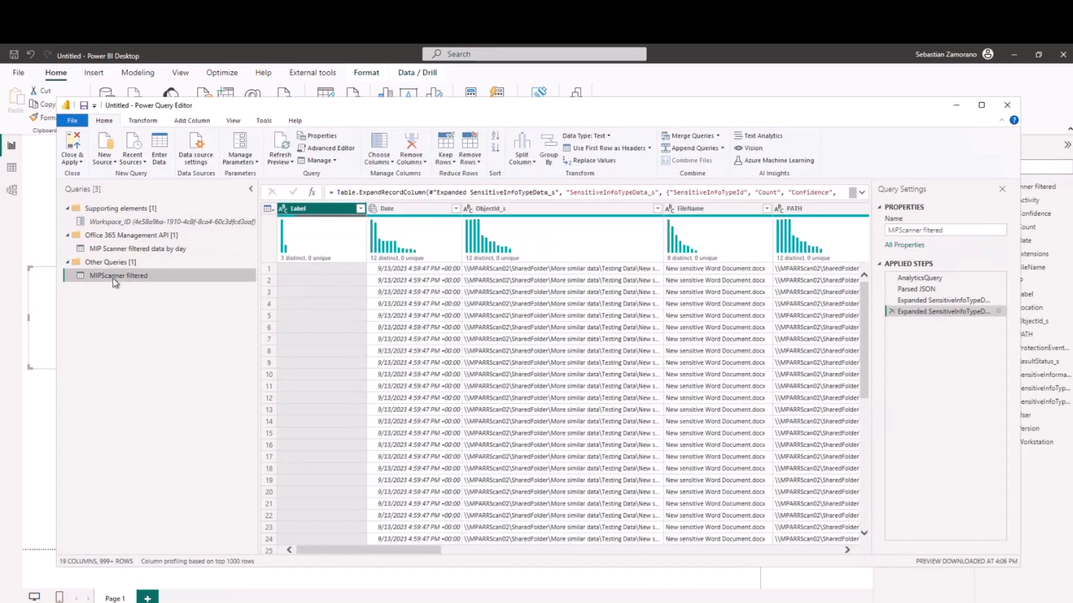
right_click(115, 281)
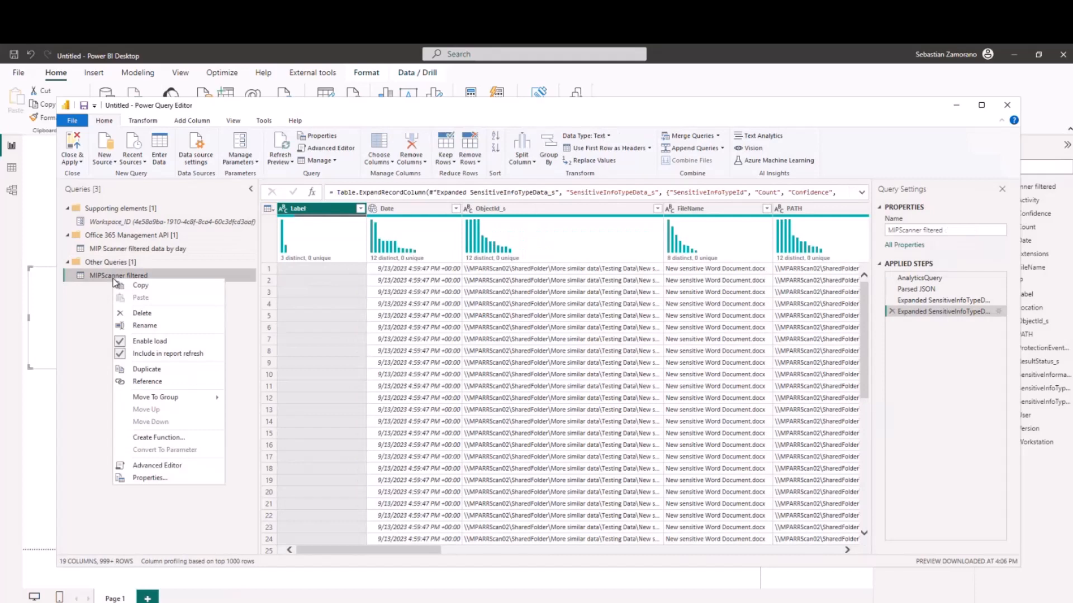
left_click(174, 440)
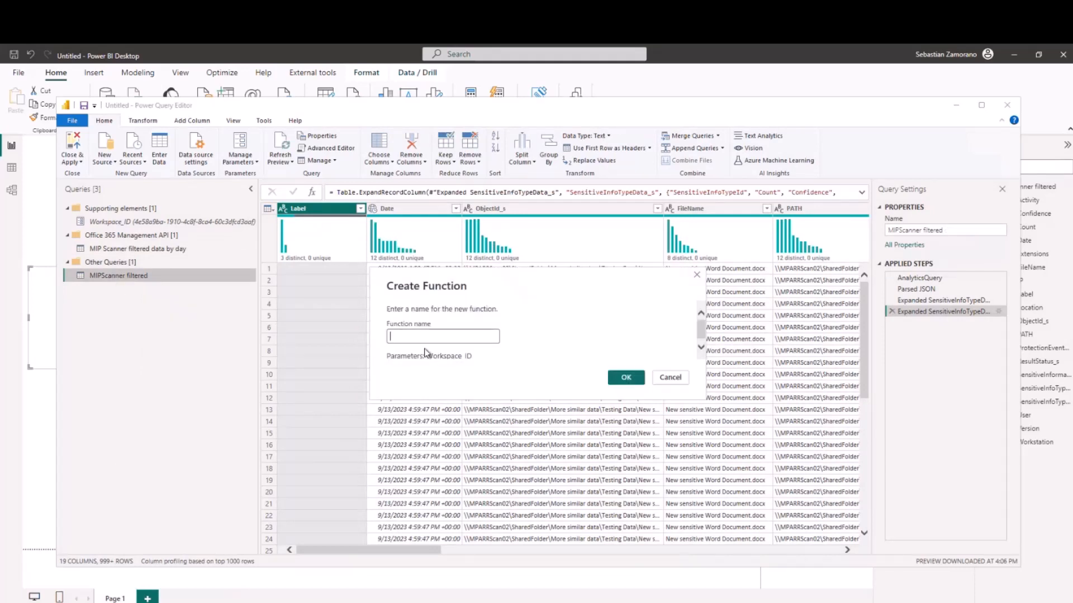
type("MIP Scanner filtered function")
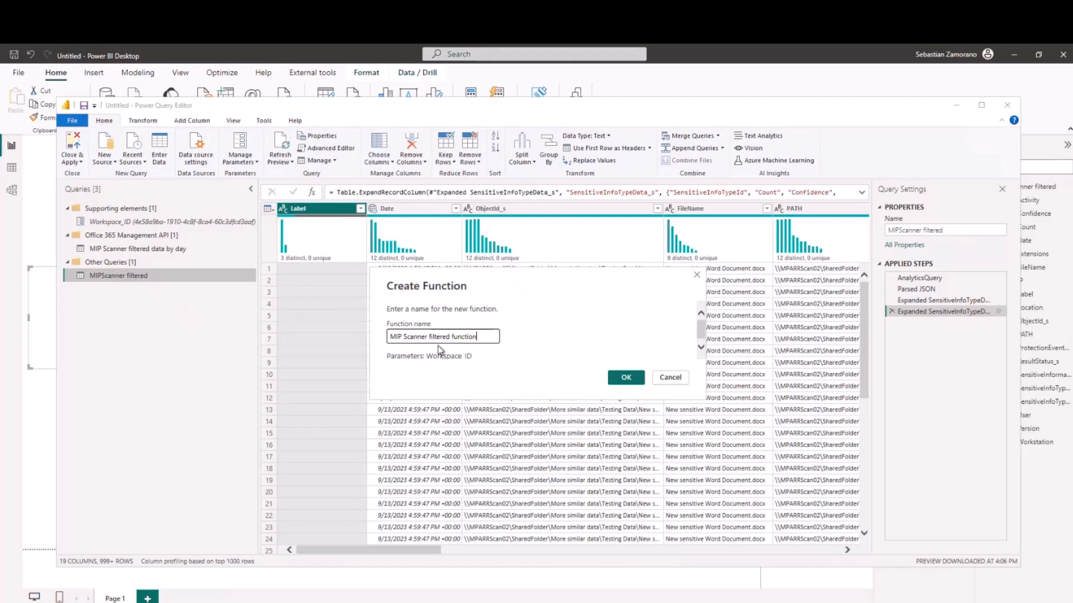
left_click(628, 379)
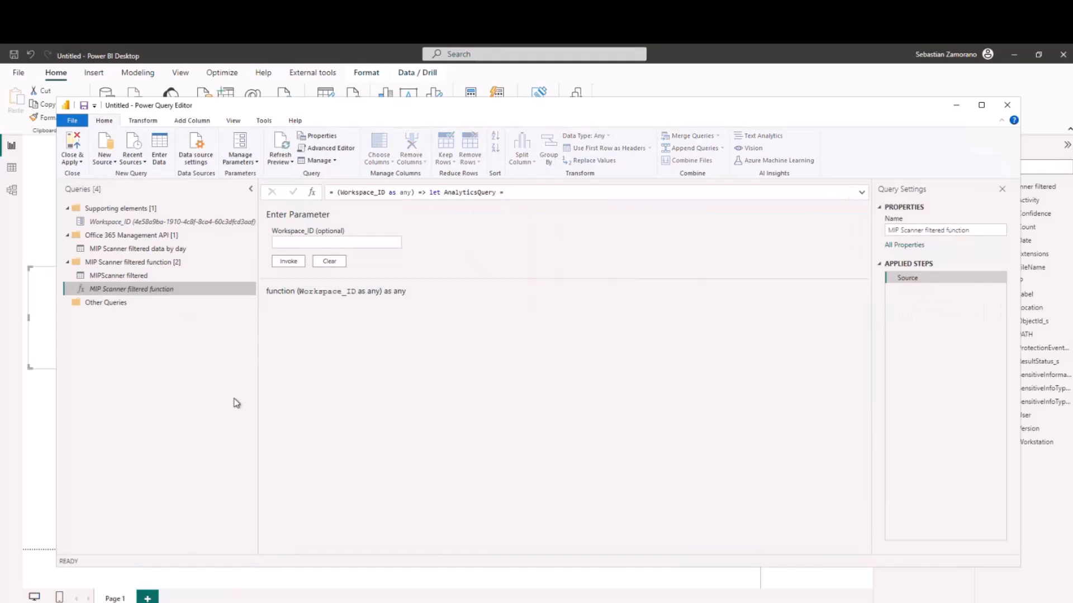
Disable loading of the MIPScanner filtered query into the report, accepting the possible data loss.
left_click(124, 277)
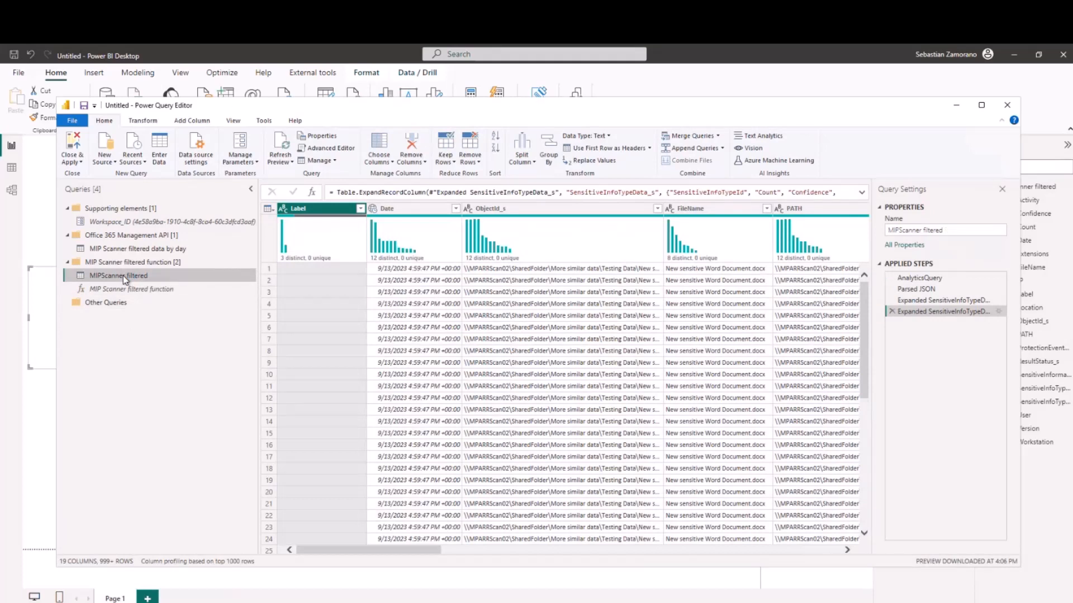
right_click(123, 276)
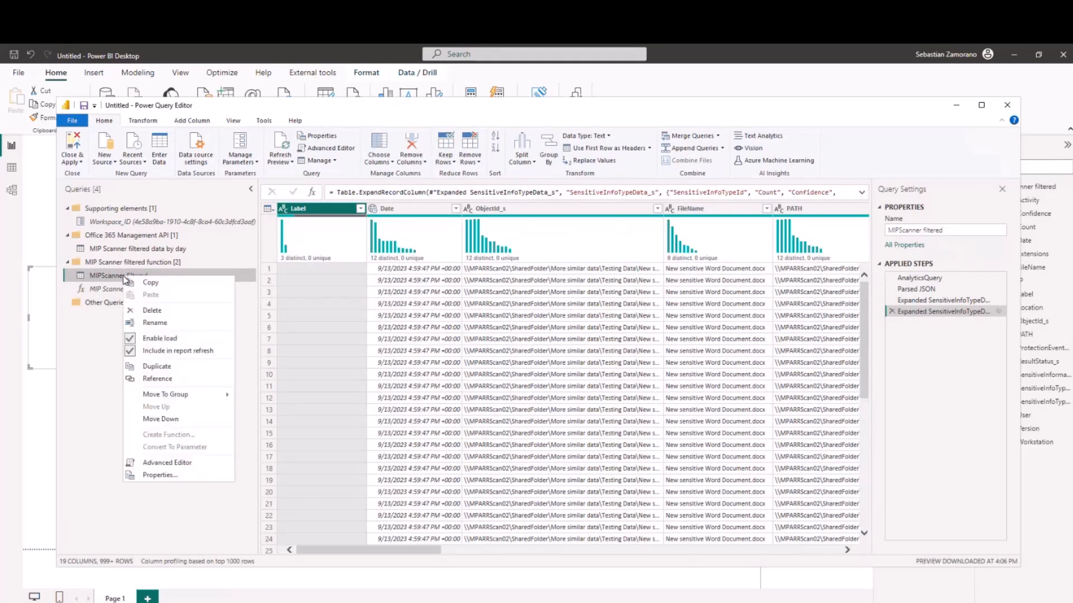
left_click(165, 339)
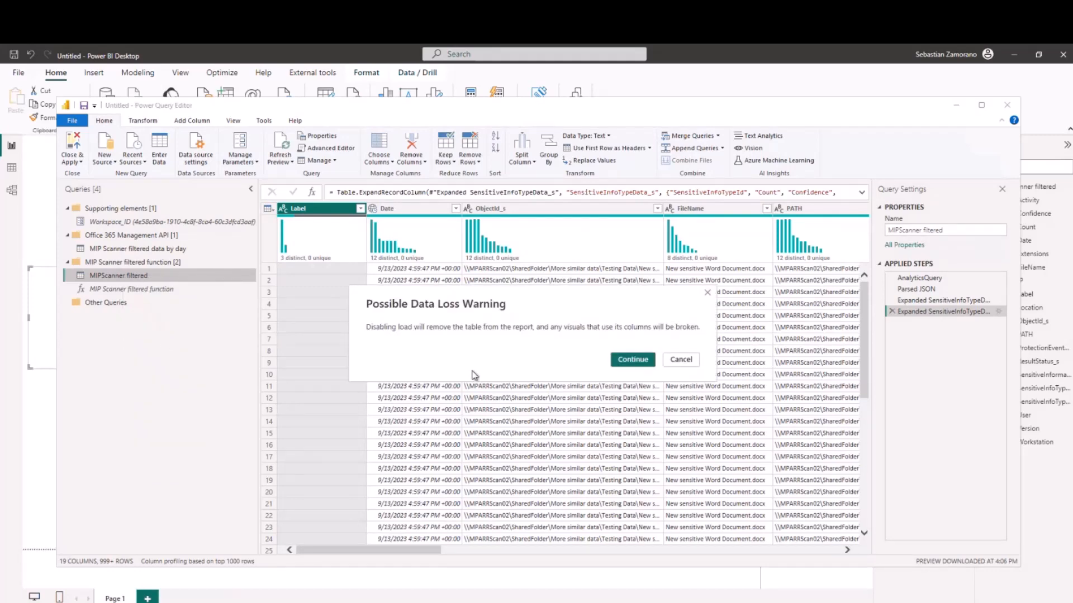
left_click(614, 361)
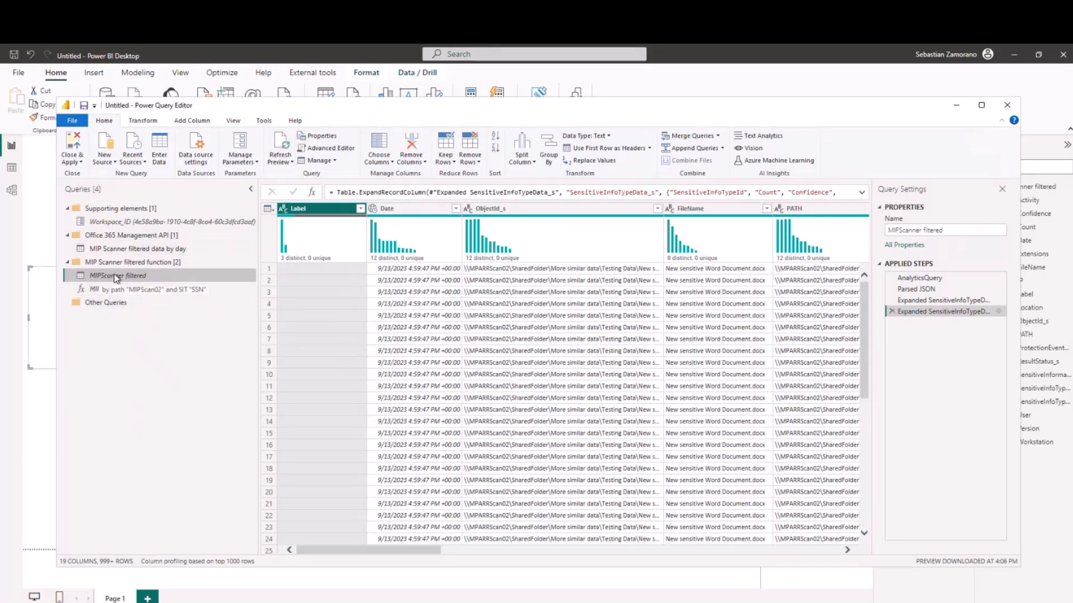
Move the MIP Scanner filtered function into the Office 365 Management API group.
left_click(123, 289)
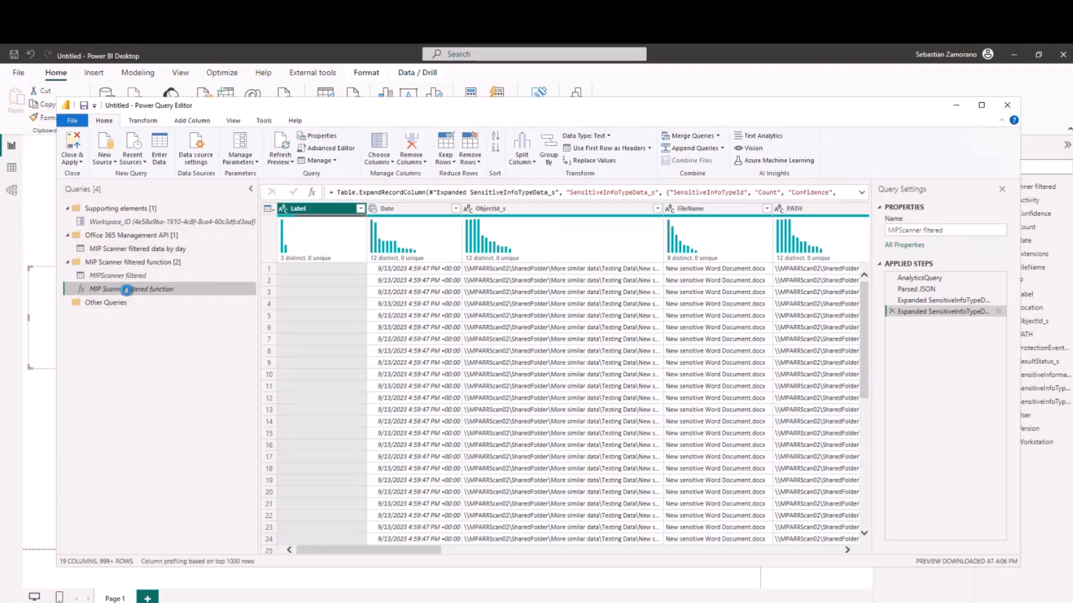
left_click(119, 276)
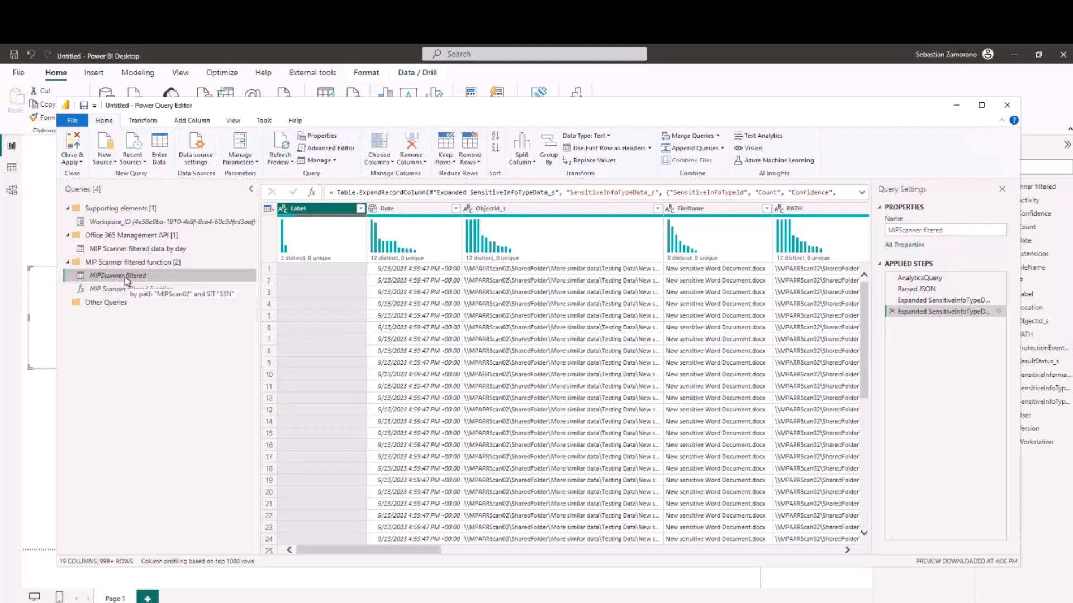
left_click(129, 290)
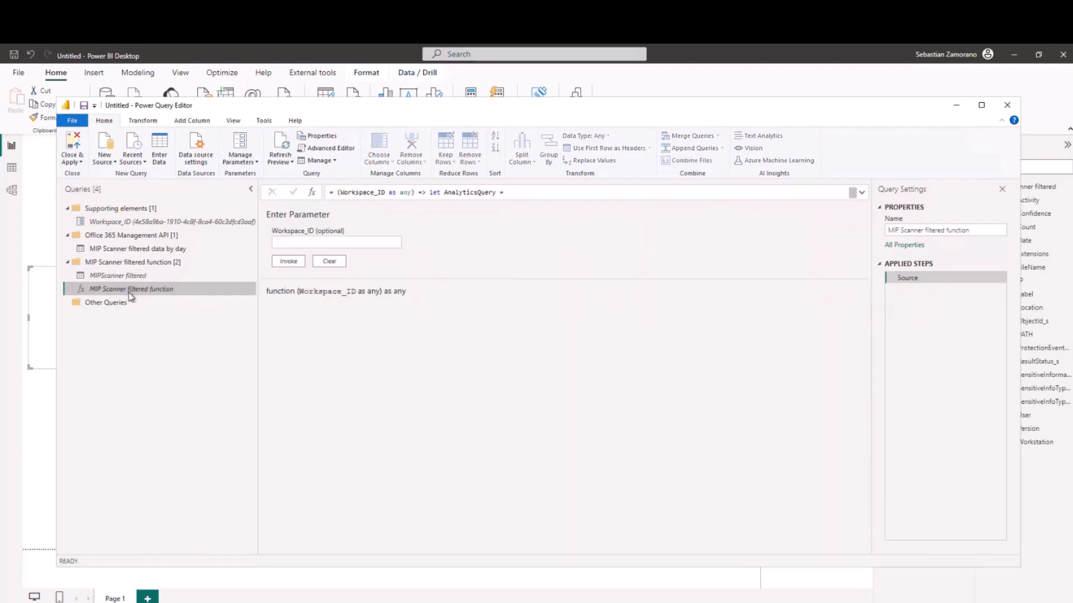
left_click_drag(128, 292, 134, 263)
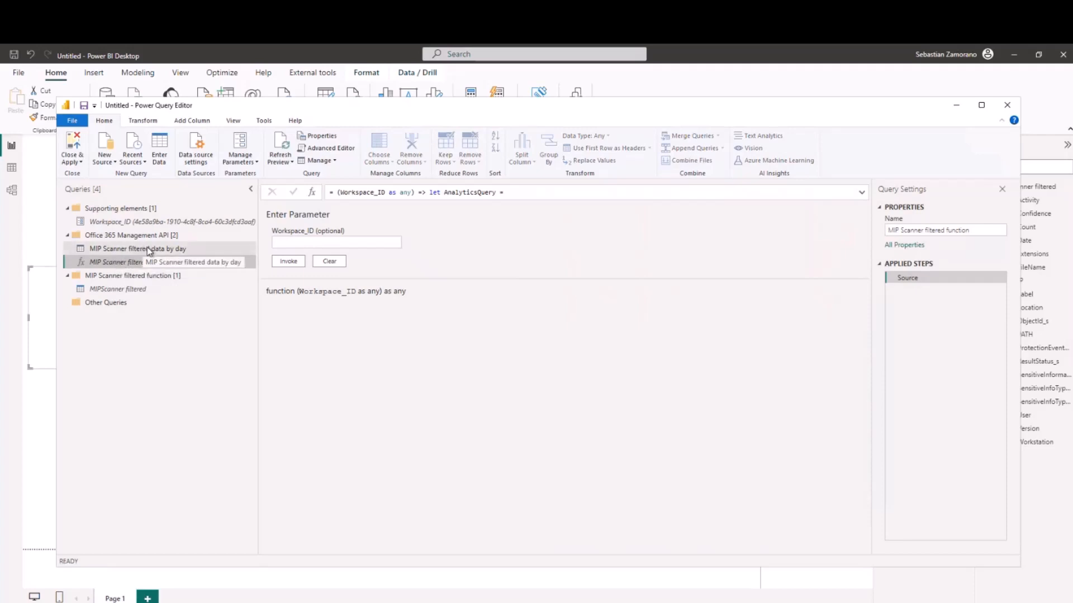
Create a subgroup named "Functions" inside the Office 365 Management API group and move the MIP Scanner filtered function into it.
left_click(114, 237)
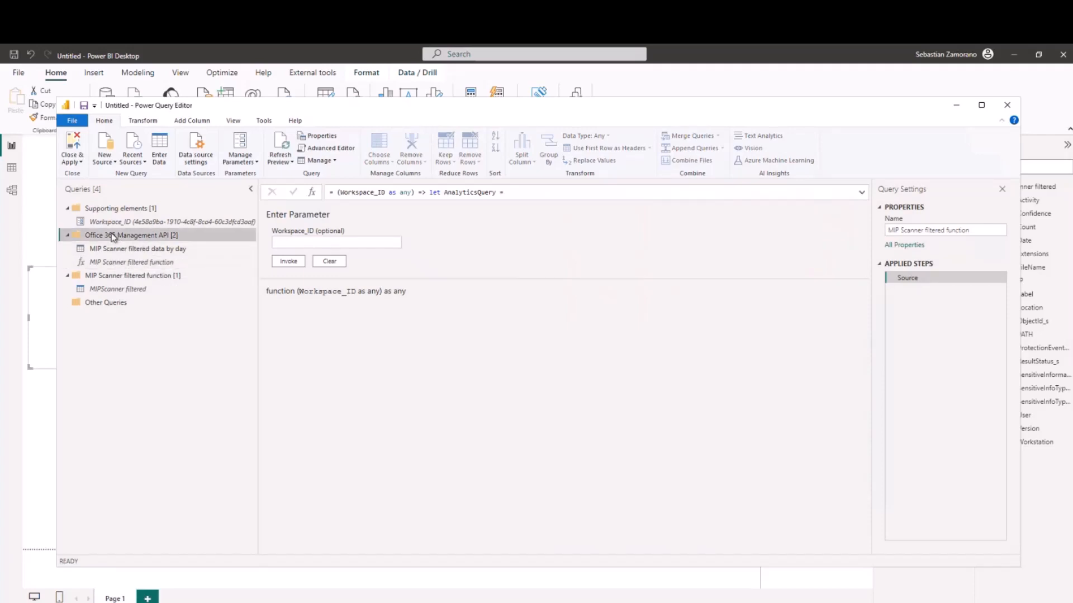
right_click(113, 235)
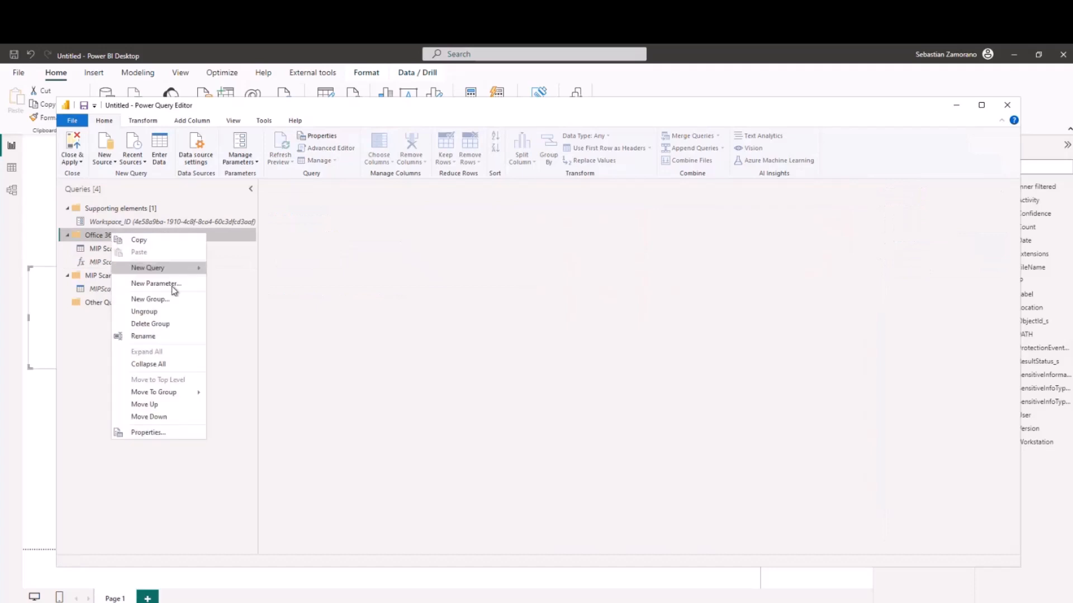
left_click(163, 300)
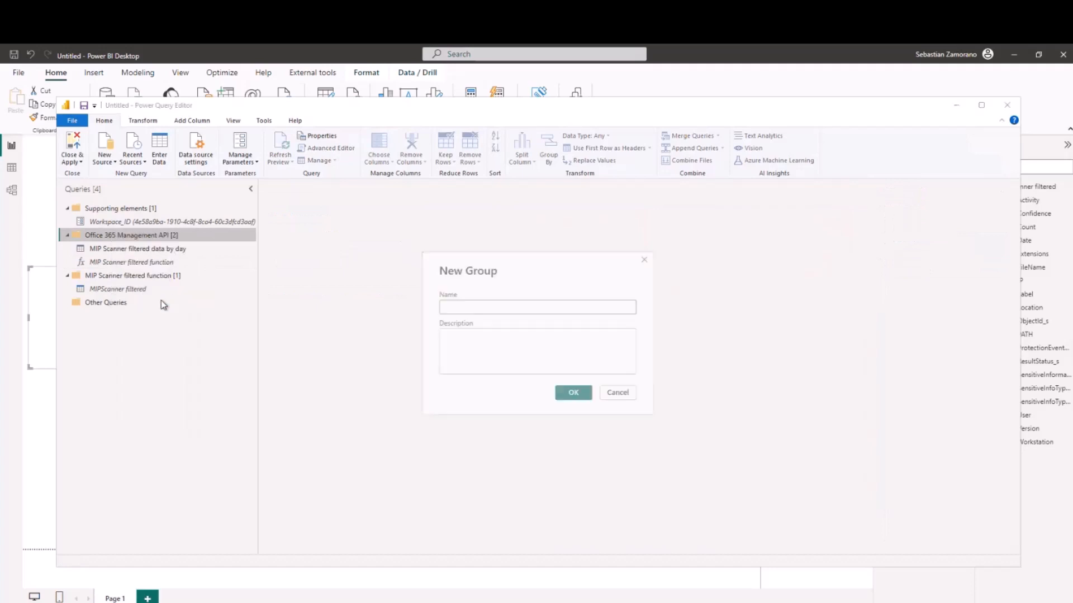
type("Functions")
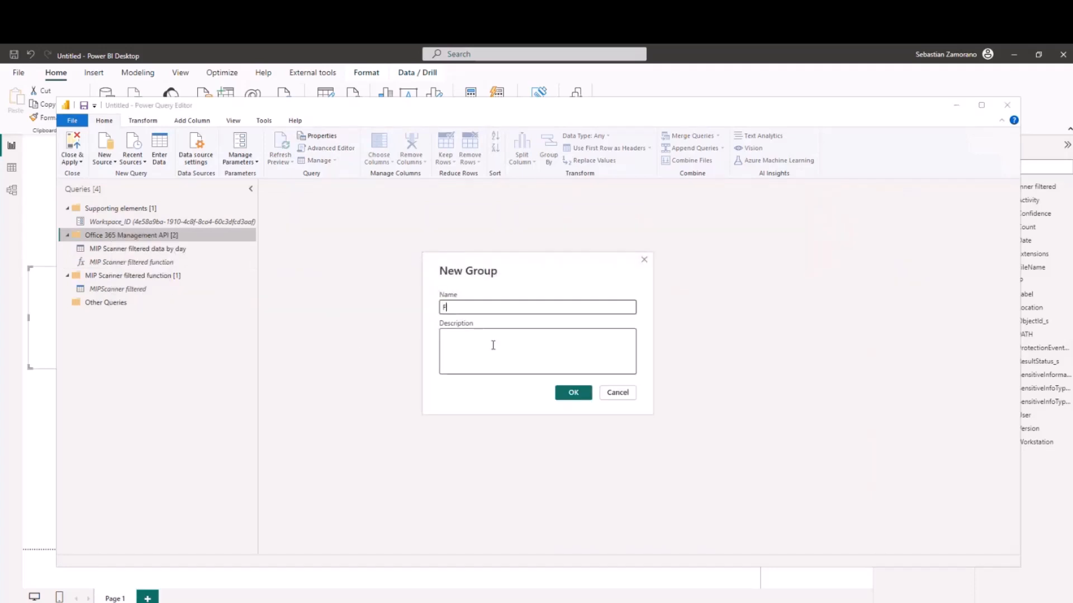
key("Return")
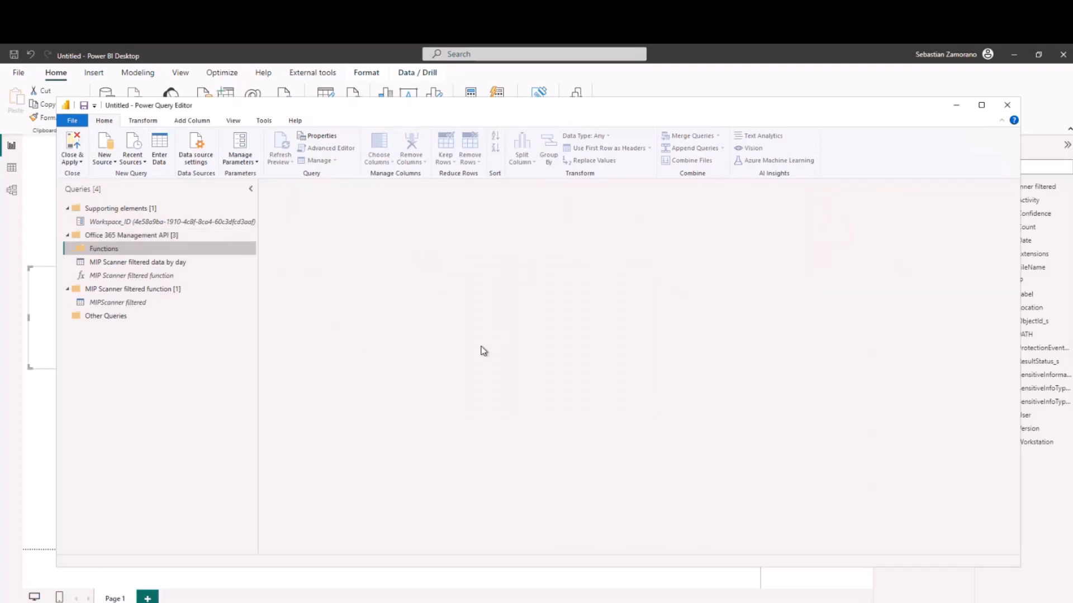
left_click(137, 276)
left_click_drag(133, 254, 132, 247)
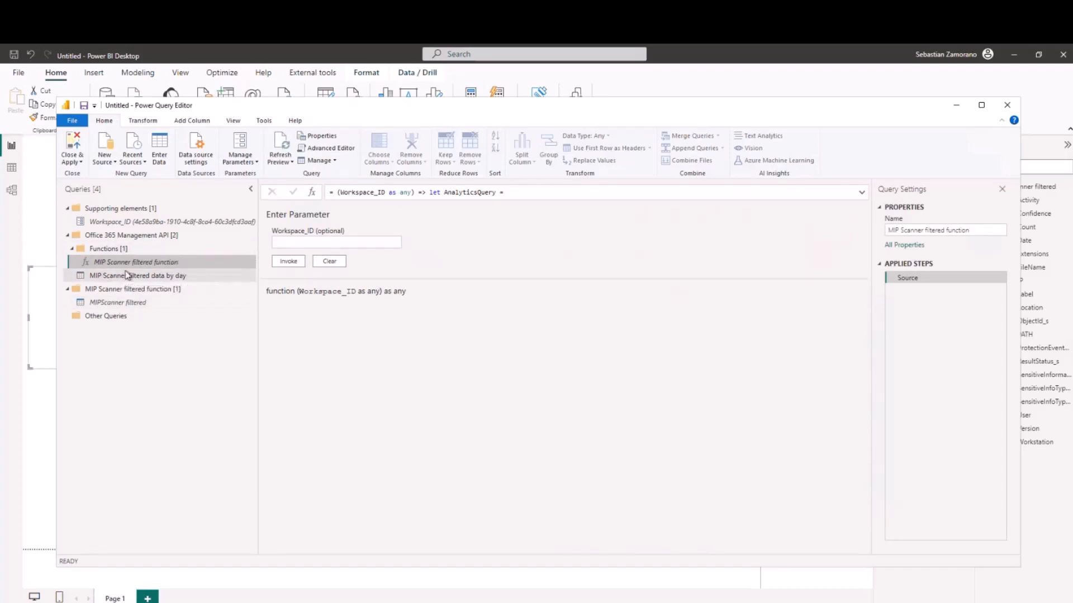
Edit the MIP Scanner filtered function's code, accepting the update warning, and replace its Workspace_ID parameter with "Day as text, Month as text, Year as text".
left_click(105, 277)
left_click(125, 259)
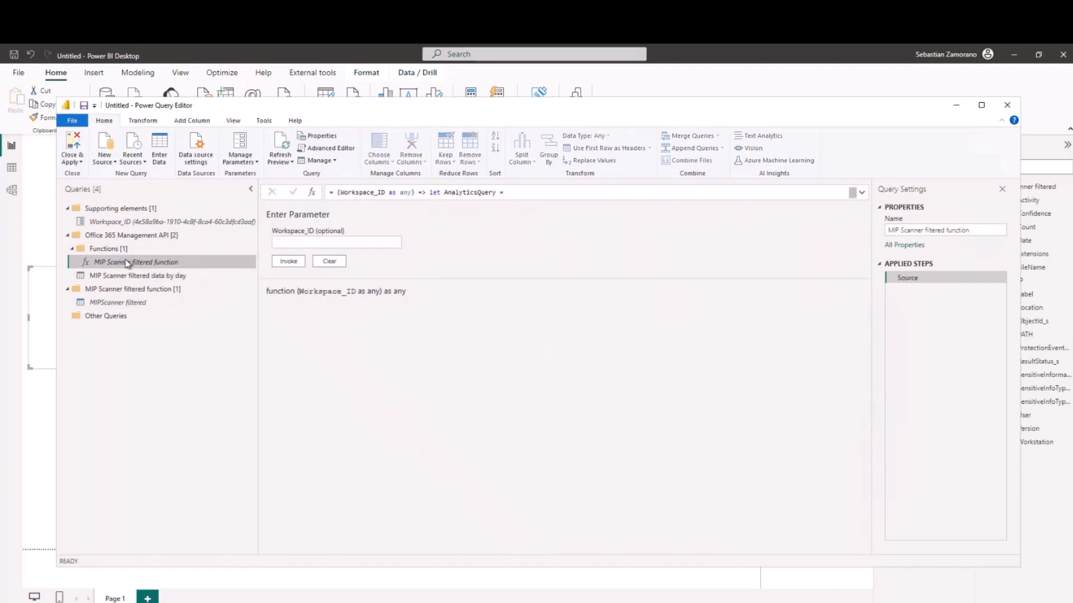
left_click(333, 149)
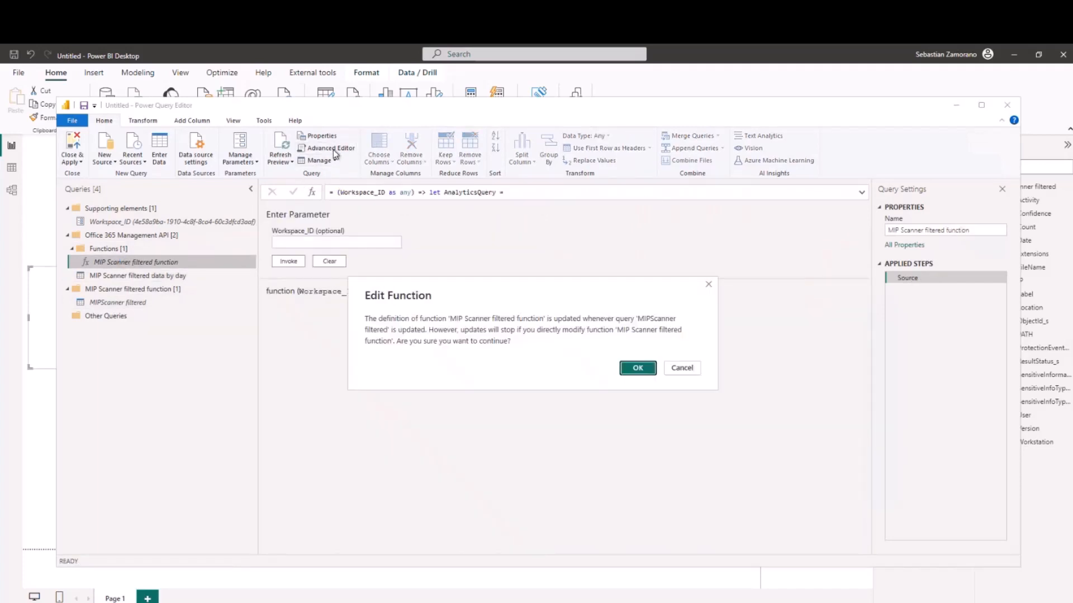
left_click(635, 367)
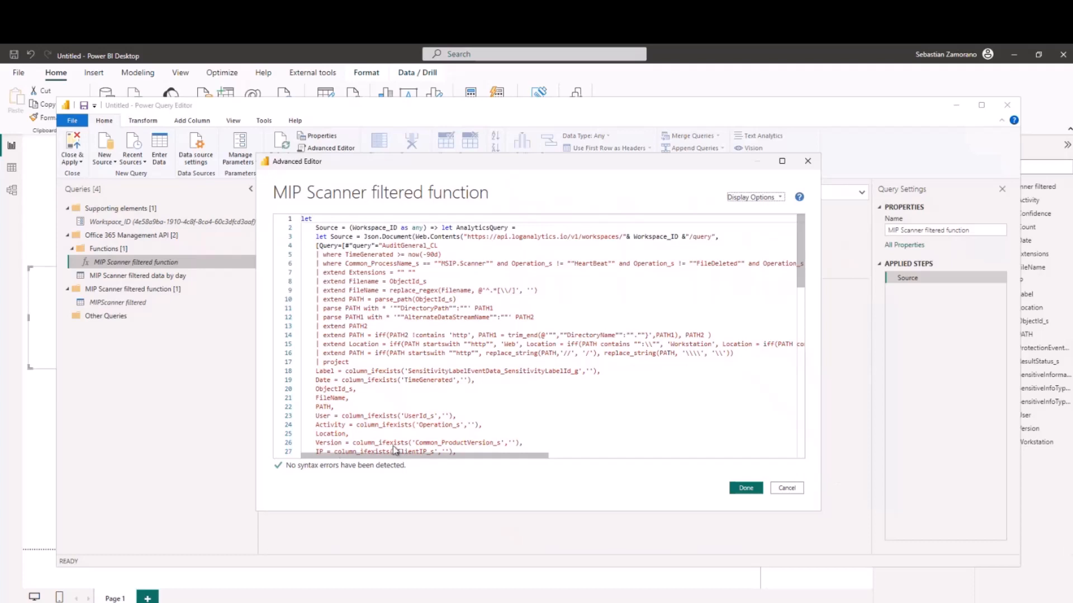
left_click(423, 227)
left_click_drag(423, 227, 353, 227)
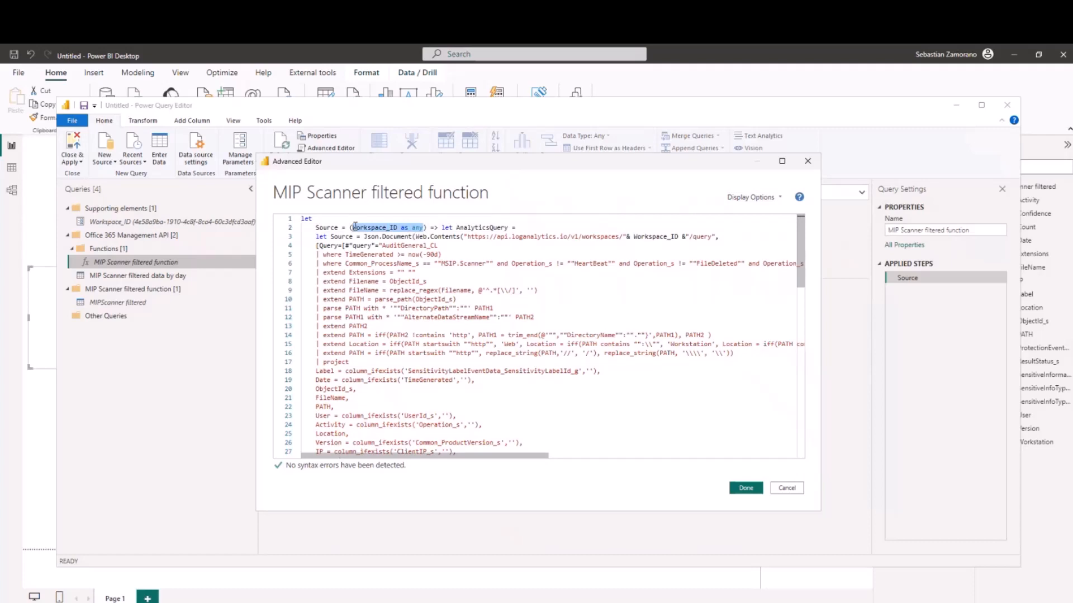
key("BackSpace")
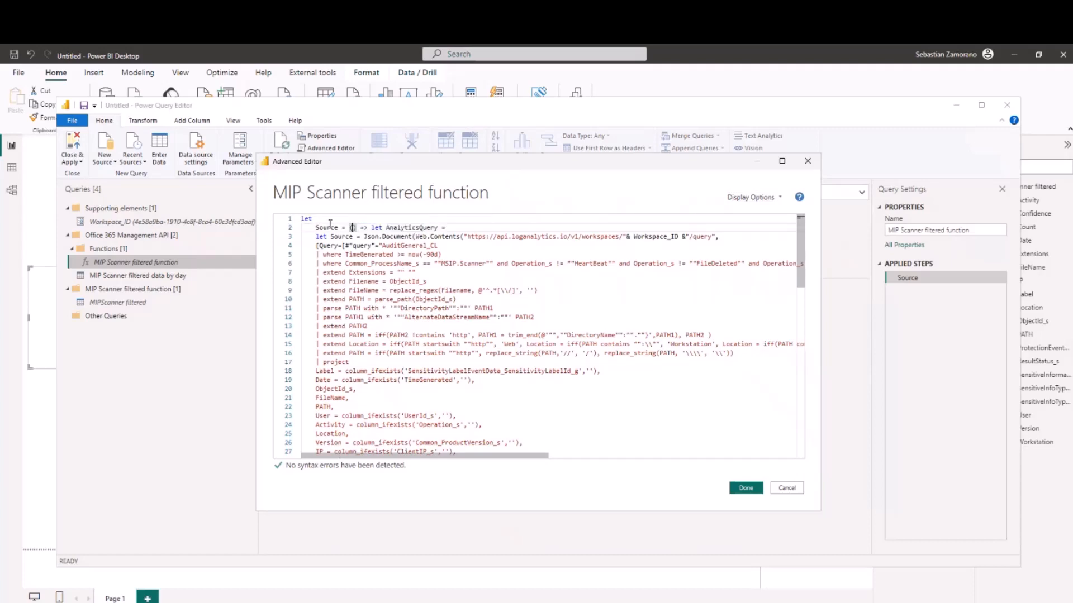
type("Day as text, Month as text, Year as text")
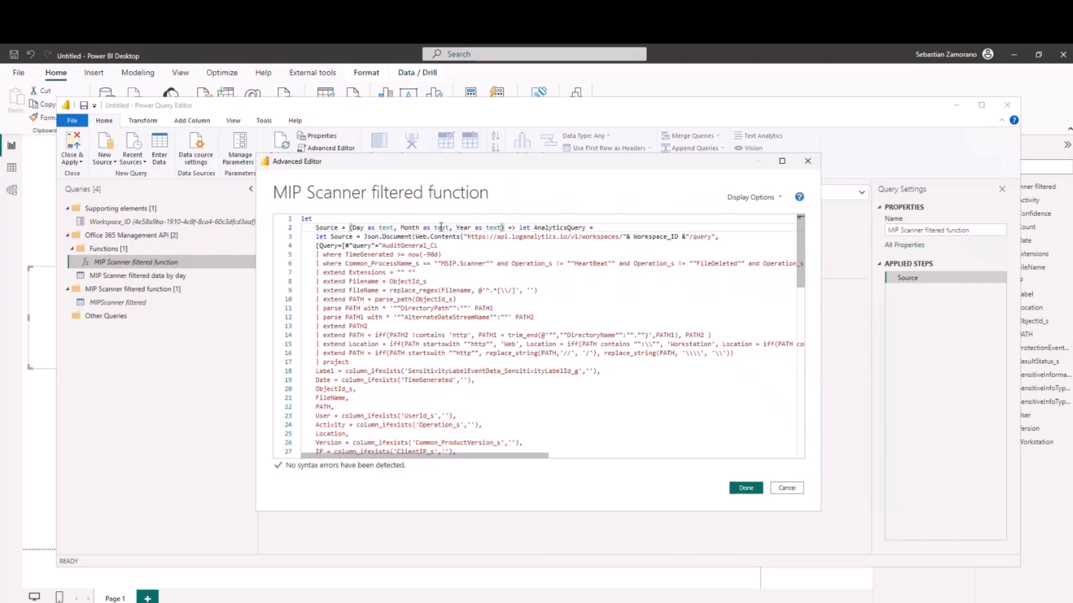
Remove the "where TimeGenerated >= now(-90d)" line from the function's AuditGeneral_CL query.
scroll(516, 374, "down", 2)
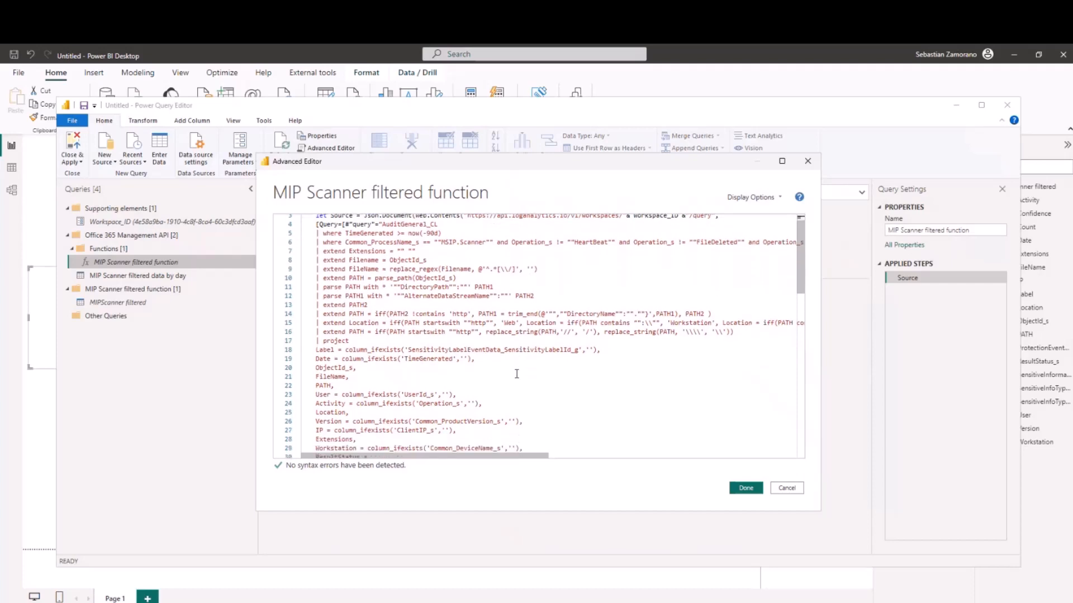
scroll(517, 374, "down", 3)
scroll(516, 374, "up", 4)
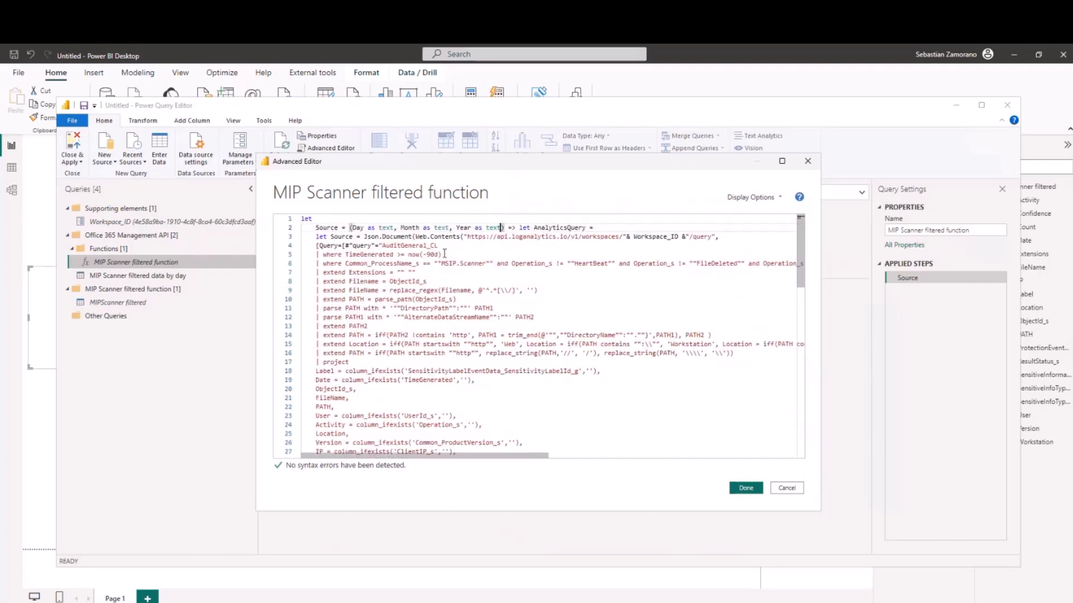
left_click_drag(444, 254, 299, 258)
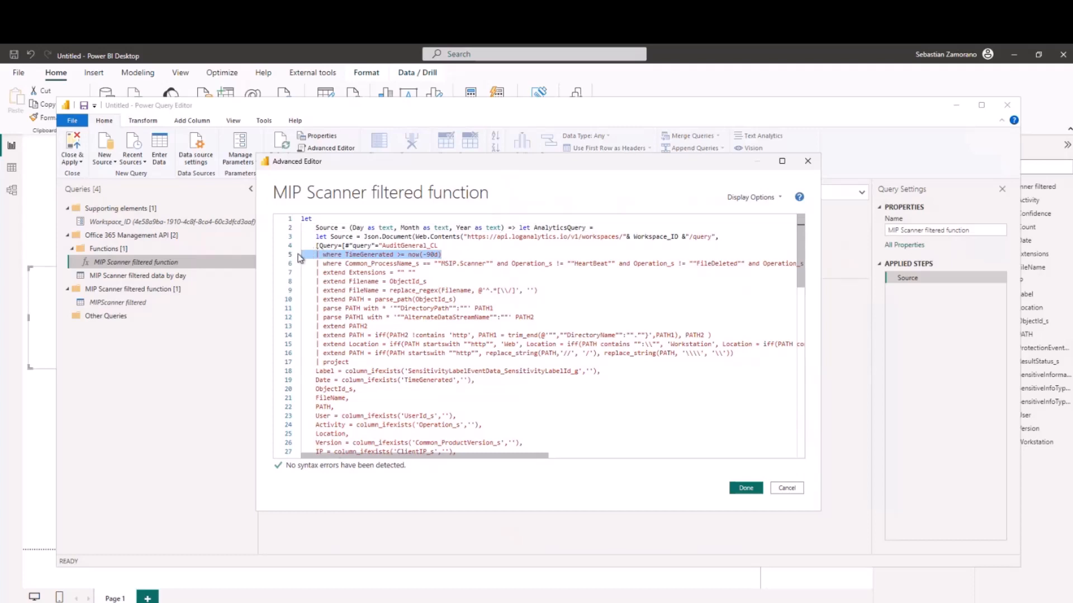
key("BackSpace")
key("BackSpace")
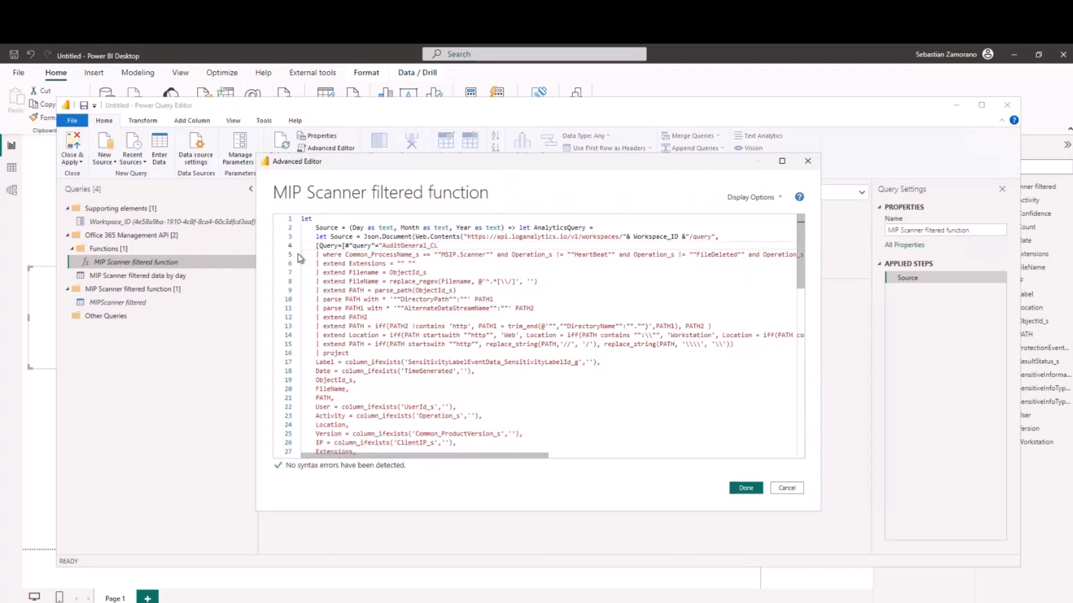
Look through the exported Power BI query files in Notepad for a timespan option in the query's web request.
scroll(469, 344, "down", 6)
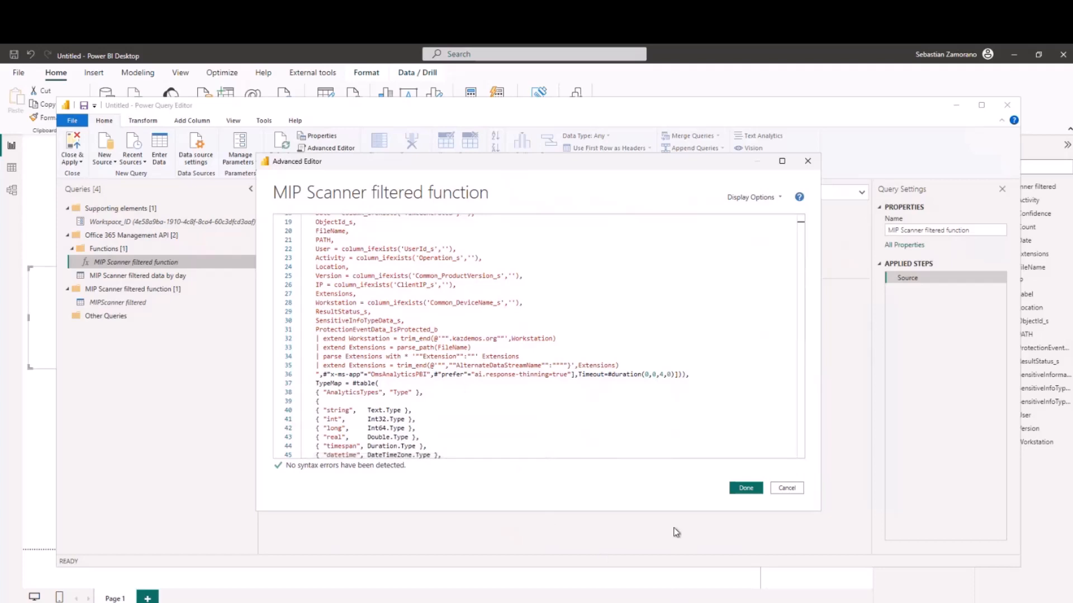
mouse_move(738, 602)
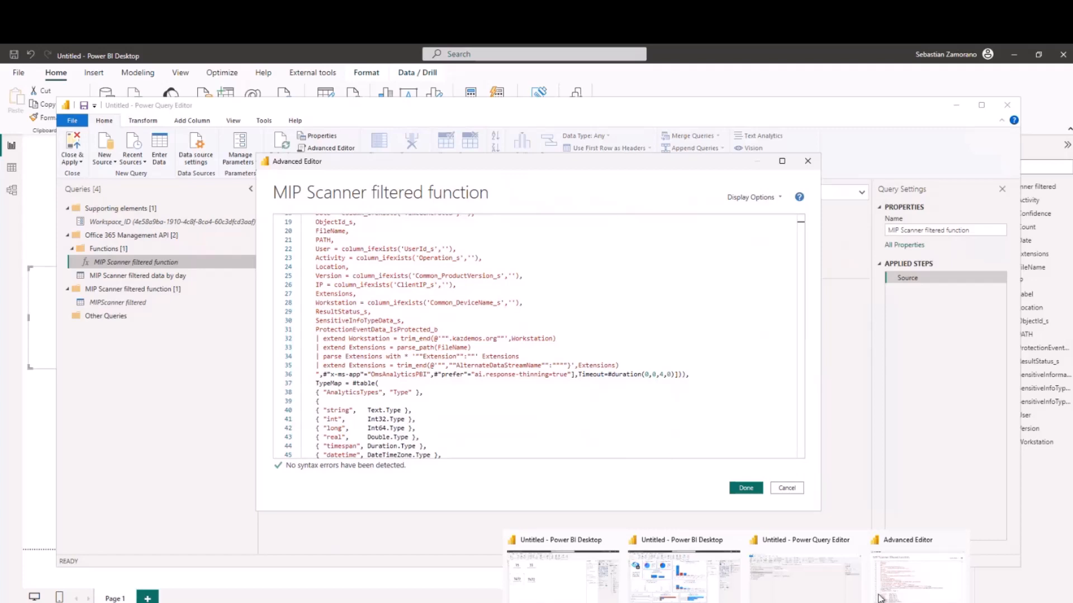
mouse_move(810, 602)
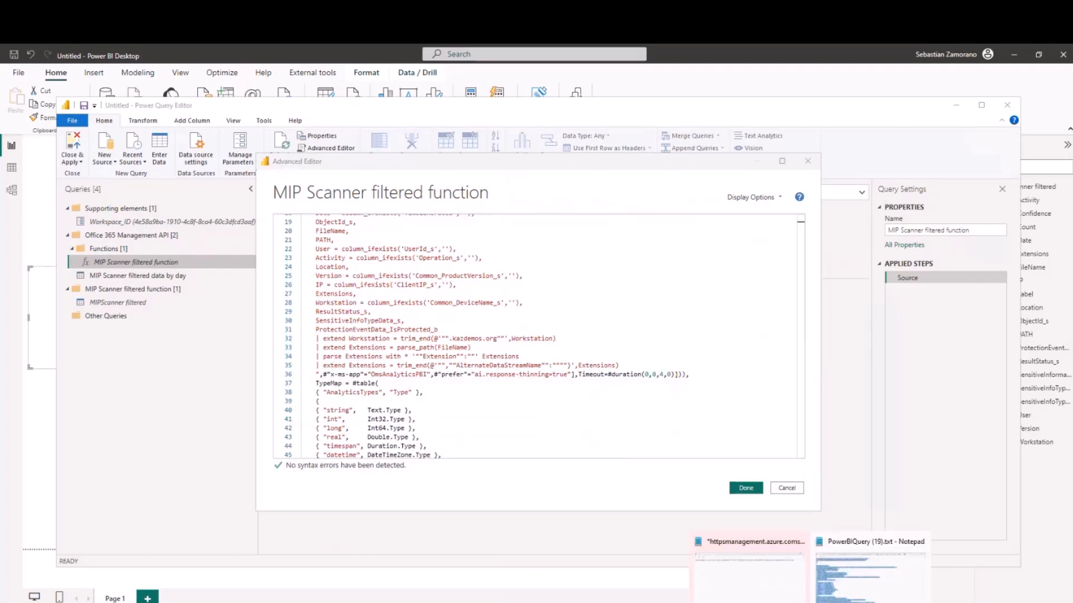
left_click(872, 569)
left_click(578, 336)
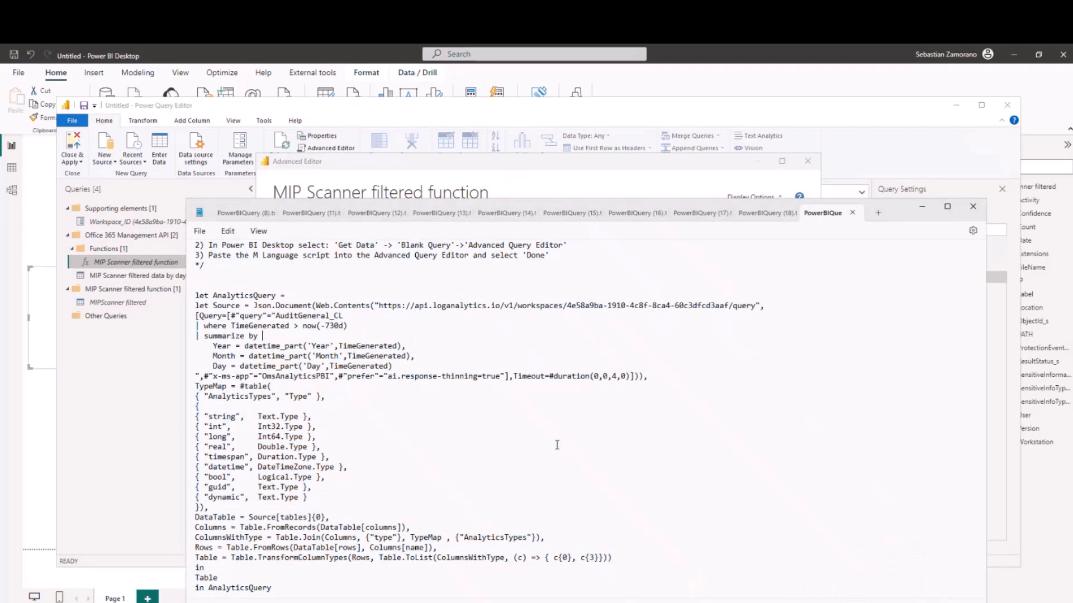
scroll(557, 445, "up", 1)
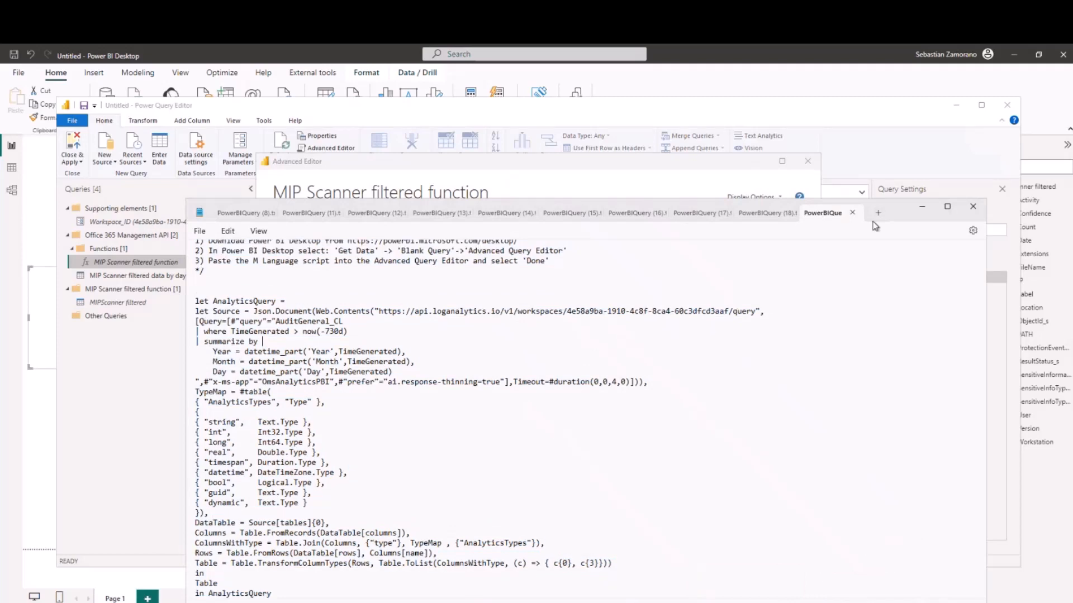
left_click(767, 213)
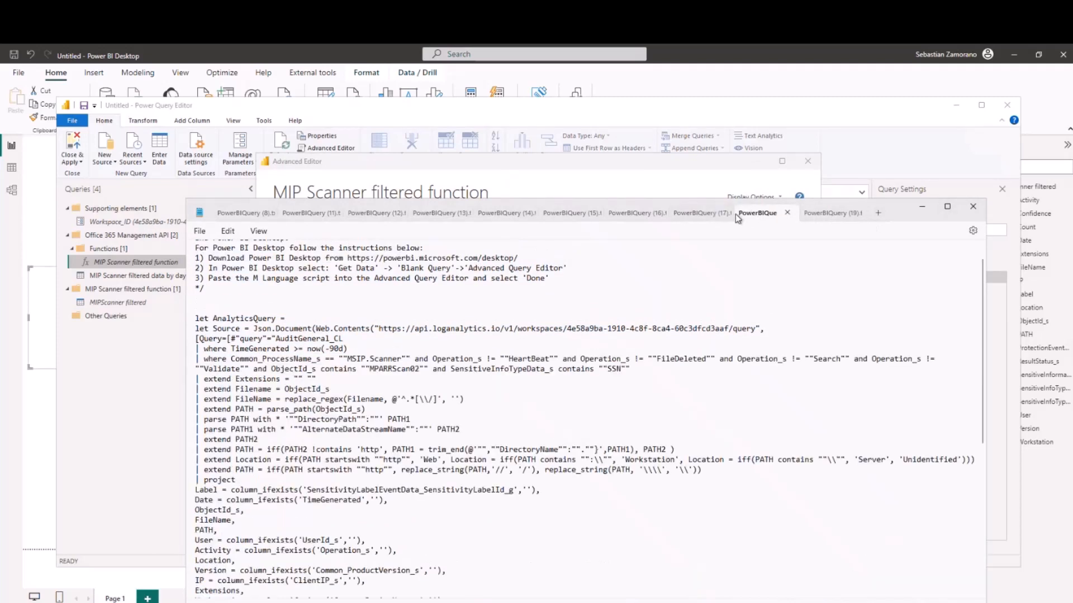
left_click(692, 217)
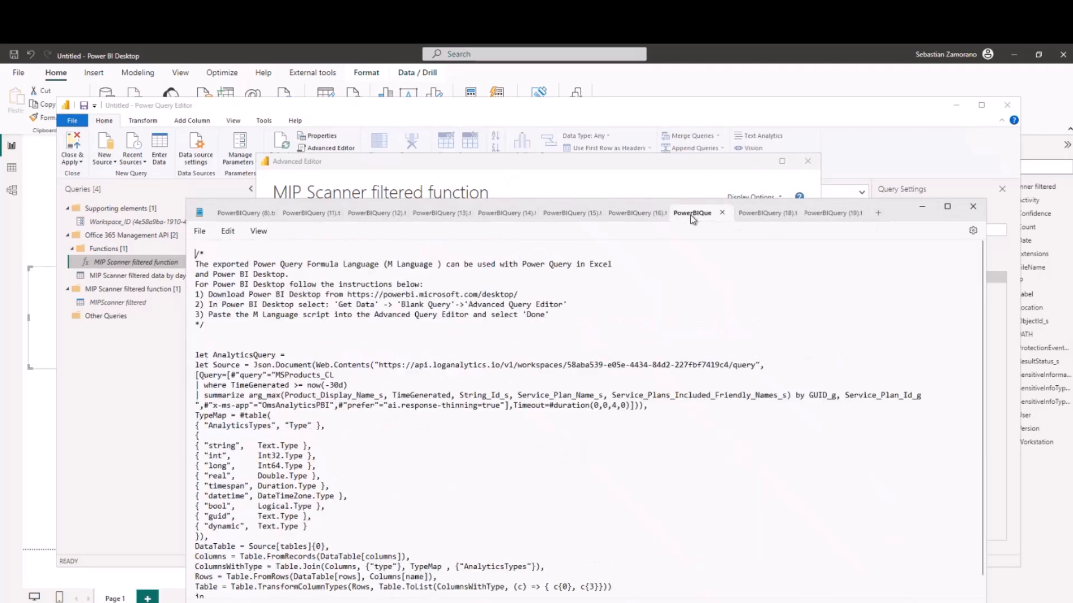
left_click(627, 217)
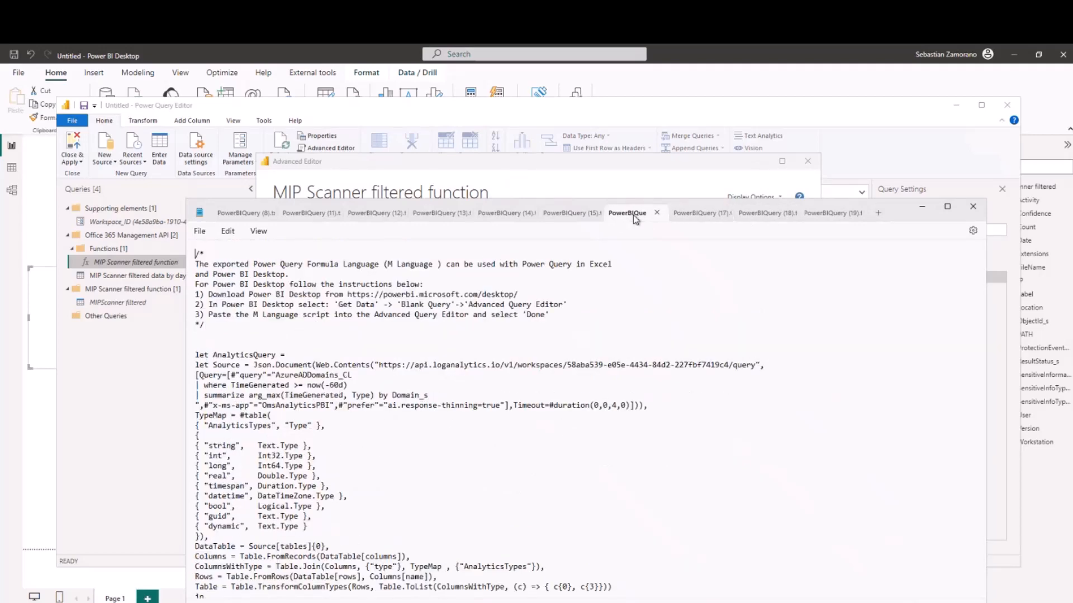
left_click(569, 212)
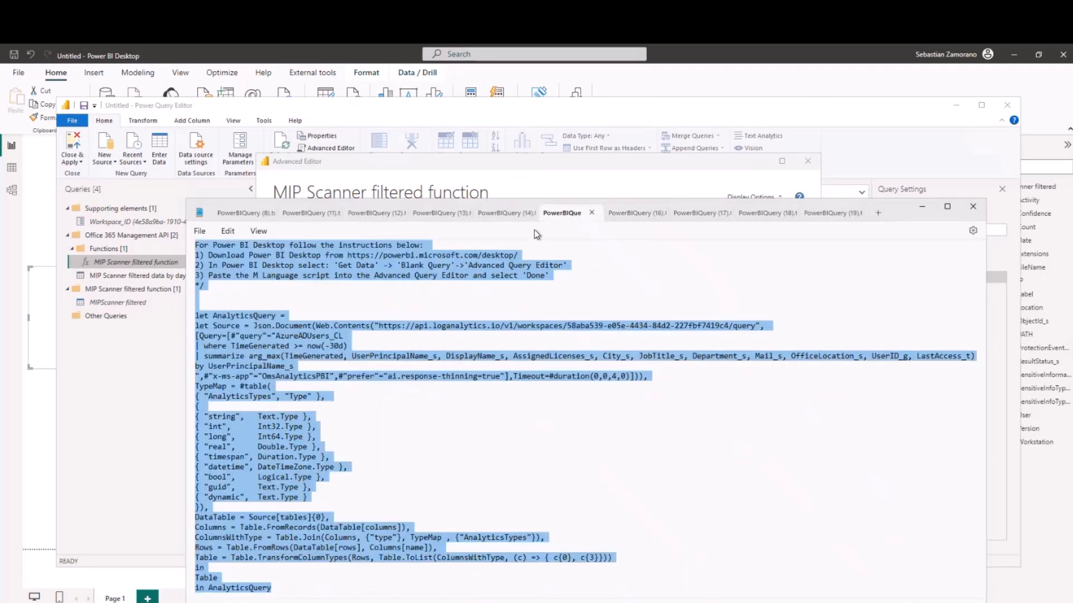
left_click(505, 215)
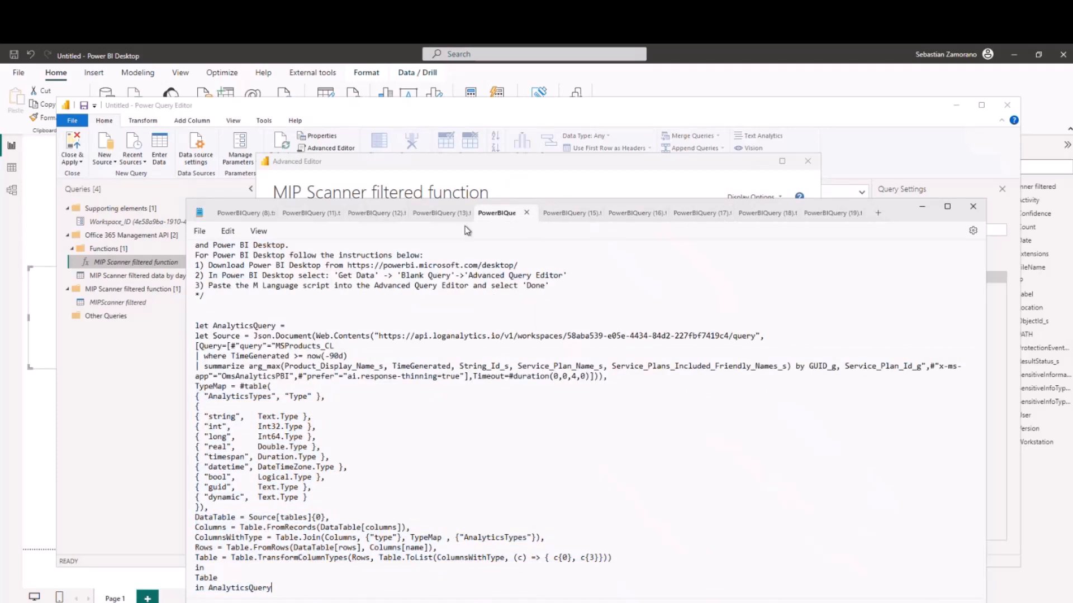
left_click(440, 218)
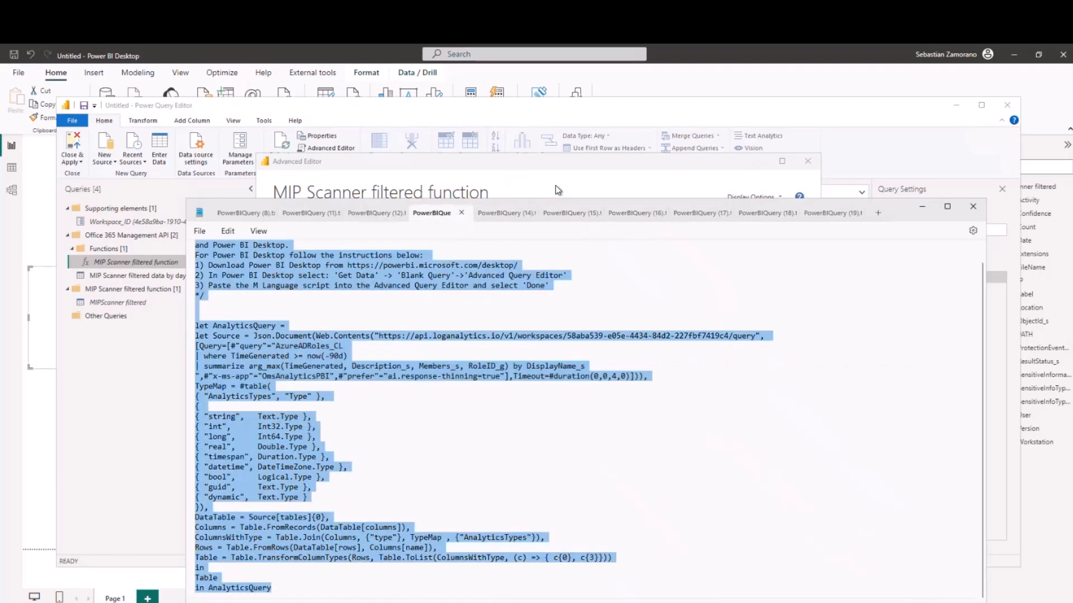
left_click(921, 212)
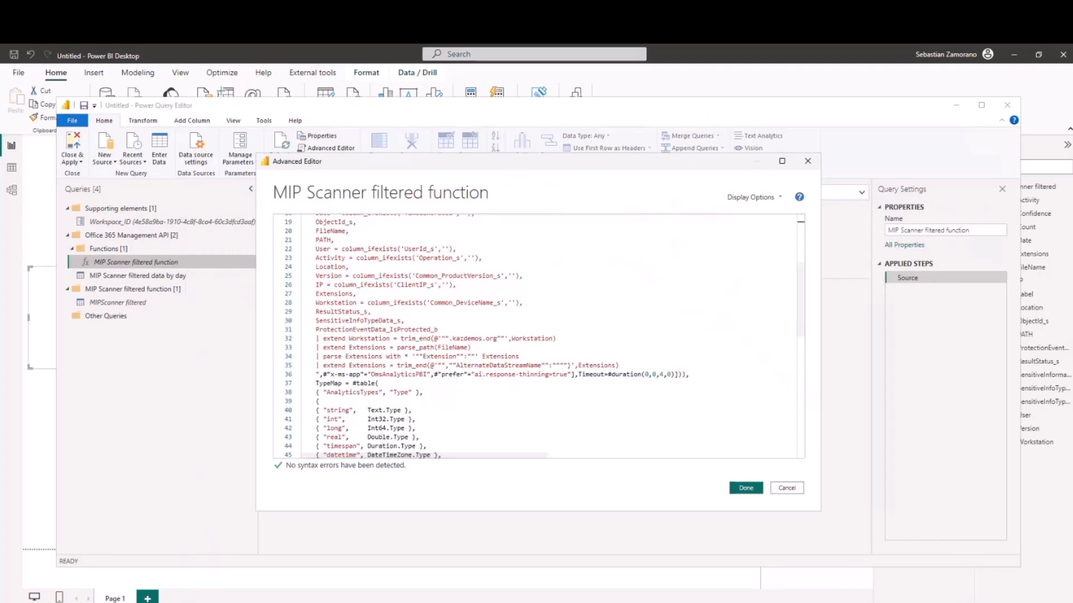
Switch to the MPARR Log Analytics workspace in Azure and run a new query on the AuditExchange_CL table for the last 24 hours.
mouse_move(685, 602)
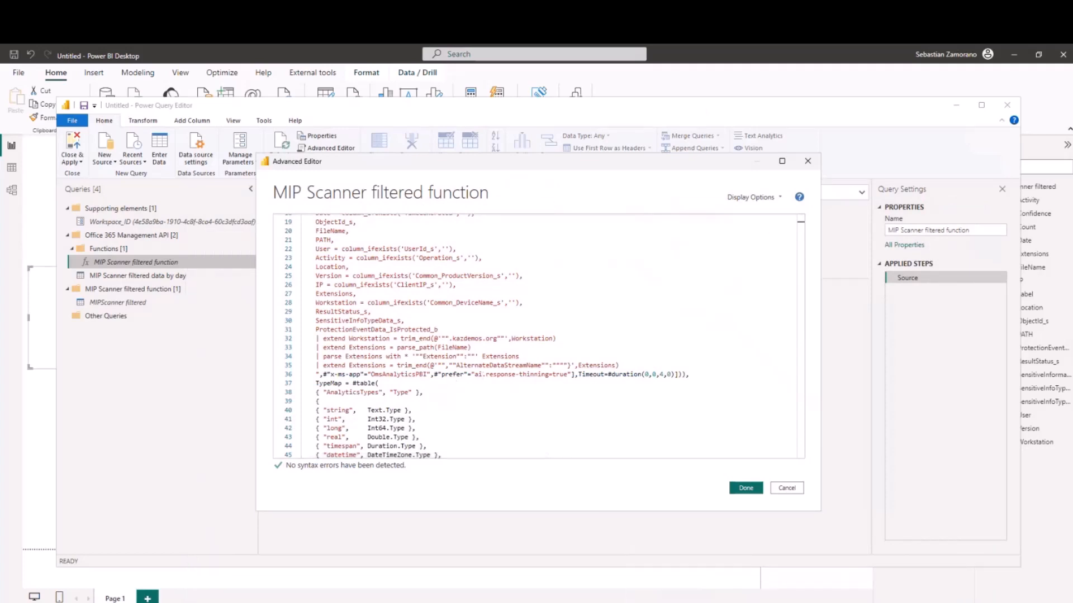
mouse_move(486, 601)
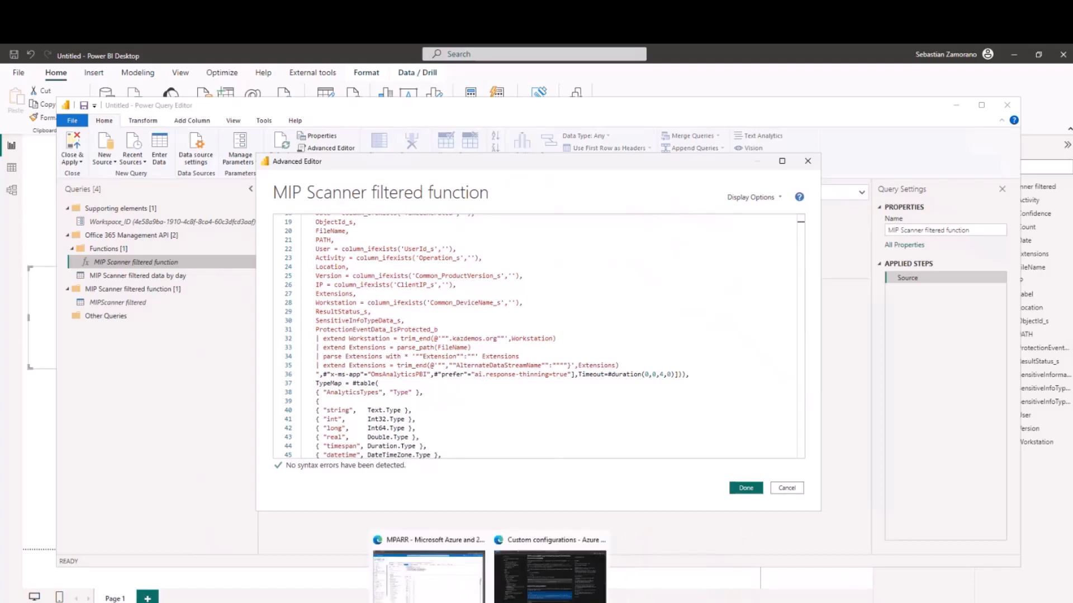
left_click(452, 574)
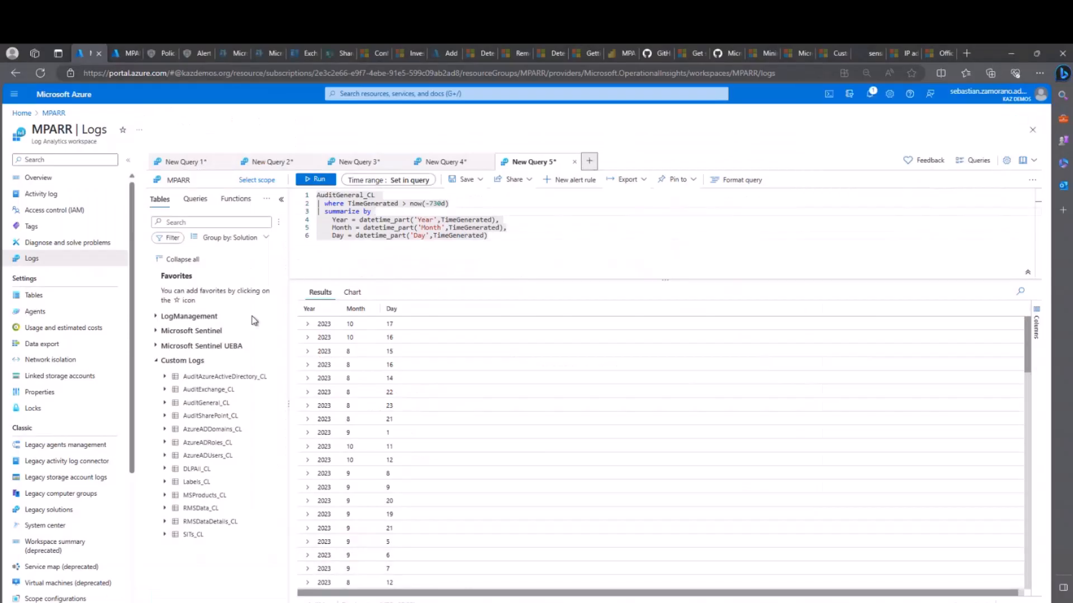
left_click(590, 162)
double_click(204, 390)
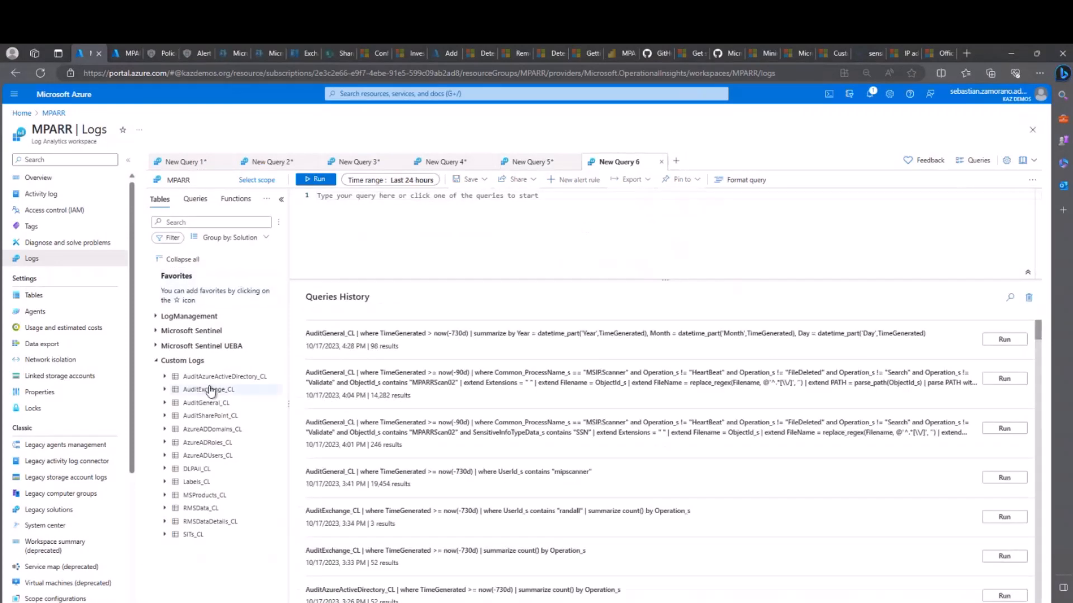
left_click(312, 178)
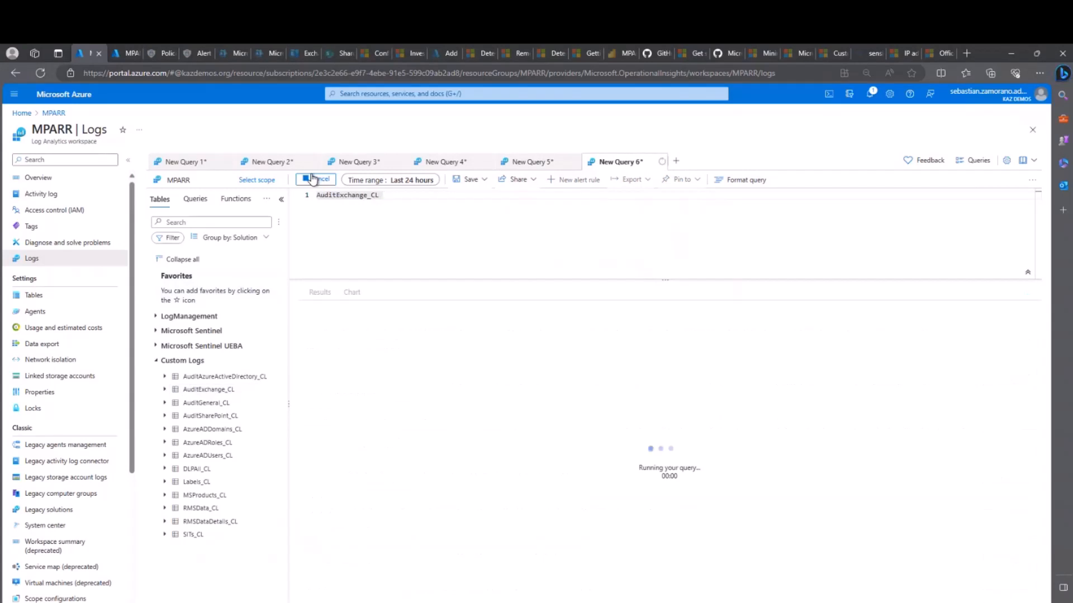
Export the AuditExchange_CL query as a Power BI M query and open the downloaded PowerBIQuery (20).txt.
left_click(647, 182)
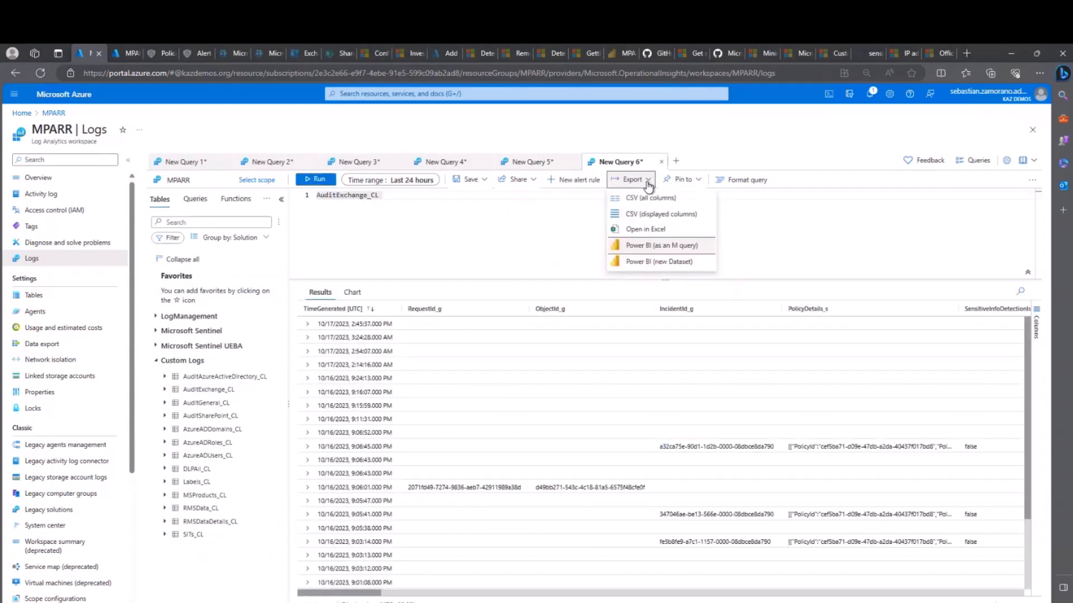
left_click(662, 244)
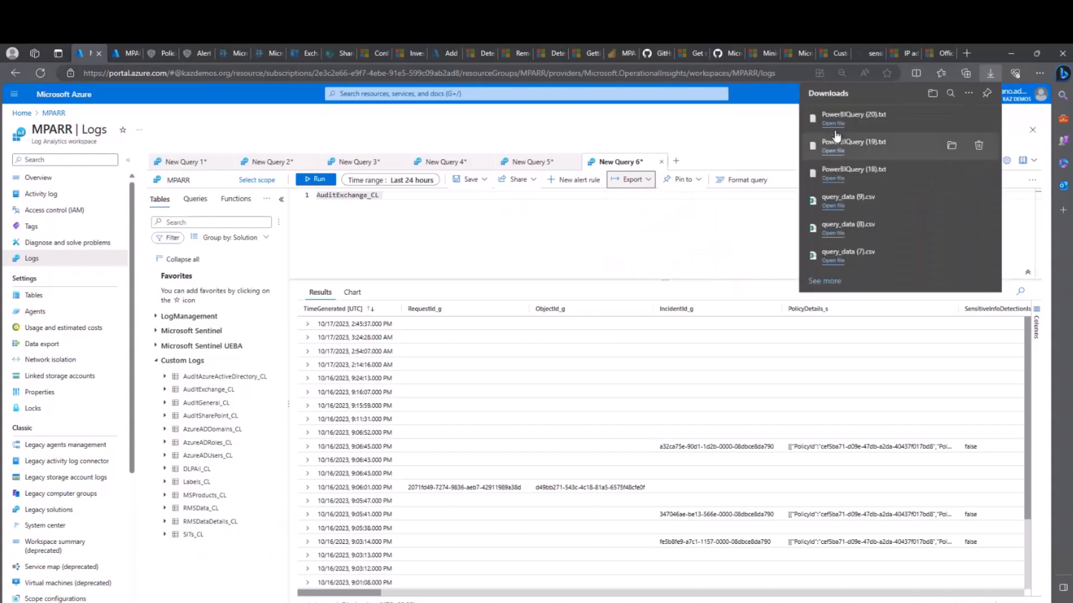
left_click(829, 124)
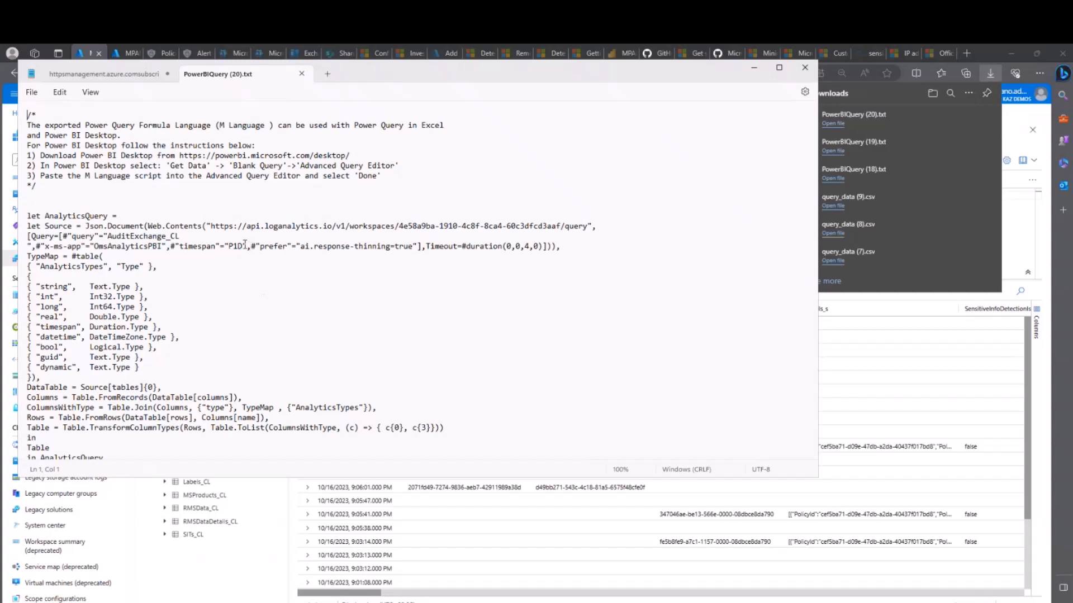
Copy the timespan option with value P1D from the exported query into the MIP Scanner filtered function's web request, after the x-ms-app option.
left_click_drag(247, 245, 166, 246)
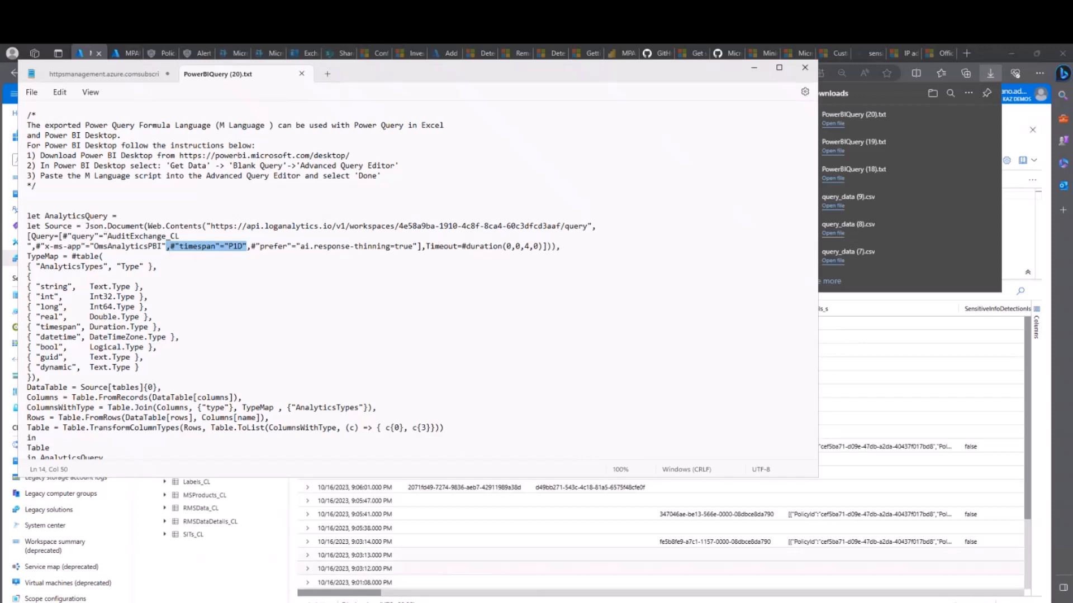
mouse_move(845, 598)
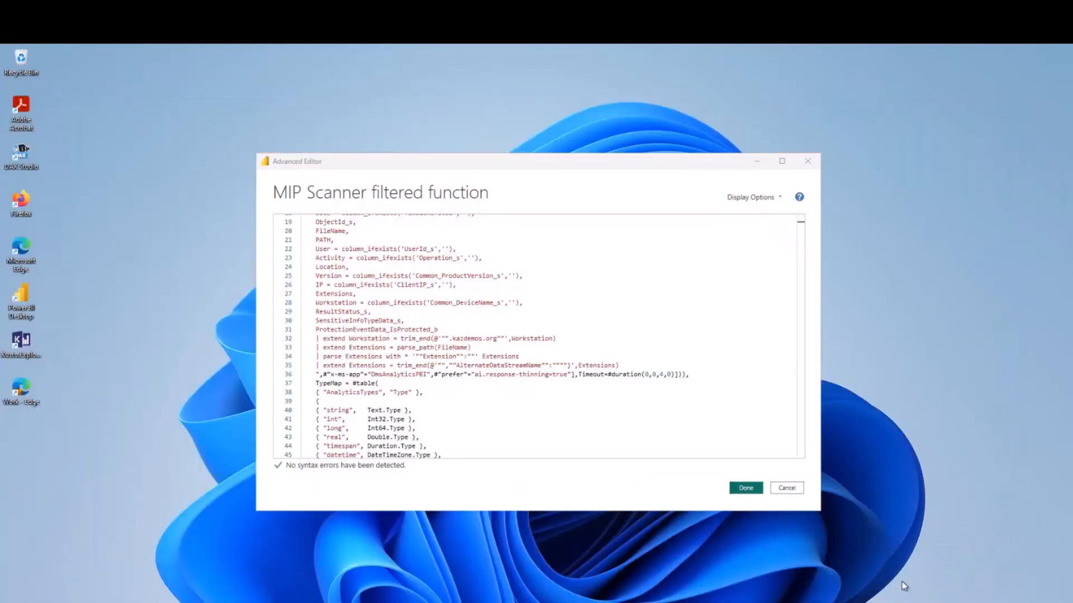
left_click(902, 581)
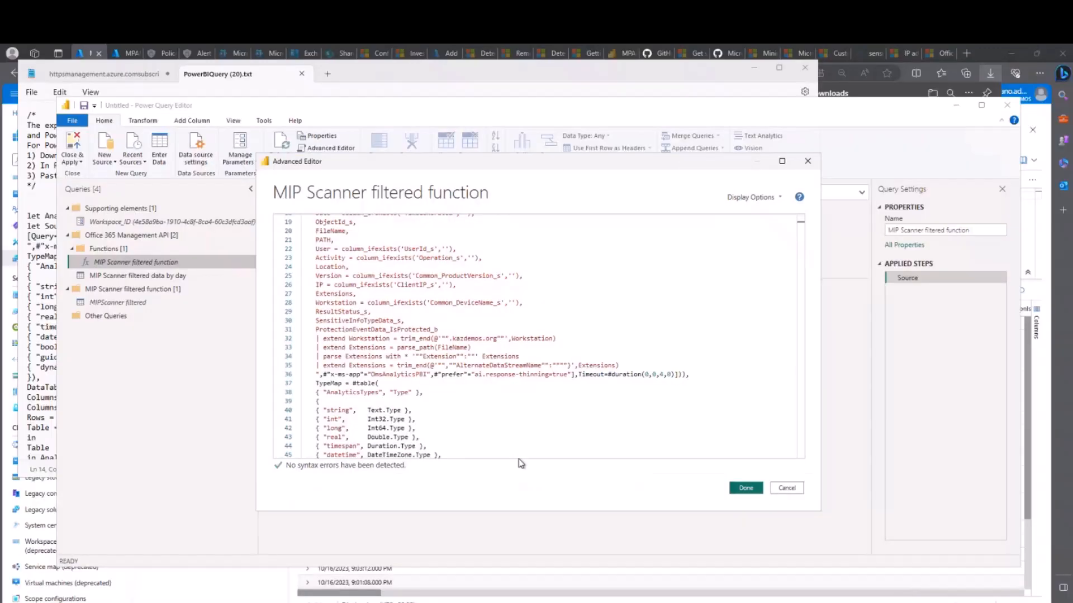
left_click(436, 374)
type(",#\"timespan\"=\"P1D\"")
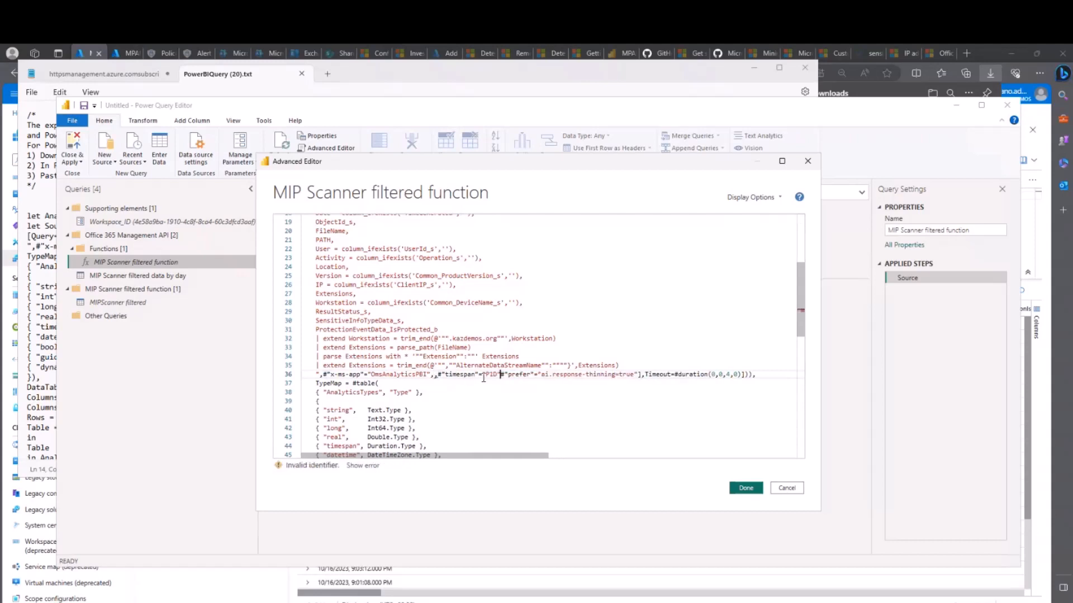
type(",")
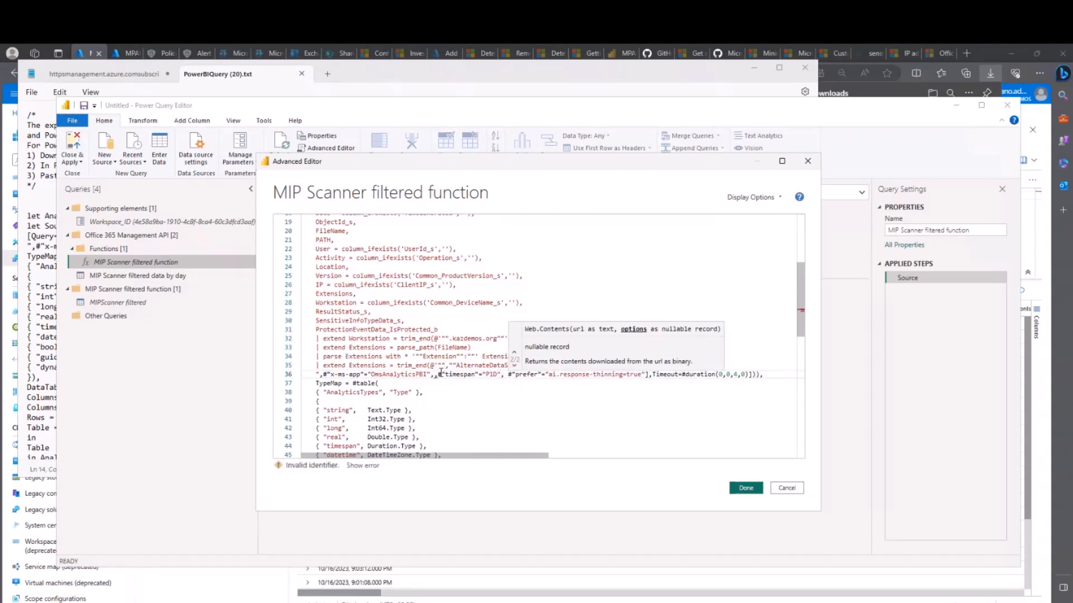
left_click(439, 374)
key("BackSpace")
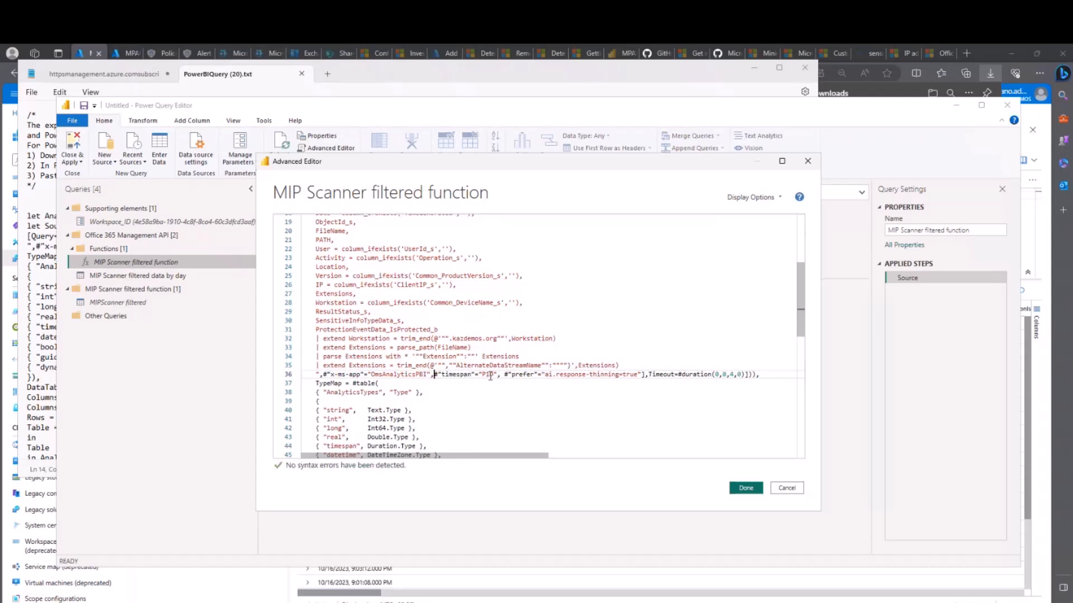
Replace the timespan value P1D with the copied DLPAll_CL filter that compares the datetime_part of TimeGenerated with Day, Month and Year.
double_click(490, 374)
key("BackSpace")
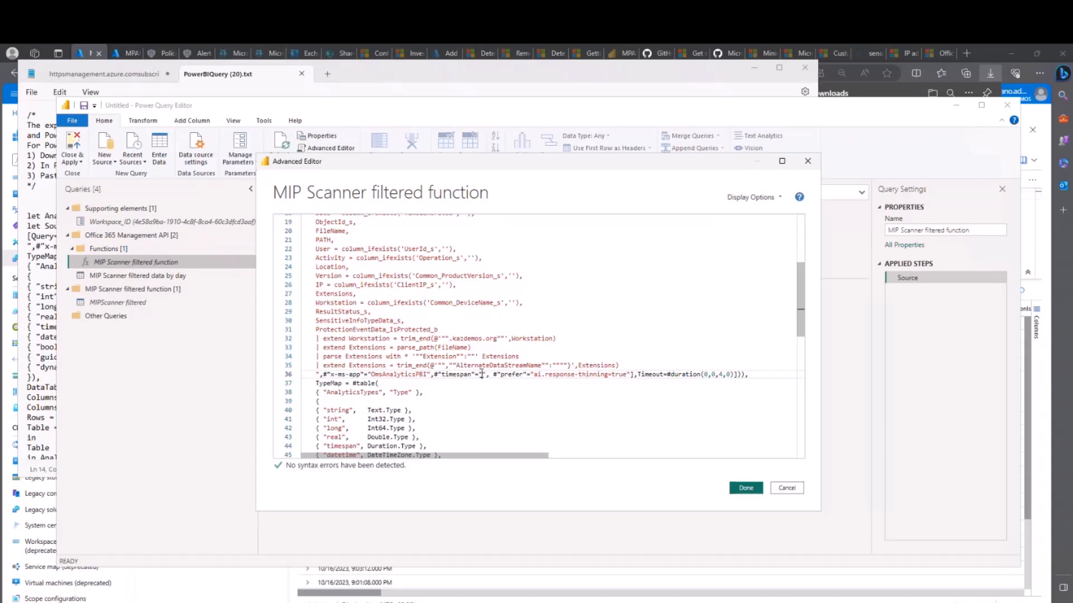
key("ctrl+v")
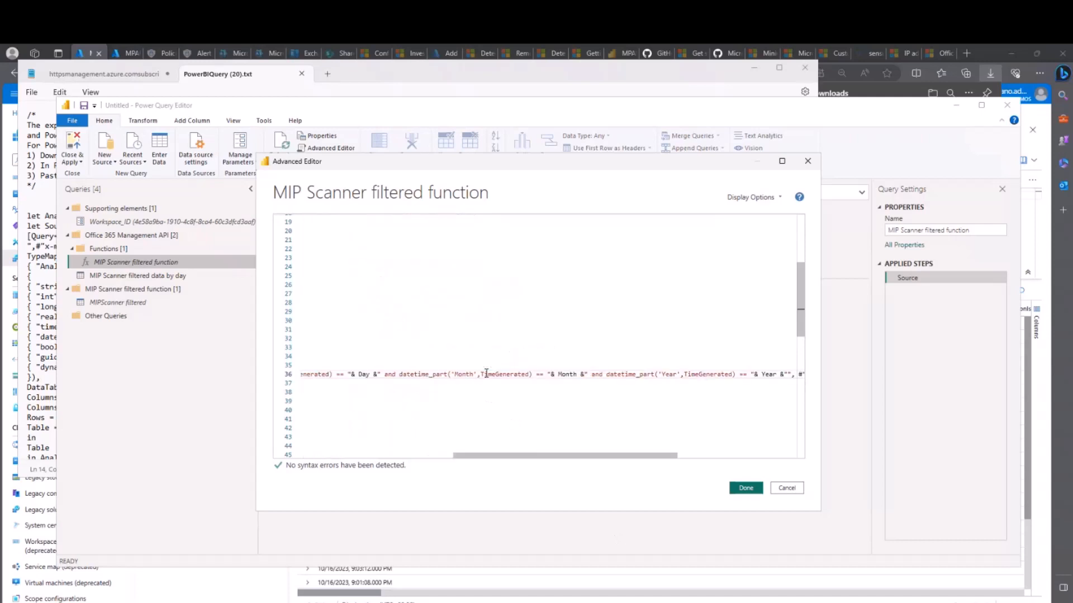
left_click_drag(584, 456, 436, 459)
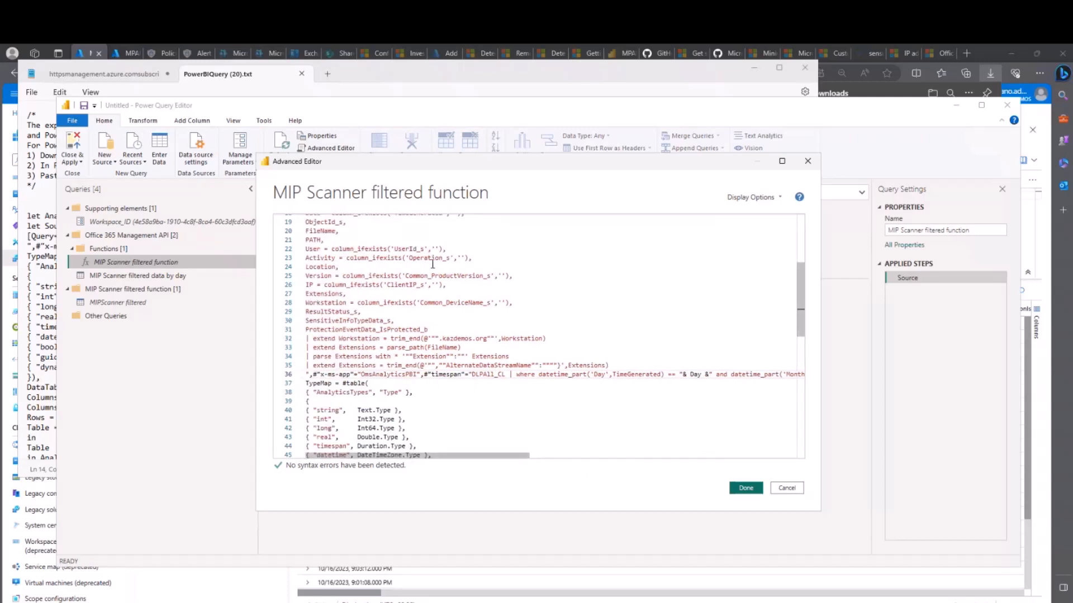
Replace the table name DLPAll_CL in the timespan filter with AuditGeneral_CL, copied from the start of the query, and save the function.
scroll(437, 266, "up", 2)
scroll(438, 267, "up", 5)
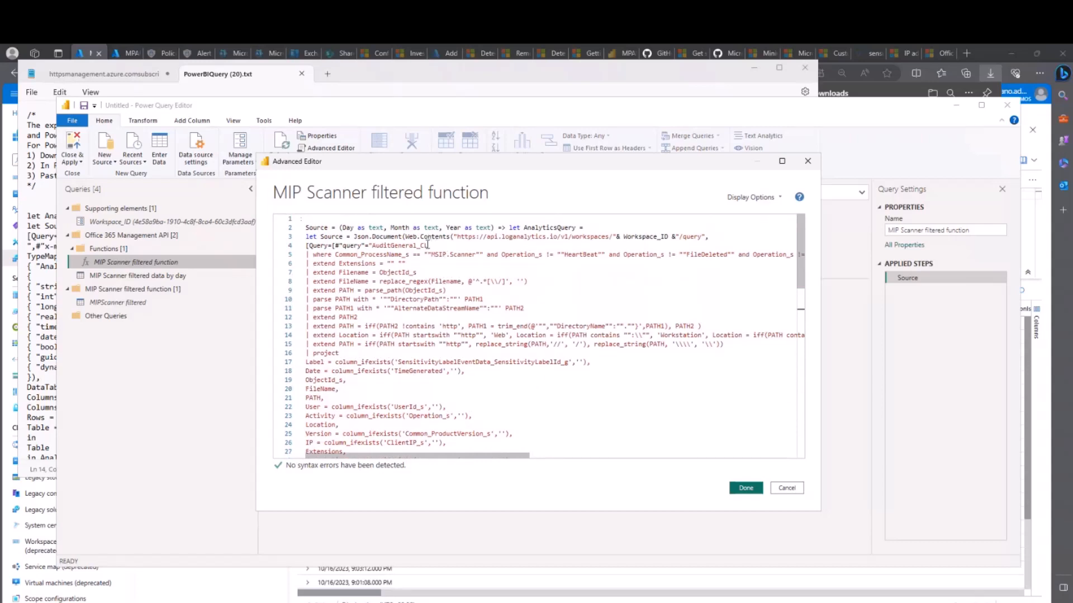
left_click_drag(428, 245, 368, 246)
key("ctrl+c")
scroll(519, 319, "down", 8)
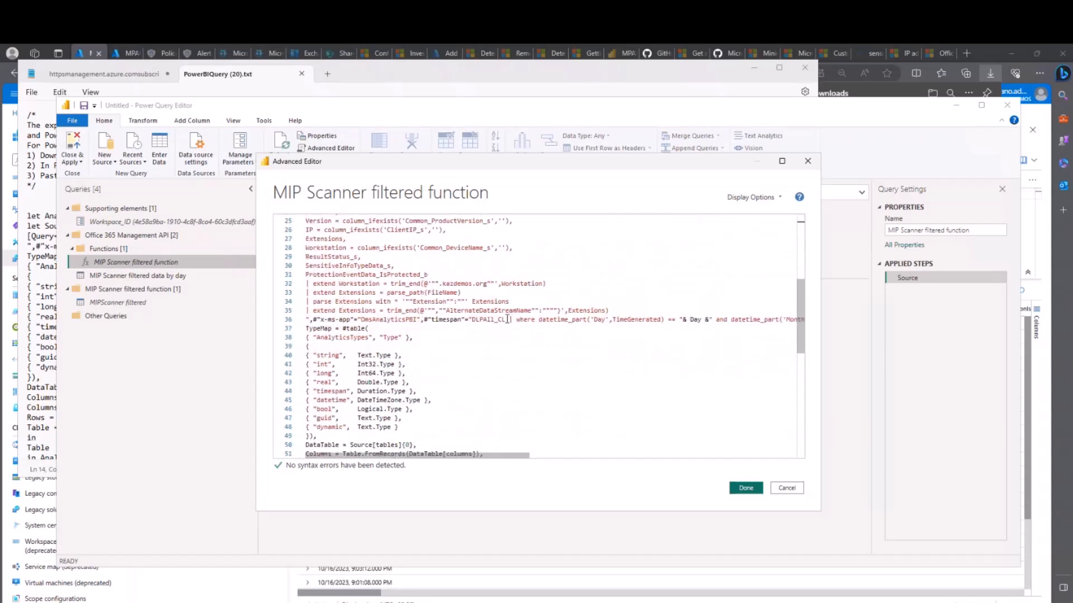
left_click_drag(506, 319, 473, 321)
key("ctrl+v")
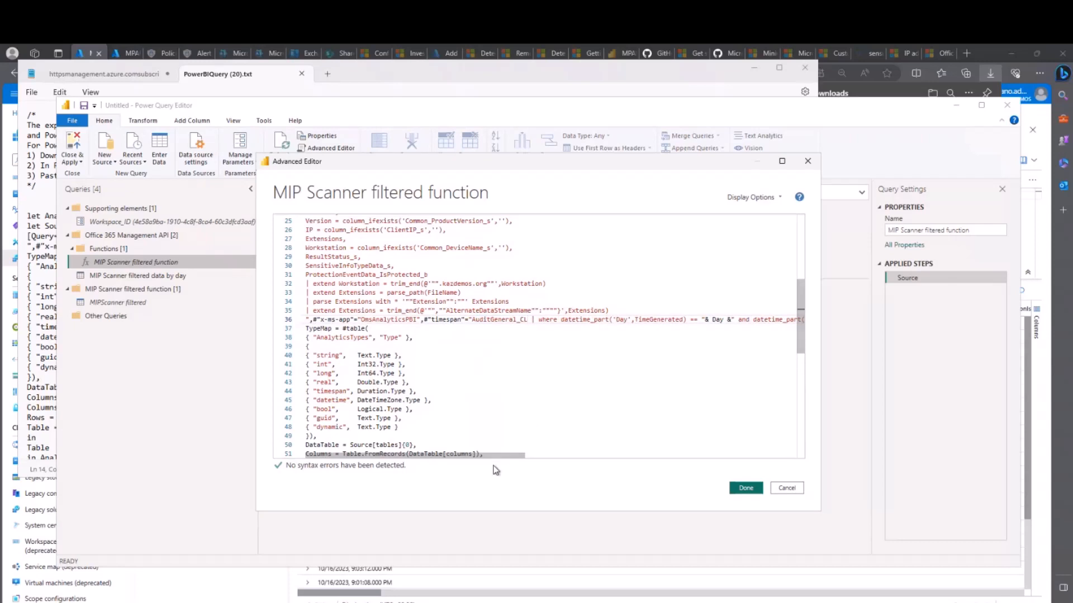
left_click_drag(495, 455, 428, 465)
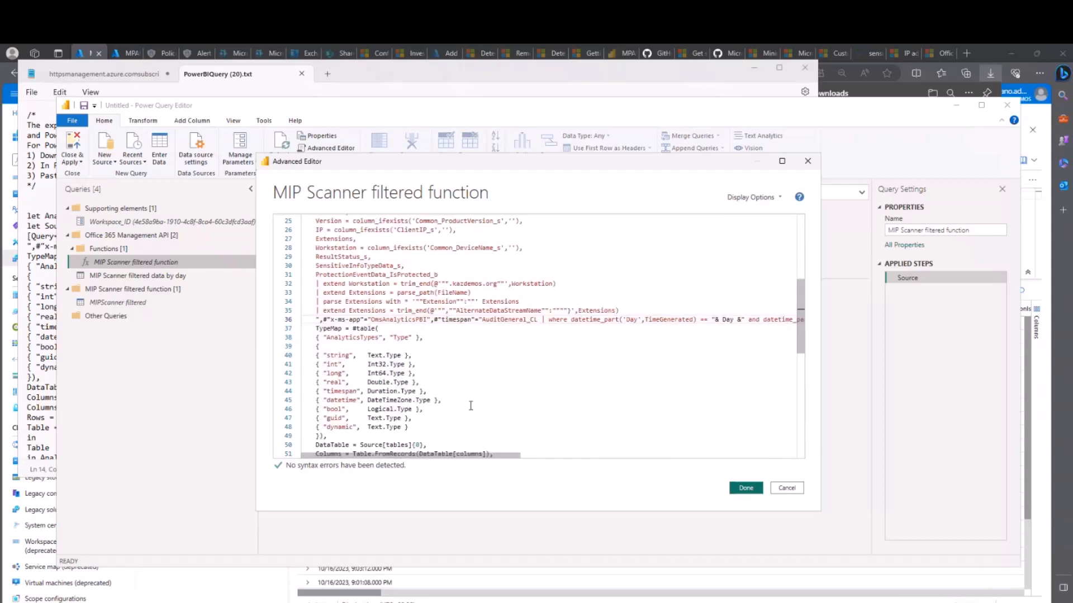
scroll(470, 406, "up", 7)
scroll(444, 293, "up", 1)
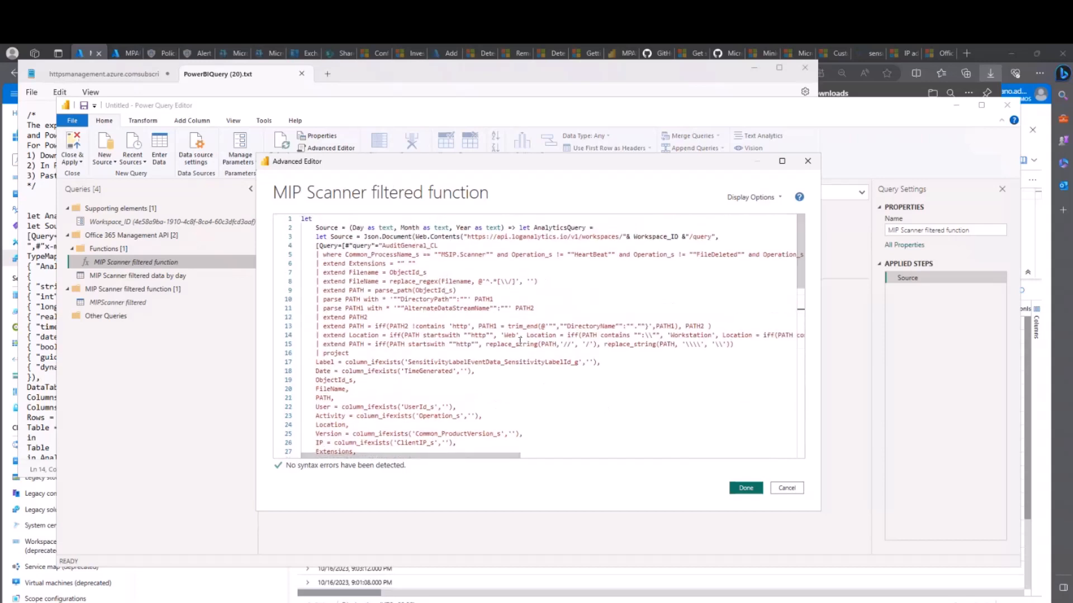
left_click(746, 489)
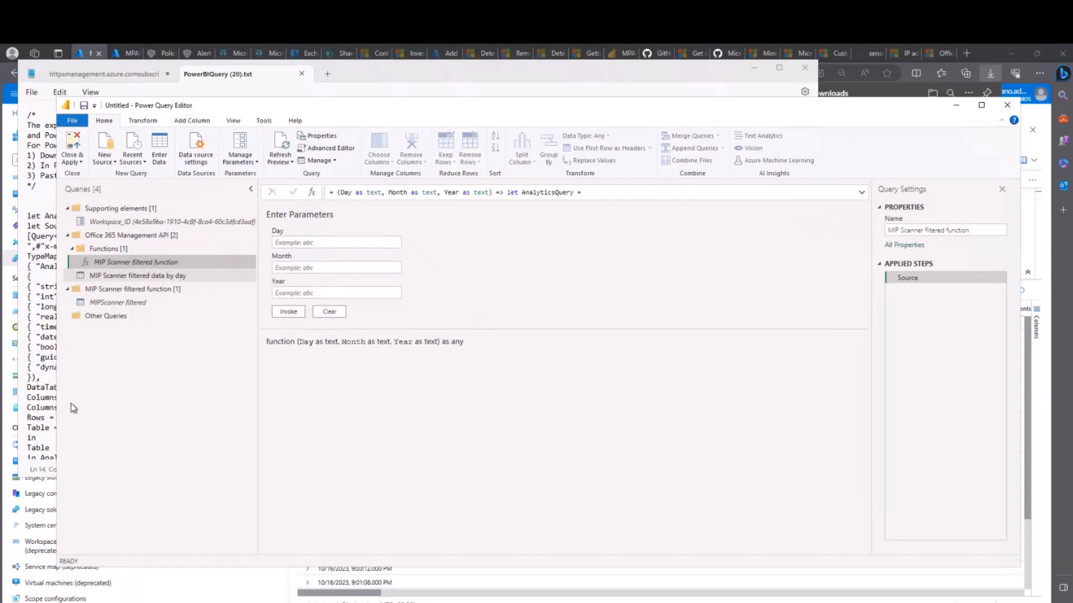
Set up a custom function column on the "MIP Scanner filtered data by day" query using "MIP Scanner filtered function".
left_click(145, 283)
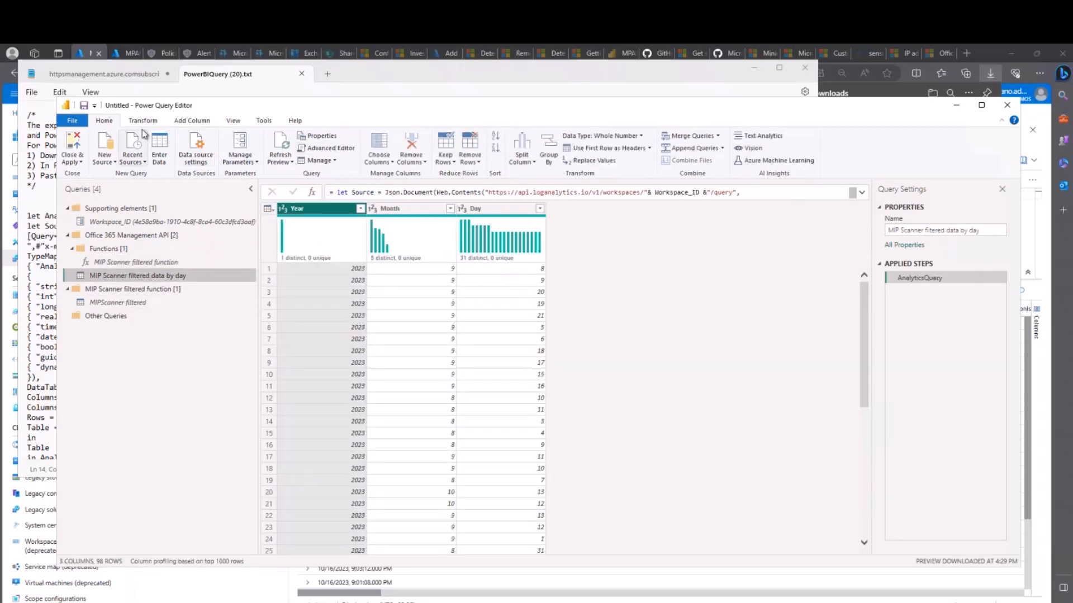
left_click(196, 121)
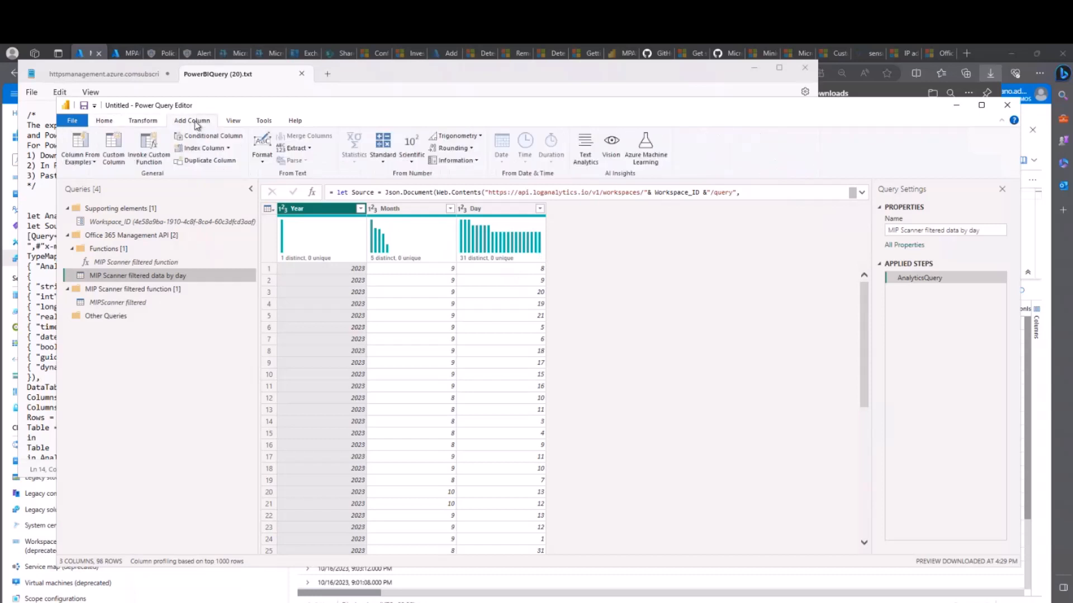
left_click(157, 154)
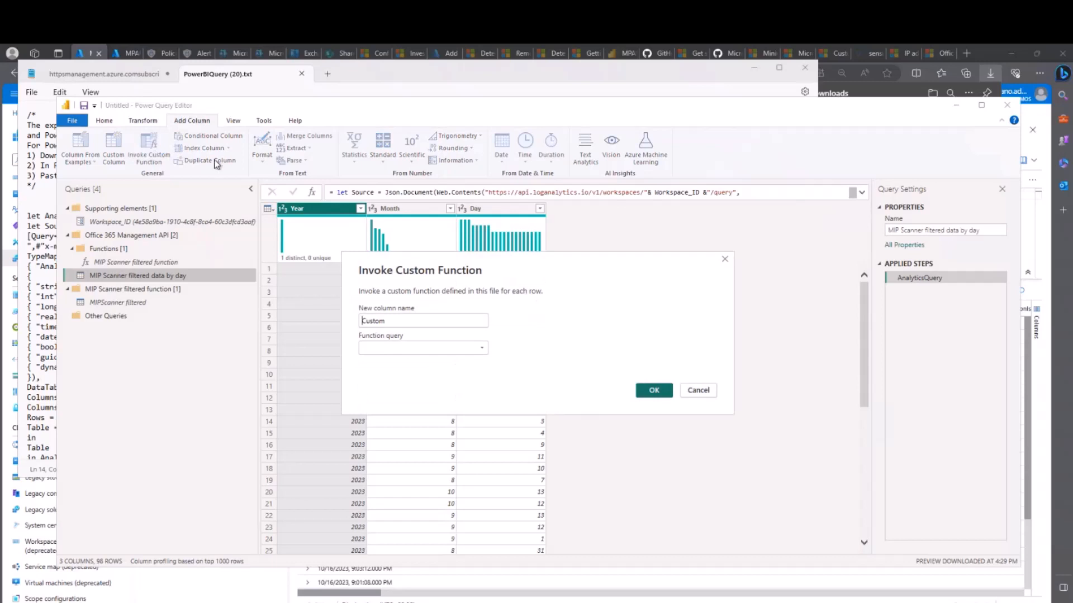
left_click(463, 350)
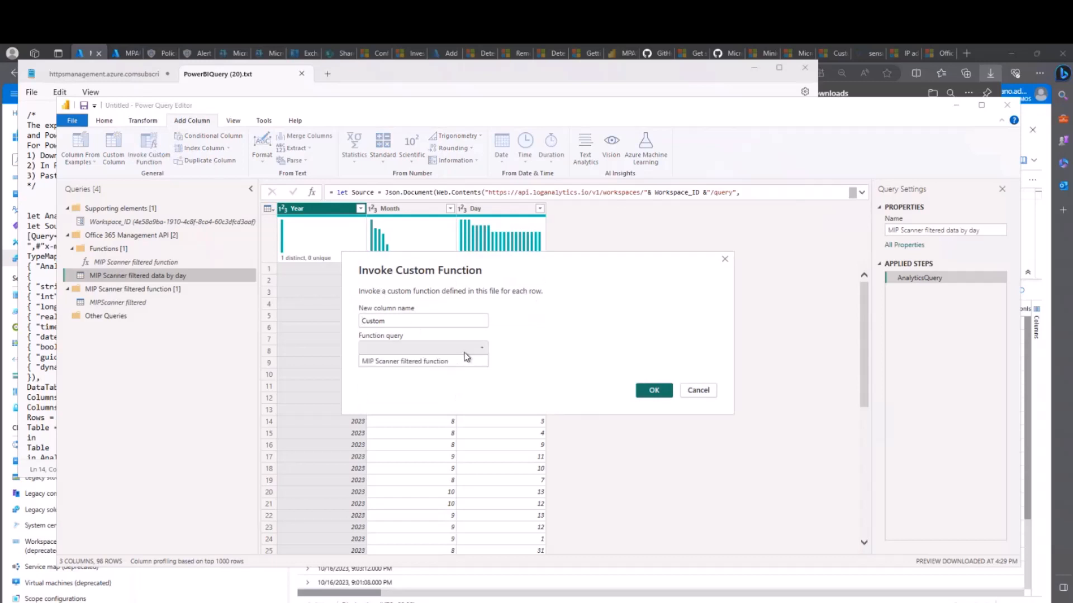
left_click(445, 362)
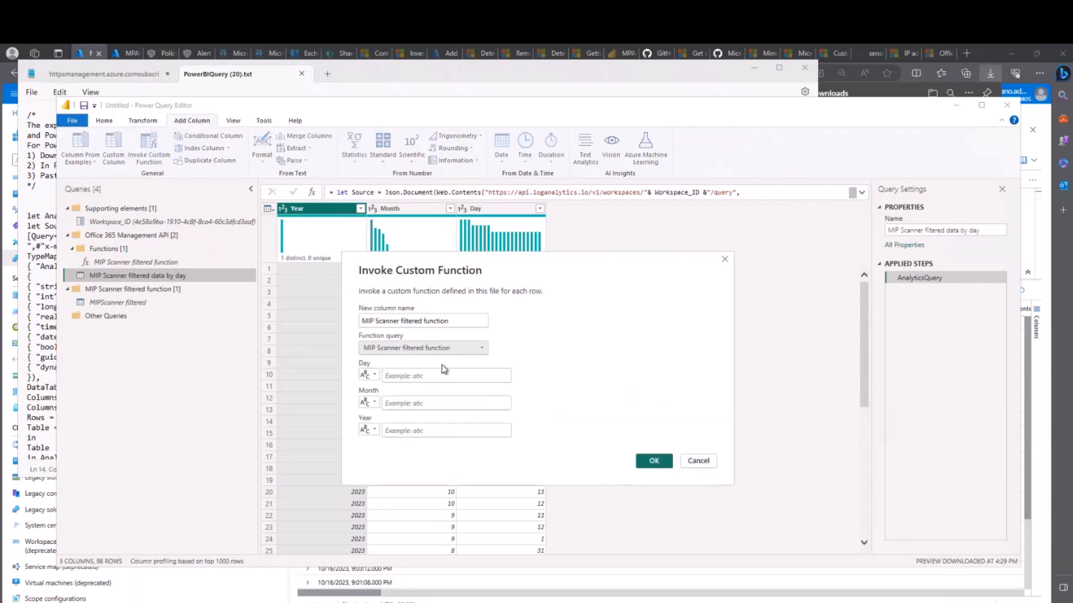
Supply the texts Day, Month and Year as the matching function arguments and add the invoked function column.
left_click(452, 375)
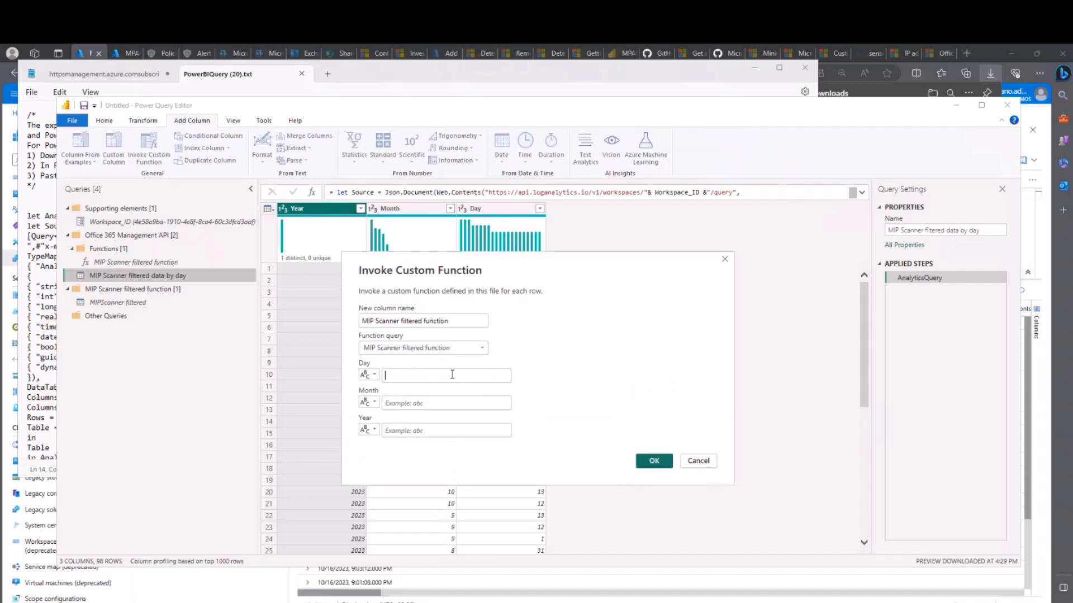
type("Day")
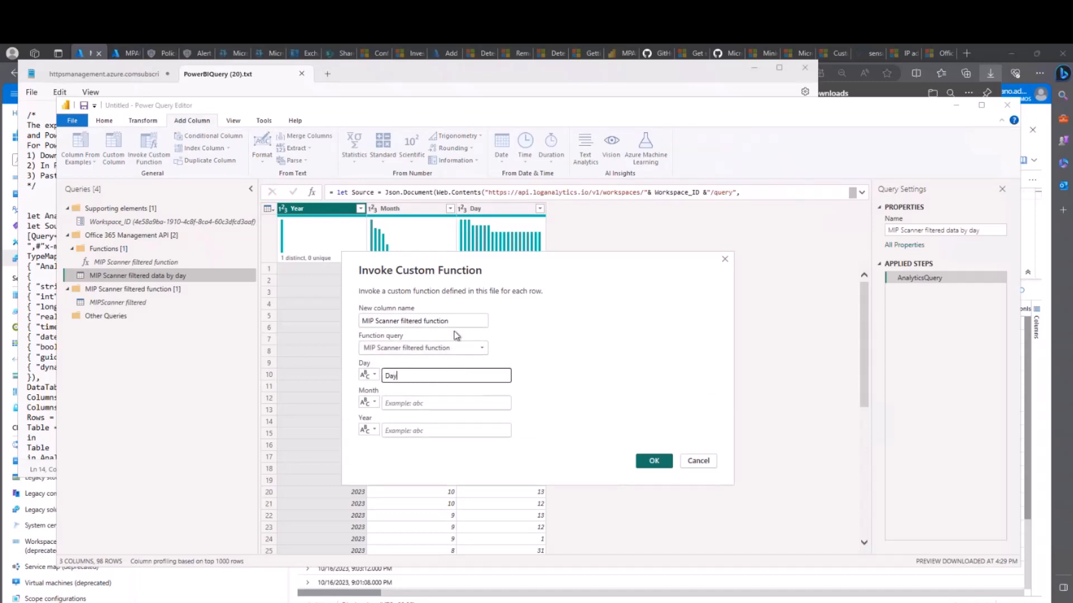
left_click(400, 401)
type("M")
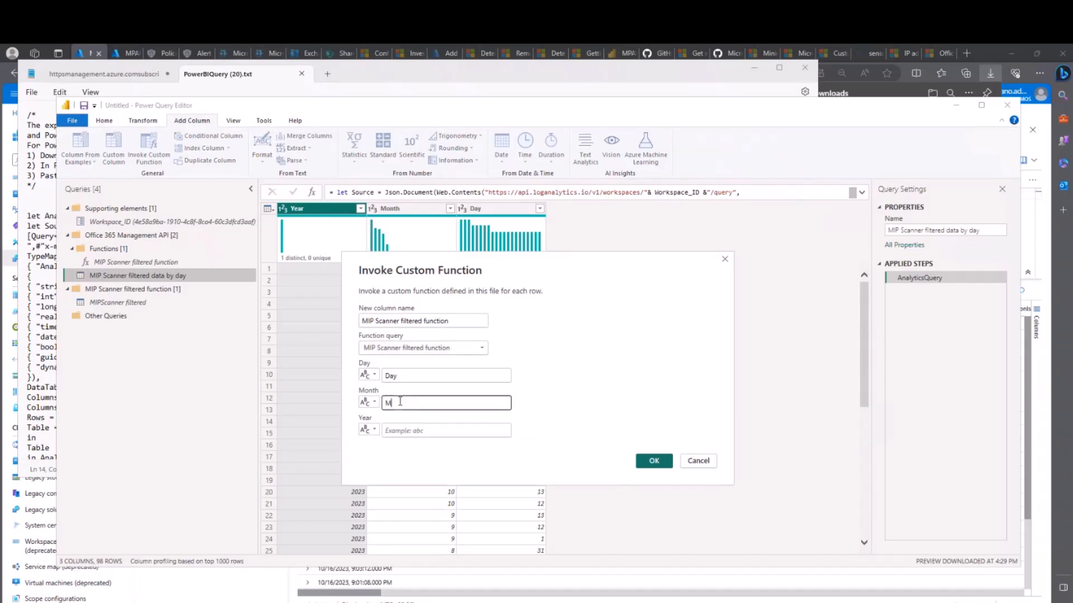
type("onth")
left_click(408, 430)
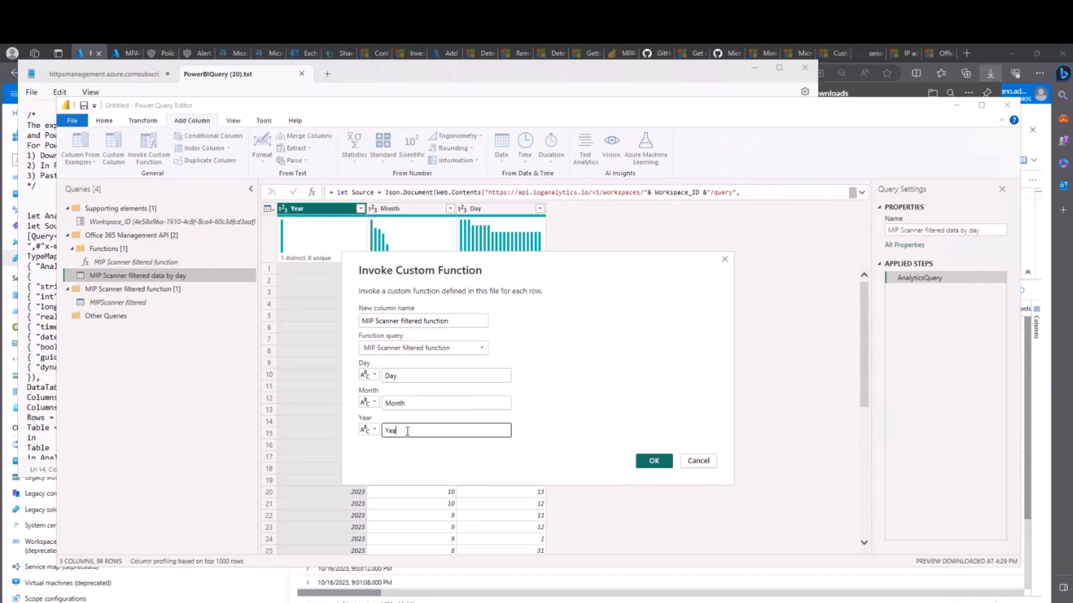
left_click(651, 460)
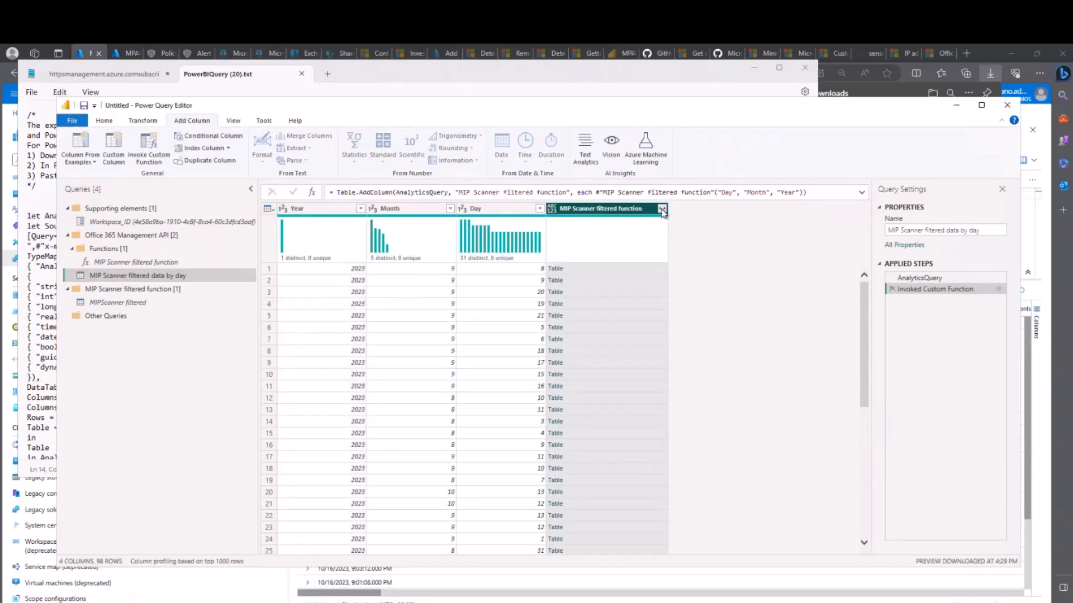
Expand all columns of the "MIP Scanner filtered function" column without the original name as prefix, and look through the expanded data.
left_click(662, 209)
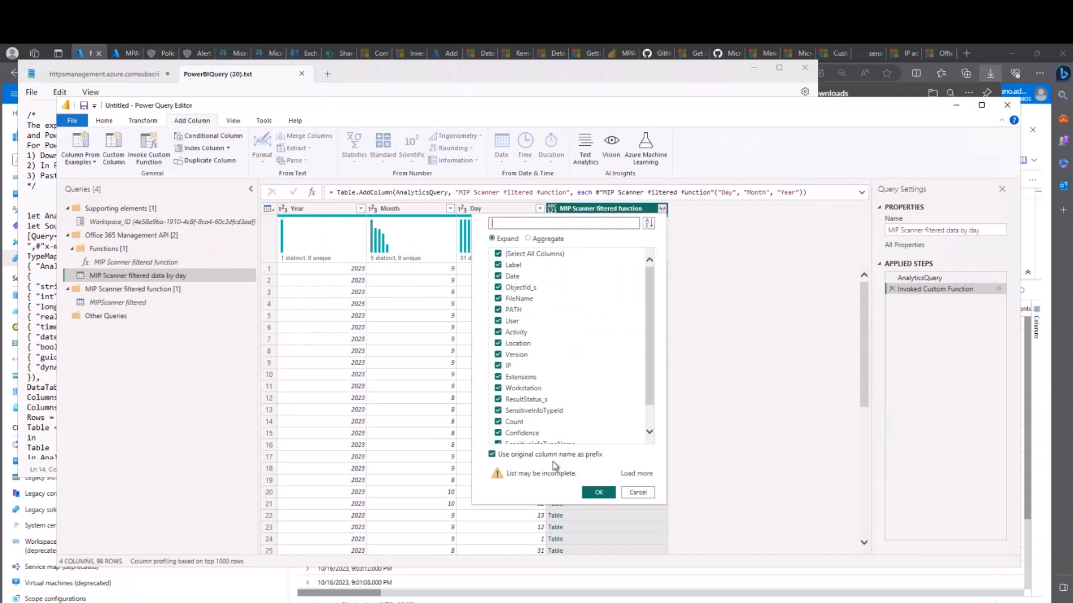
left_click(517, 454)
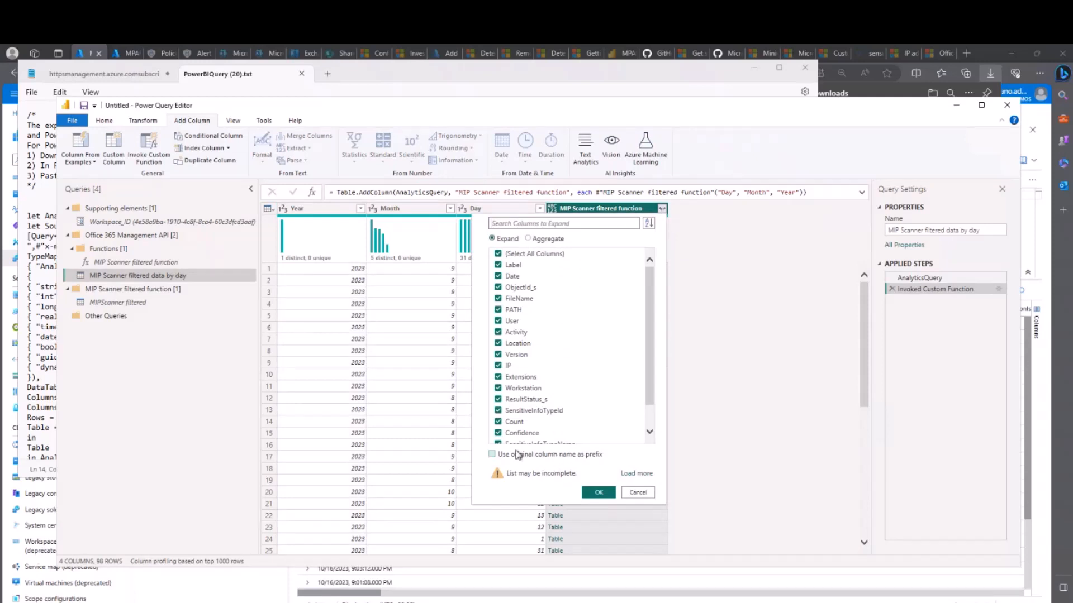
left_click(640, 475)
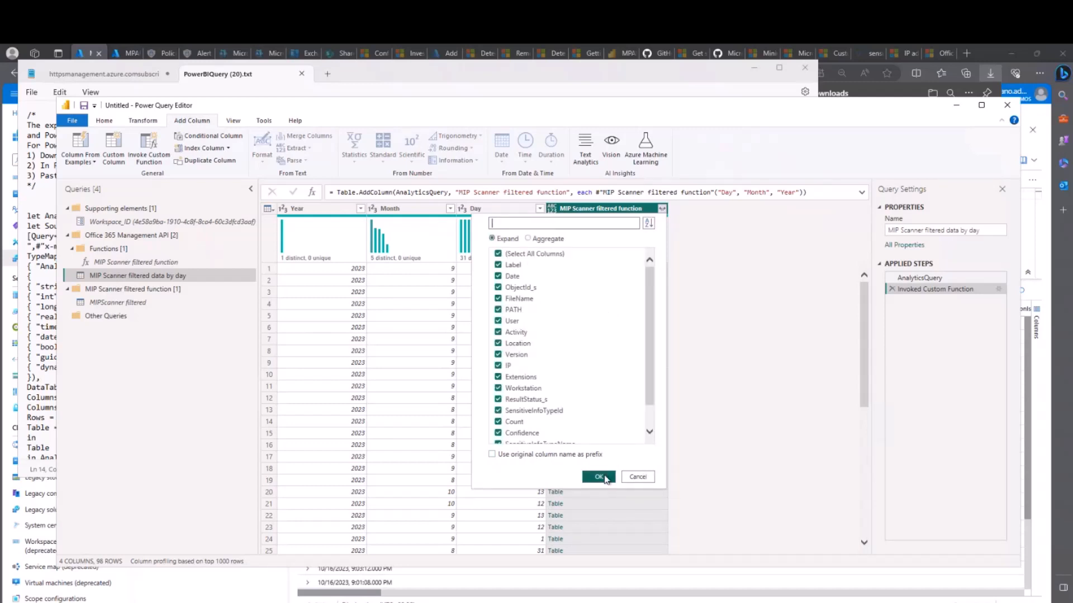
left_click(606, 479)
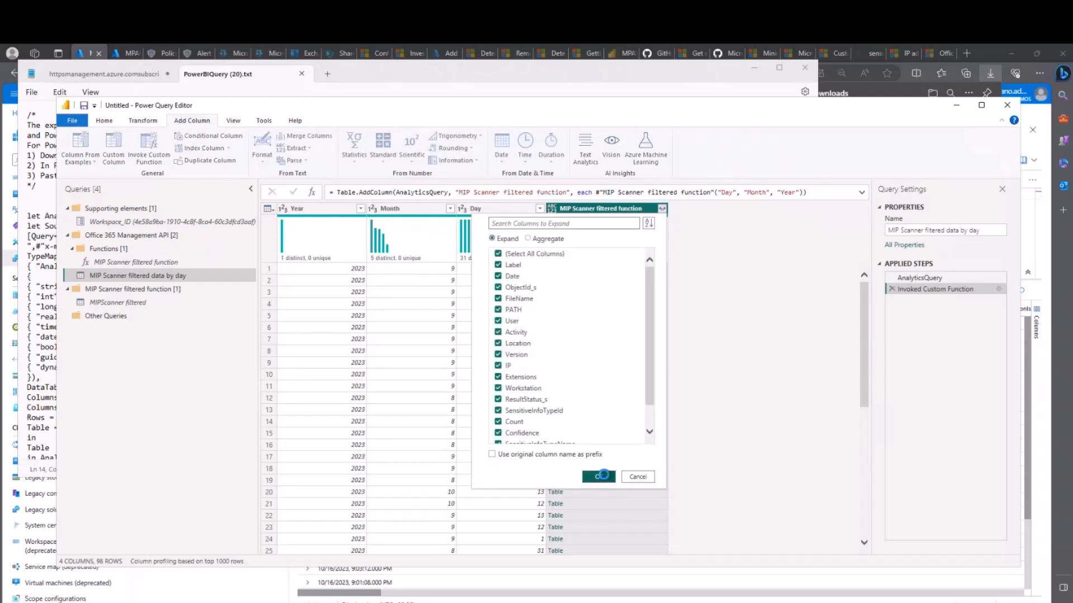
left_click(604, 476)
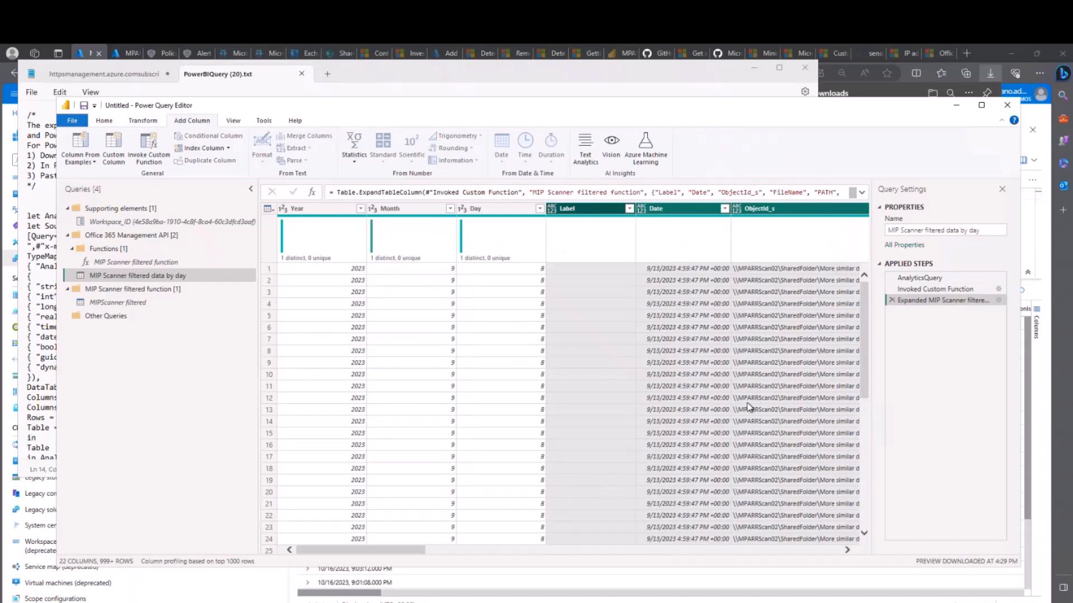
scroll(749, 406, "right", 10)
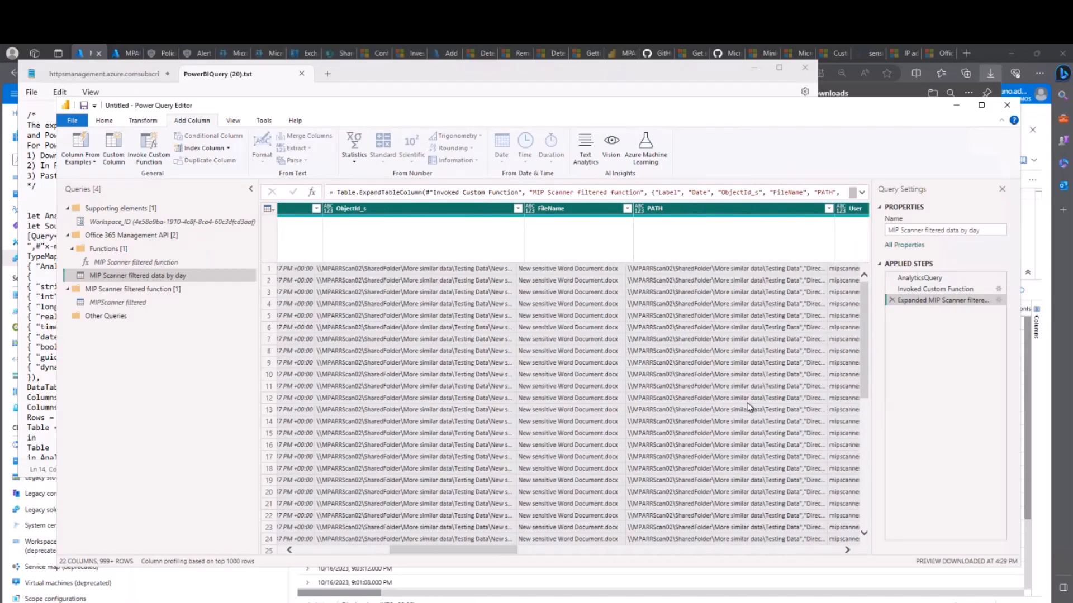
scroll(749, 406, "right", 12)
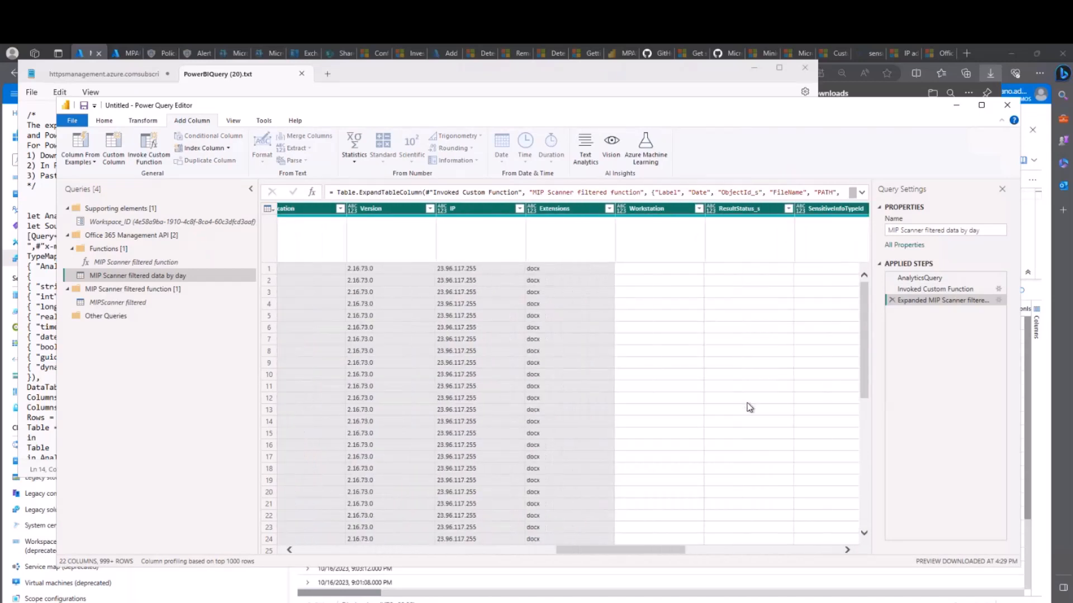
scroll(749, 407, "right", 8)
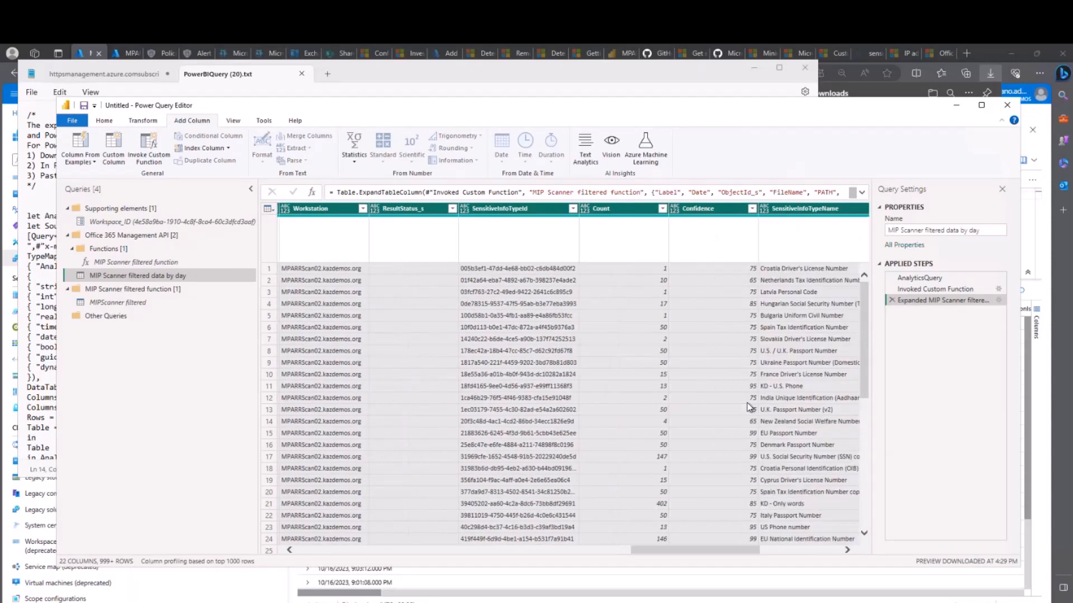
scroll(749, 406, "right", 3)
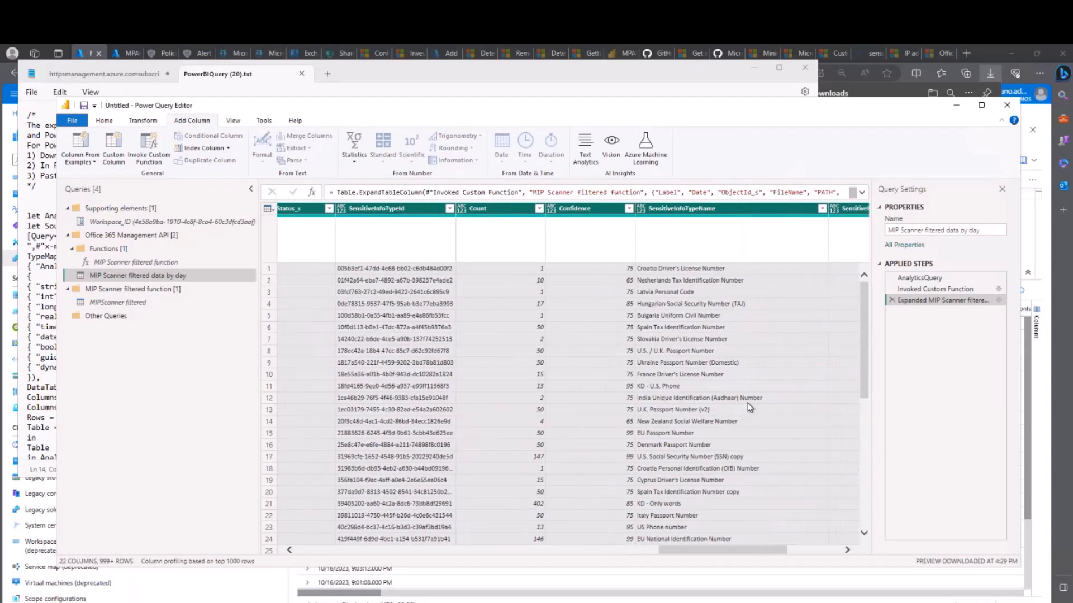
scroll(746, 403, "right", 6)
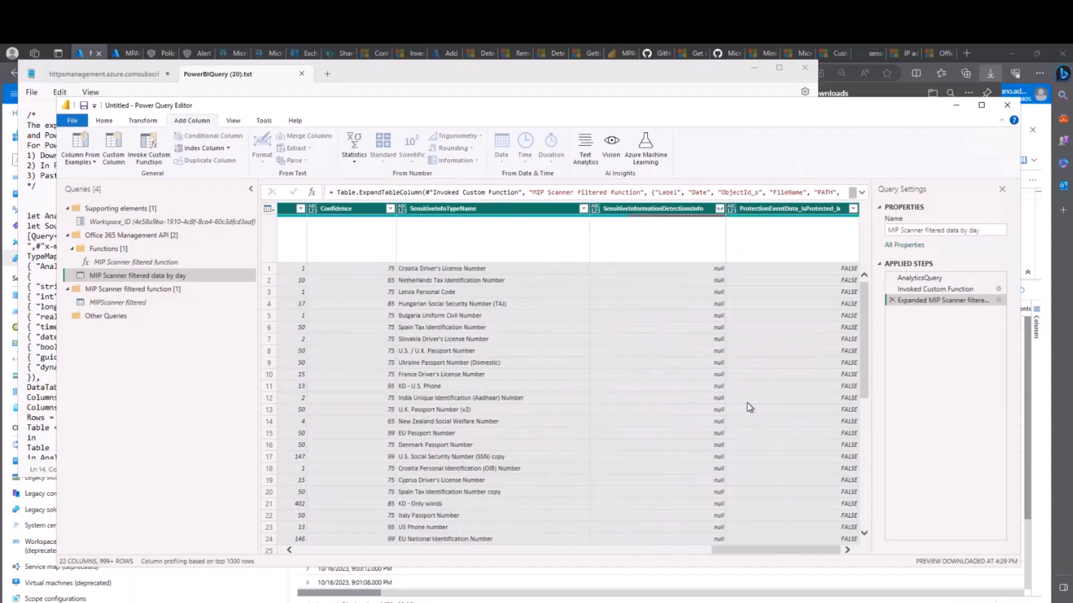
Apply the query changes to load "MIP Scanner filtered data by day" into the report, and expand its field list.
left_click(104, 121)
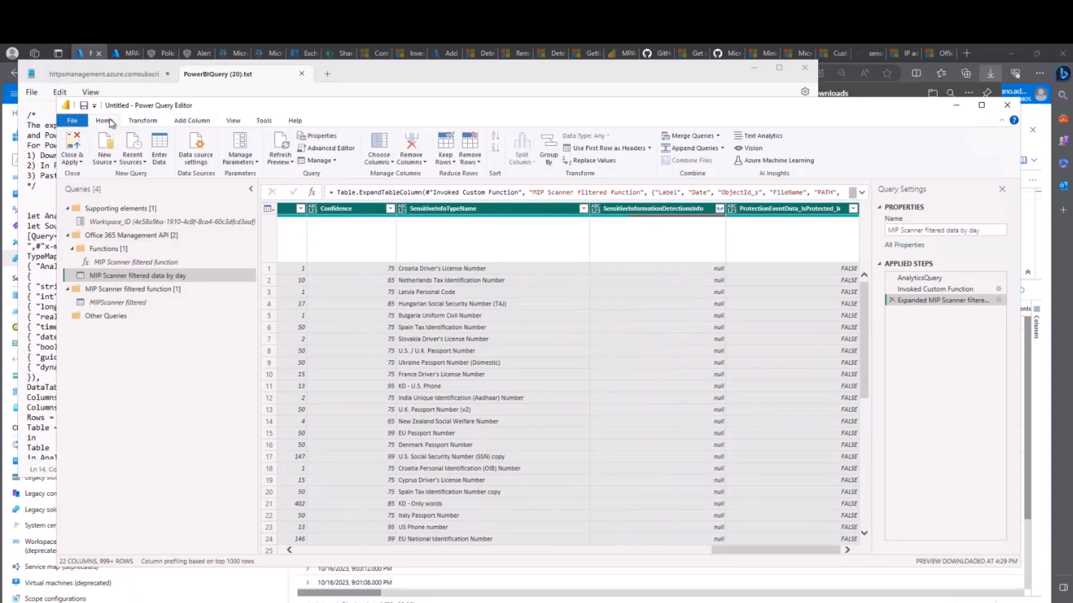
left_click(74, 145)
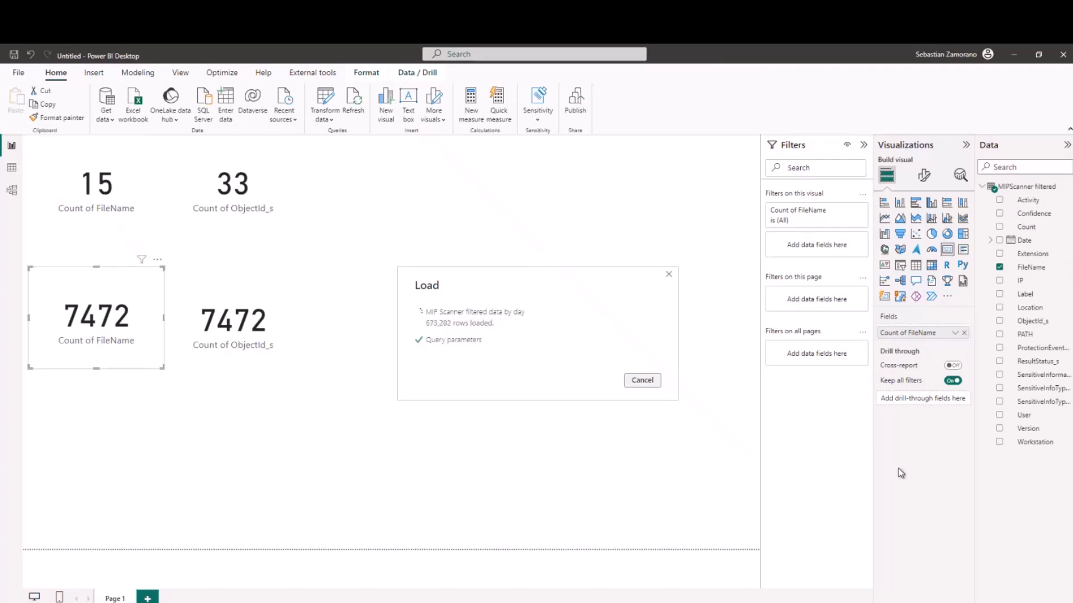
left_click(988, 188)
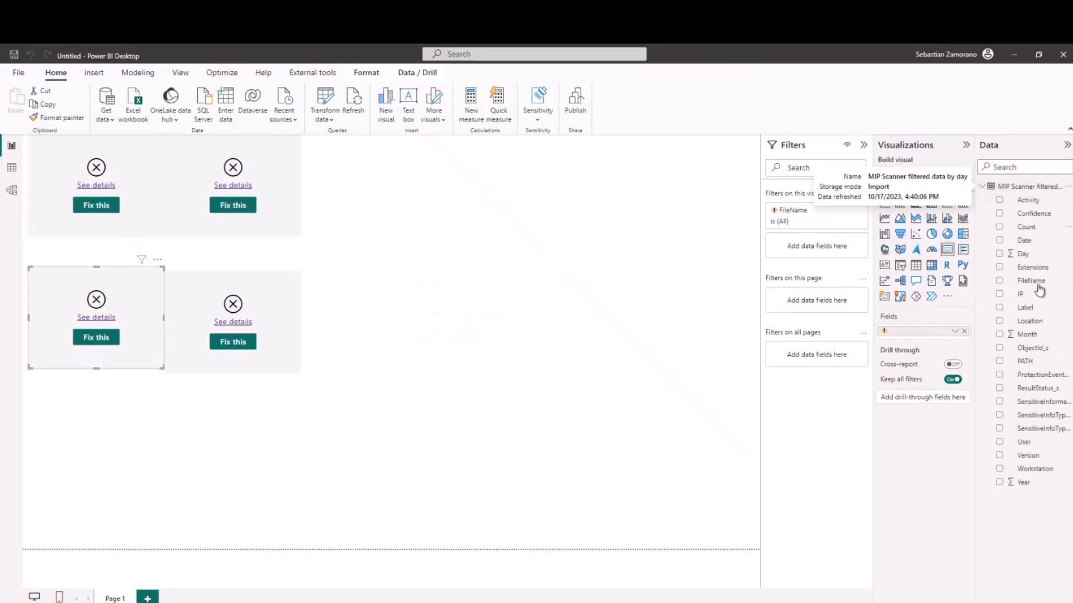
left_click(295, 212)
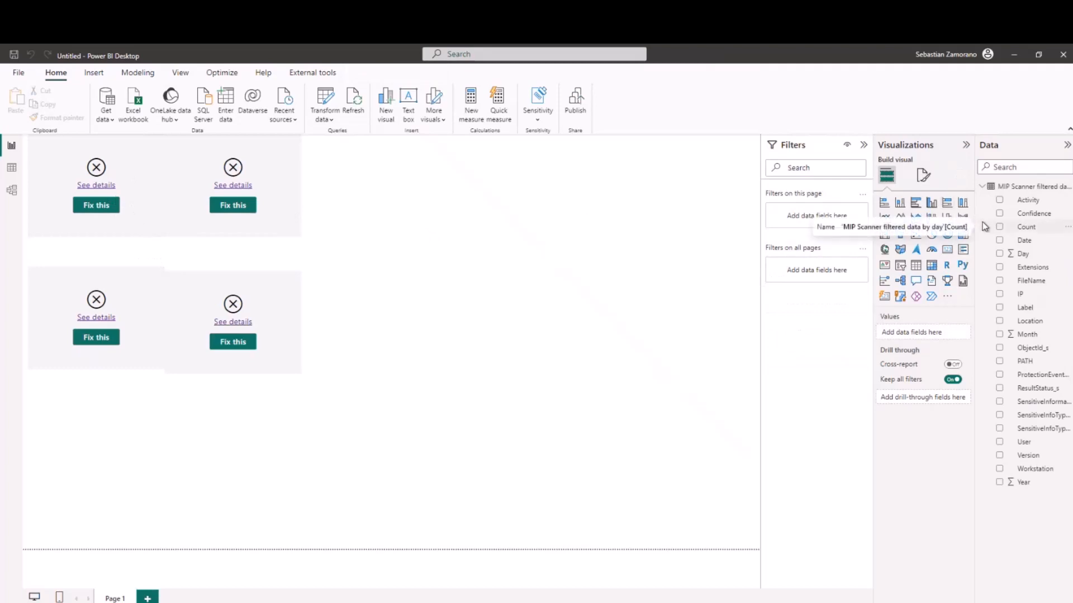
Enable load for the "MIPScanner filtered" query in the Power Query Editor and apply the change to the report.
left_click(323, 101)
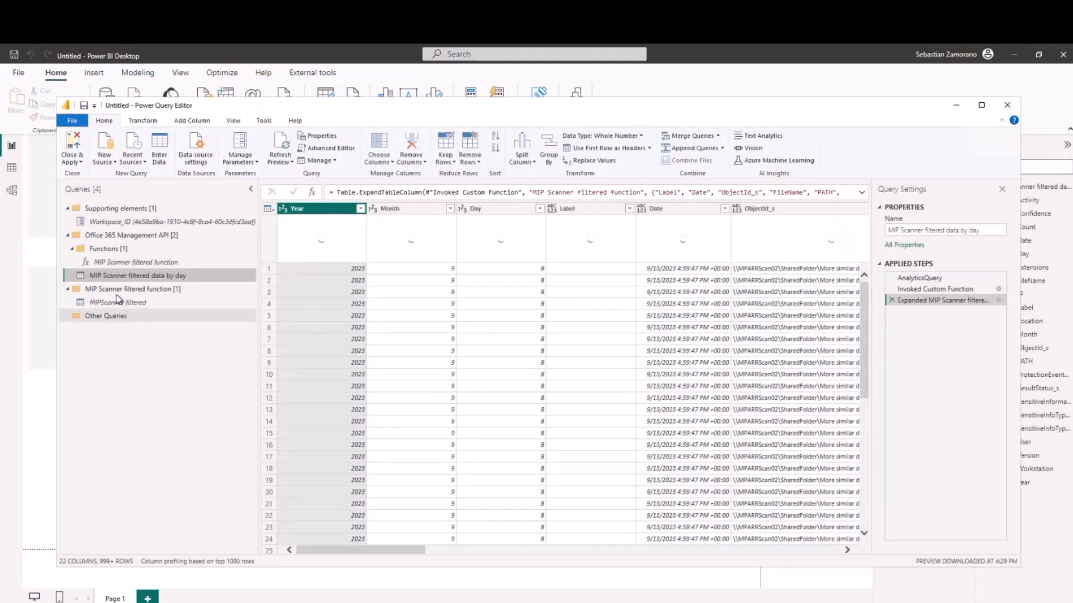
left_click(114, 303)
right_click(114, 301)
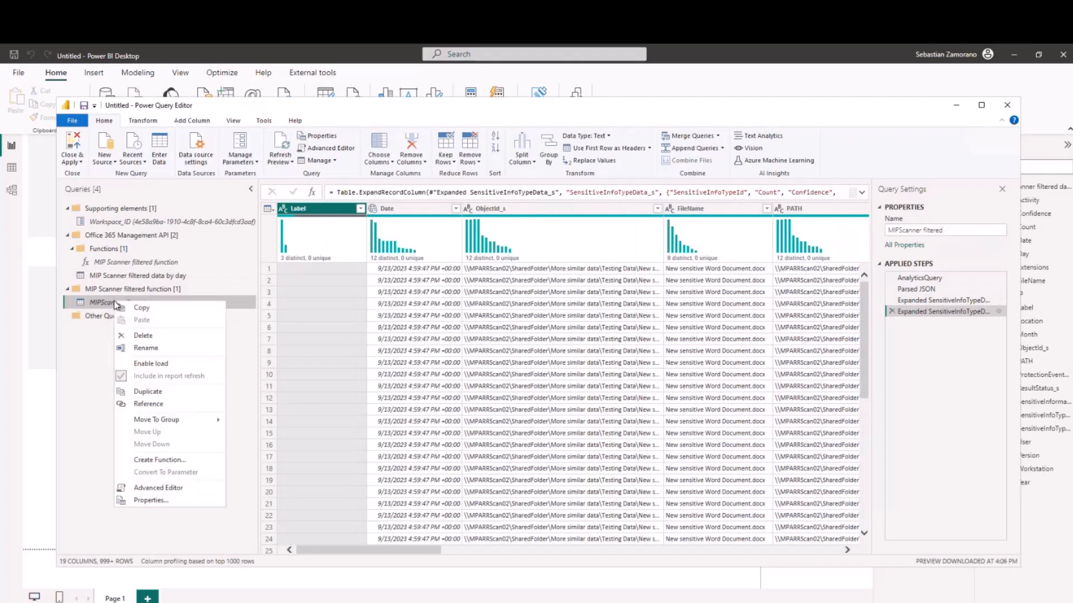
left_click(130, 369)
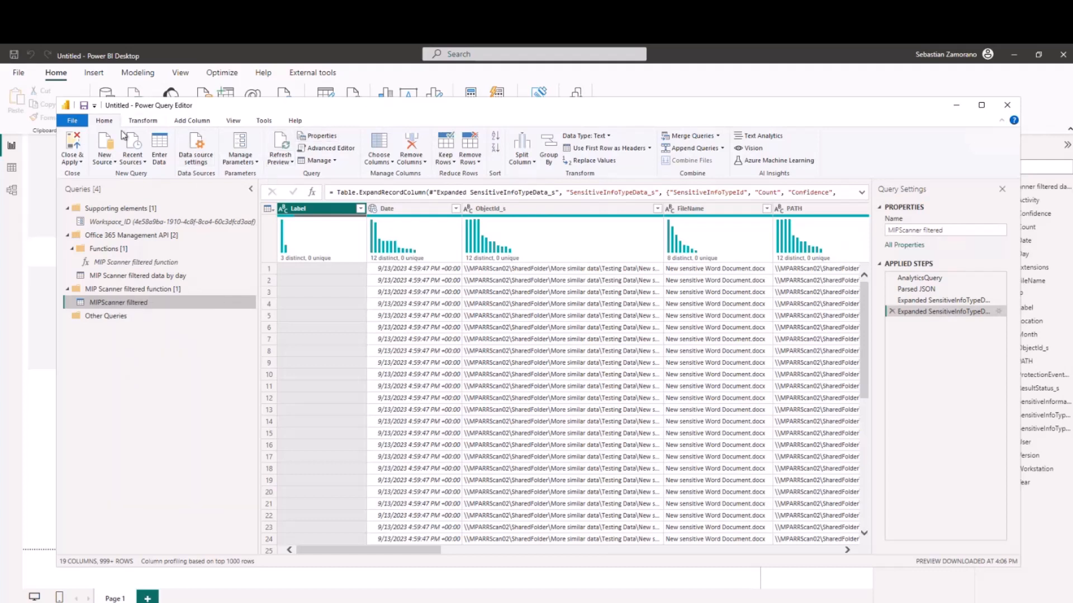
left_click(75, 139)
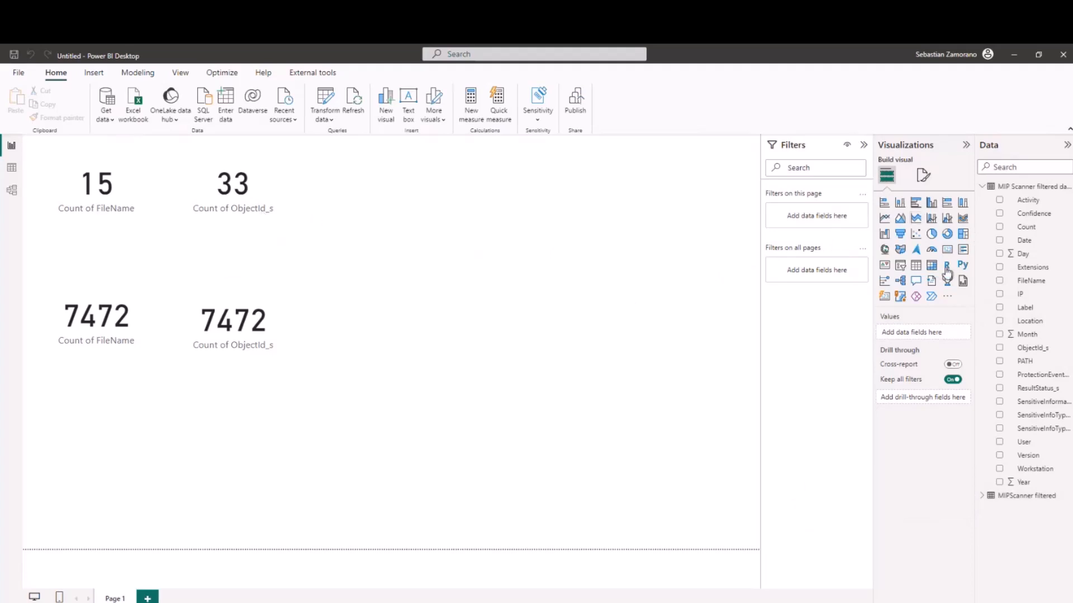
Add a card beside the existing top-row cards showing Count (Distinct) of FileName from "MIP Scanner filtered data by day".
left_click(947, 249)
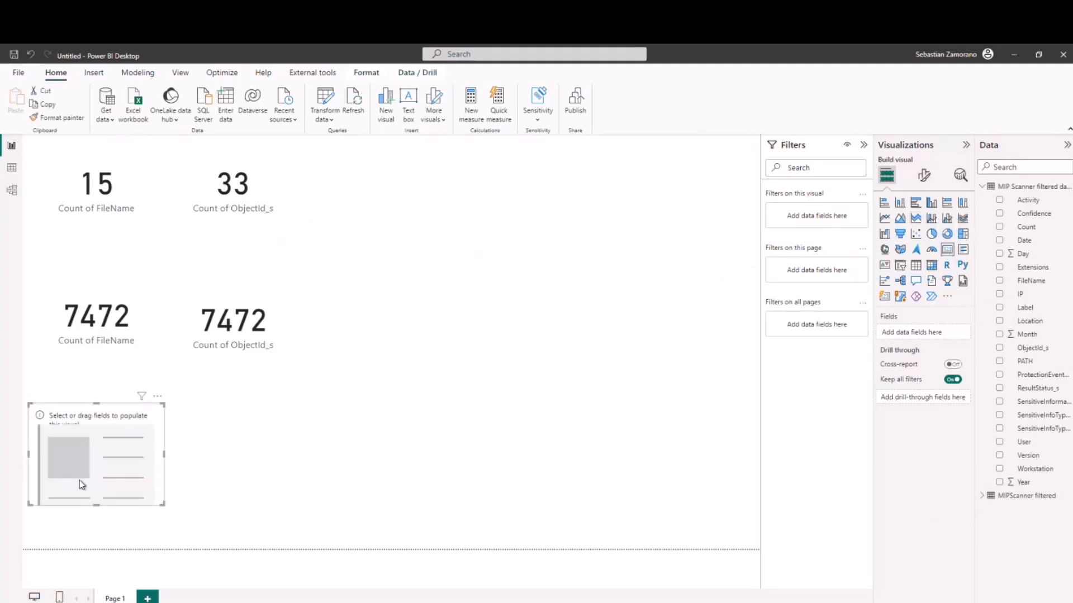
left_click_drag(83, 478, 379, 195)
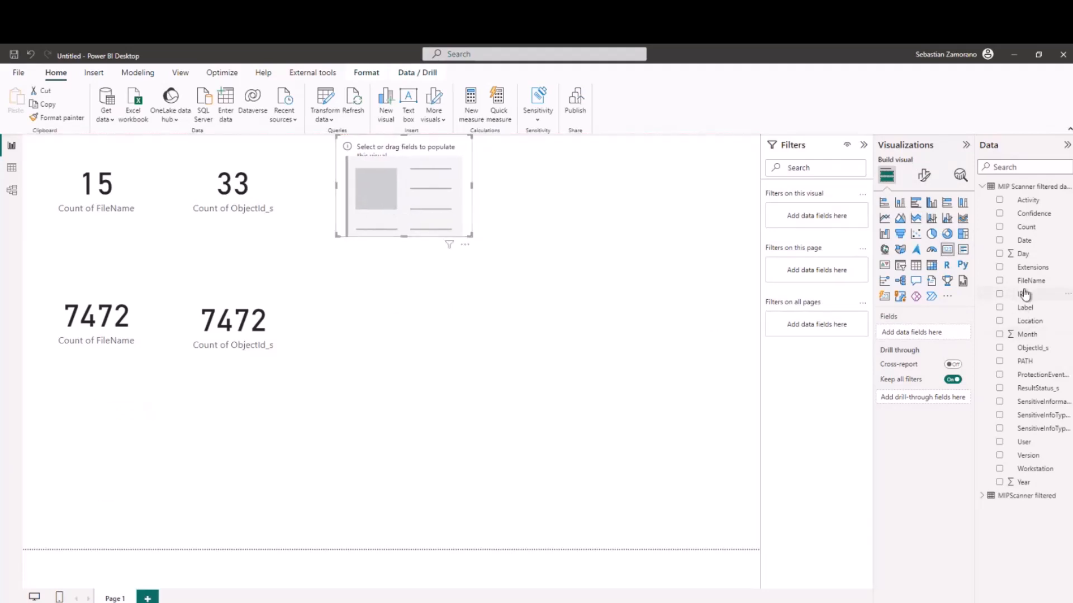
left_click_drag(1028, 280, 917, 336)
left_click(954, 334)
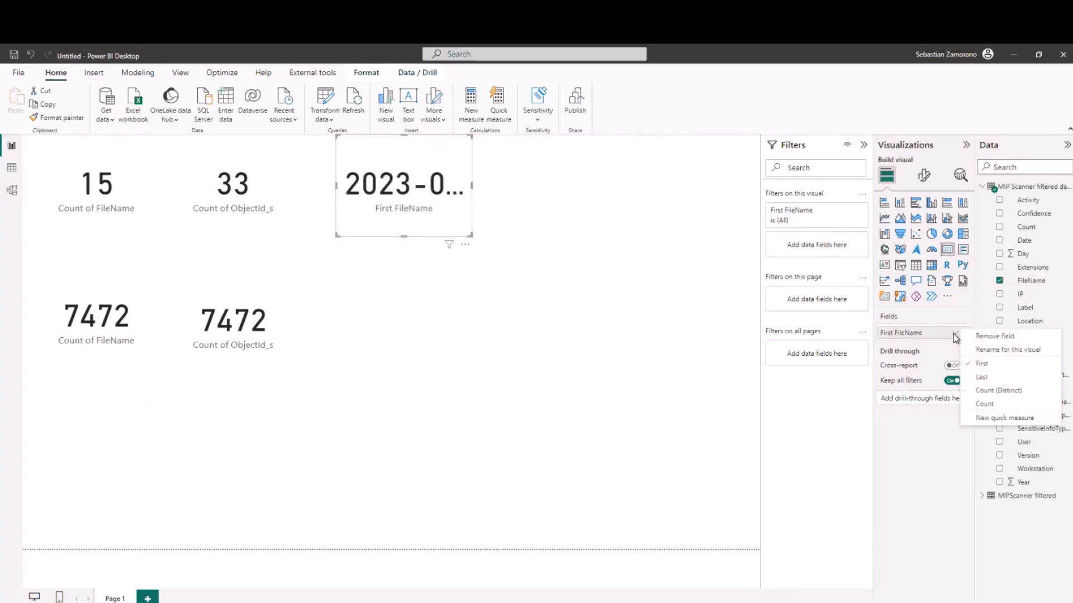
left_click(981, 391)
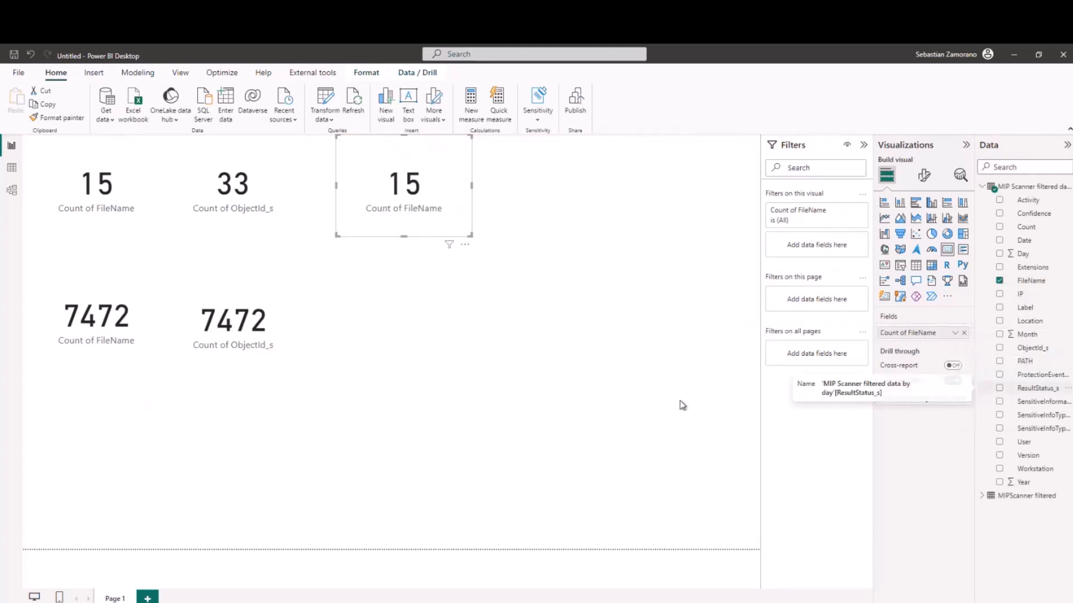
left_click(628, 400)
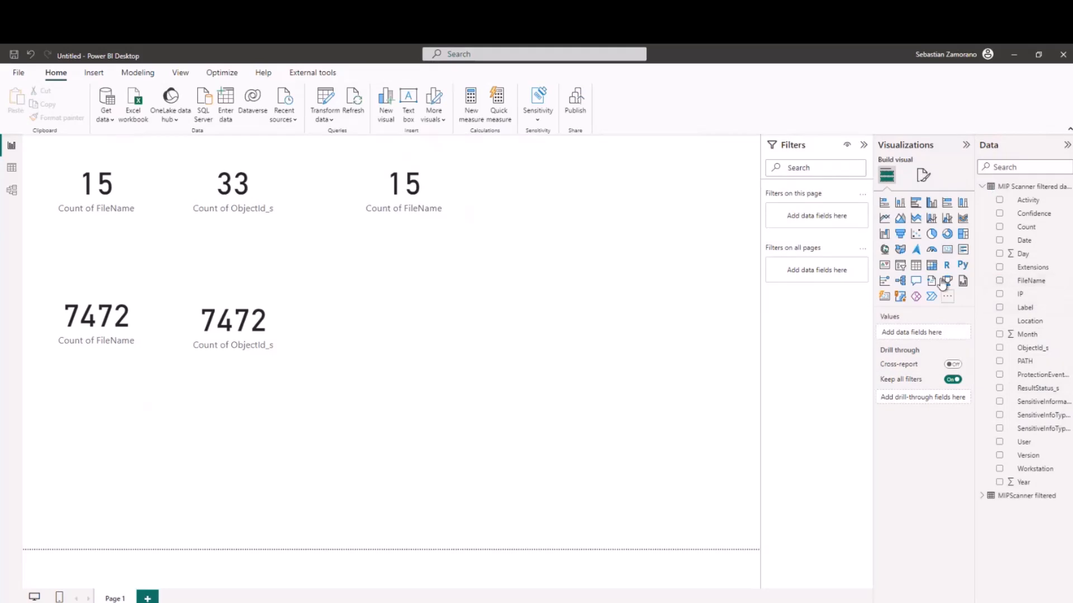
Add another card beside the new FileName card showing Count (Distinct) of ObjectId_s from "MIP Scanner filtered data by day".
left_click(949, 251)
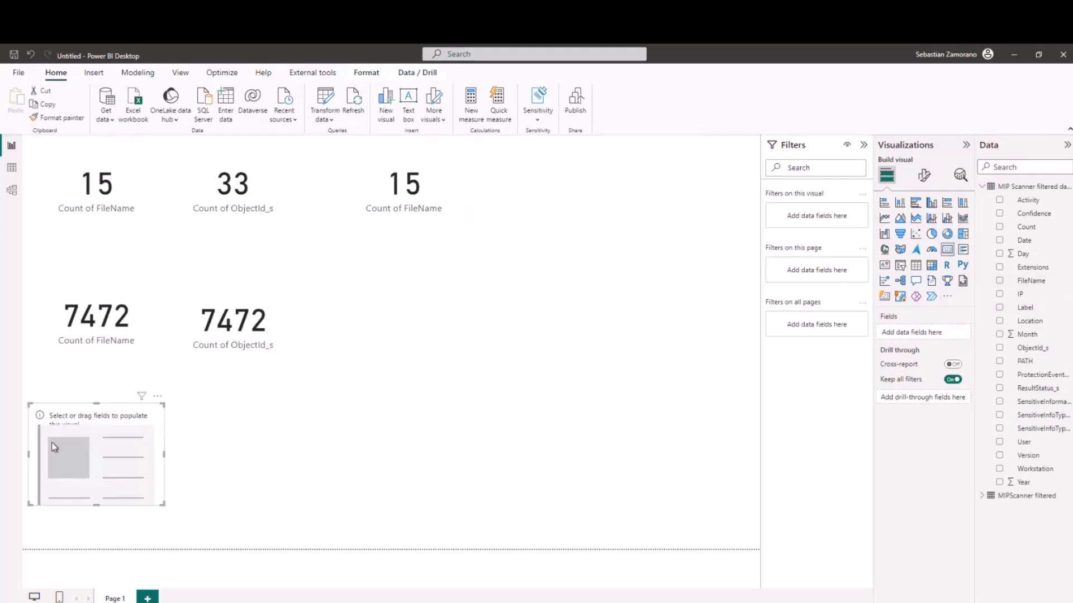
left_click_drag(66, 453, 553, 162)
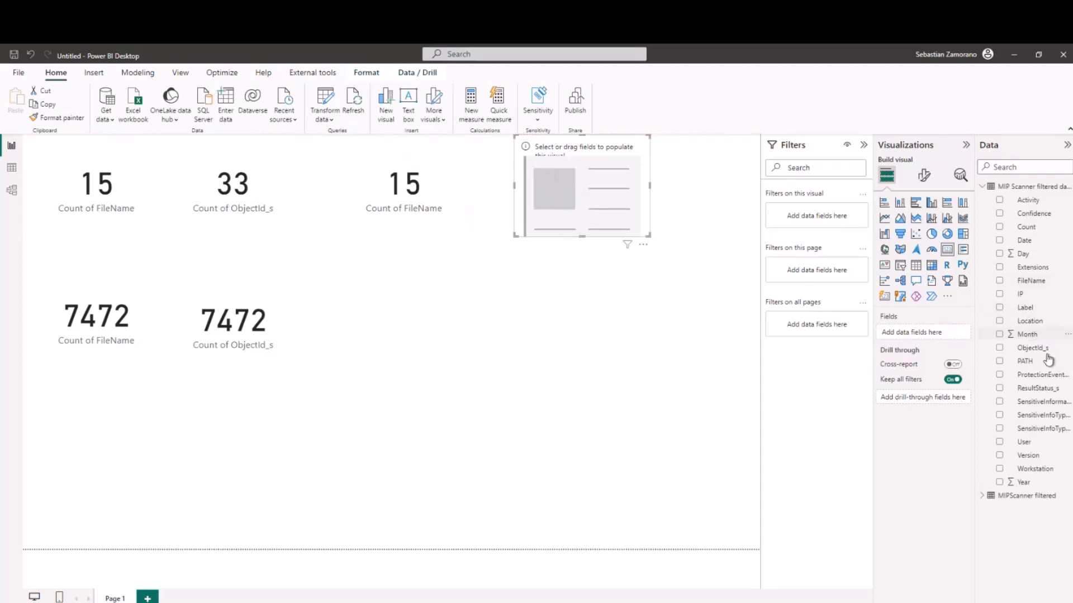
left_click_drag(1034, 347, 917, 335)
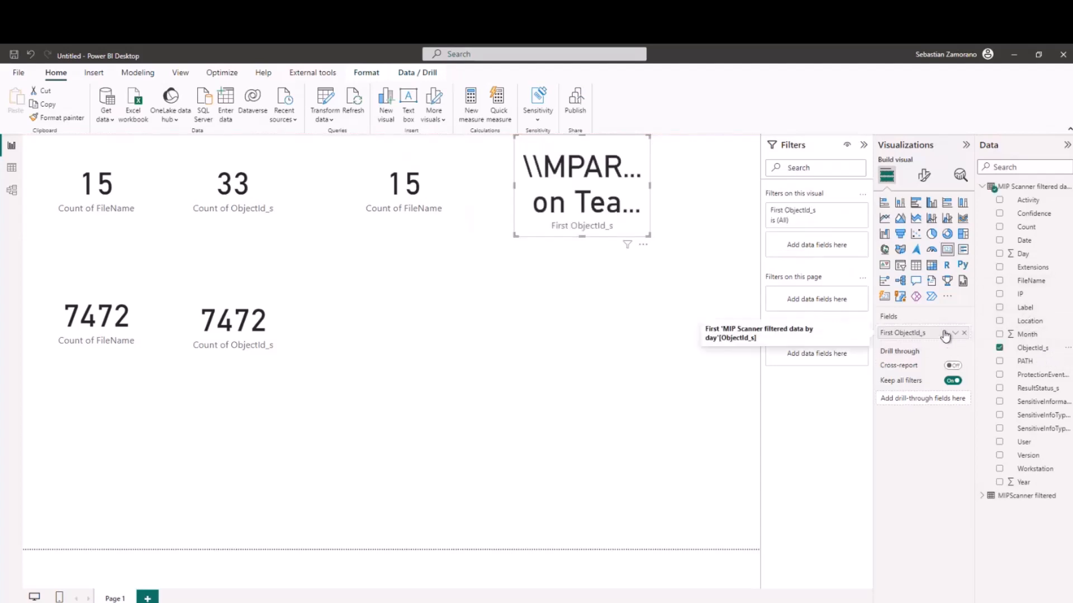
left_click(955, 333)
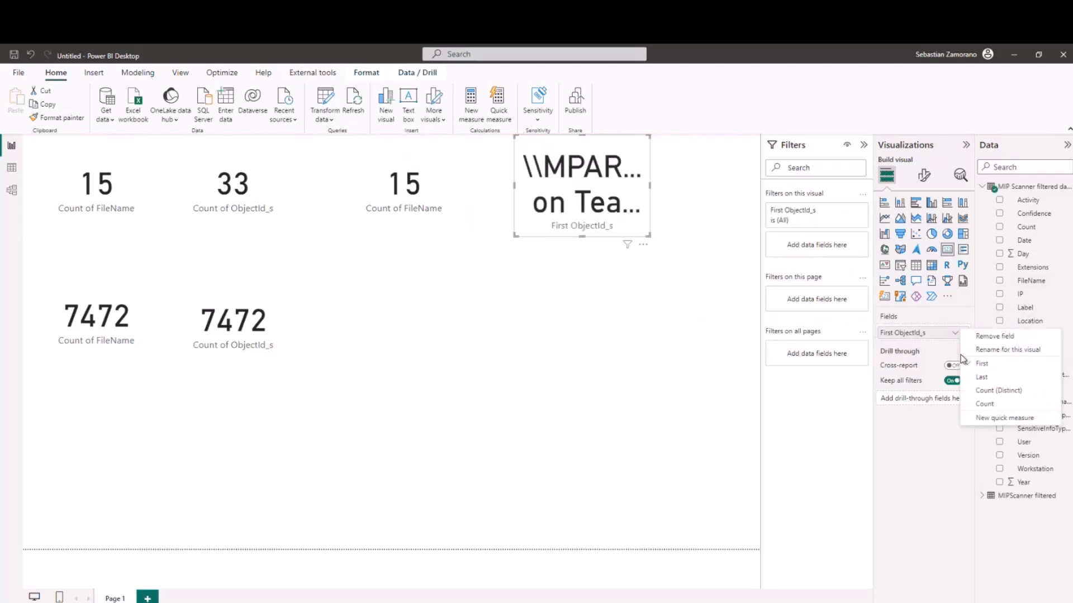
left_click(977, 392)
left_click(653, 450)
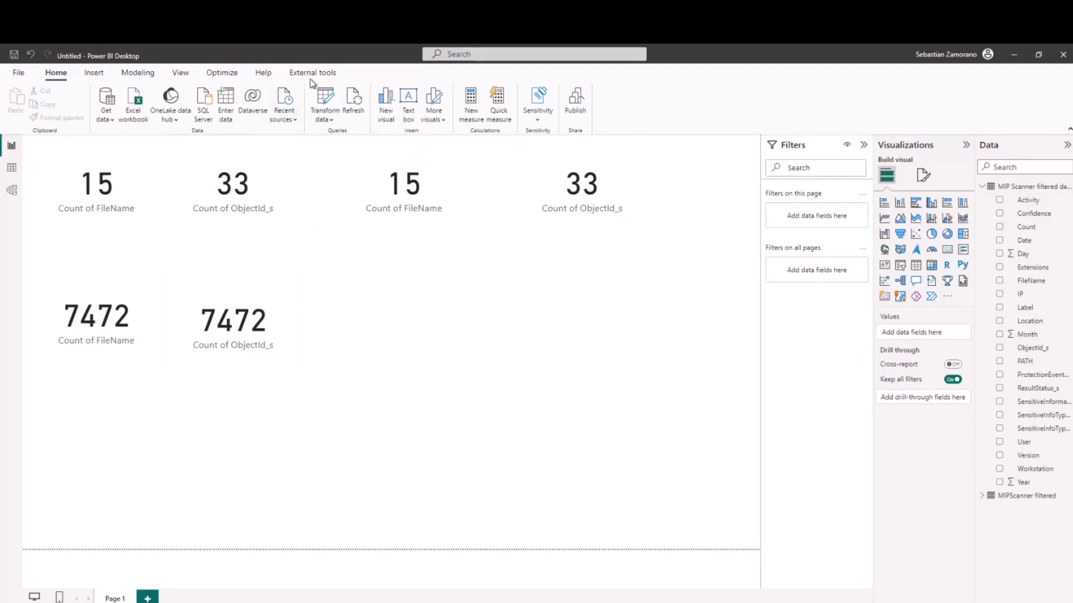
Disable load for the "MIPScanner filtered" query, accepting the possible data loss, and apply the change to the report.
left_click(324, 100)
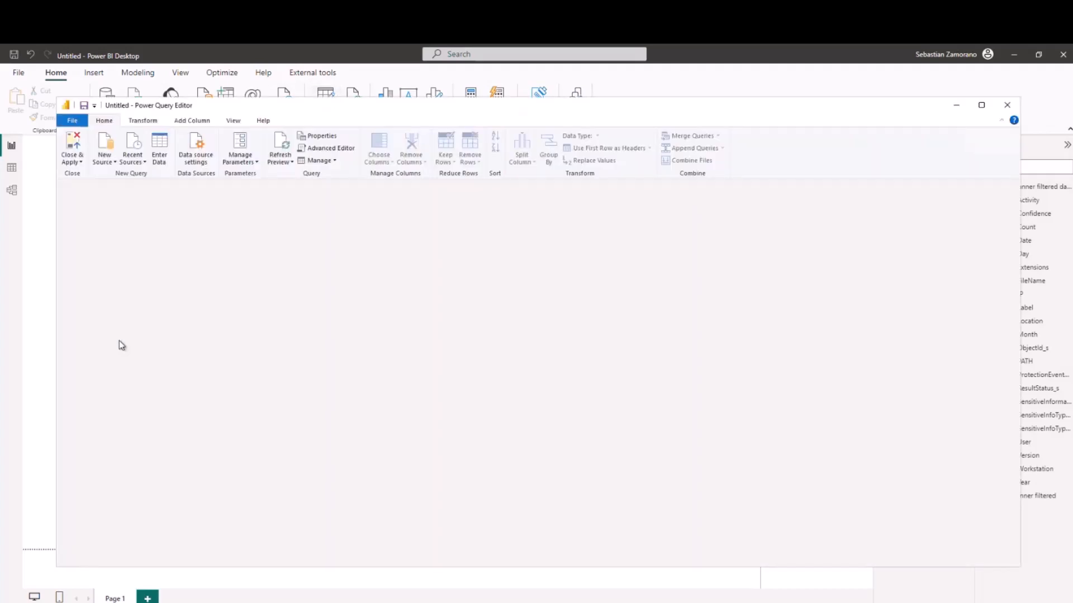
left_click(110, 304)
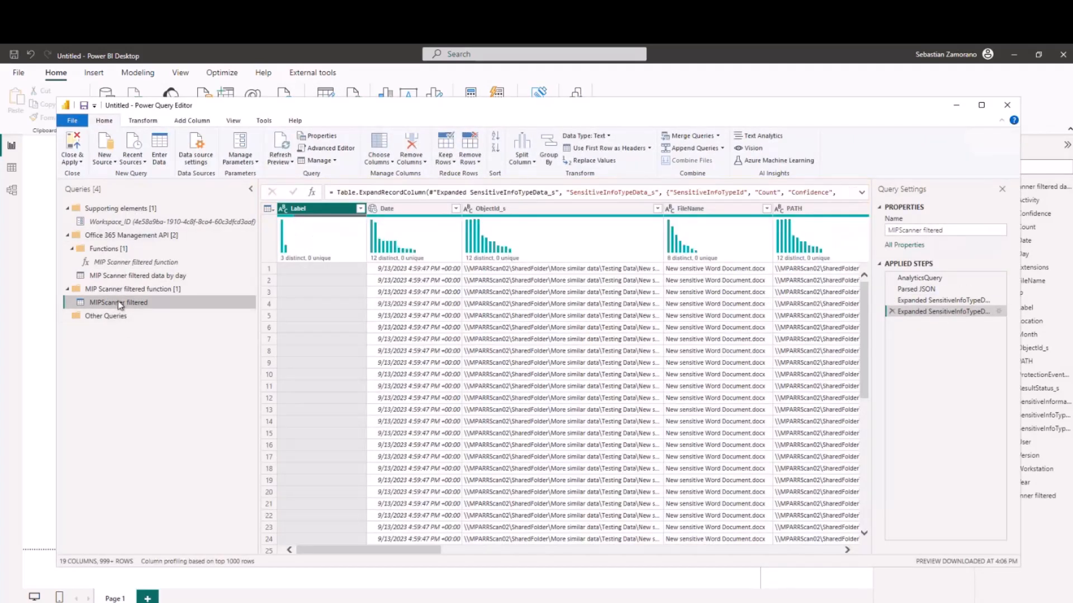
right_click(119, 302)
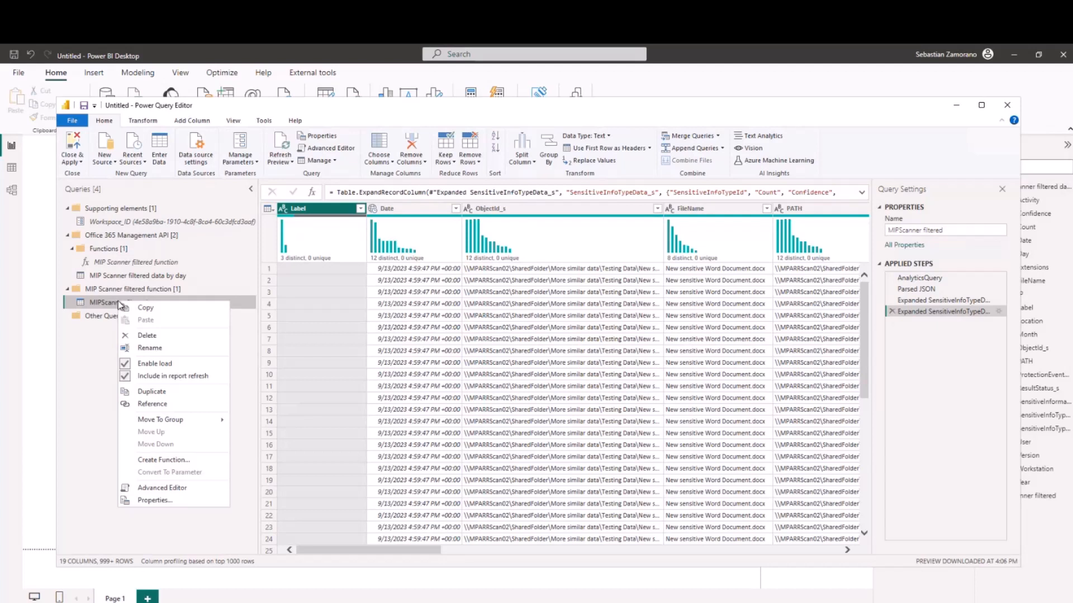
left_click(154, 363)
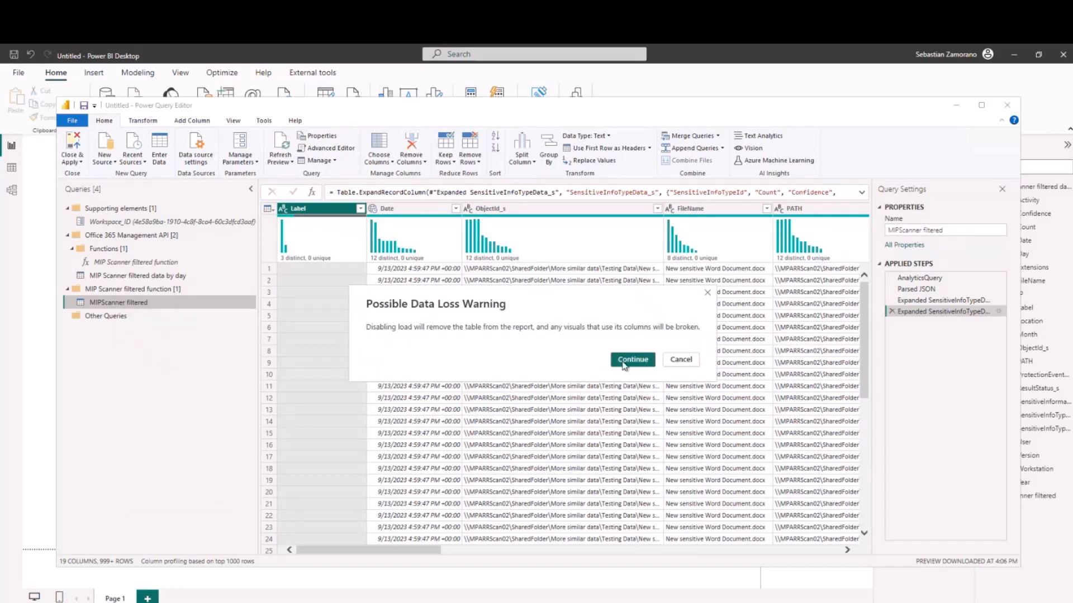
left_click(630, 362)
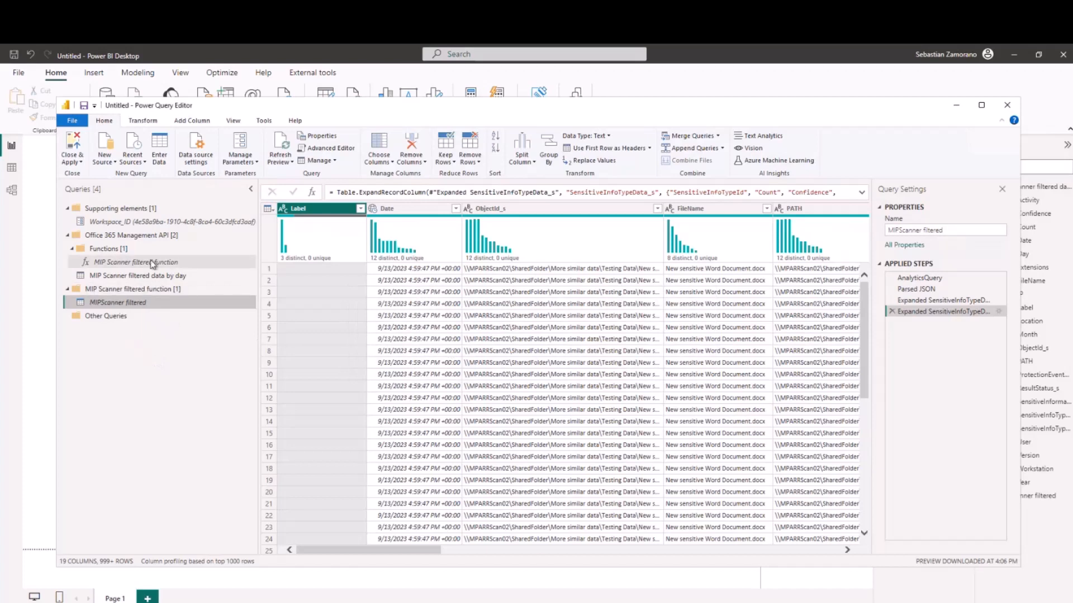
left_click(140, 276)
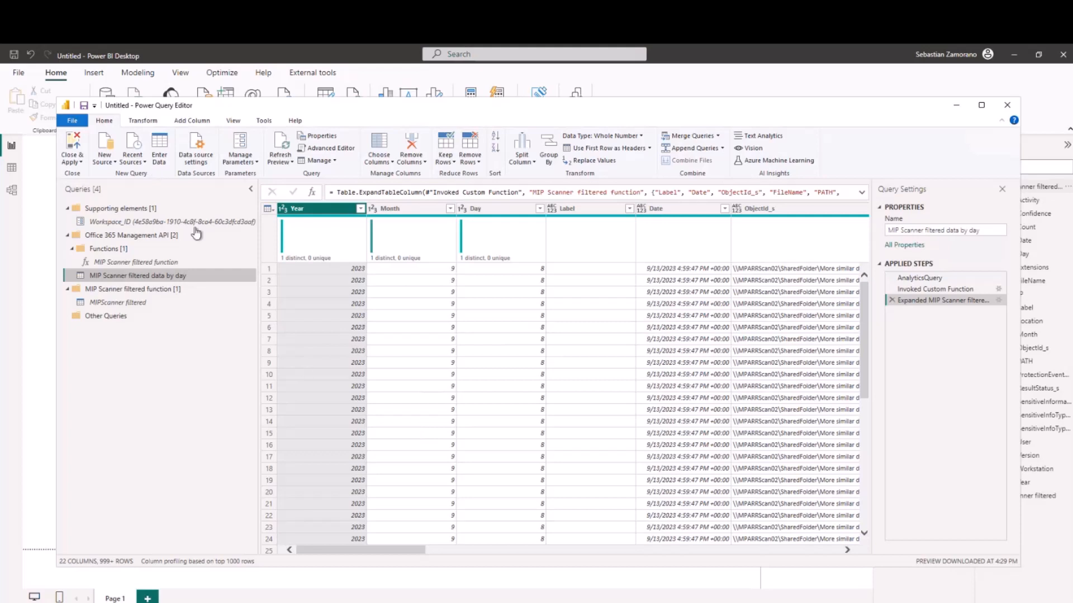
left_click(71, 147)
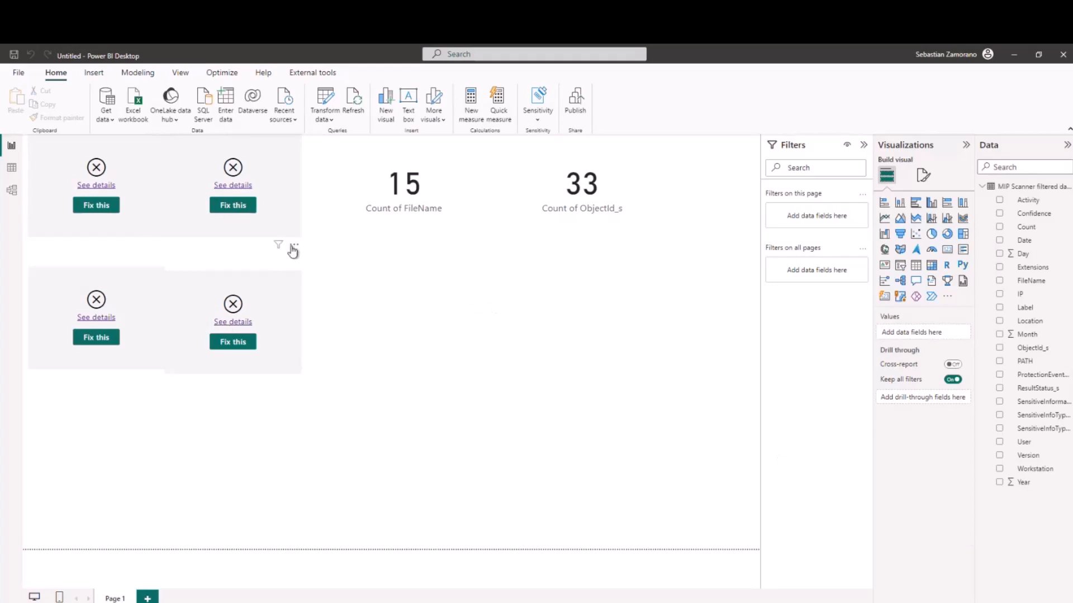
Remove the four broken cards that were based on the "MIPScanner filtered" table from the report page.
left_click(294, 248)
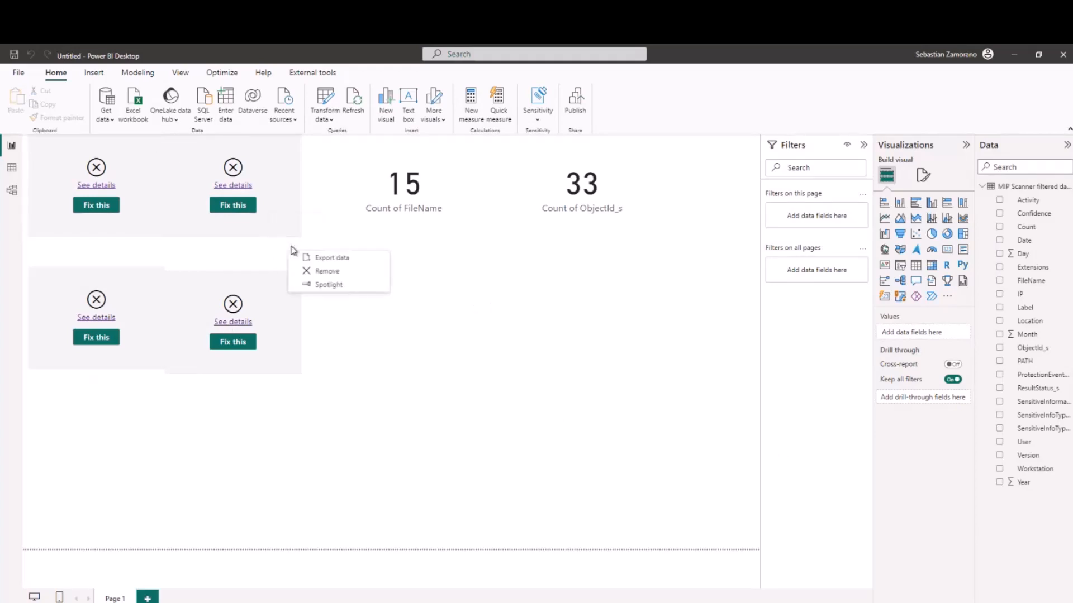
left_click(328, 272)
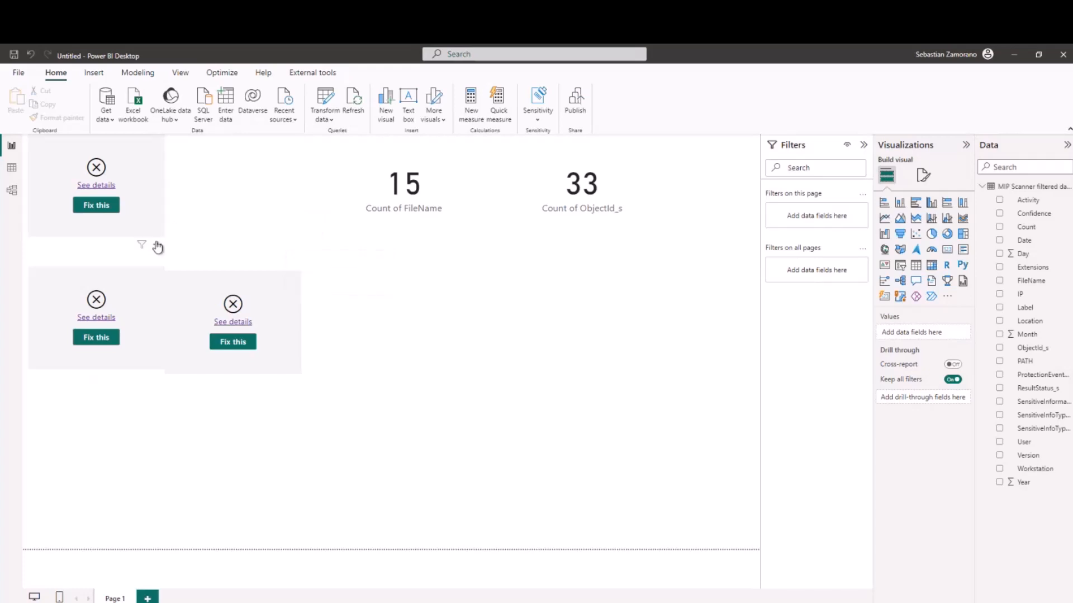
left_click(158, 245)
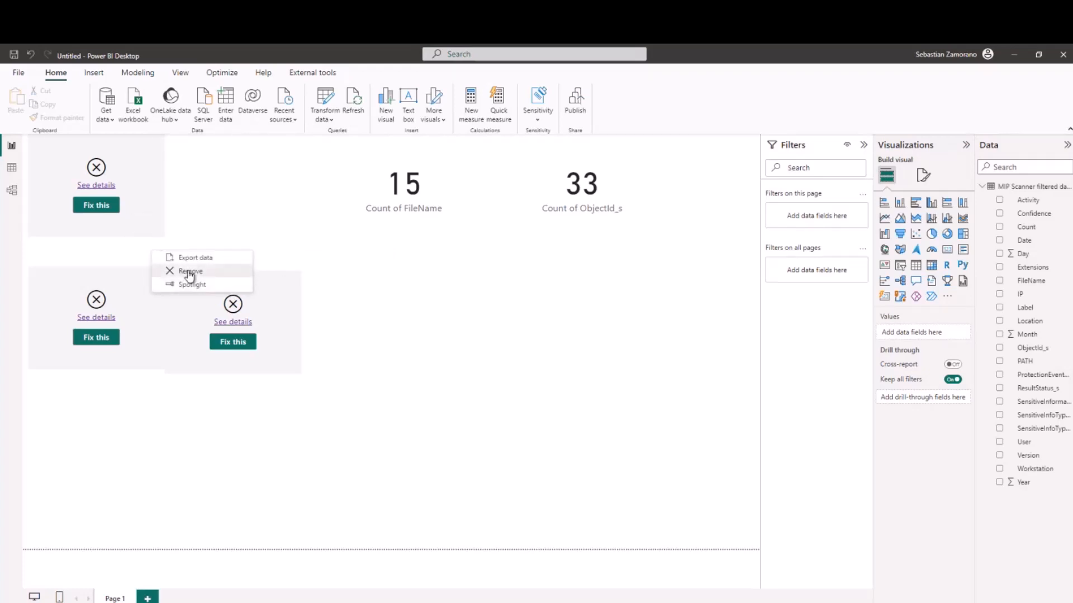
left_click(190, 272)
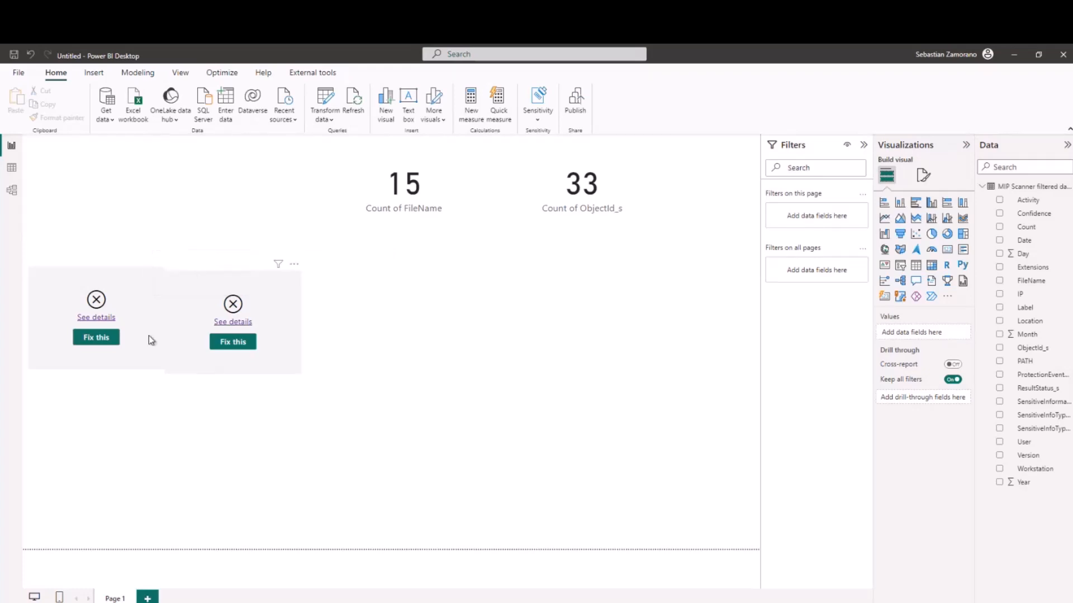
left_click(152, 260)
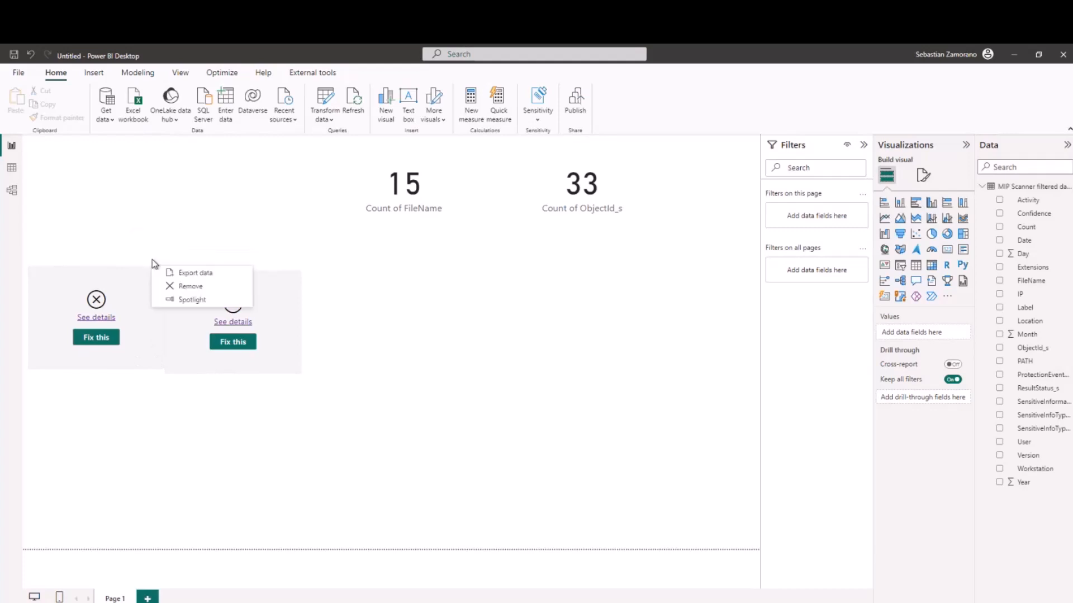
left_click(188, 287)
left_click(295, 265)
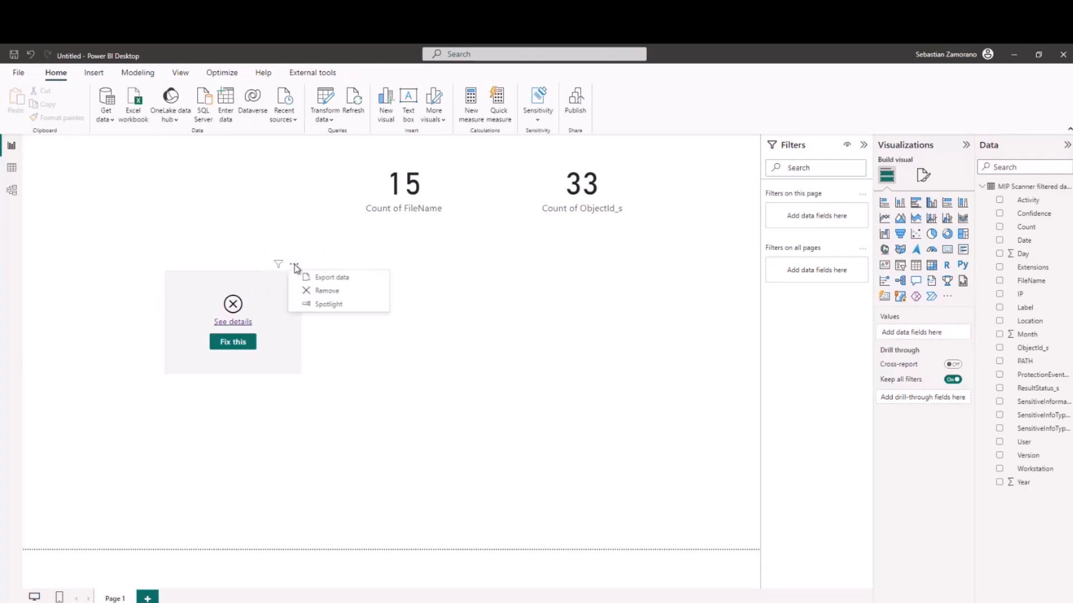
left_click(321, 291)
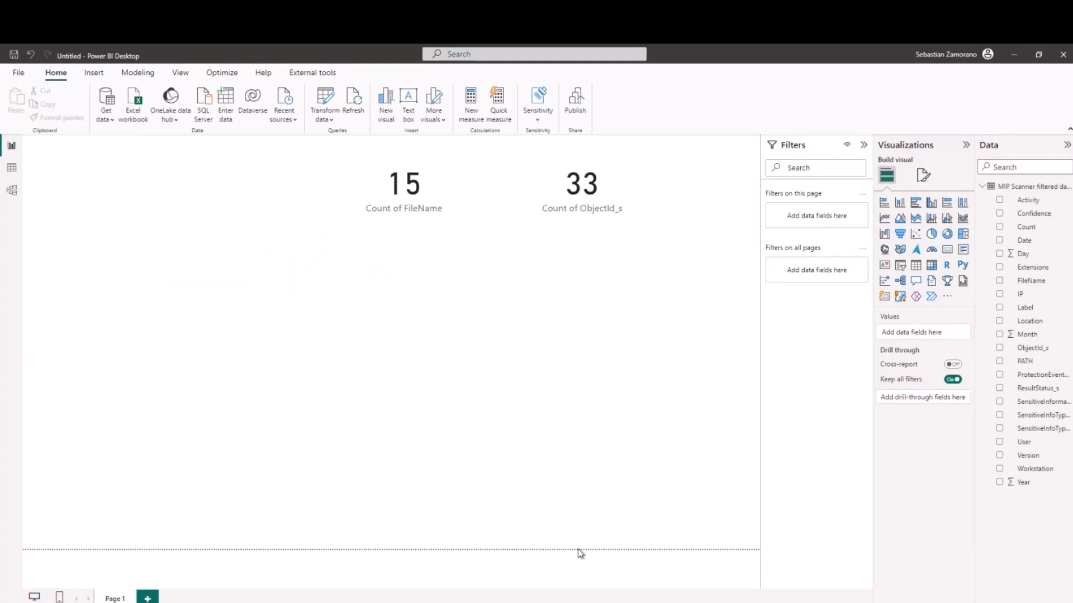
Switch to the MPARR Logs page in Azure and start a new query on AuditGeneral_CL with the time range Last 4 hours.
mouse_move(489, 601)
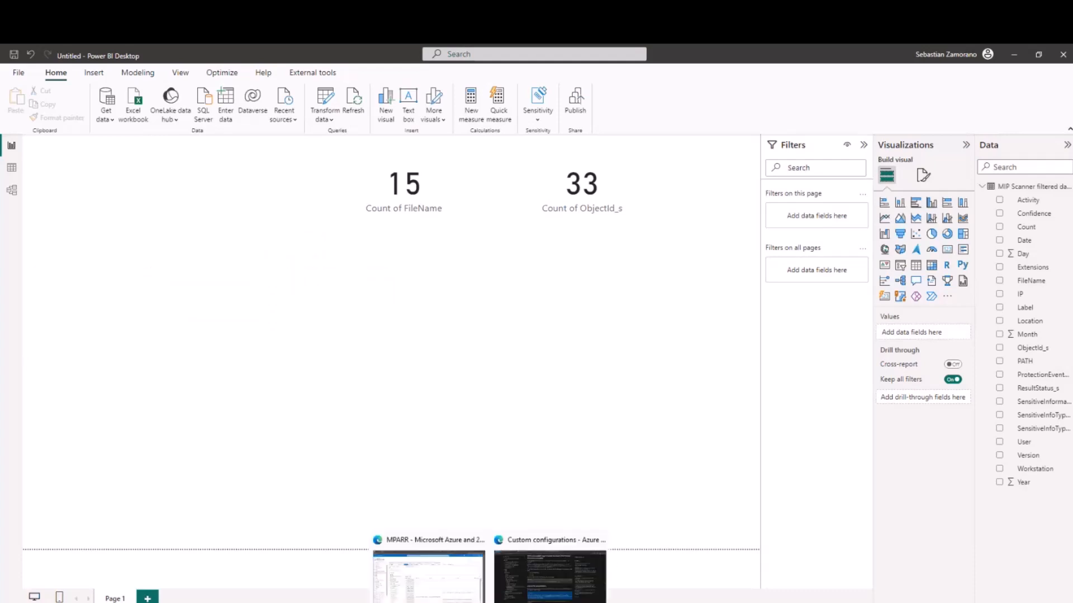
left_click(421, 581)
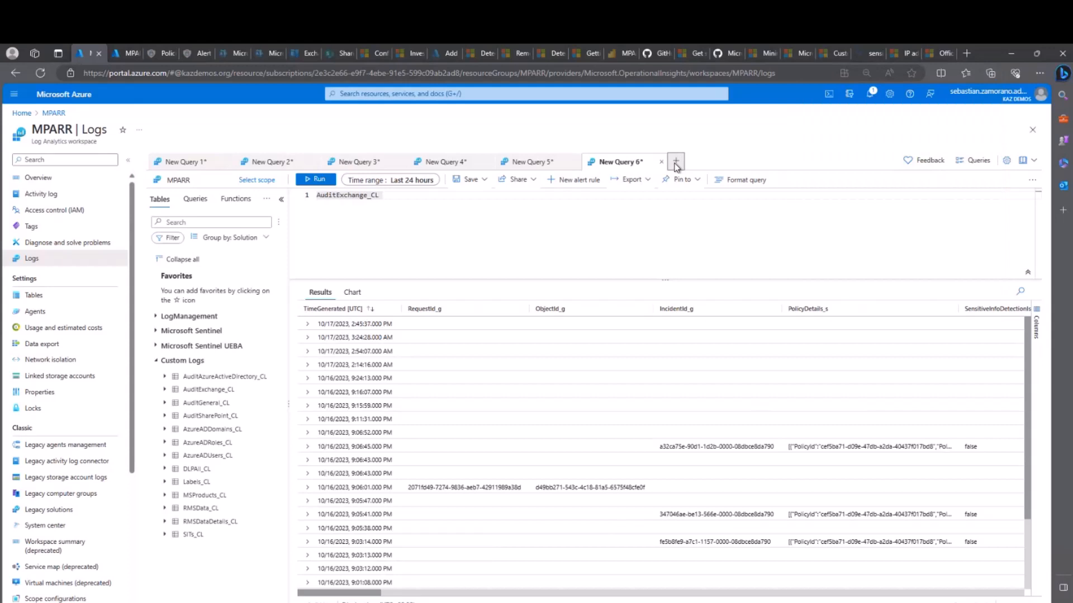
left_click(675, 164)
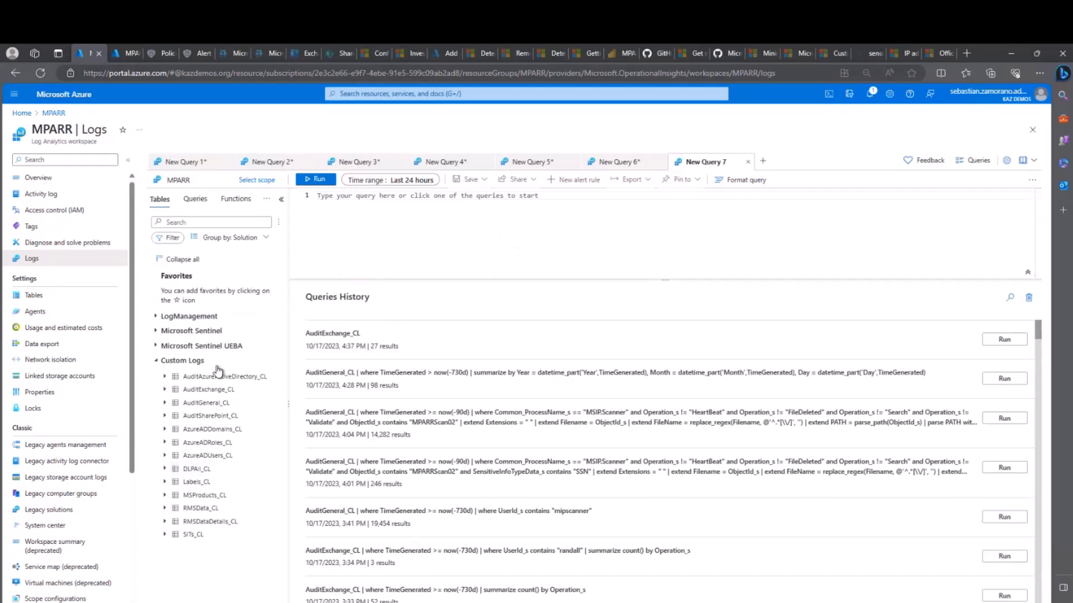
double_click(206, 404)
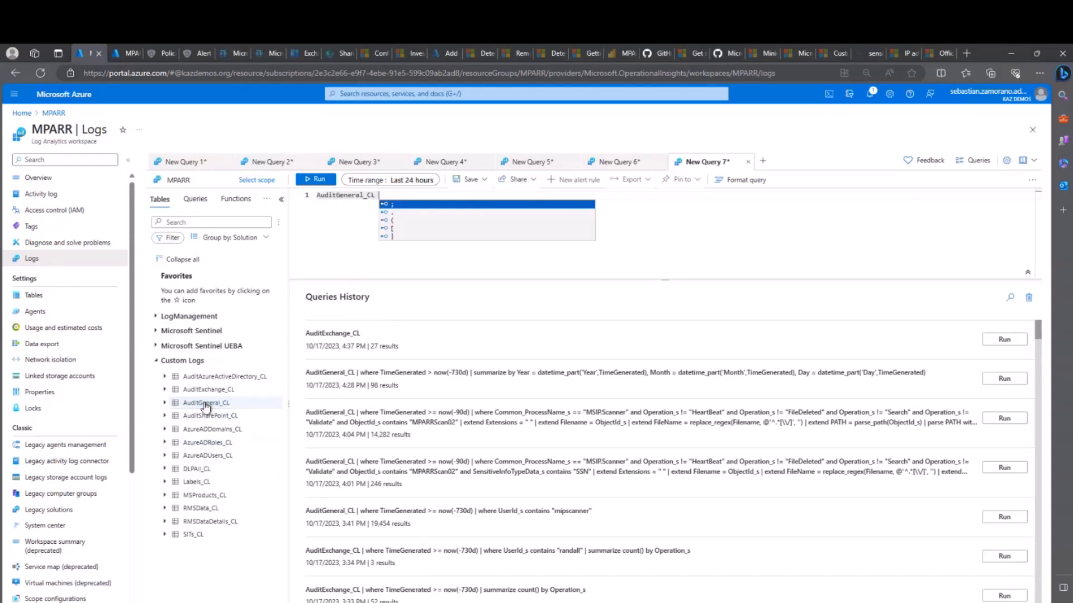
left_click(408, 183)
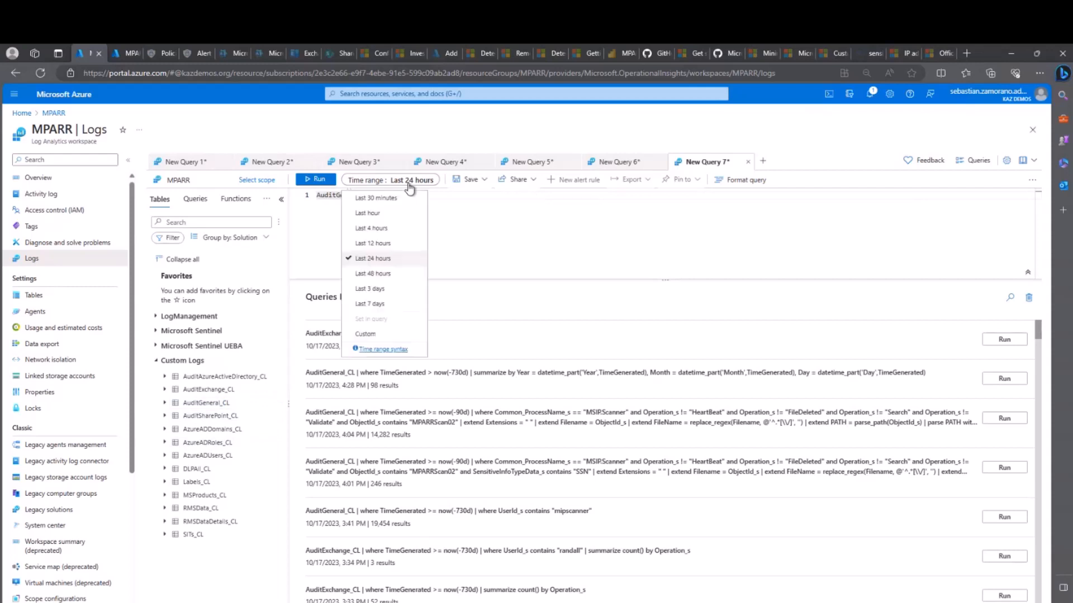
left_click(378, 230)
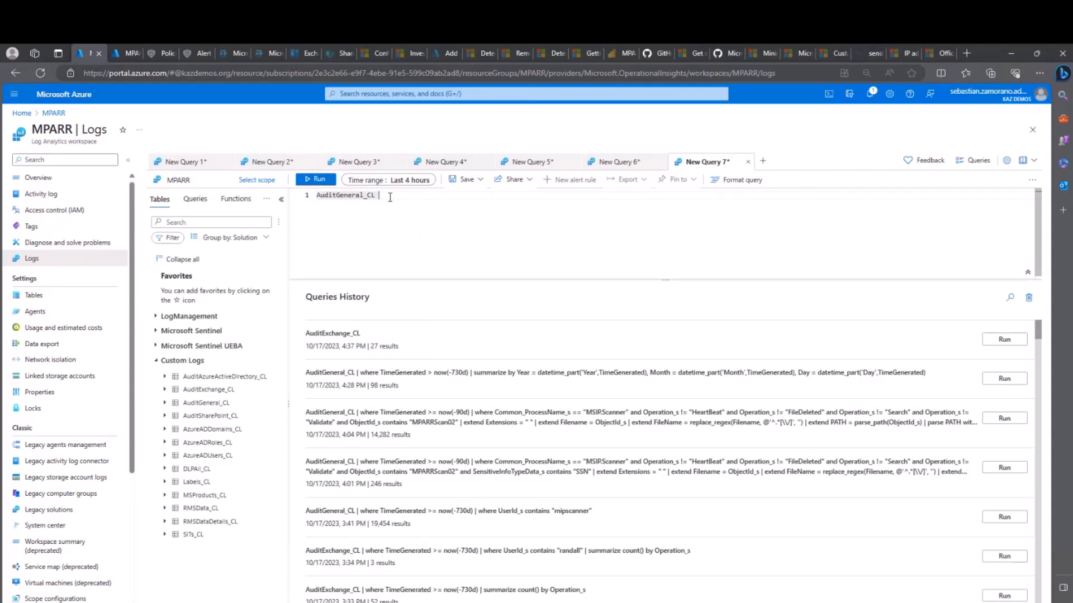
Add a where filter to the AuditGeneral_CL query so that UserId_s contains the audited user's first name.
key("Return")
type("| ")
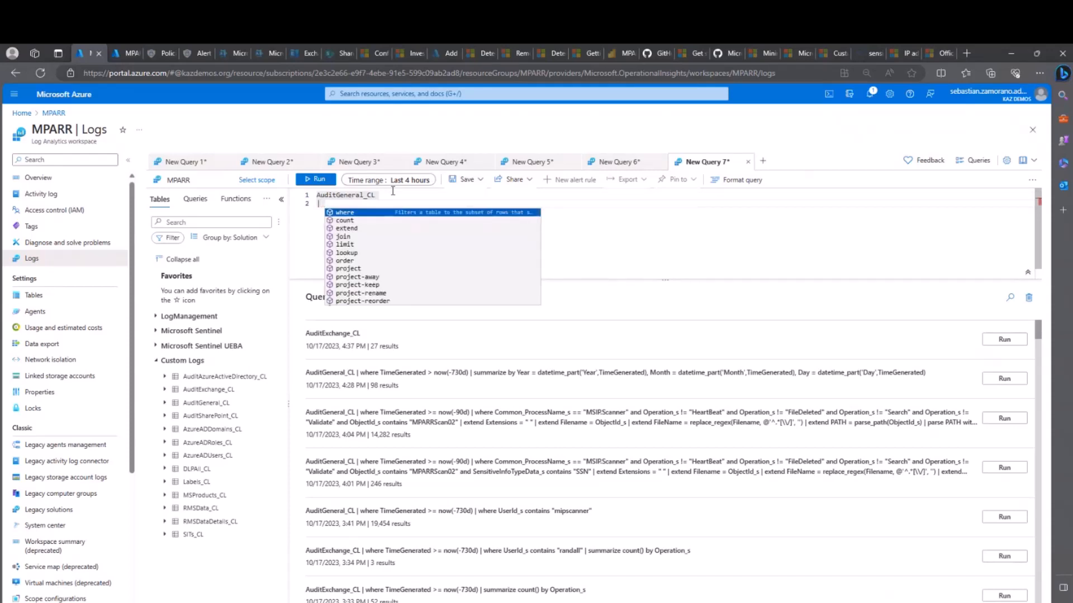
type("where ")
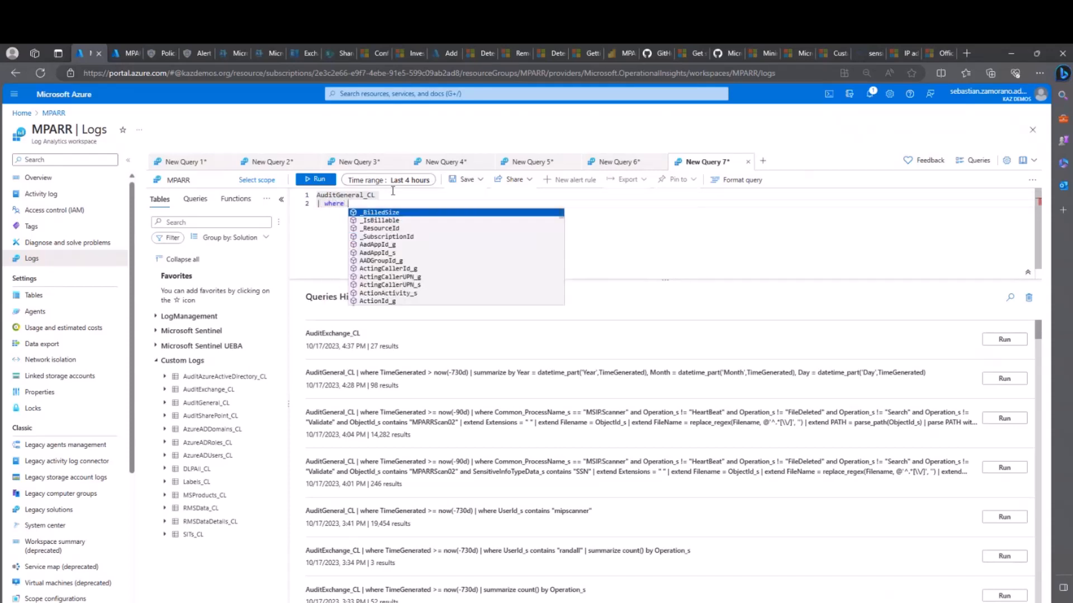
type("user")
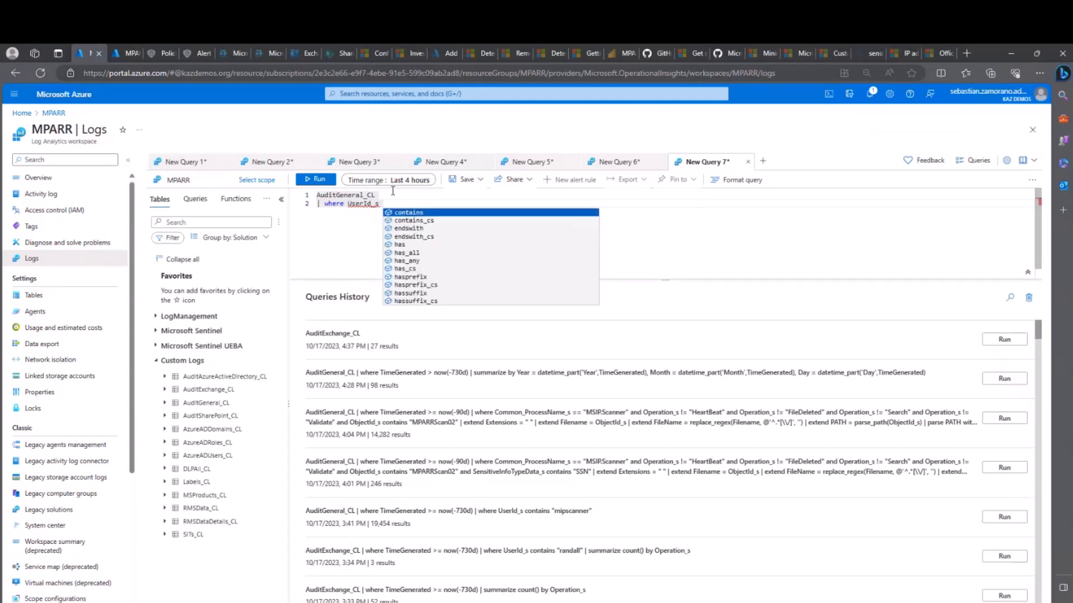
key("Tab")
type("contains \"")
type("mike")
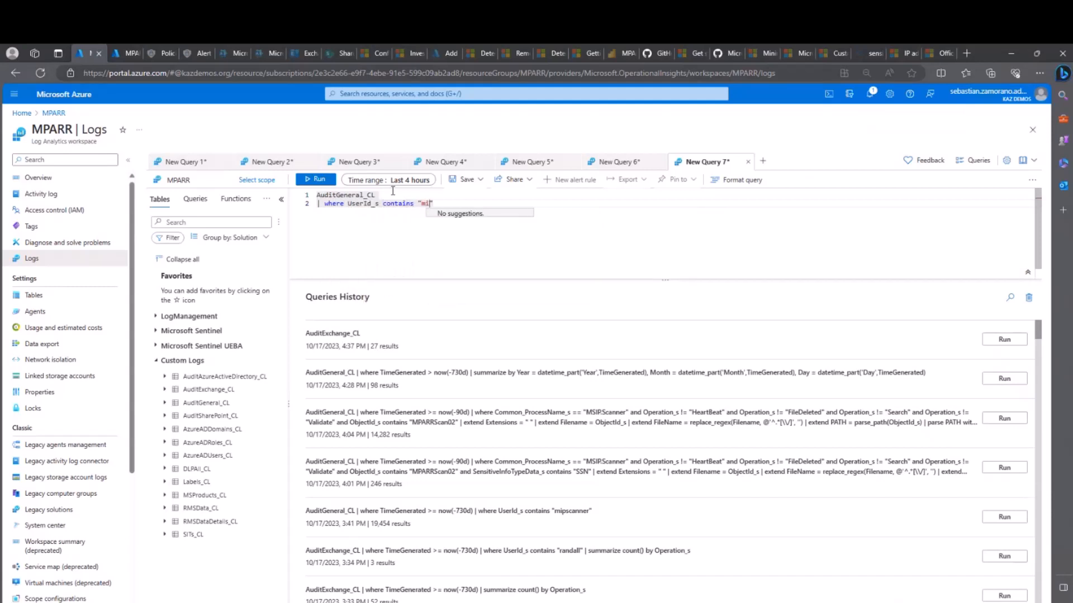
type("\"")
key("Return")
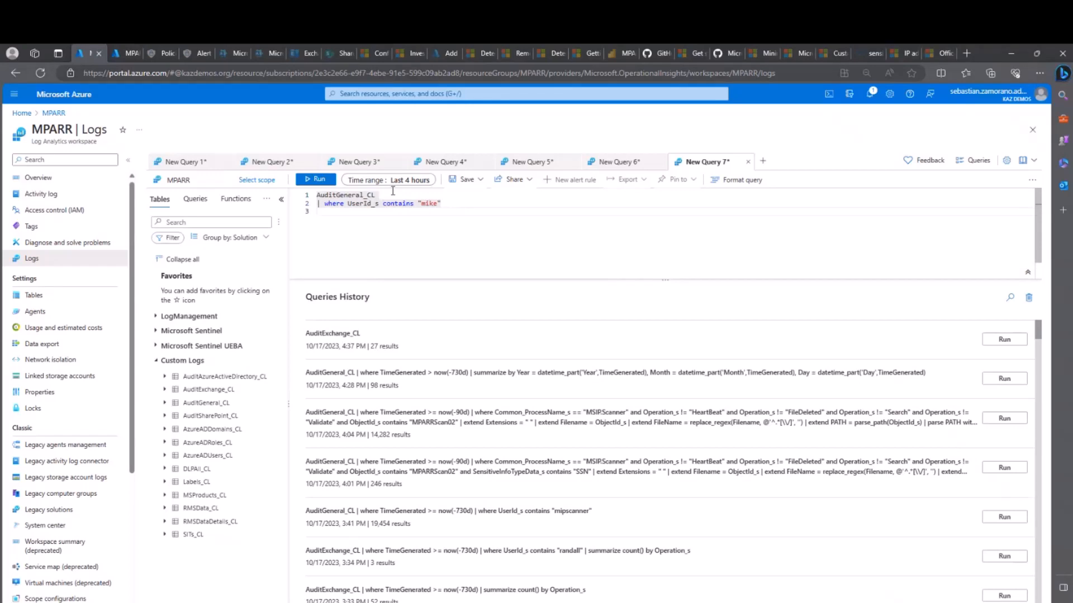
Add "summarize count() by Operation_s" to the query, run it and inspect the Search row.
type("| s")
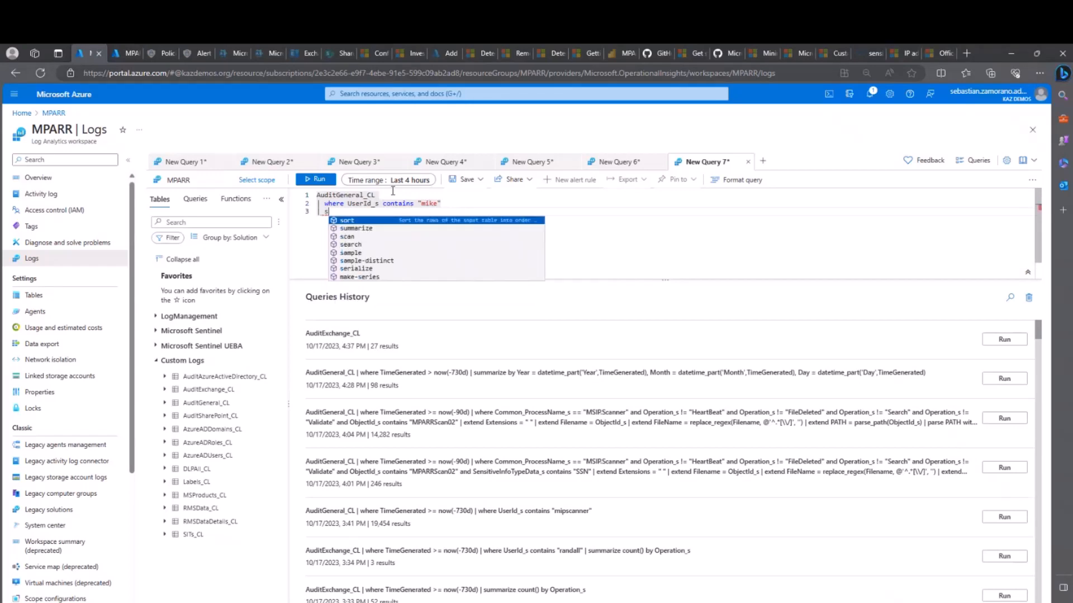
type("umm")
key("Tab")
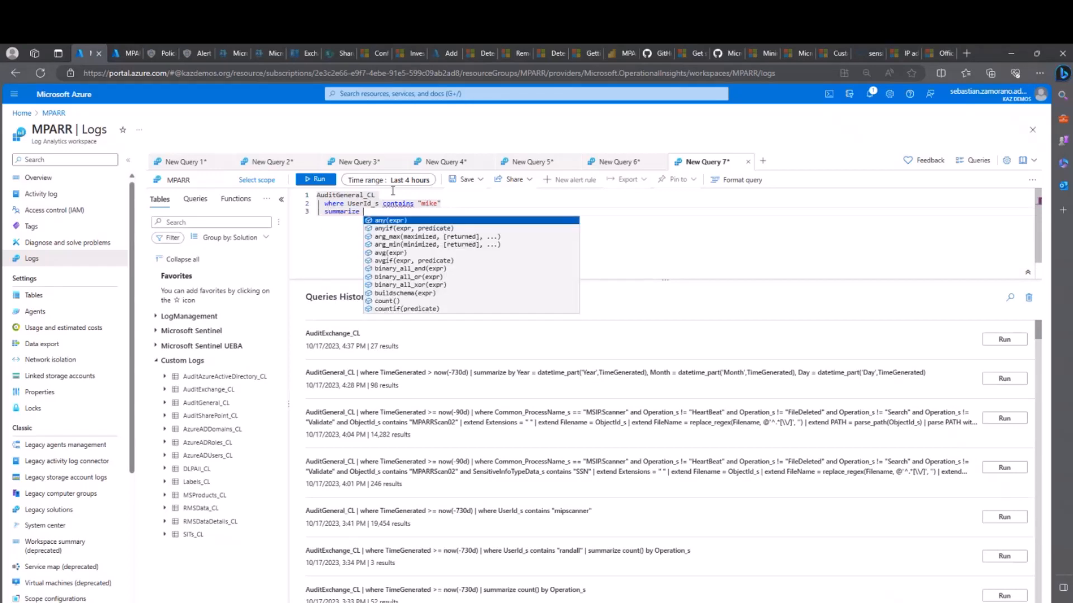
type("coun")
key("Tab")
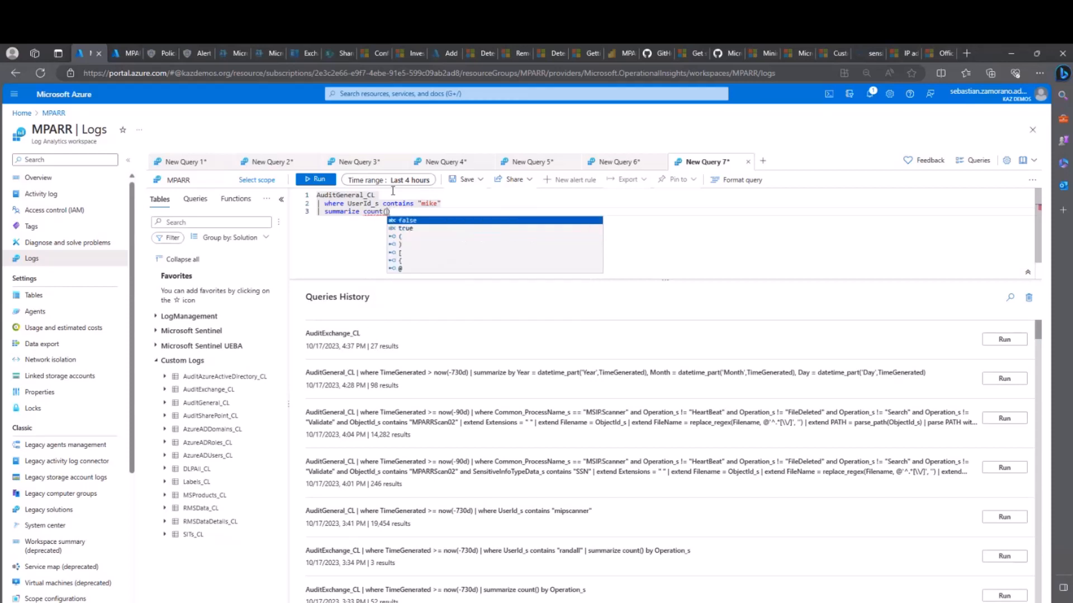
key("End")
type("bu")
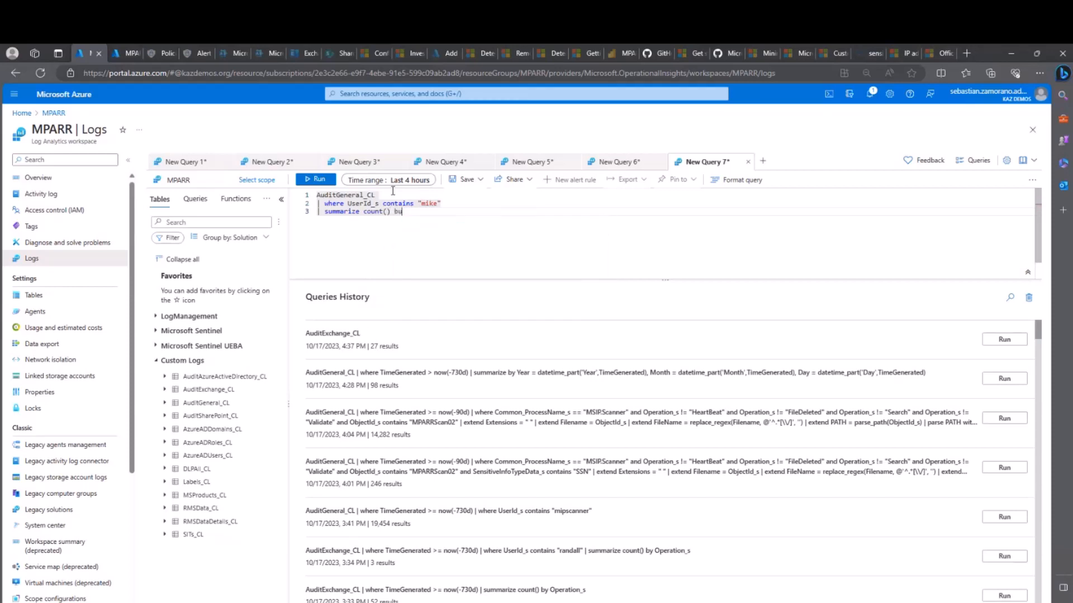
key("BackSpace")
type("y Op")
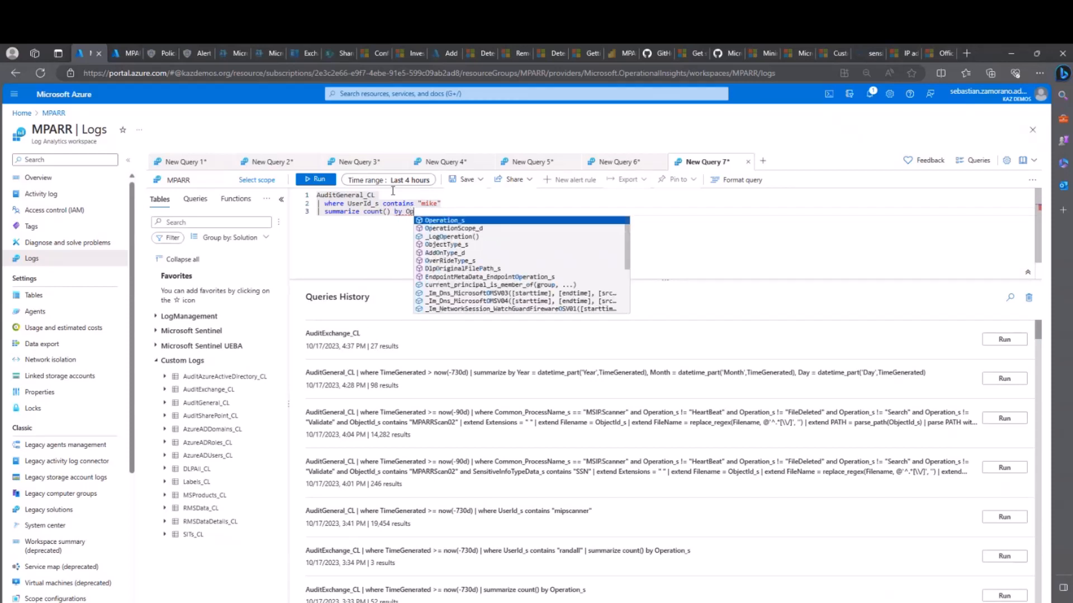
key("Tab")
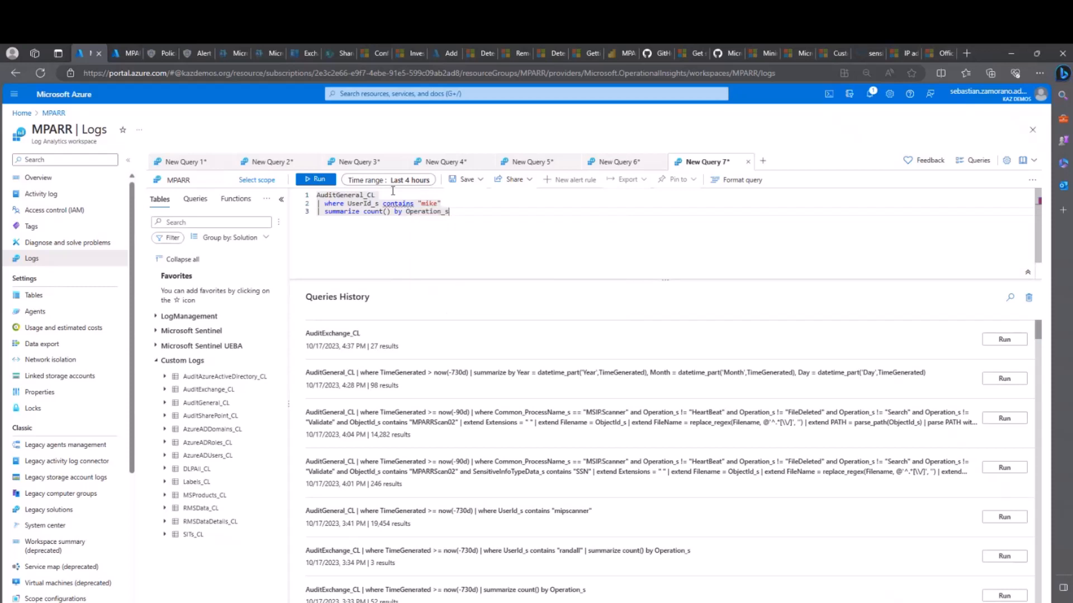
left_click(317, 180)
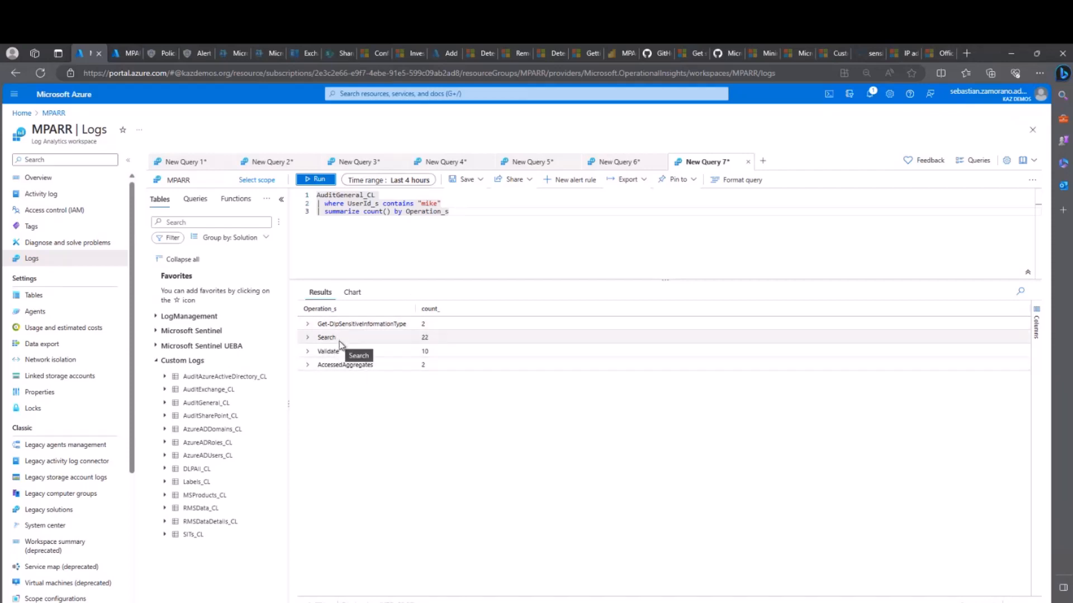
left_click(308, 339)
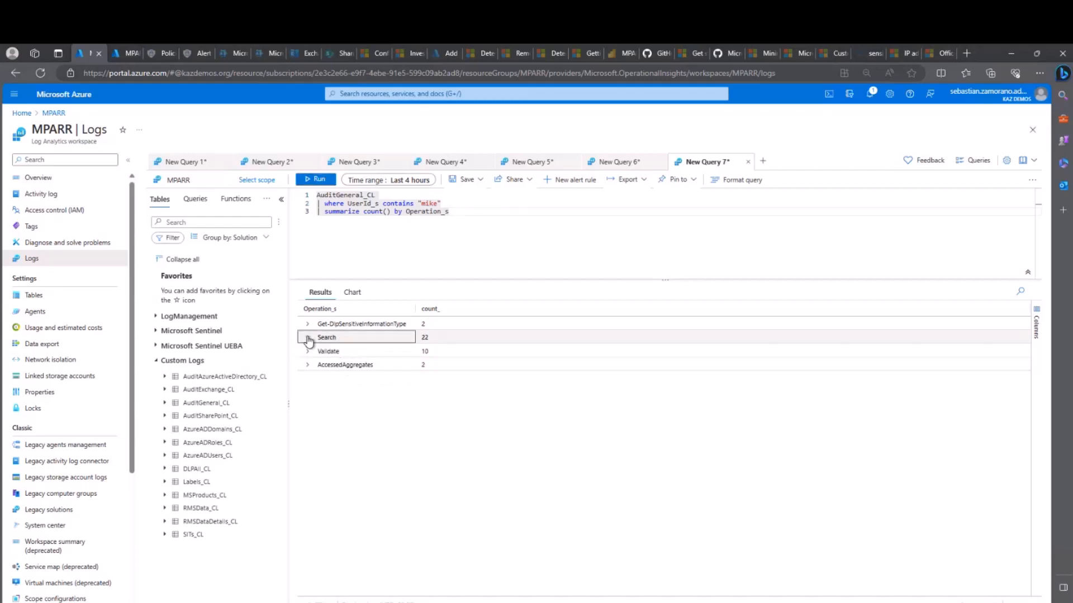
left_click(308, 338)
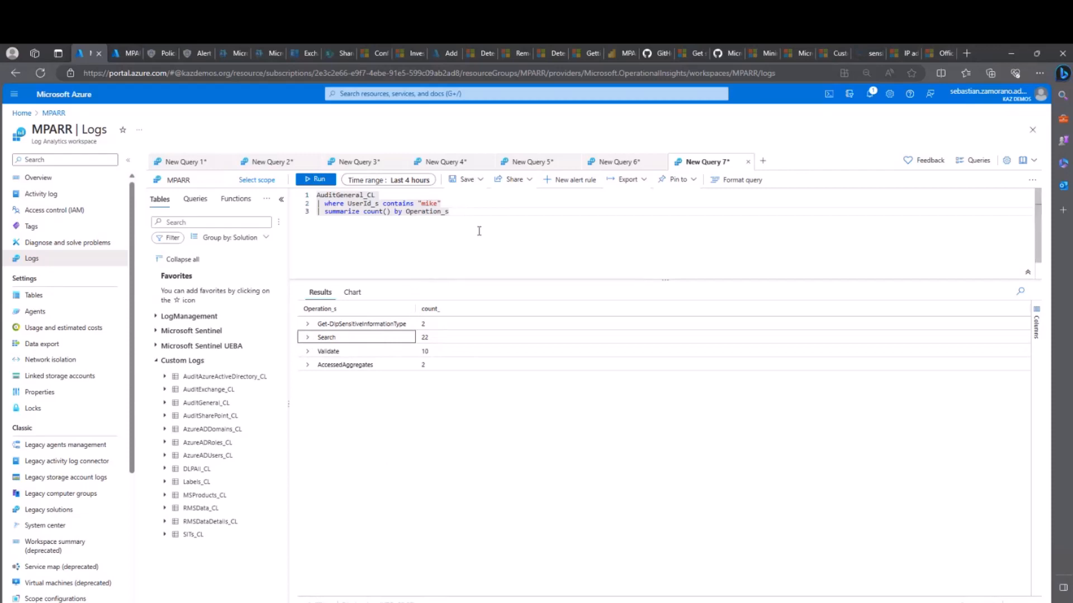
Replace the summarize line with a where filter for Operation_s contains "Search" and run the query.
left_click_drag(458, 212, 324, 211)
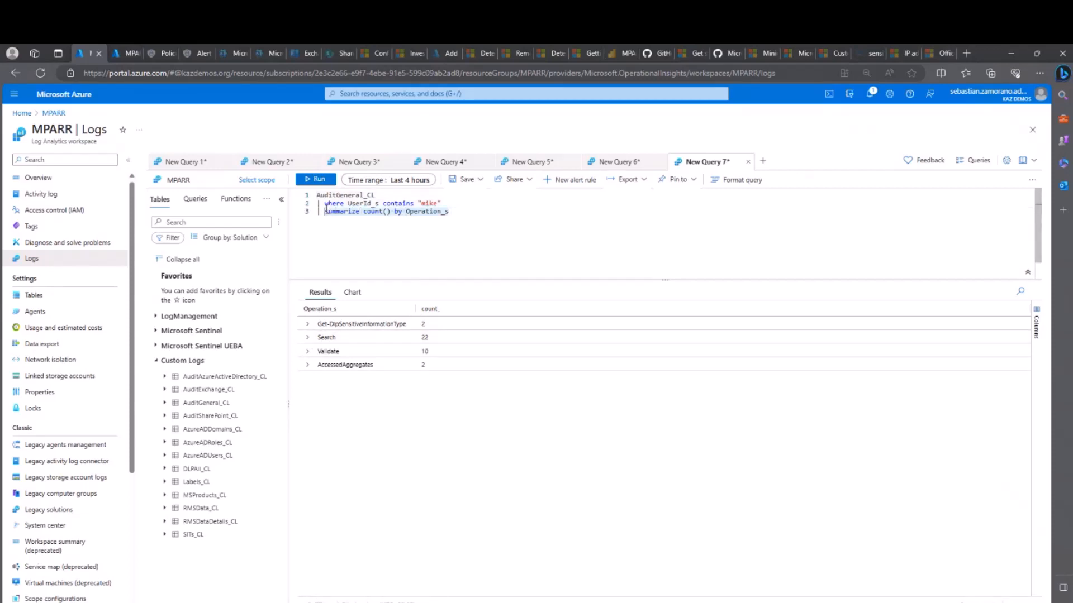
type("where ")
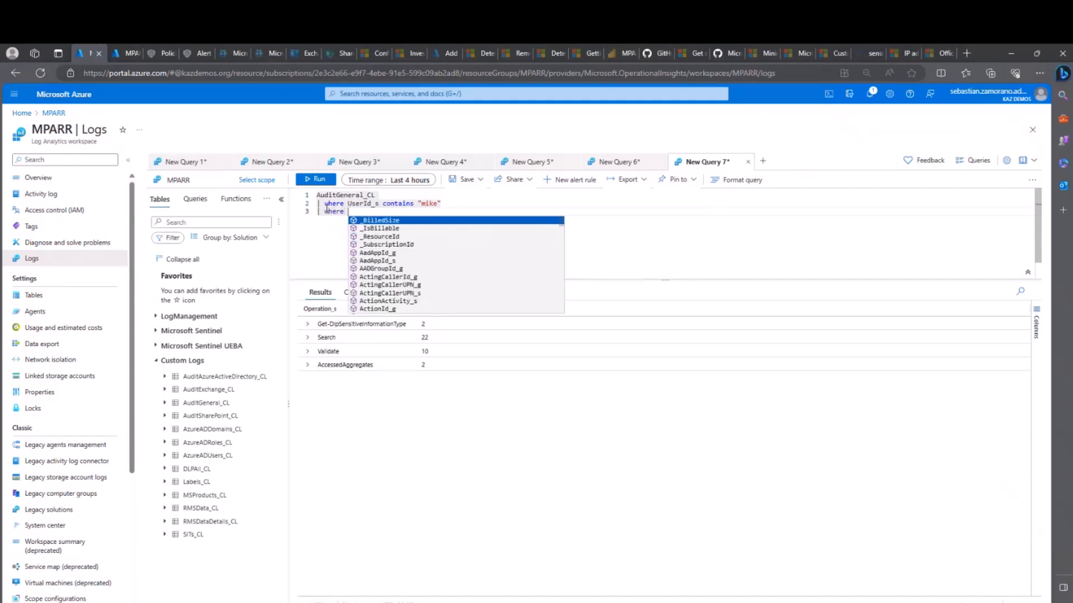
type("oper")
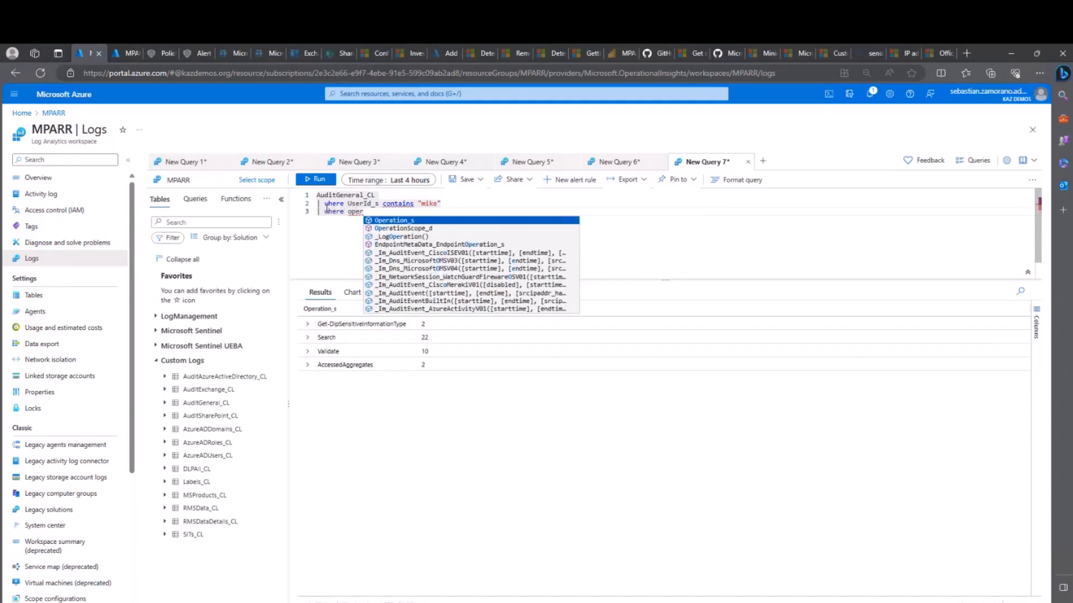
key("Tab")
type("contains \"")
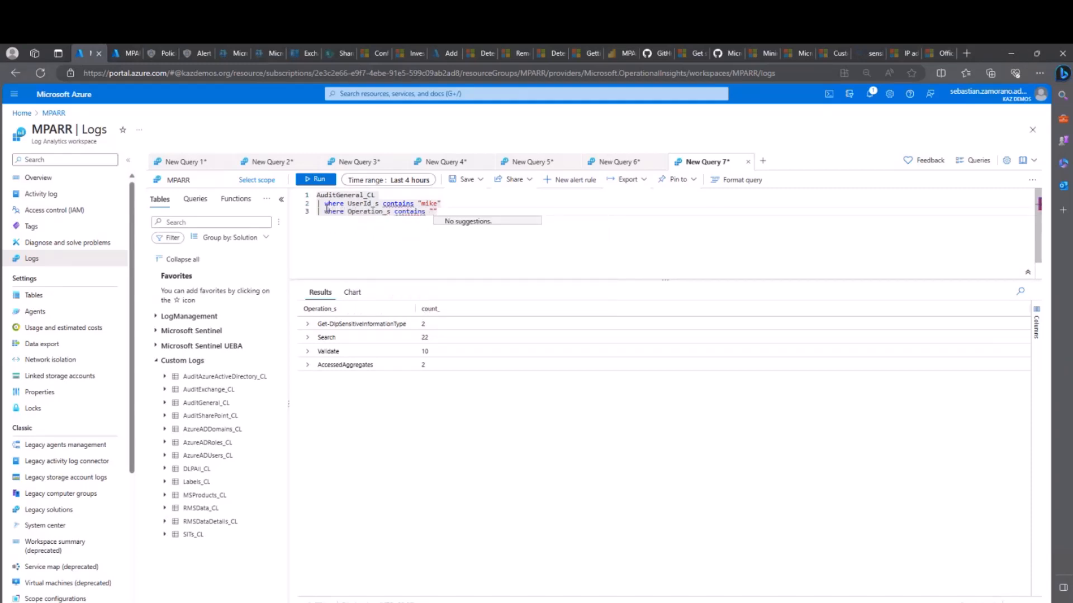
type("Search")
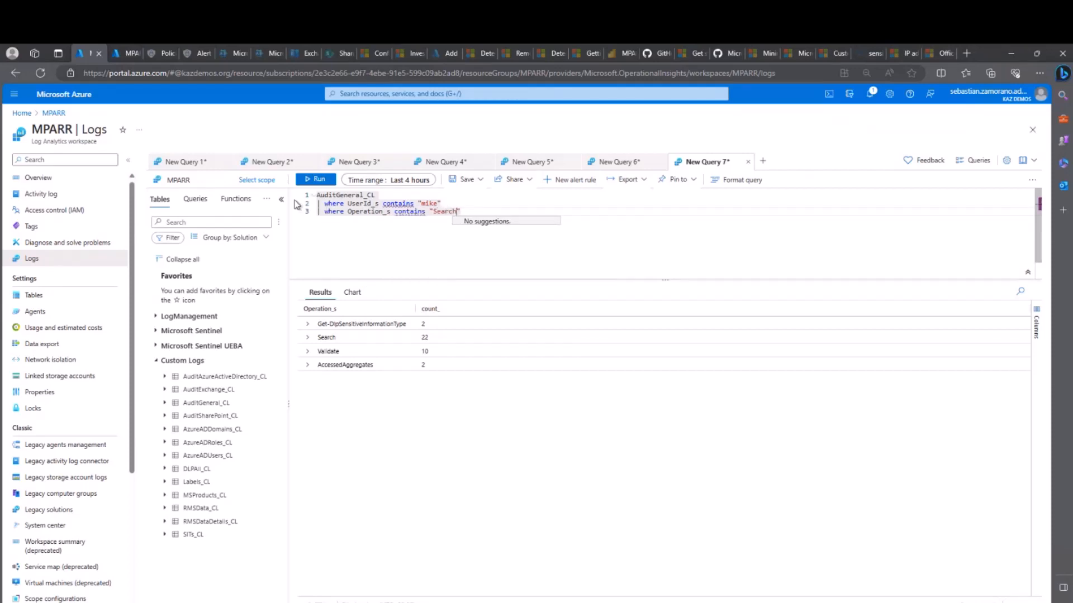
left_click(317, 180)
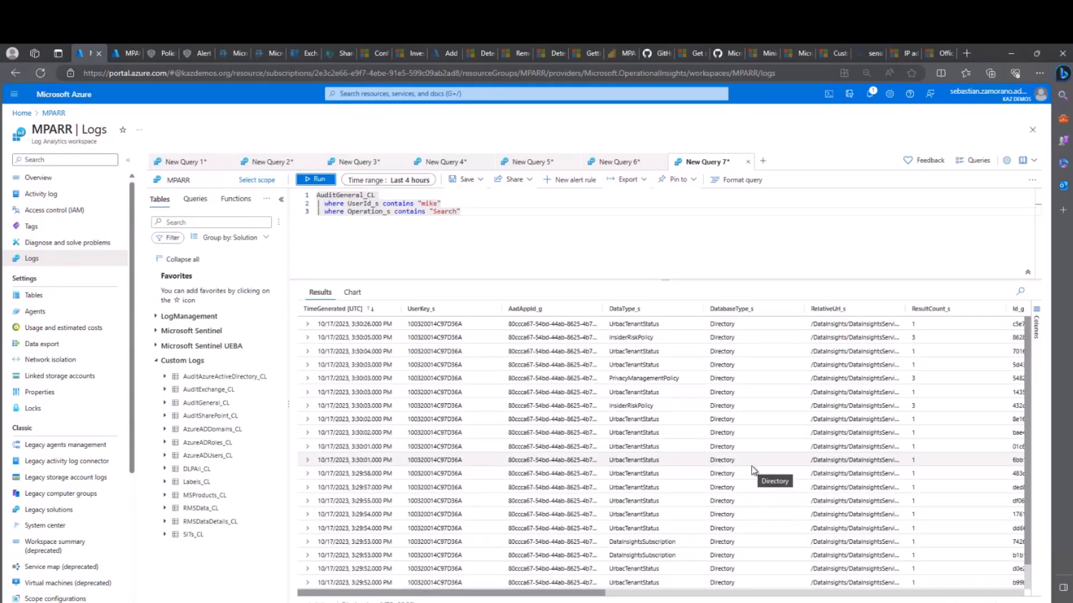
Examine the remaining columns of the Search records, especially the Workload_s value of the first record.
scroll(754, 471, "right", 1)
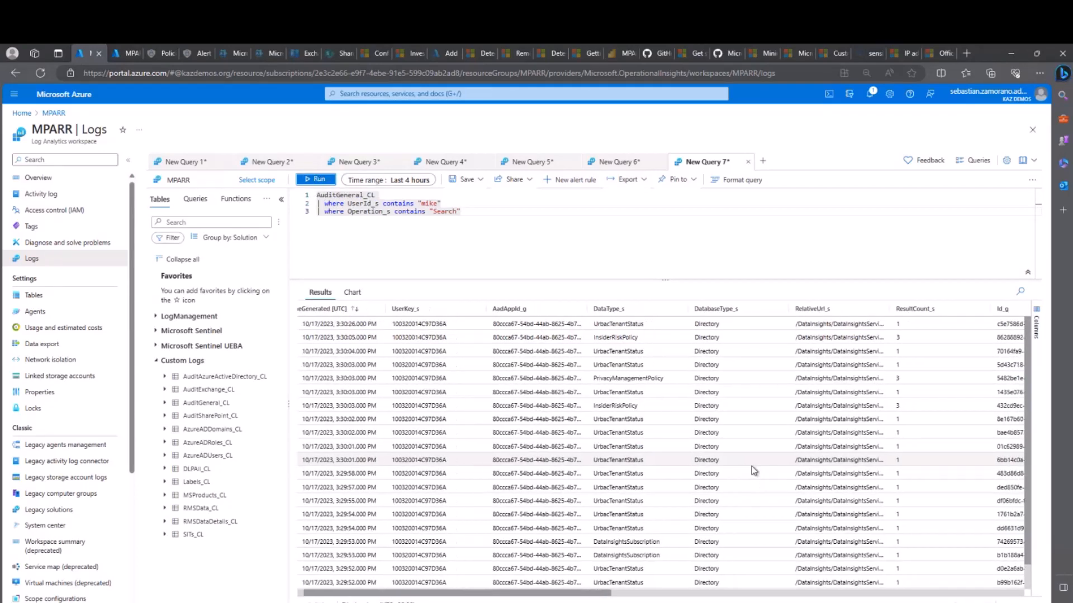
scroll(754, 470, "right", 6)
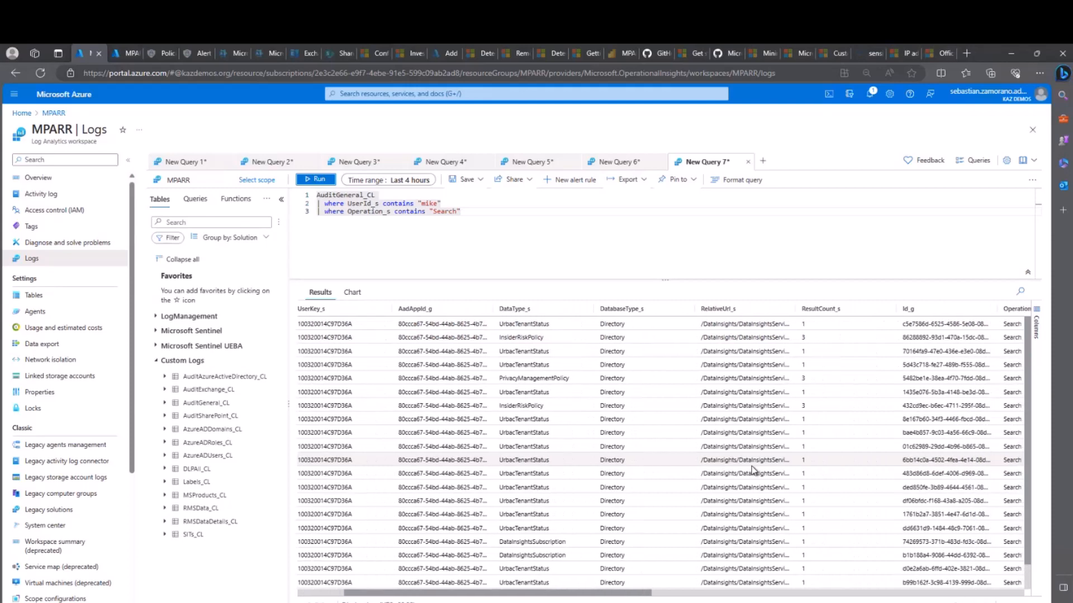
scroll(753, 470, "right", 17)
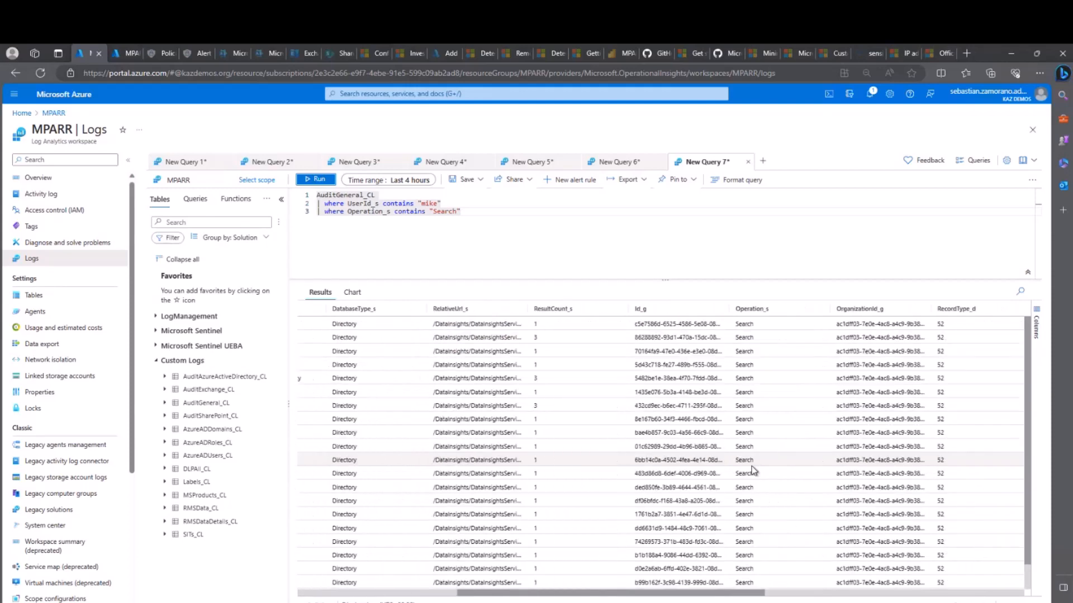
scroll(753, 471, "right", 16)
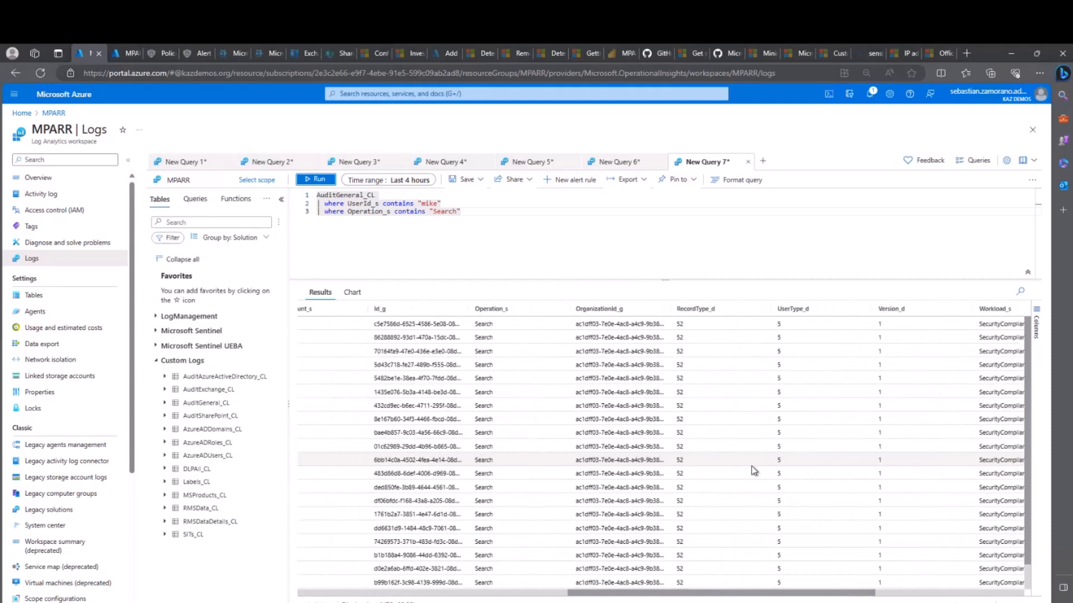
scroll(751, 465, "right", 14)
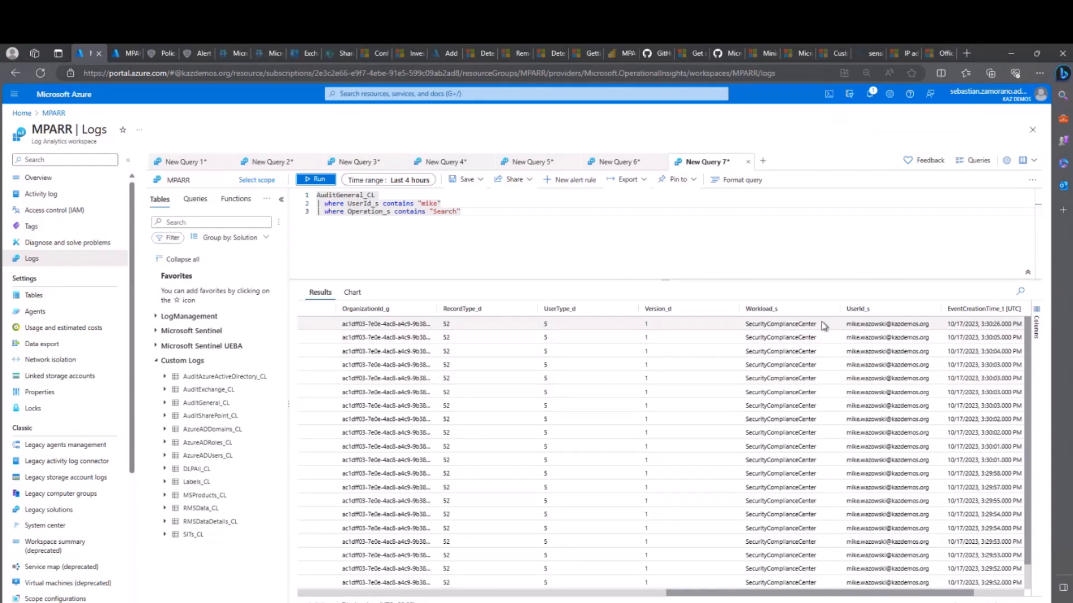
left_click_drag(817, 324, 747, 333)
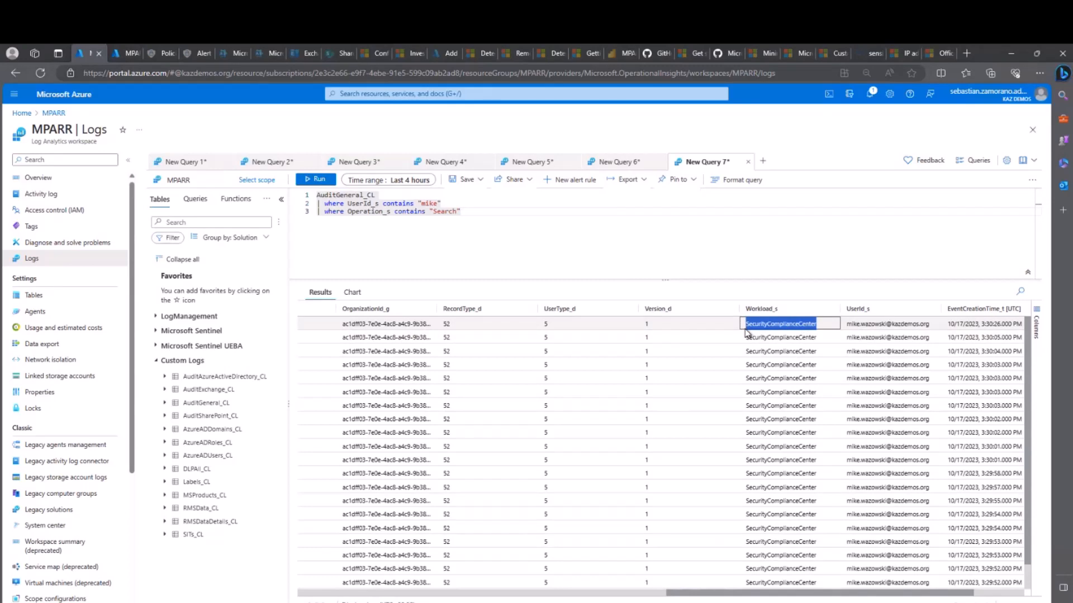
left_click(724, 263)
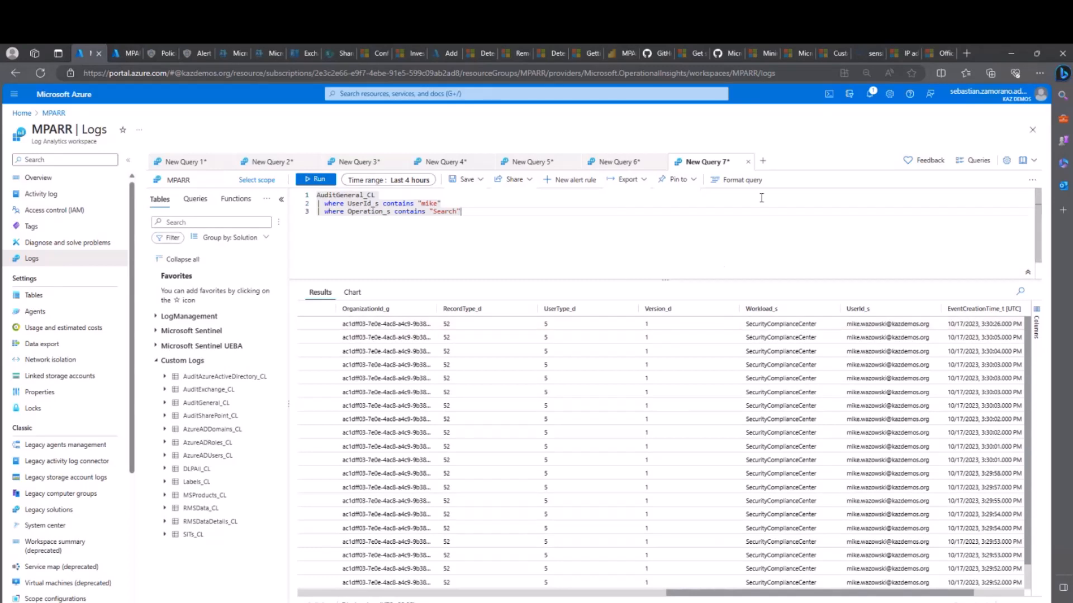
Start a new query on AuditGeneral_CL with a where filter for TimeGenerated >= now(-730d).
left_click(763, 161)
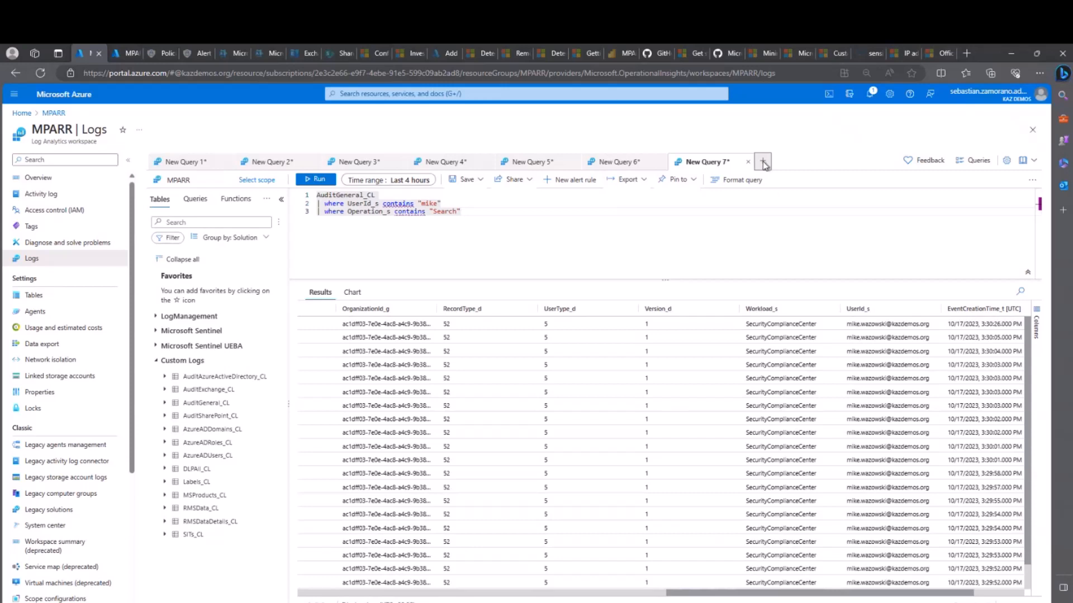
double_click(207, 406)
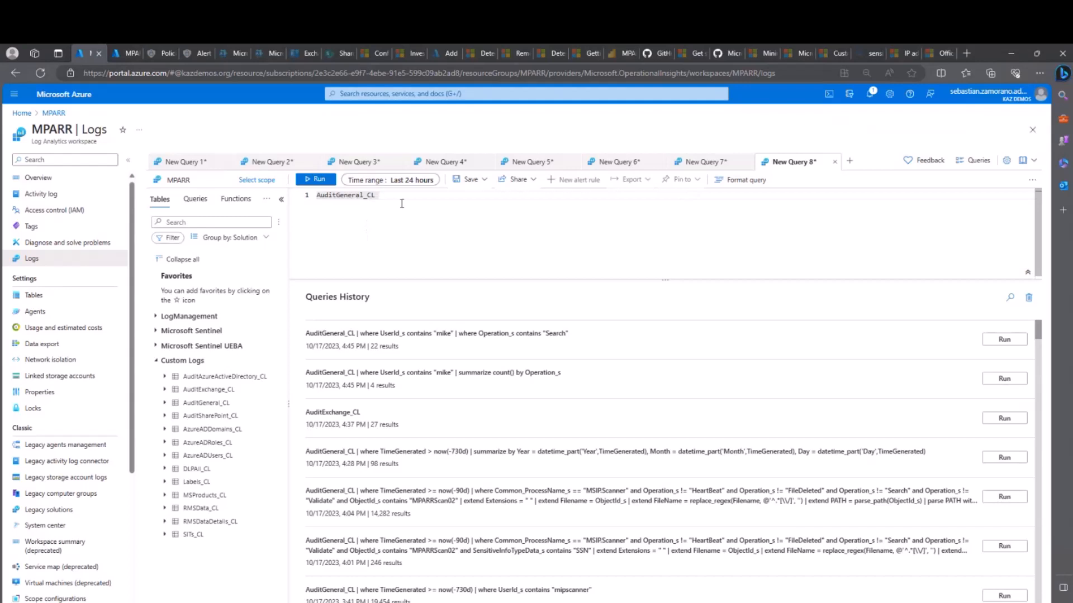
key("Return")
type("| where ")
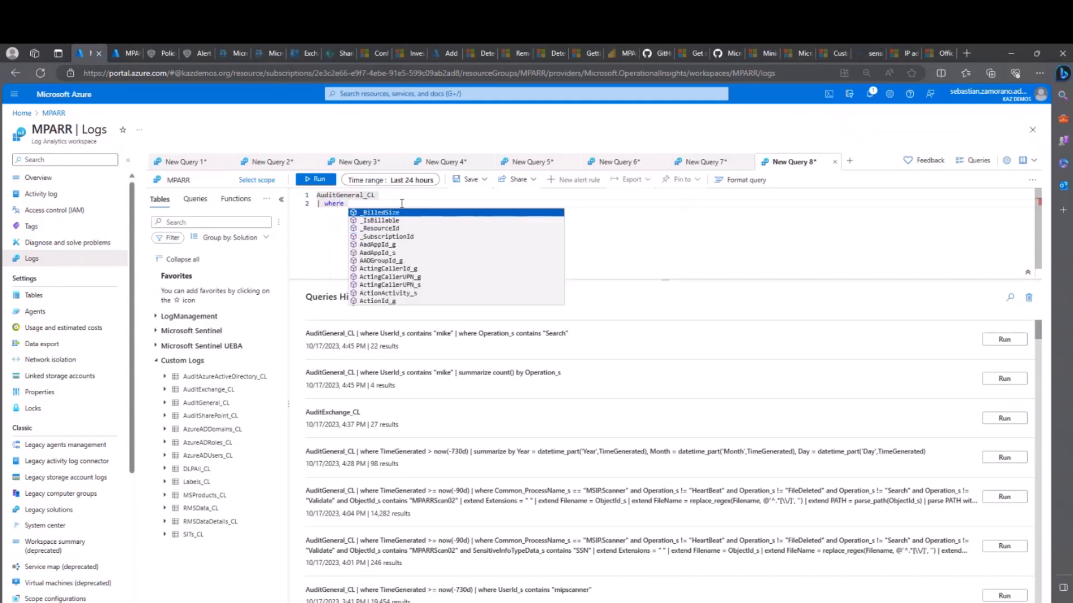
type("TimeGenerated")
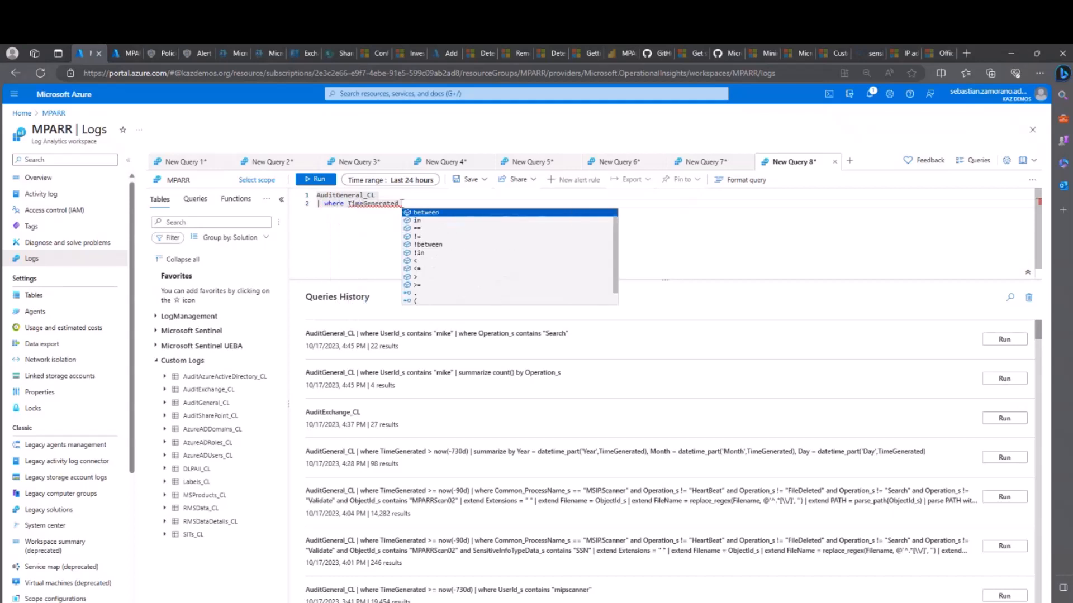
key("Down")
key("Down")
key("Down")
key("Down")
key("Down")
key("Down")
key("Down")
key("Down")
key("Down")
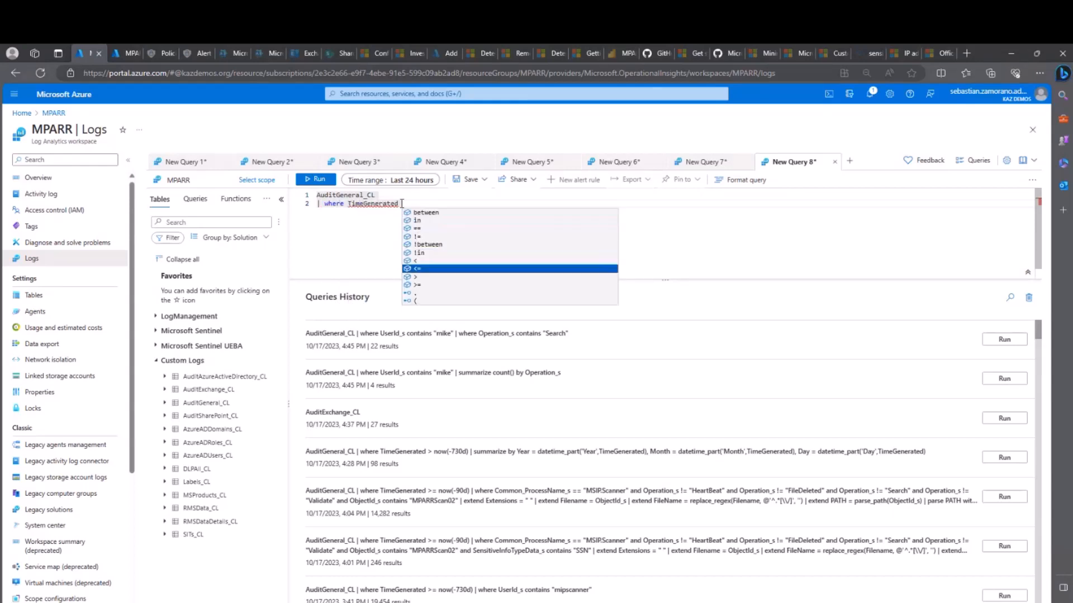
key("Return")
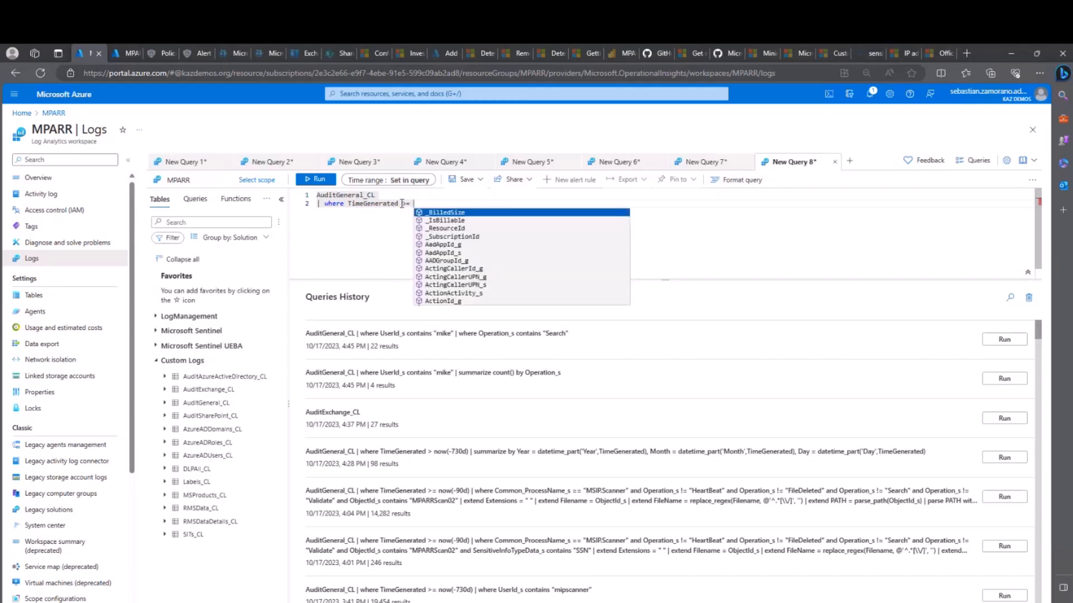
type("now")
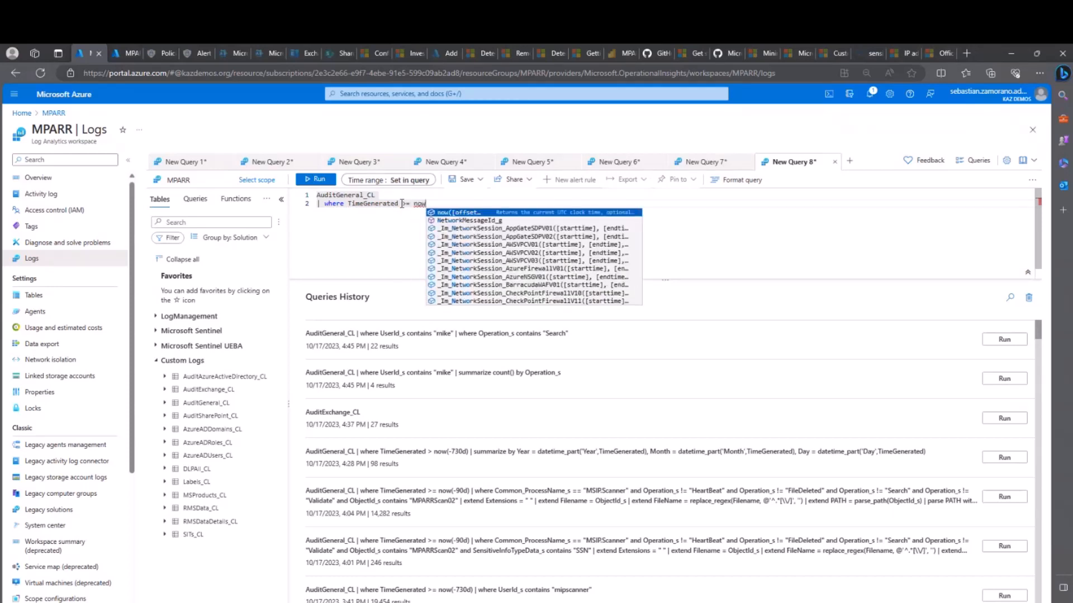
type("(-")
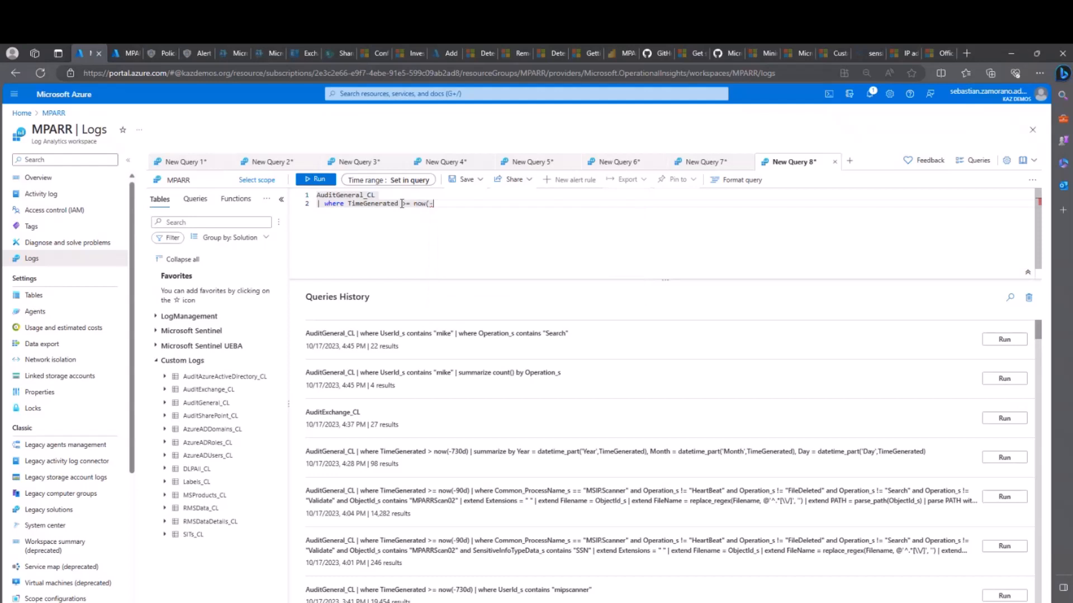
type("730d)")
key("Return")
Add a second where line for Workload_s with the contains operator and an empty pair of quotes.
type("| where")
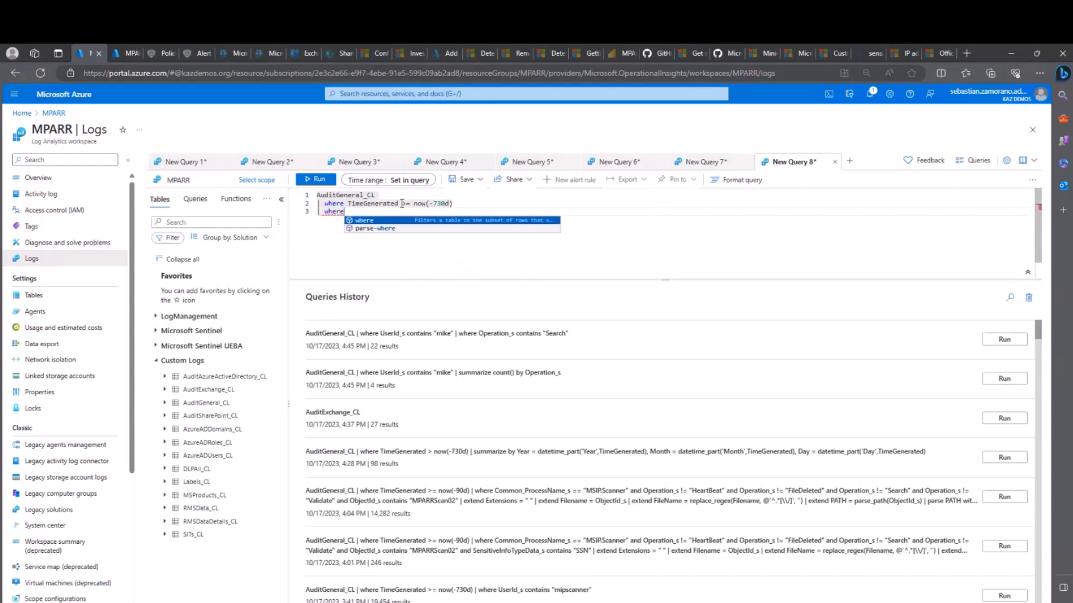
left_click(696, 164)
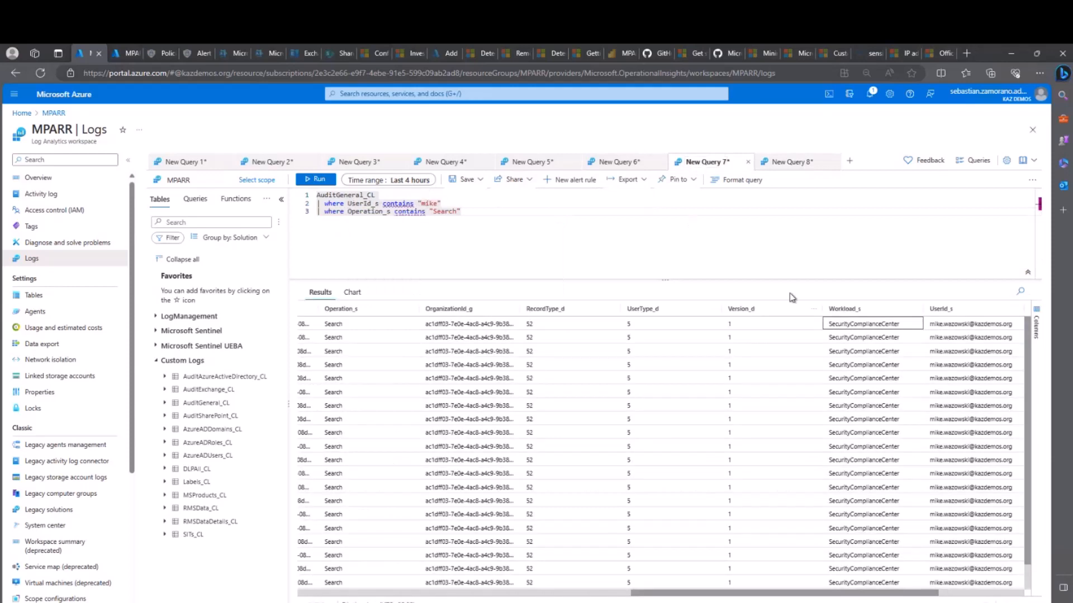
left_click(796, 163)
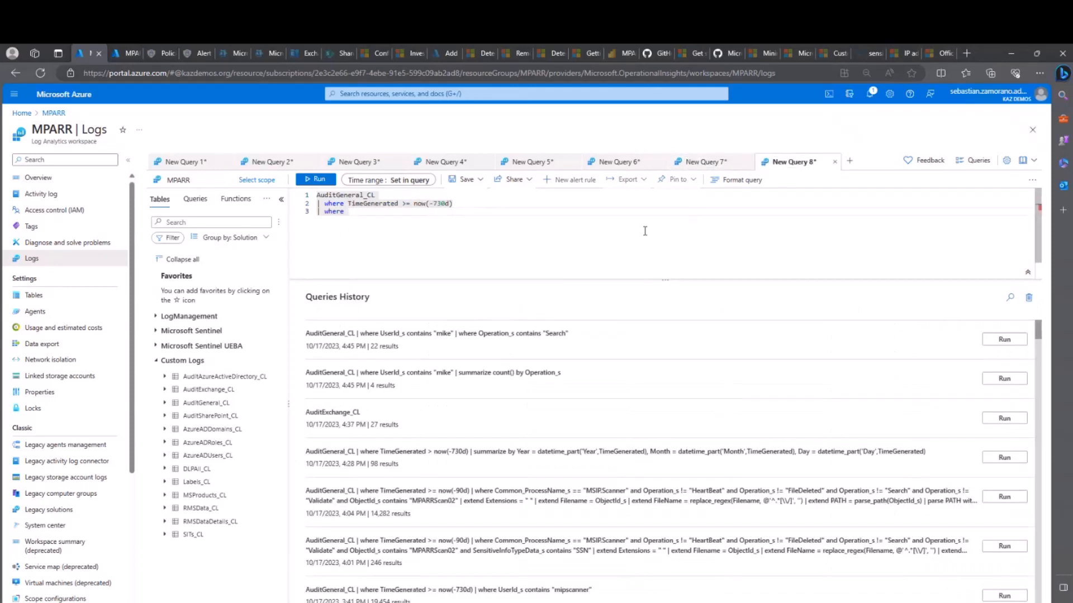
type("Work")
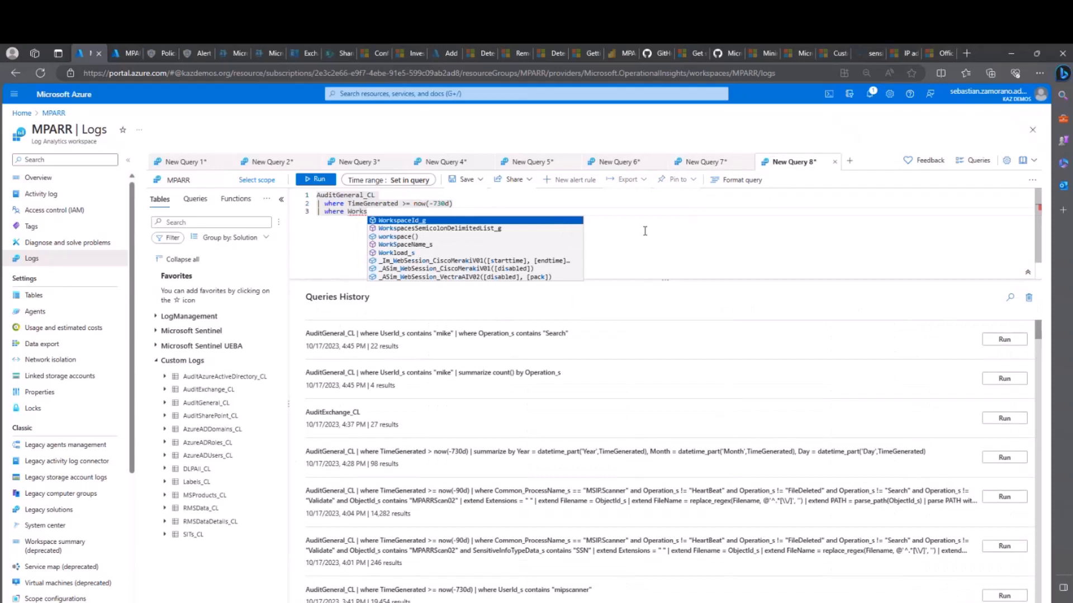
key("Tab")
type("contains \"")
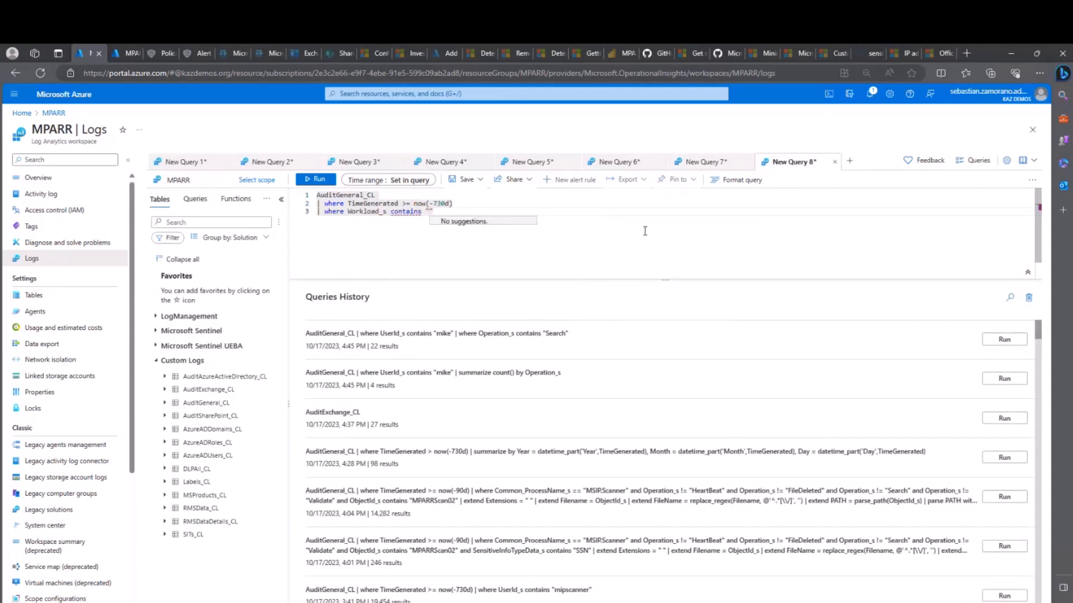
key("shift+alt+Down")
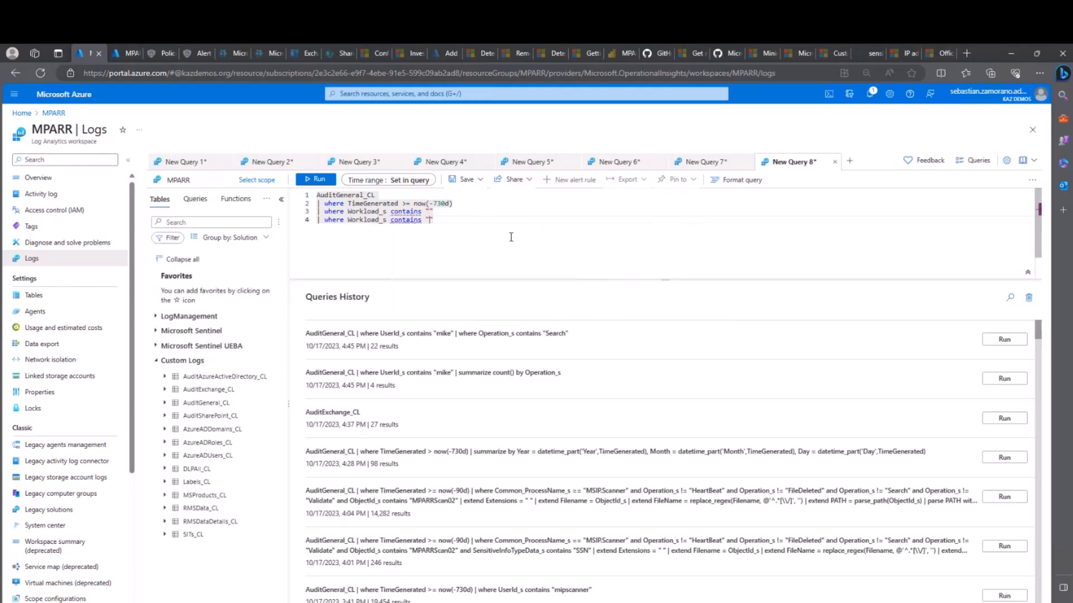
left_click_drag(440, 220, 315, 223)
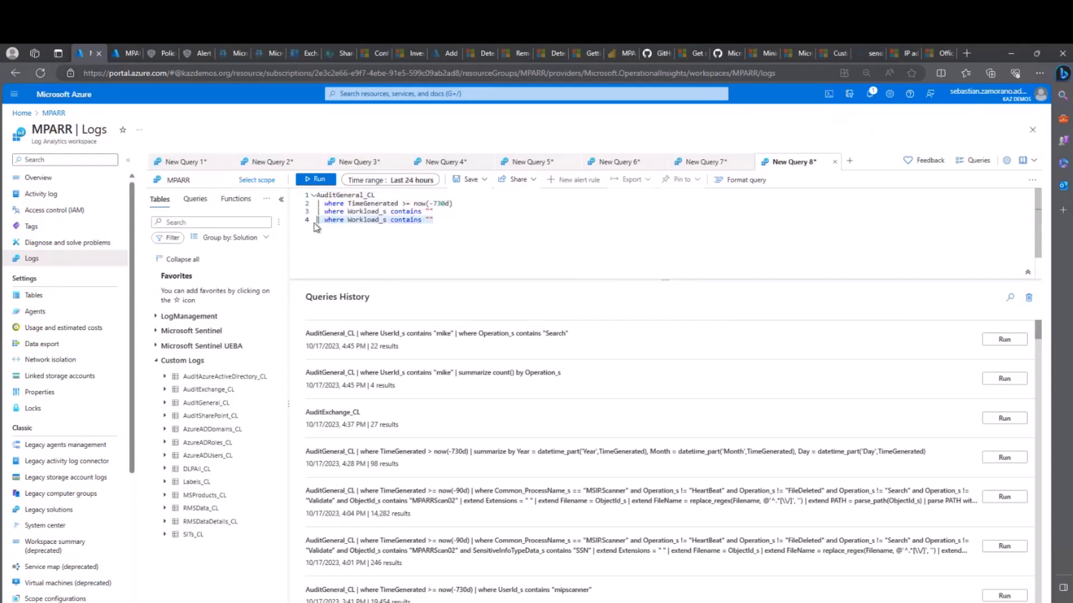
key("Delete")
Copy the Workload_s value SecurityComplianceCenter from the New Query 7 results and use it as the quoted filter text in New Query 8.
left_click(705, 162)
double_click(715, 163)
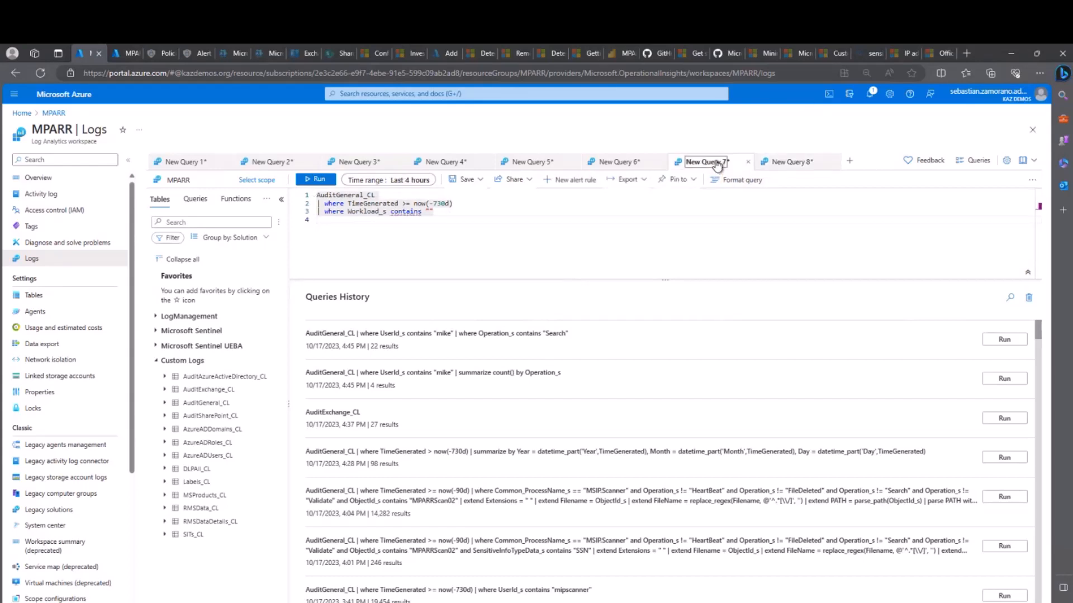
left_click(1004, 339)
left_click(1000, 326)
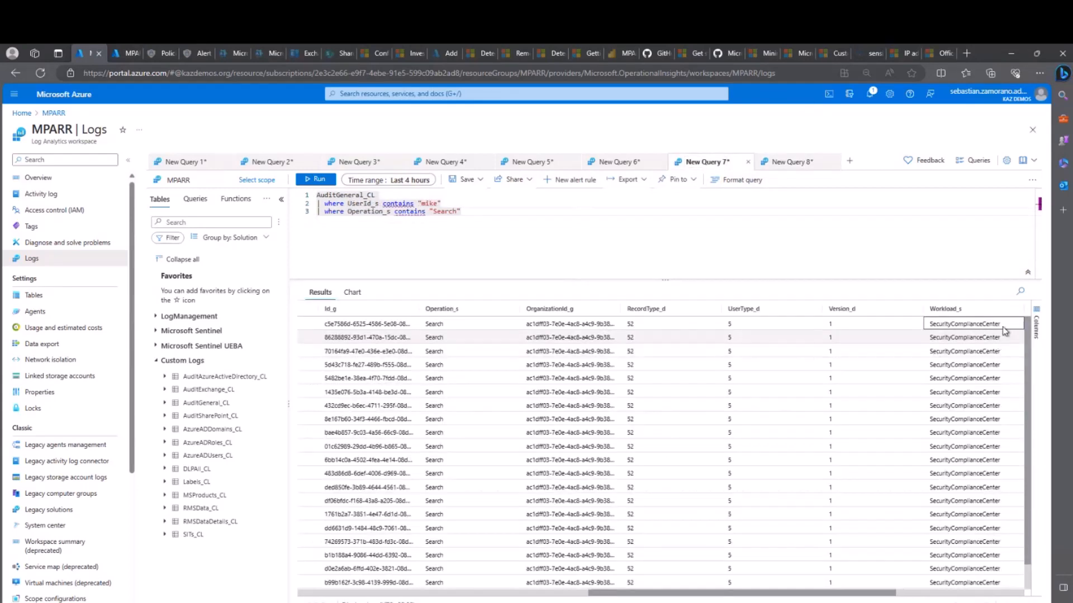
left_click_drag(1001, 324, 931, 326)
key("ctrl+c")
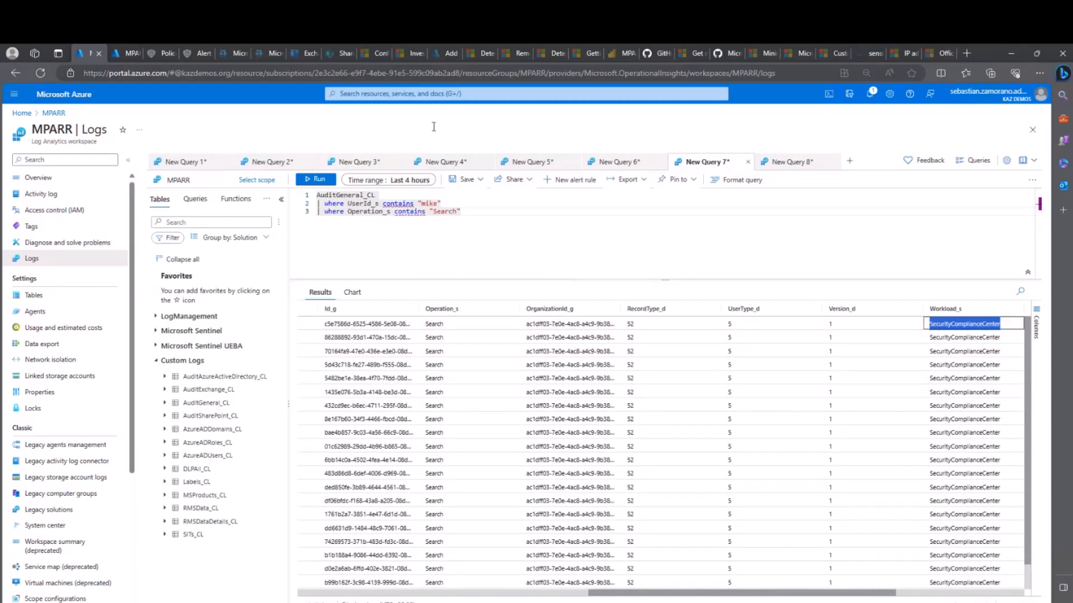
left_click(777, 163)
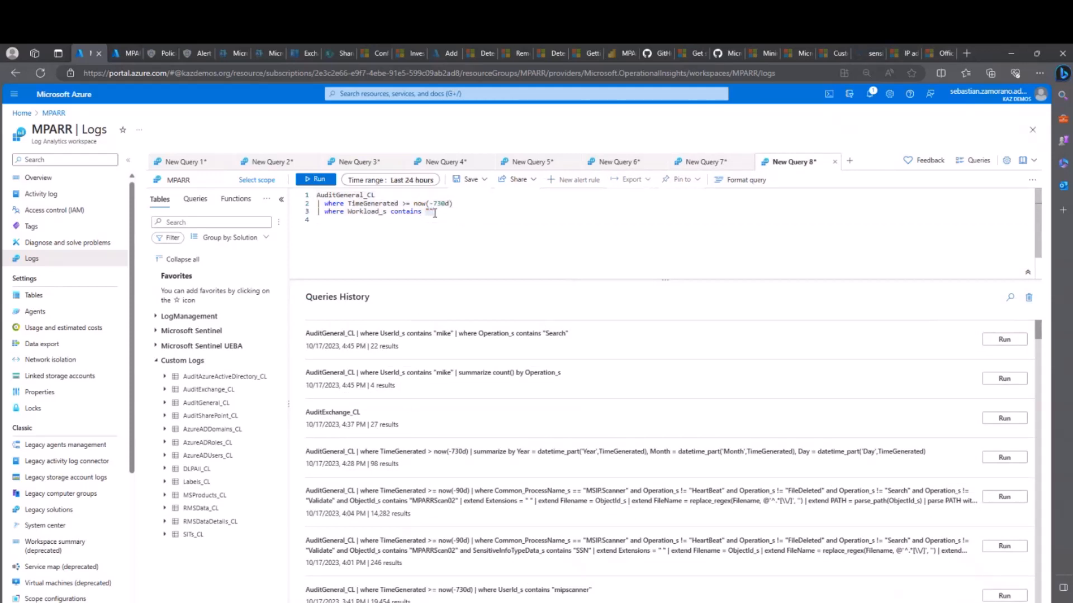
key("ctrl+v")
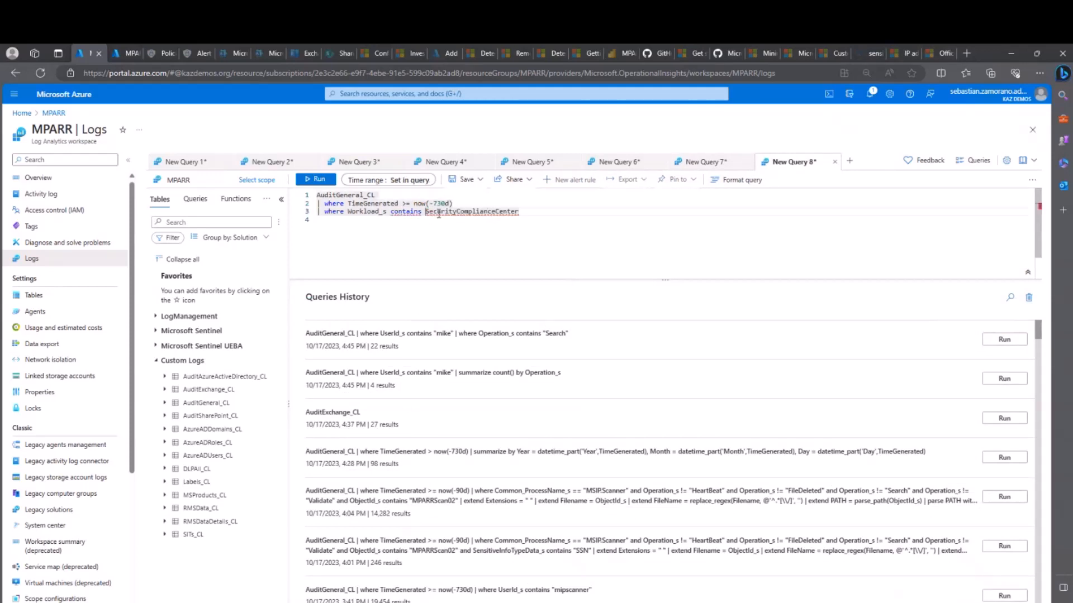
type("\"")
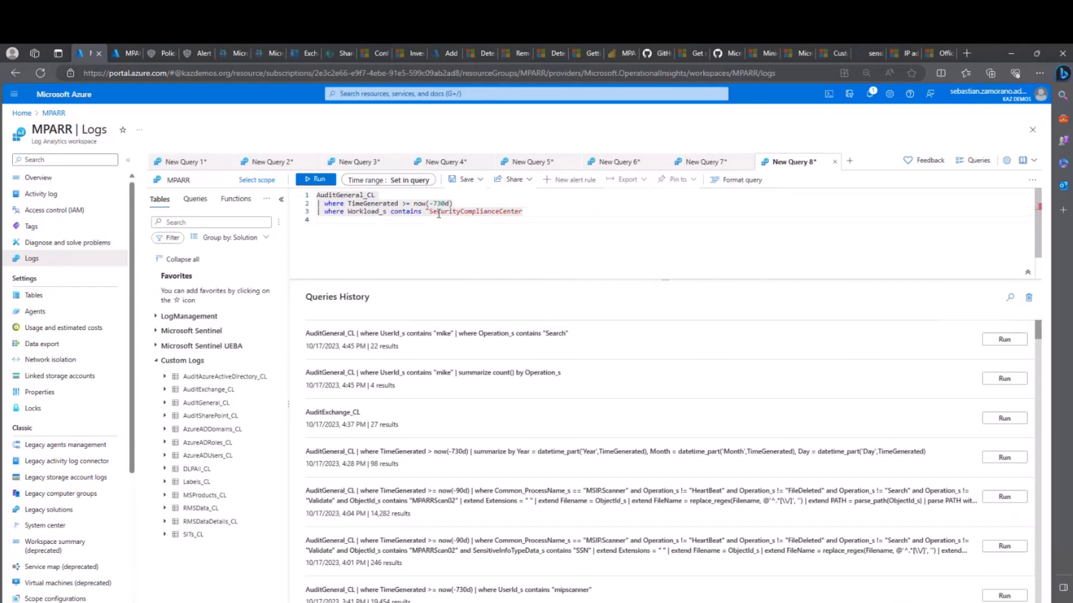
key("End")
type("\"")
Add "summarize count() by UserId_s" as the last line of the query and try to run it.
key("Return")
type("| summarize count(")
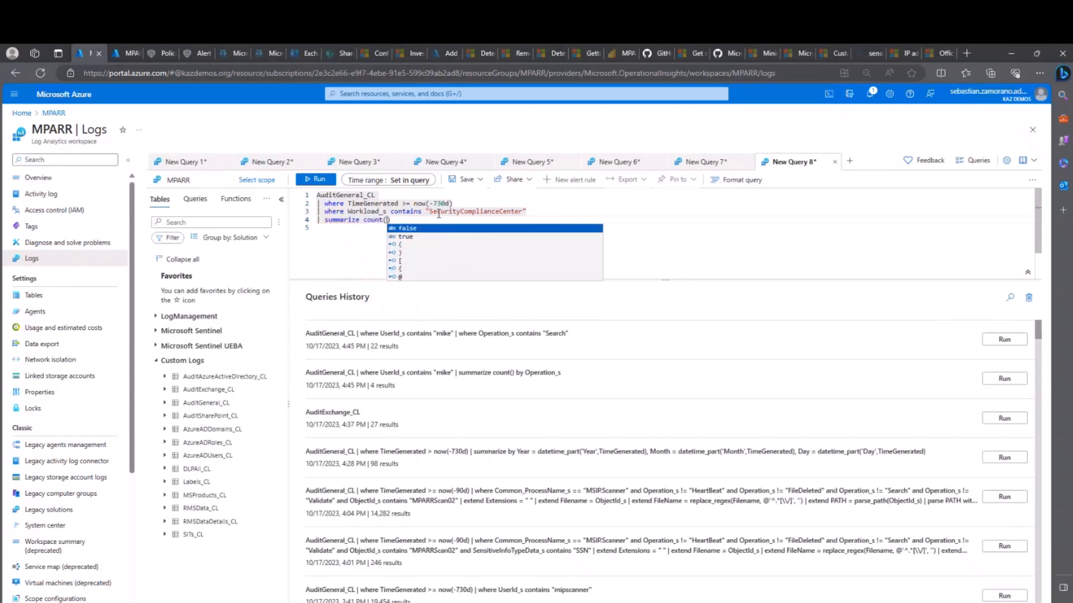
type(") b")
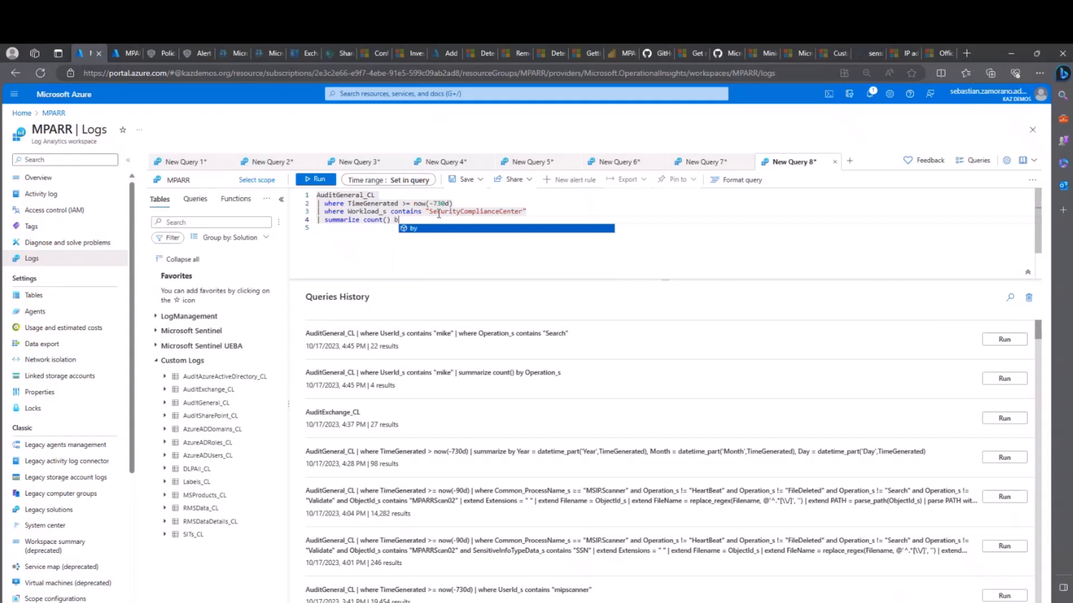
type("y Usder")
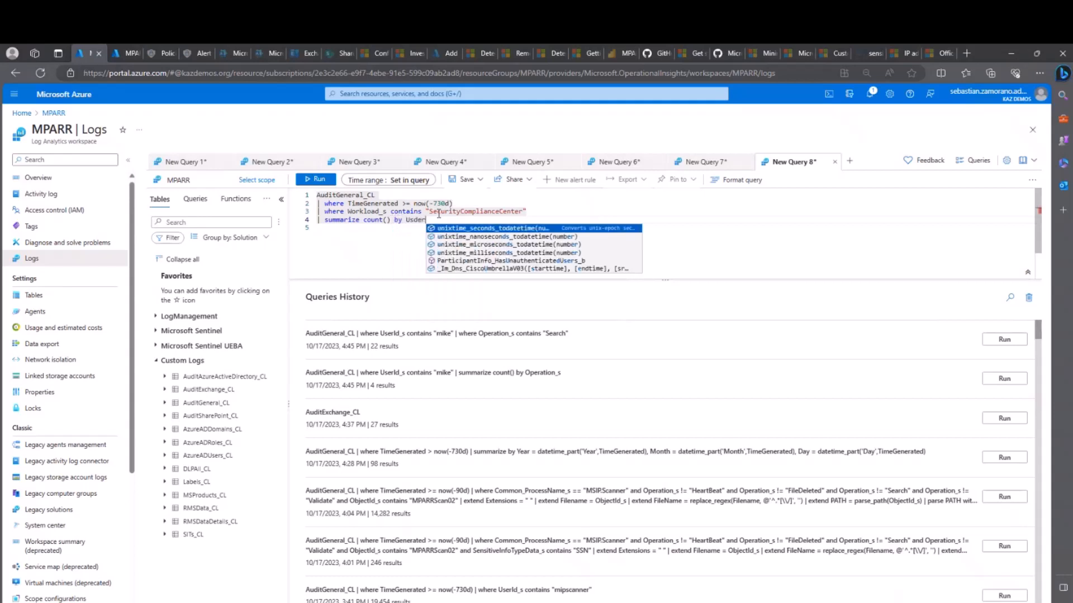
key("BackSpace")
key("BackSpace")
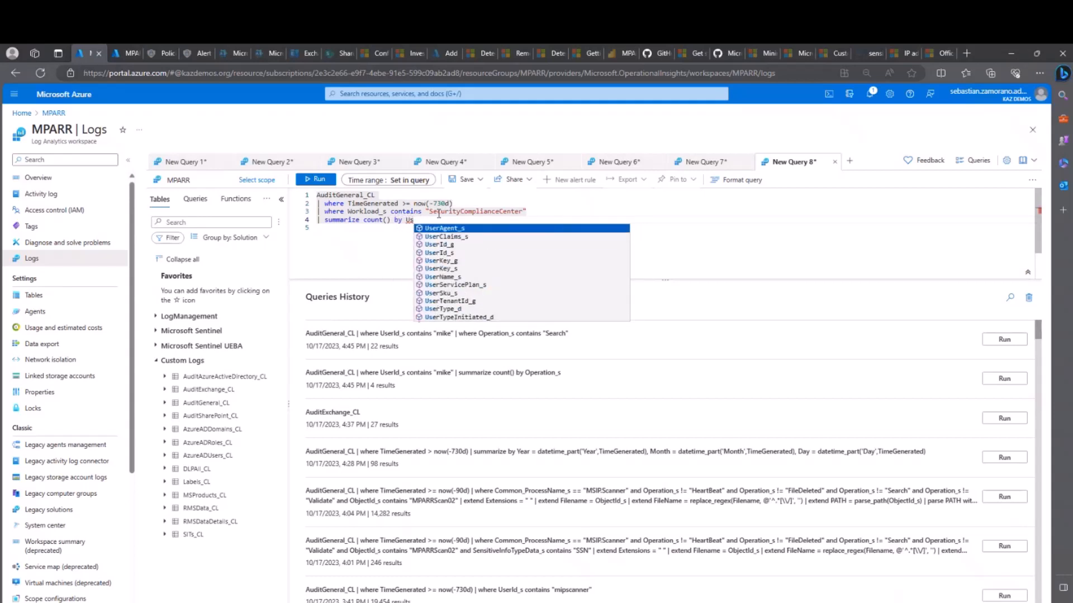
key("Down")
key("Down")
key("Down")
key("Return")
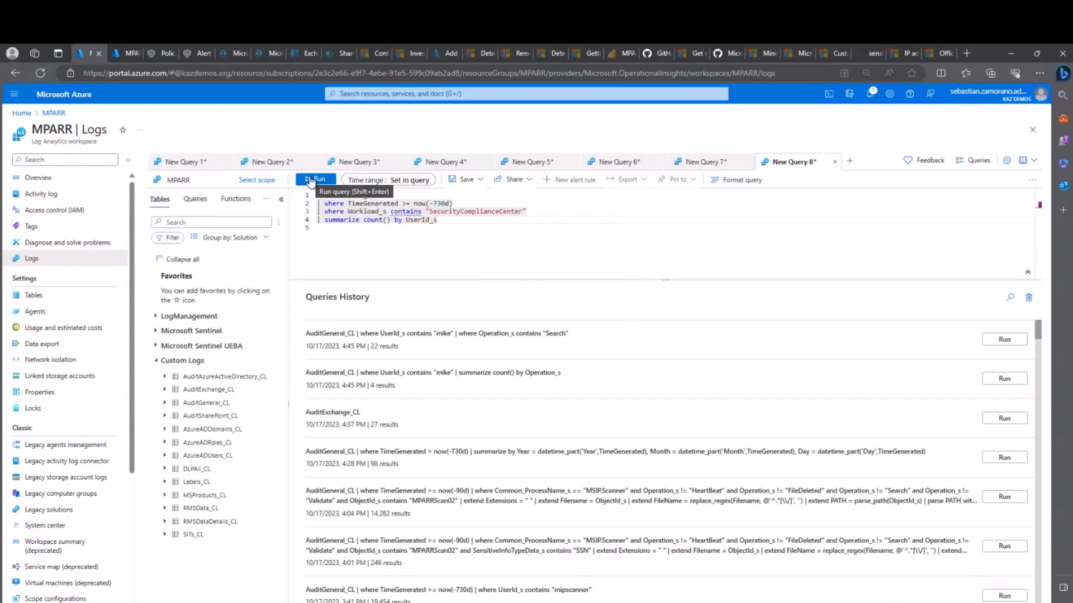
left_click(311, 180)
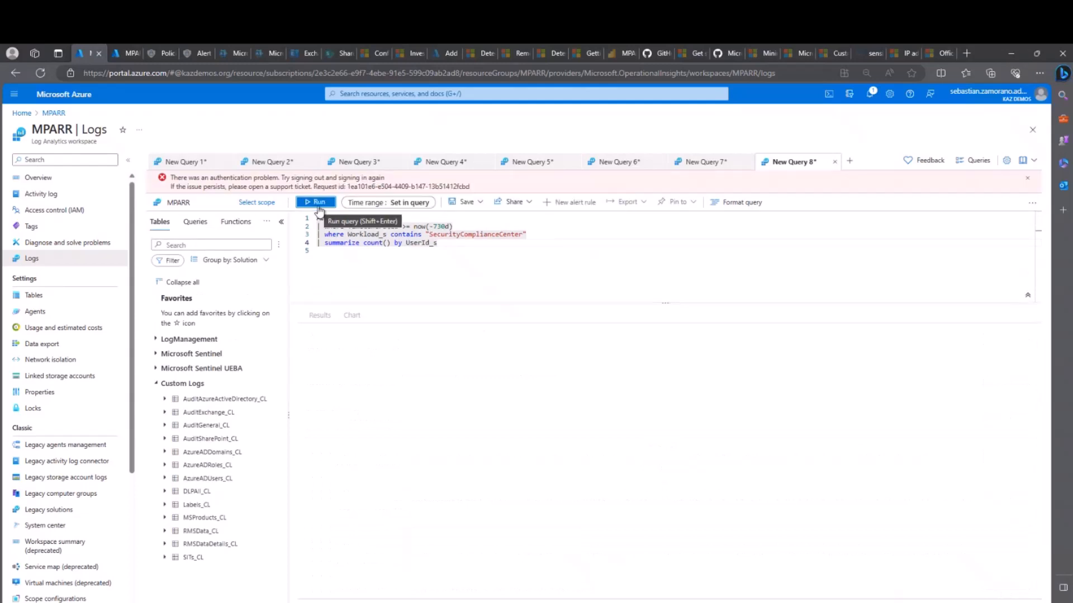
left_click(317, 203)
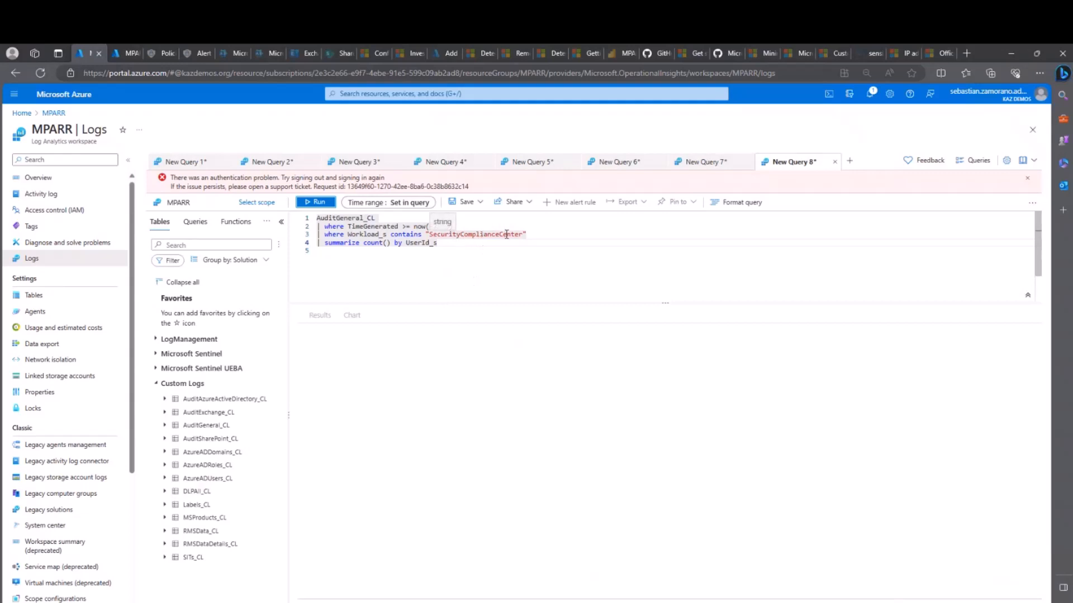
Copy the whole query text, clear it from the editor, reload the Logs page and dismiss the Queries window.
left_click_drag(443, 249, 310, 216)
key("ctrl+c")
key("Delete")
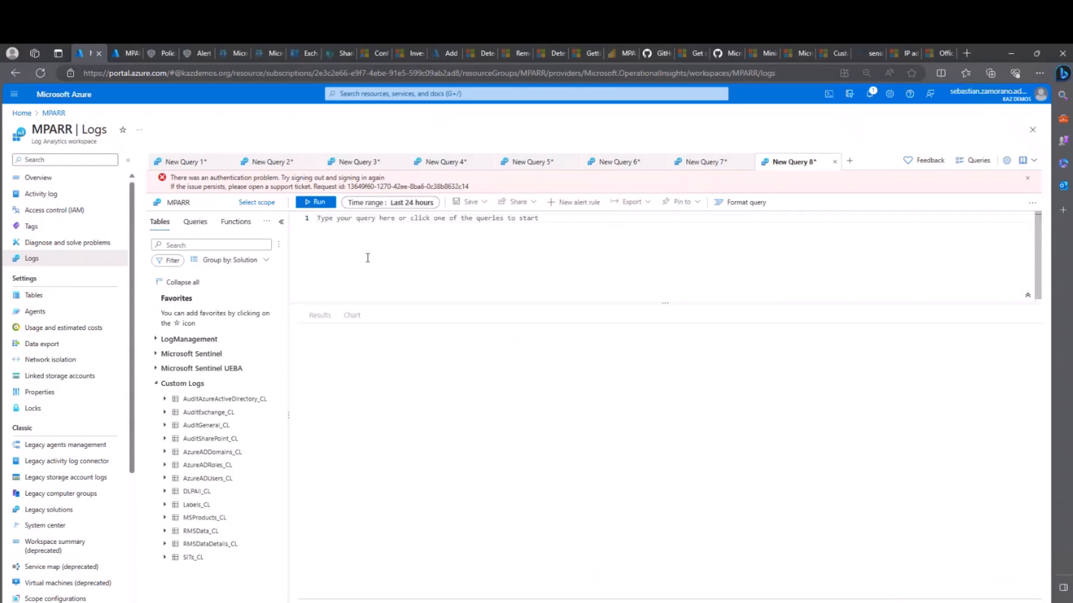
left_click(44, 75)
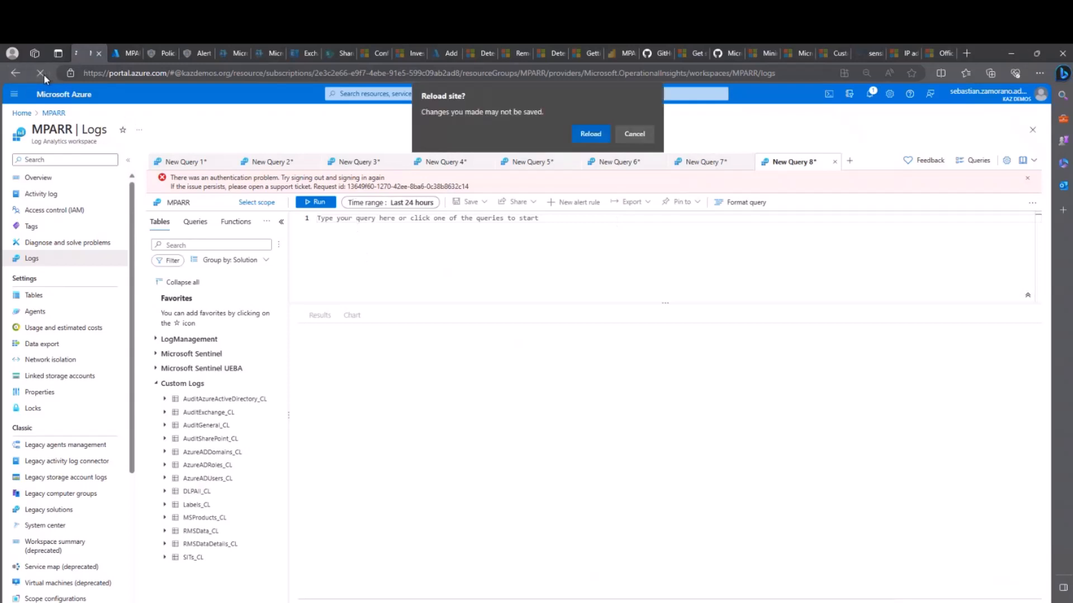
left_click(595, 134)
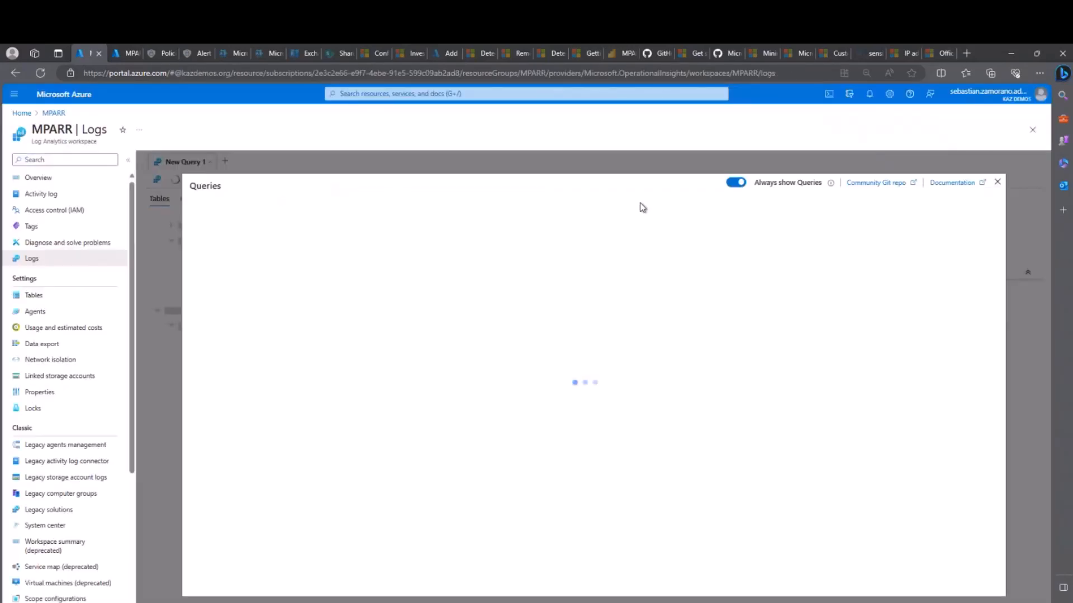
left_click(997, 182)
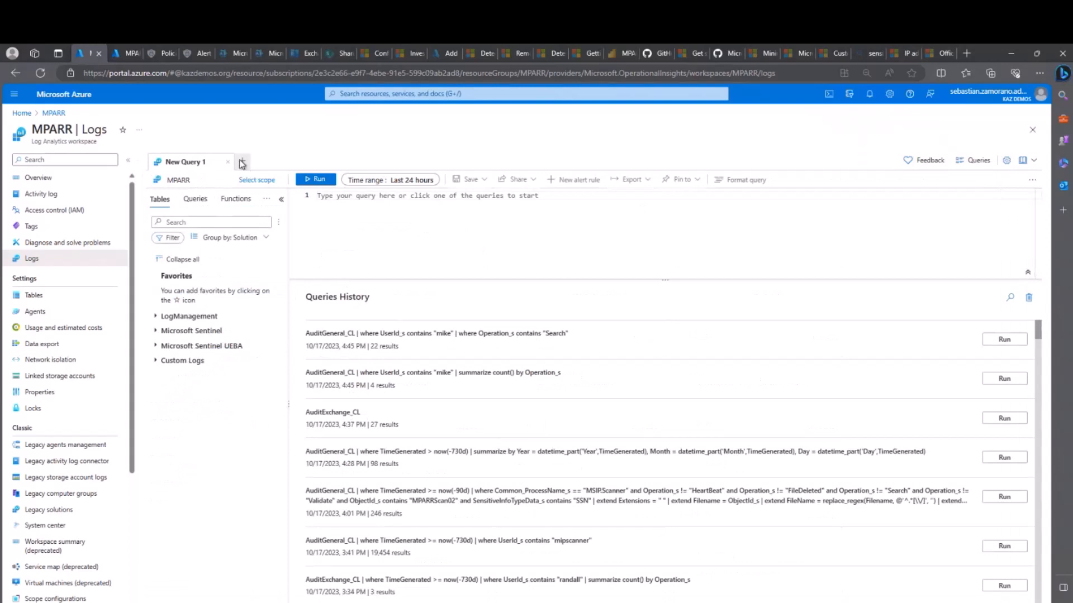
Paste the copied AuditGeneral_CL query into the empty New Query 1 and run it.
key("ctrl+v")
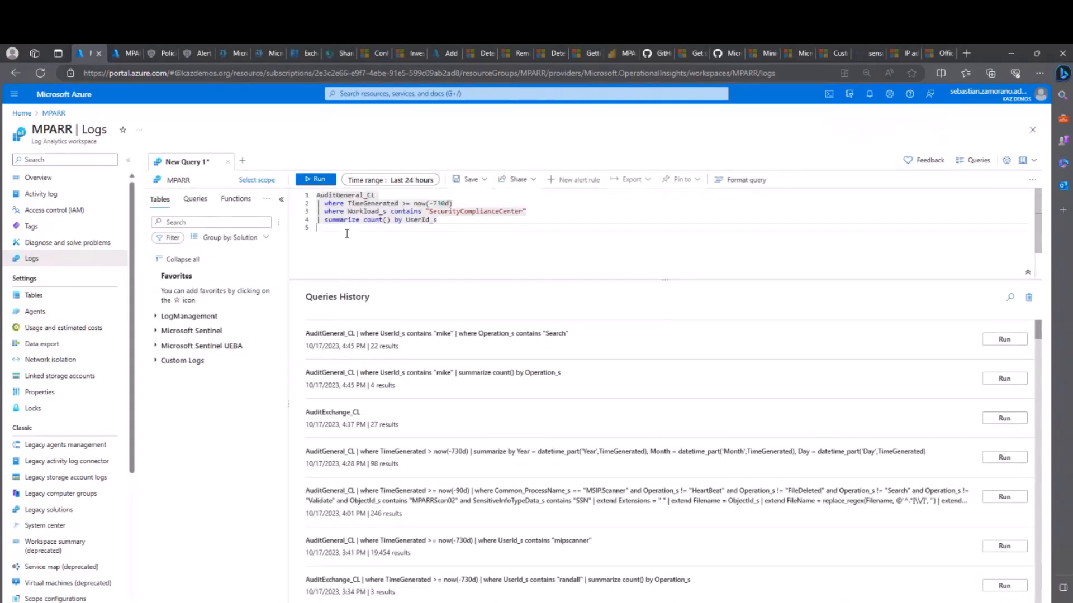
left_click(316, 180)
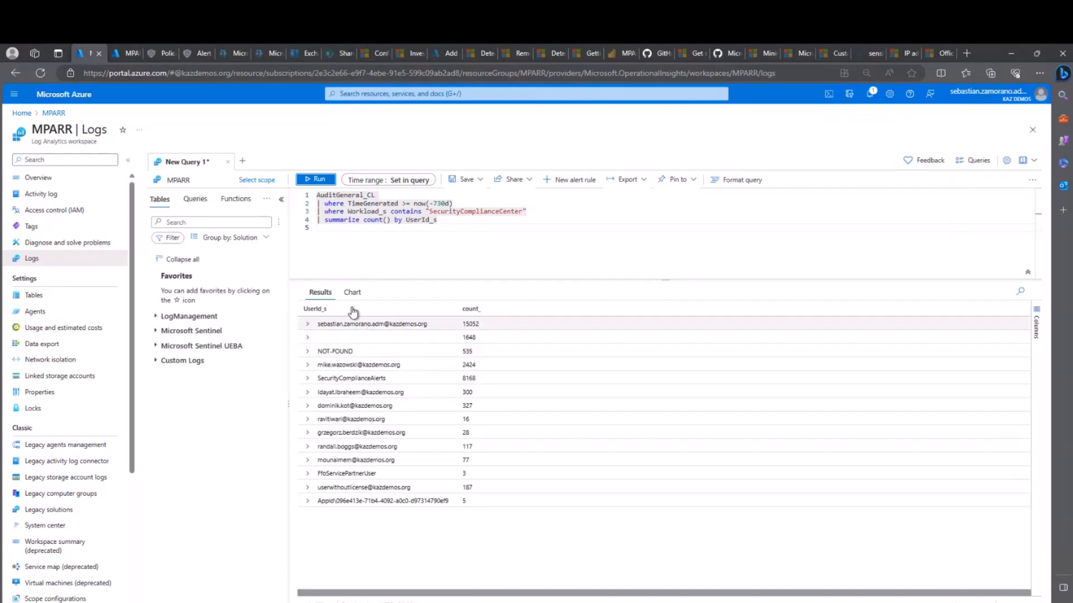
left_click(443, 218)
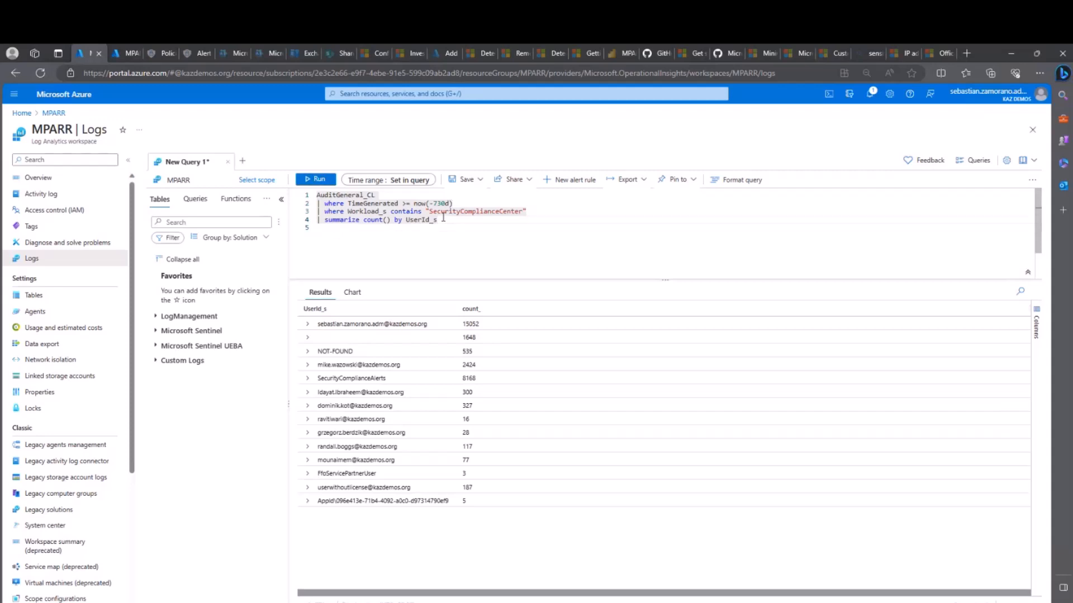
Extend the summarize line to count records by both UserId_s and Operation_s.
type(",Op")
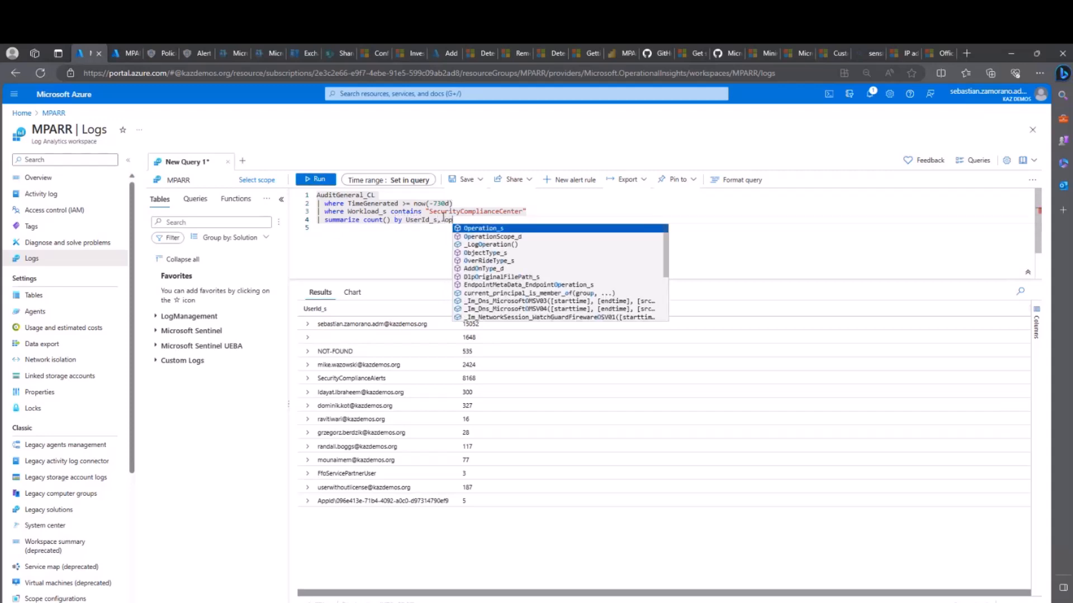
key("BackSpace")
key("BackSpace")
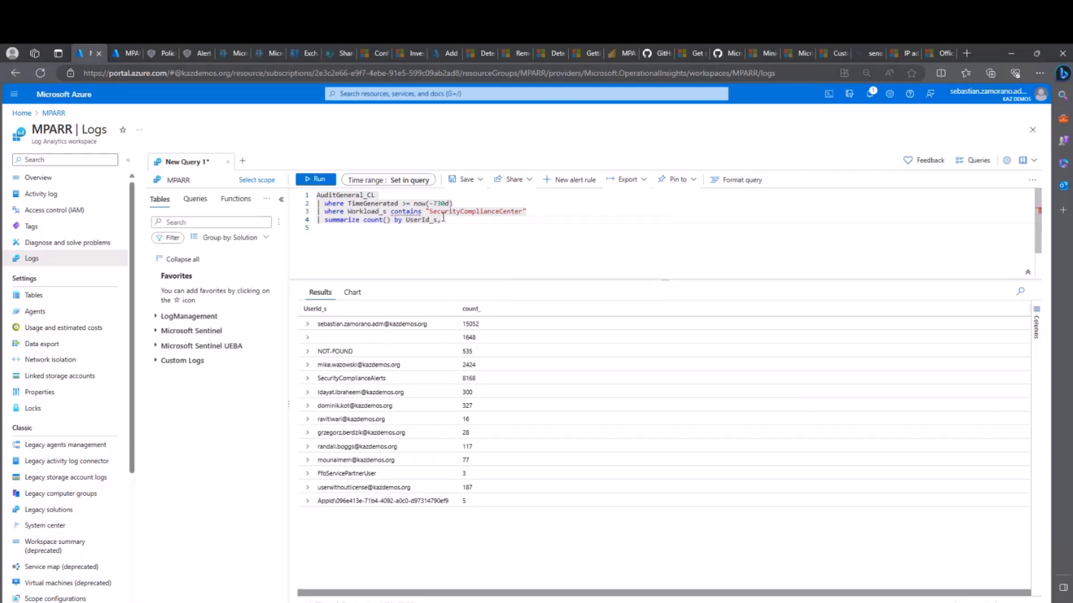
key("ctrl+space")
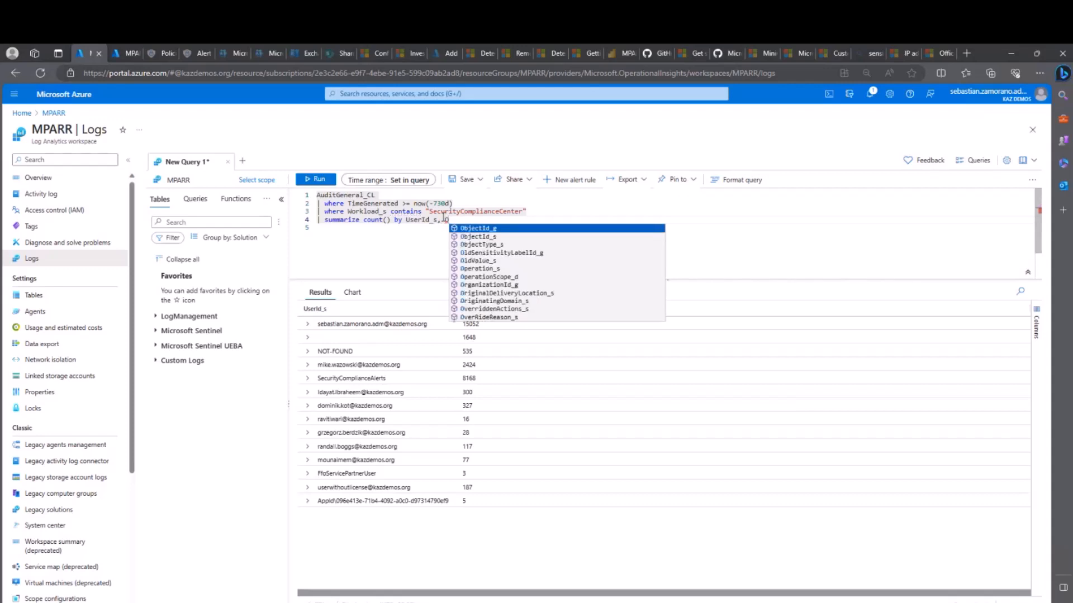
type("Operation_s")
key("Tab")
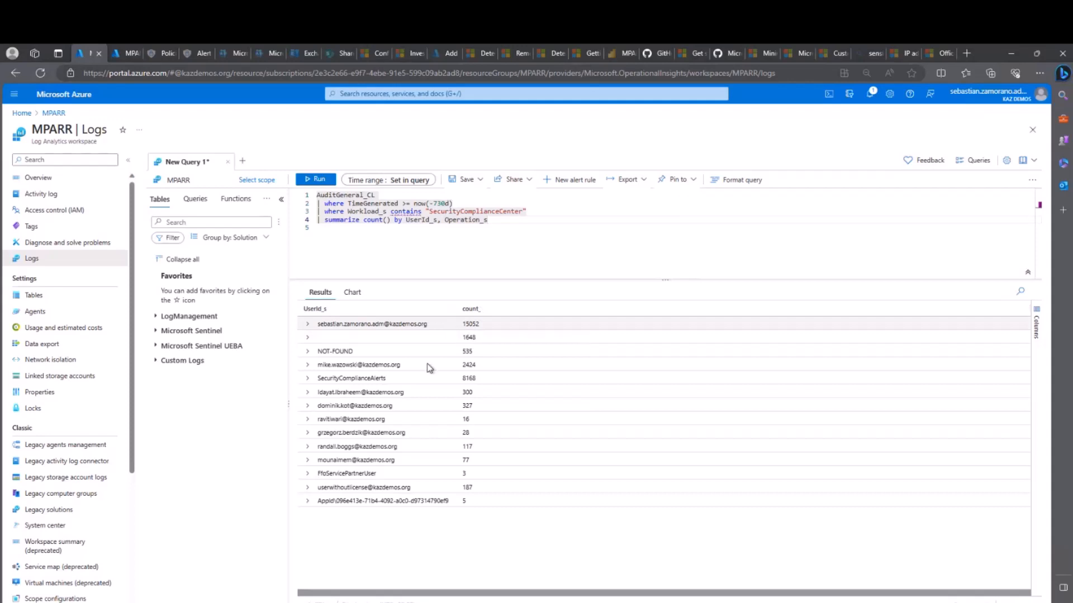
Extend the Workload_s filter with an "and UserId_s !contains" condition excluding the signed-in administrator's first name, and run the query.
left_click(540, 210)
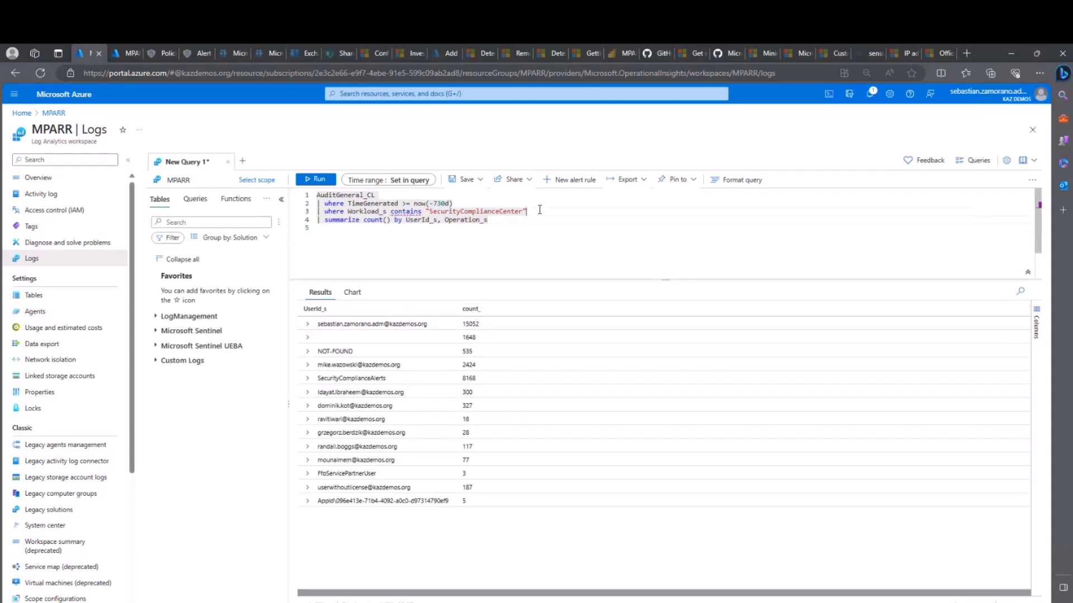
type("and ")
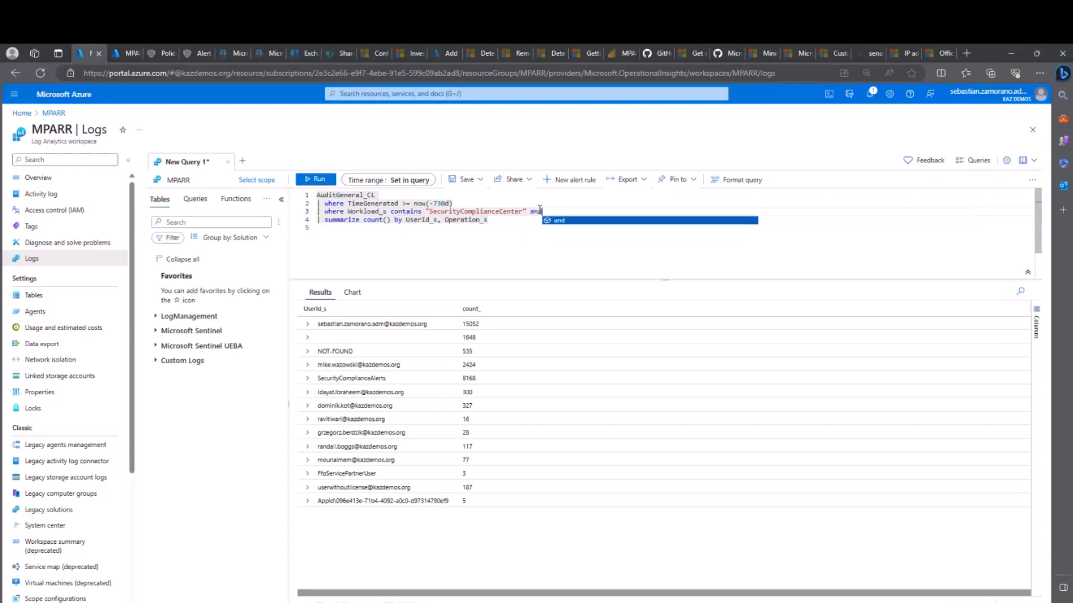
type("User")
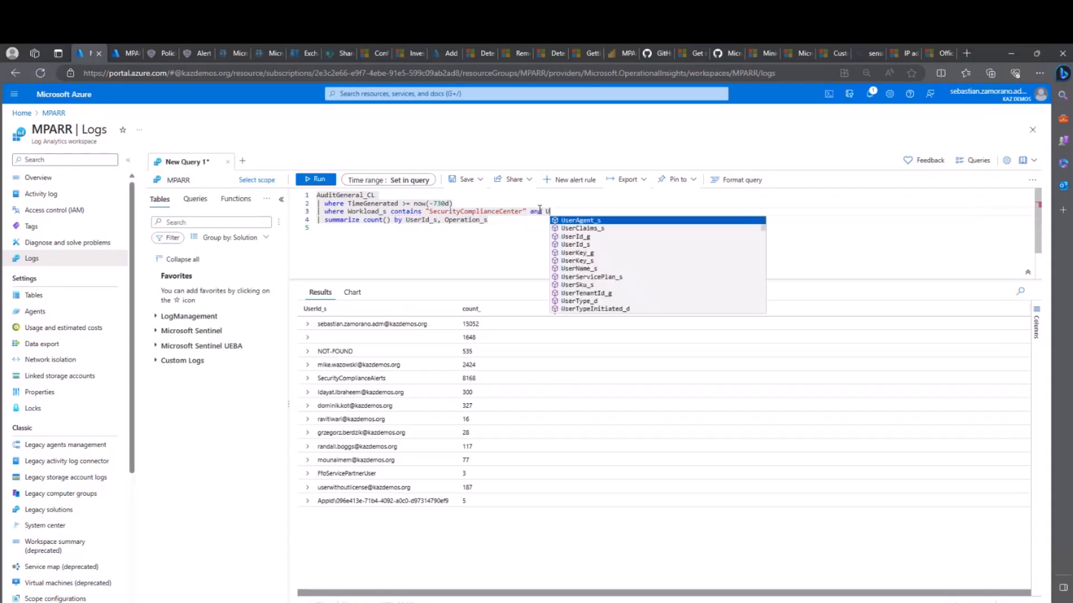
key("Down")
key("Down")
key("Down")
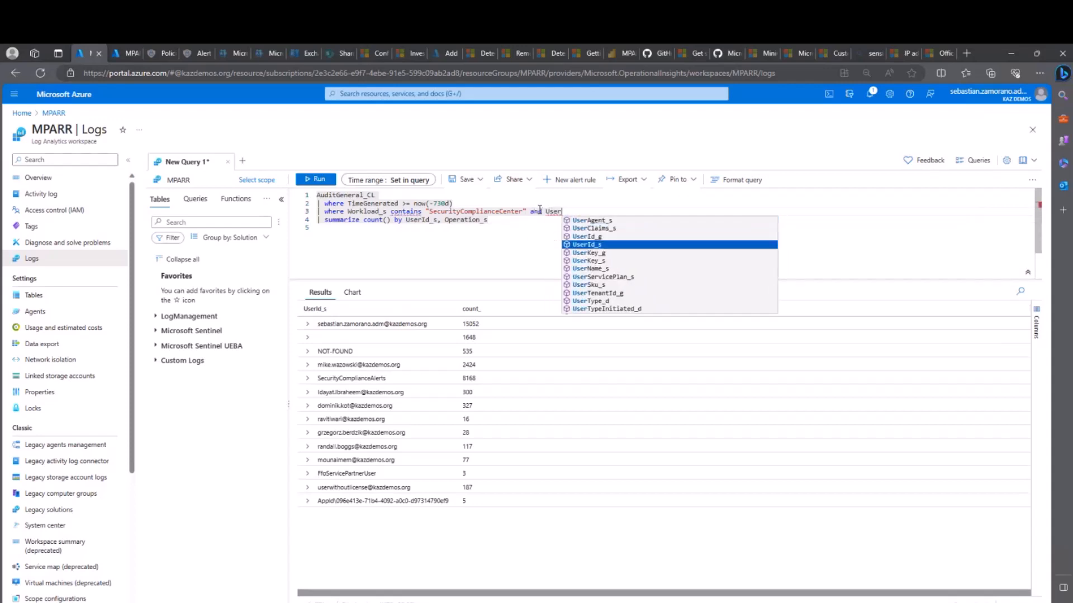
key("Tab")
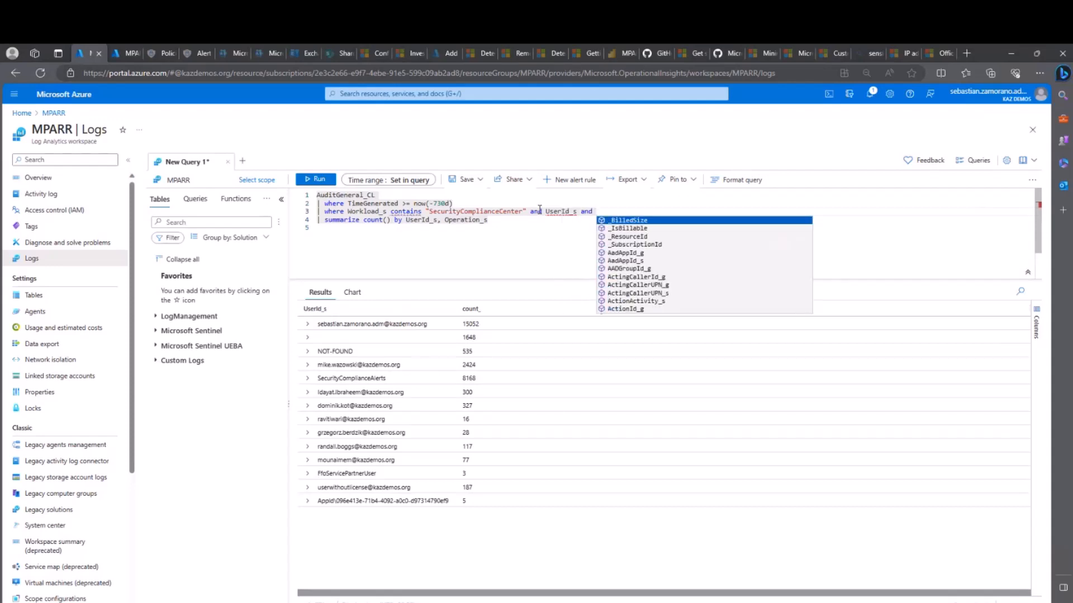
key("Escape")
type("!")
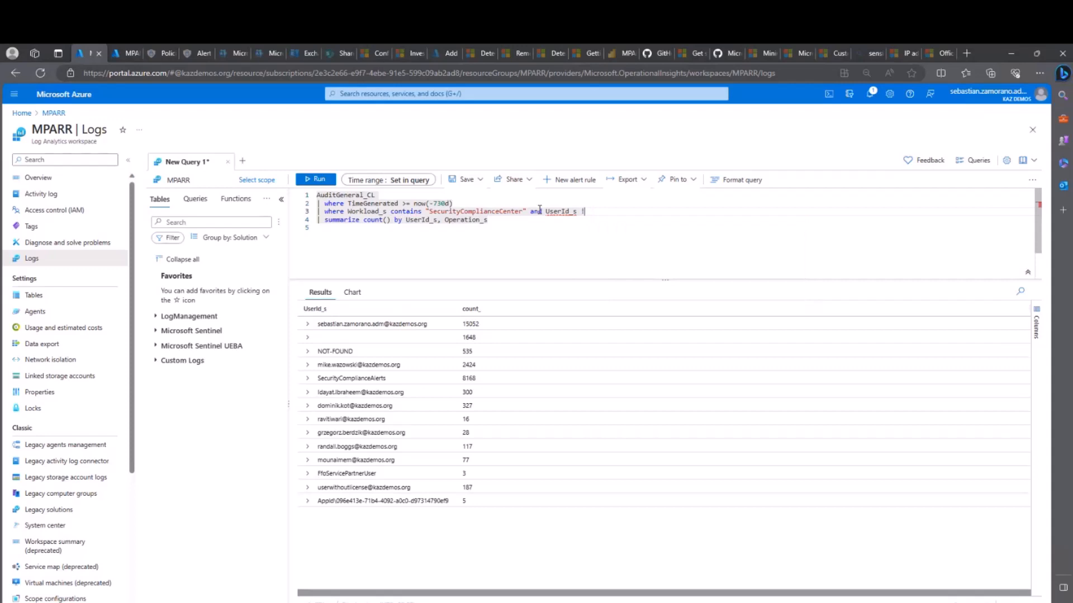
type("contains")
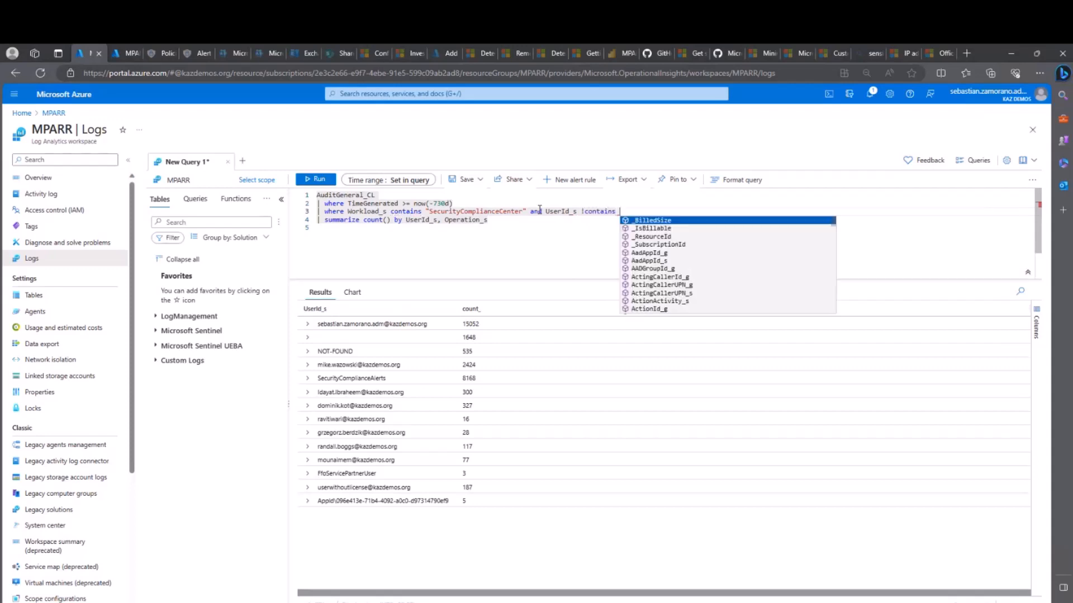
type(" \"")
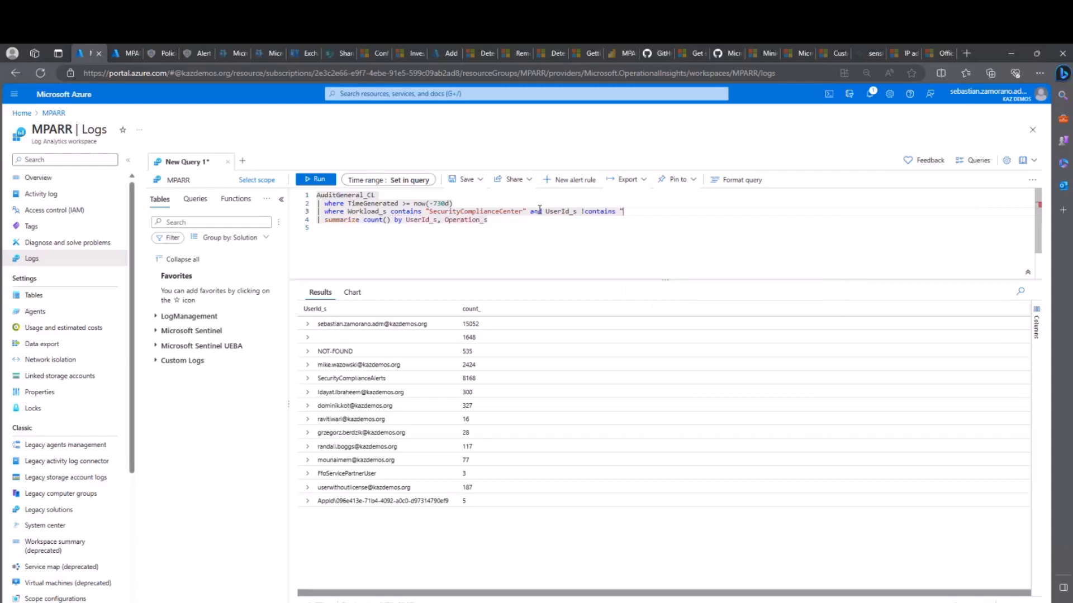
type("sebastian")
left_click(317, 179)
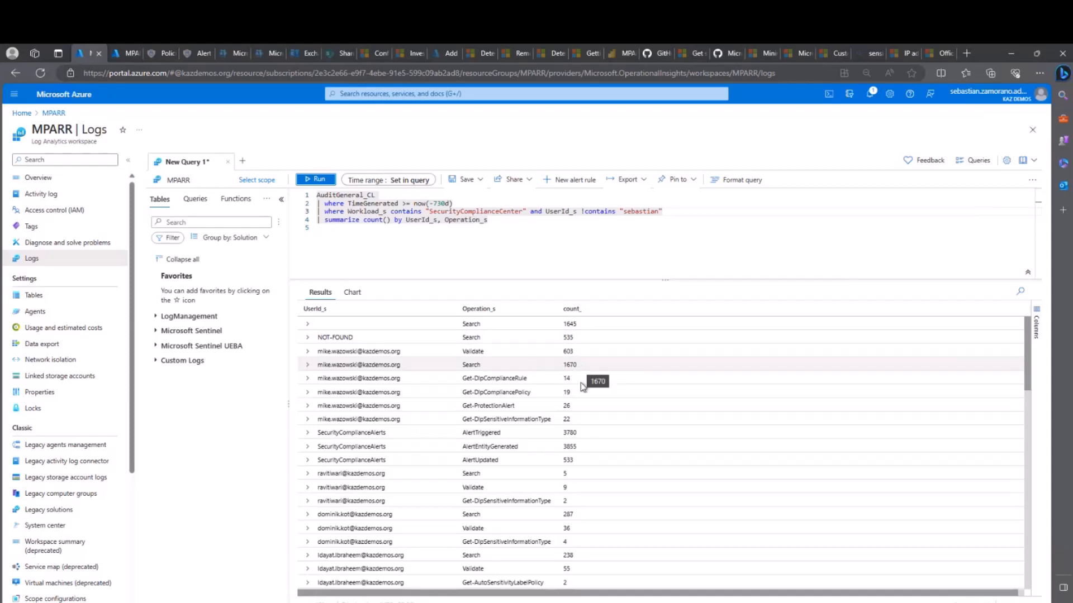
Examine the operations and counts listed for each user in the query results.
scroll(603, 474, "down", 5)
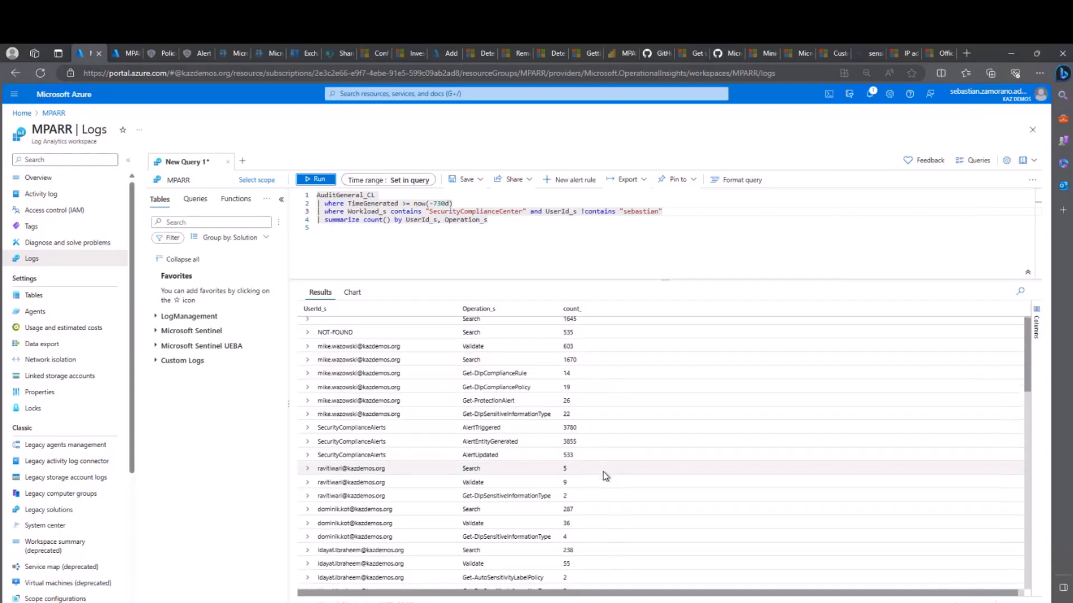
scroll(603, 475, "down", 4)
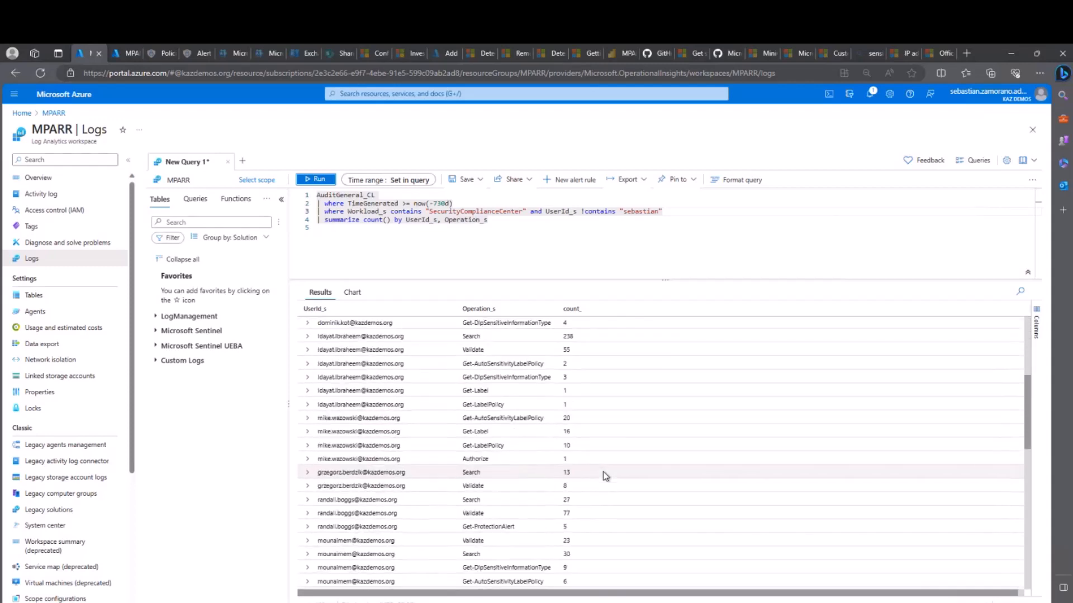
scroll(427, 451, "down", 8)
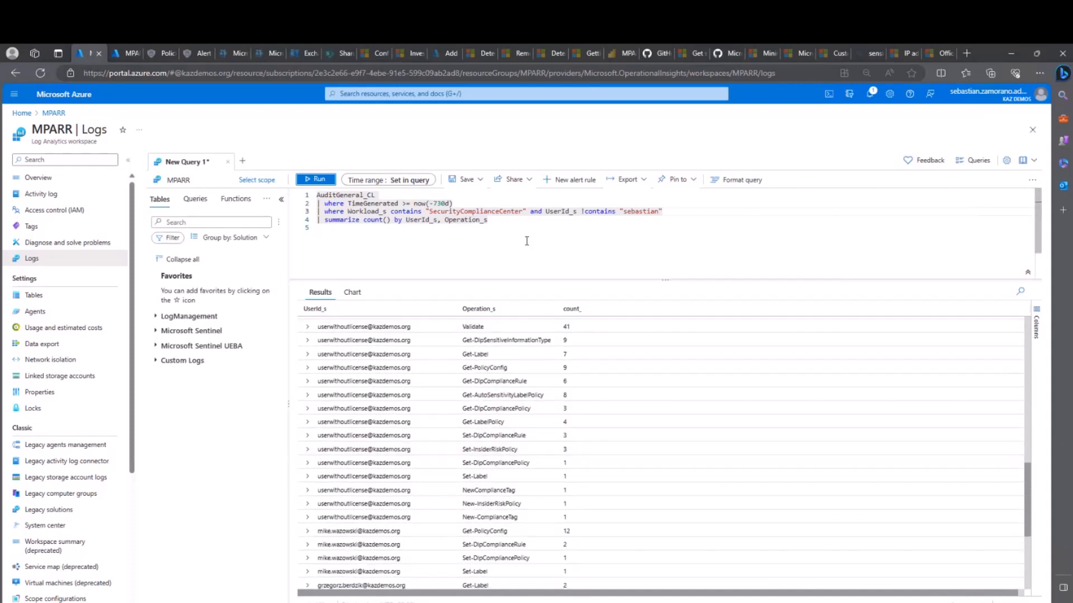
scroll(448, 443, "down", 3)
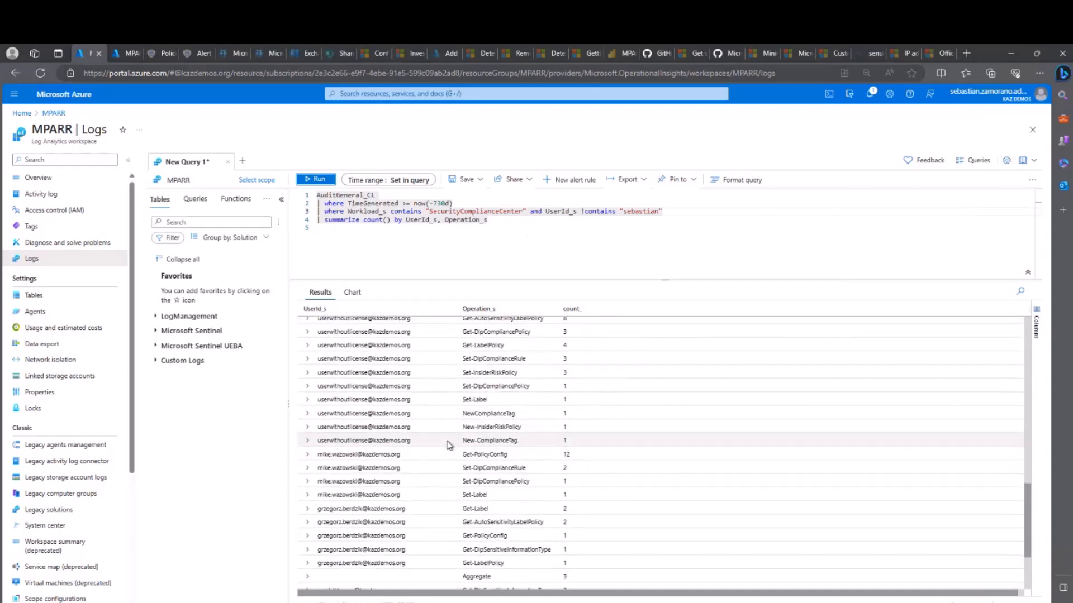
scroll(450, 445, "down", 1)
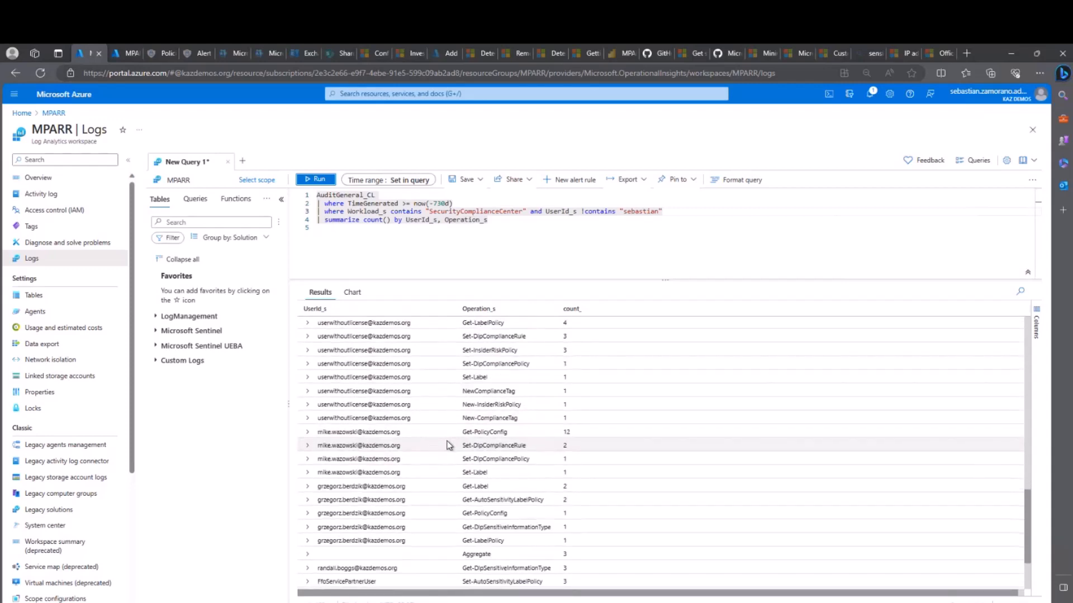
scroll(450, 445, "down", 5)
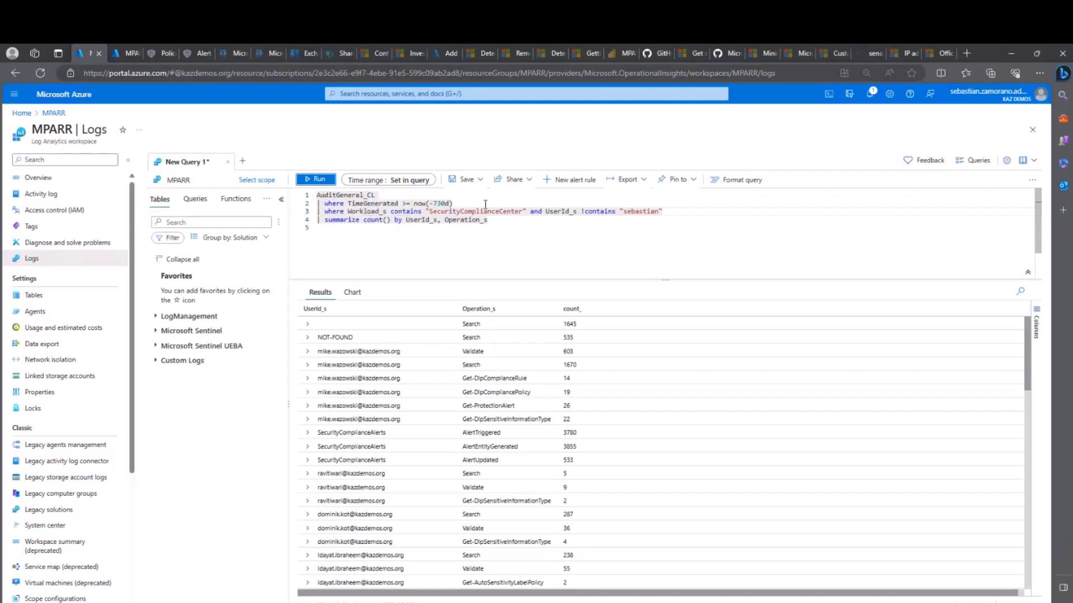
Open the Save as query form for the current AuditGeneral_CL query.
left_click(479, 181)
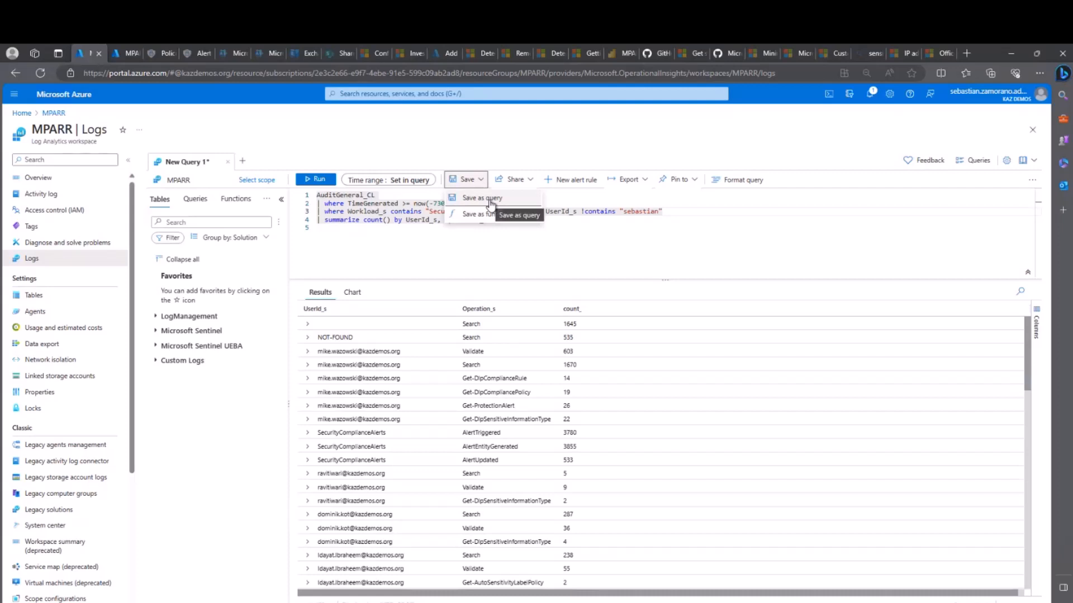
left_click(489, 199)
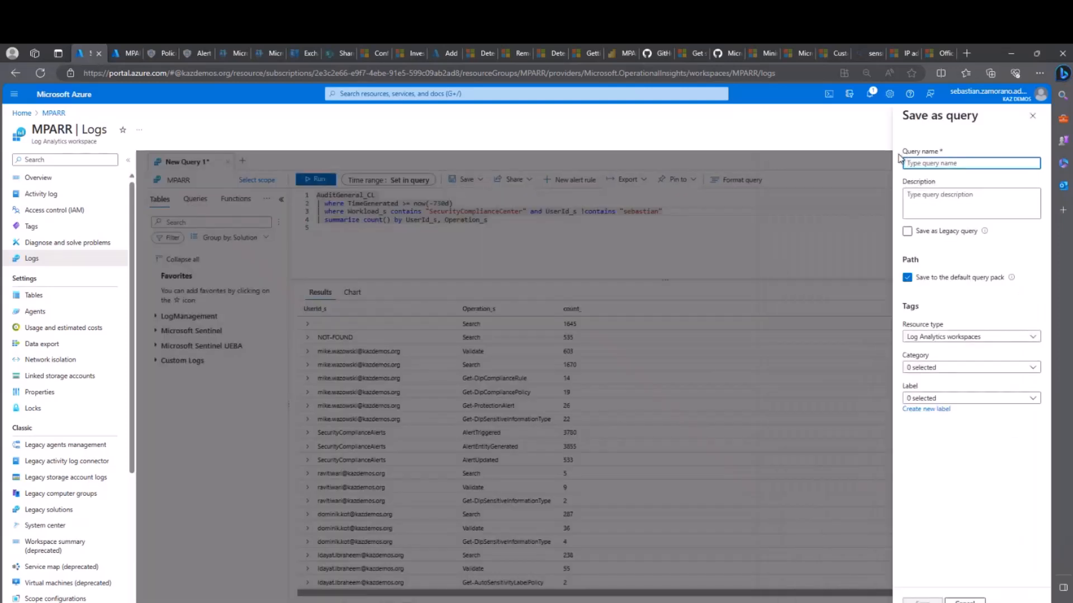